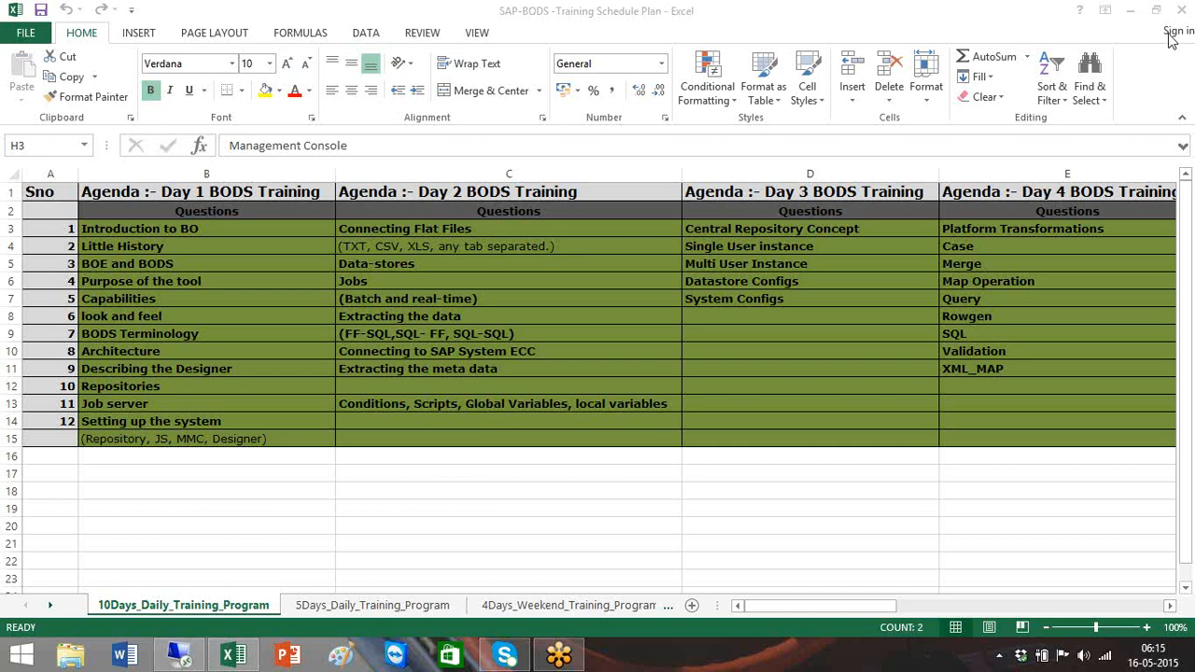
In the remote session, launch Data Services Management Console from SAP Data Services 4.2 and maximize the browser
click(184, 658)
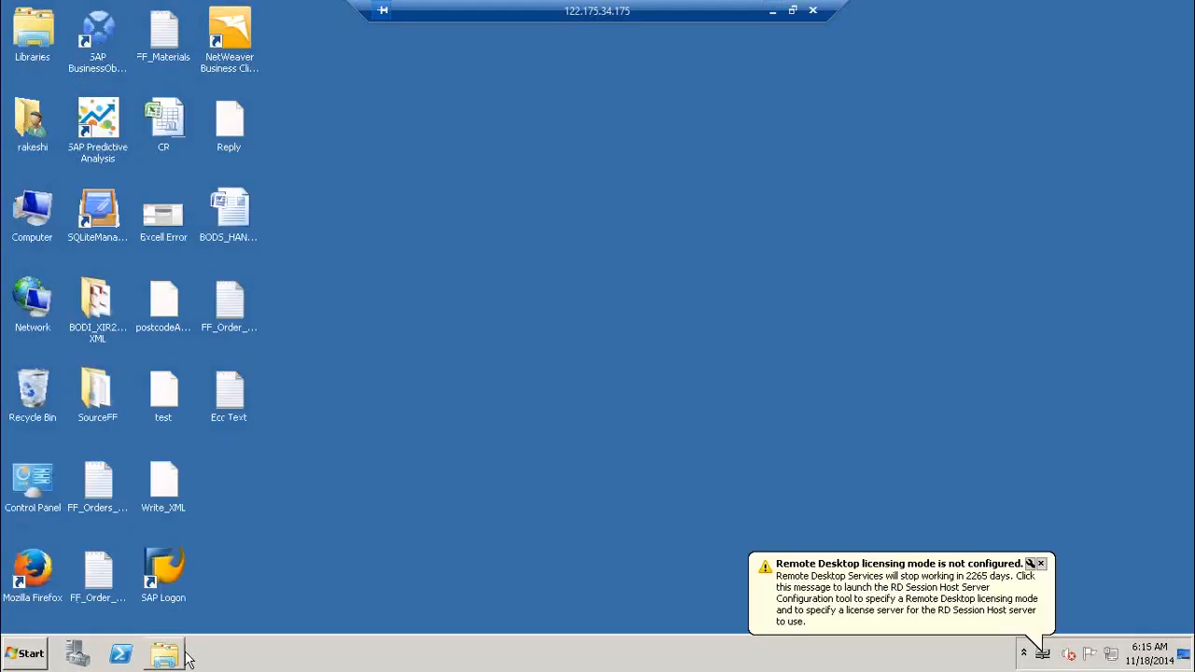
click(20, 658)
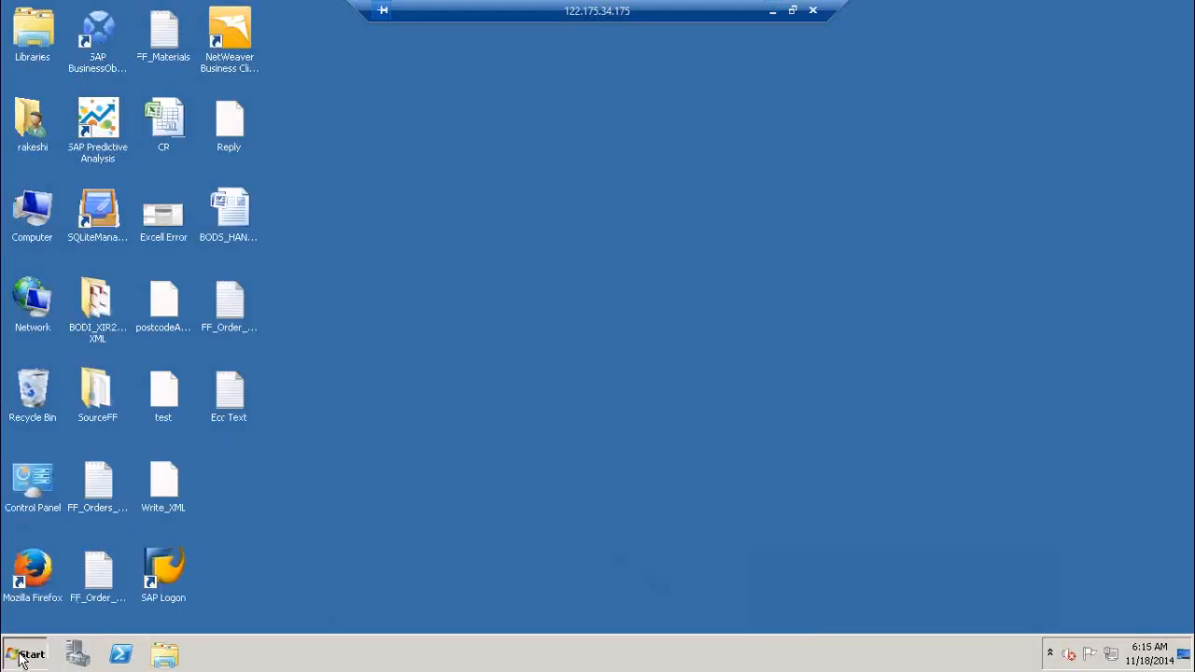
click(106, 591)
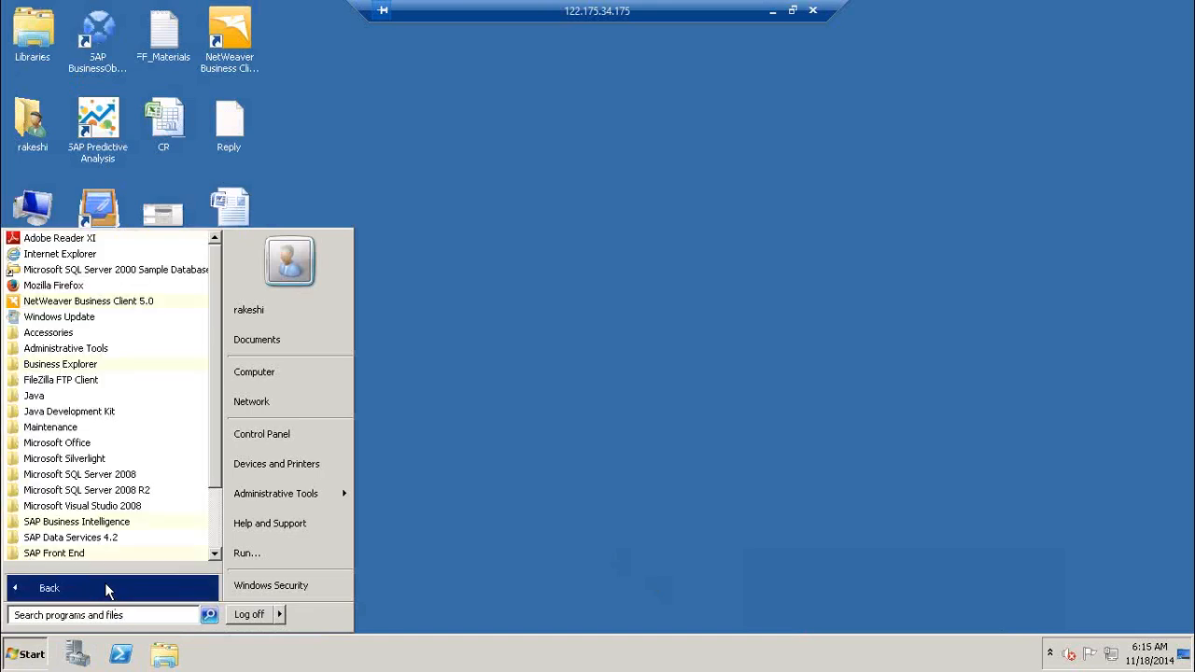
click(137, 538)
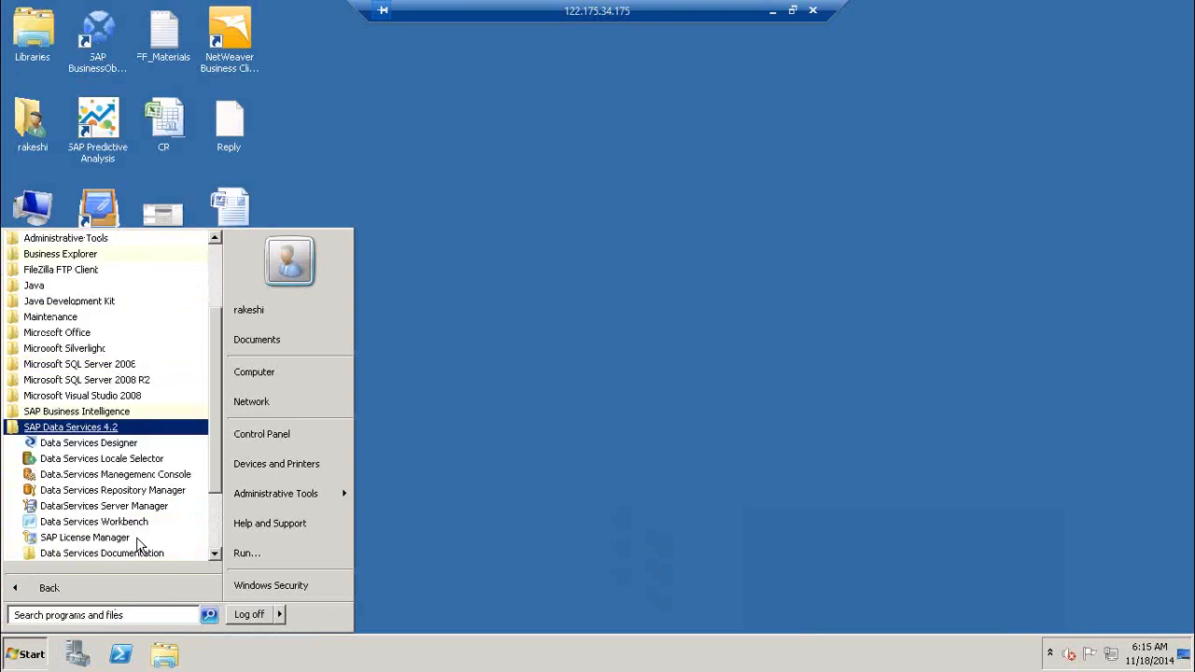
click(151, 474)
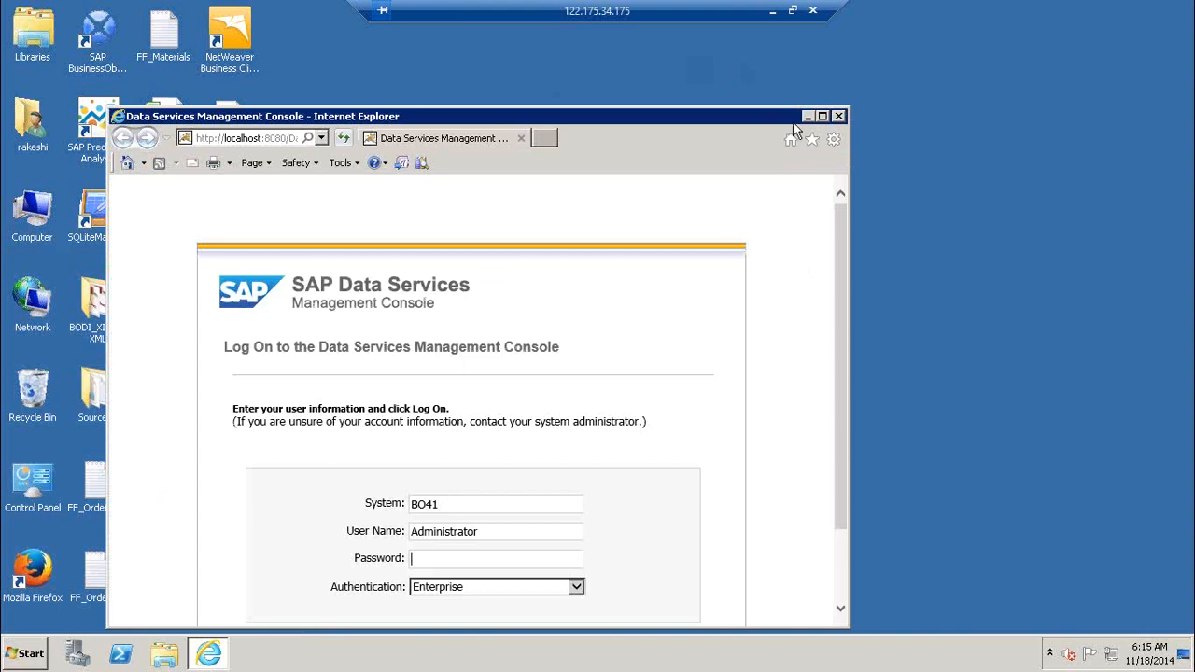
click(822, 117)
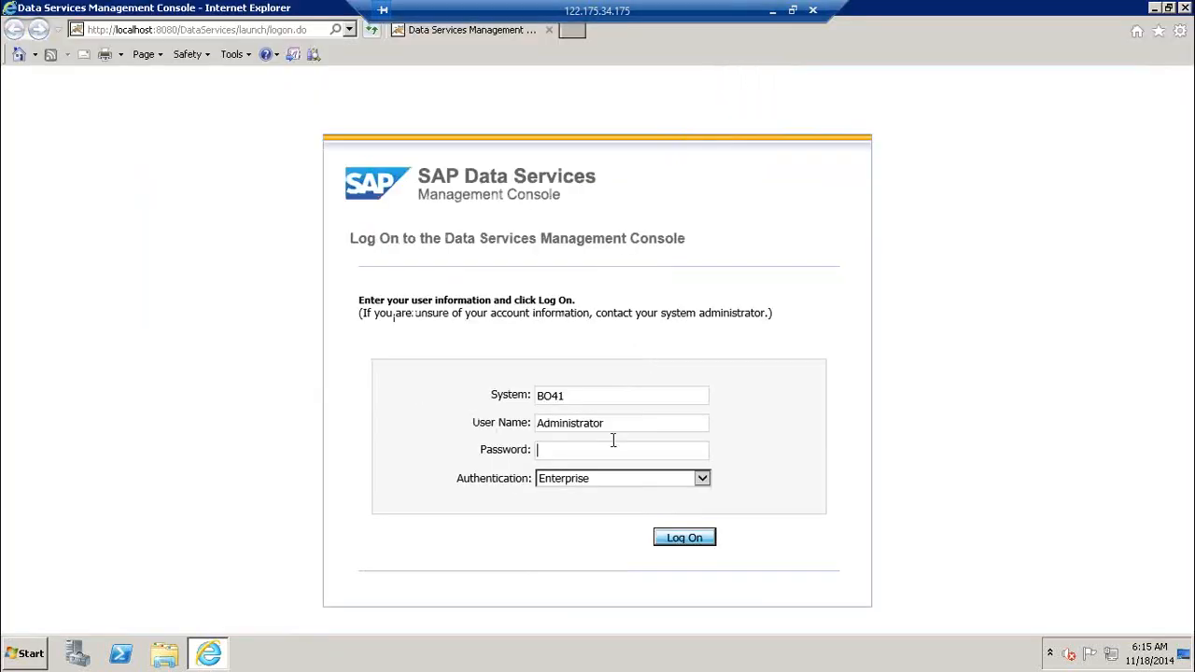
Log on with the password, open the Administrator page, and expand the Batch repositories
text(*********)
key(Return)
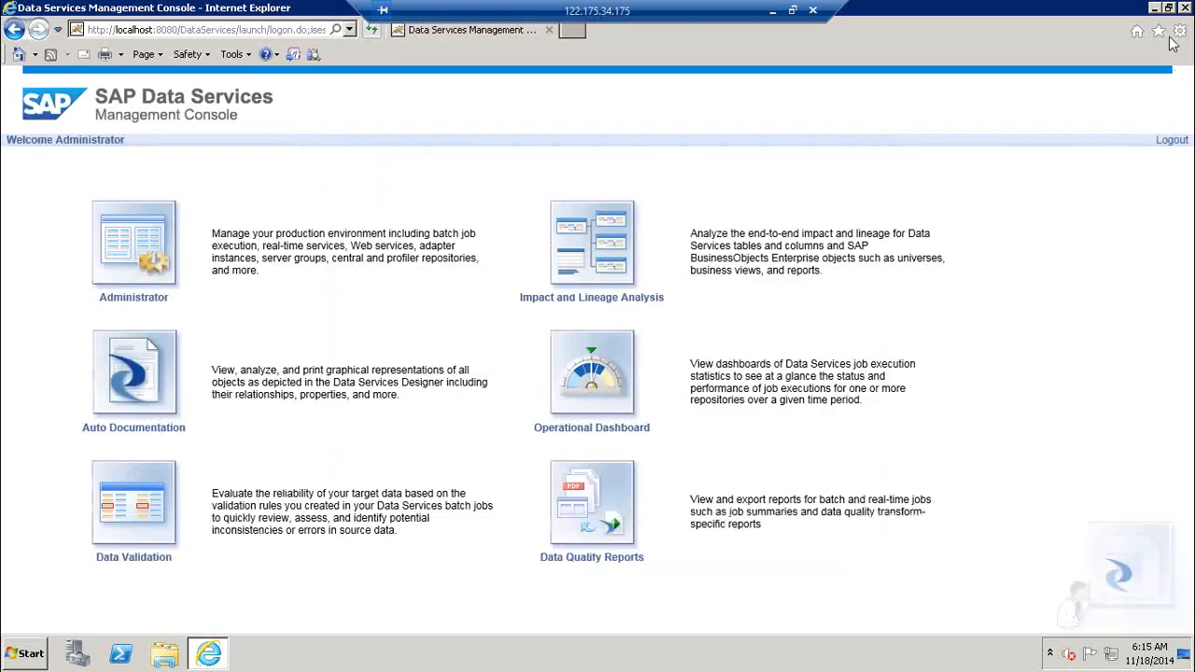
click(146, 253)
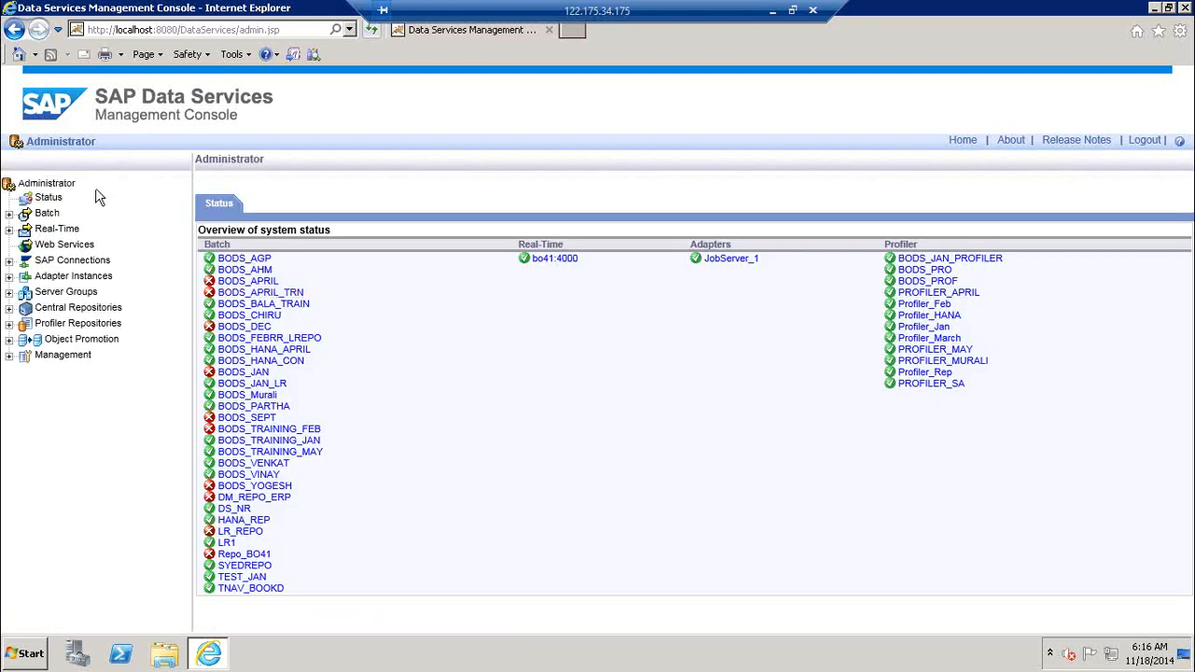
click(9, 217)
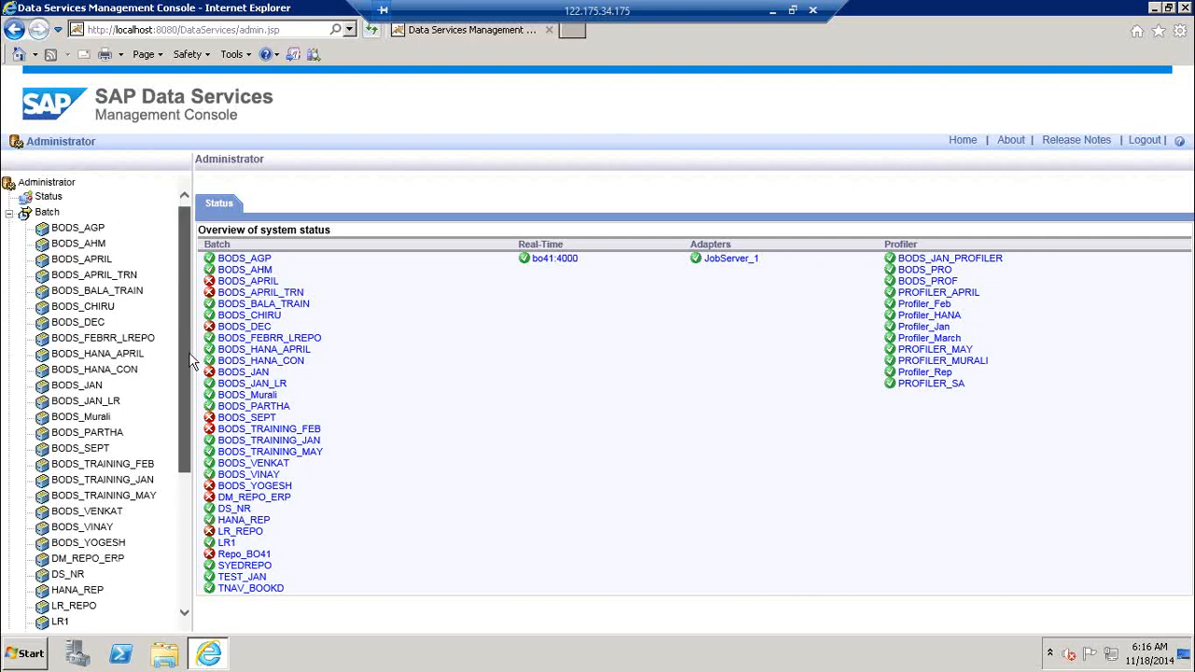
Open repository LR1's Repository Schedules, showing the Daily_XYZ schedule for Job_Case
drag(179, 267, 193, 405)
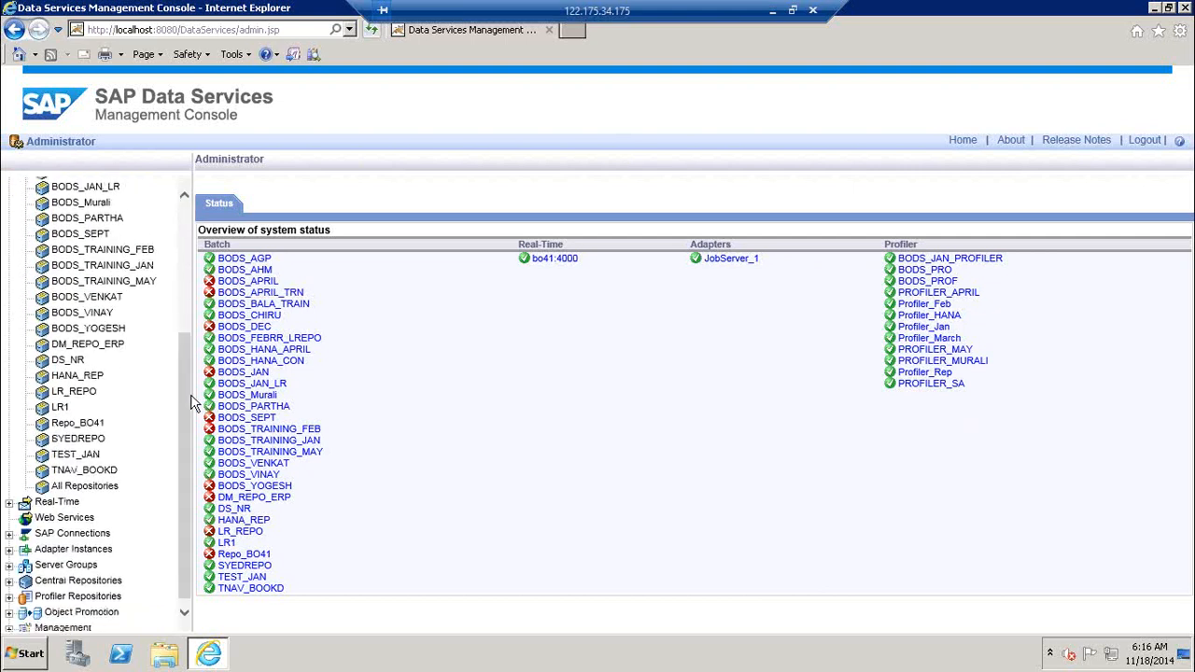
click(58, 410)
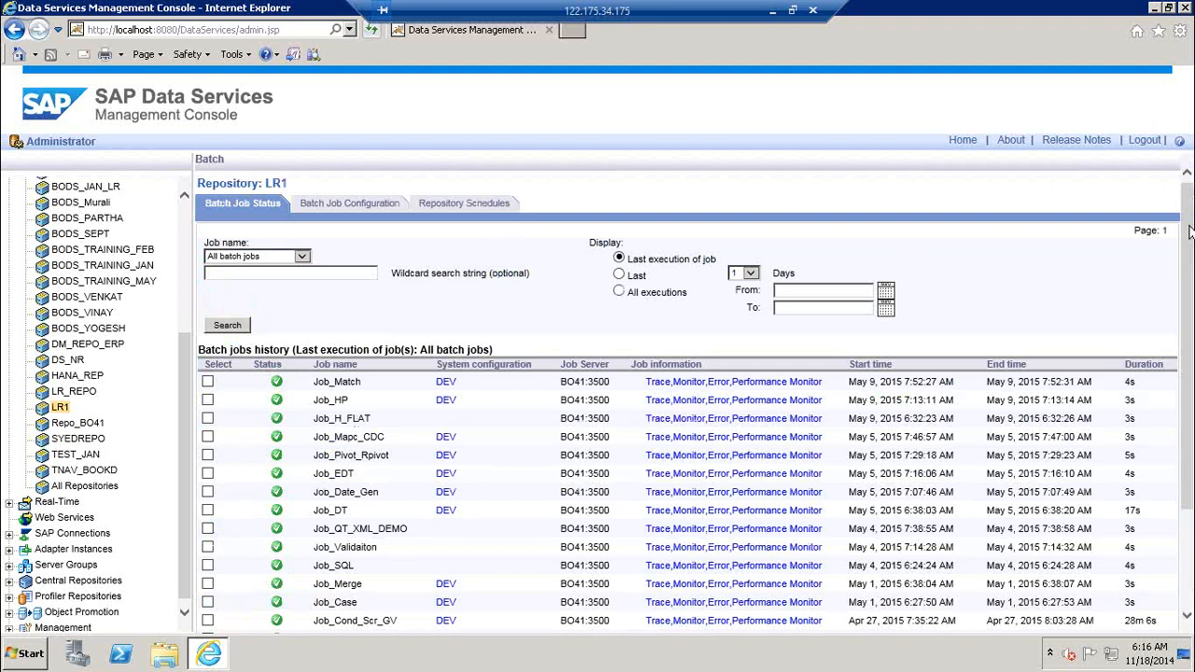
scroll(658, 224, down, 1)
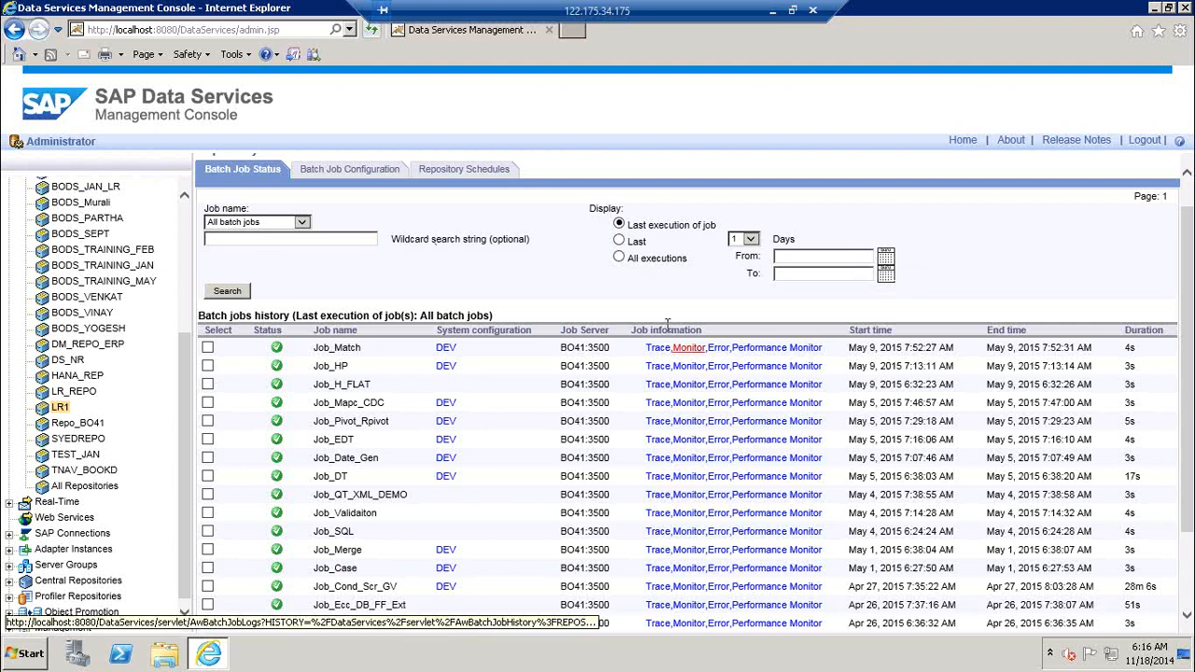
click(347, 172)
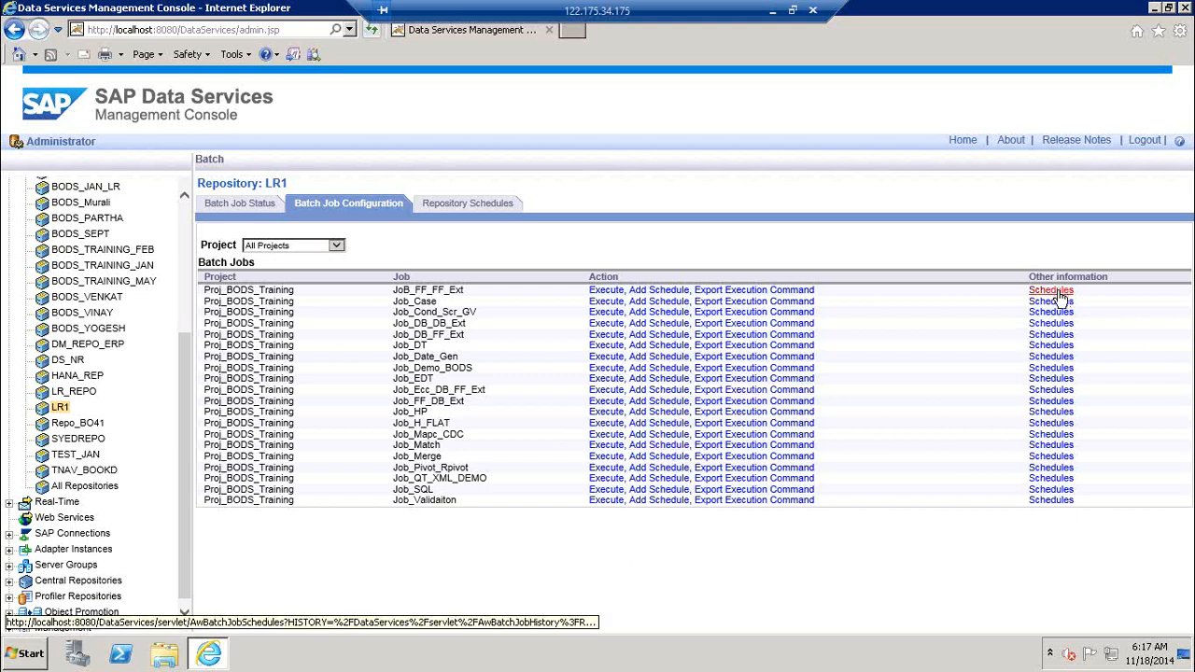
click(481, 207)
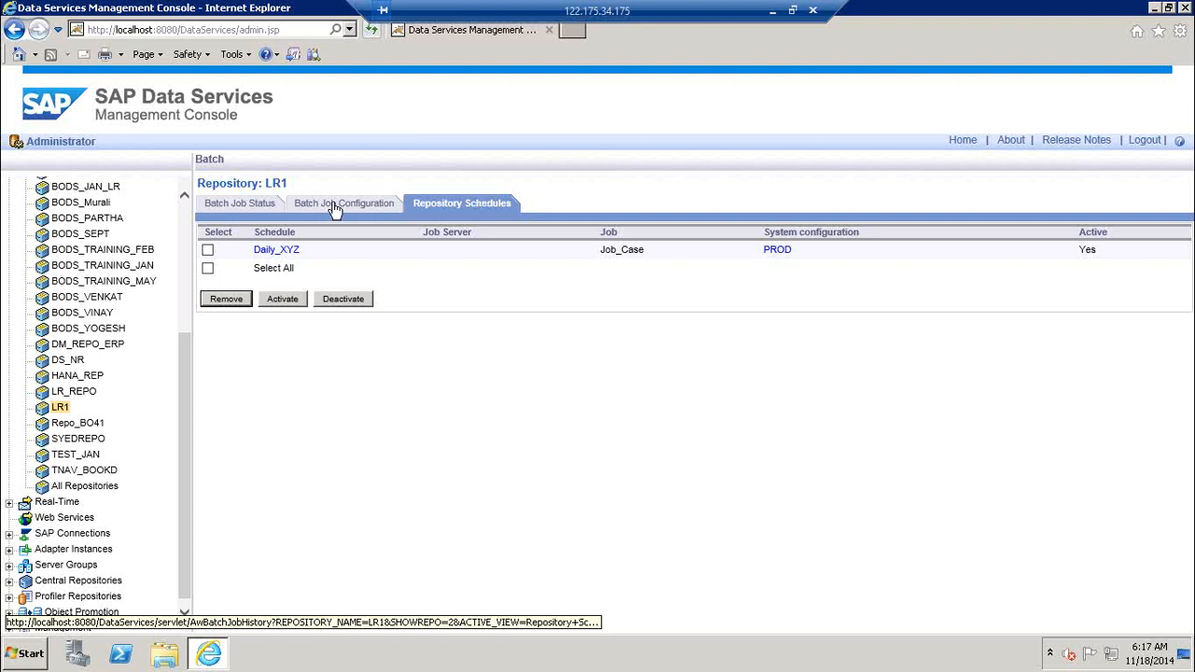
Scroll back up, collapse the Batch node, and minimise the remote session
scroll(184, 206, up, 1)
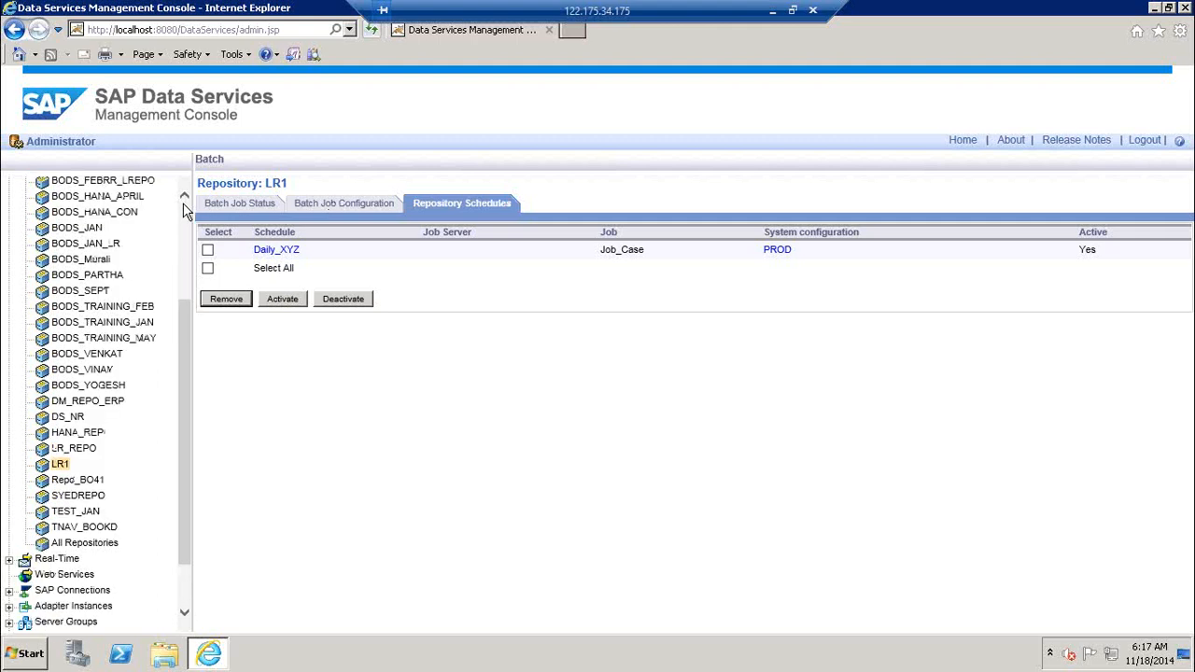
scroll(184, 210, up, 3)
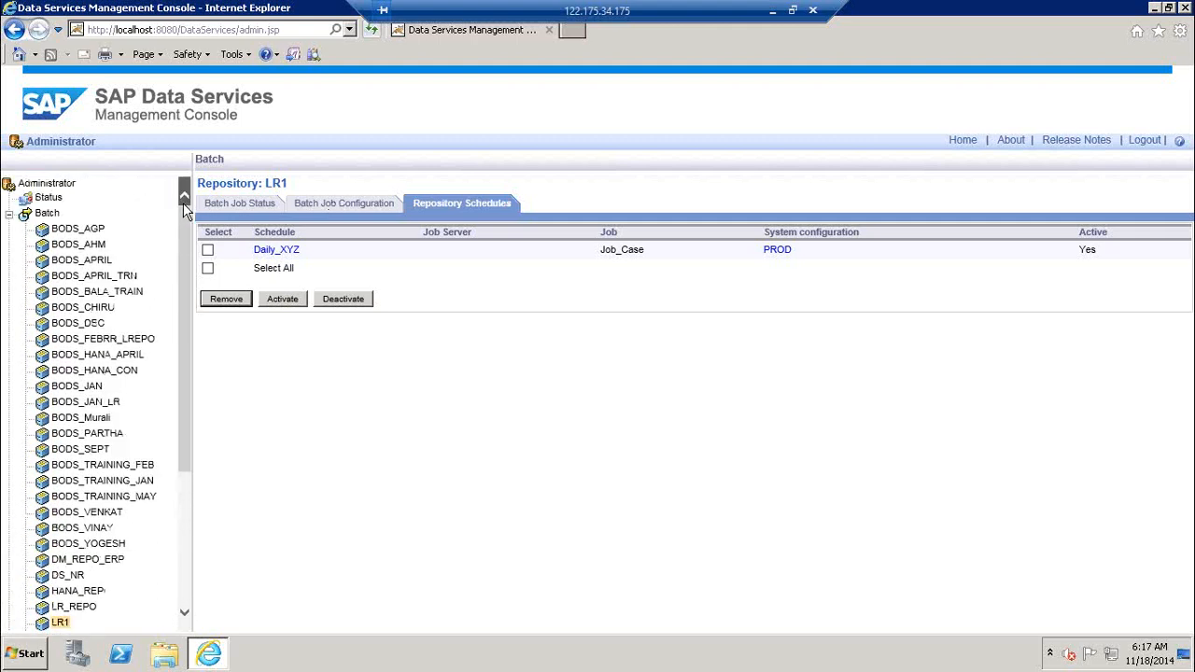
click(8, 216)
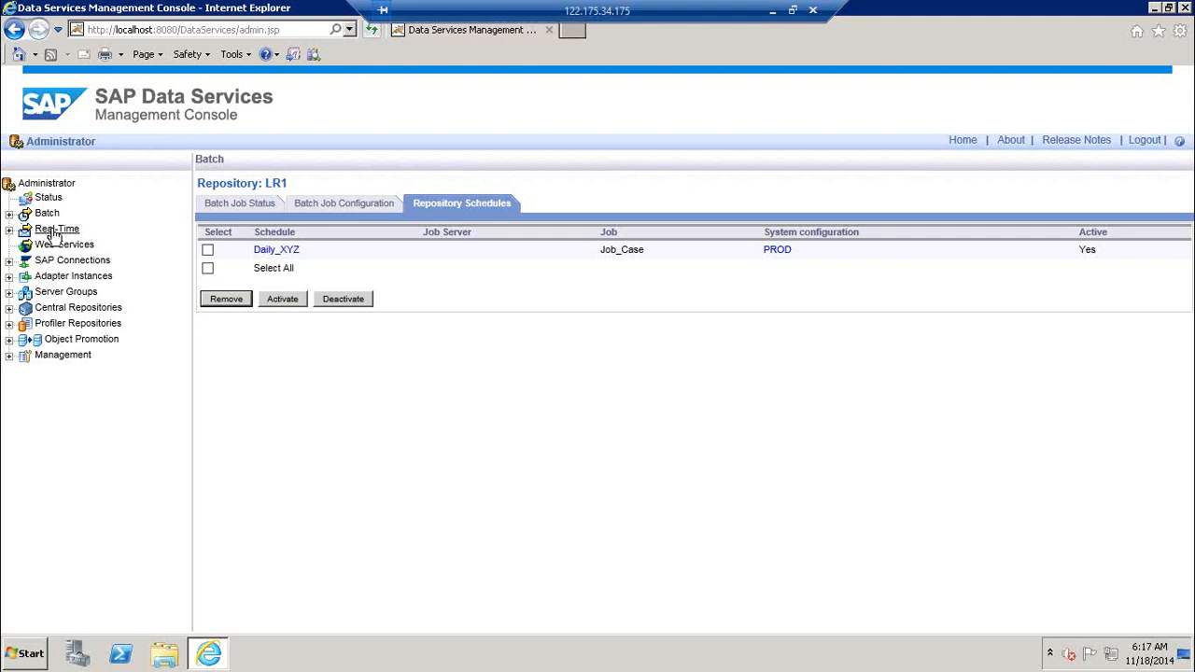
click(775, 10)
key(super+r)
text(mstsc)
key(Return)
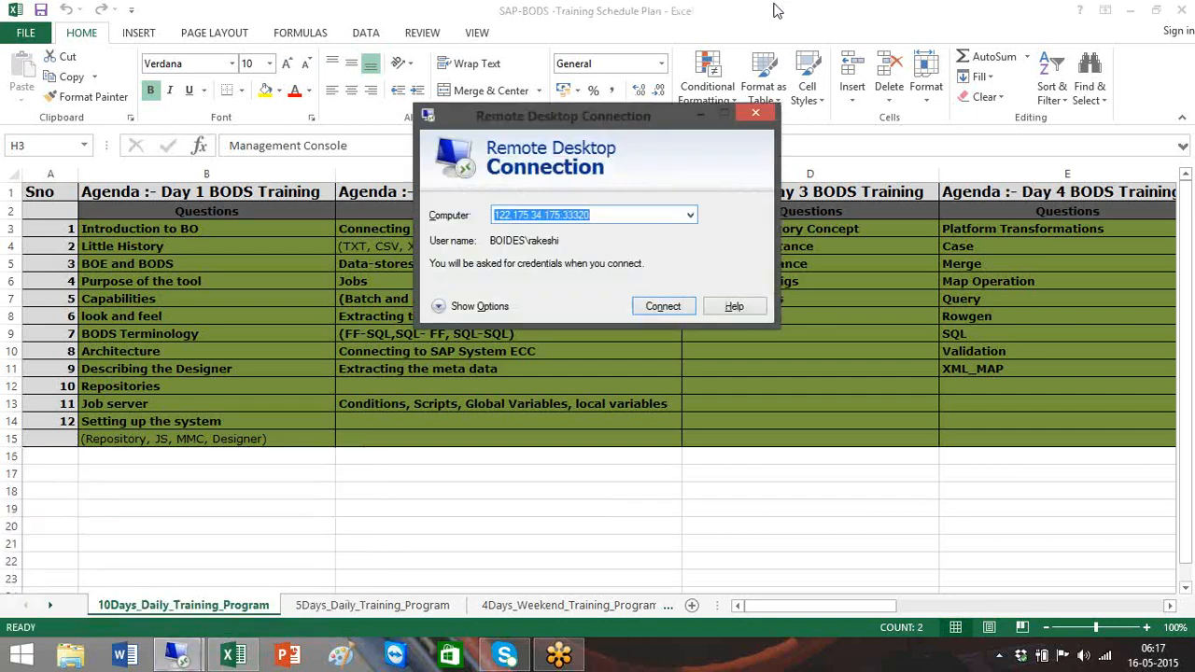
click(691, 214)
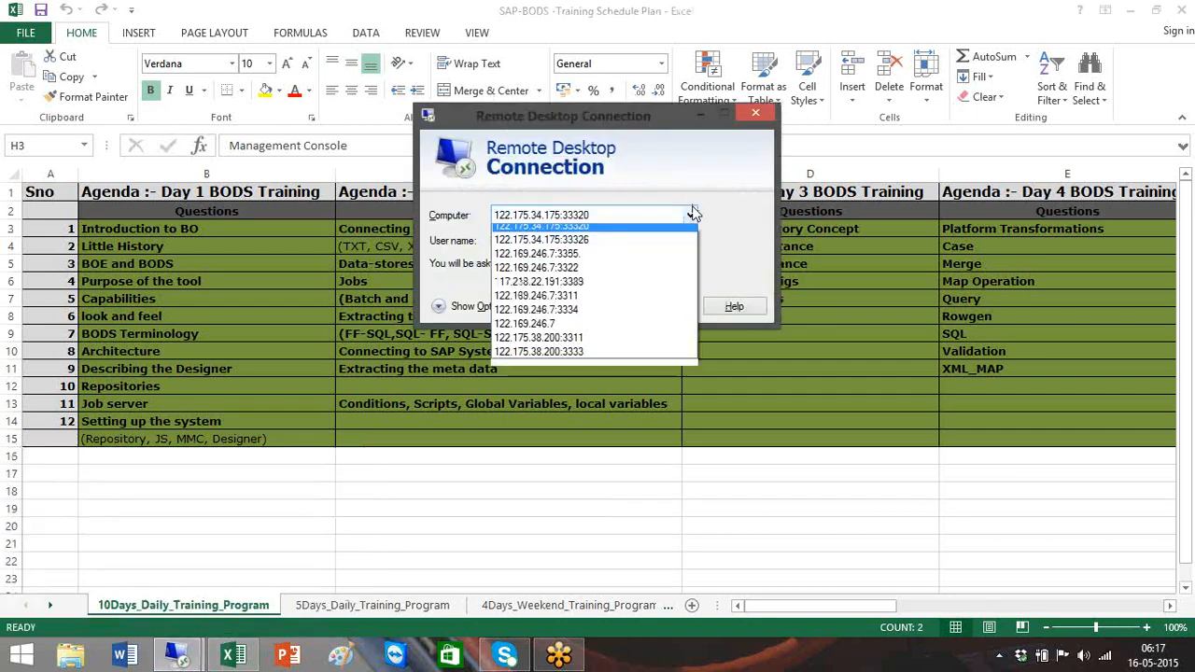
click(640, 247)
click(669, 312)
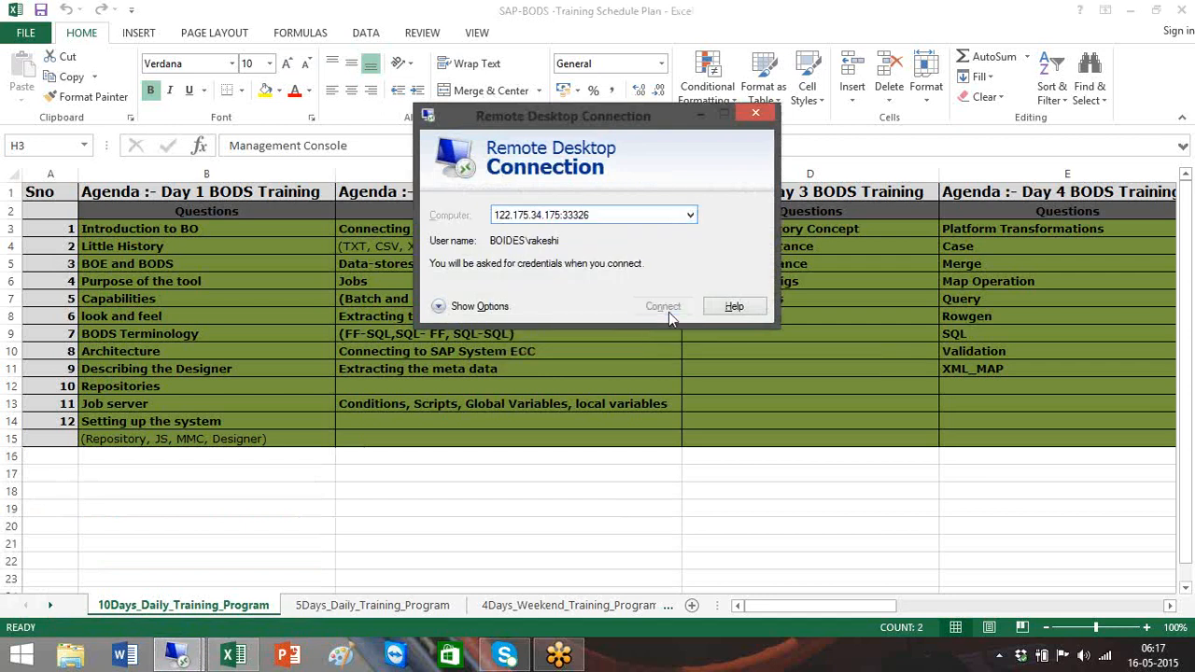
Sign in with another account's user name and password, accepting the certificate warning
click(591, 266)
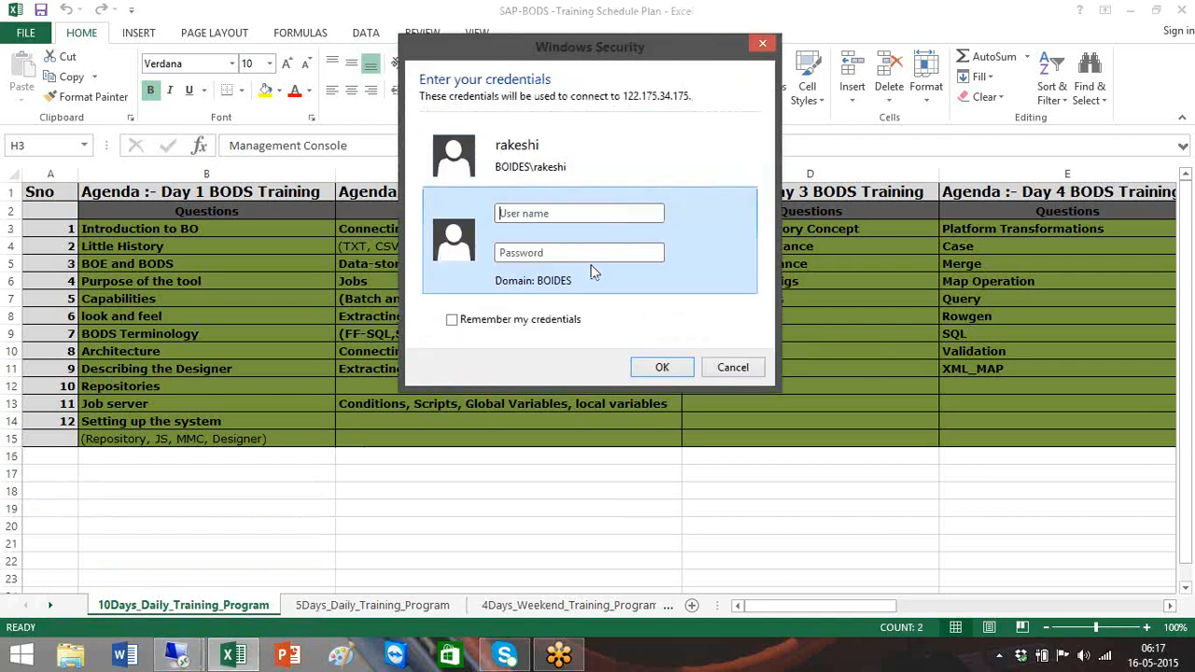
text(Rakesh)
key(Tab)
text(********)
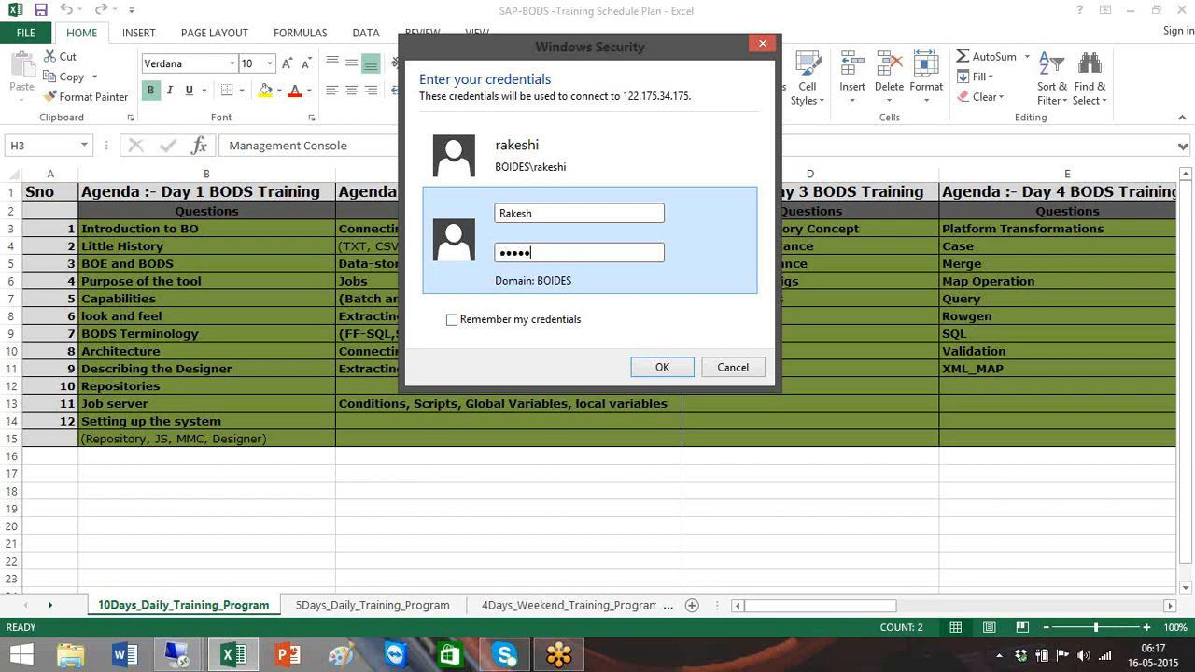
key(Return)
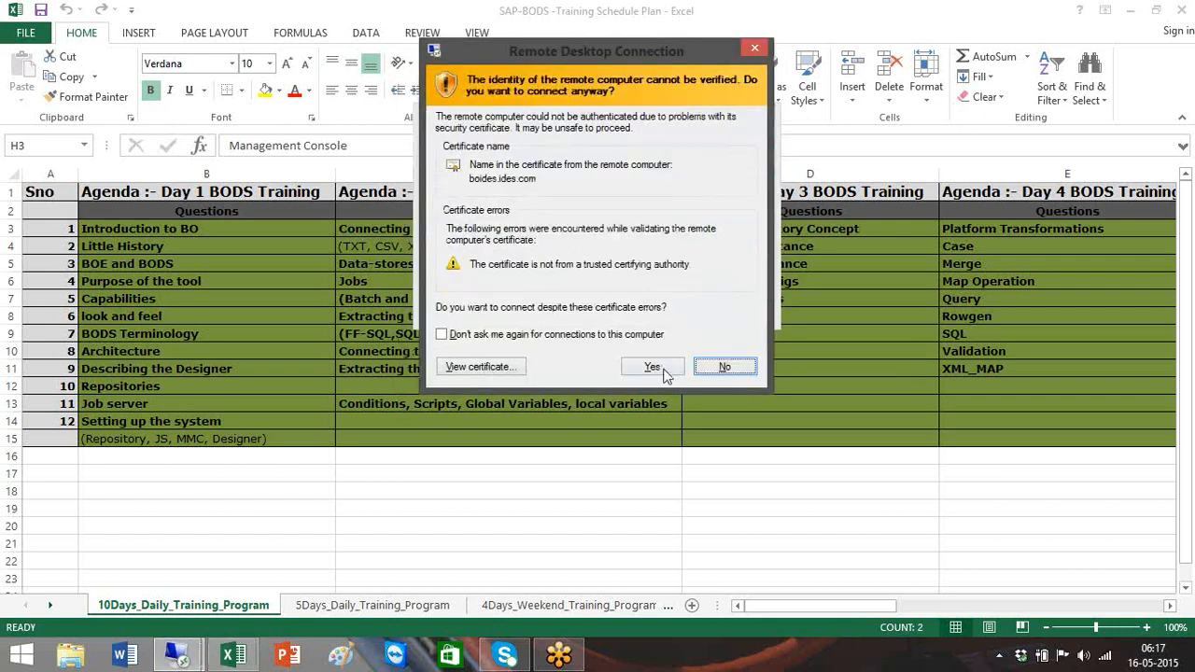
click(663, 369)
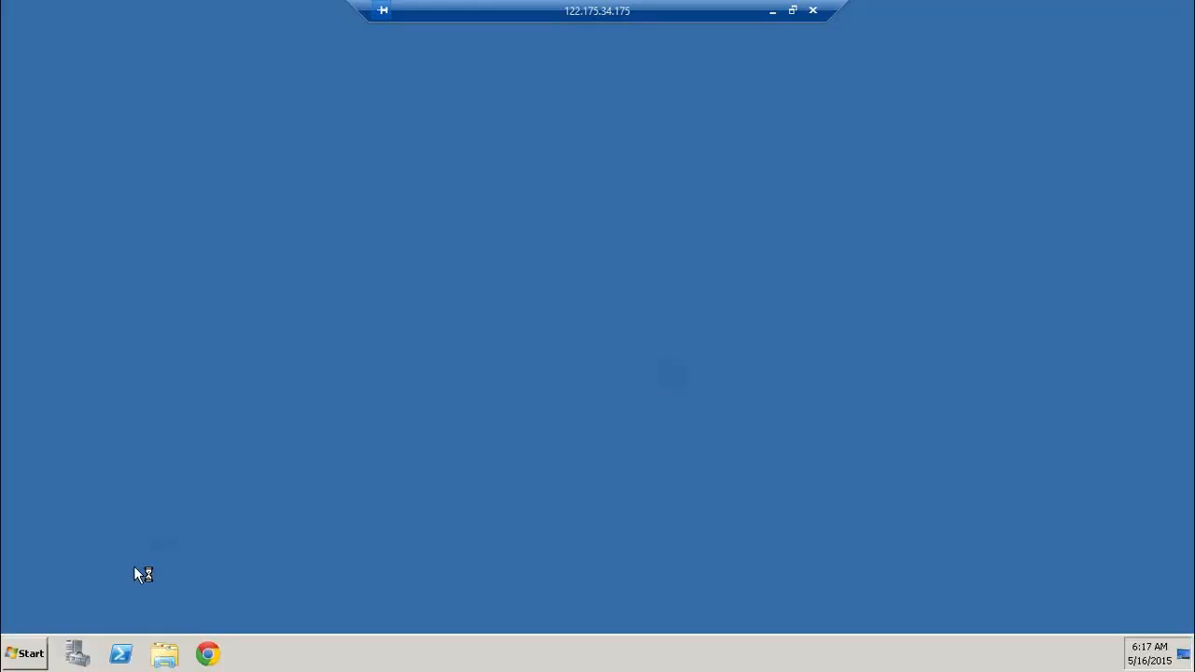
Launch Data Services Management Console in the new session and begin typing system name 'BO'
click(25, 654)
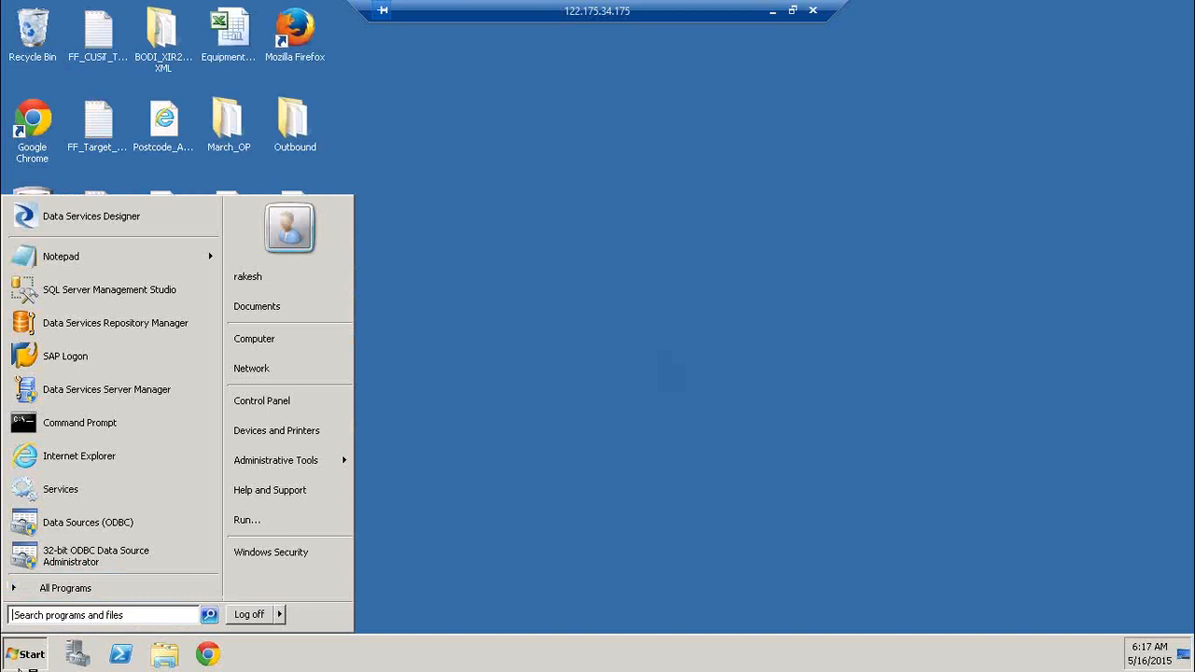
click(28, 665)
click(31, 655)
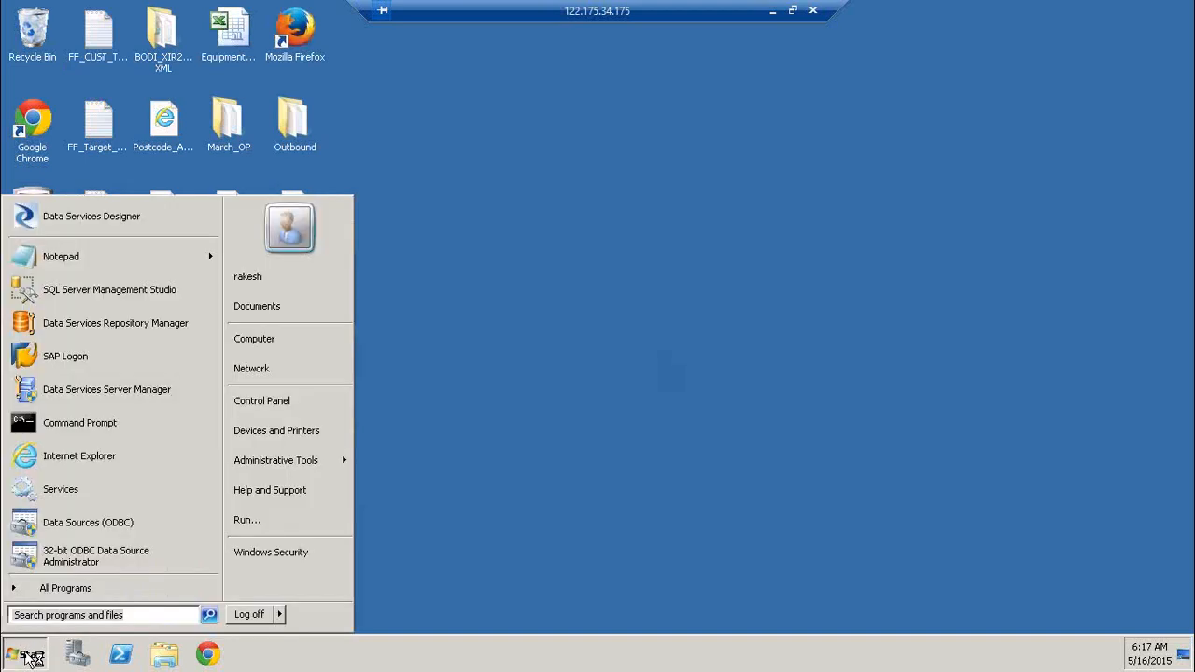
click(93, 588)
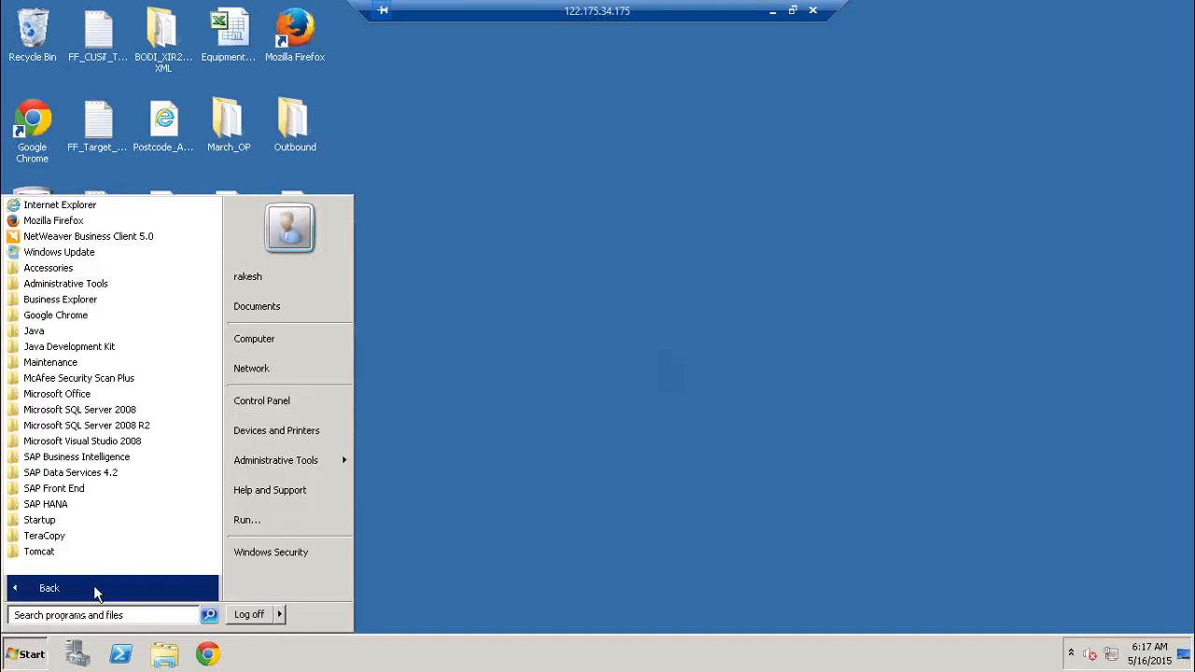
click(140, 474)
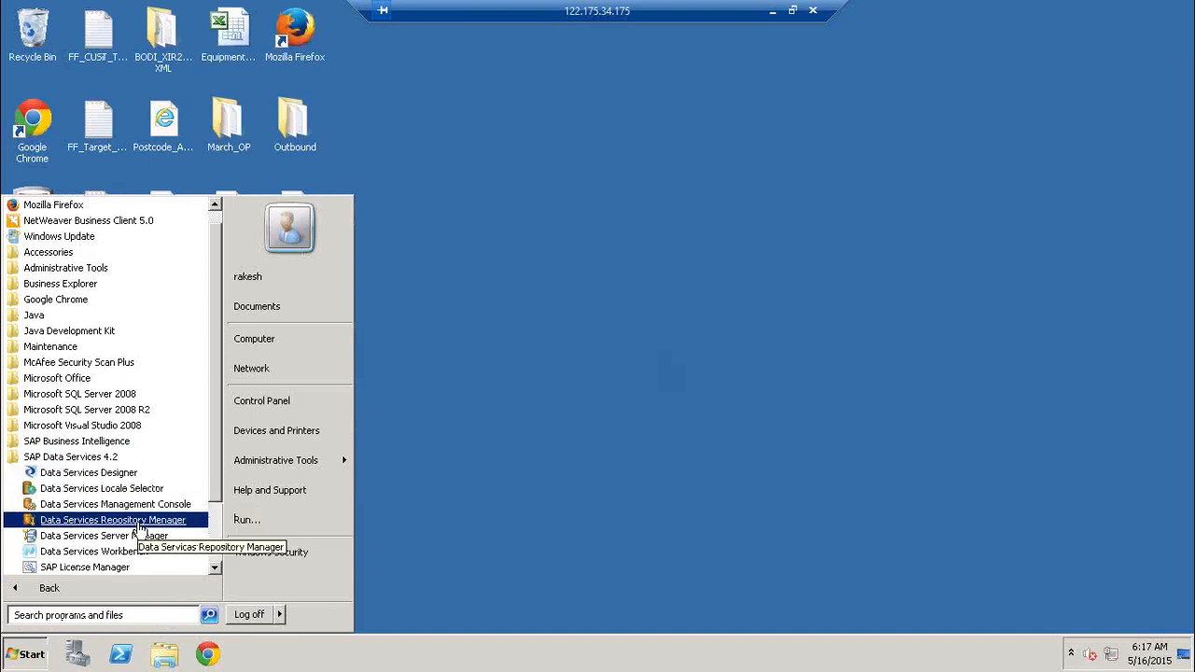
click(161, 509)
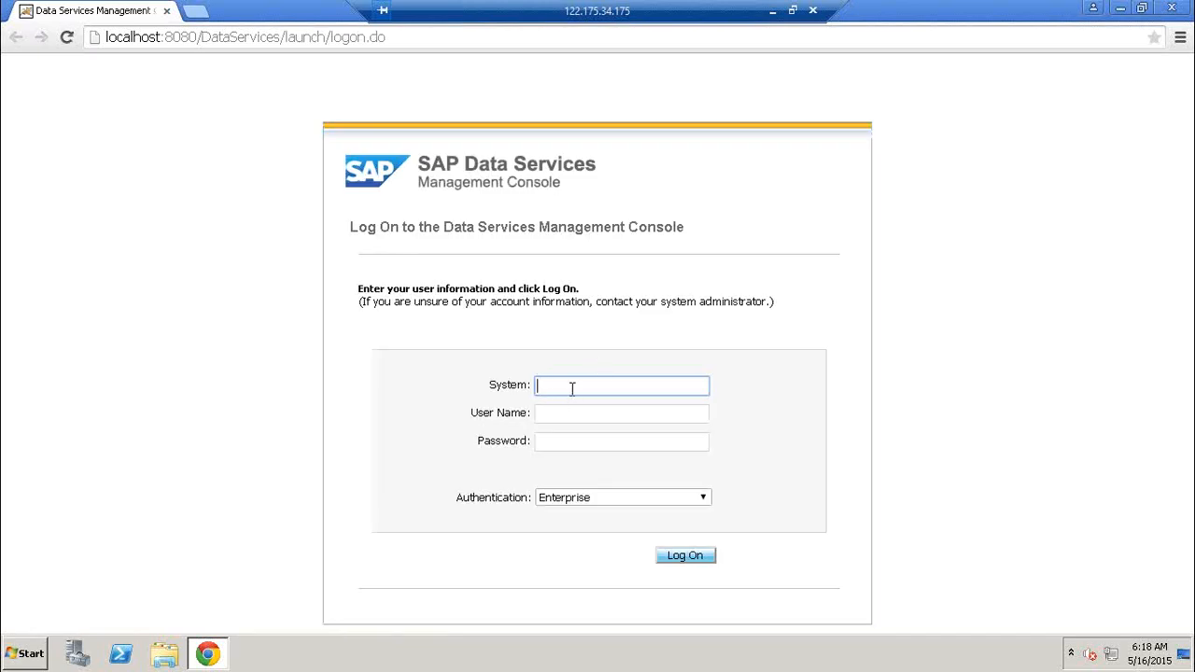
text(BOI)
key(BackSpace)
click(771, 11)
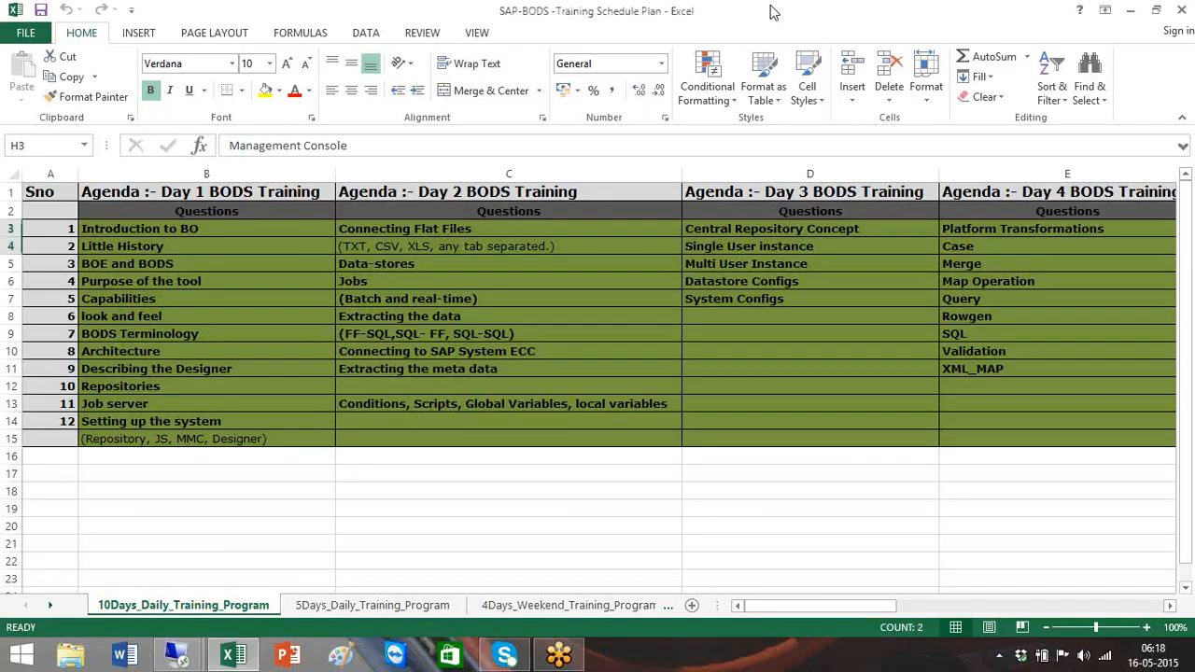
mouse_move(183, 661)
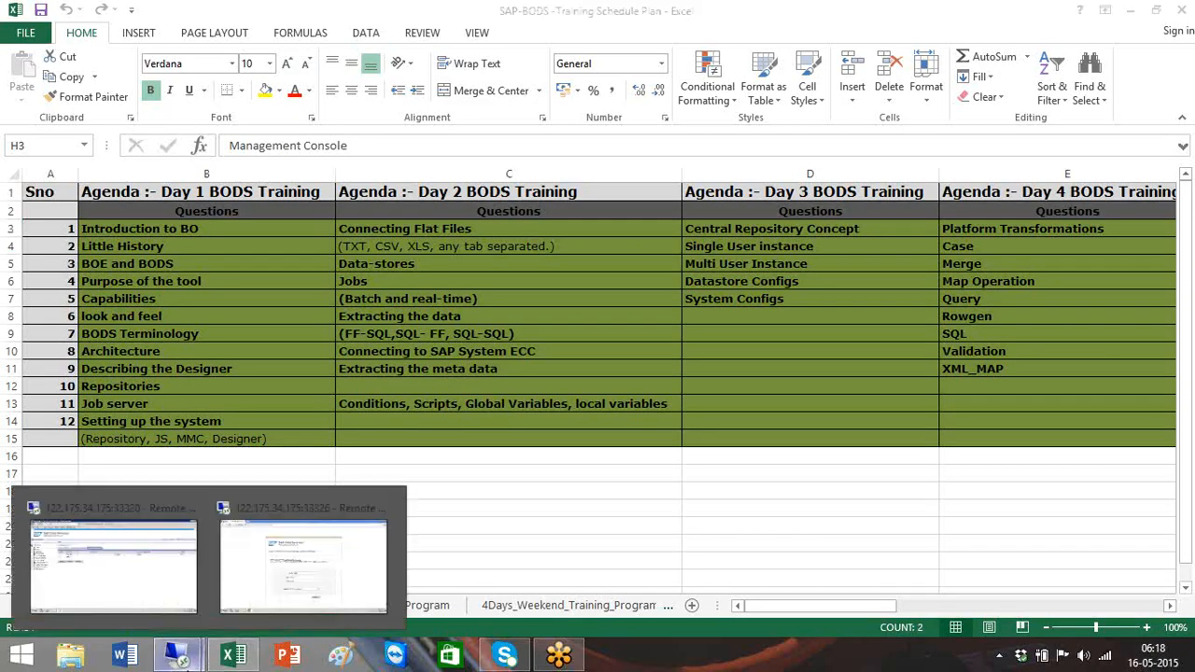
click(110, 543)
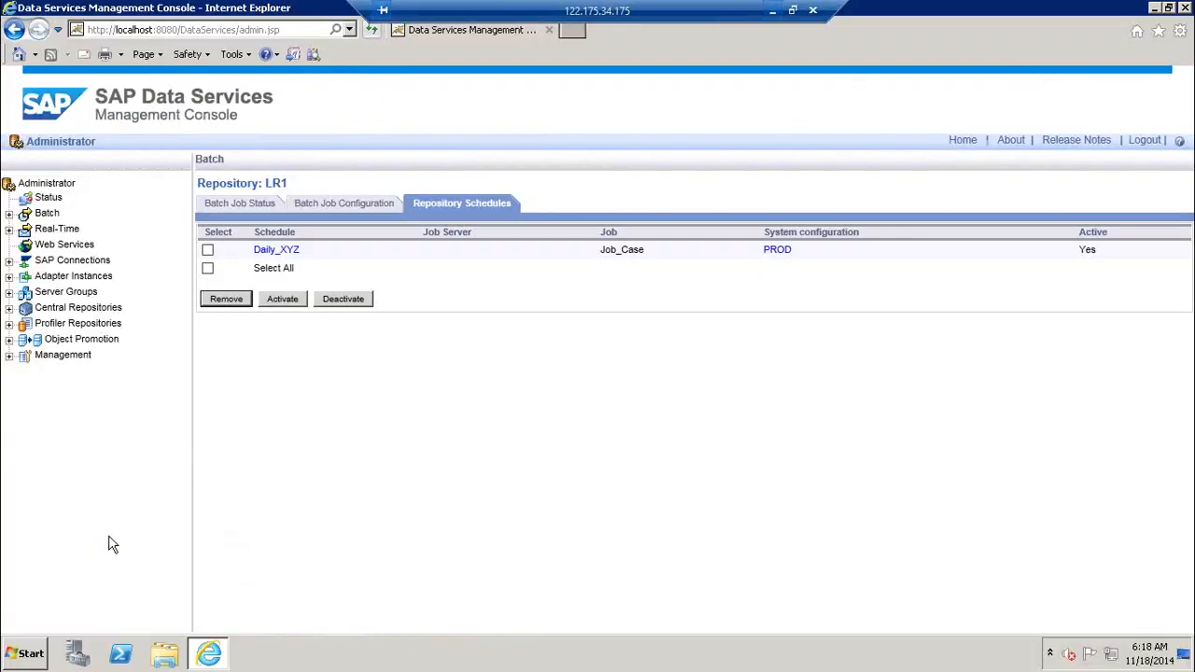
click(47, 199)
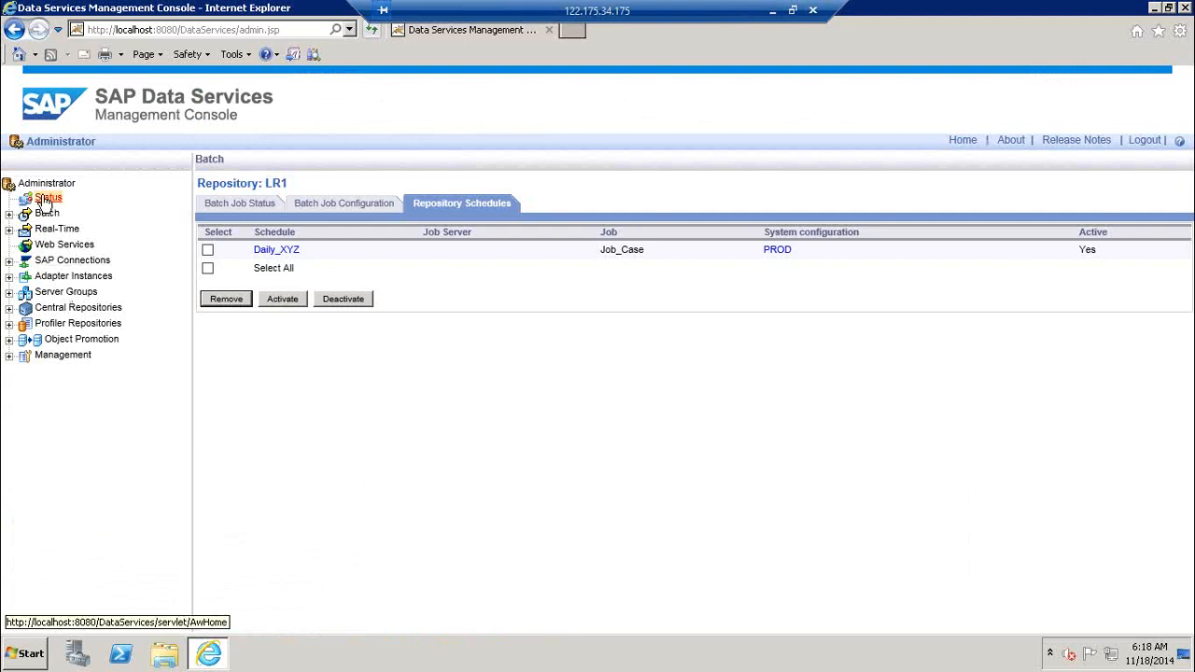
click(28, 653)
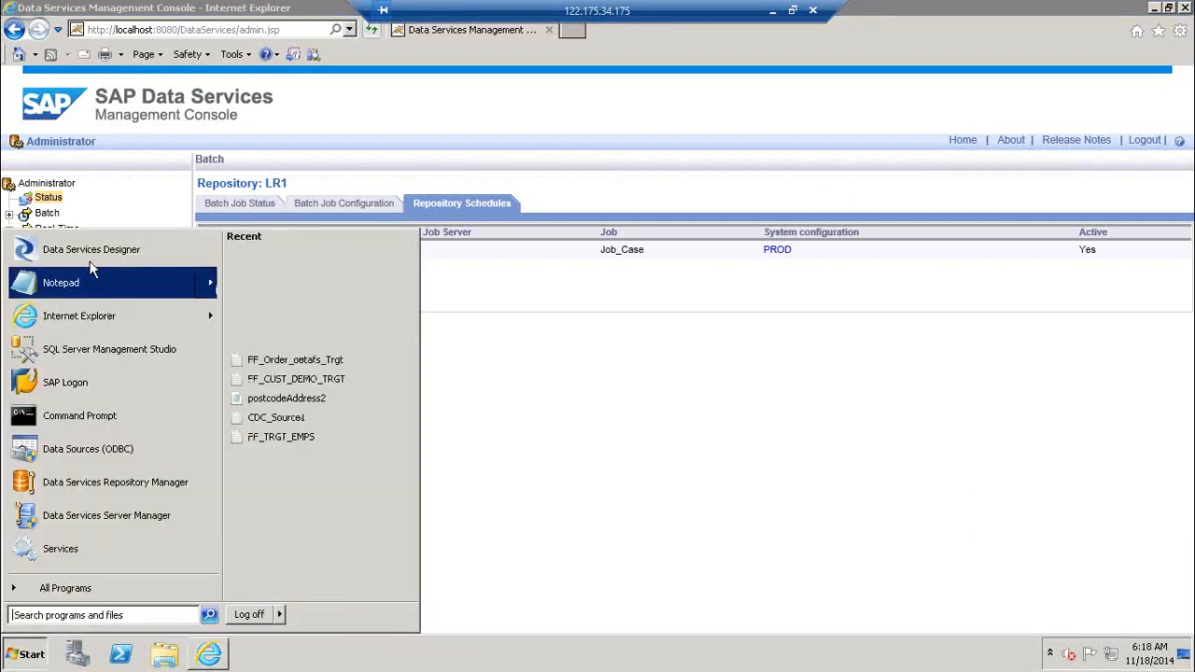
click(91, 249)
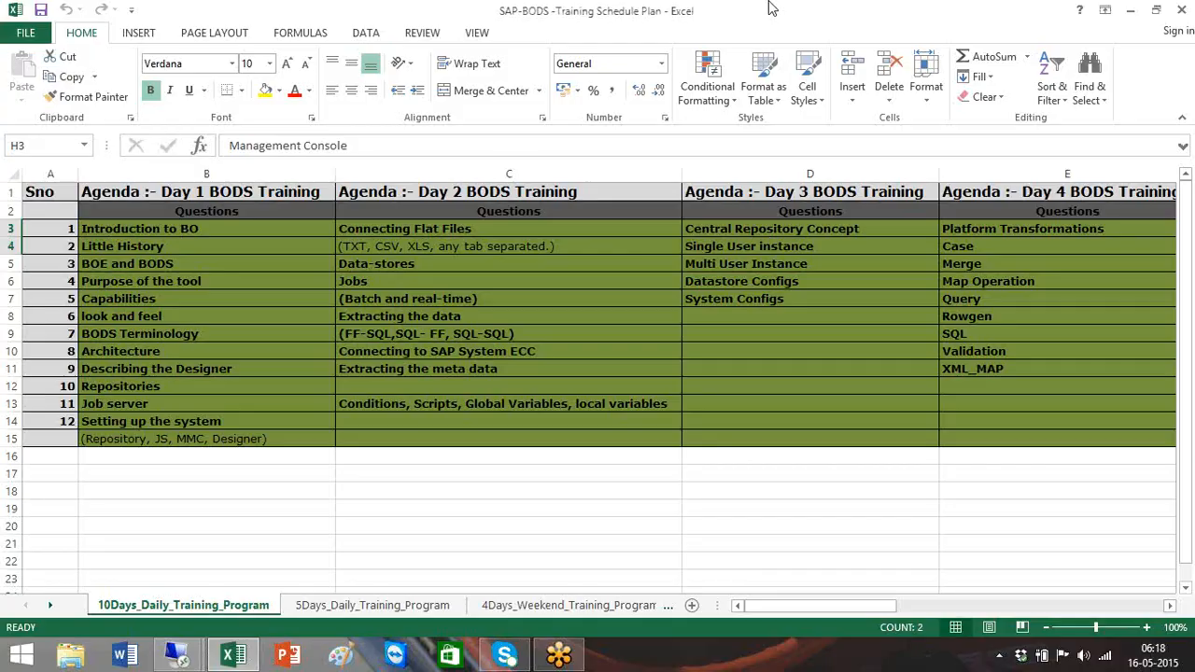
Log the second session on to system BOIDES with user name and password, then minimise it
mouse_move(178, 656)
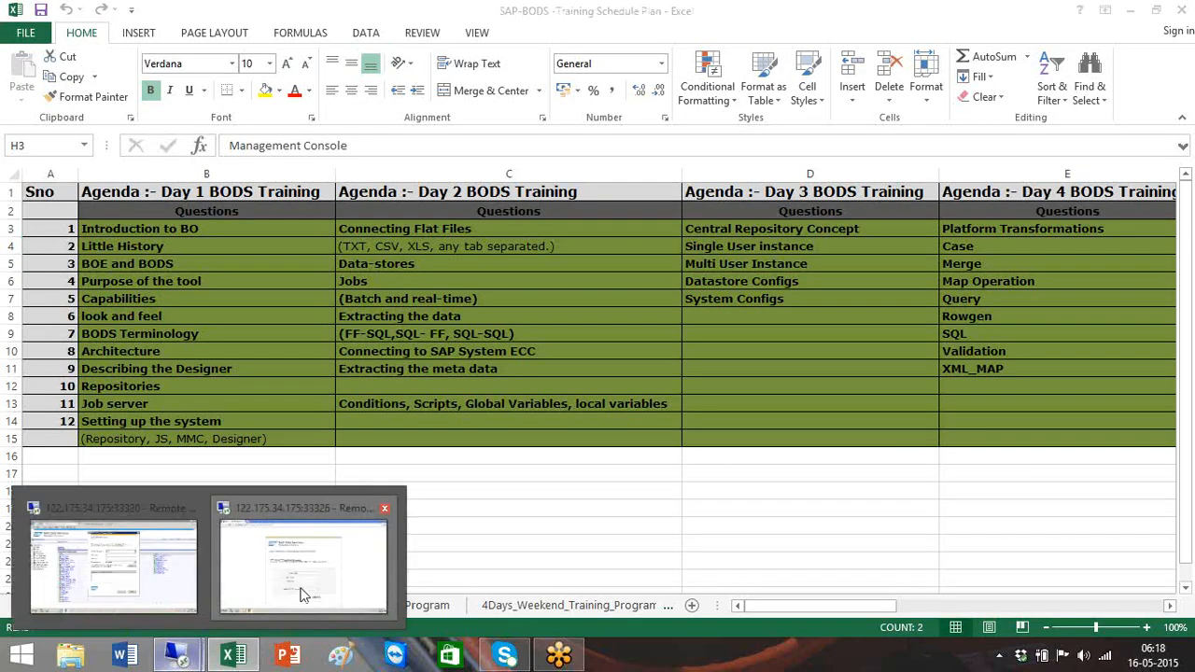
click(322, 571)
text(BOIDES)
key(Tab)
text(Rakesh)
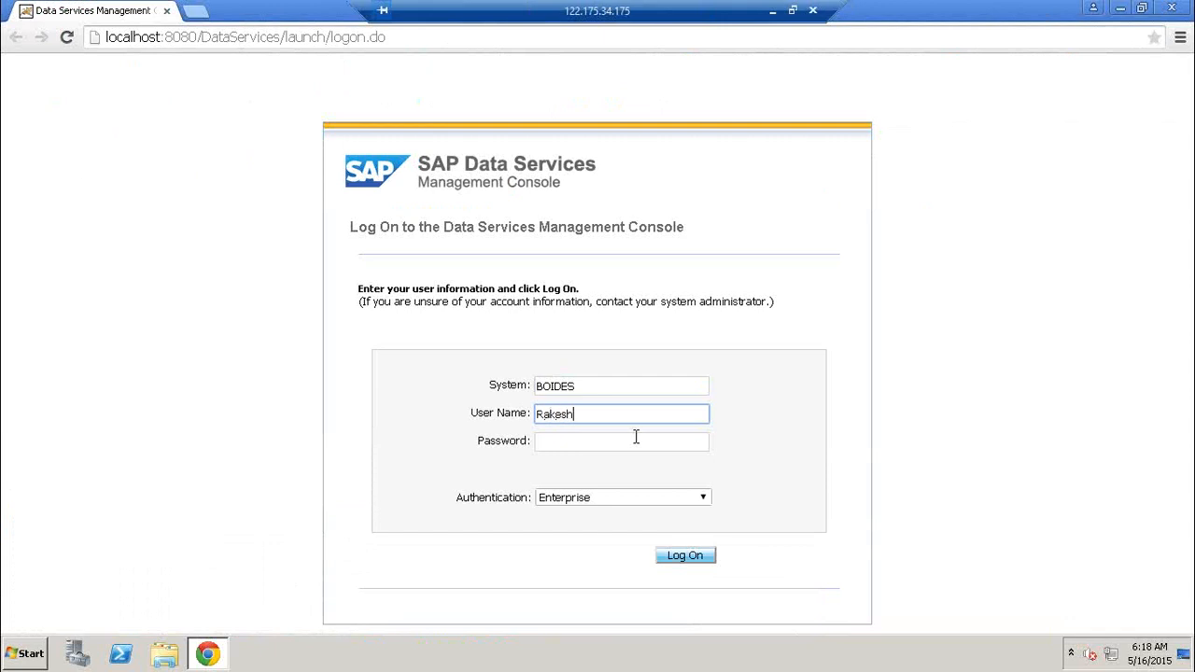
key(Tab)
text(********)
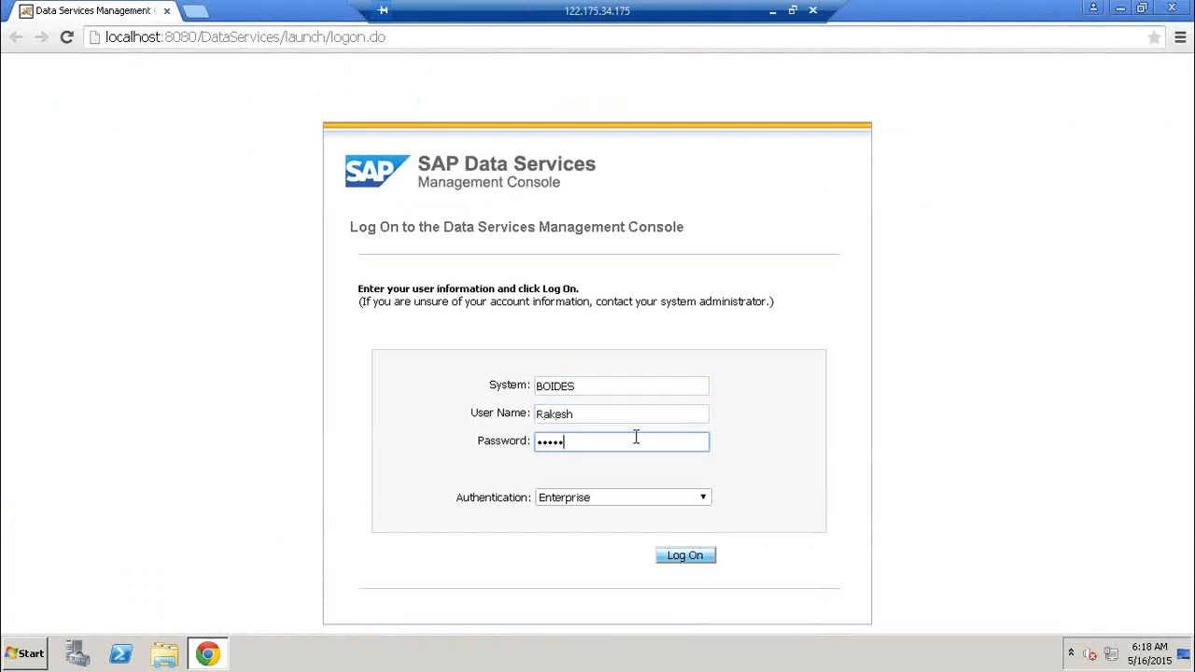
key(Return)
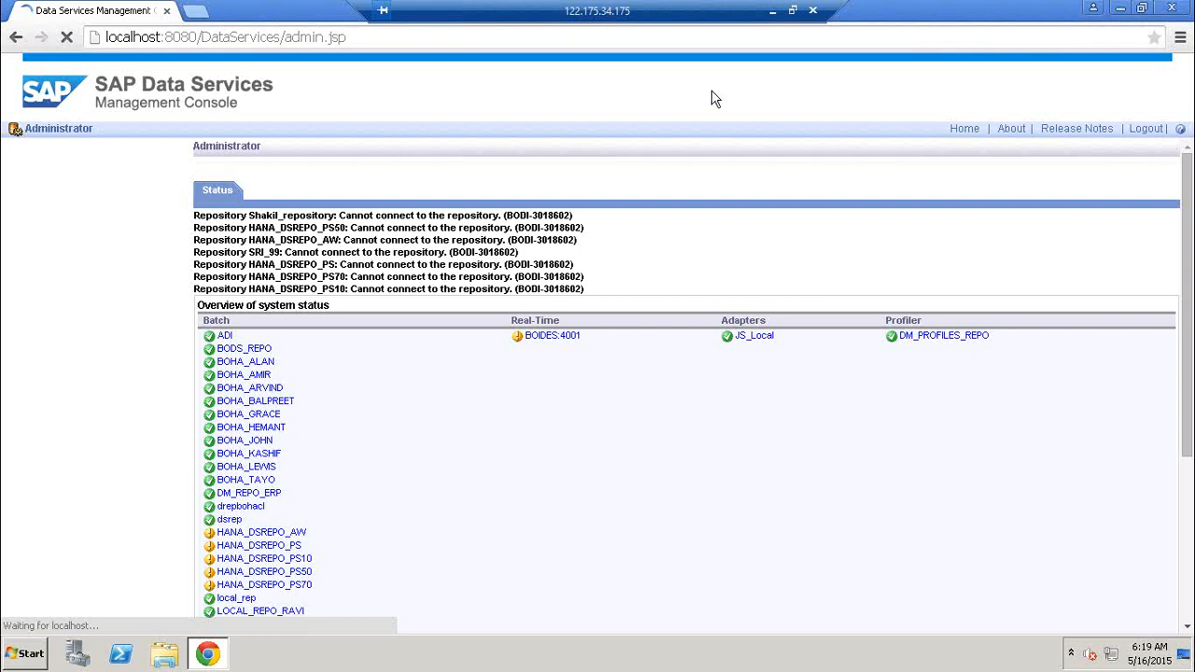
click(774, 12)
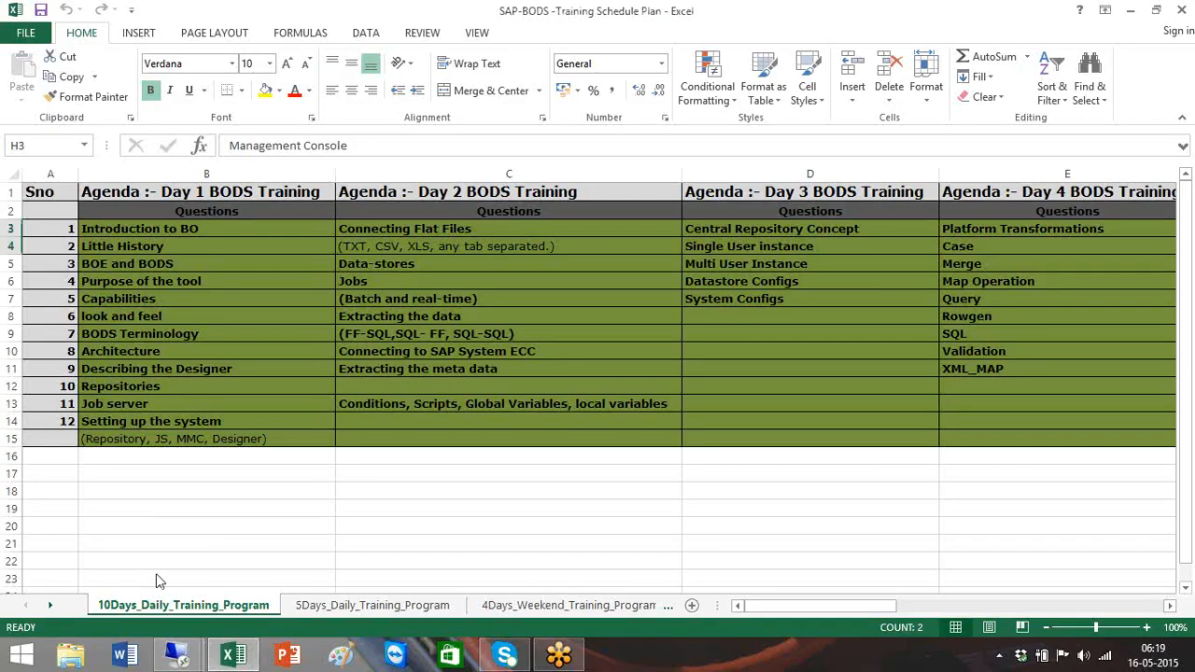
Restore the first remote session and cancel the Designer repository login
mouse_move(180, 659)
click(118, 556)
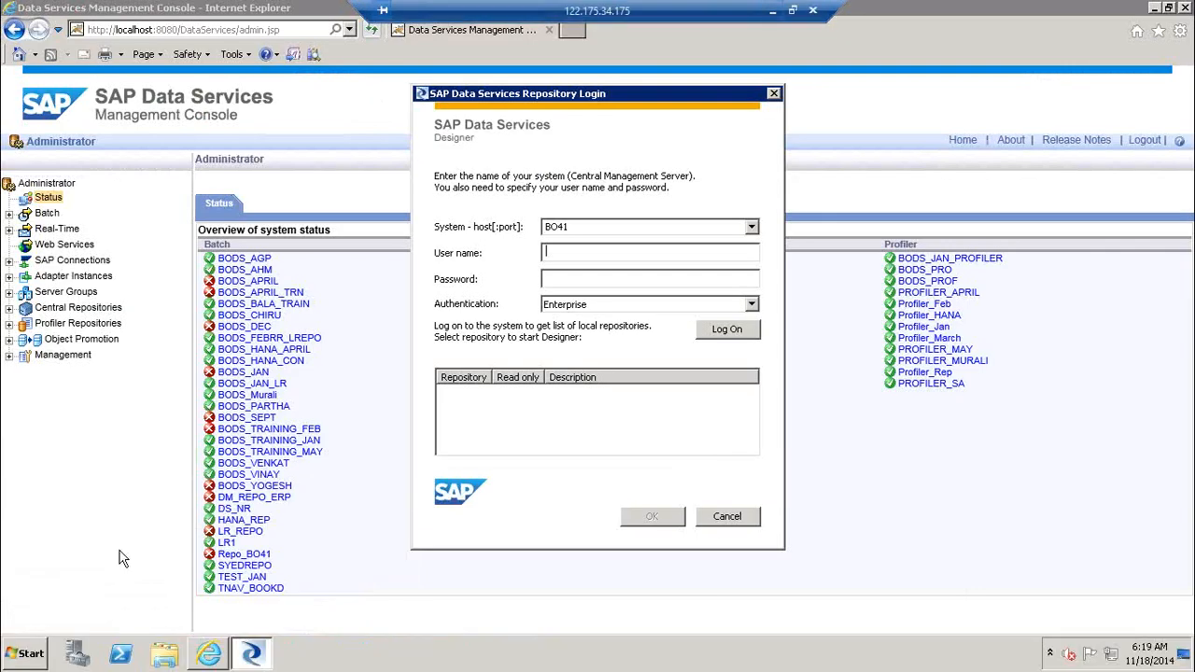
click(726, 517)
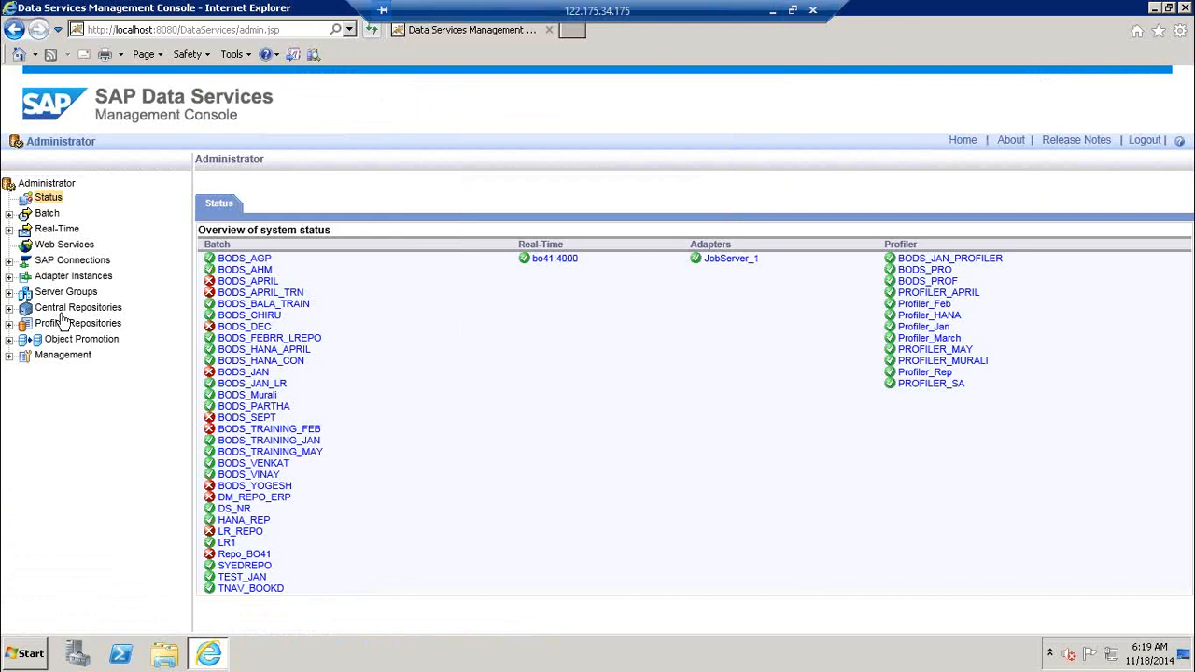
Under Management > Access Servers, open a new Add/Edit Access Server form, then minimise the session
click(9, 357)
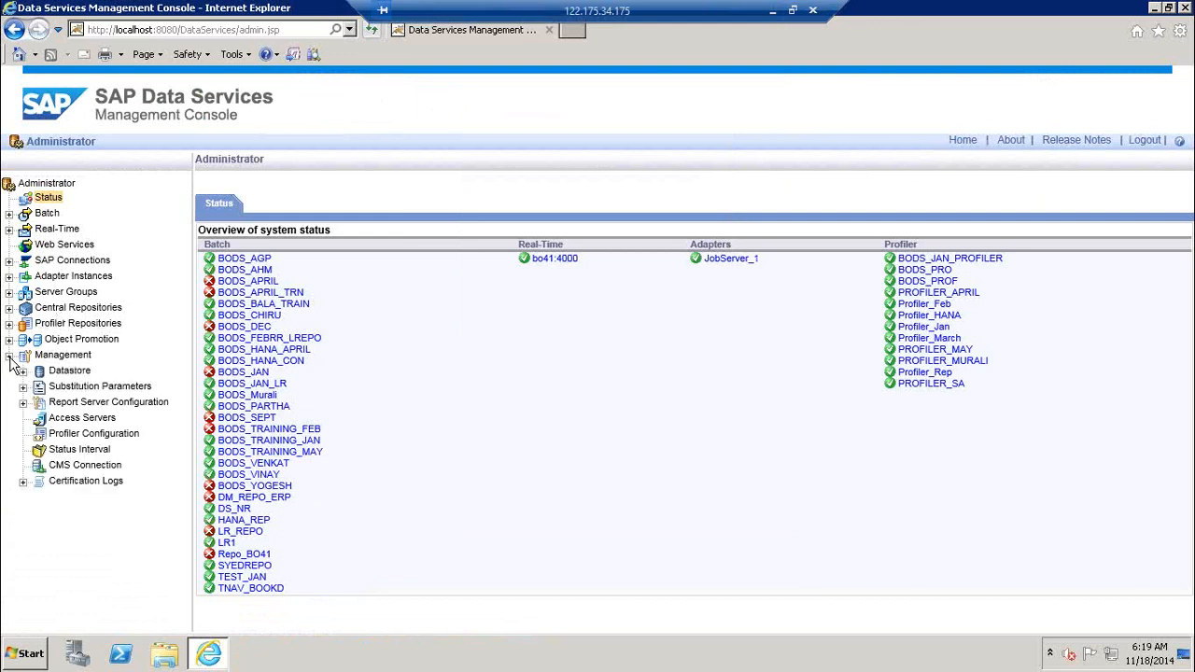
click(100, 421)
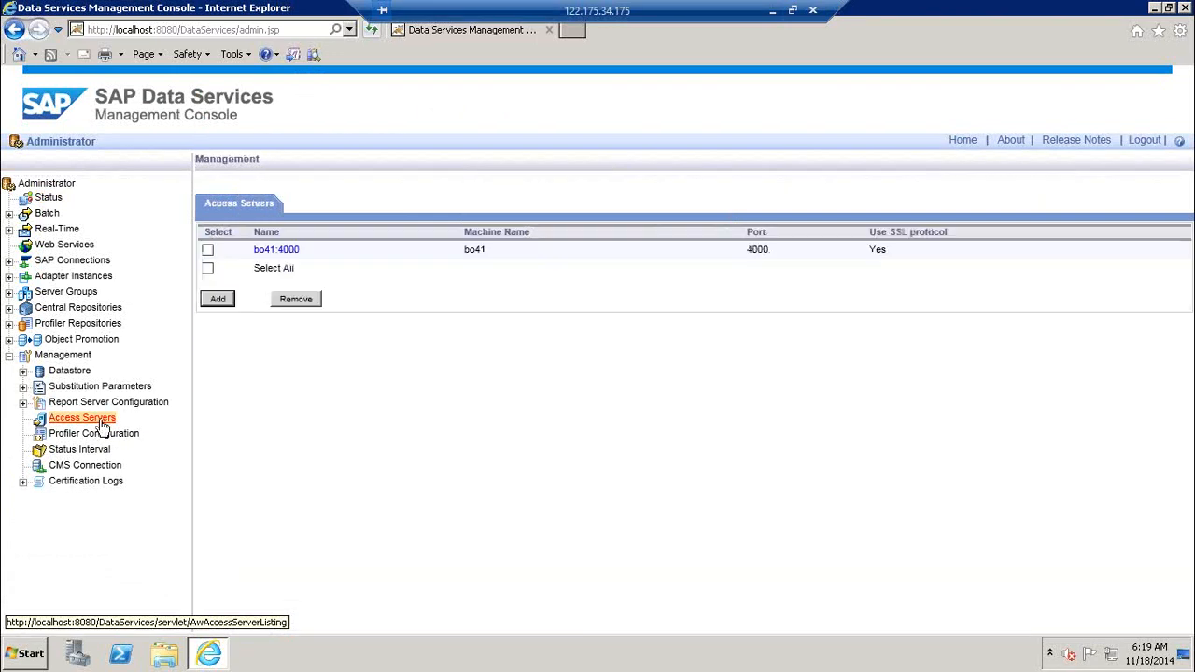
click(215, 303)
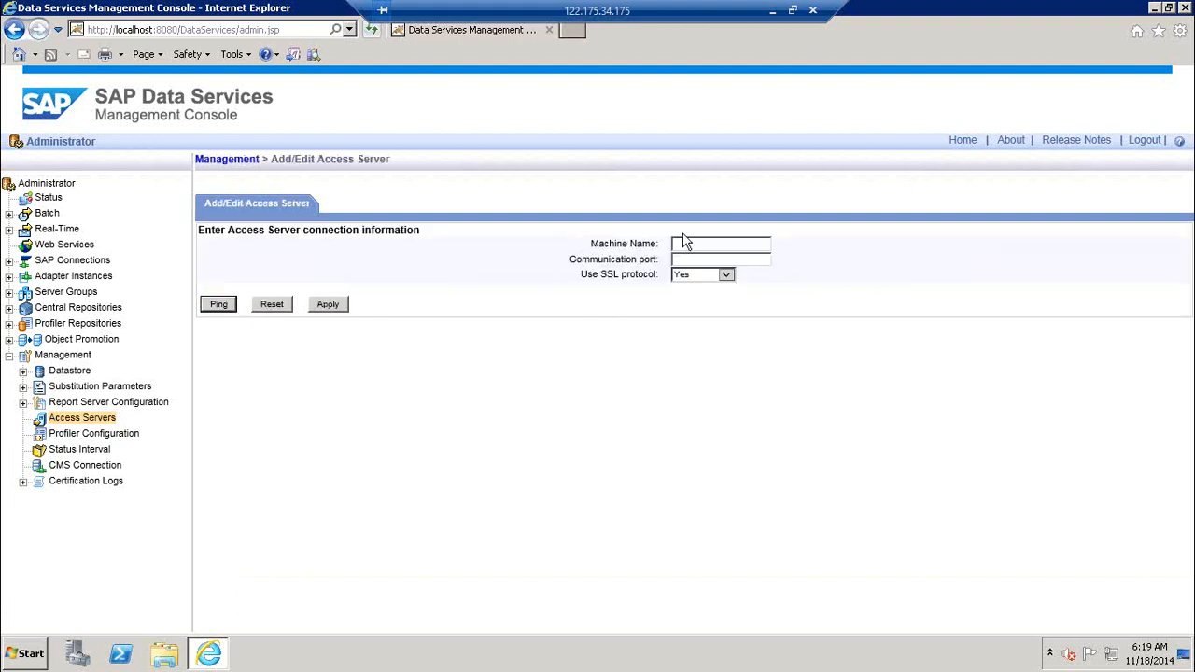
click(704, 260)
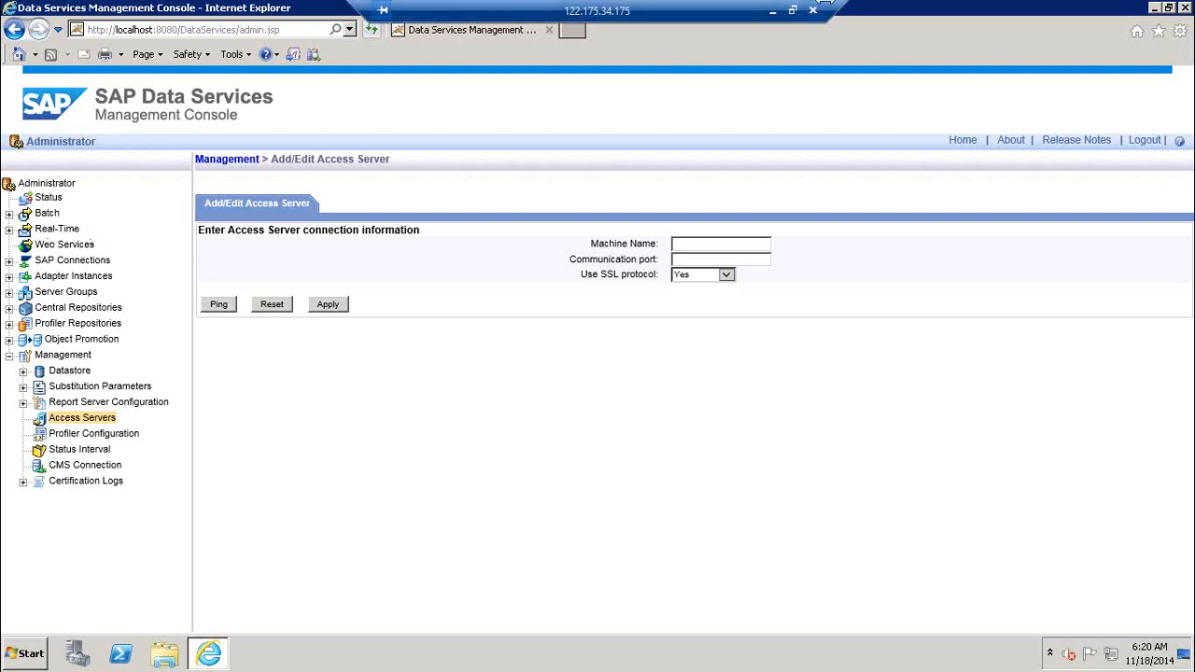
click(773, 12)
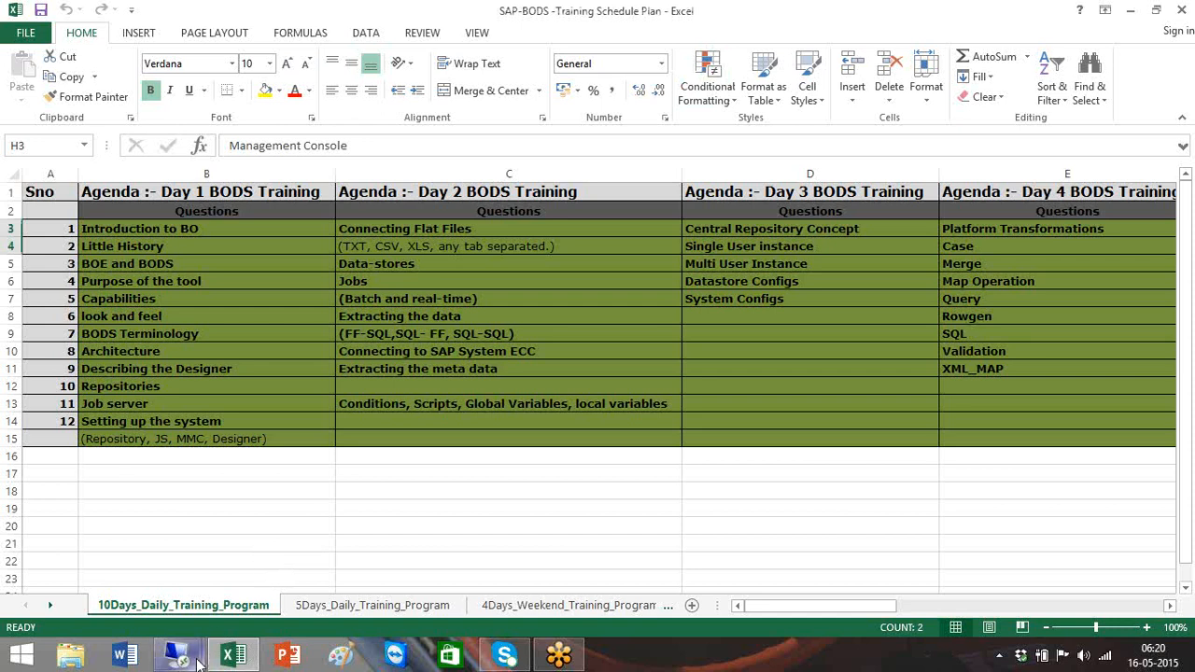
Check the second session's status page, then bring back the session with the empty Access Server form
mouse_move(197, 662)
click(305, 566)
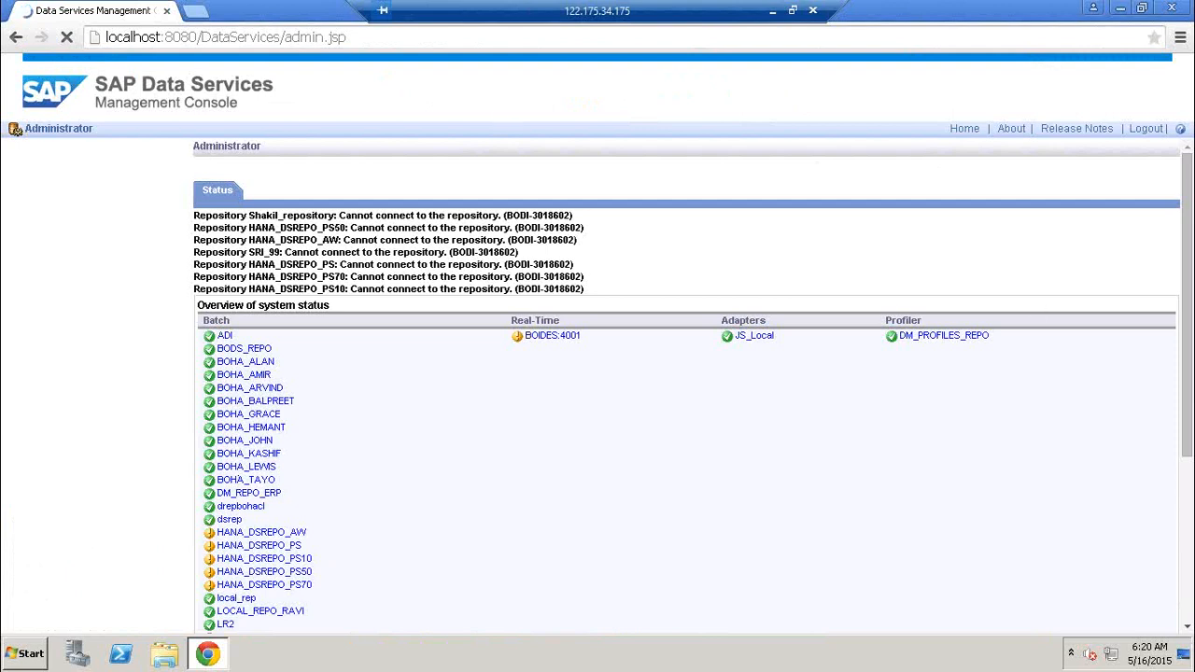
drag(1189, 182, 1190, 344)
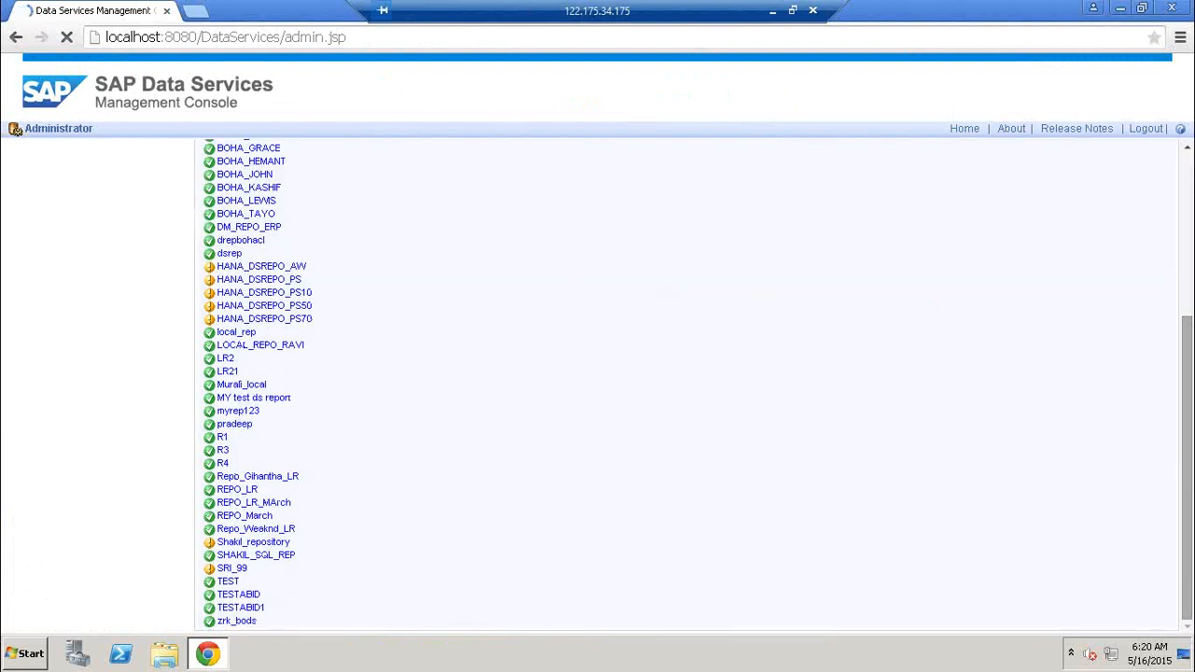
click(1190, 163)
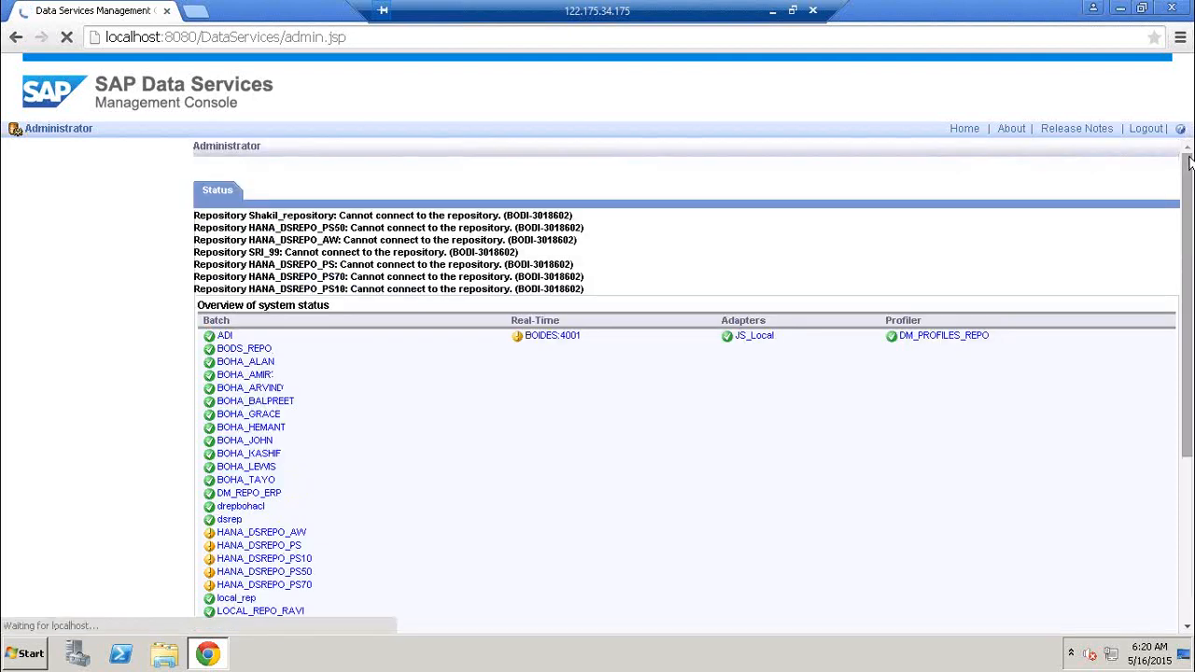
click(773, 11)
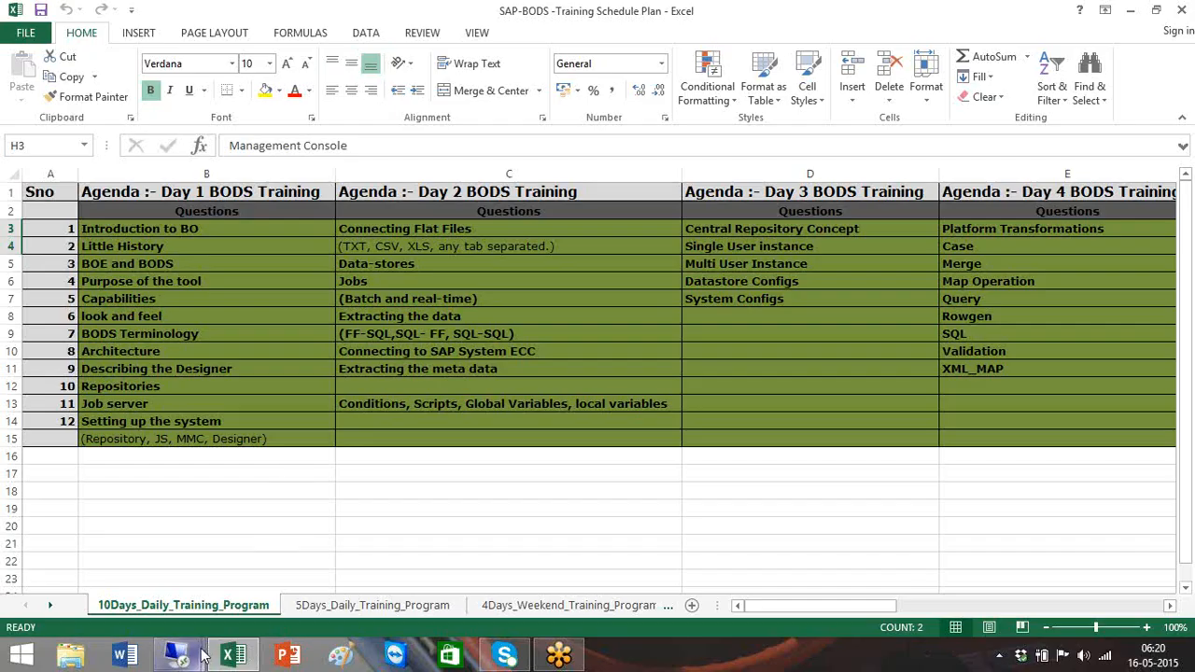
mouse_move(191, 653)
click(119, 561)
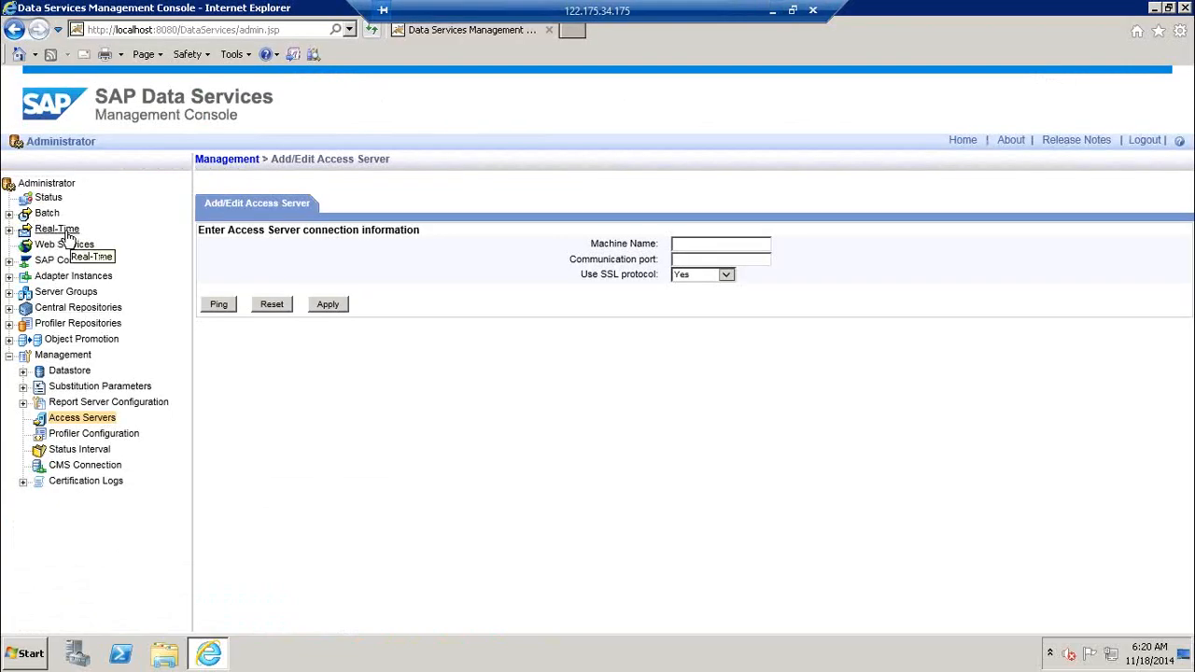
Browse access server bo41:4000 under Real-Time, collapse Real-Time, and minimise the session
click(9, 230)
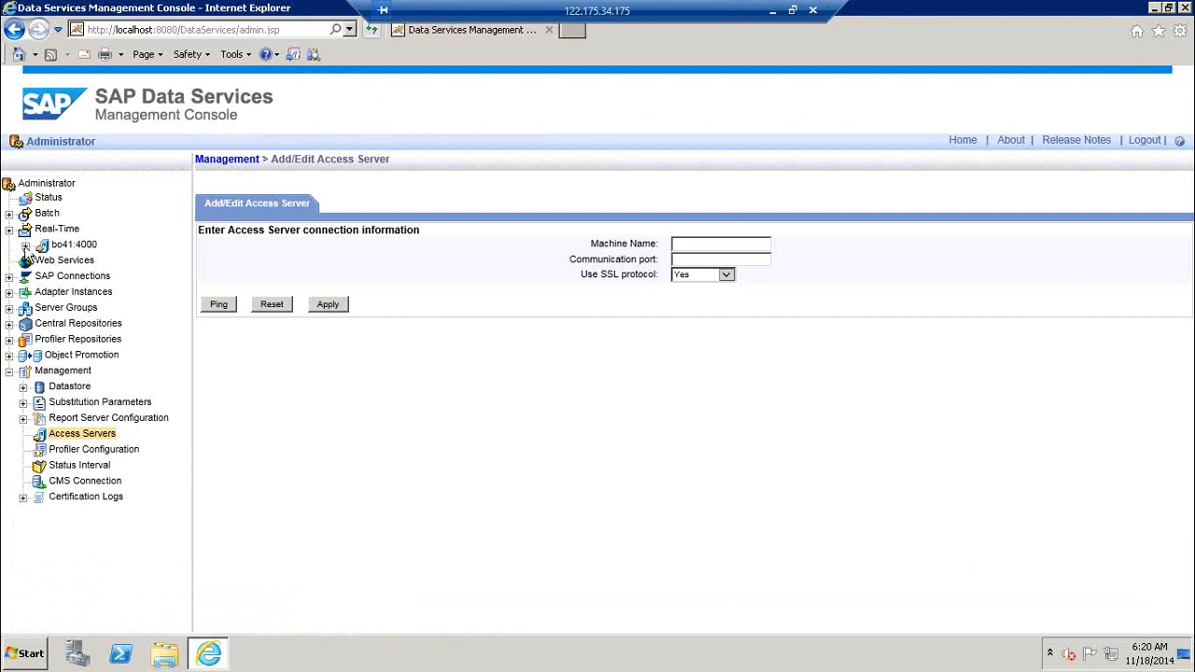
click(25, 245)
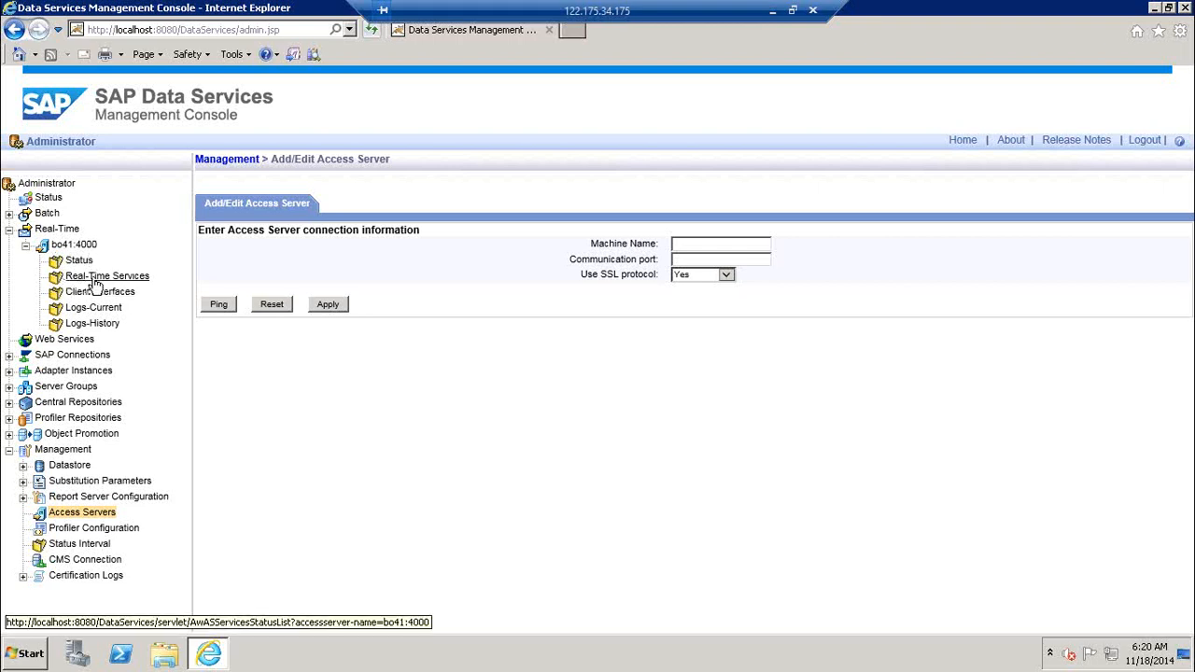
click(9, 230)
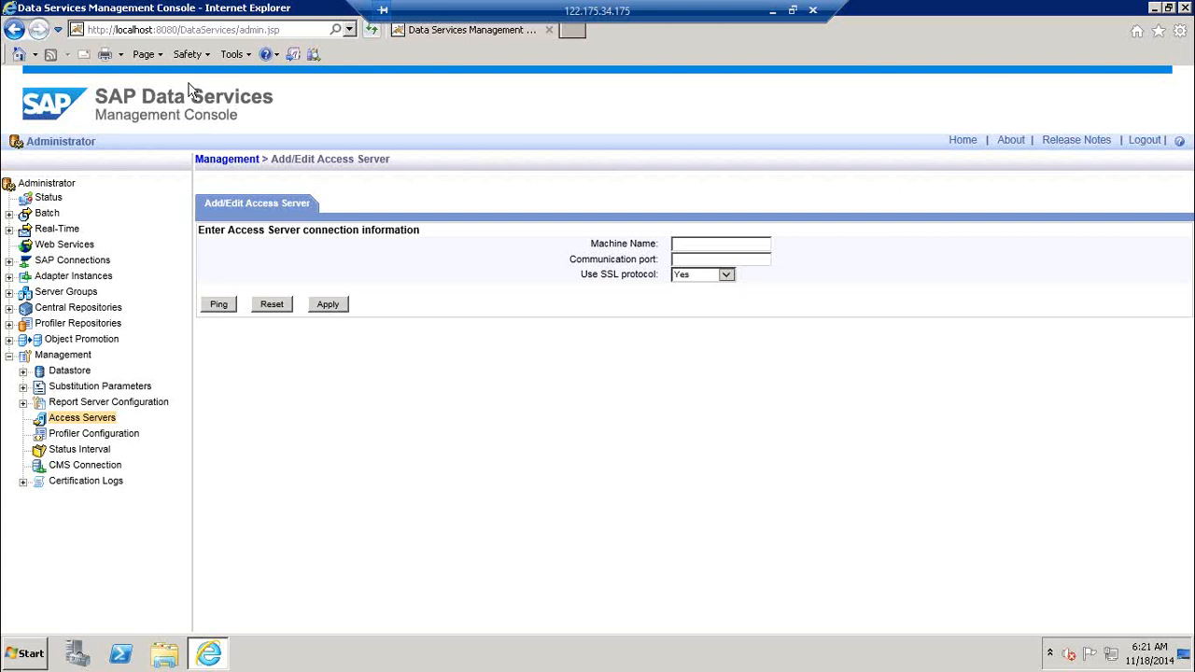
click(773, 11)
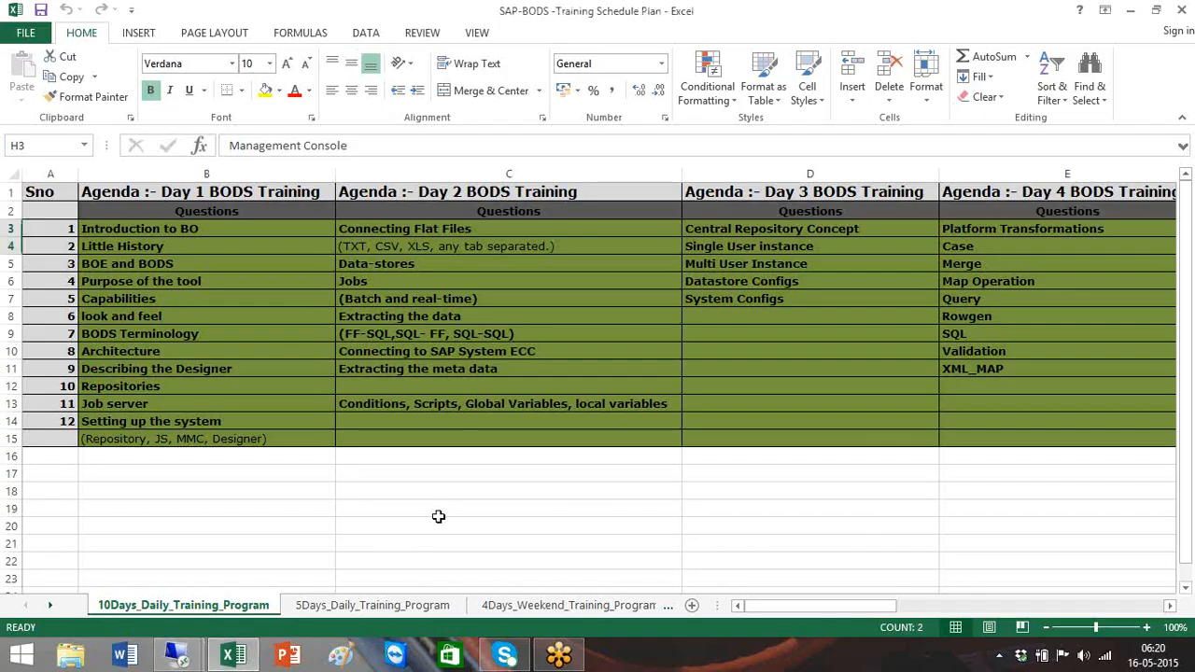
Page Excel to the Day 8–10 agendas, select I4:I8, and return to the remote console
click(1098, 609)
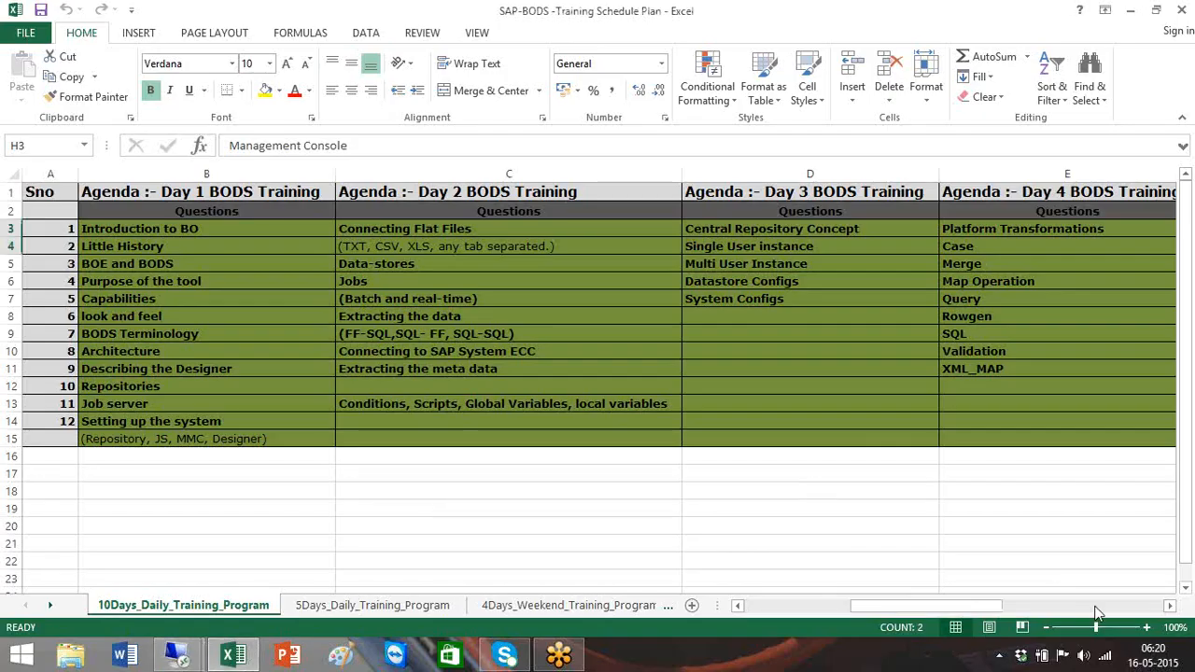
click(1098, 609)
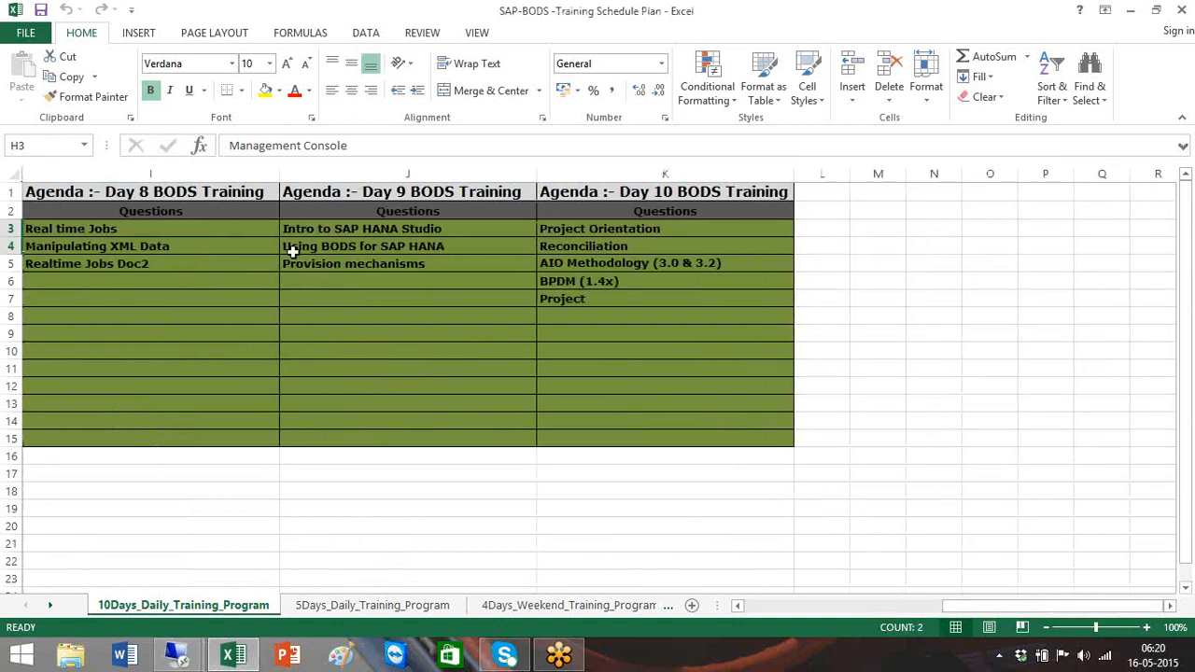
click(152, 246)
shift+click(165, 320)
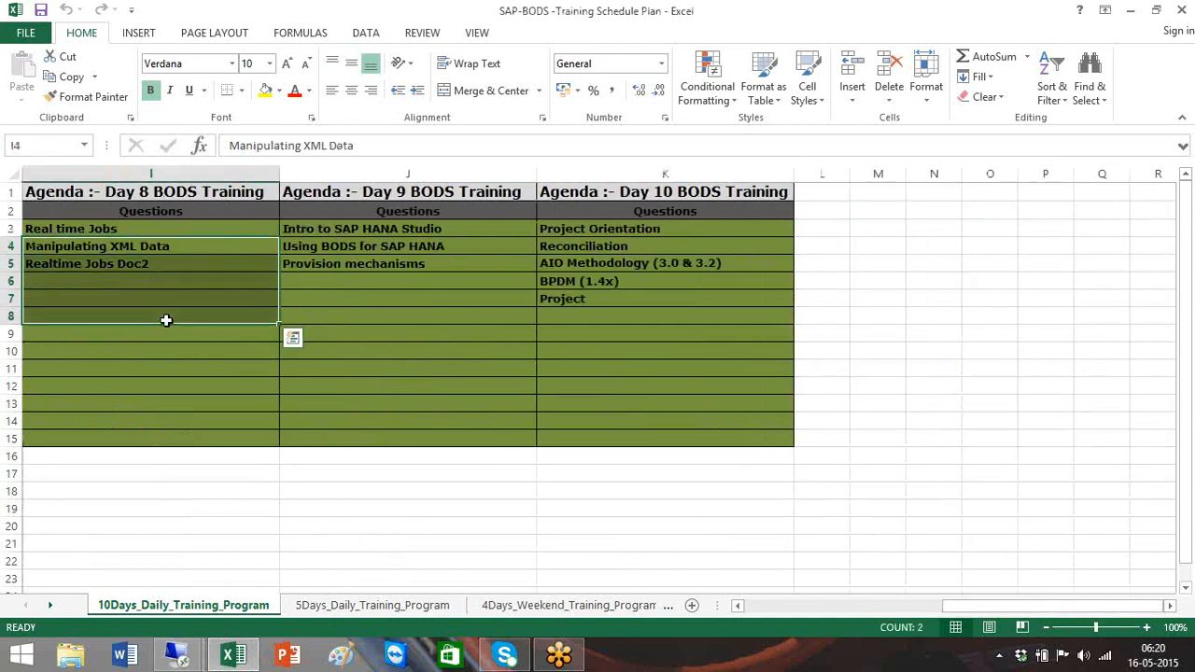
key(alt+Tab)
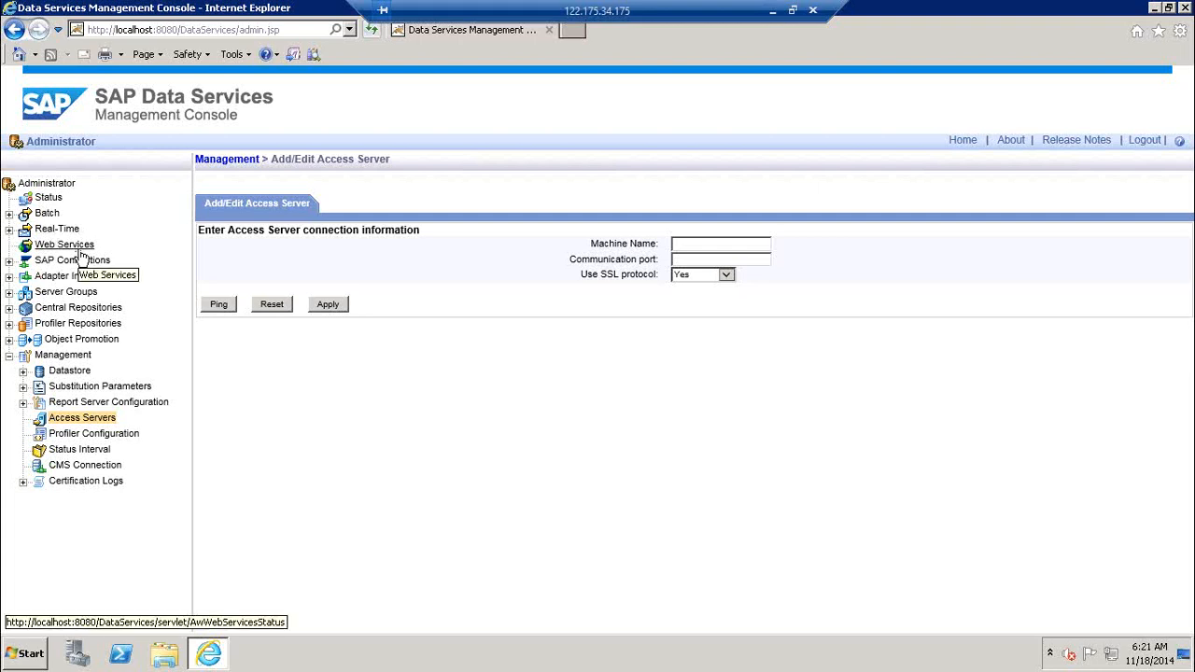
Expand SAP Connections, Adapter Instances and Server Groups in the console tree, then bring up the Windows Run box
click(9, 261)
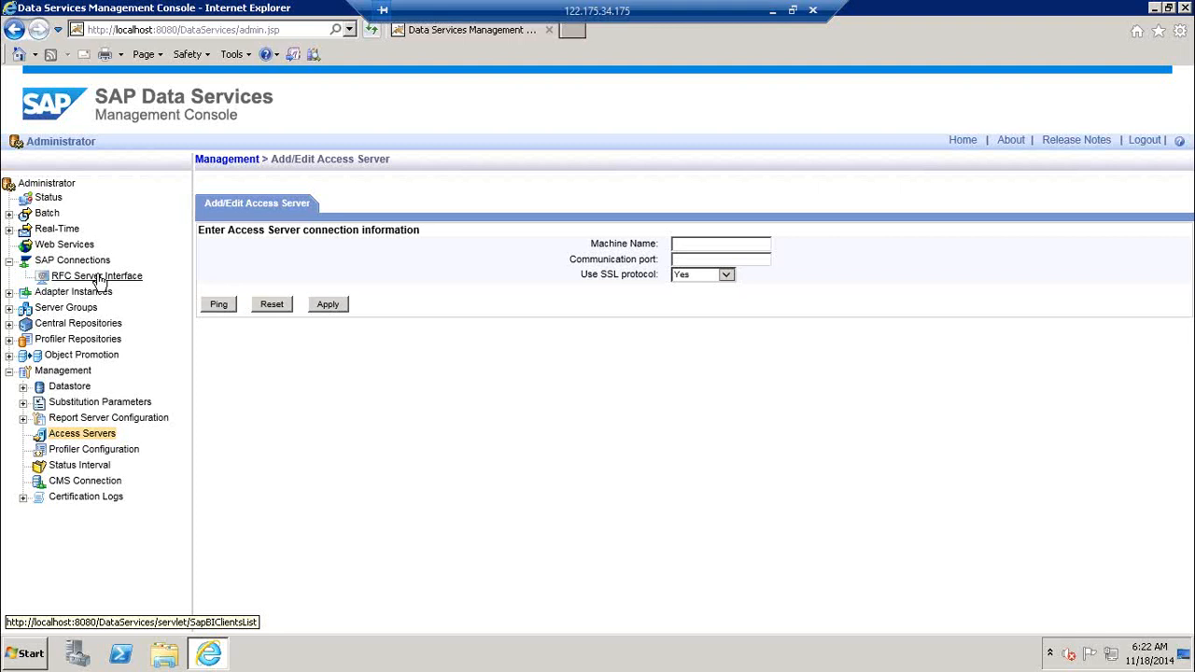
click(9, 292)
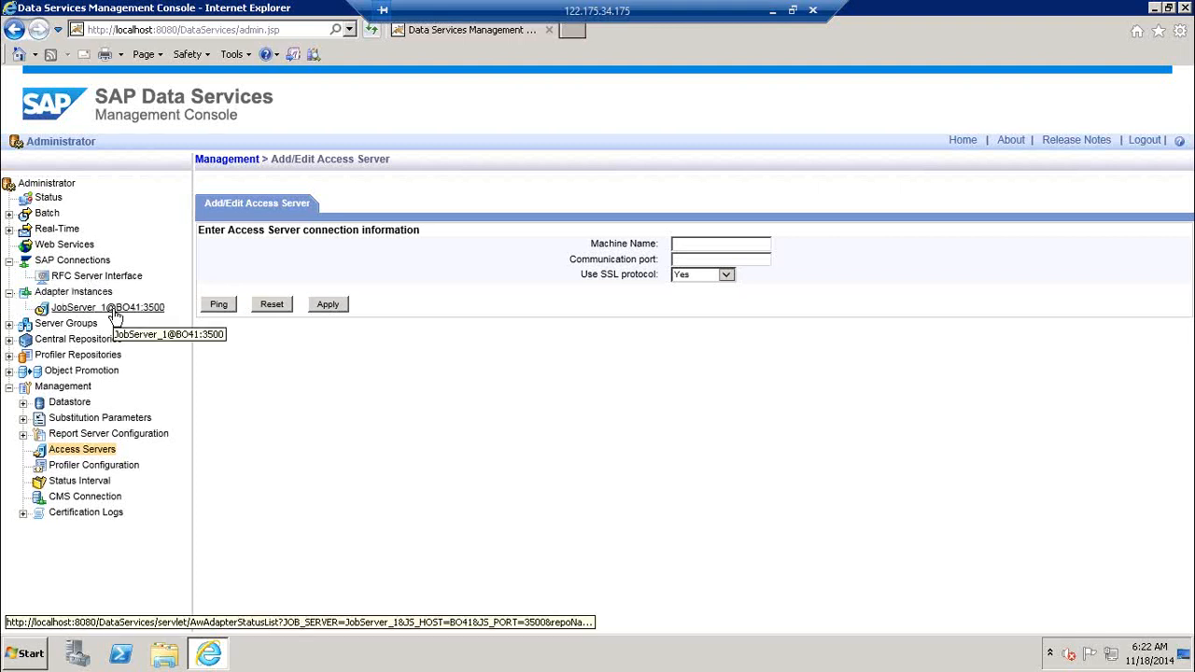
click(9, 324)
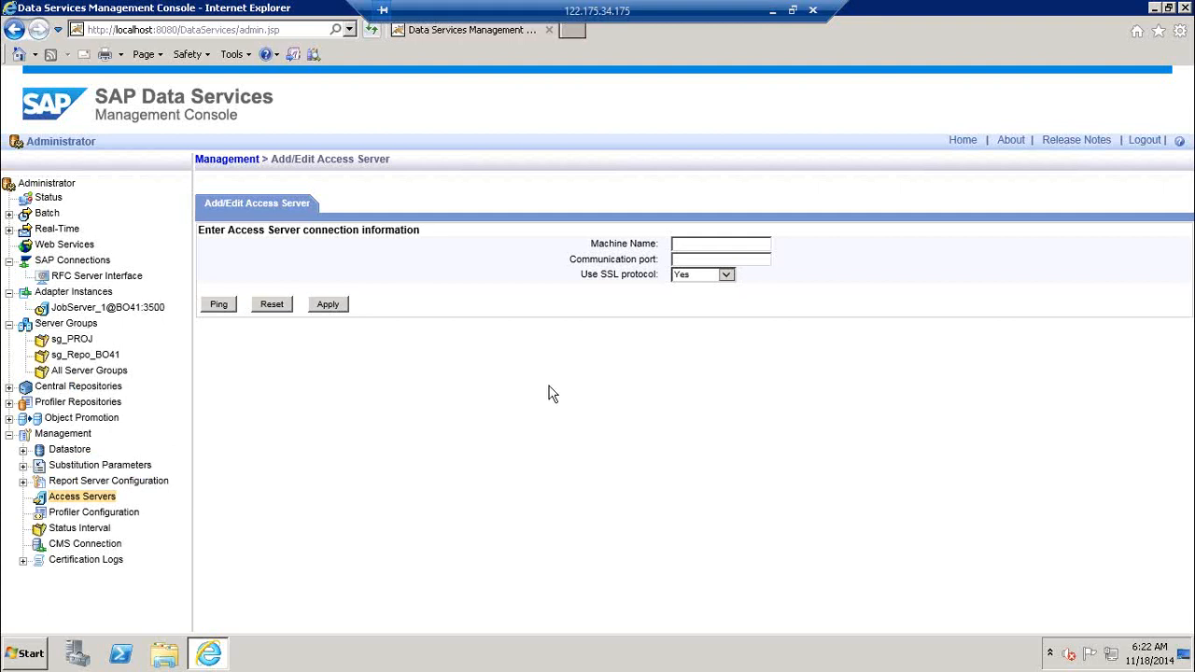
key(super+r)
Launch Paint with mspaint and draw a rectangle labelled JS in the middle of the canvas
text(mspaint)
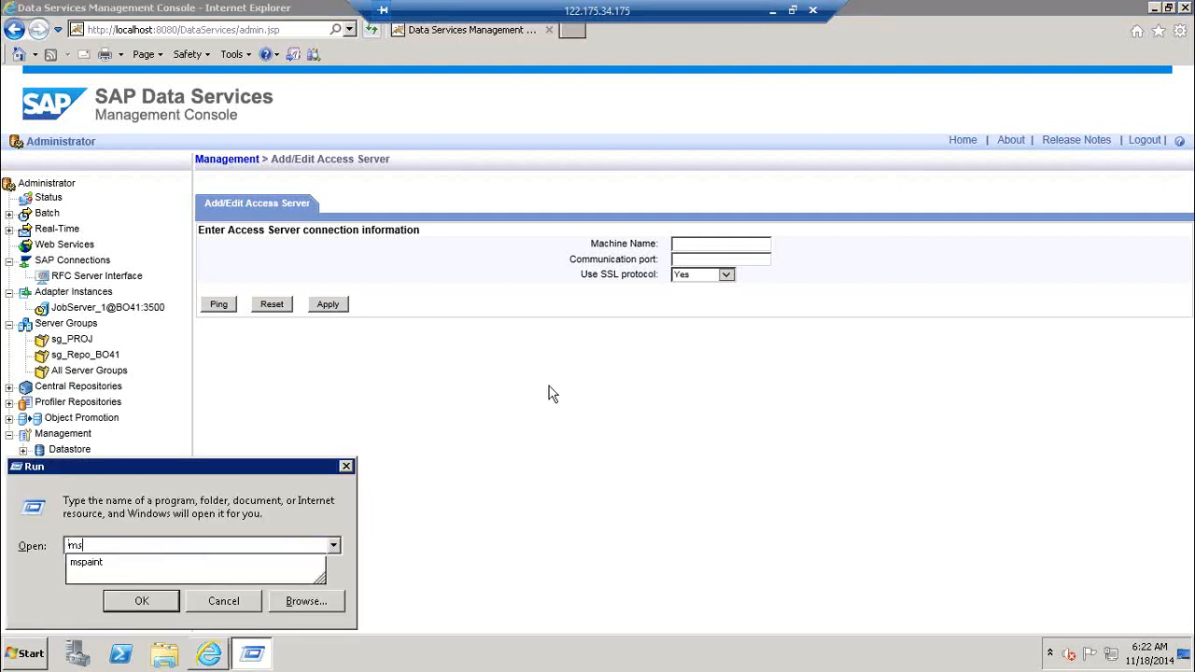
key(Return)
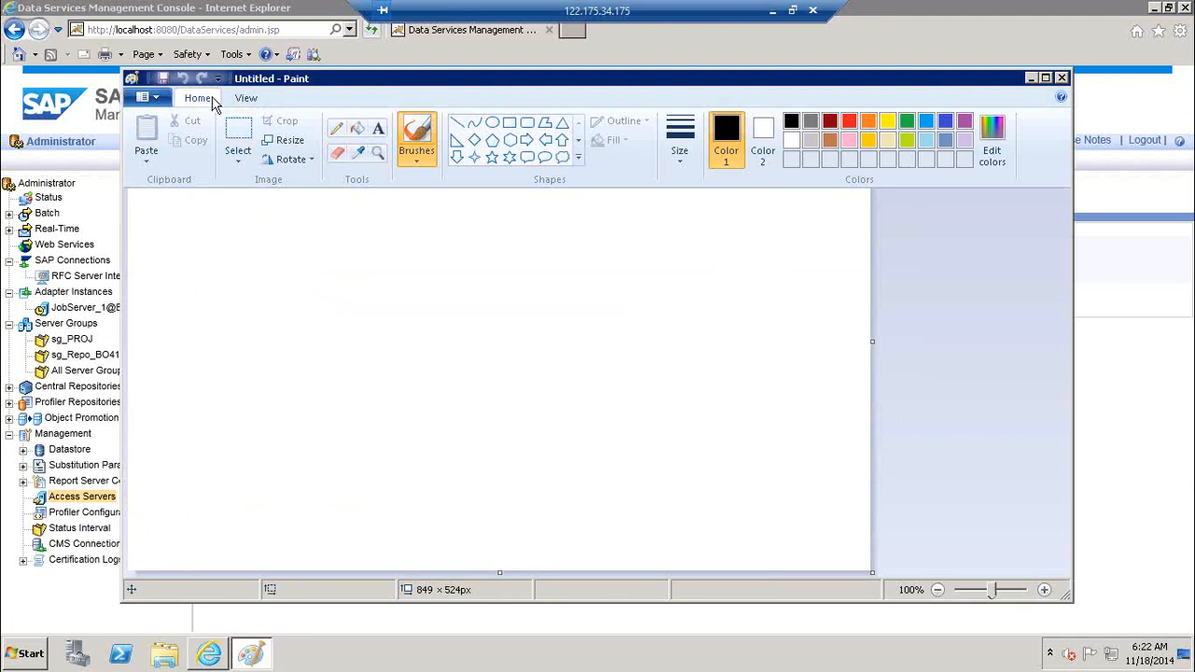
click(514, 123)
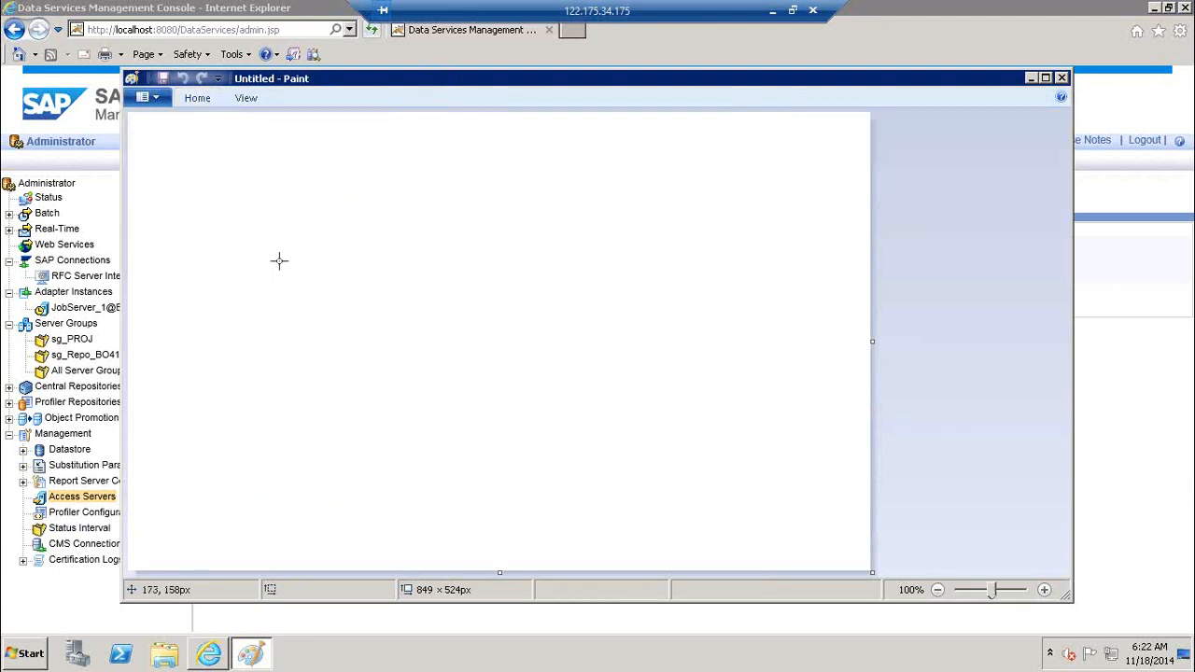
drag(397, 348, 503, 476)
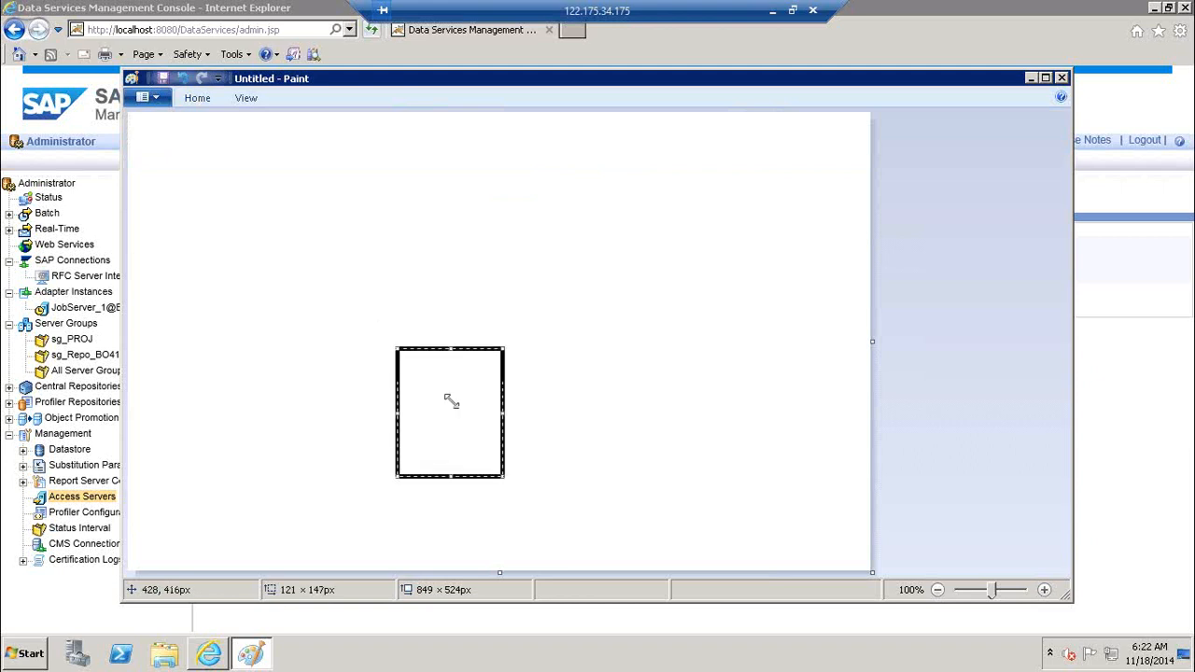
click(197, 97)
click(370, 125)
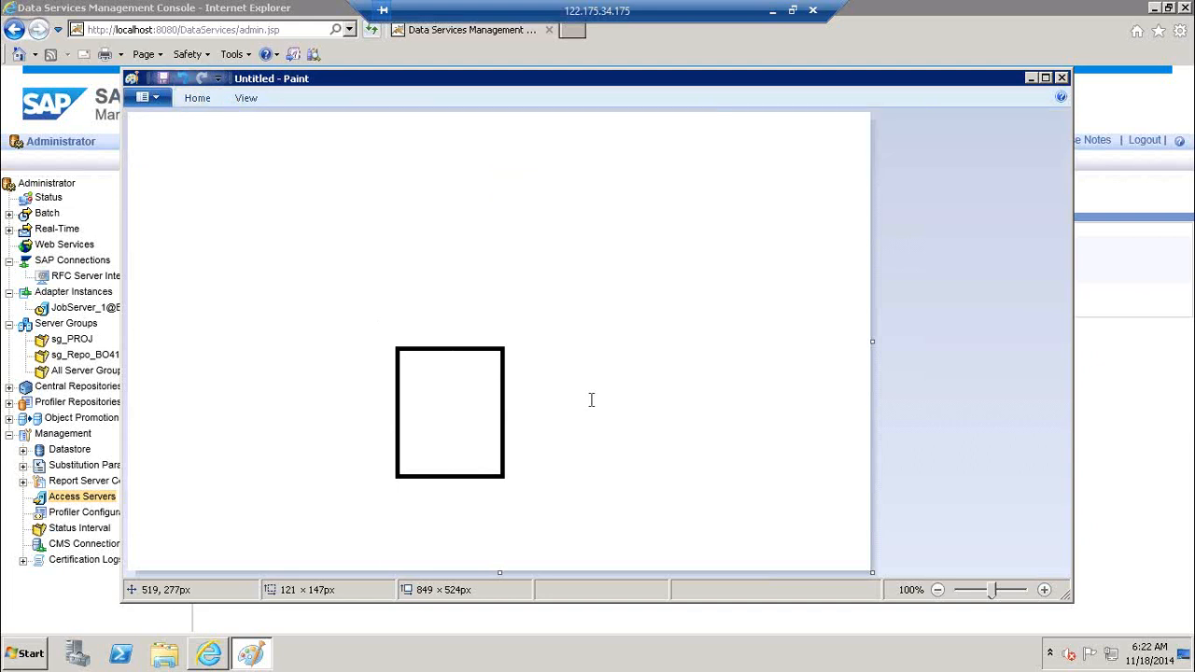
click(543, 382)
text(JS)
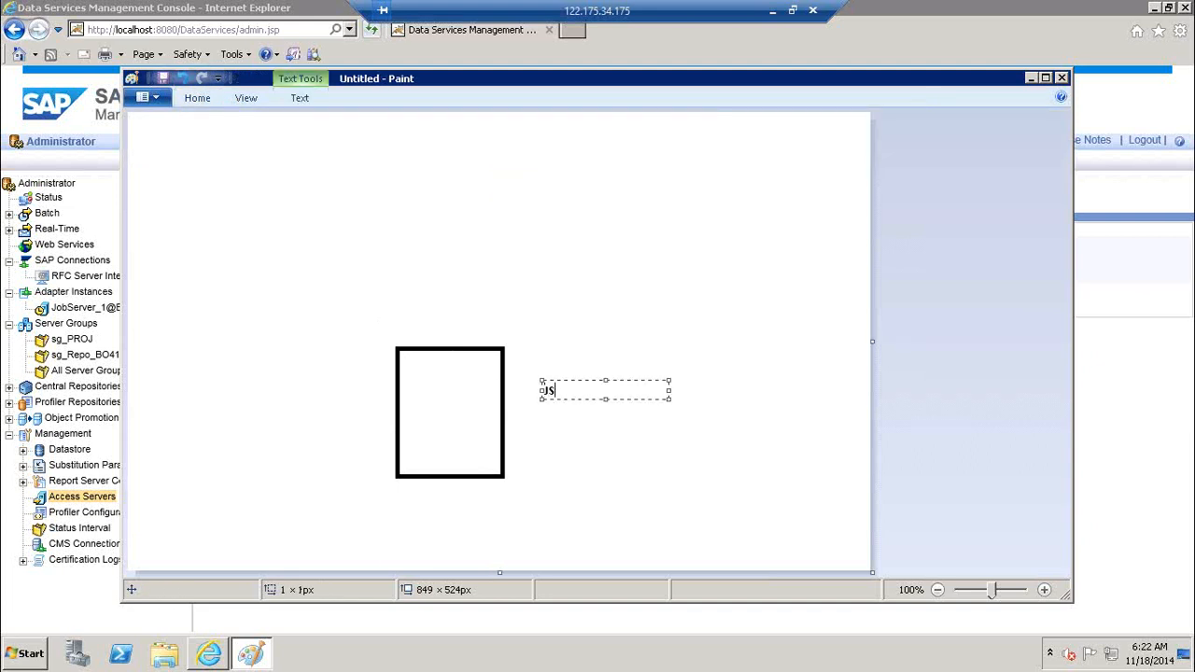
click(622, 302)
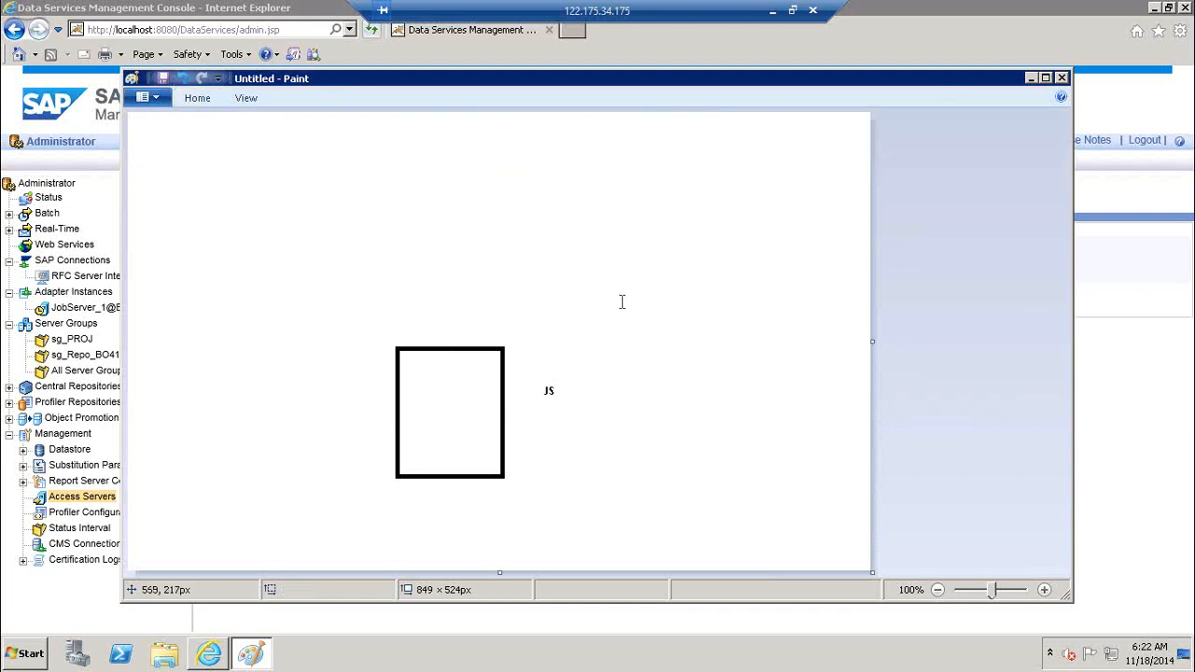
Draw an ellipse up and right of the rectangle and connect them with a straight line
click(198, 98)
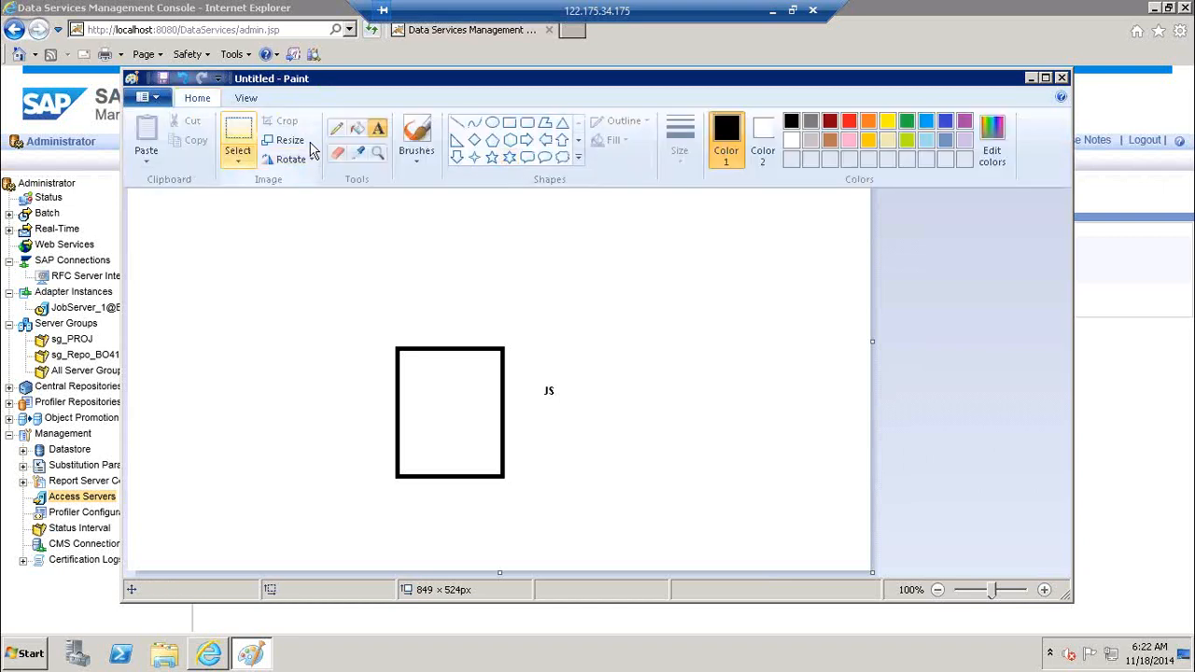
click(492, 125)
drag(615, 290, 681, 334)
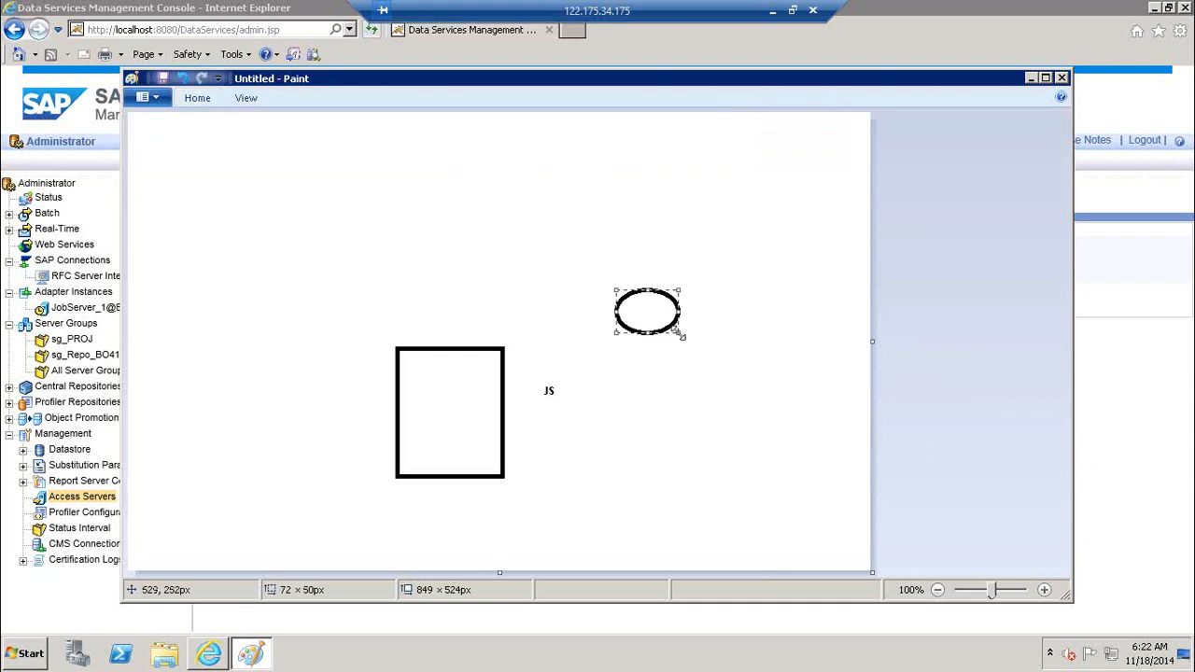
click(196, 101)
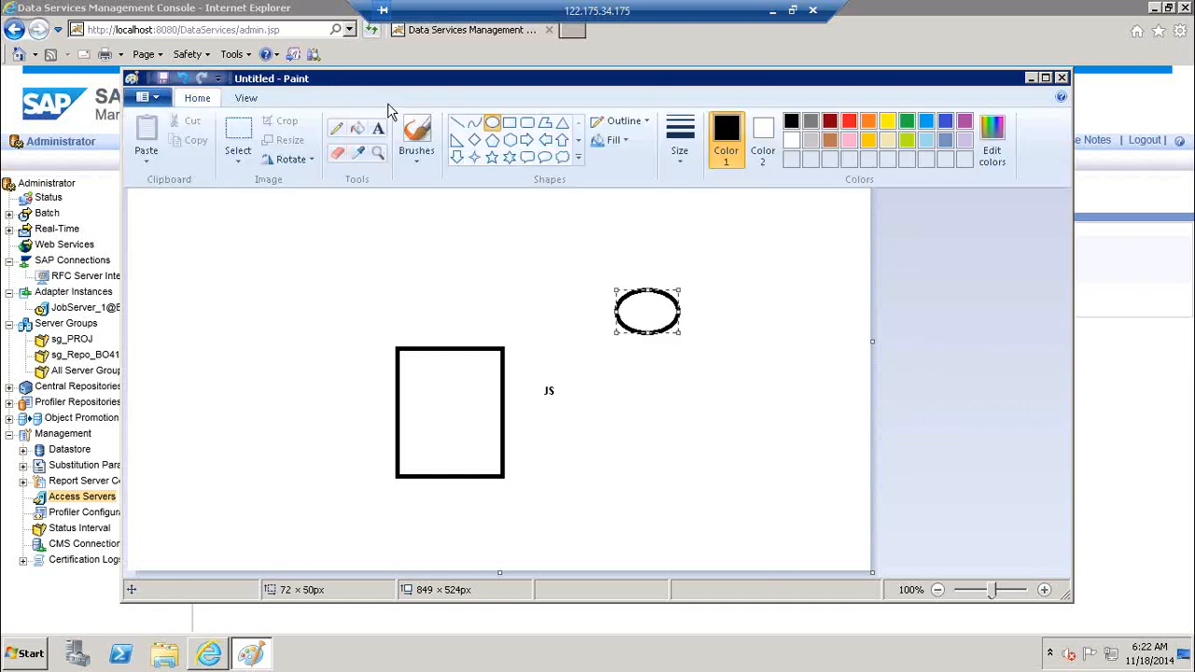
click(463, 123)
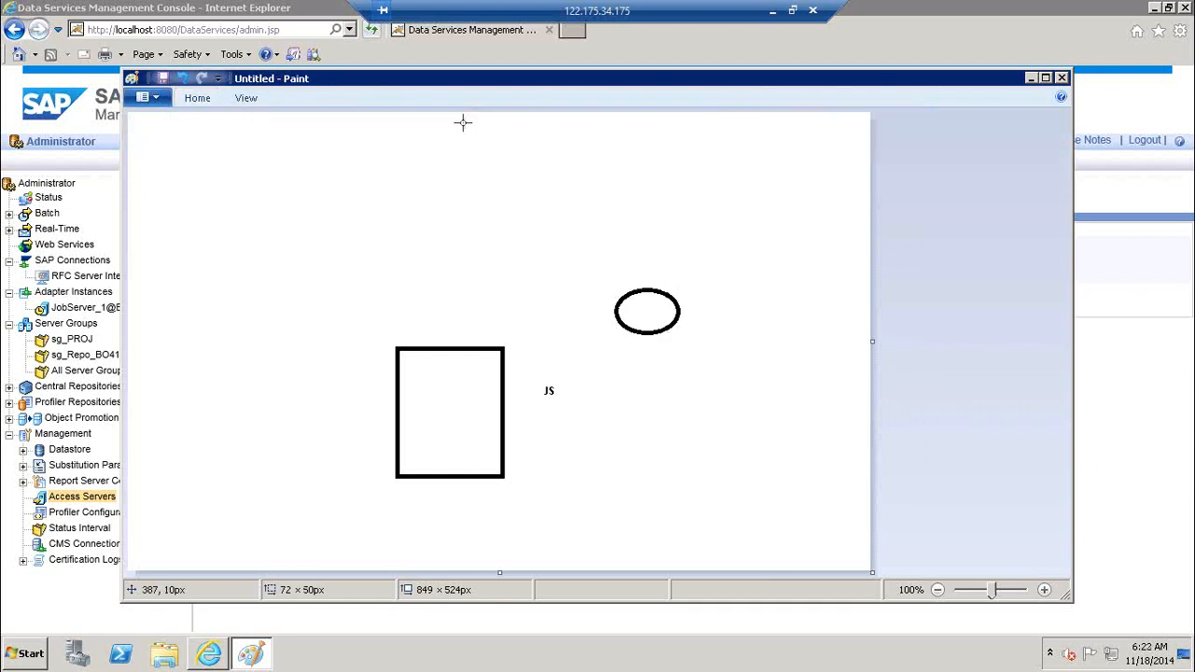
click(197, 97)
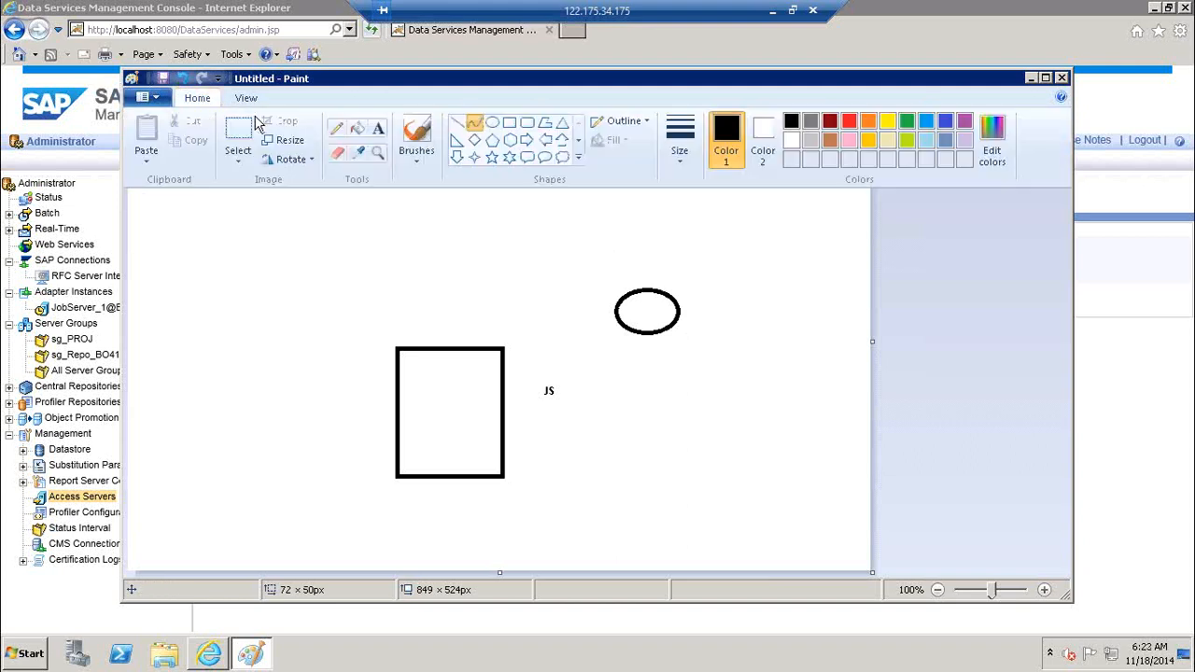
click(456, 121)
drag(615, 312, 504, 348)
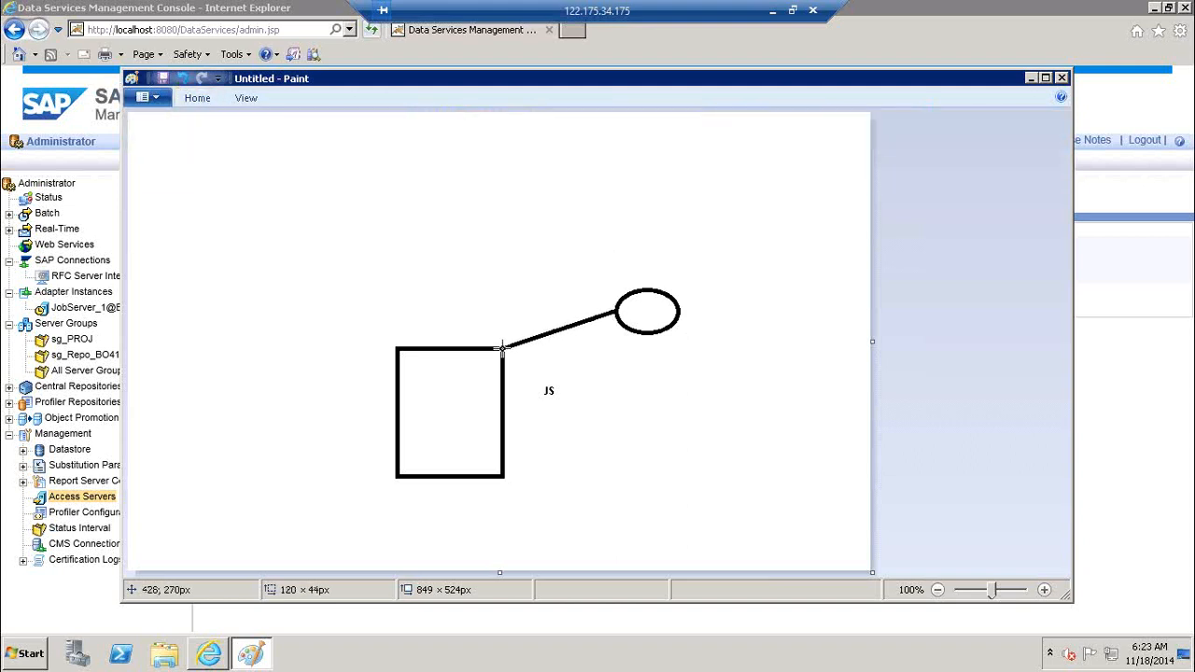
Label the ellipse 'Repo' with text just below it
click(199, 99)
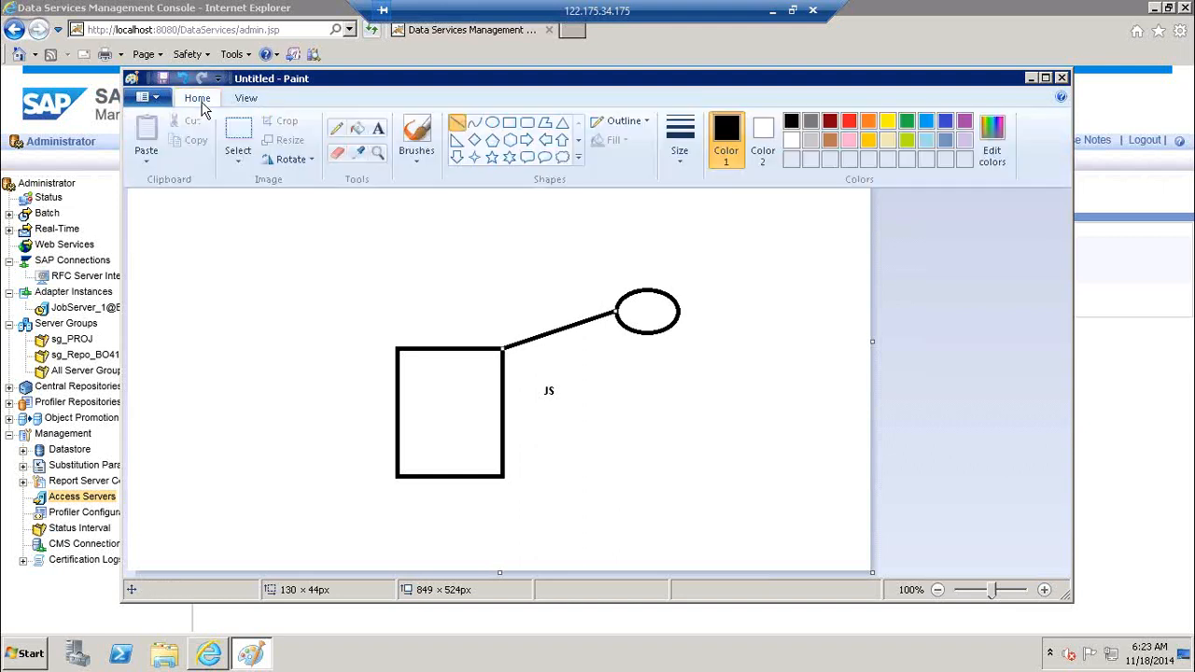
click(378, 128)
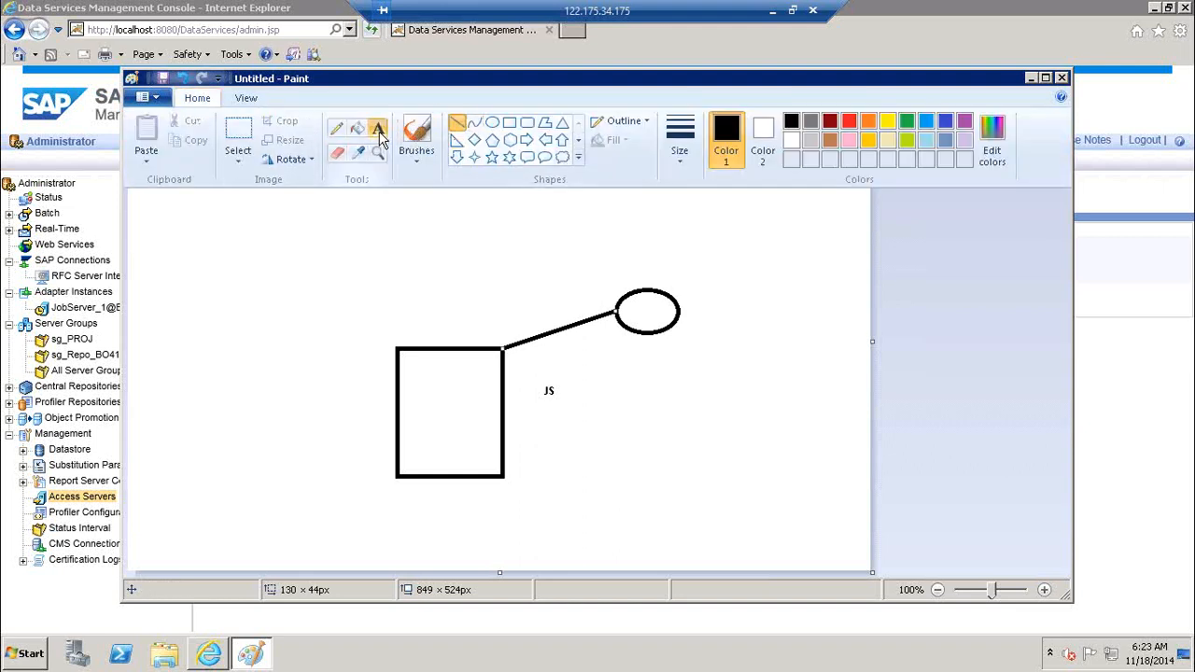
click(633, 347)
text(Repo)
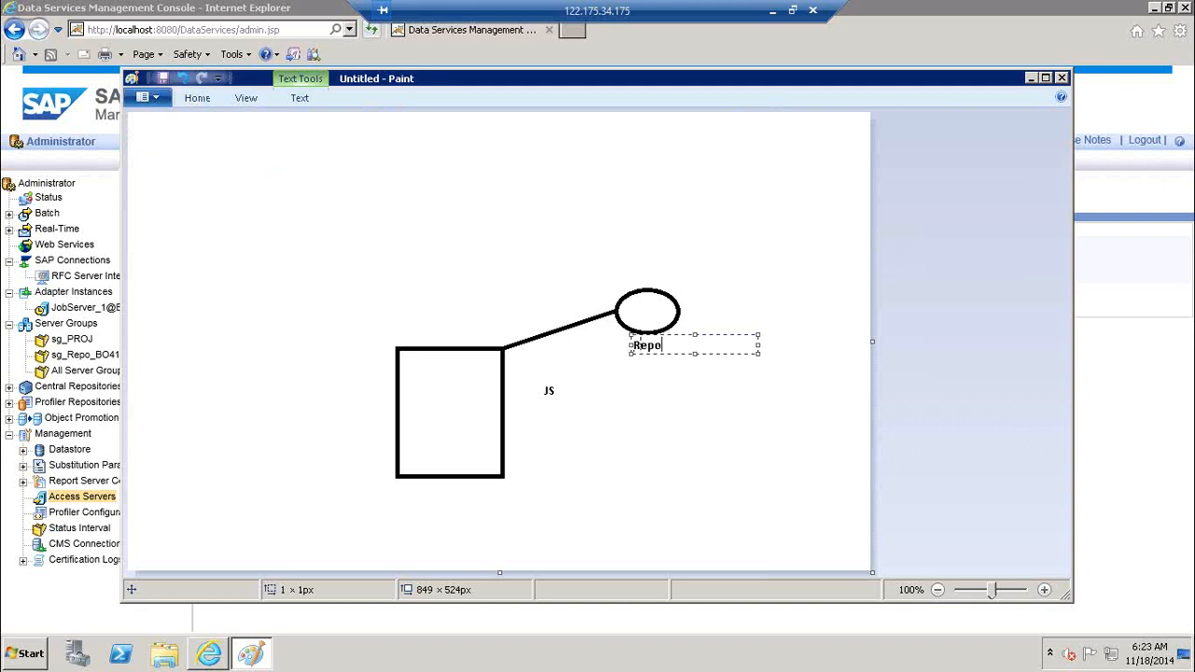
click(197, 98)
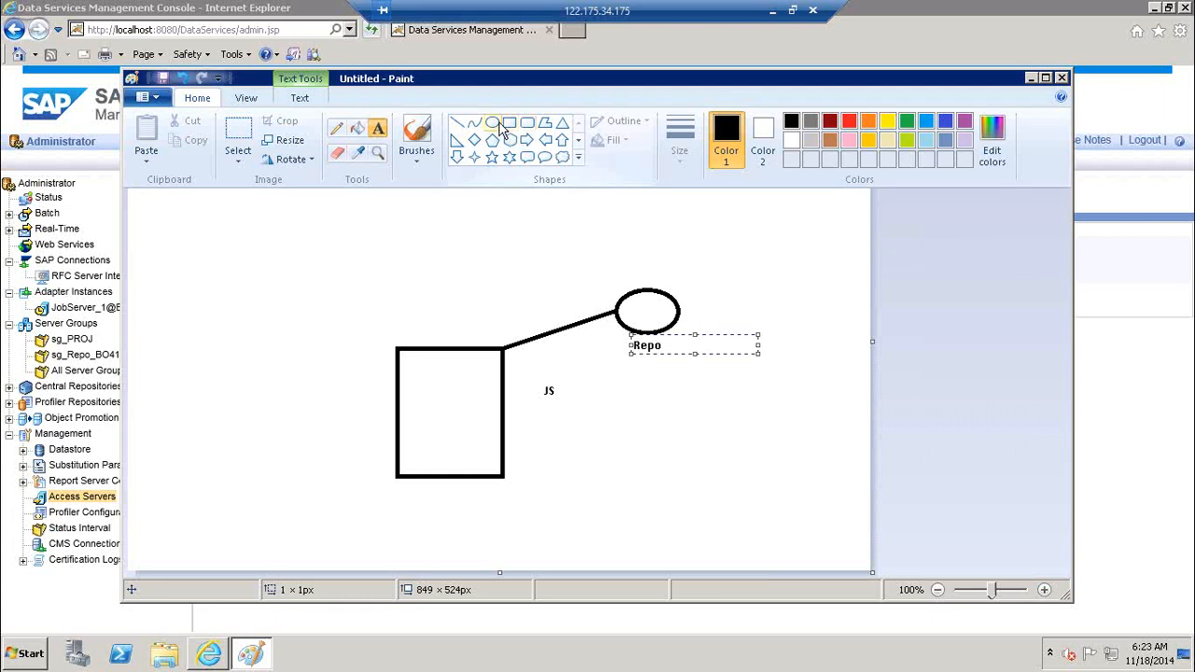
Draw a wide ellipse at the top right and link it to the Repo ellipse with a line
click(505, 125)
drag(674, 196, 810, 222)
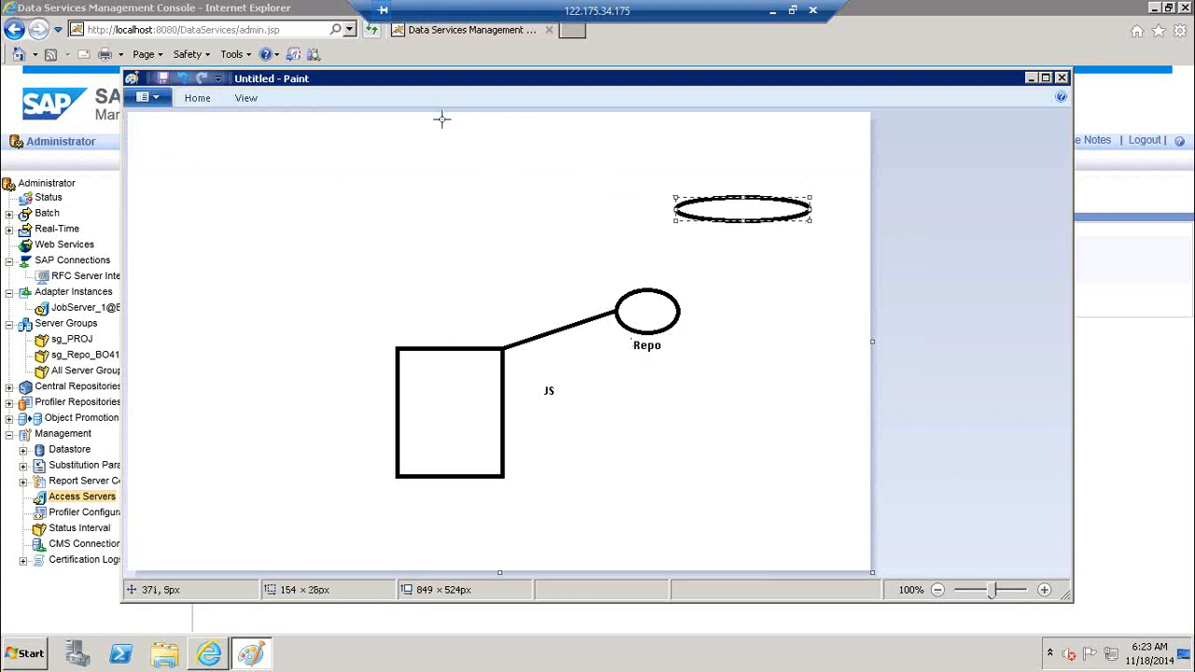
click(194, 99)
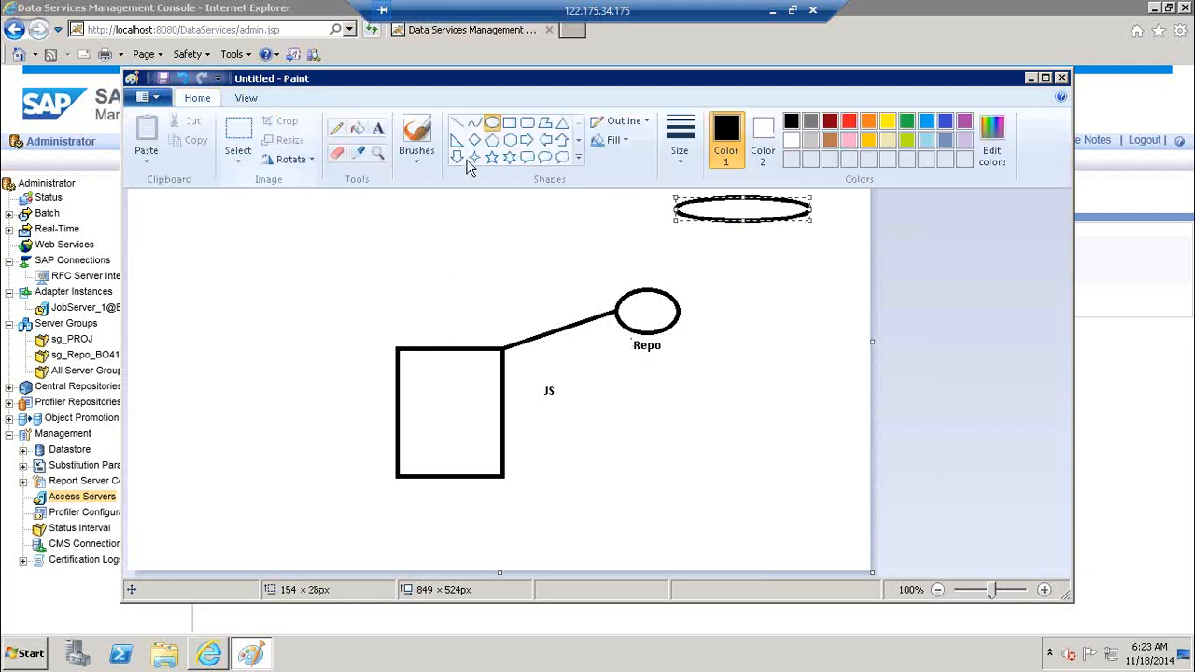
click(458, 123)
drag(664, 290, 753, 216)
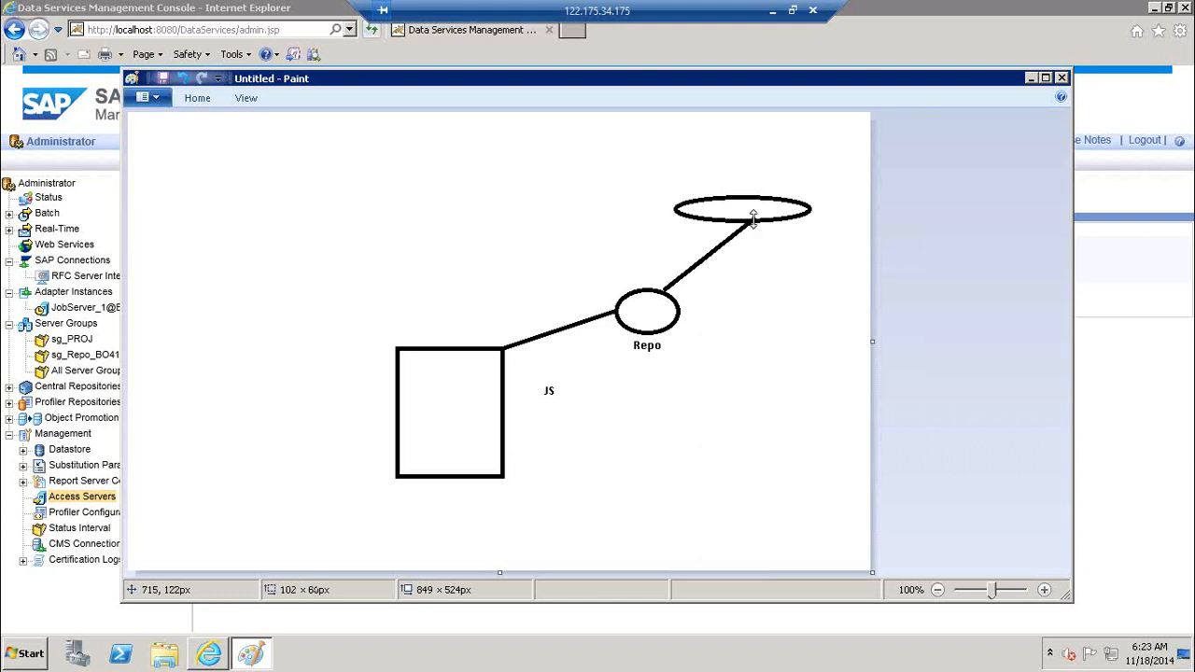
Add the label 'Designer' above the new top ellipse
click(199, 103)
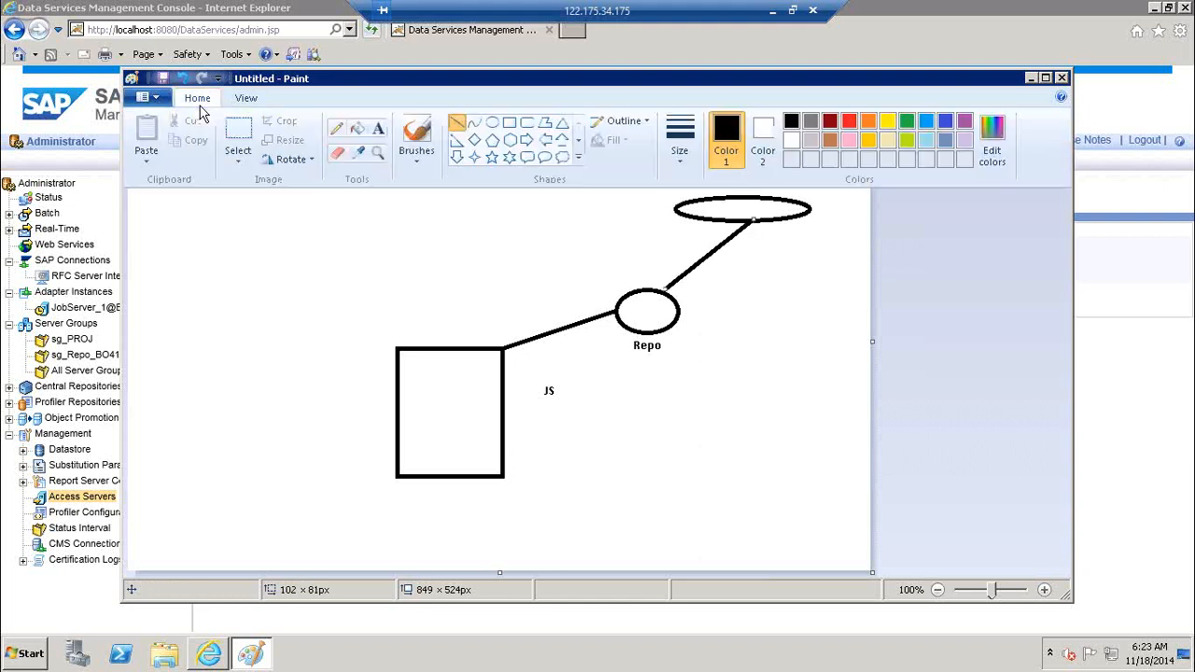
click(378, 131)
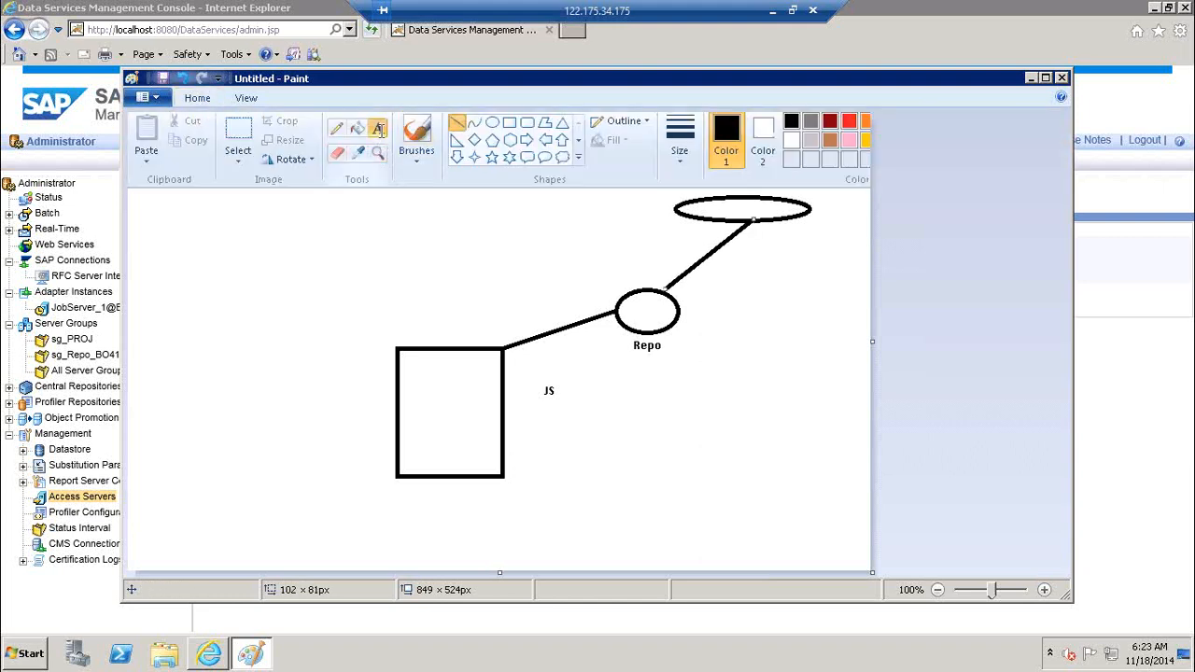
click(701, 183)
text(Designer)
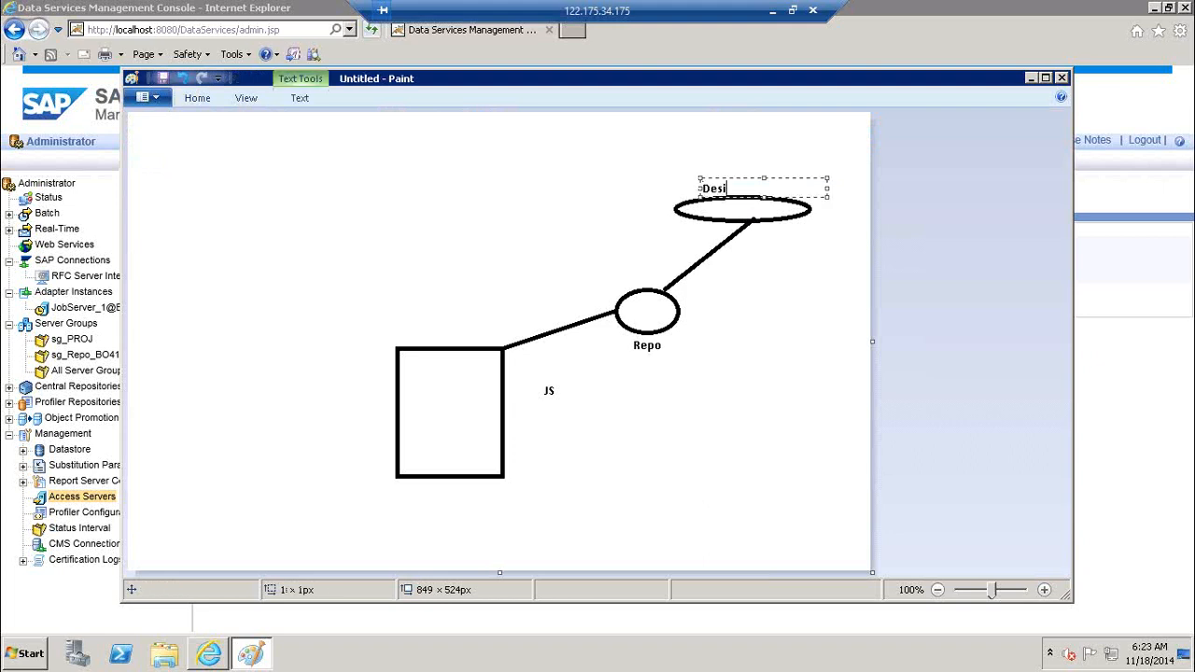
click(545, 184)
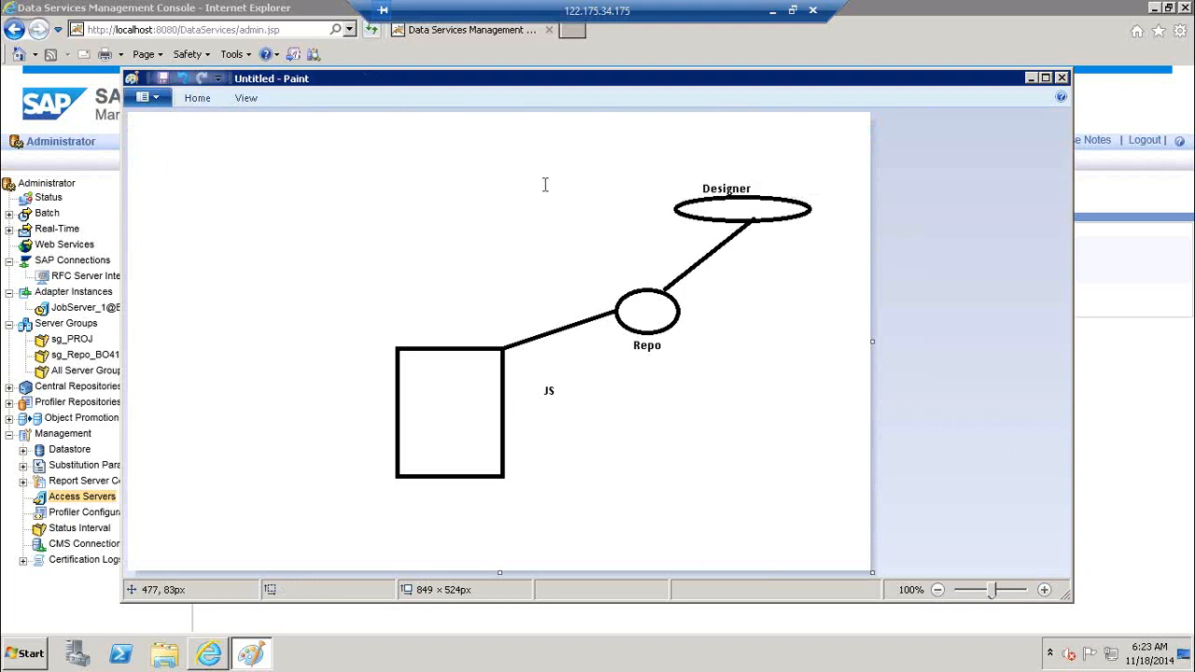
click(754, 208)
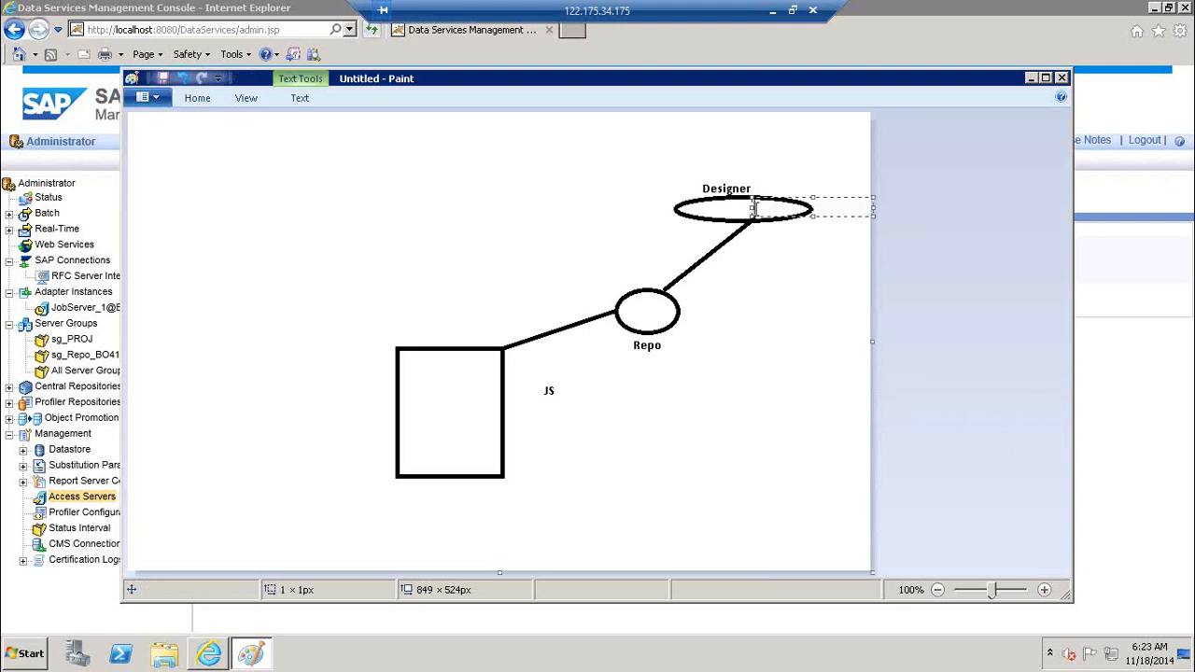
Discard the empty text boxes and write 'Serv1' beneath the large square
click(641, 308)
click(420, 371)
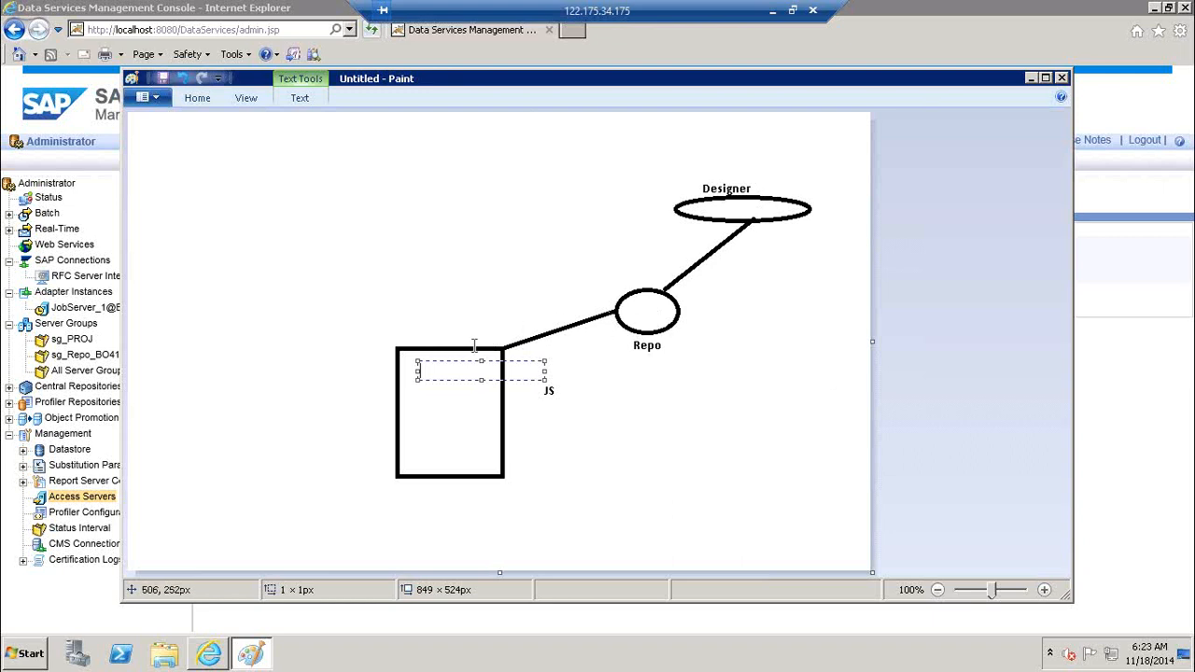
click(401, 406)
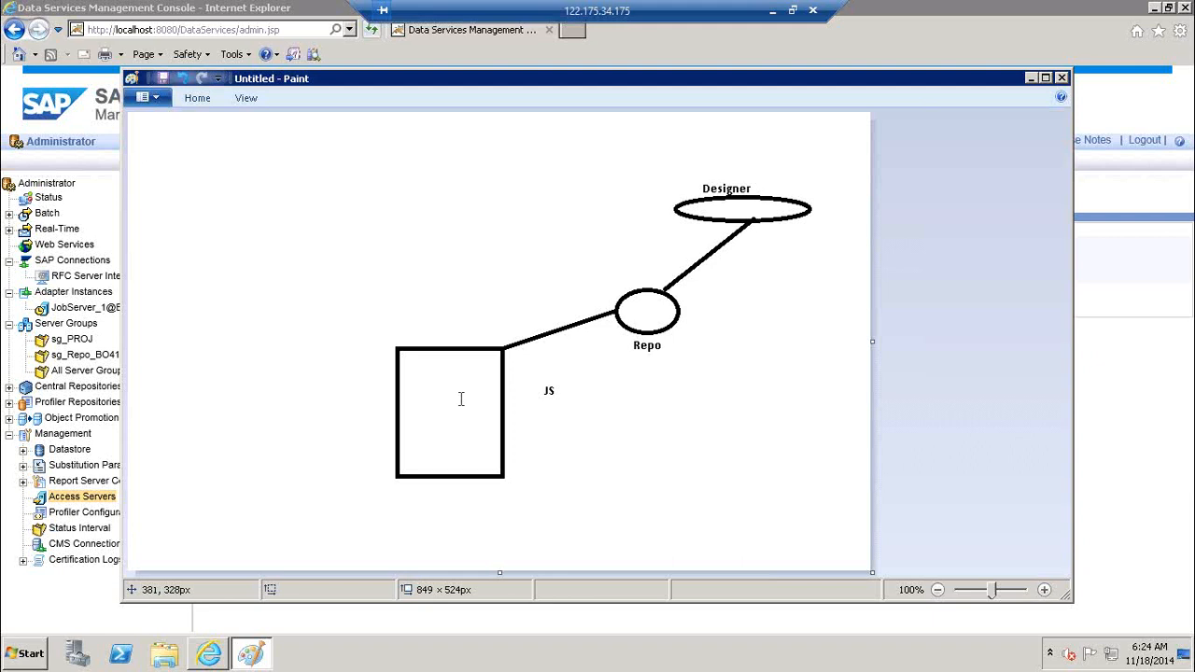
click(418, 492)
text(Serv1)
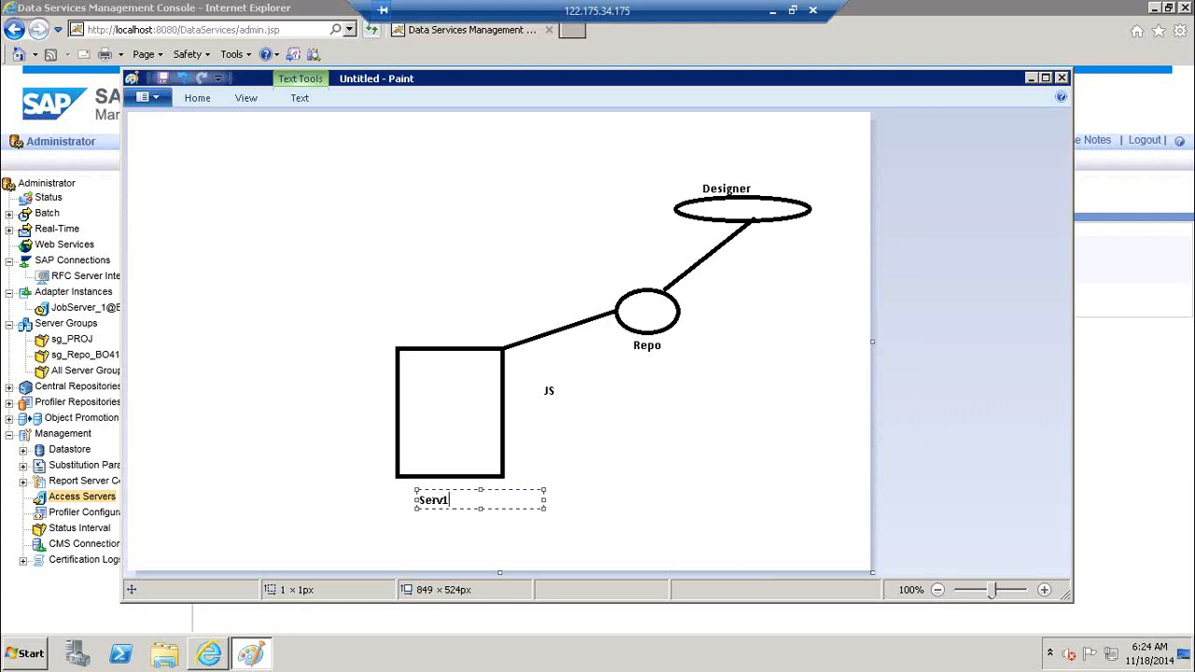
click(195, 101)
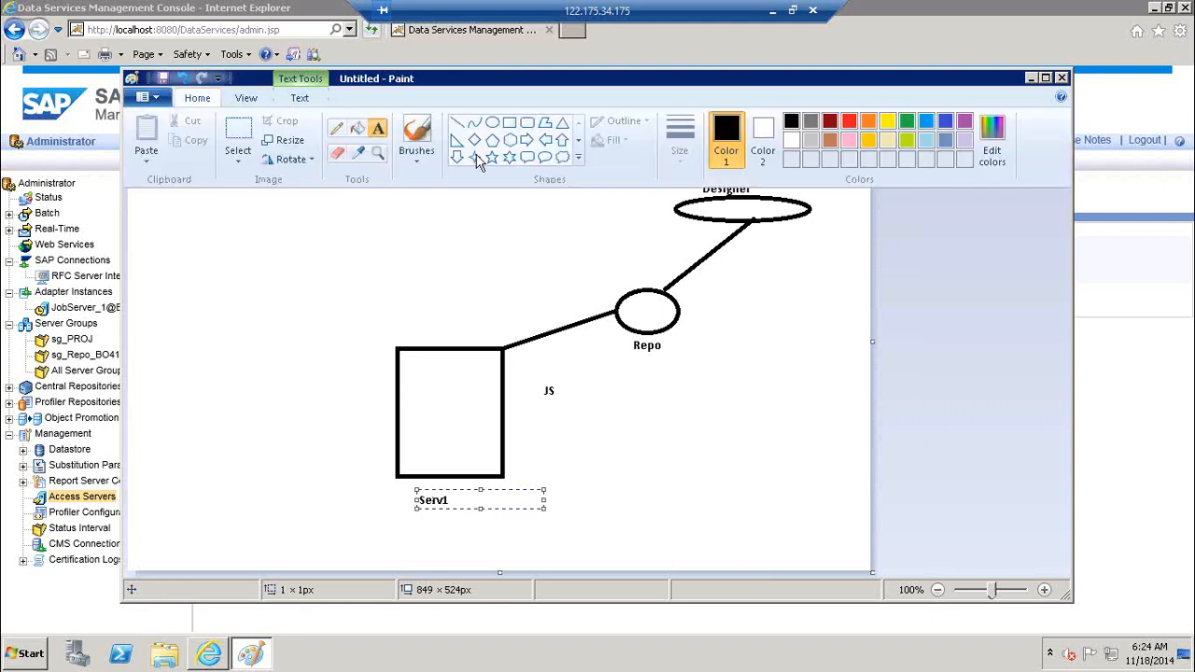
click(256, 282)
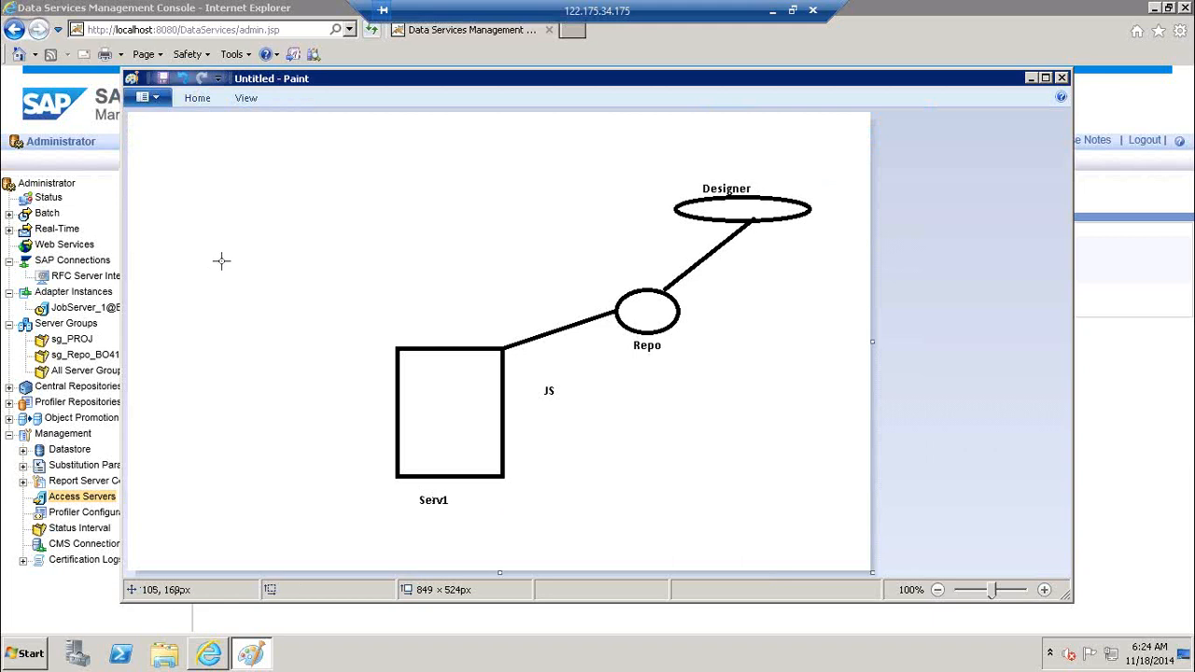
Draw three more rectangles: one left of the diagram, a tall one above, a small one near Repo
mouse_move(250, 250)
mouse_down()
mouse_move(352, 318)
mouse_move(402, 316)
mouse_up()
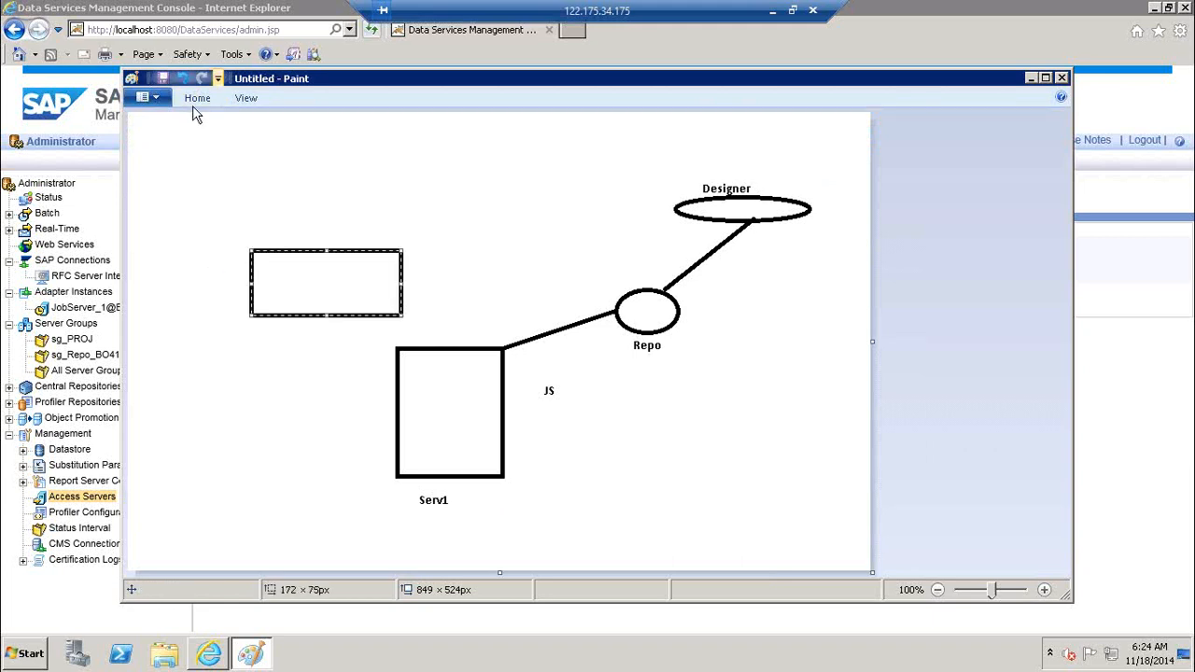
drag(397, 125, 480, 233)
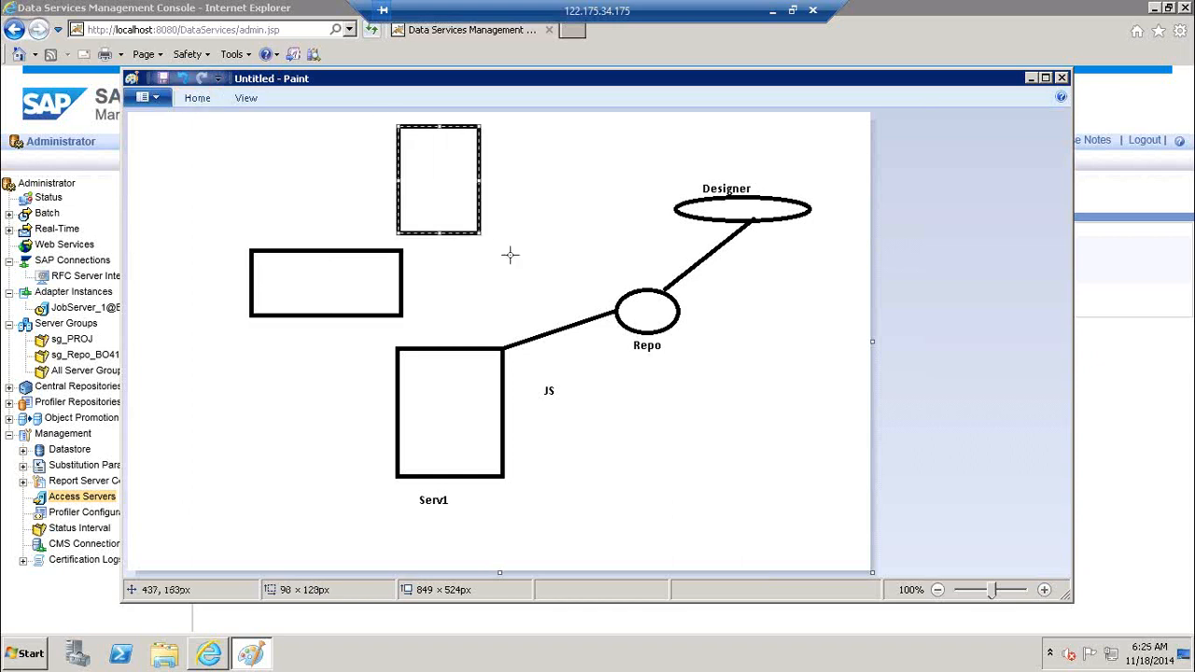
click(495, 247)
drag(501, 304, 585, 305)
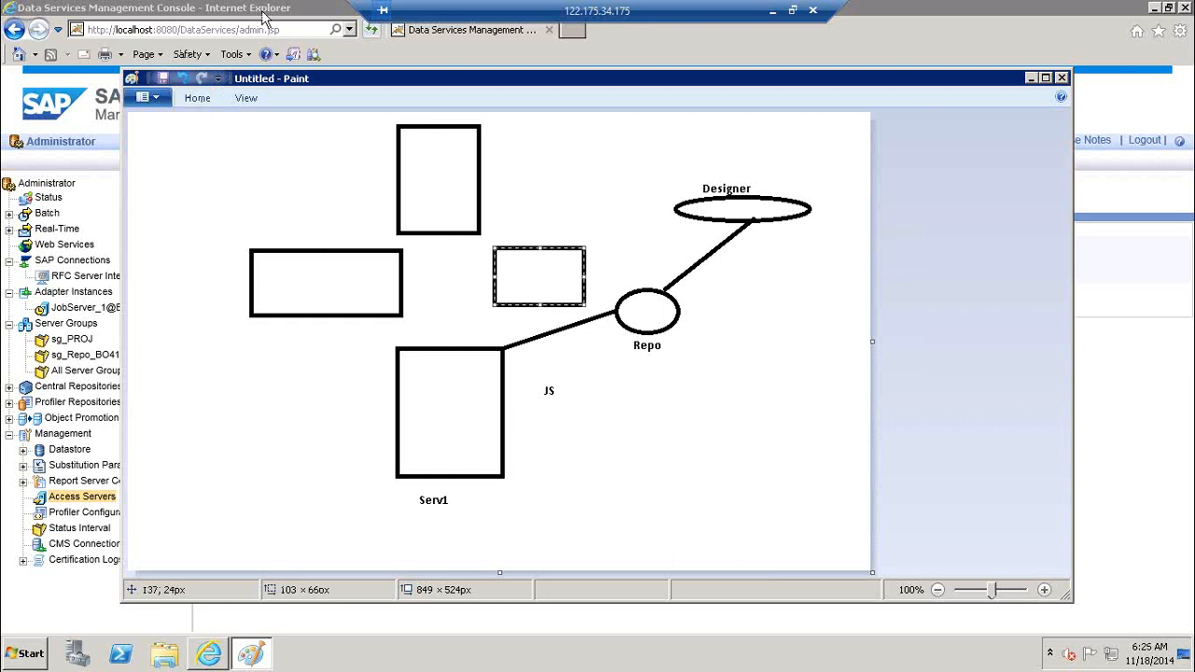
Label the new rectangles Serv2, Serv3 and Serv4 beside each one
click(209, 103)
click(381, 130)
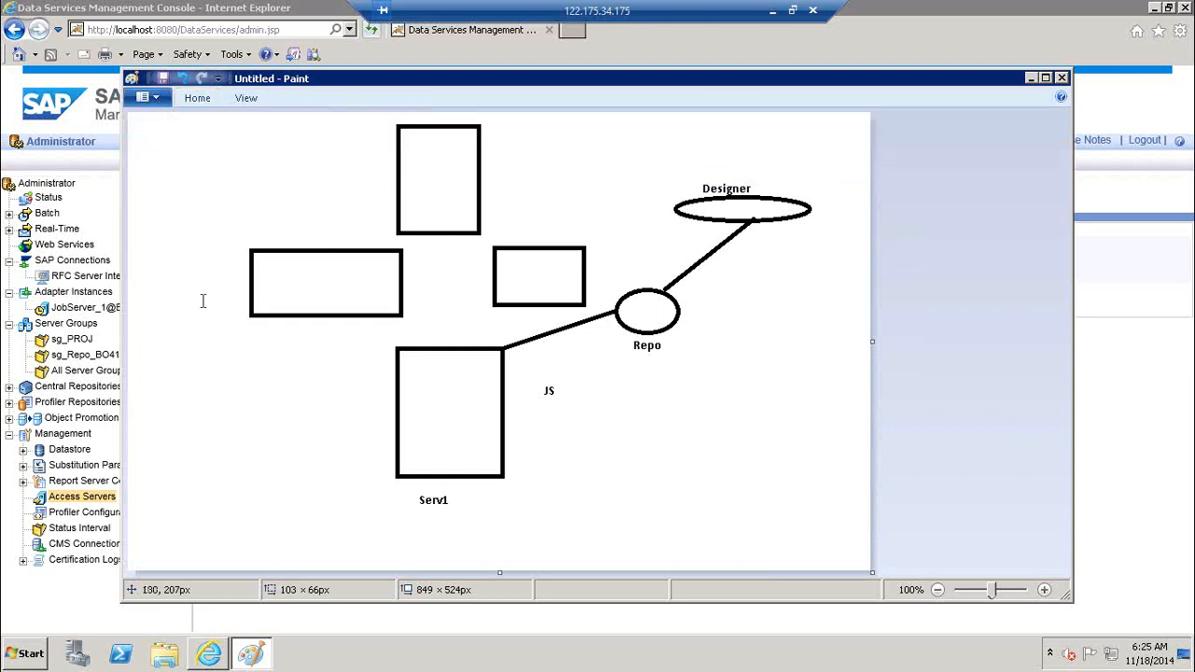
click(197, 299)
text(Serv)
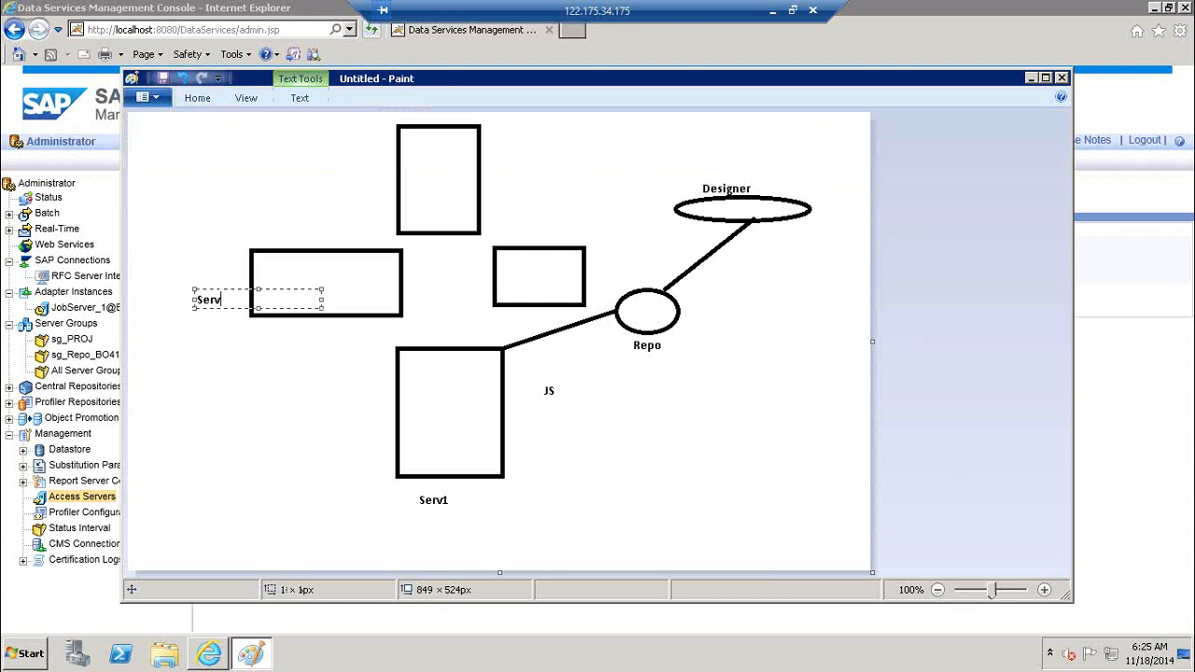
text(2)
click(424, 119)
click(425, 118)
text(Serv)
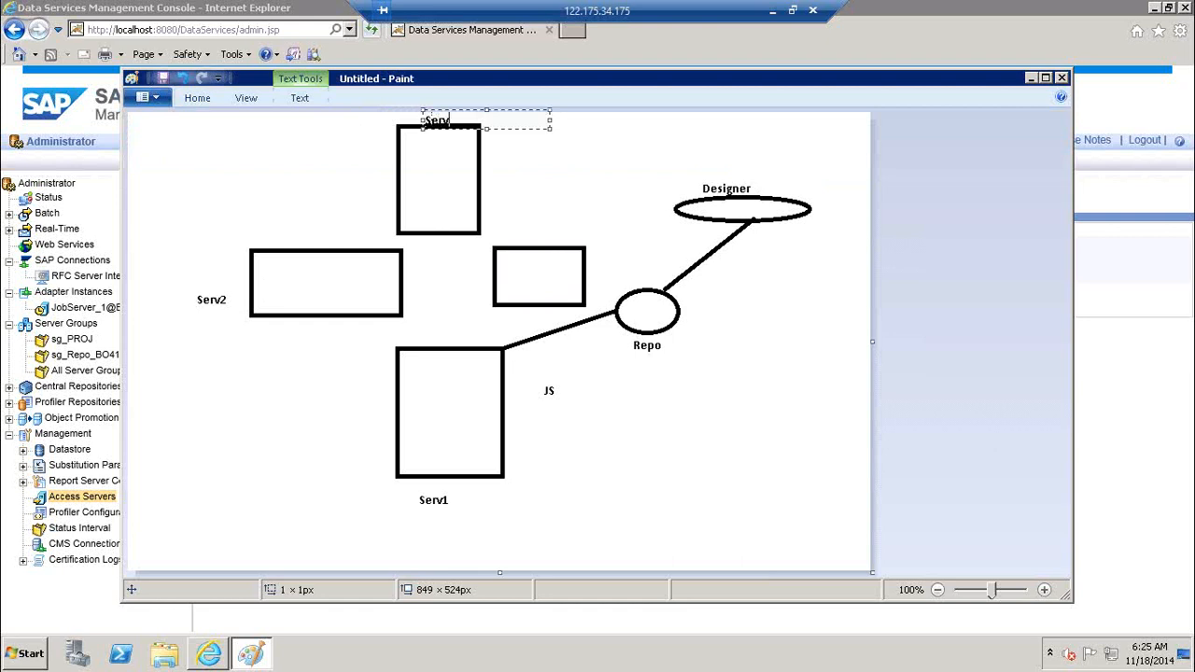
text(3)
click(604, 264)
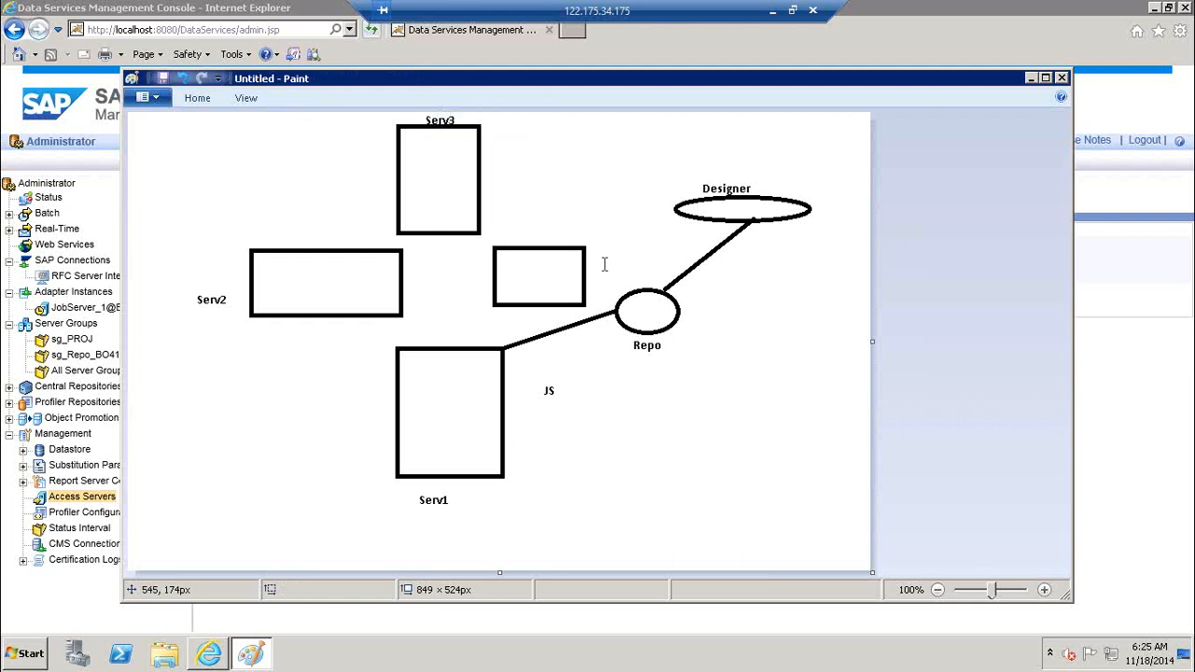
click(597, 264)
text(Serv4)
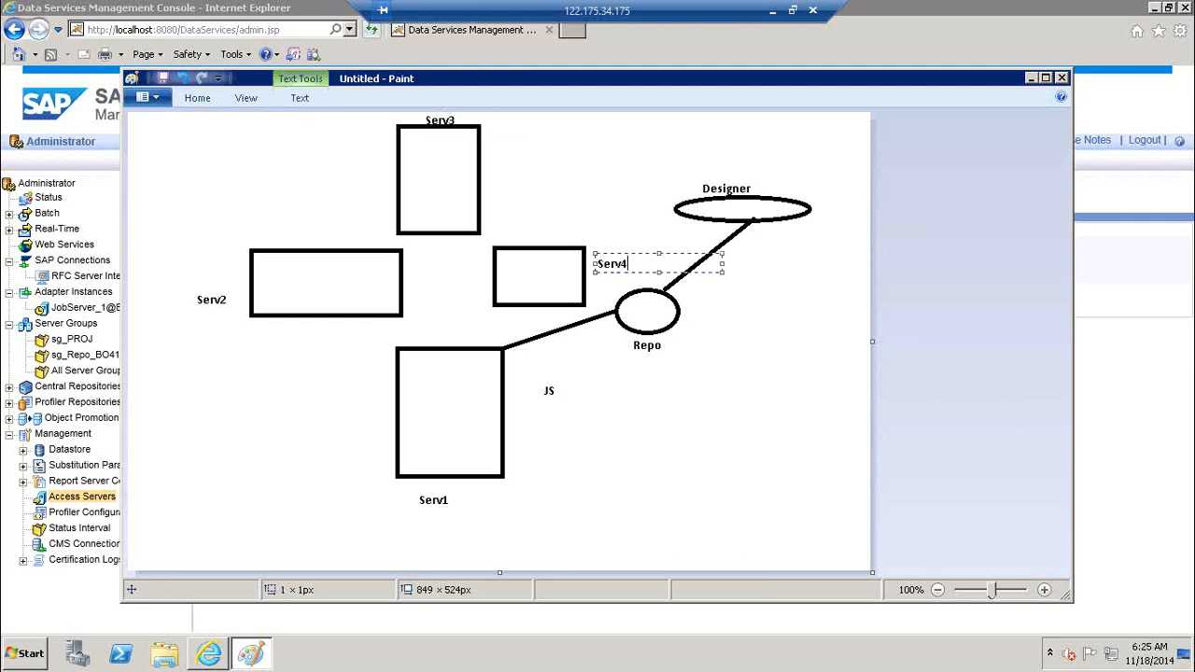
click(338, 286)
Write Js2, Js3 and JS4 inside the Serv2, Serv3 and Serv4 rectangles
click(337, 286)
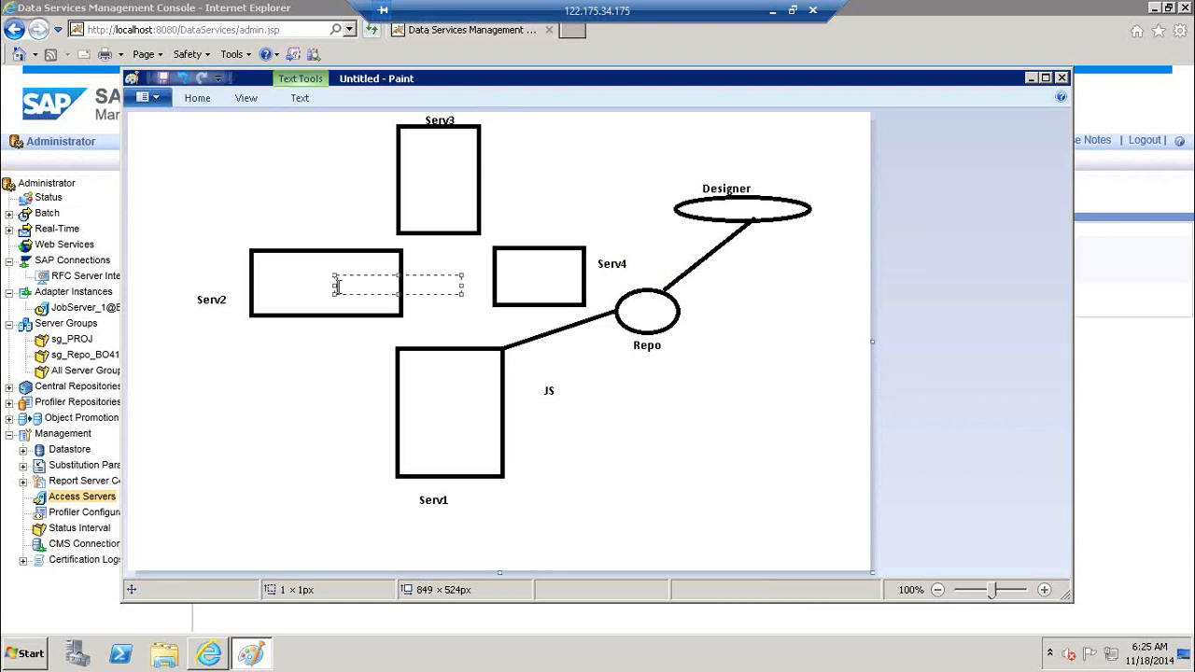
text(Js2)
click(445, 206)
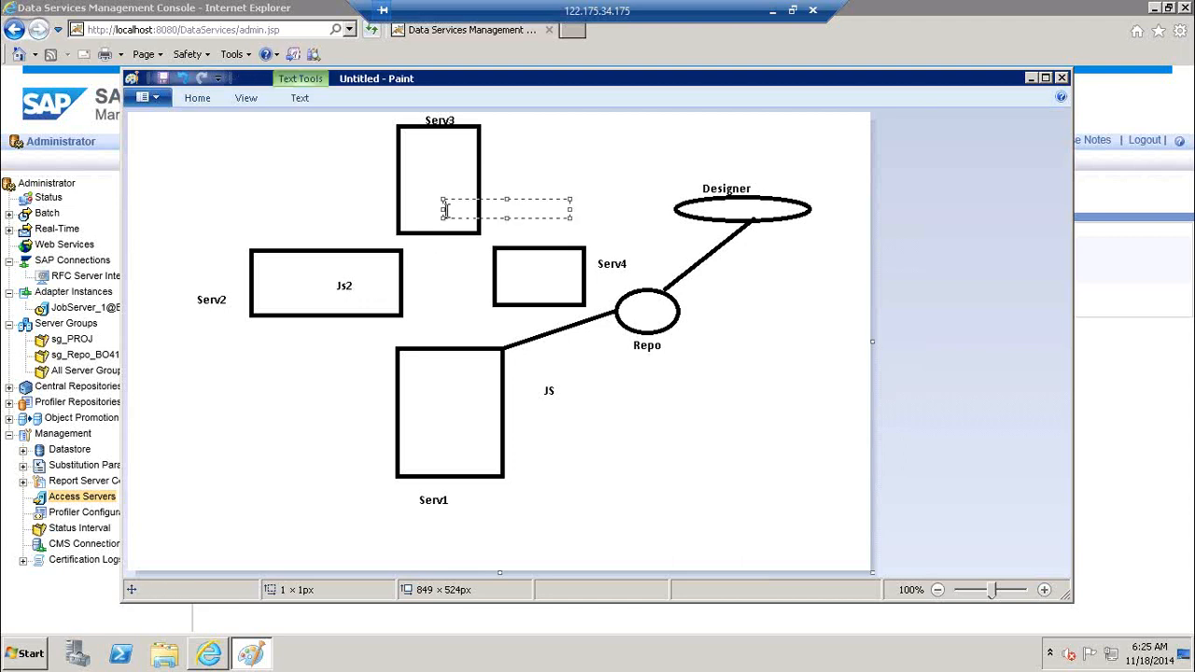
text(Js3)
click(502, 258)
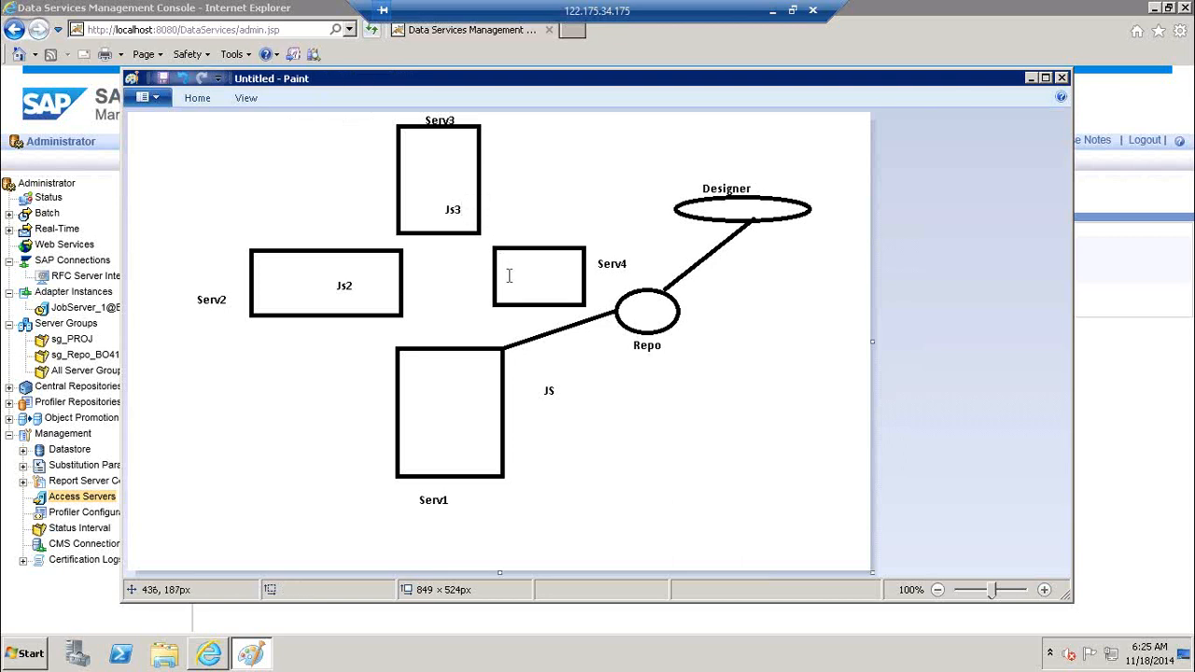
click(509, 275)
text(JS4)
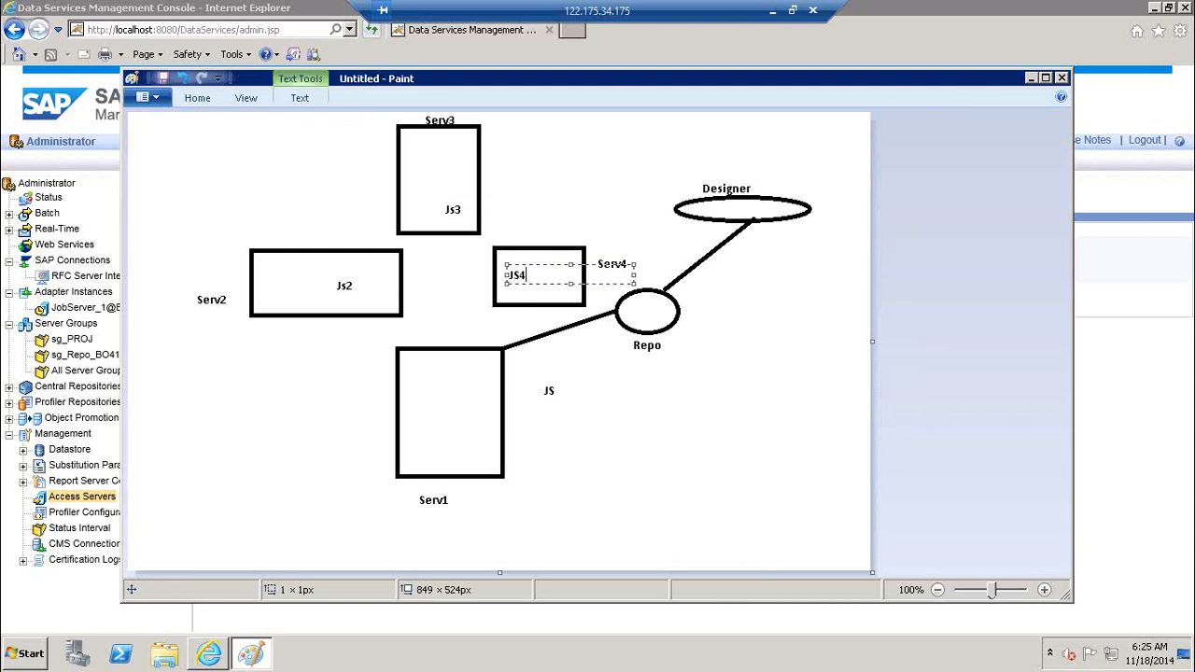
click(770, 463)
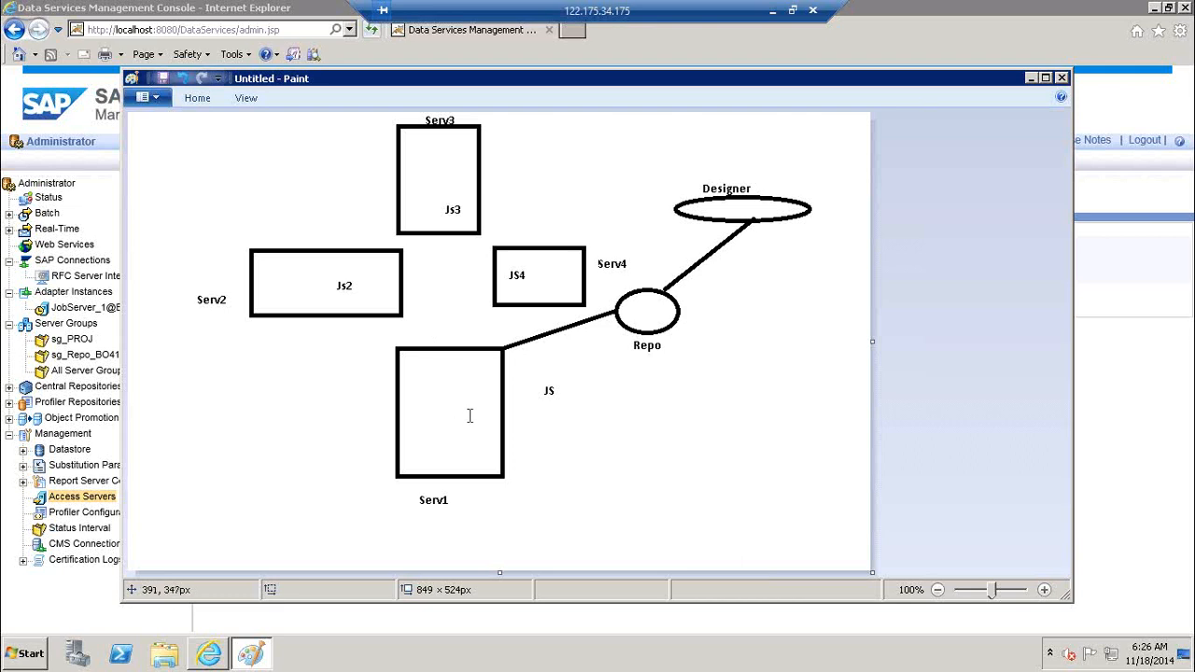
Write 'Local' inside the Repo ellipse, nudged slightly left
click(644, 314)
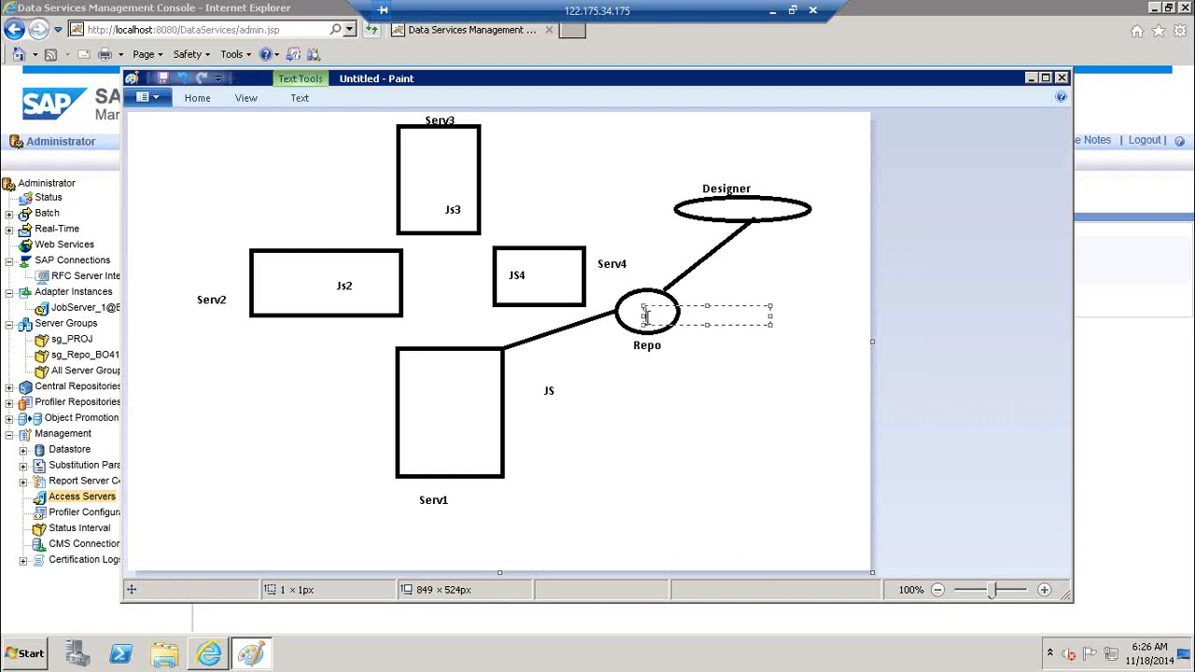
text(Loacl)
drag(658, 306, 651, 306)
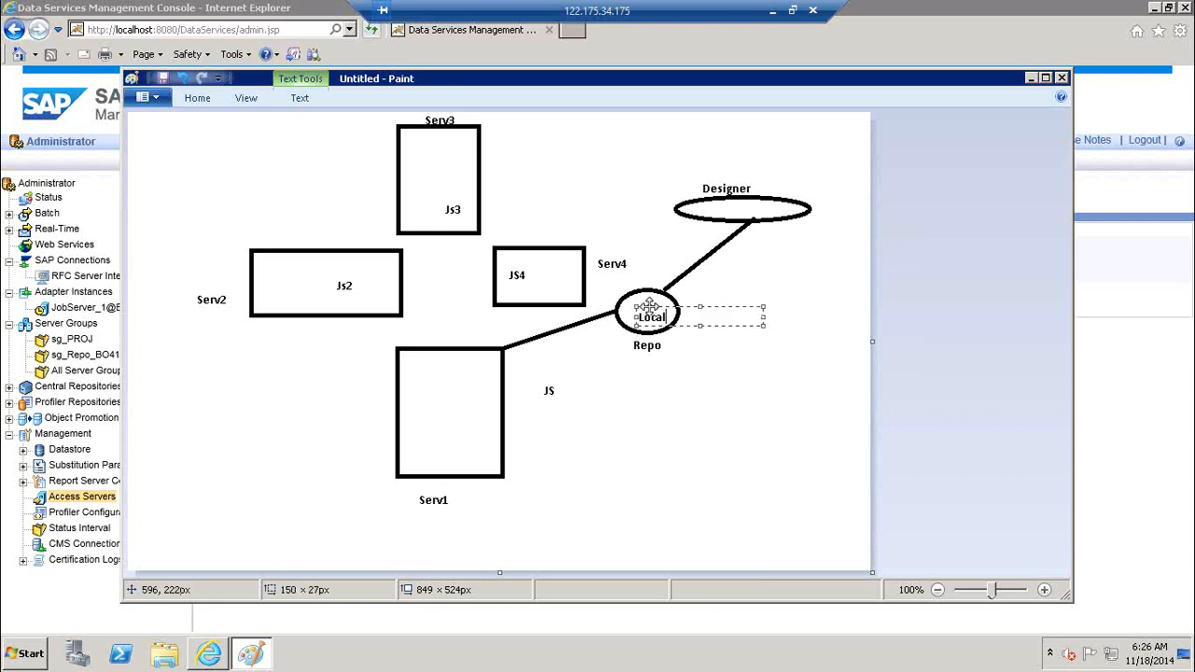
click(693, 463)
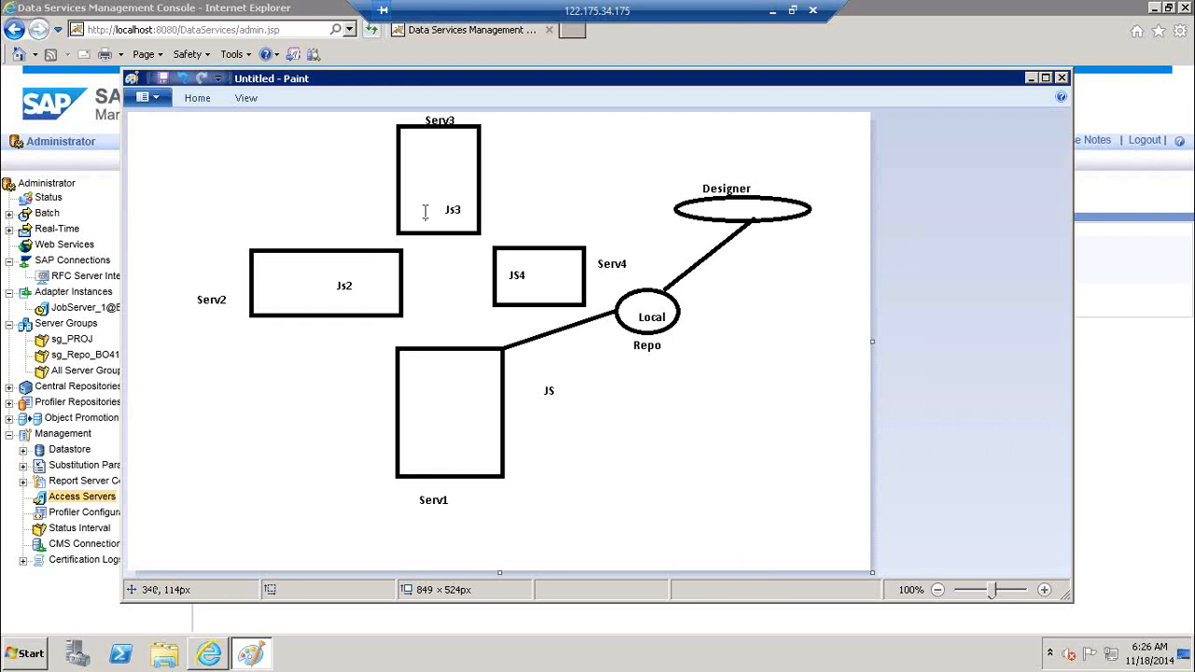
Draw an orange rounded rectangle enclosing the four server boxes
click(197, 101)
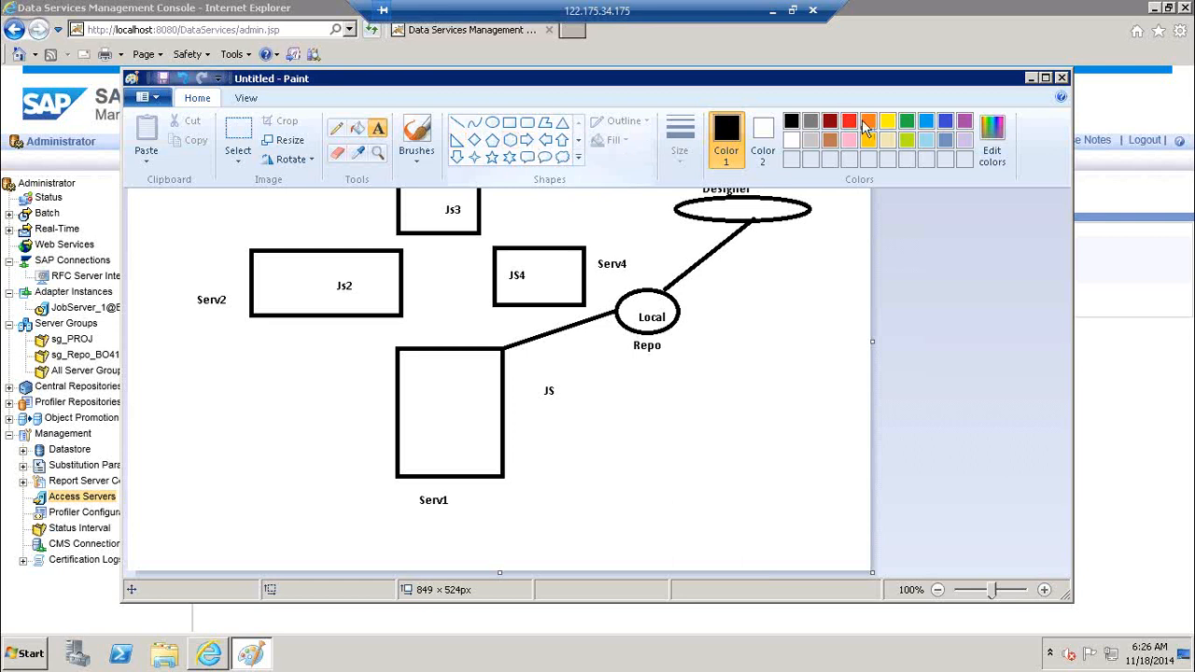
click(637, 215)
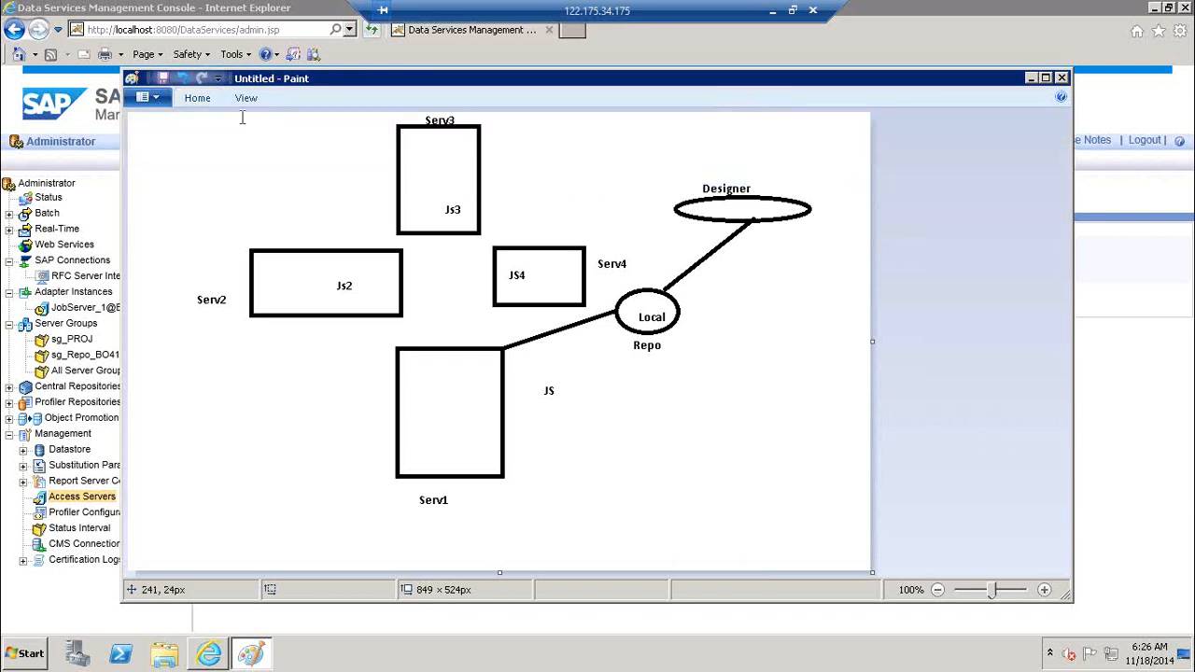
click(227, 180)
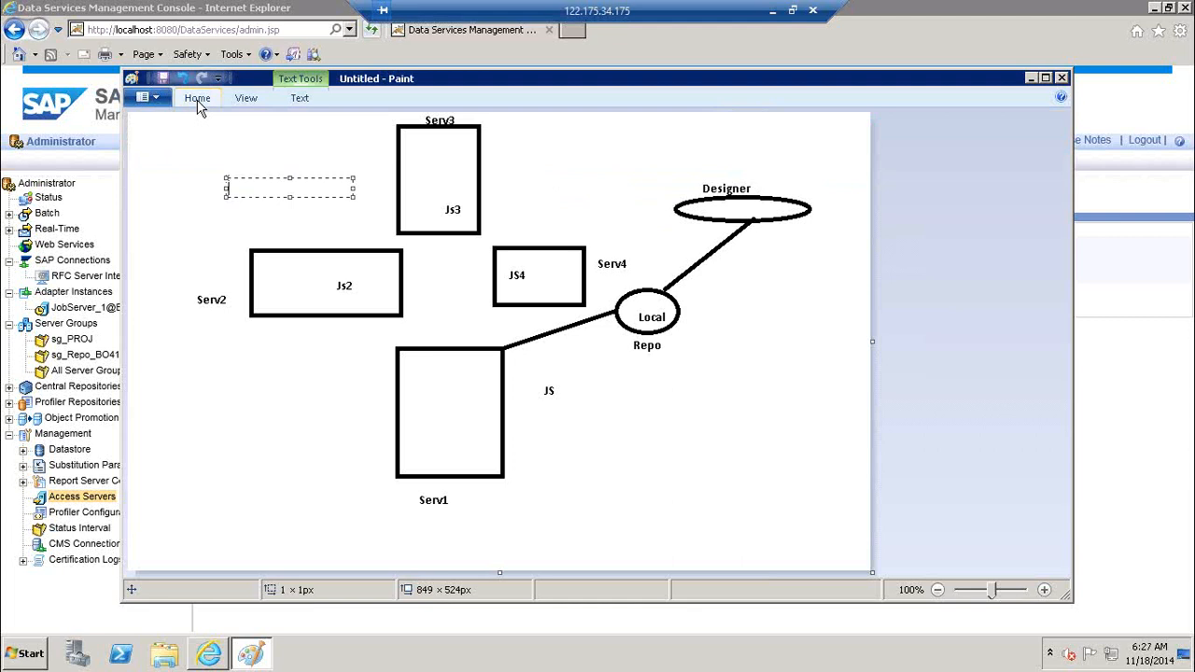
click(197, 101)
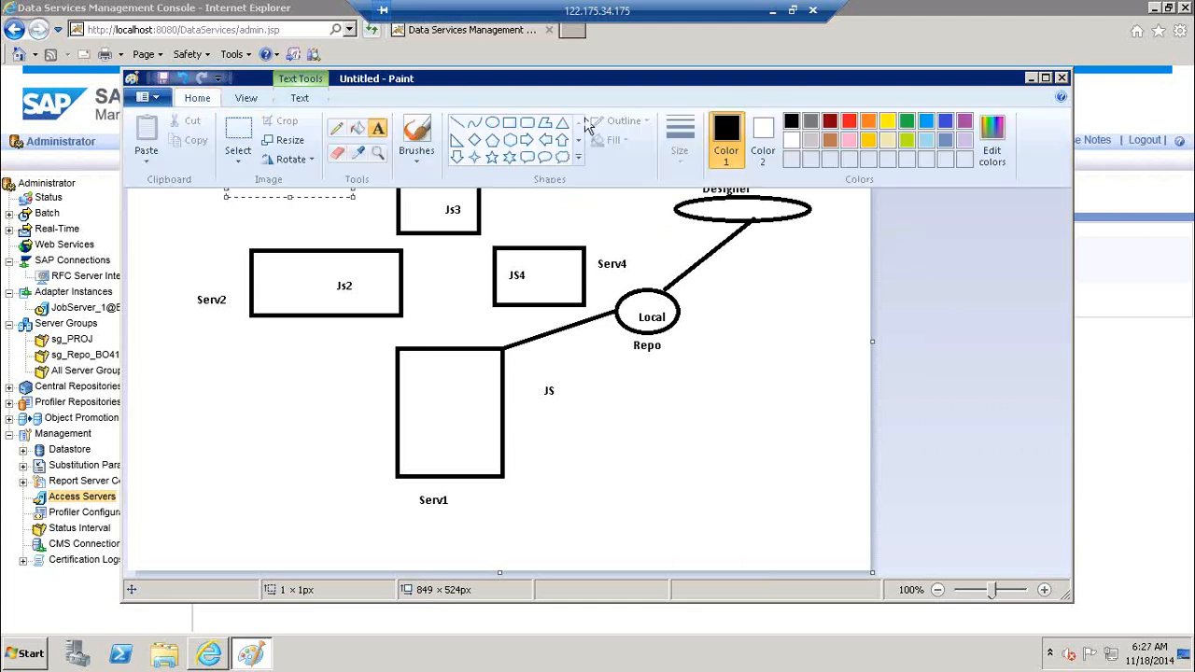
click(527, 125)
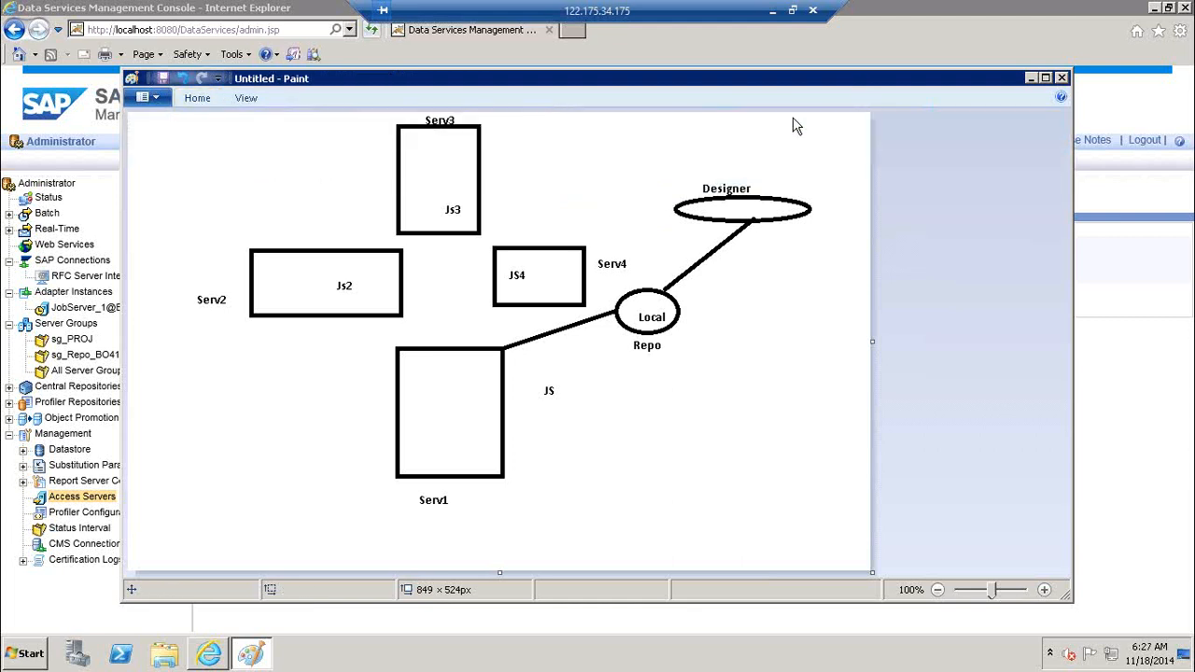
click(195, 99)
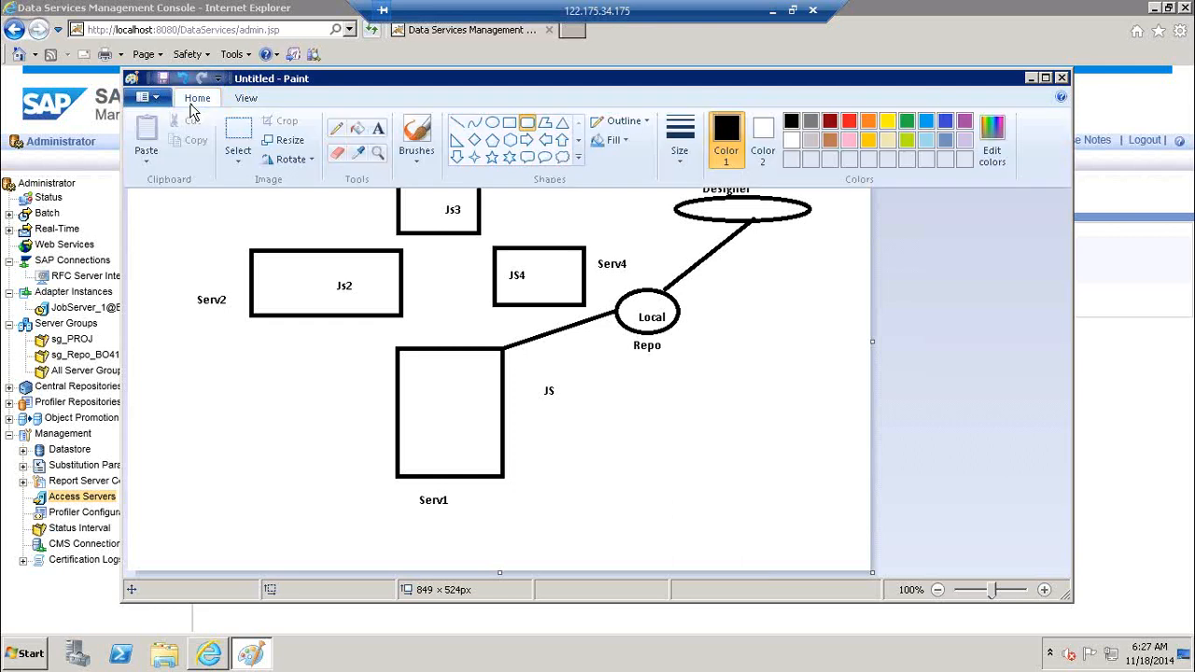
click(871, 124)
mouse_move(309, 198)
mouse_down()
mouse_move(554, 411)
mouse_move(550, 401)
mouse_up()
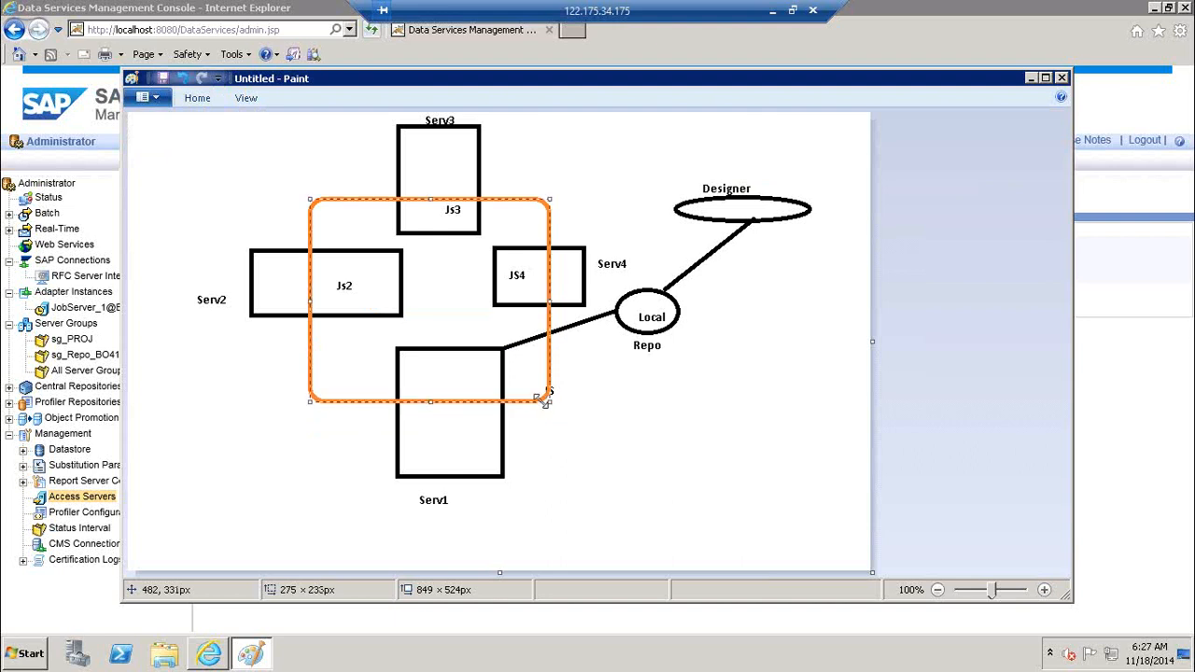
Add an orange 'SG' label above the rounded rectangle
click(197, 97)
click(379, 129)
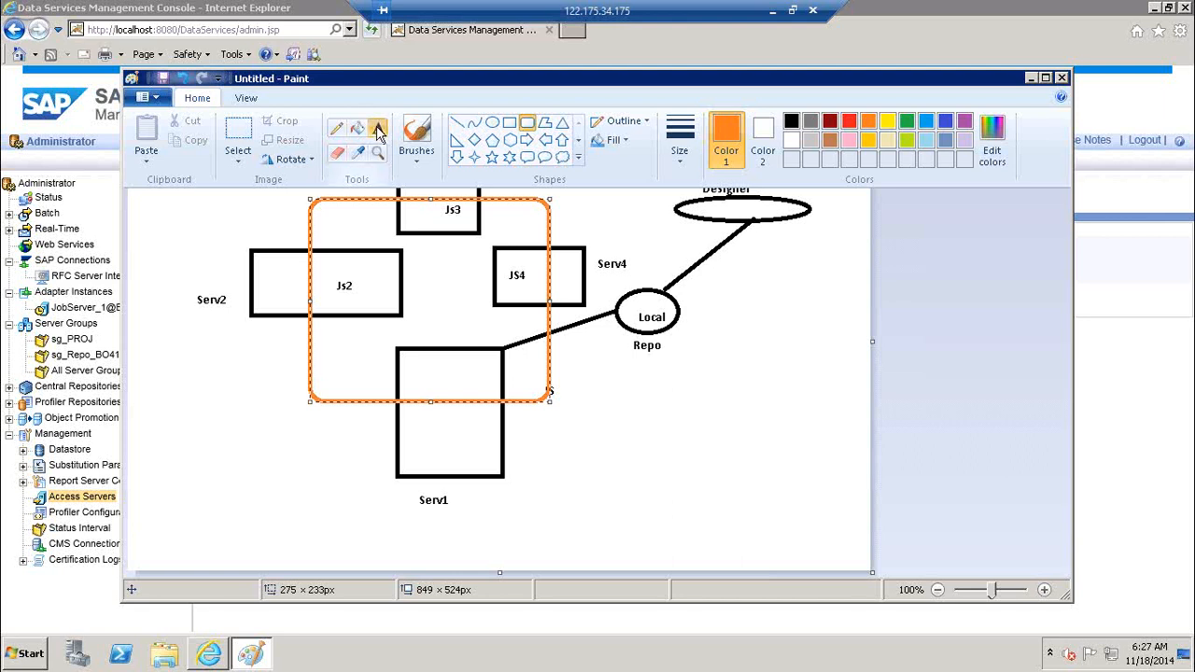
click(332, 173)
text(SG)
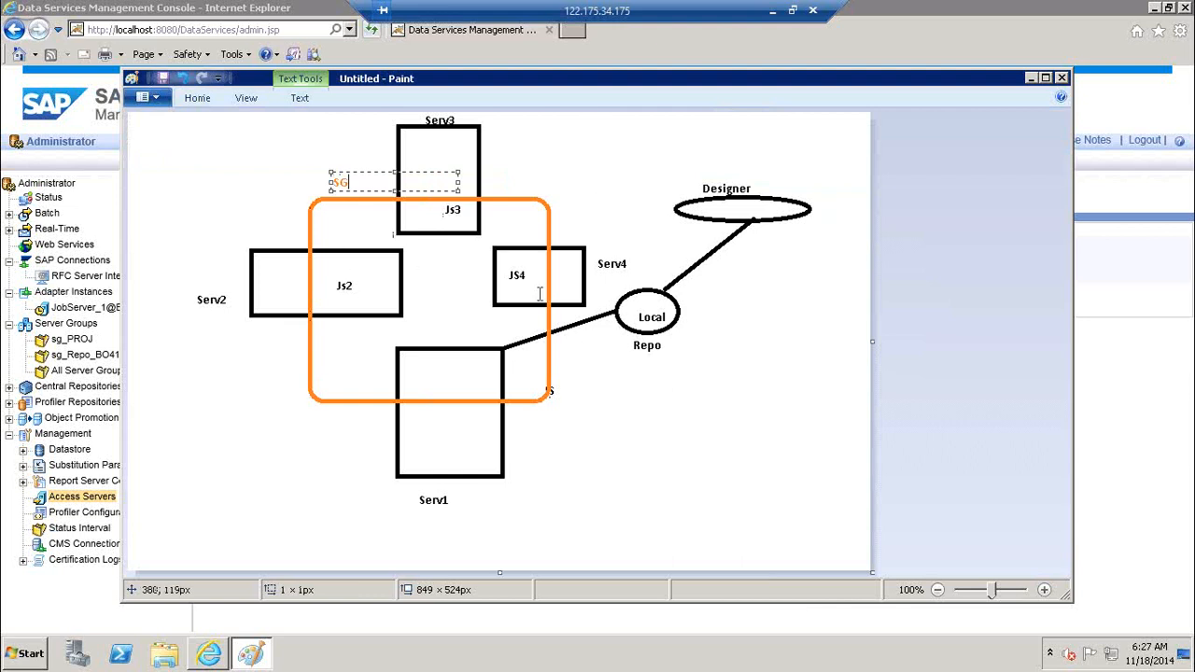
click(576, 150)
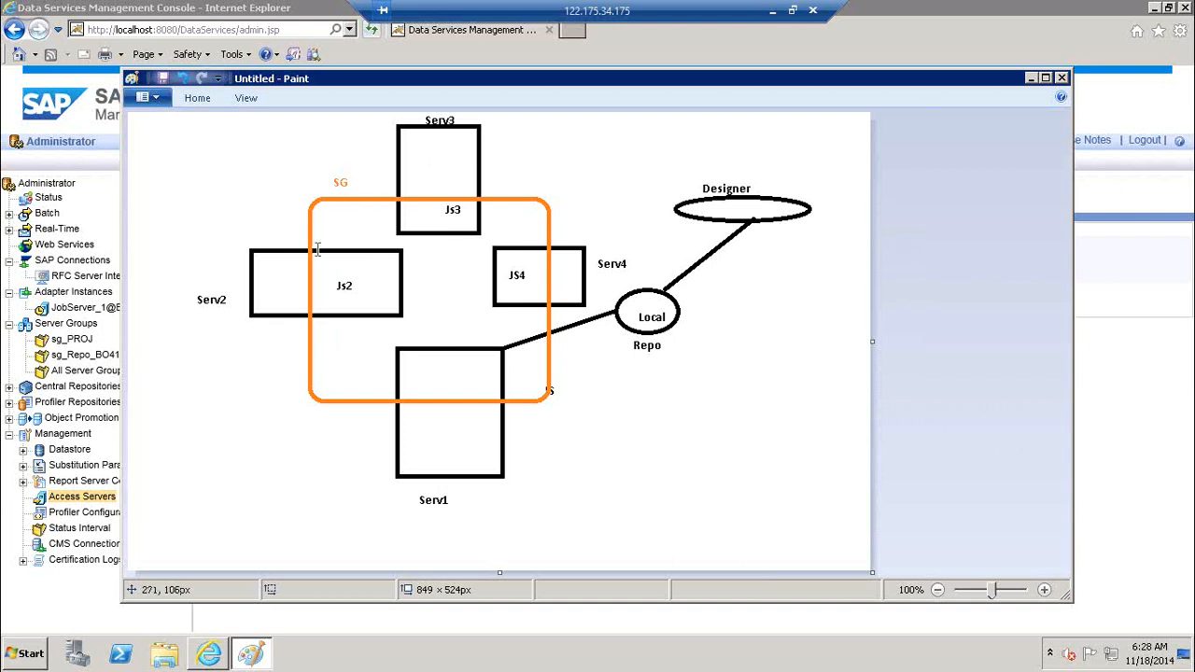
click(160, 459)
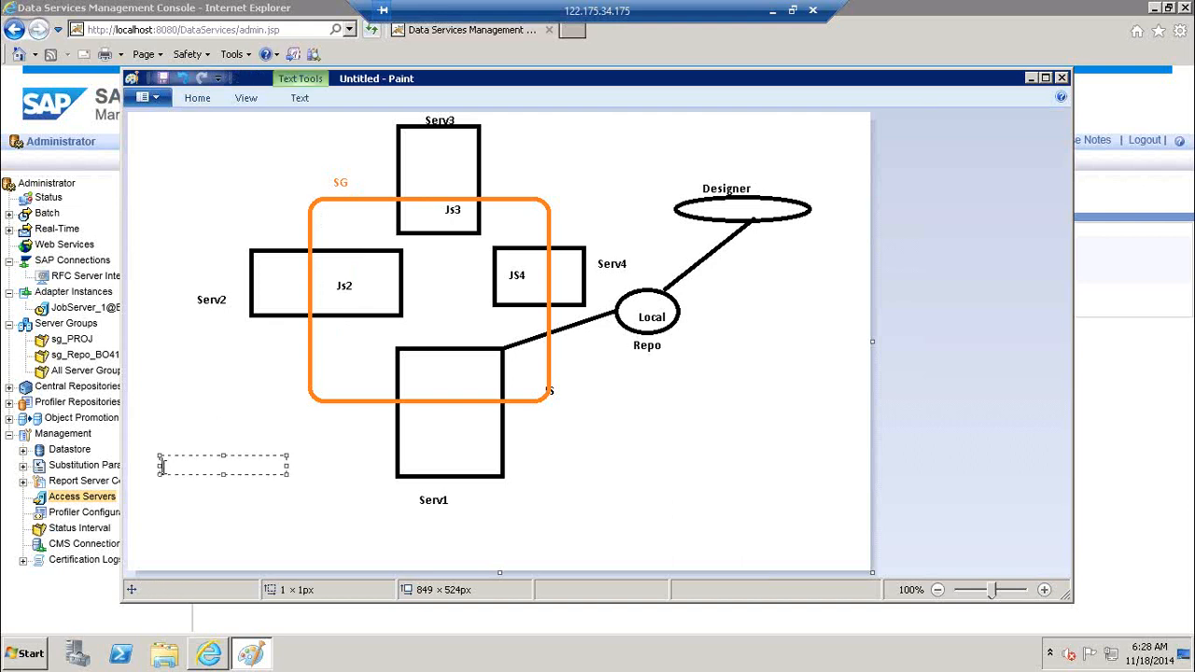
Write the two-line note 'Check the Ideal time' / 'Most Idele system' at the lower left
text(Check thes)
key(BackSpace)
text(Ideal time)
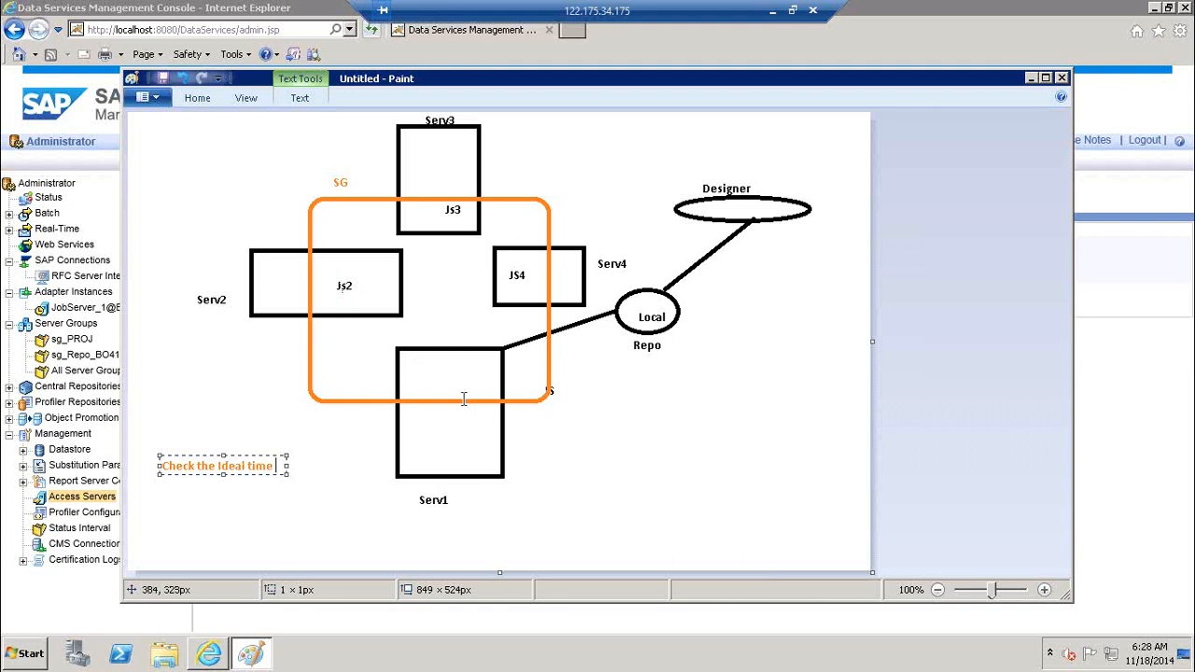
key(Return)
text(Most Idele syste)
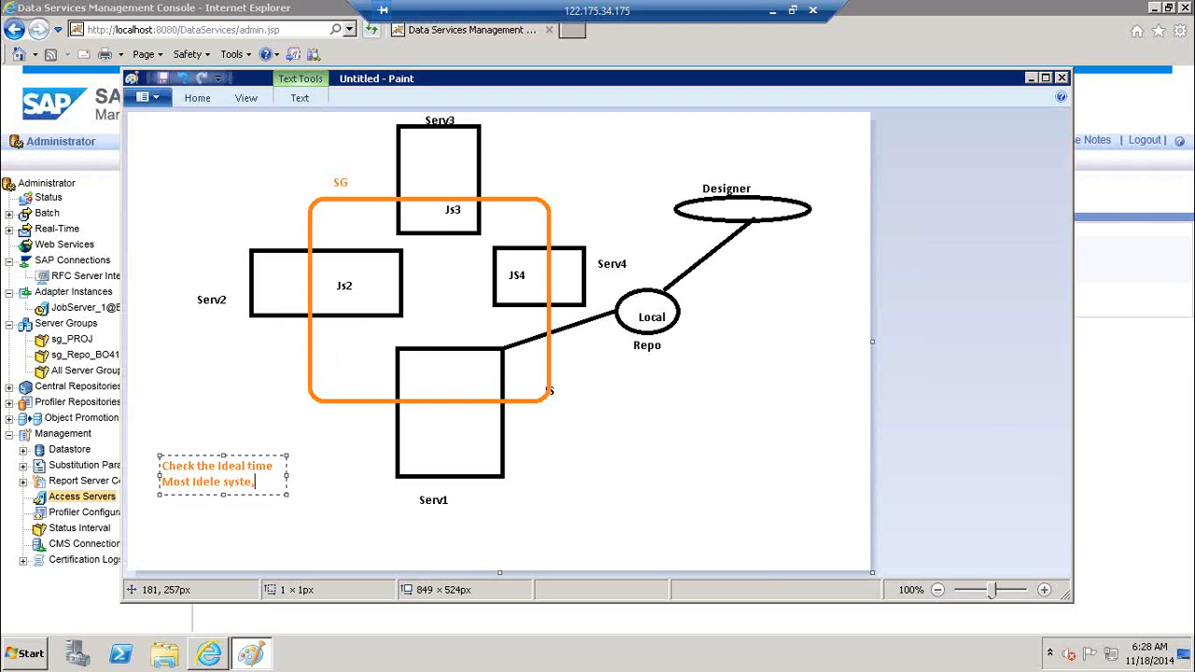
text(m)
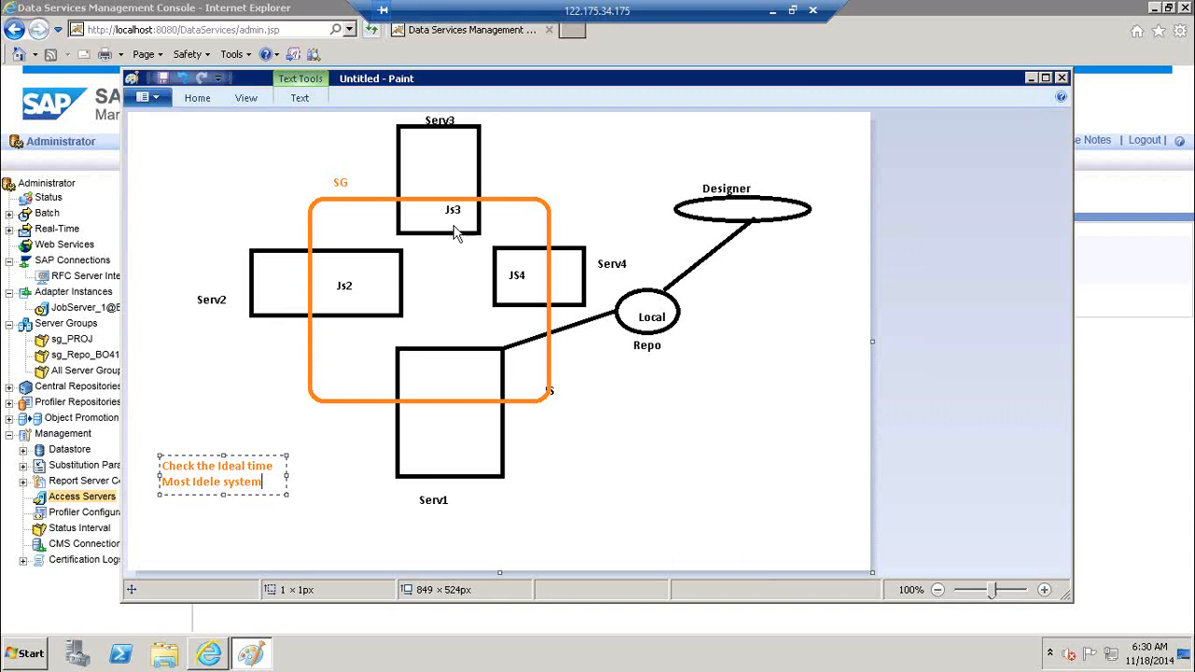
Minimize Paint and view All Server Groups status for sg_PROJ and sg_Repo_BO41 in the console
click(1029, 78)
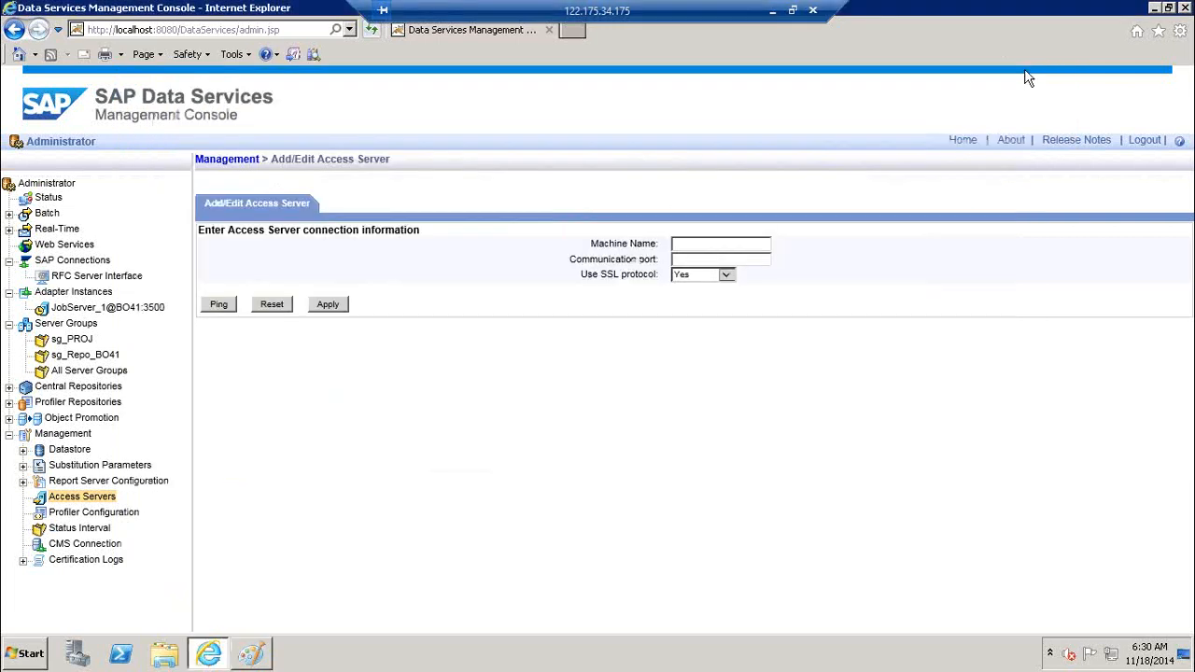
click(75, 327)
right_click(75, 329)
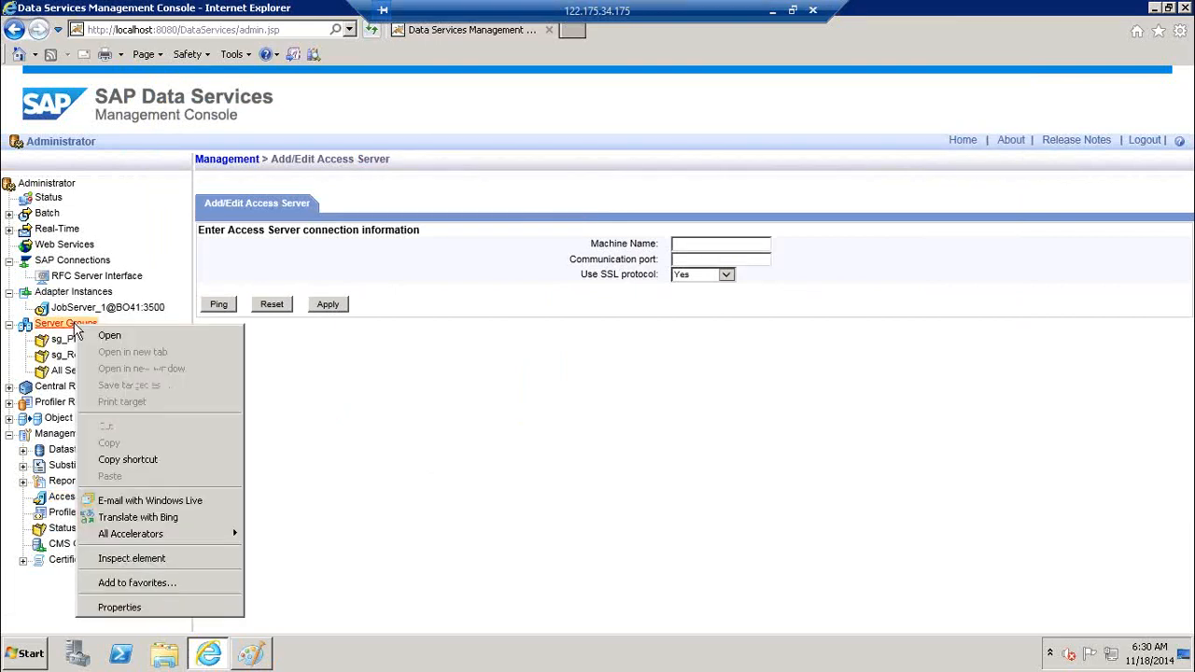
click(402, 439)
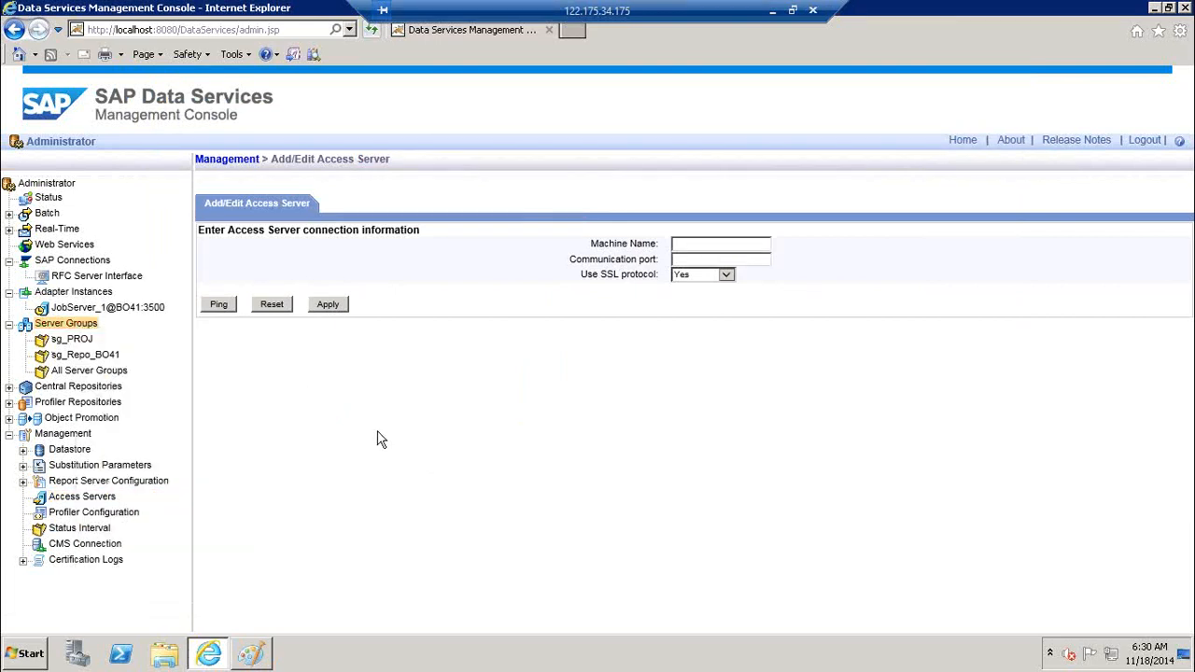
click(86, 372)
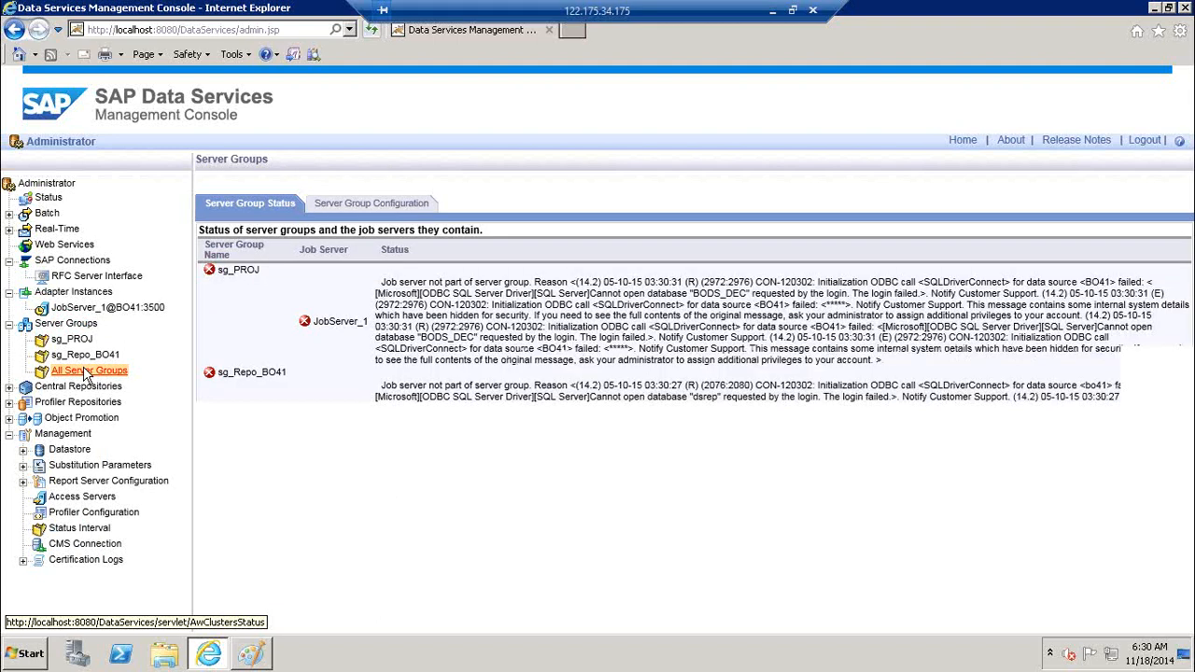
Reopen Server Groups, refresh the status, and switch to the Server Group Configuration tab
click(67, 322)
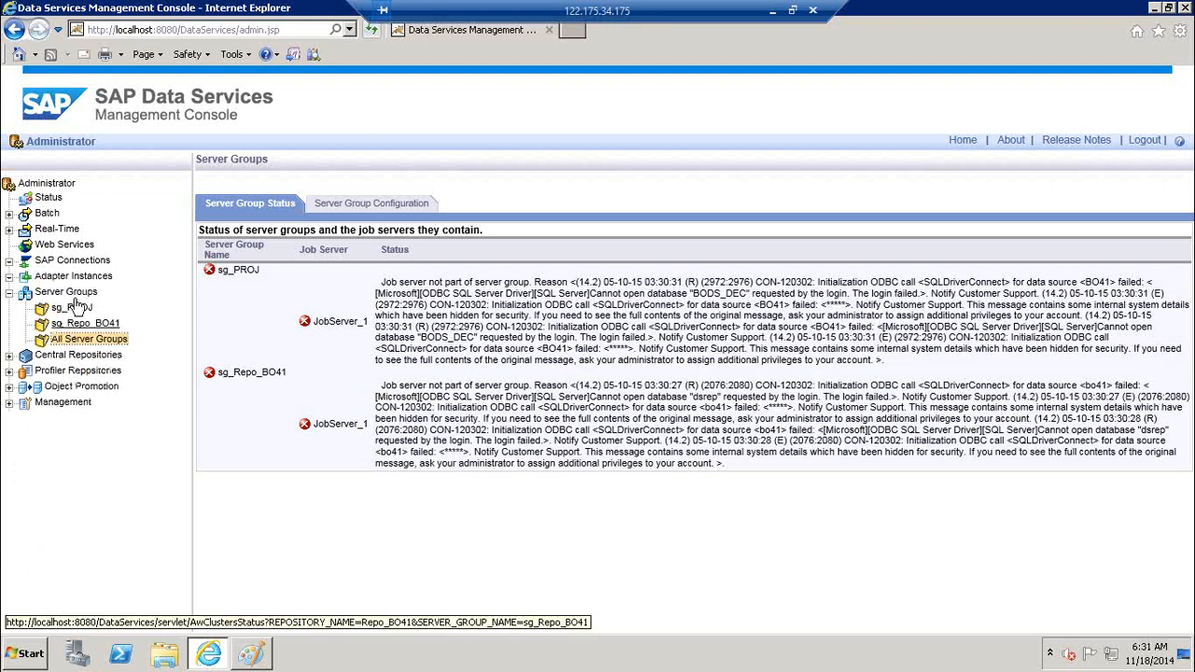
click(72, 295)
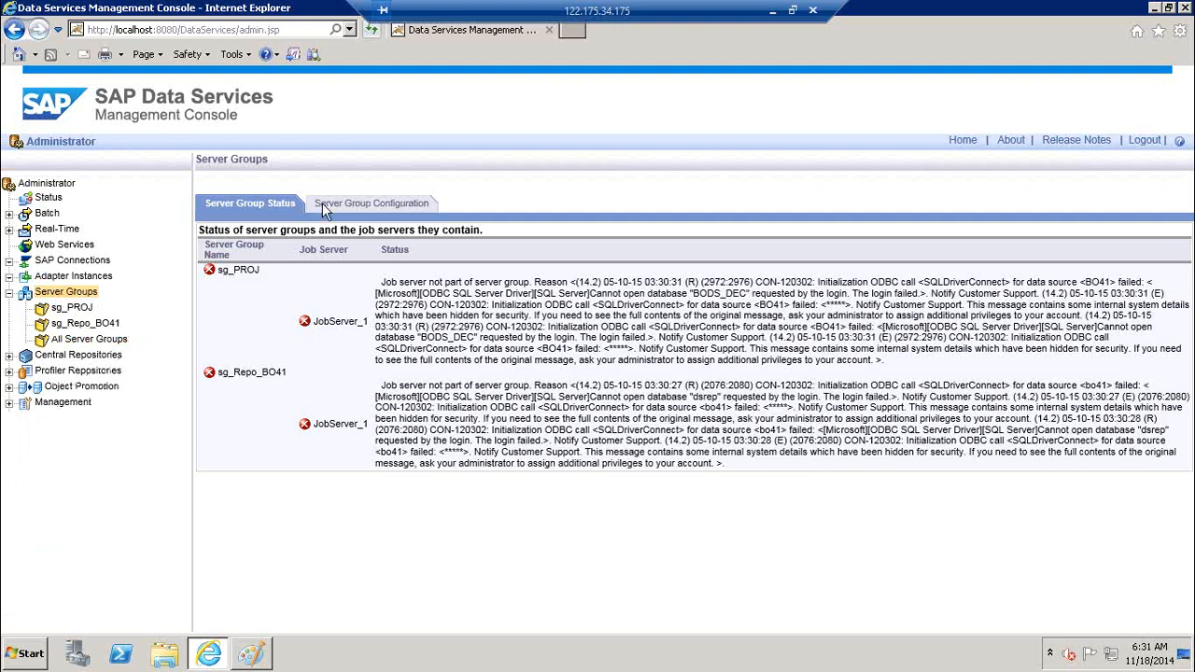
click(256, 213)
click(392, 207)
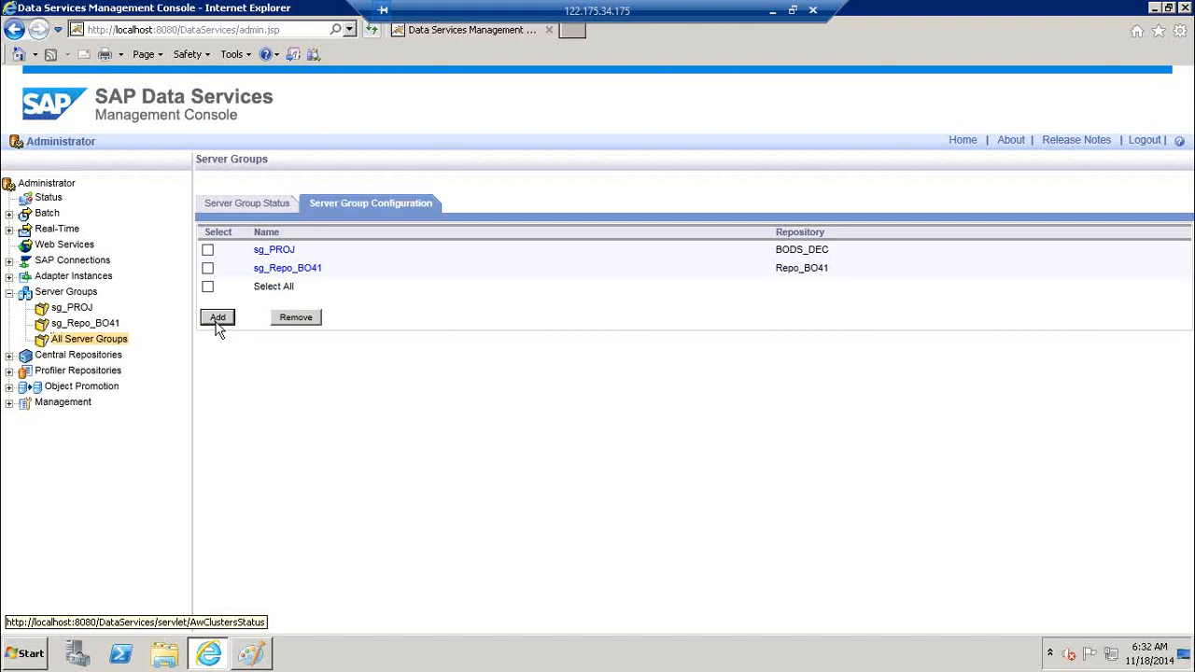
Add a new server group and name it sg_LR1
click(218, 319)
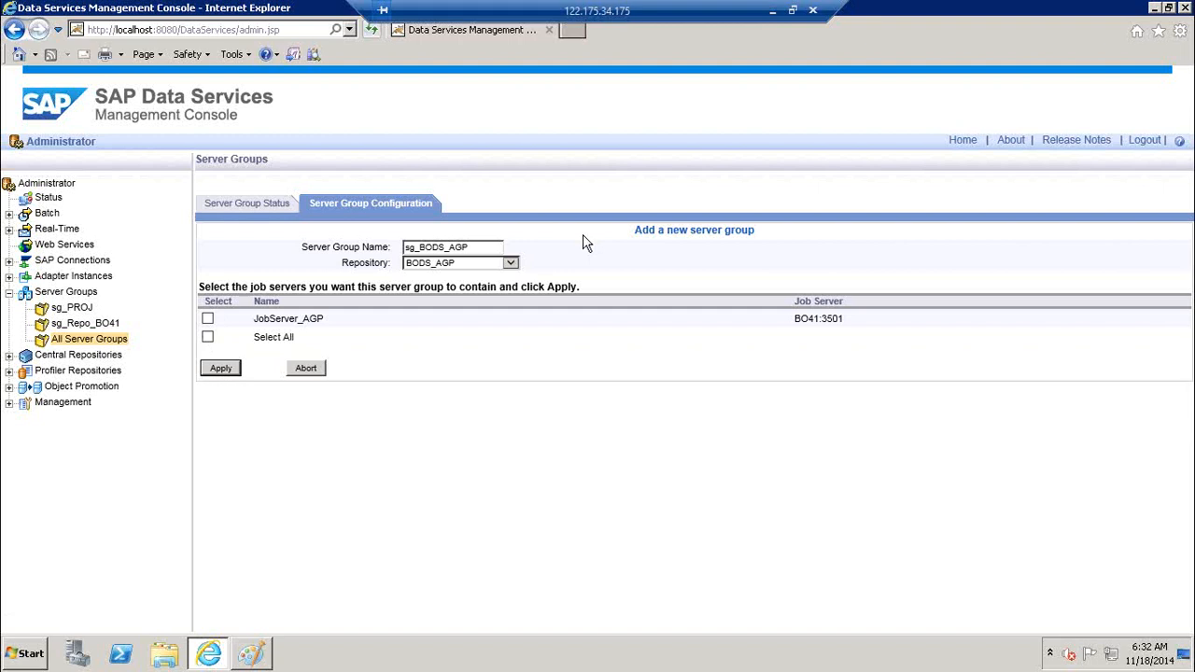
key(BackSpace)
key(BackSpace)
key(BackSpace)
key(BackSpace)
key(BackSpace)
key(BackSpace)
key(BackSpace)
key(BackSpace)
key(BackSpace)
key(BackSpace)
key(BackSpace)
text(SG_)
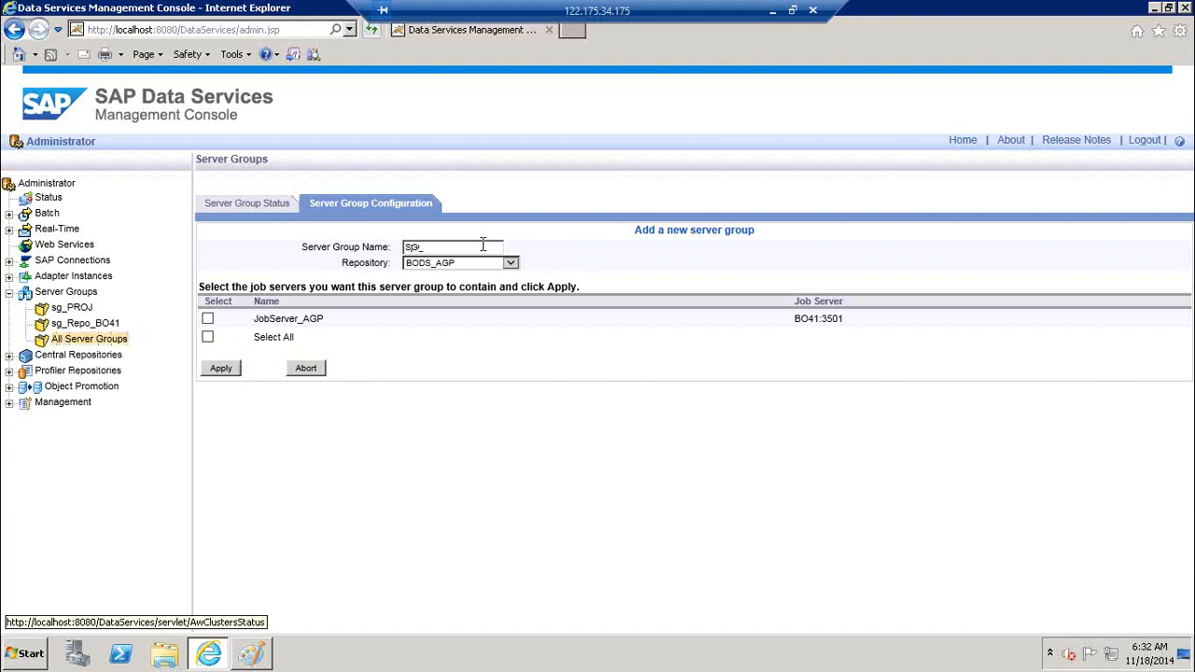
click(477, 248)
text(LR1)
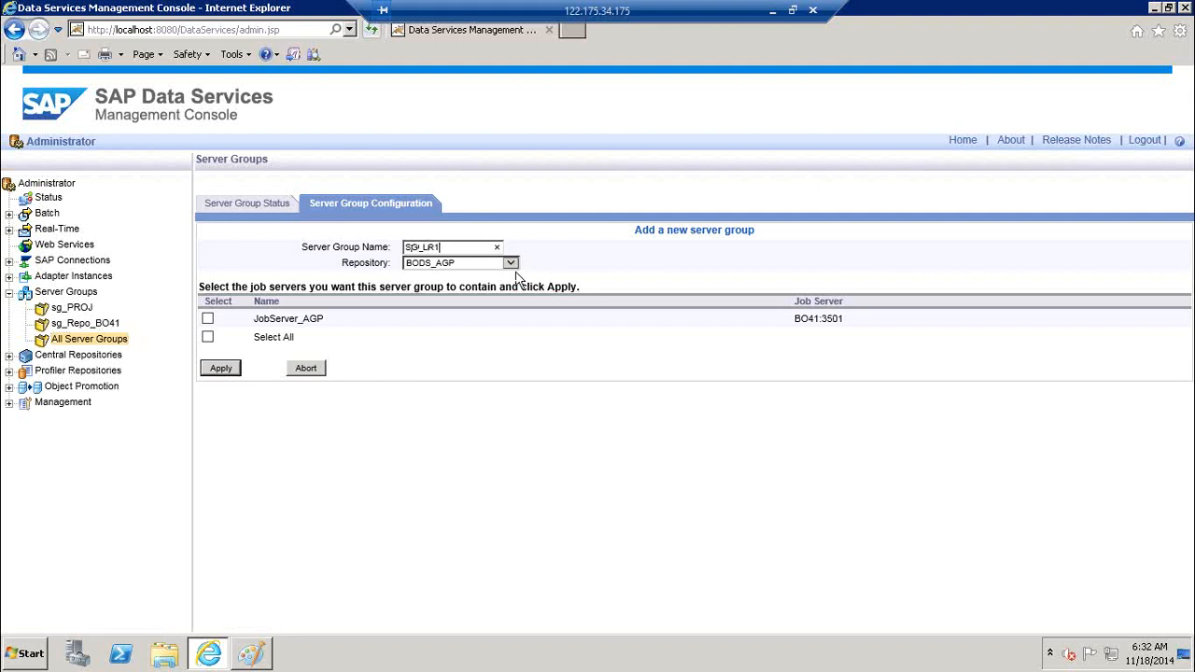
Set the group's repository to LR1 and include JobServer_1 as a member
click(512, 264)
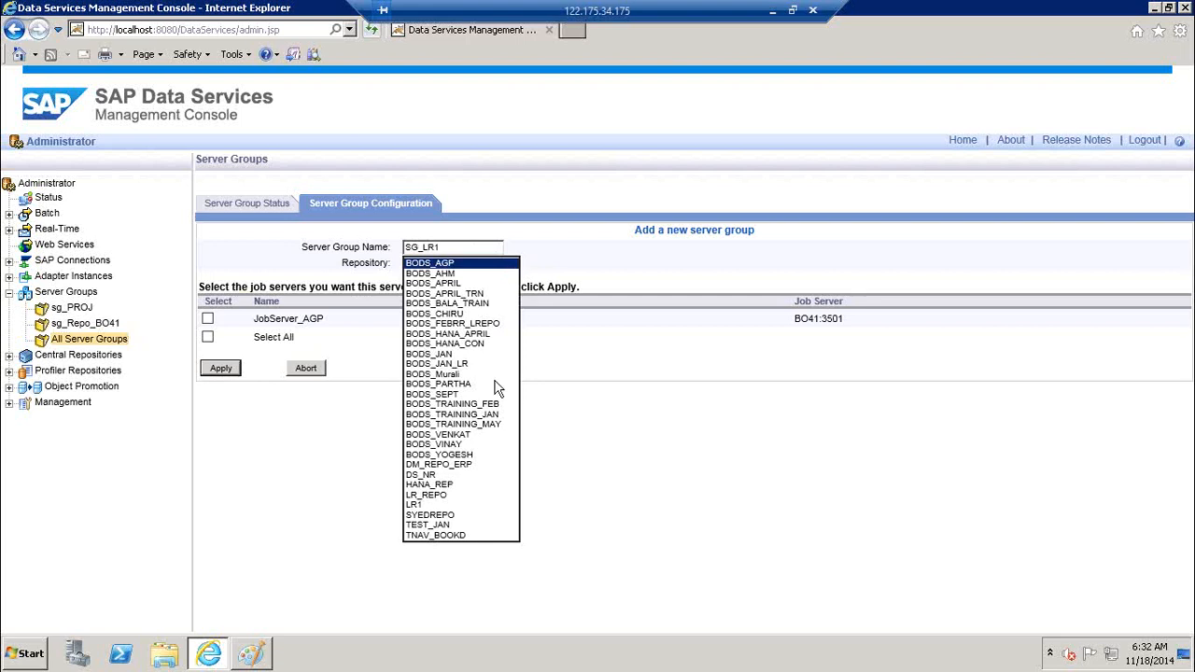
click(446, 496)
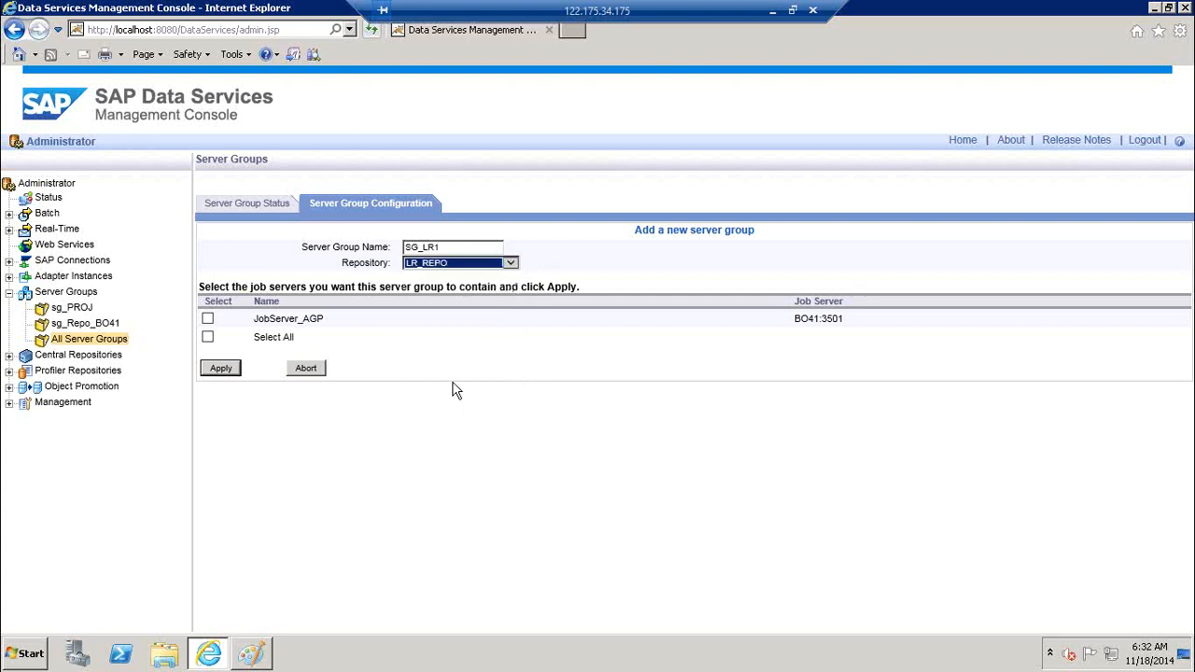
click(512, 264)
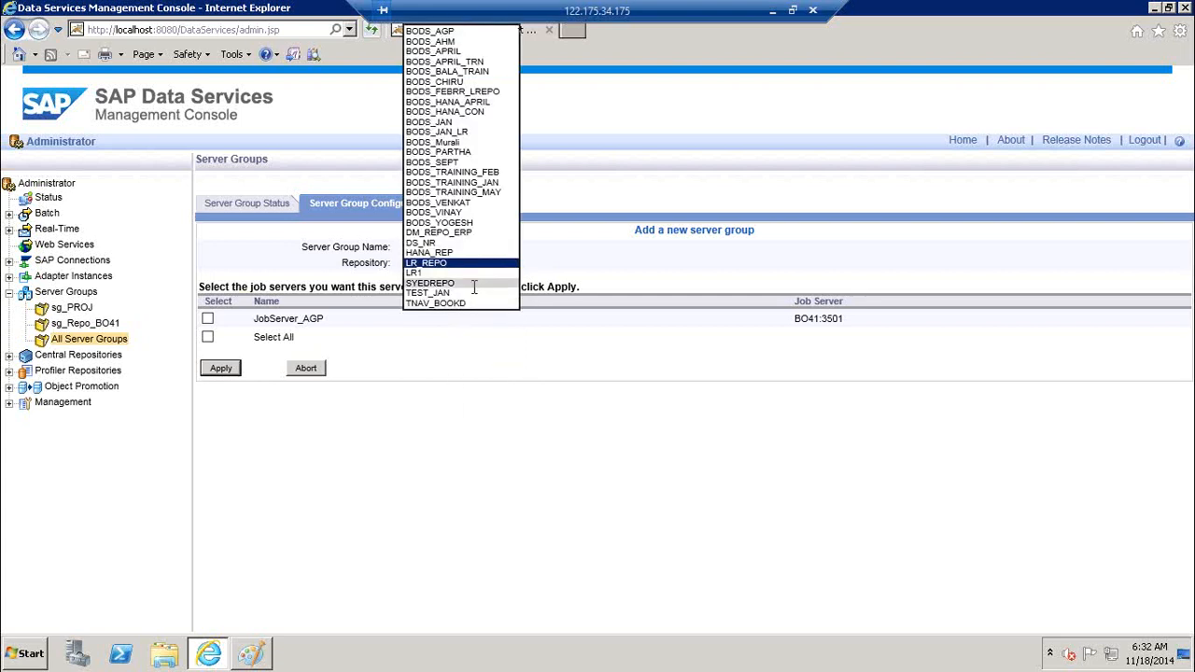
click(455, 274)
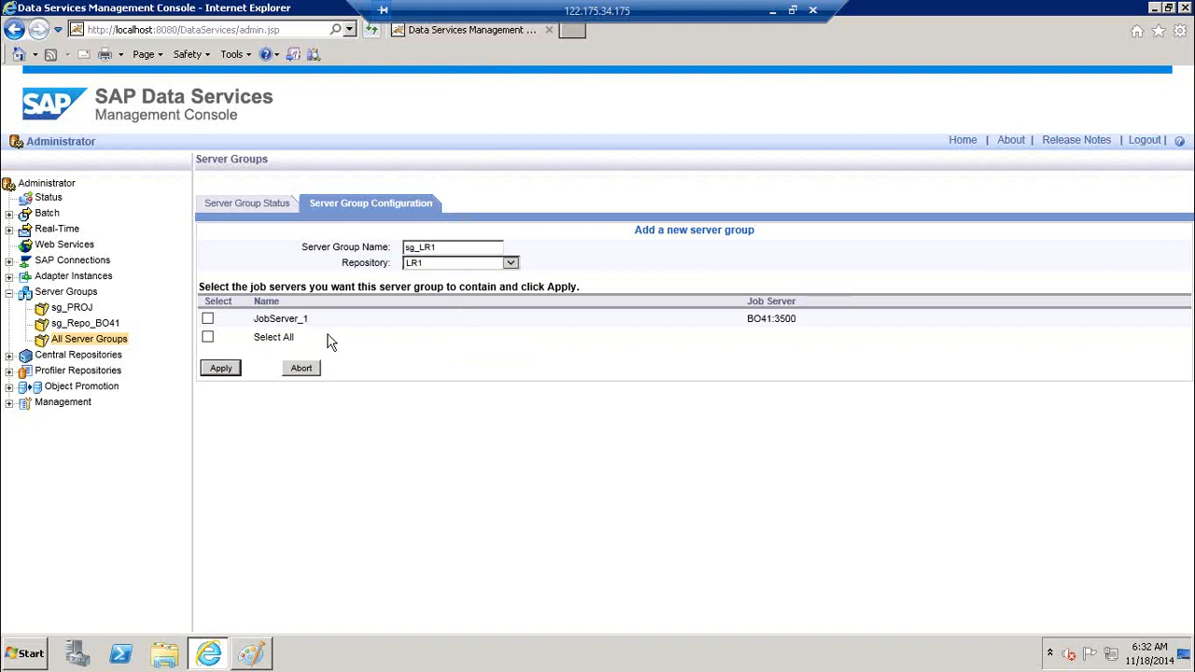
click(207, 319)
Finish the text note on the Paint diagram, then apply the sg_LR1 server group
click(250, 653)
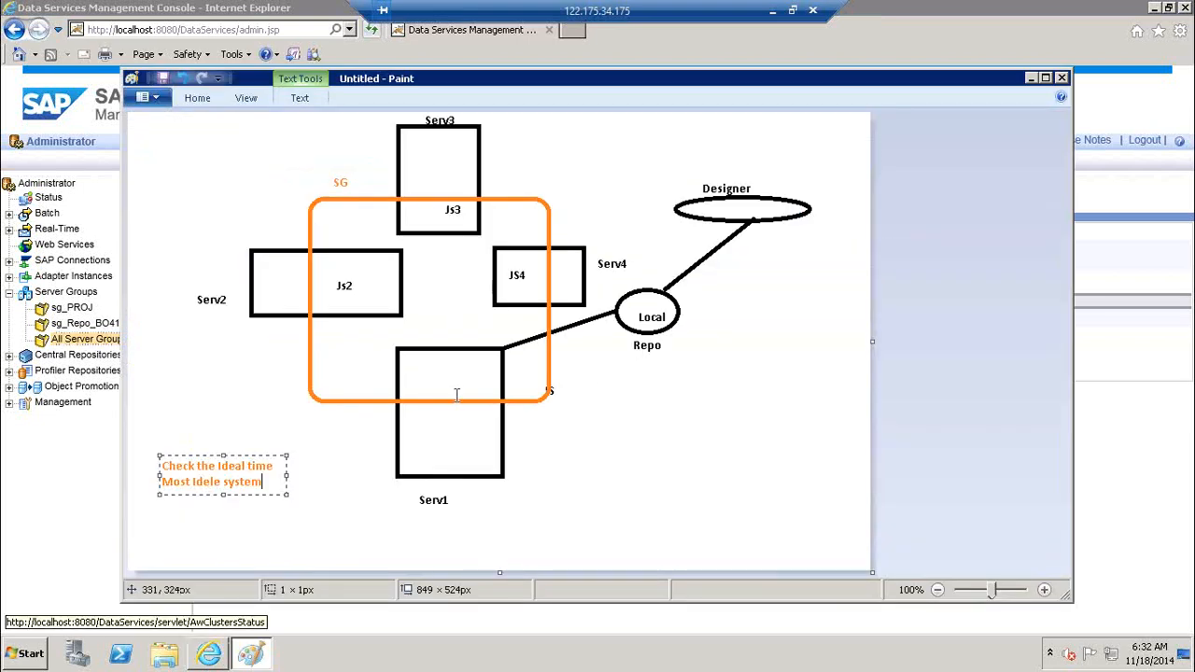
click(513, 220)
key(alt+Tab)
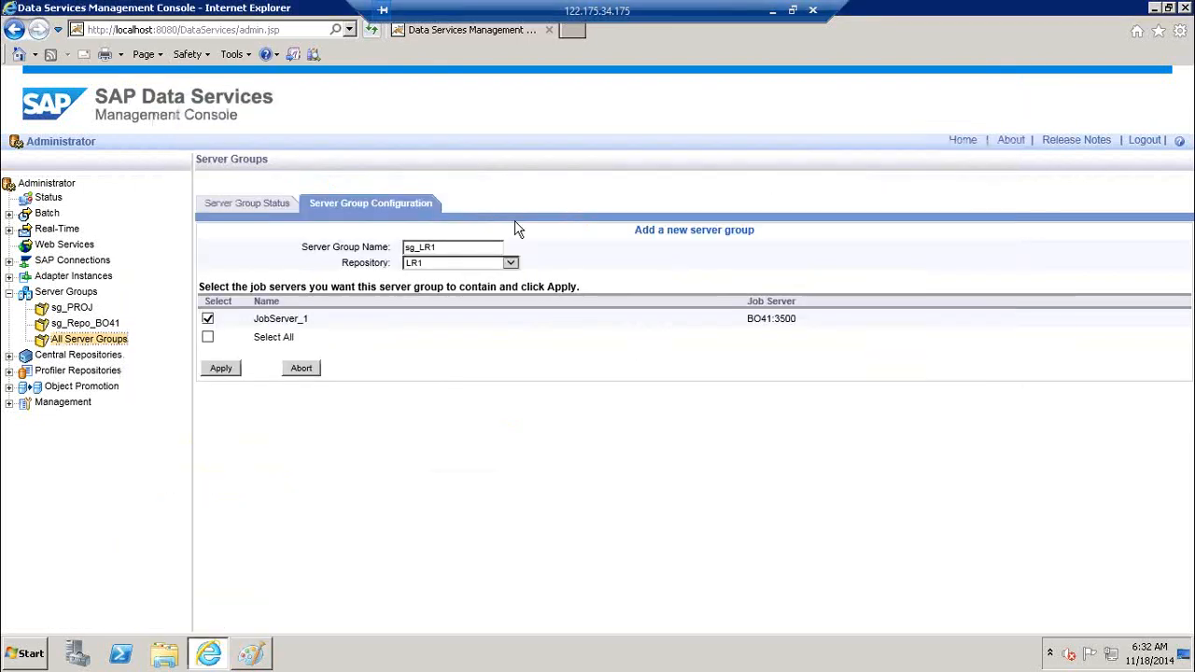
click(215, 371)
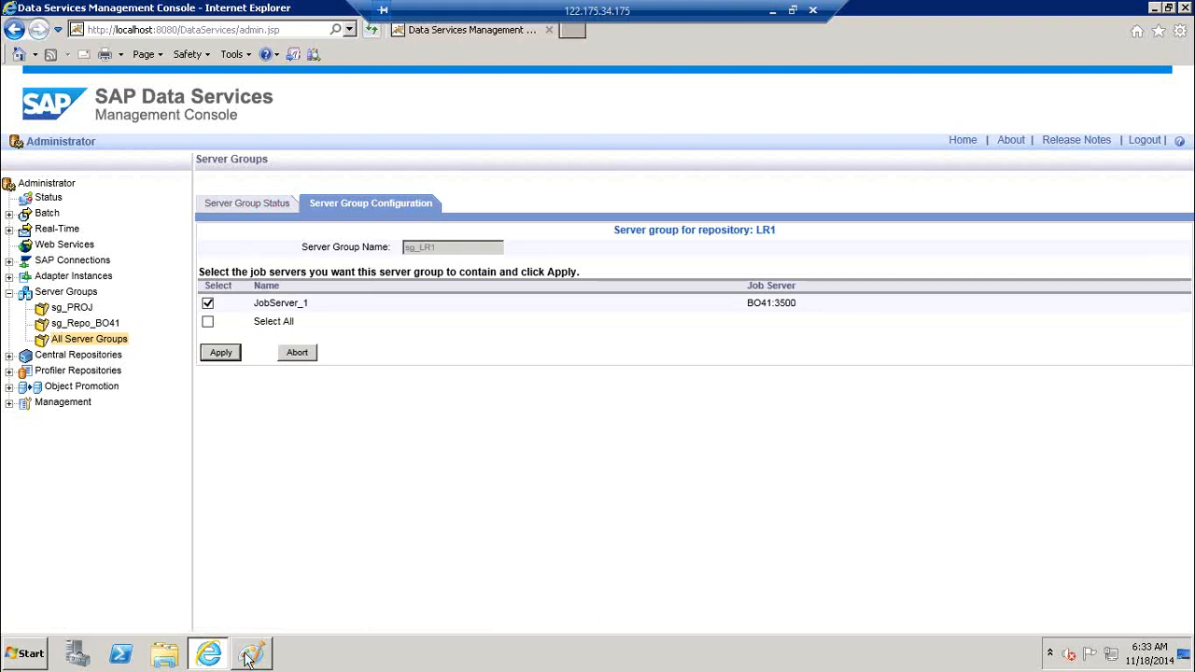
Launch Data Services Designer and enter the user name in the logon dialog
click(28, 648)
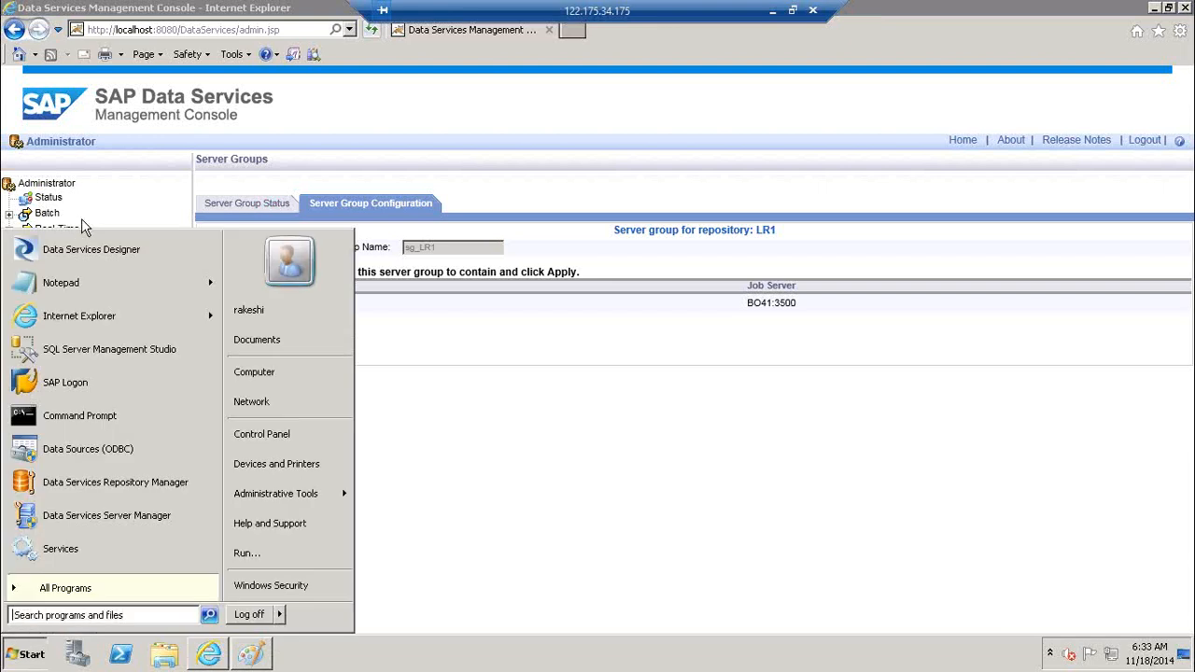
click(78, 258)
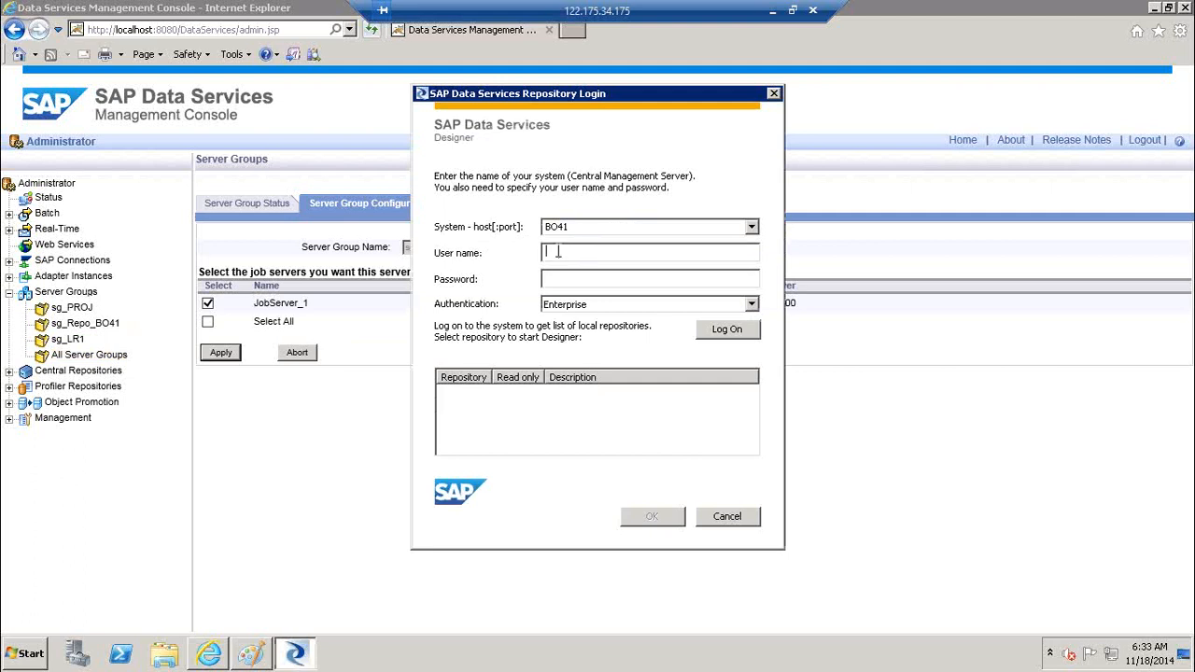
text(Adinis)
key(BackSpace)
key(BackSpace)
key(BackSpace)
text(m)
key(BackSpace)
text(nistrtor)
drag(627, 254, 389, 245)
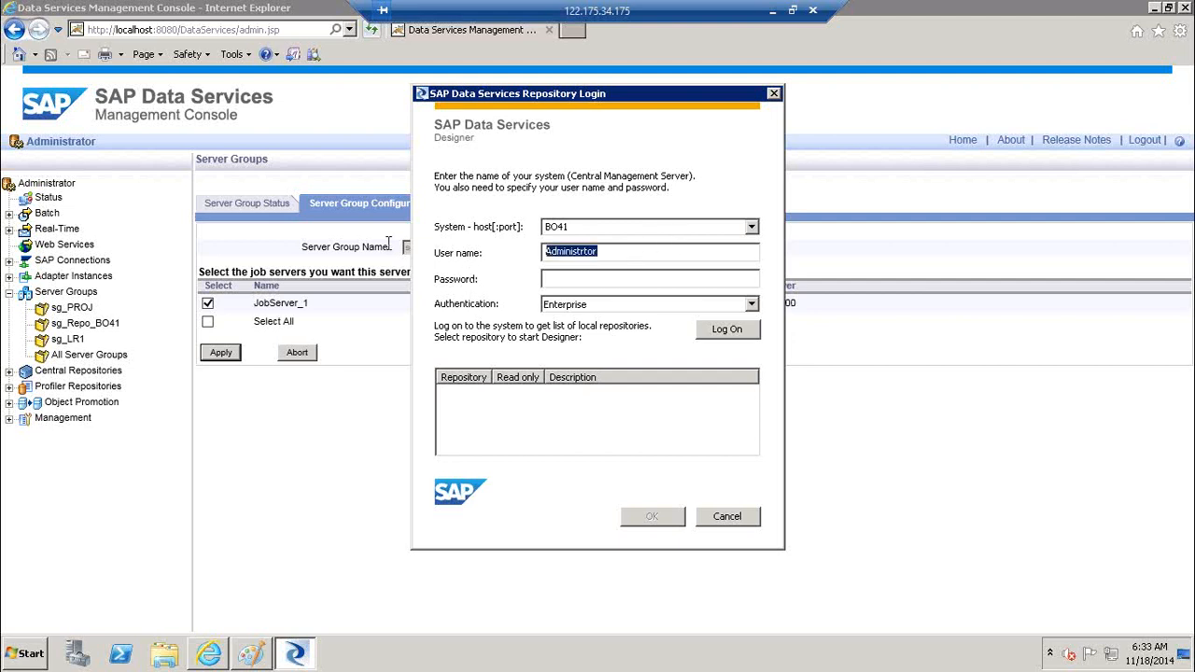
text(Rakesh)
key(Tab)
Log on with the password, open LR1 with its repository password, and continue past the users warning
drag(605, 250, 430, 264)
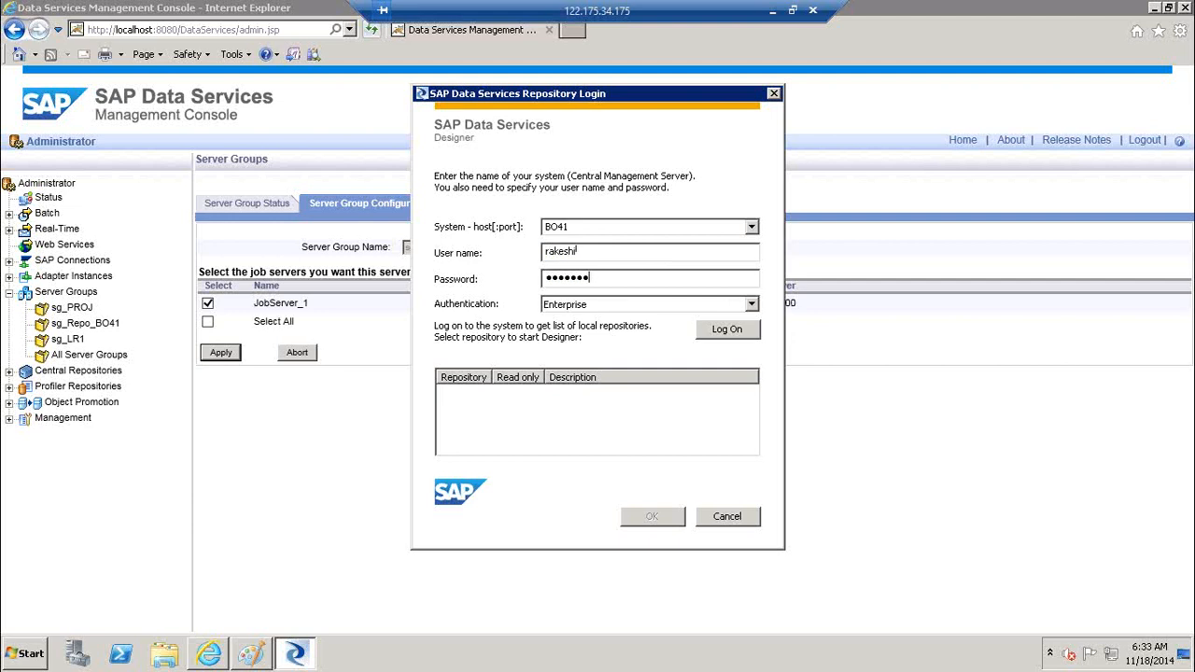
key(Return)
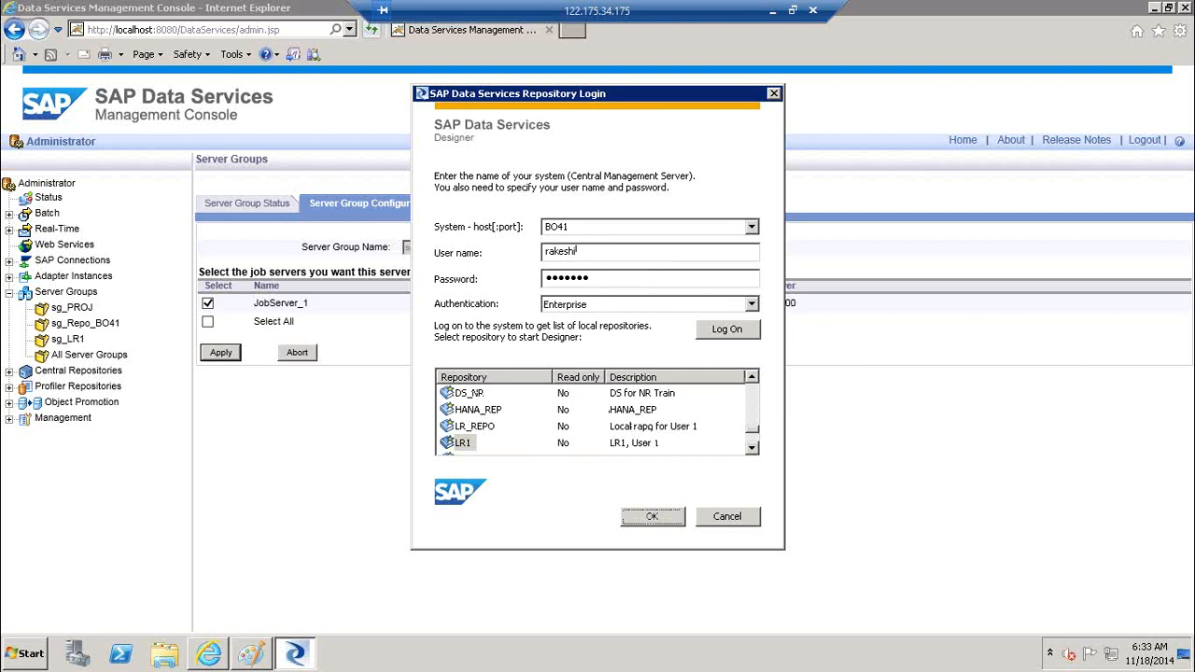
click(674, 523)
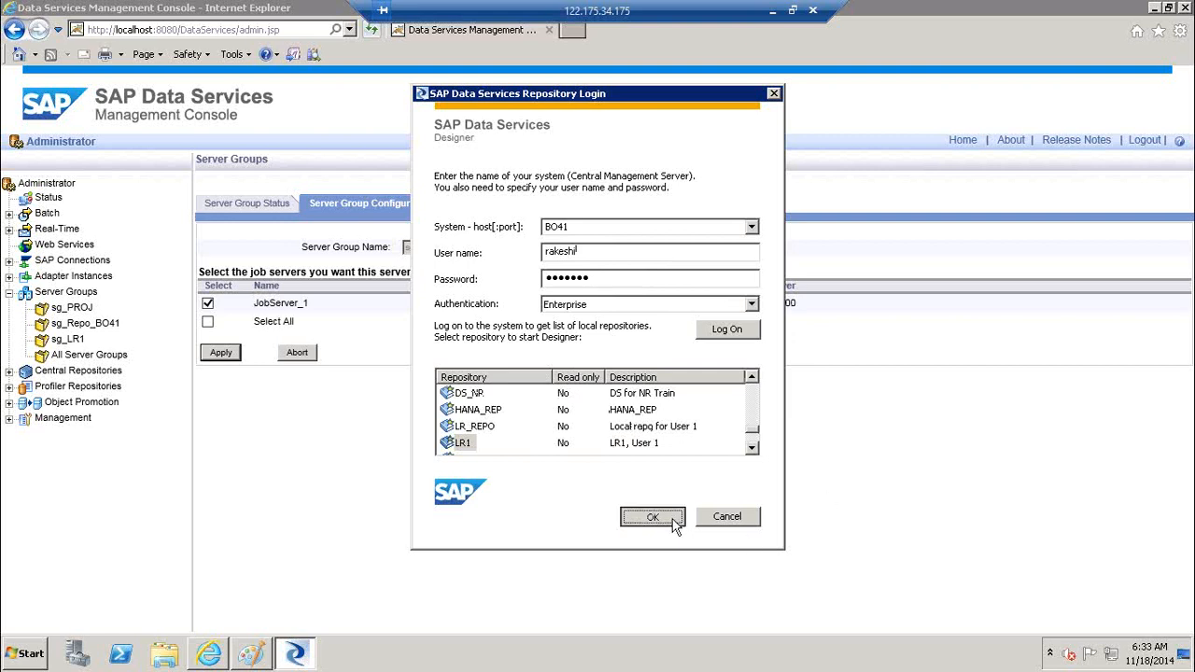
text(*******)
key(Return)
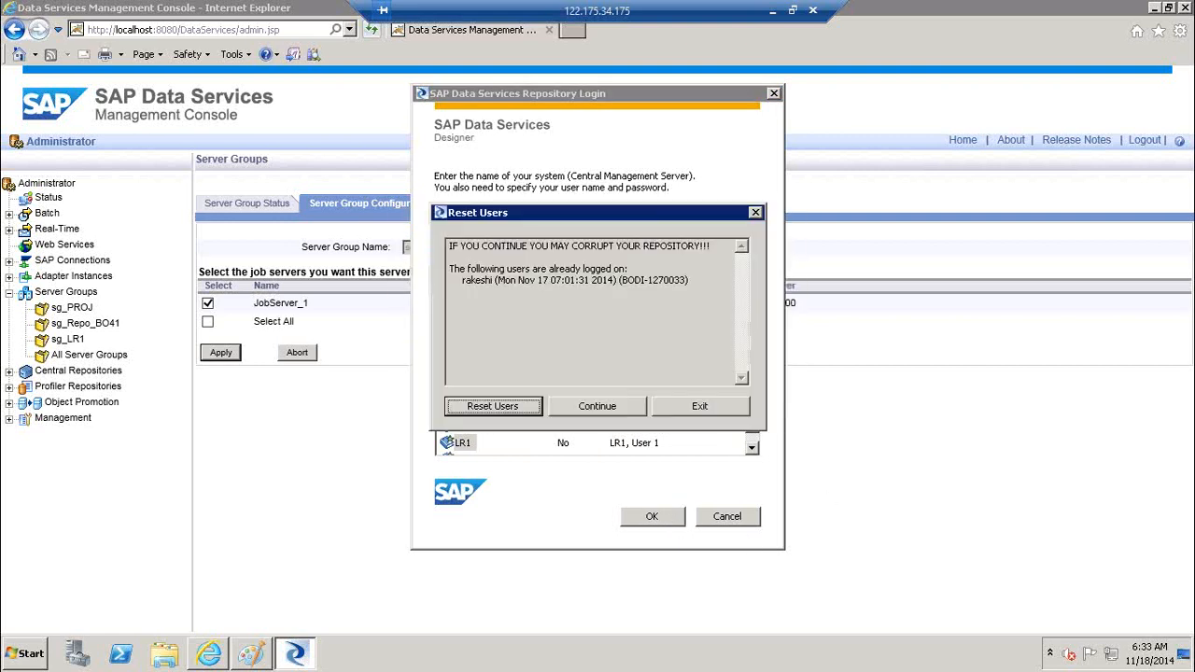
key(Return)
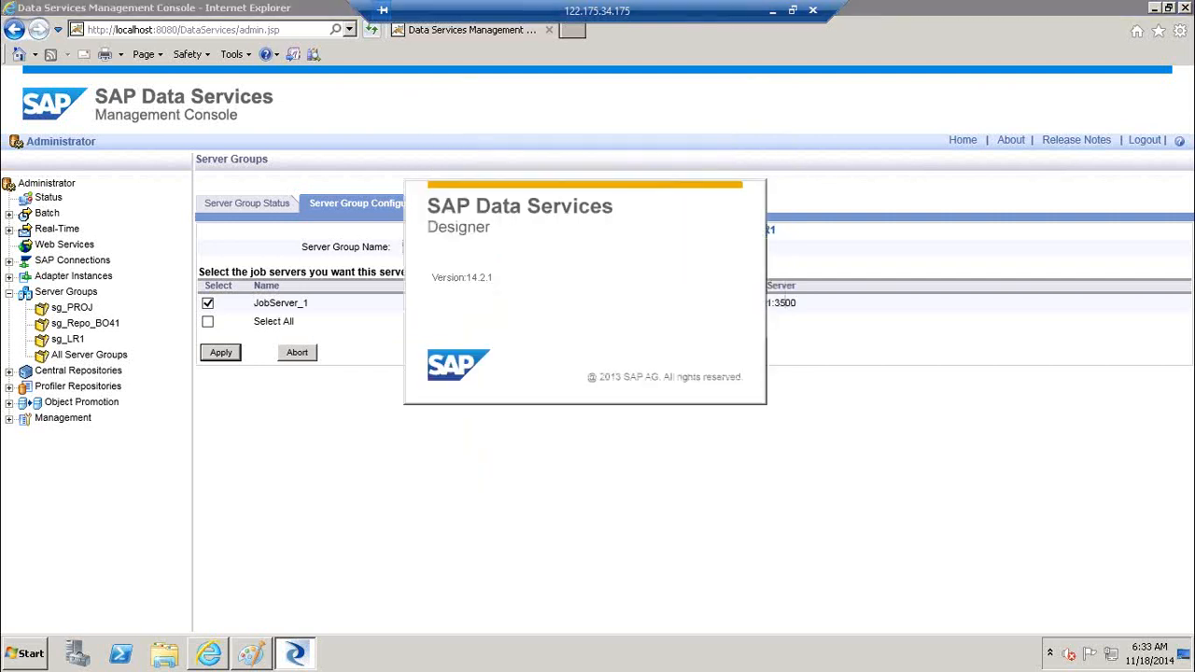
Maximize the Designer and select Proj_BODS_Training in the object library's Projects list
click(67, 295)
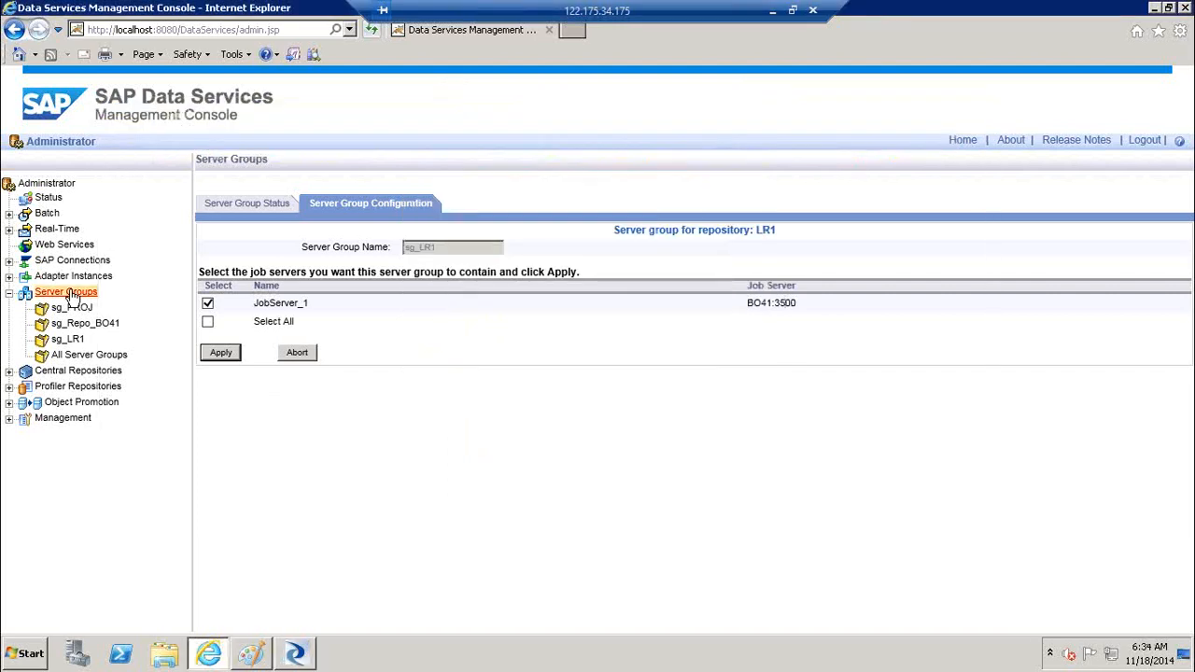
click(292, 659)
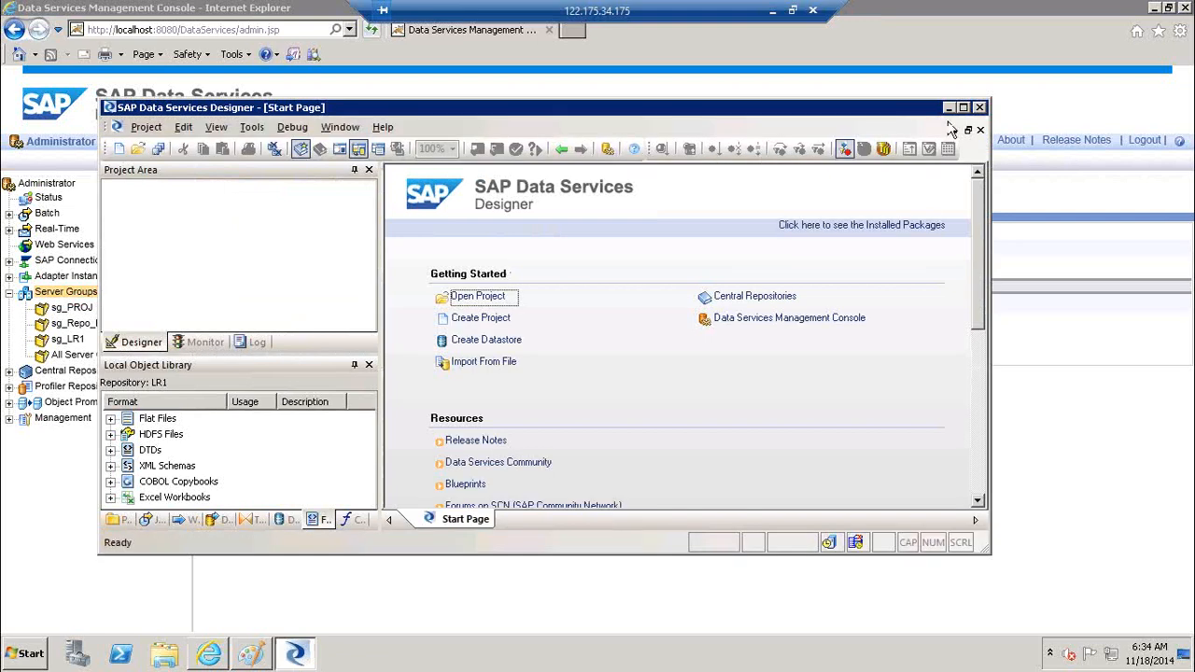
click(964, 109)
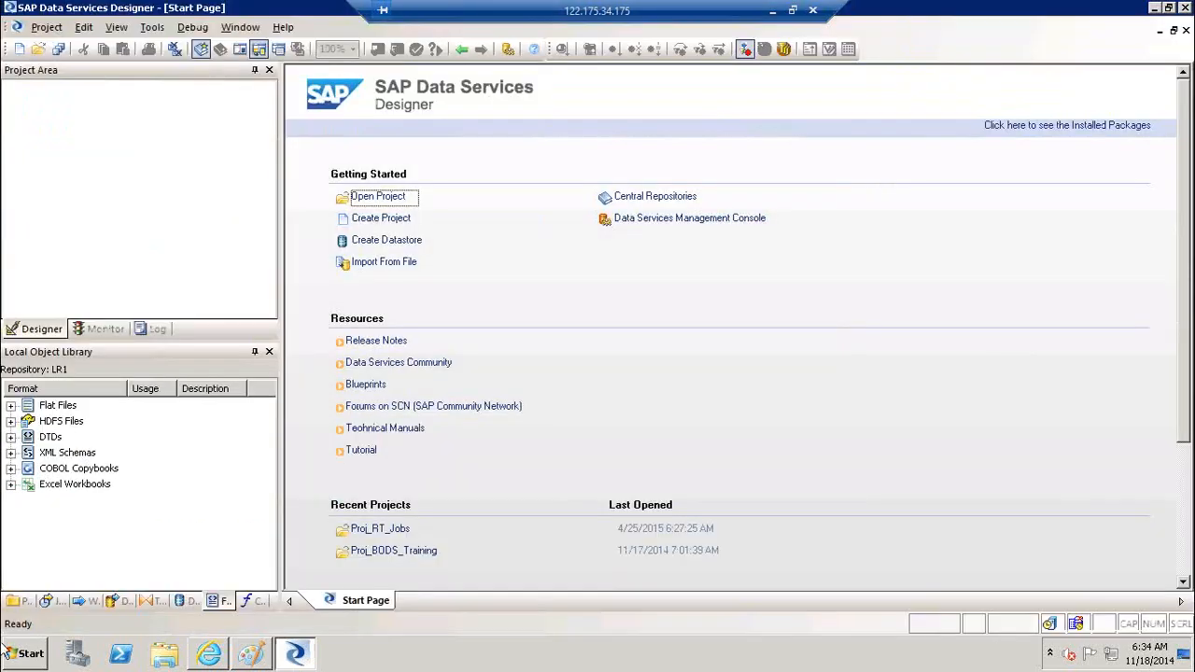
click(21, 603)
click(82, 407)
Open Proj_BODS_Training and execute Job_Case, saving its changes first
double_click(82, 407)
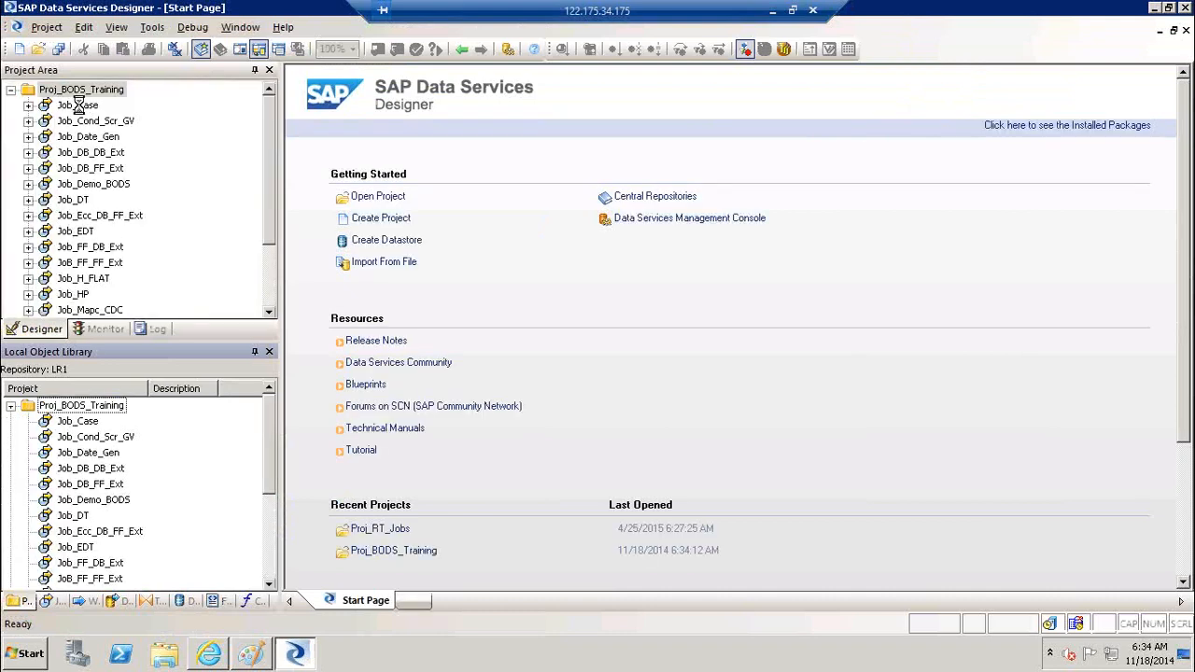
right_click(84, 108)
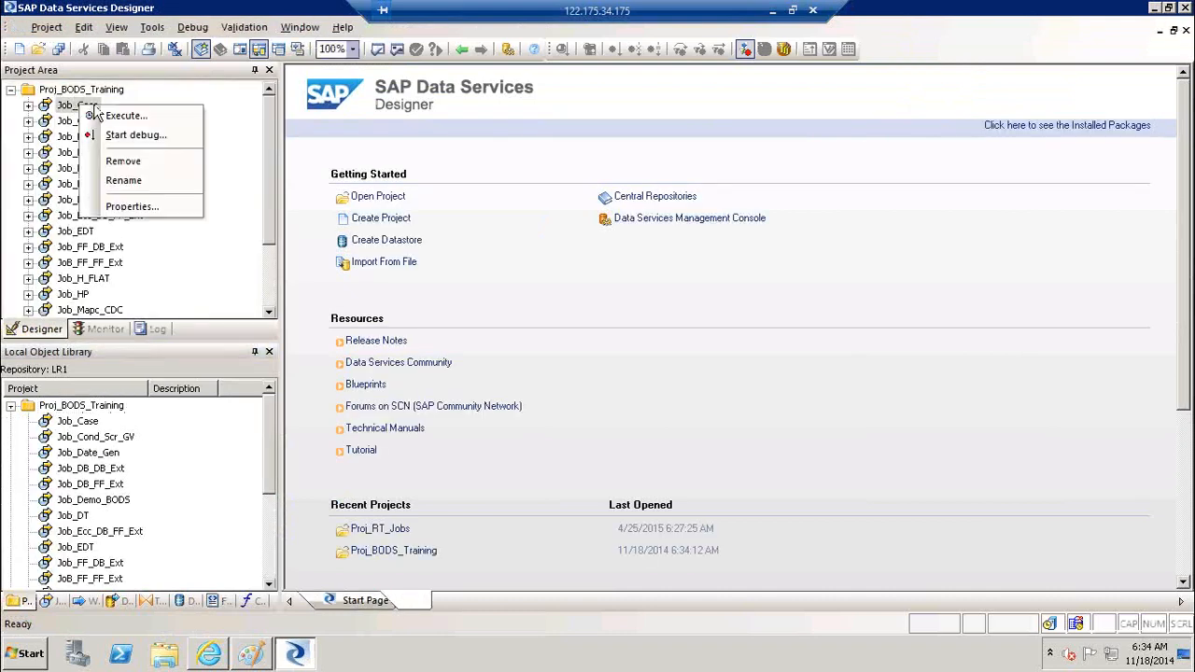
click(175, 118)
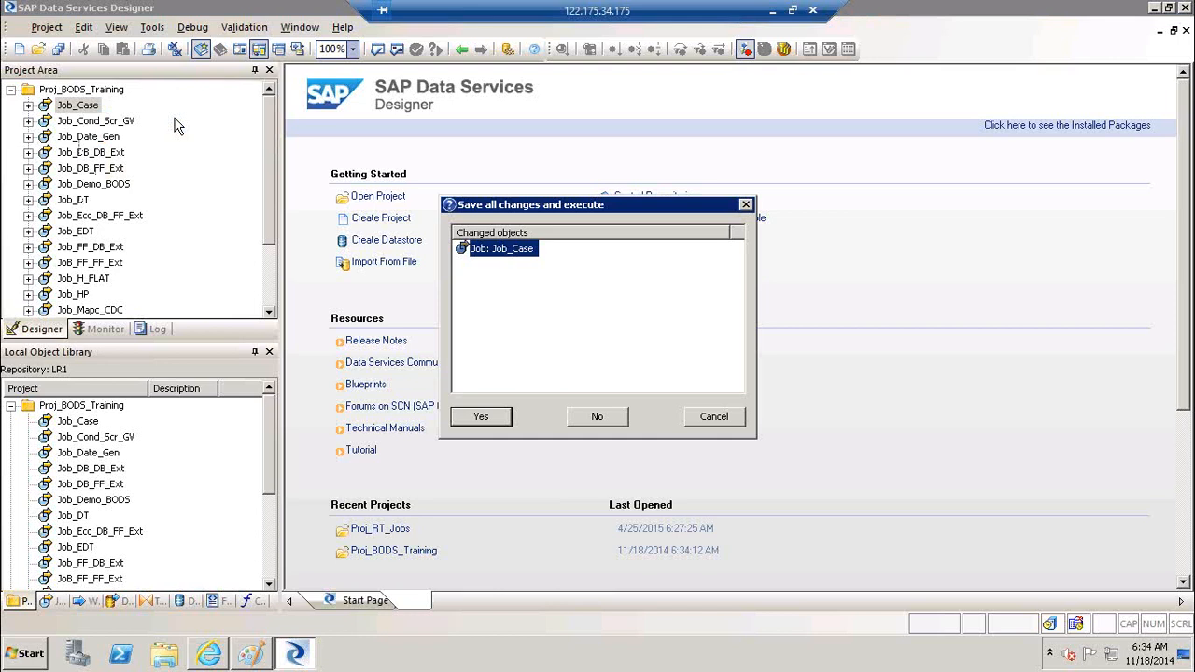
click(482, 417)
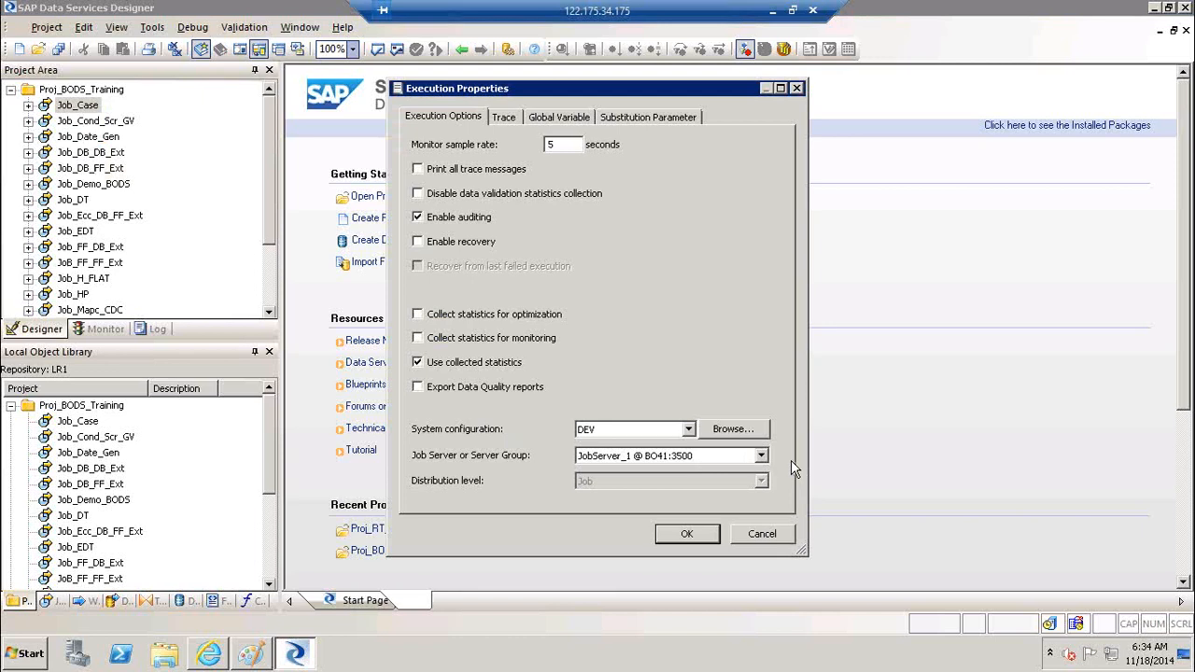
Check that the Job Server list now offers sg_LR1, then close it unchanged
click(761, 456)
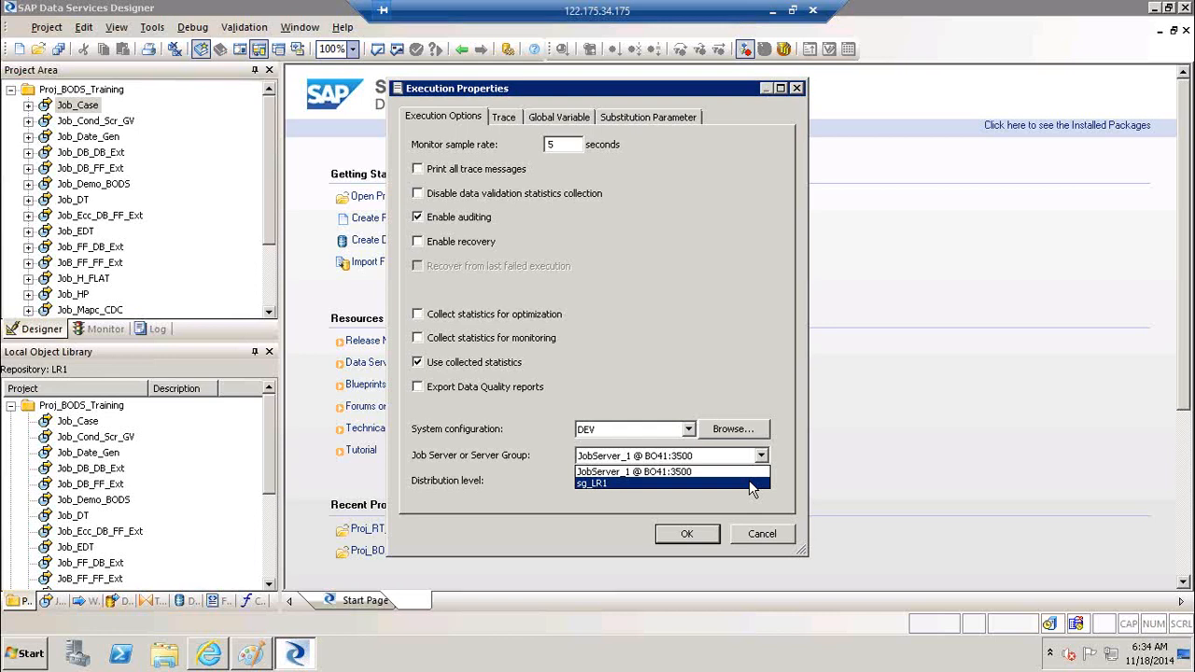
click(775, 540)
Cancel the execution, open Job_Case in the workspace, and return to the Management Console
click(775, 540)
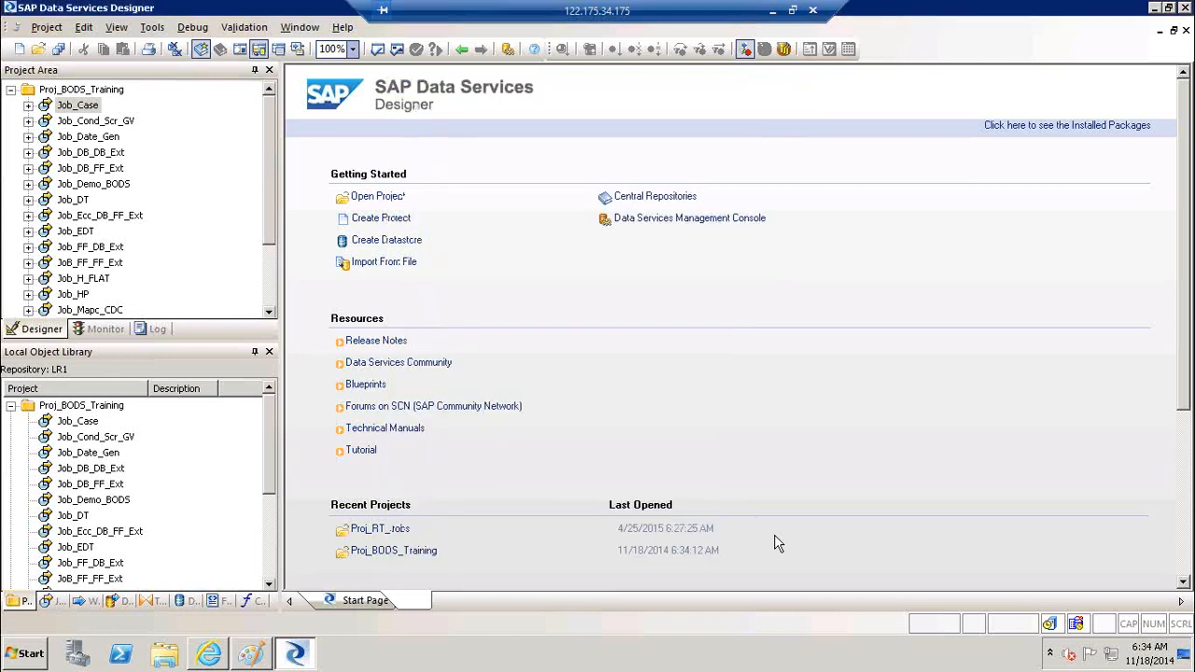
click(78, 105)
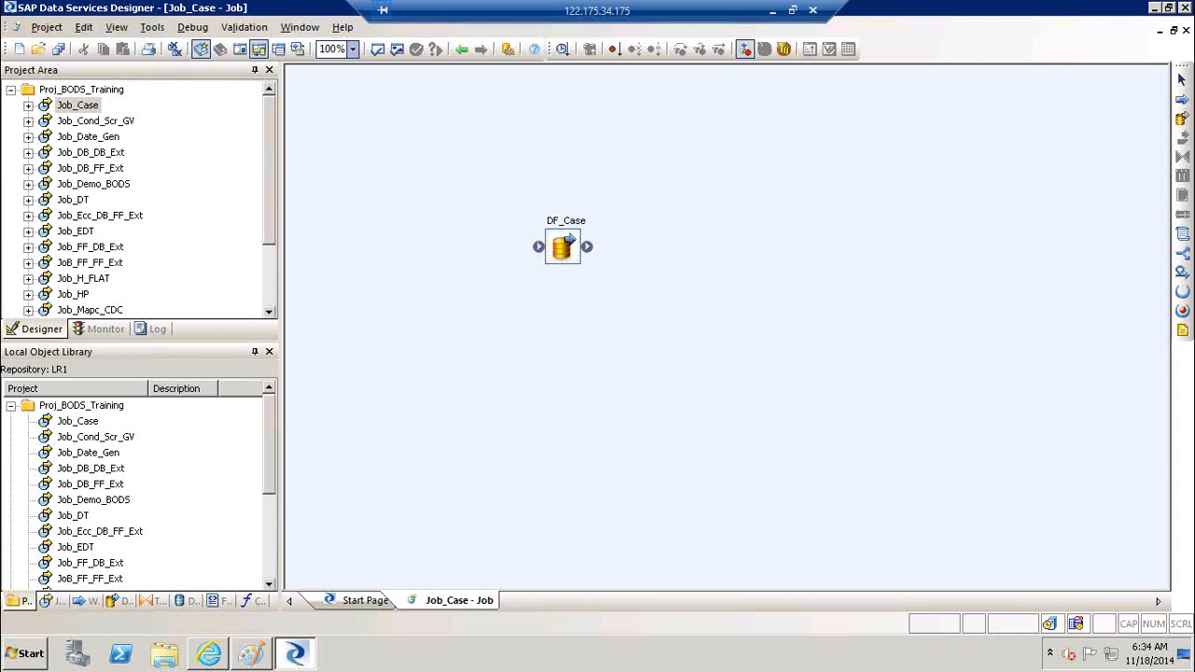
click(222, 657)
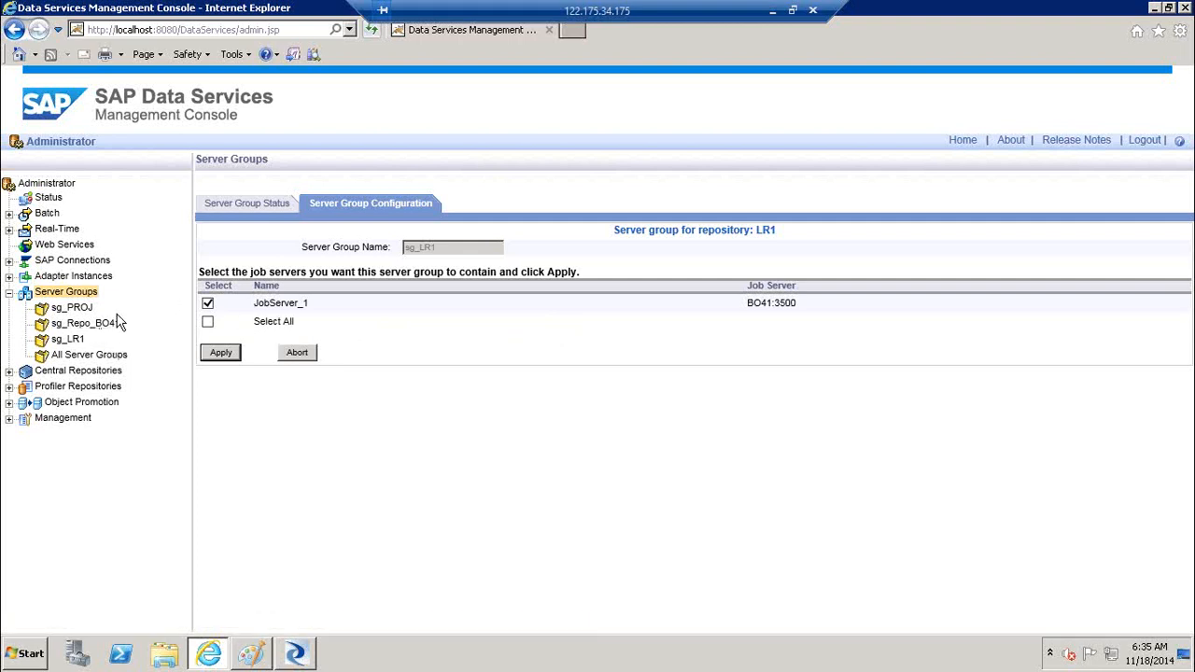
Reopen Job_Case's execution properties, review the job server choices, and cancel without running
click(295, 658)
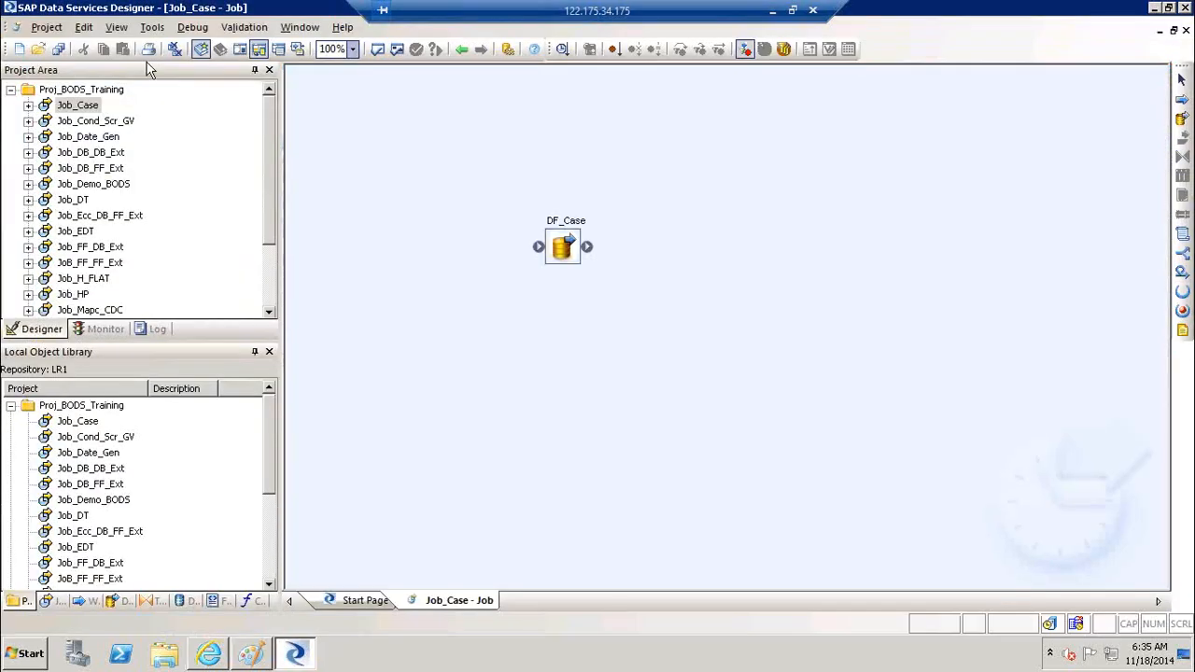
right_click(86, 110)
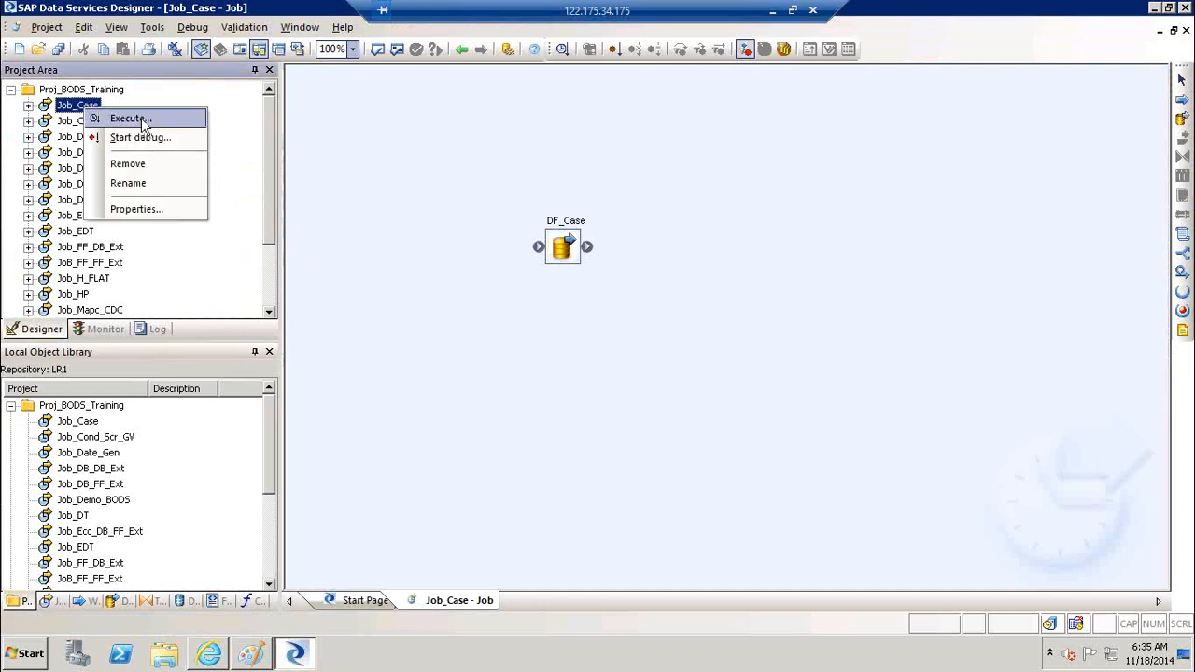
click(138, 118)
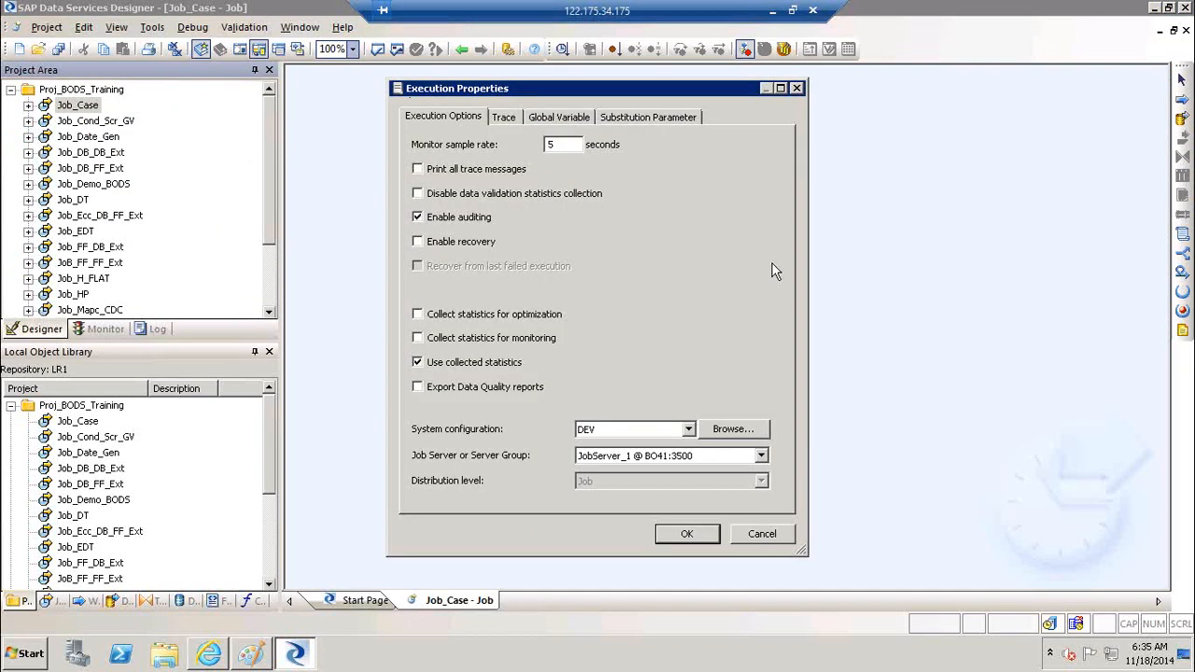
click(644, 457)
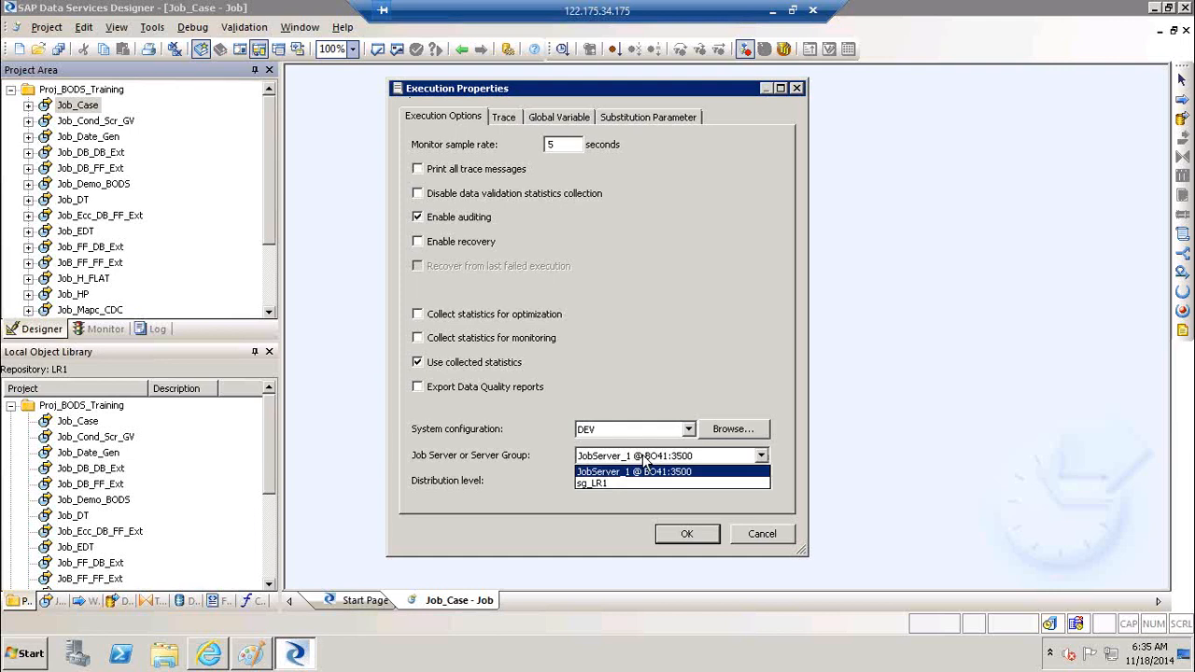
click(780, 541)
click(780, 542)
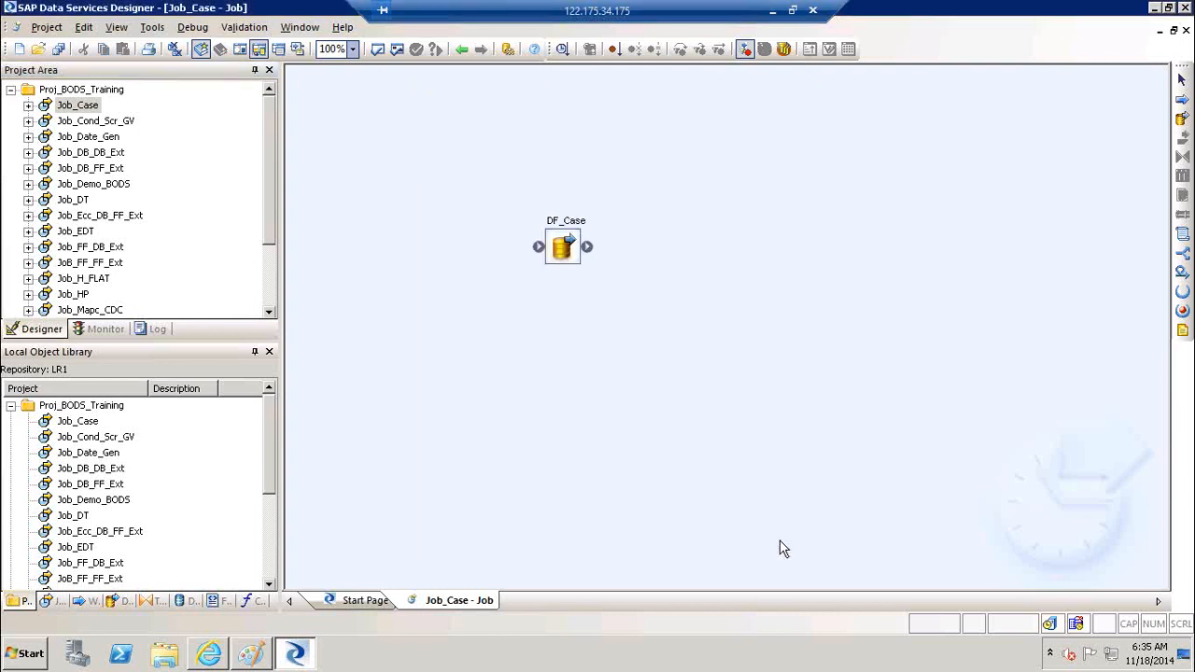
Collapse Server Groups, browse the DEV_CR central repository, and expand Profiler Repositories
click(209, 656)
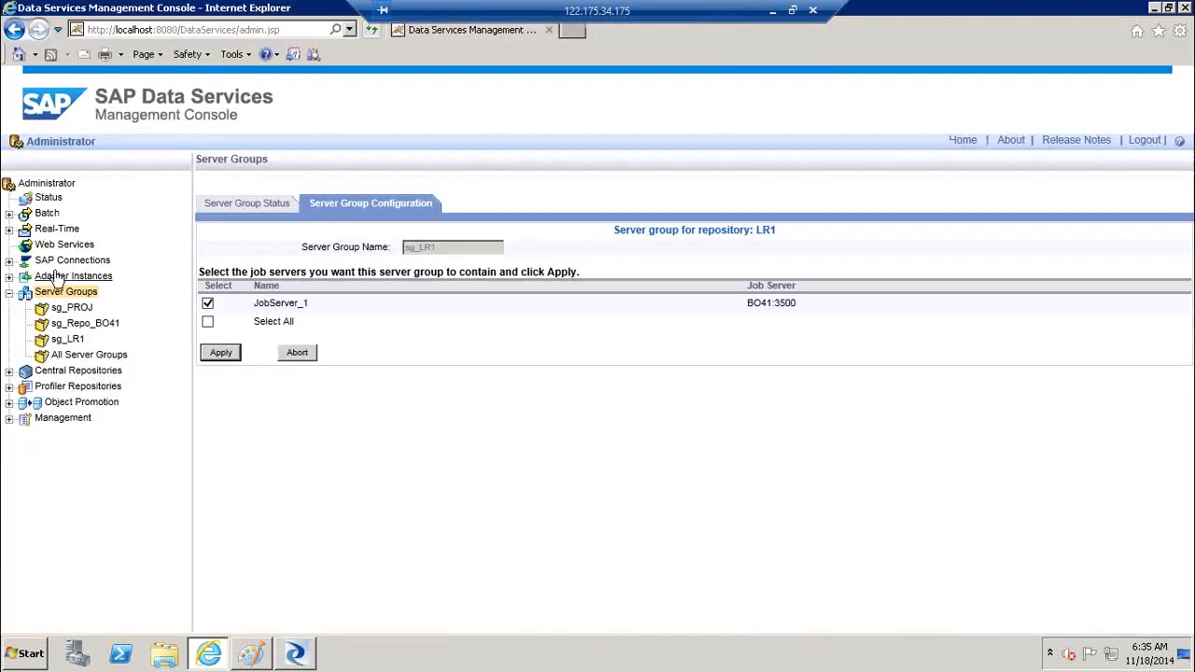
click(8, 293)
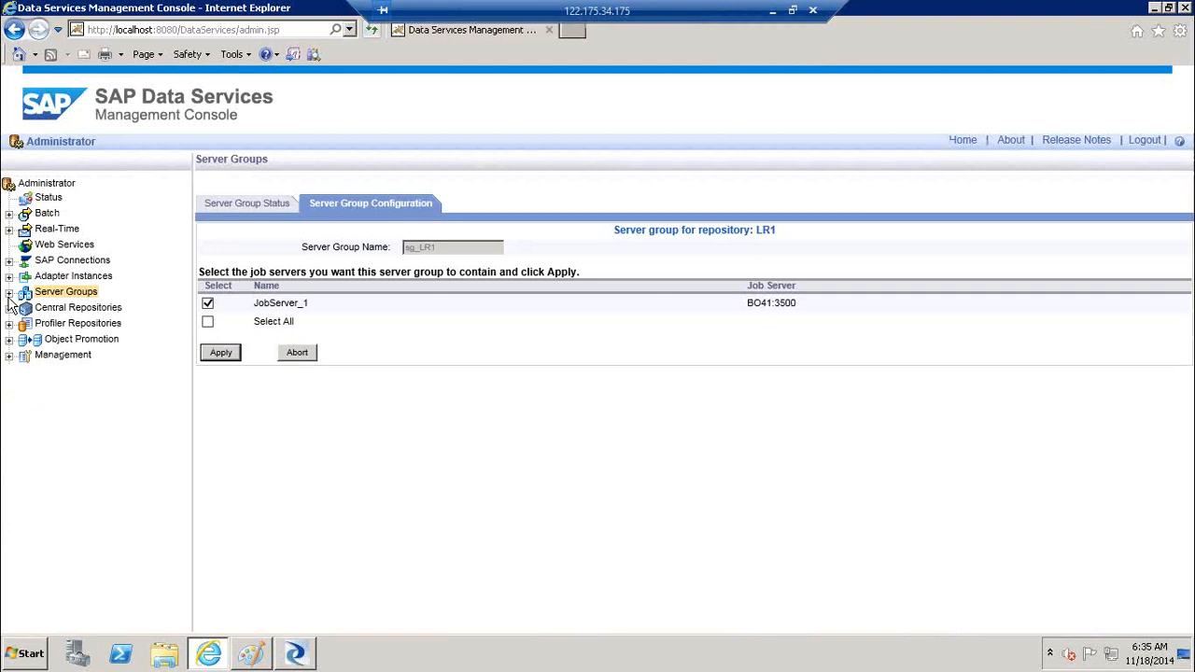
click(8, 309)
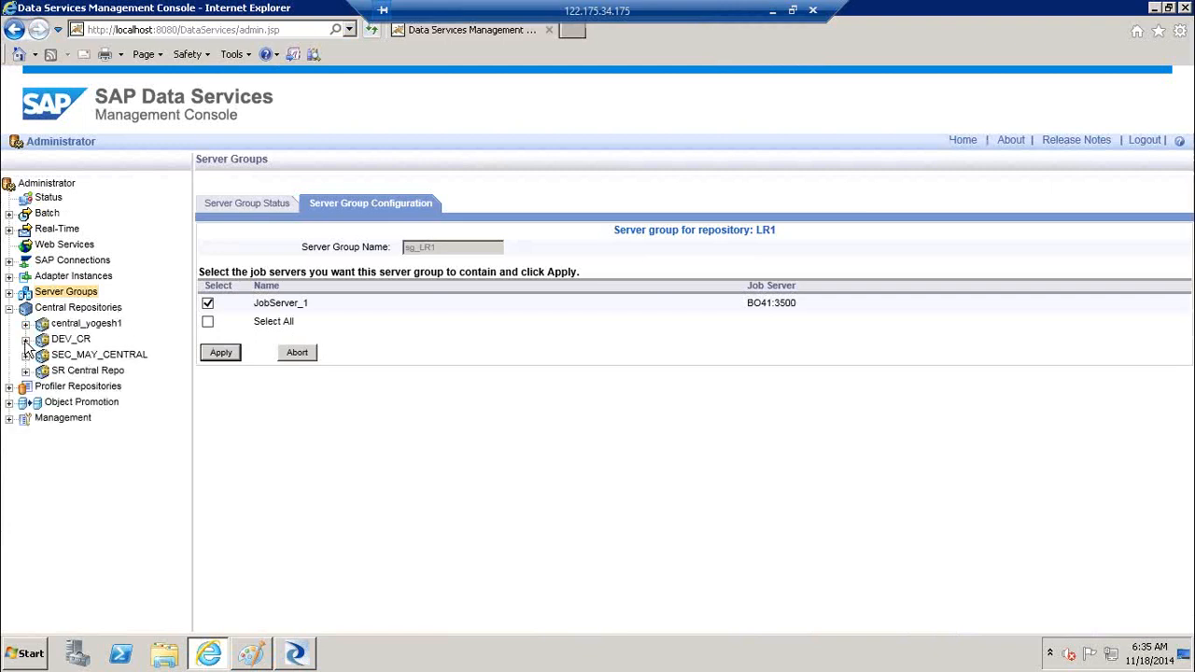
click(26, 340)
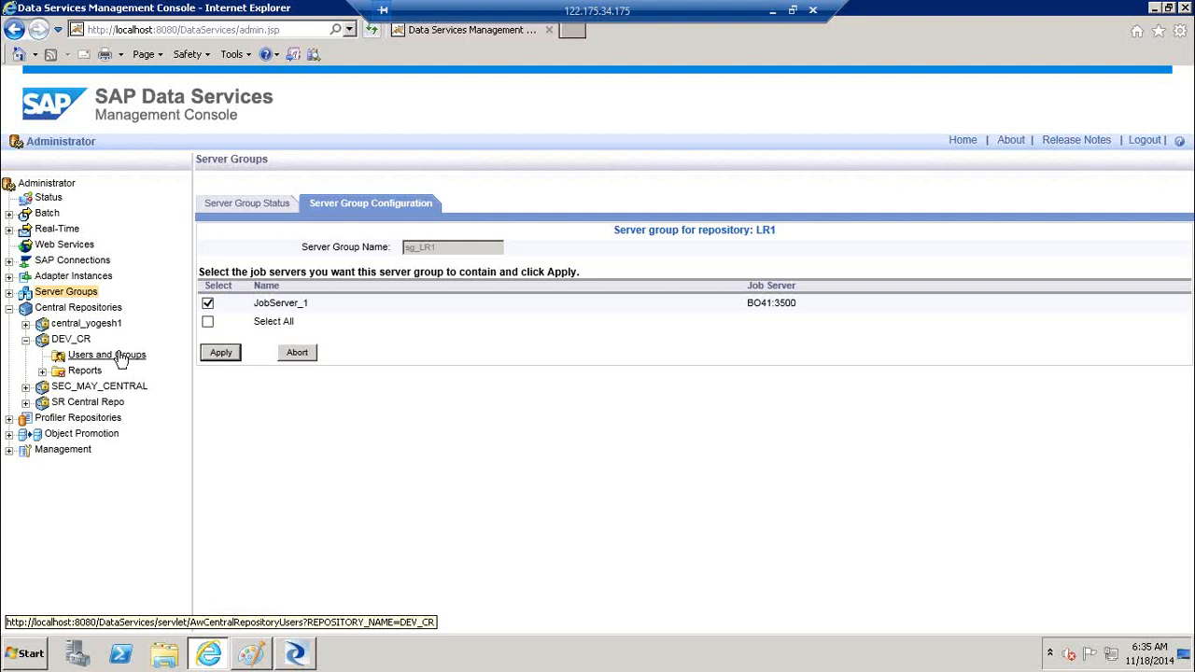
click(26, 339)
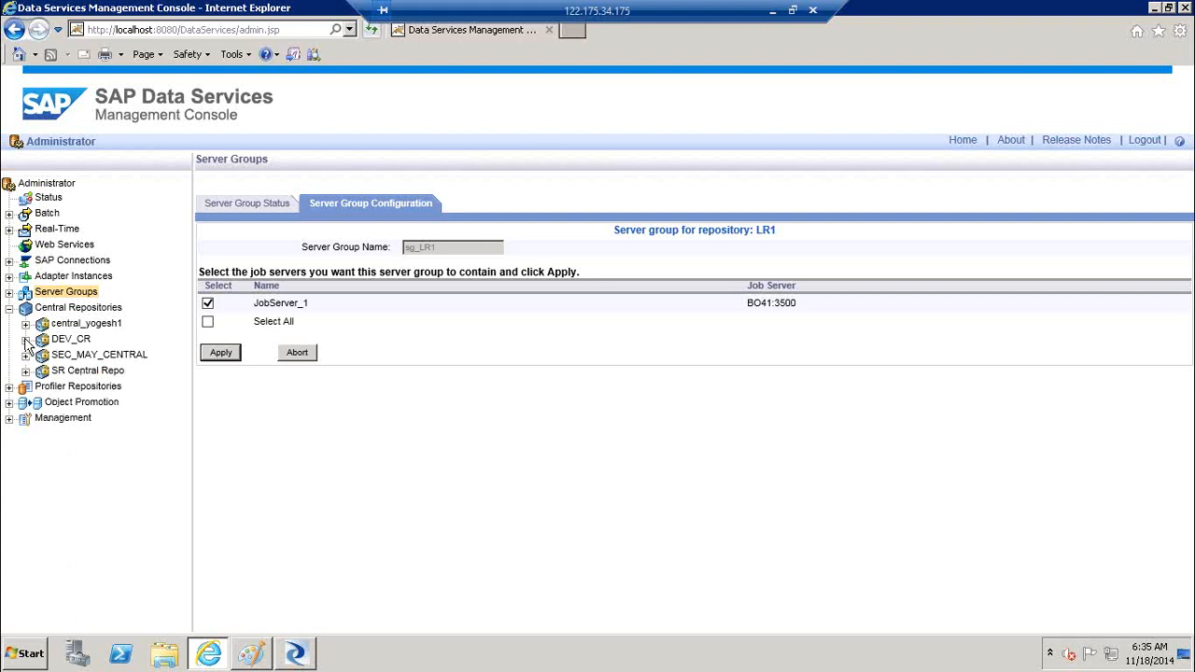
click(8, 386)
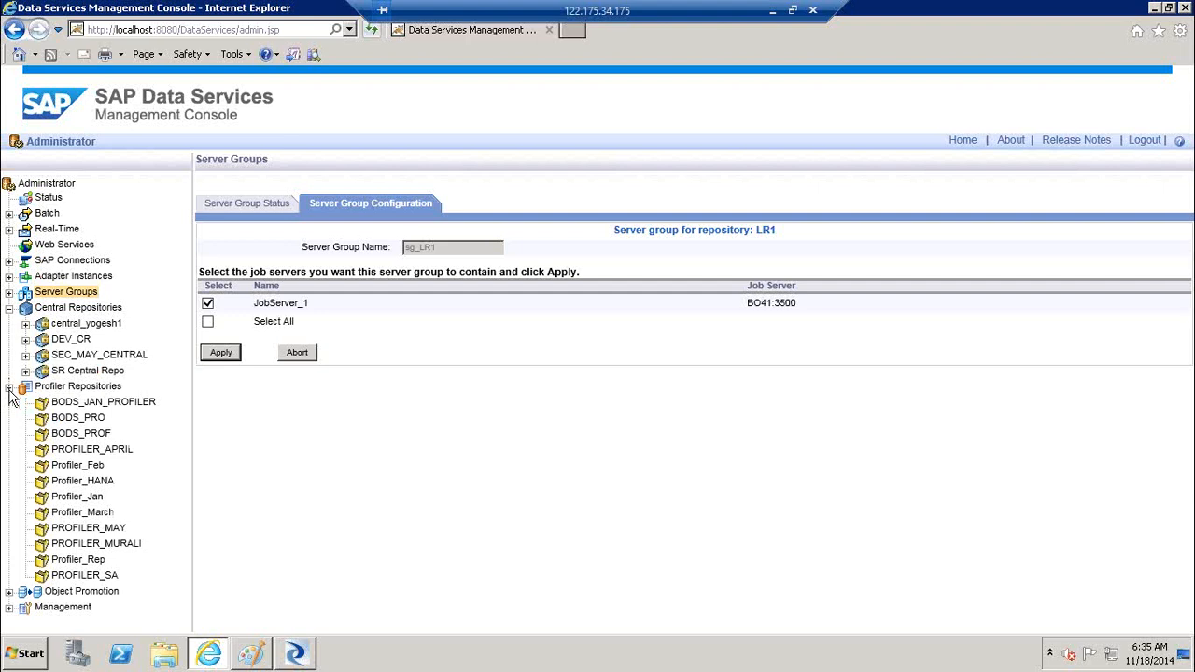
Launch Data Services Repository Manager and set the repository type to Profiler
click(25, 656)
click(108, 583)
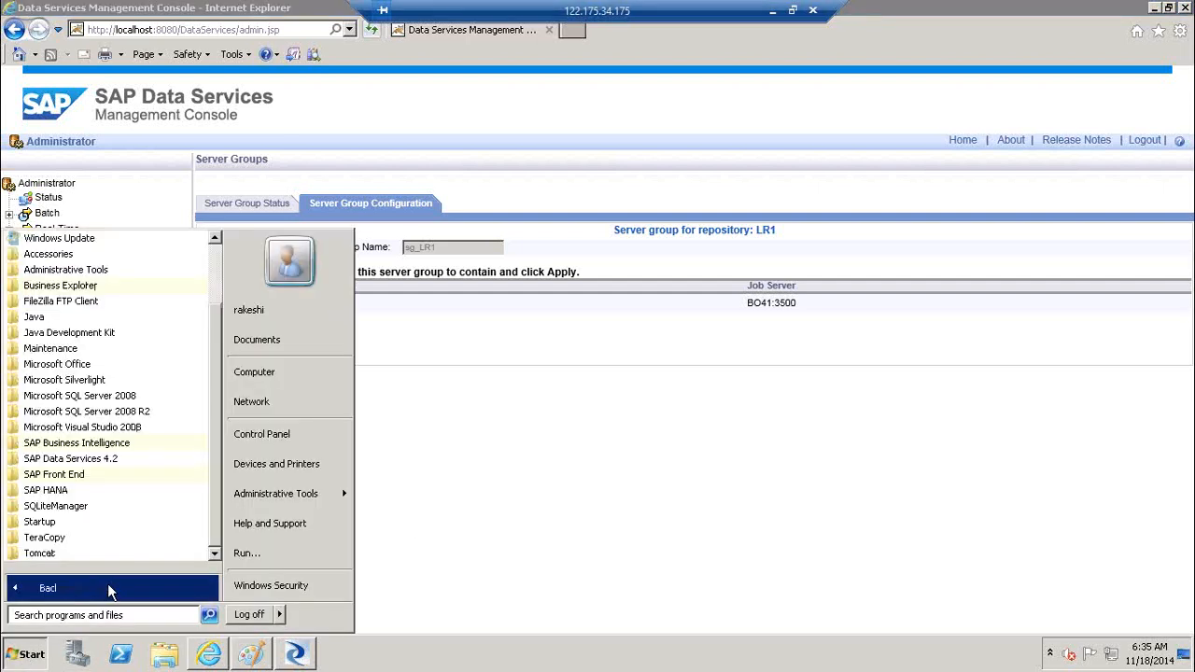
click(130, 458)
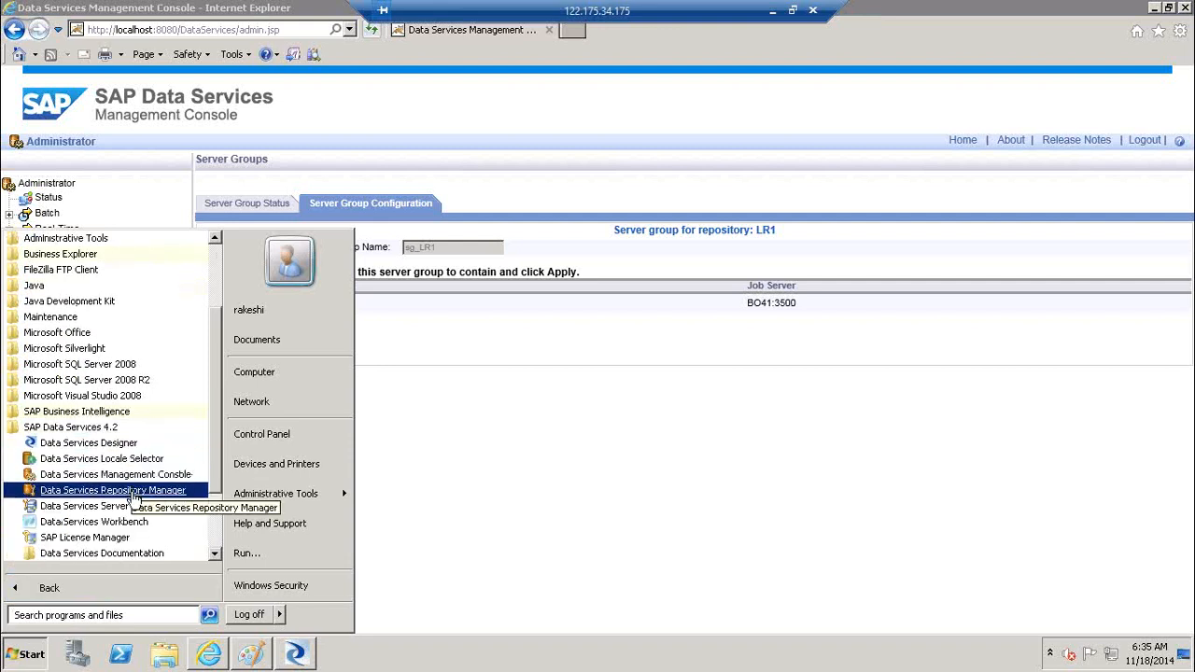
click(132, 498)
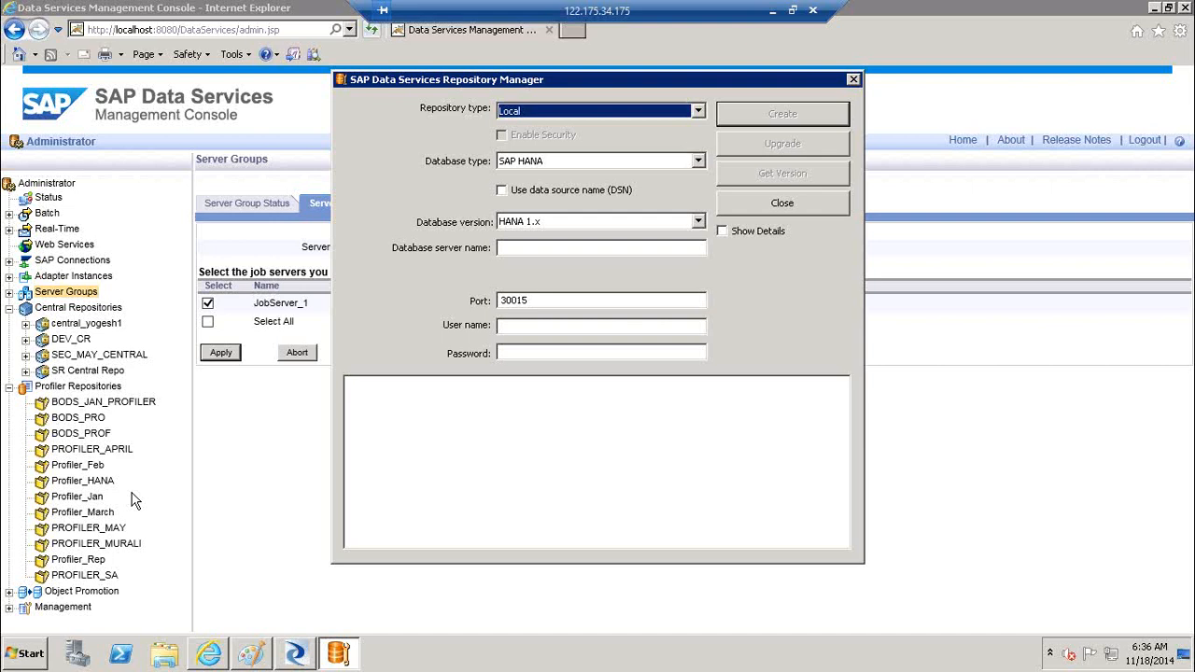
click(585, 106)
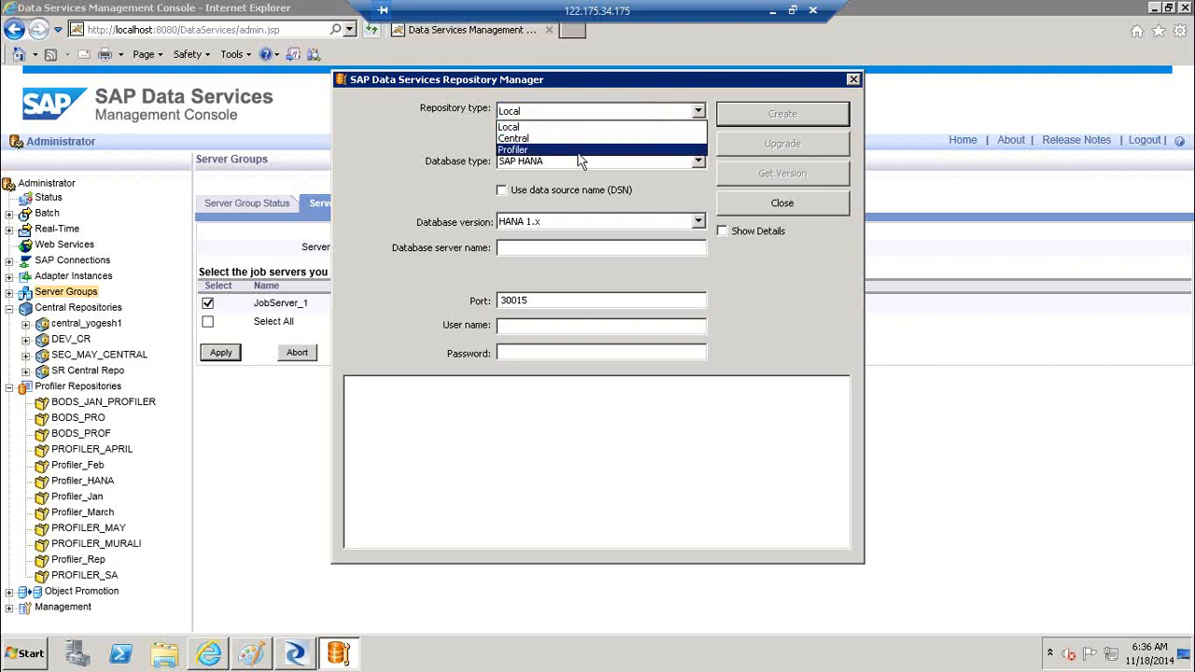
click(579, 152)
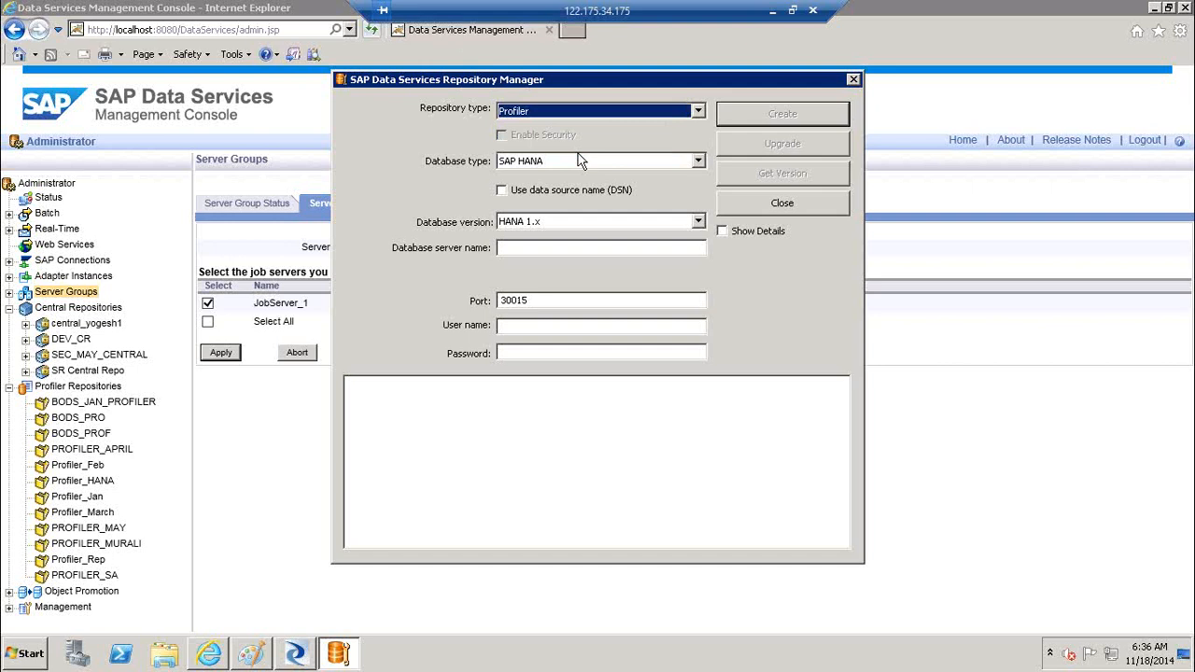
Set the database type to Microsoft SQL Server and move to the database server name field
click(32, 658)
click(103, 597)
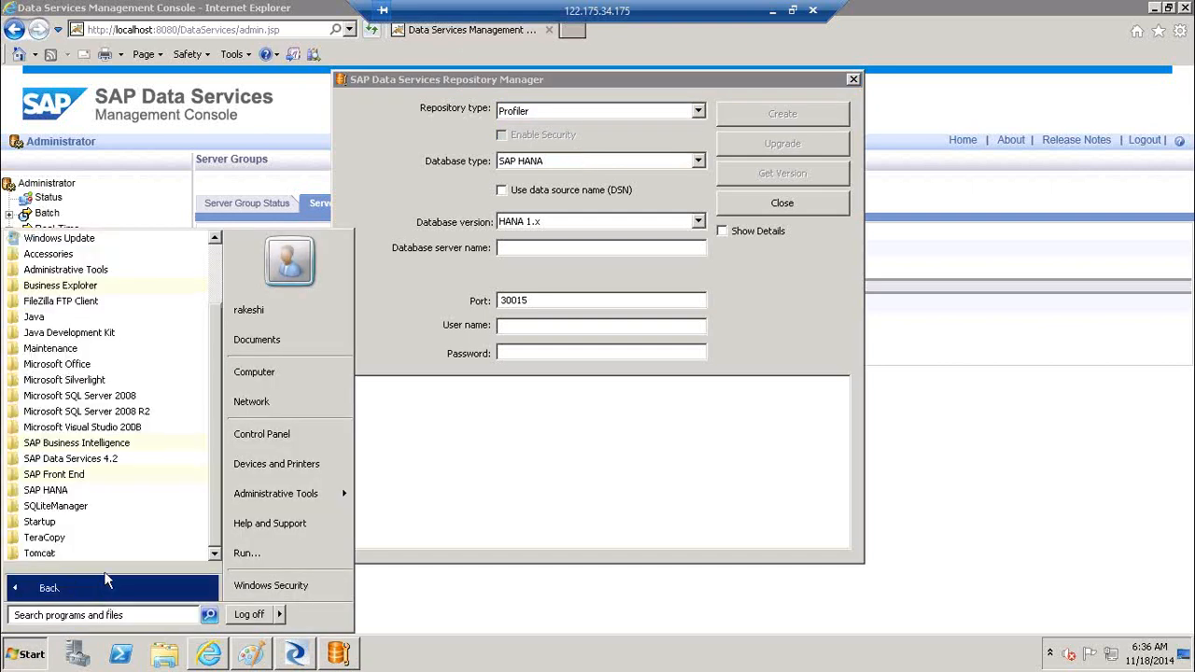
click(135, 462)
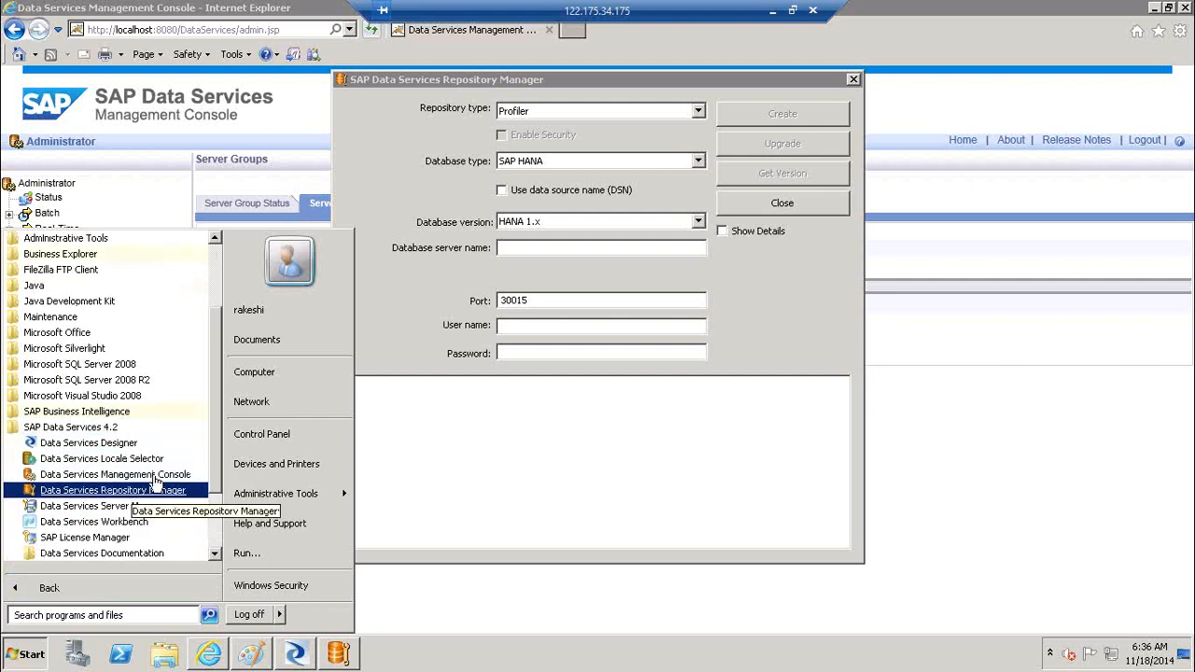
click(590, 460)
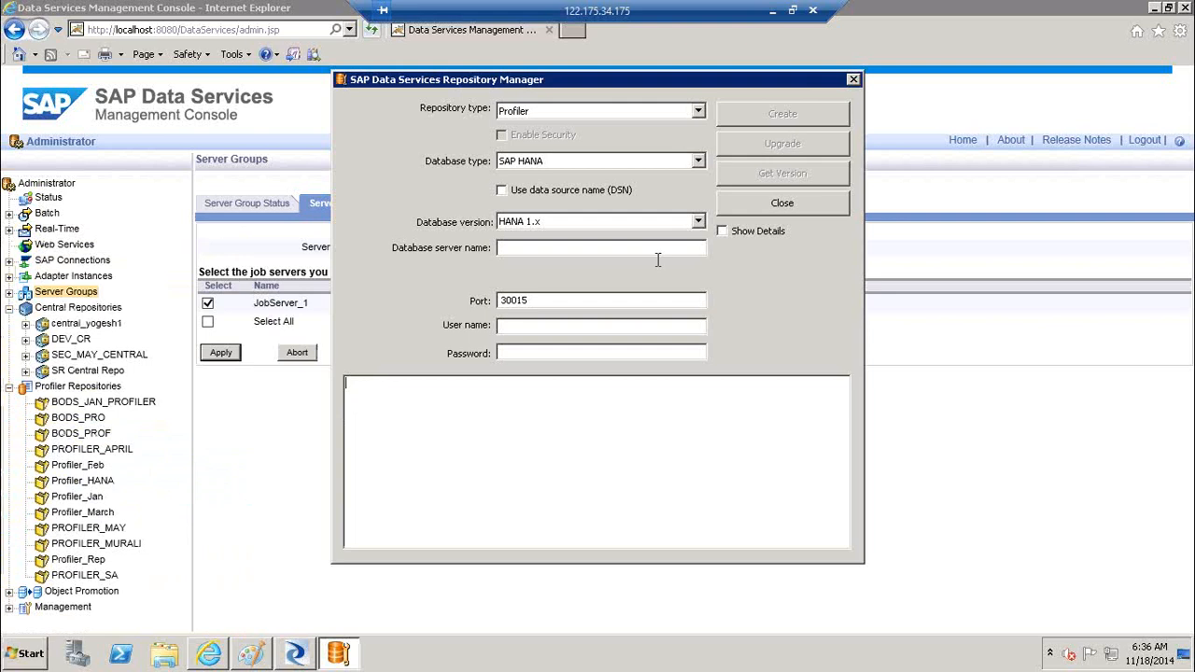
click(697, 163)
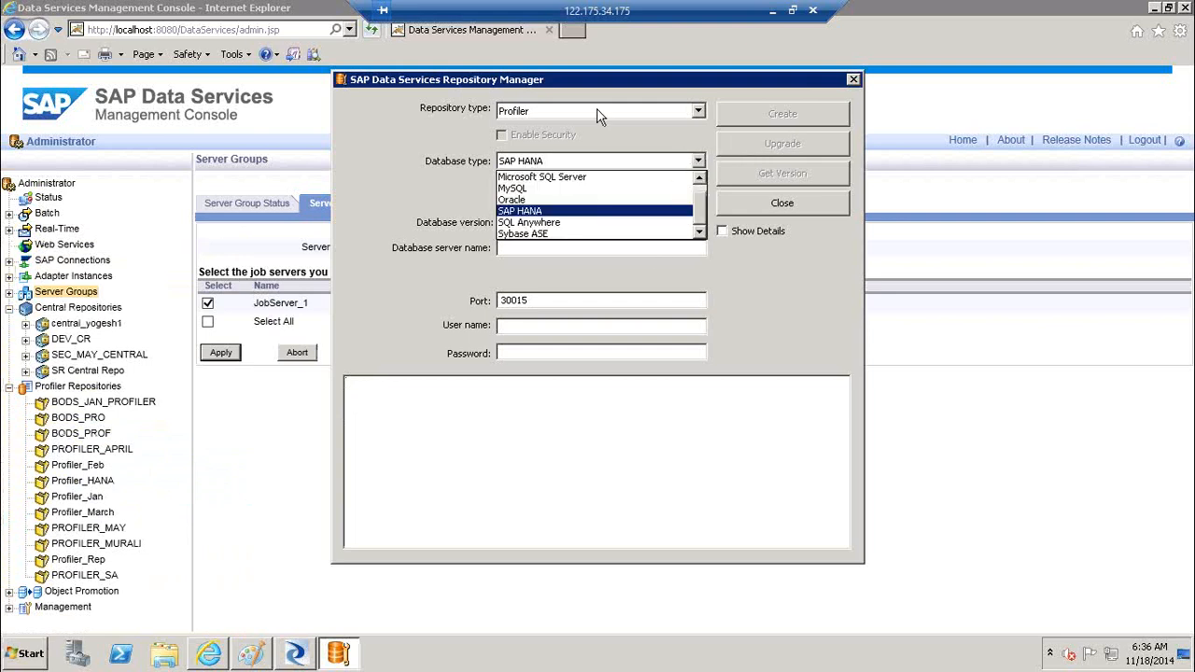
click(565, 177)
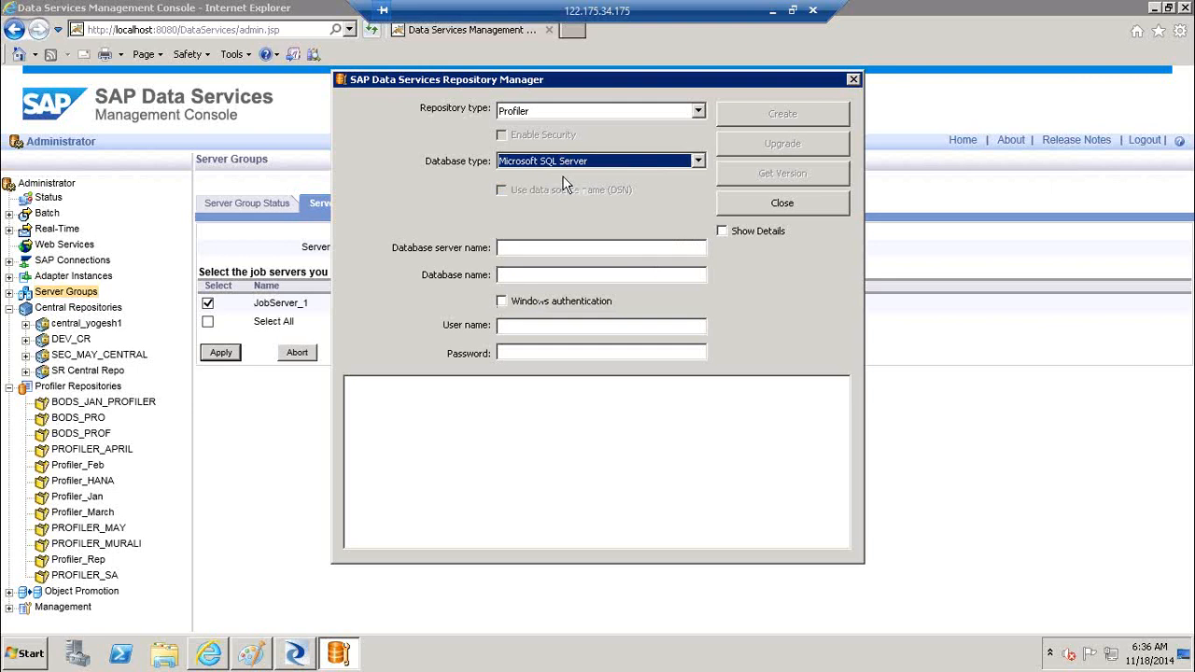
click(517, 248)
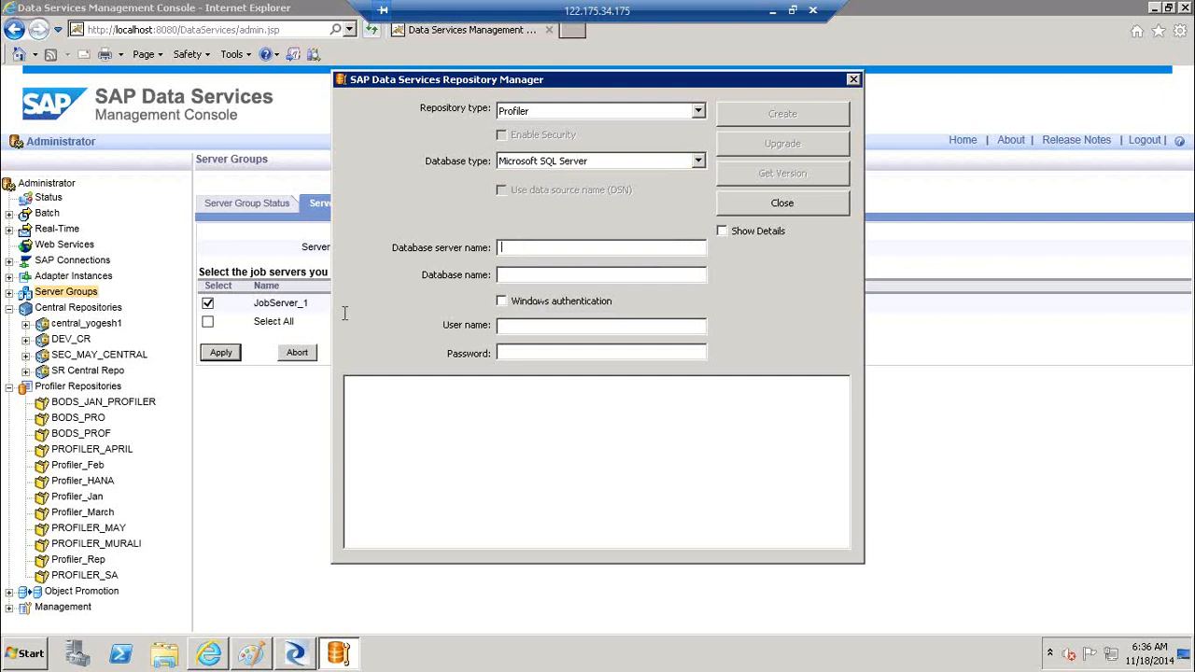
Launch SQL Server Management Studio and connect to the BO41 server with the login password
click(31, 656)
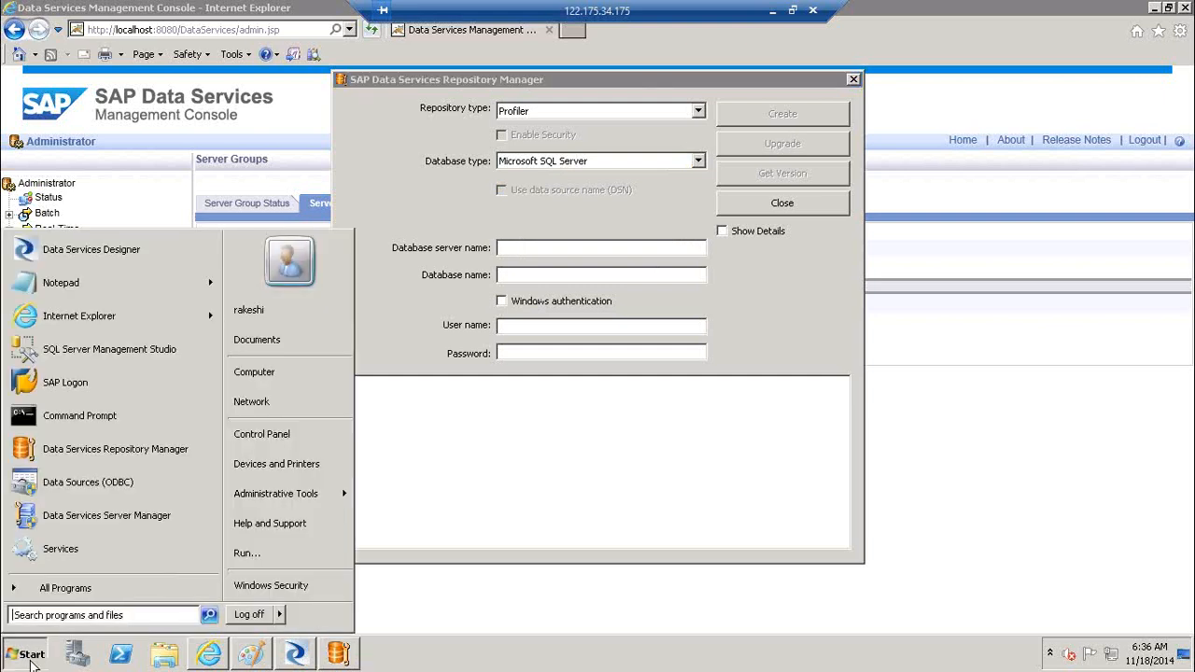
click(65, 589)
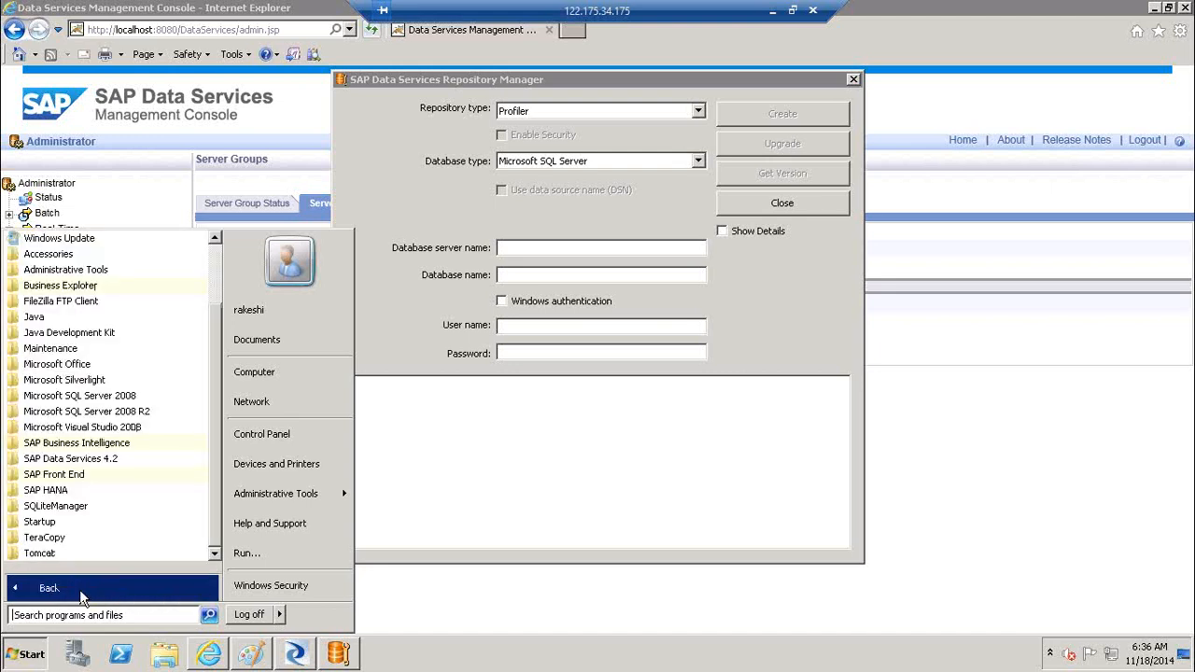
click(142, 411)
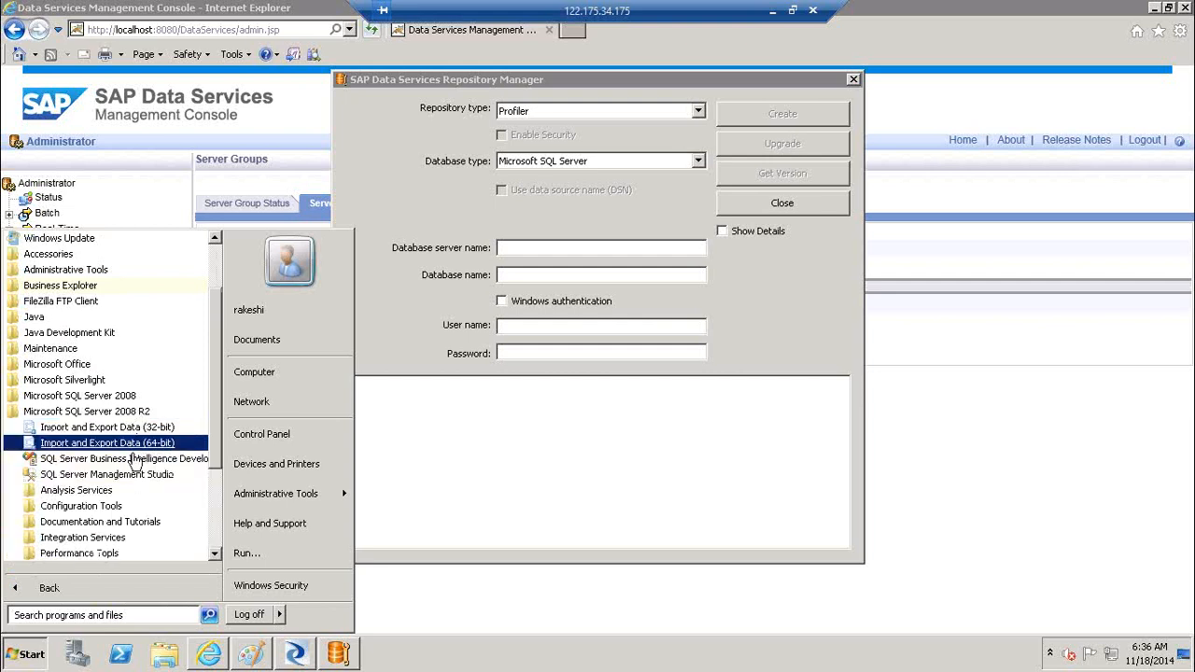
click(106, 475)
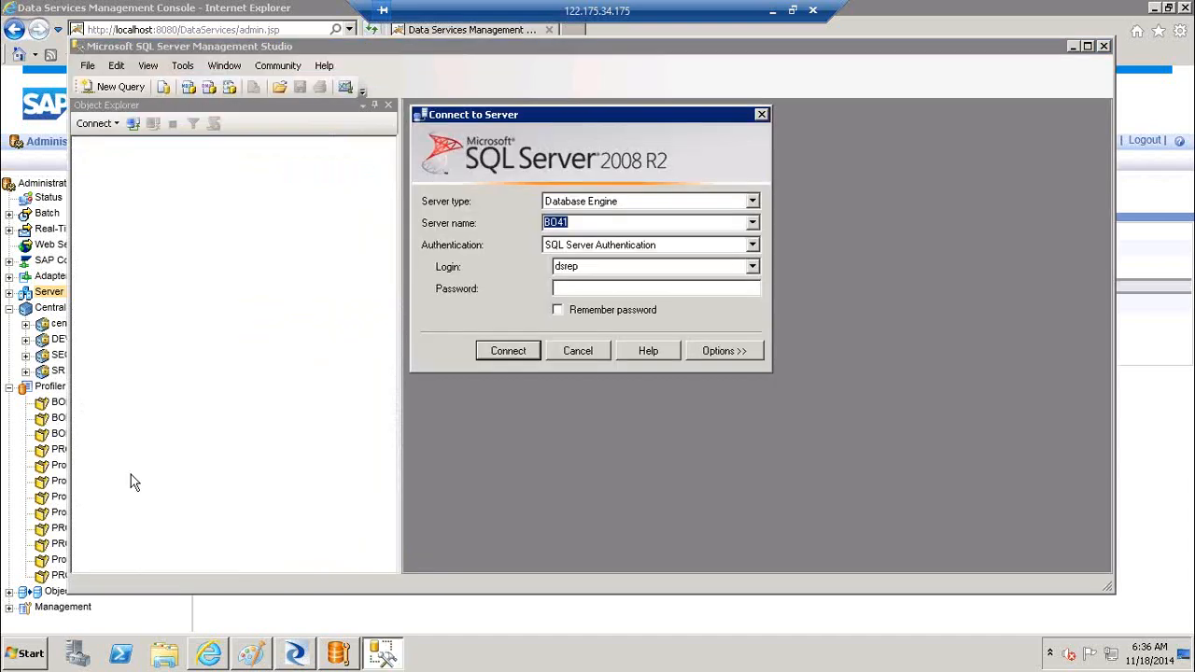
click(613, 292)
text(*****)
key(Return)
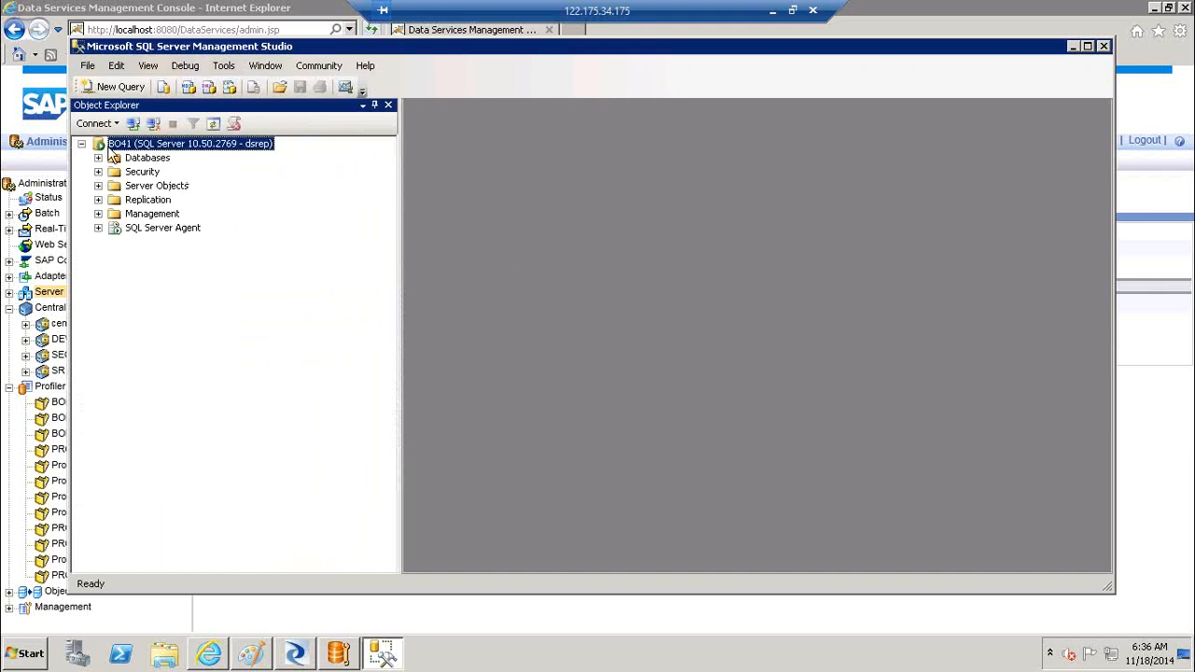
Create a new database named DB_PROF under Databases
click(98, 158)
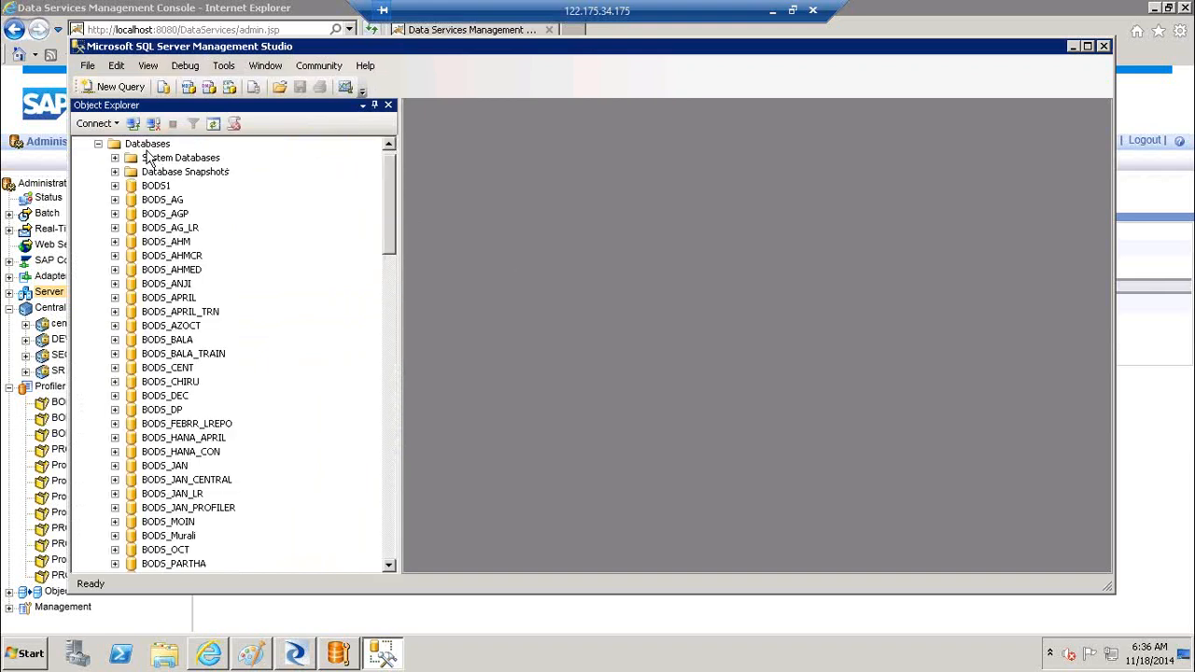
right_click(171, 146)
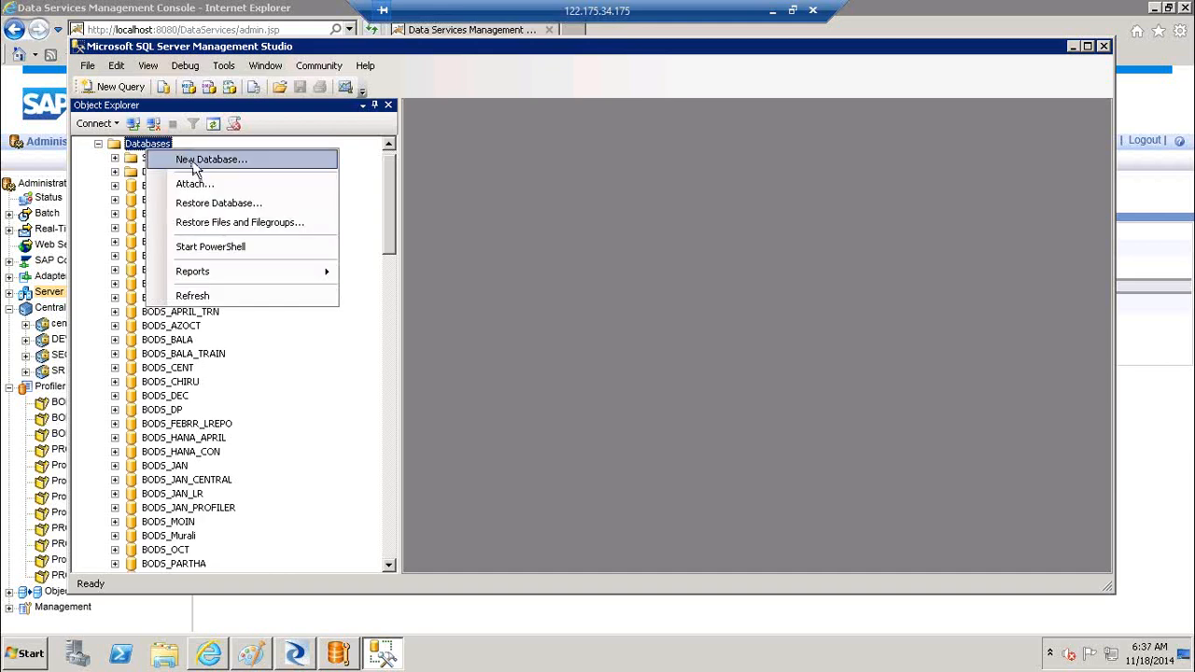
click(195, 161)
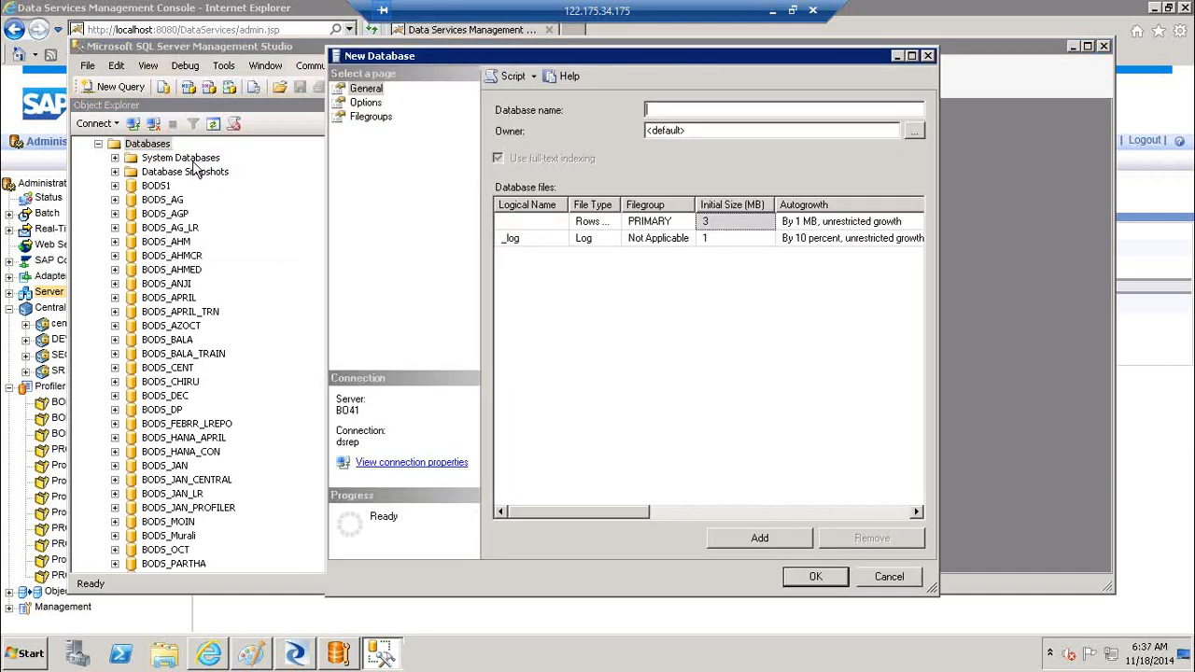
text(DB_PROF)
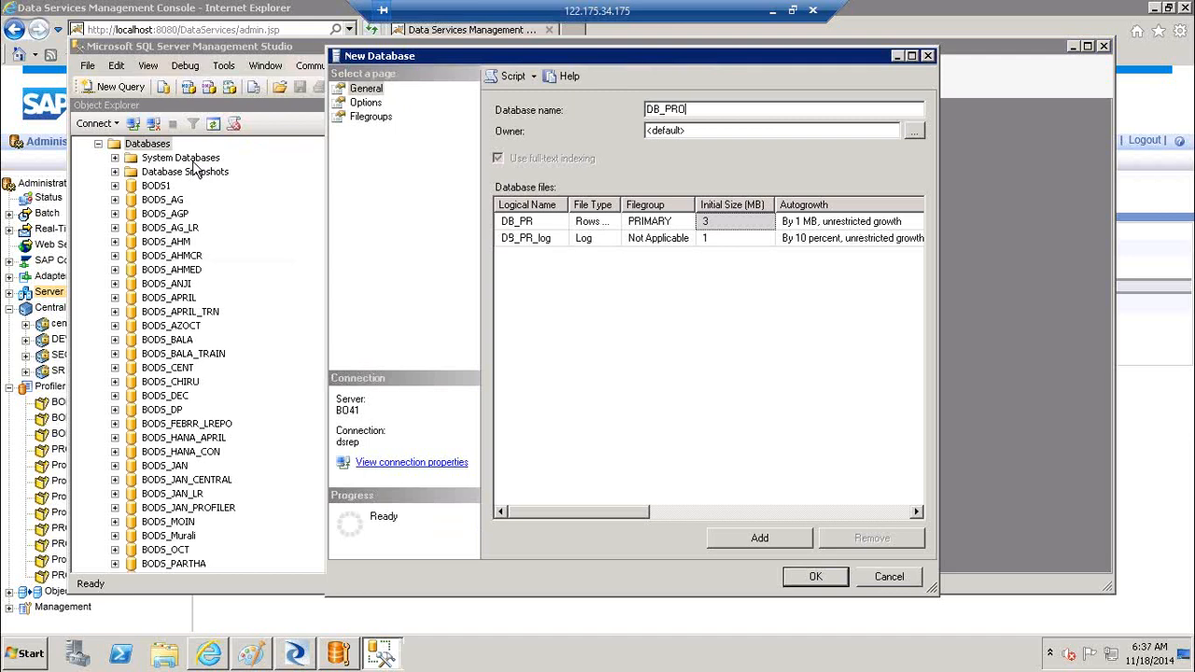
click(817, 579)
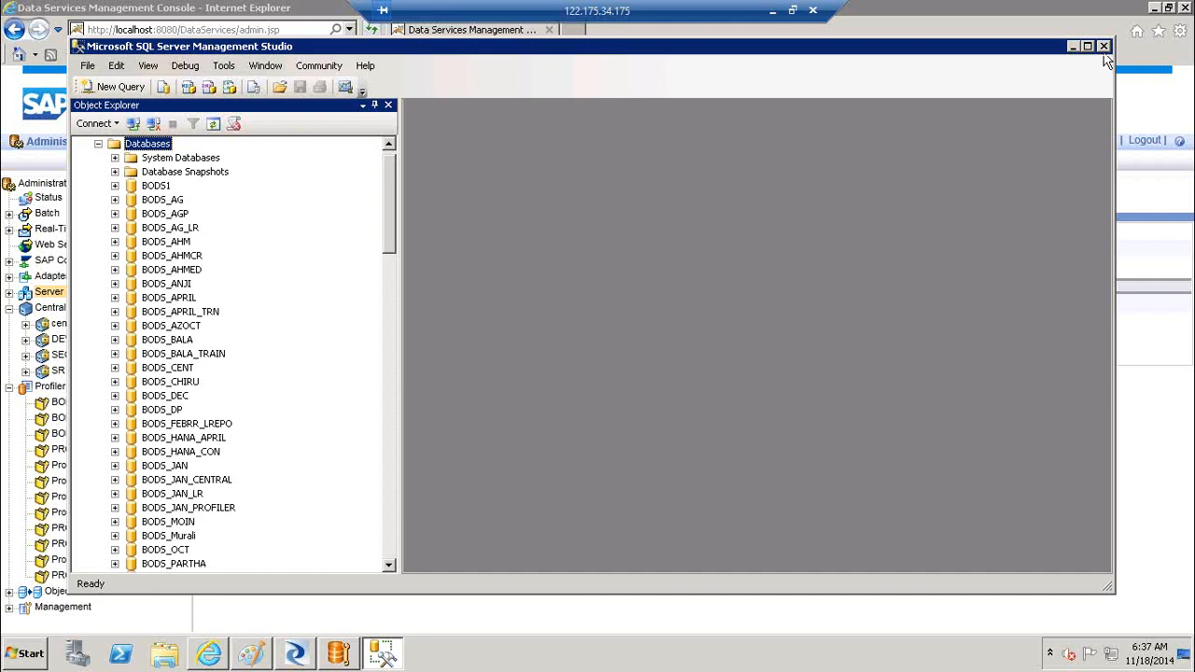
Close SSMS and create the Profiler repository in database DB_PROF on server BO41
click(1102, 47)
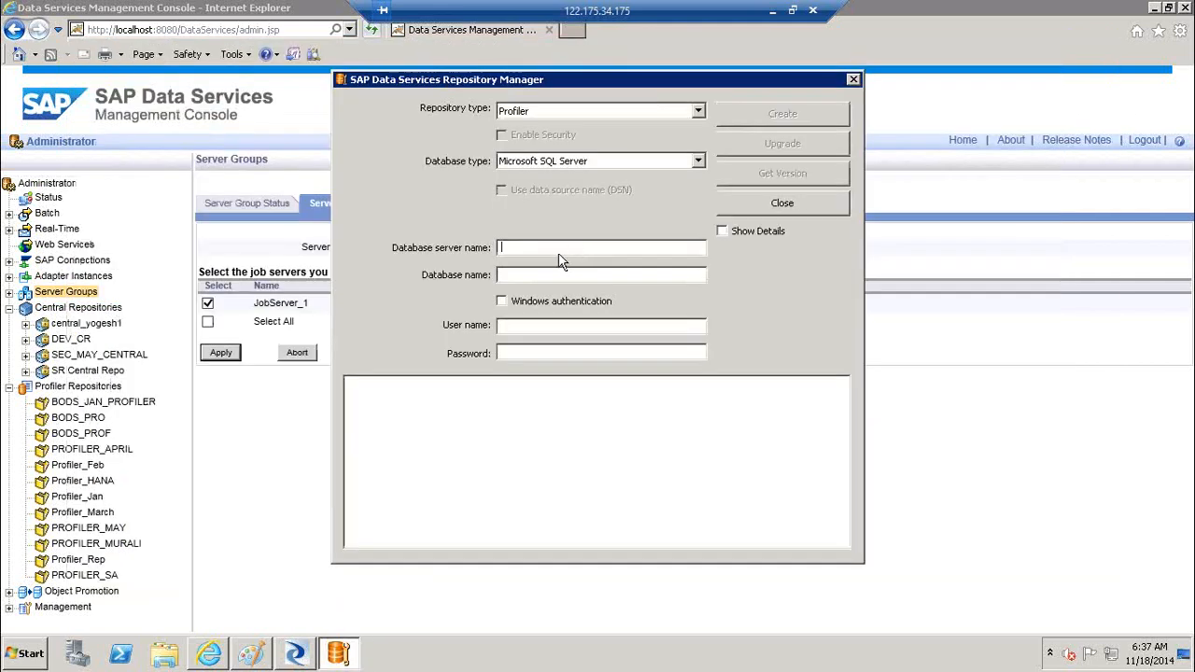
text(BO41)
key(Tab)
text(CB)
text(_PROF)
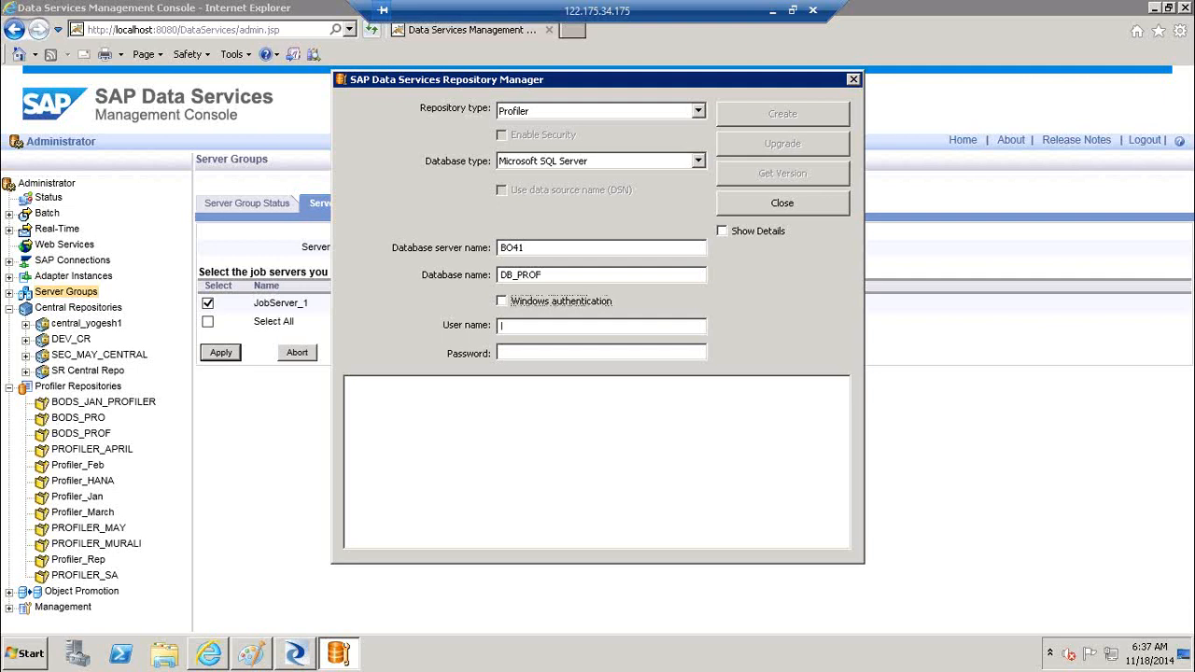
text(dsre)
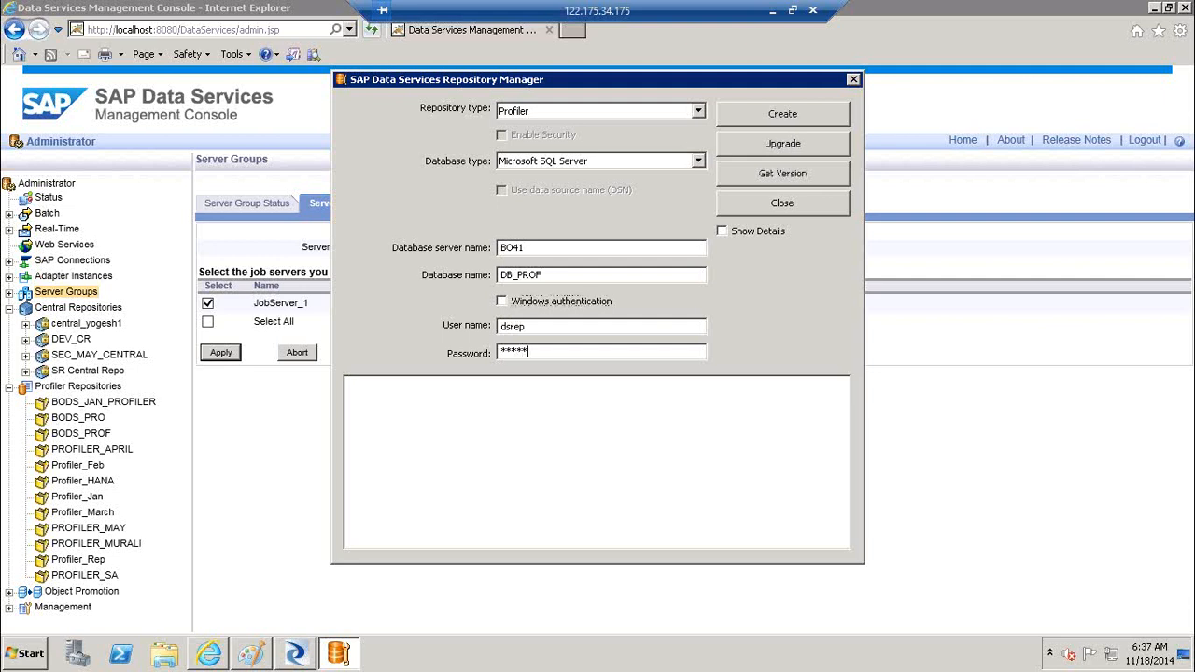
click(815, 182)
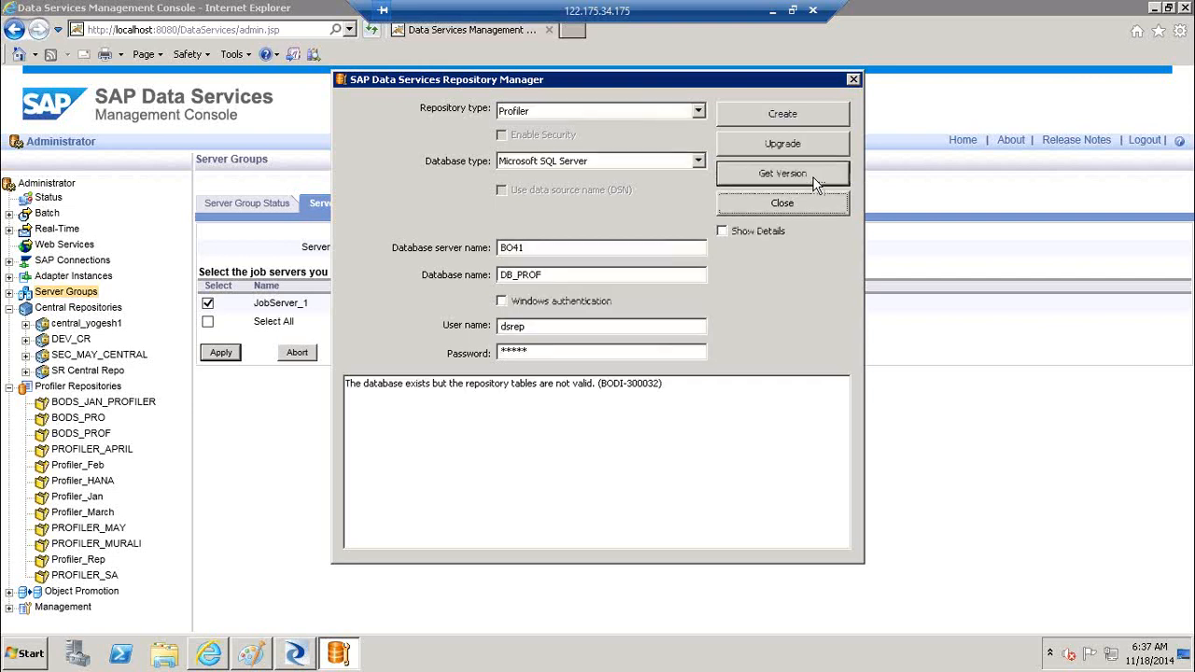
click(795, 114)
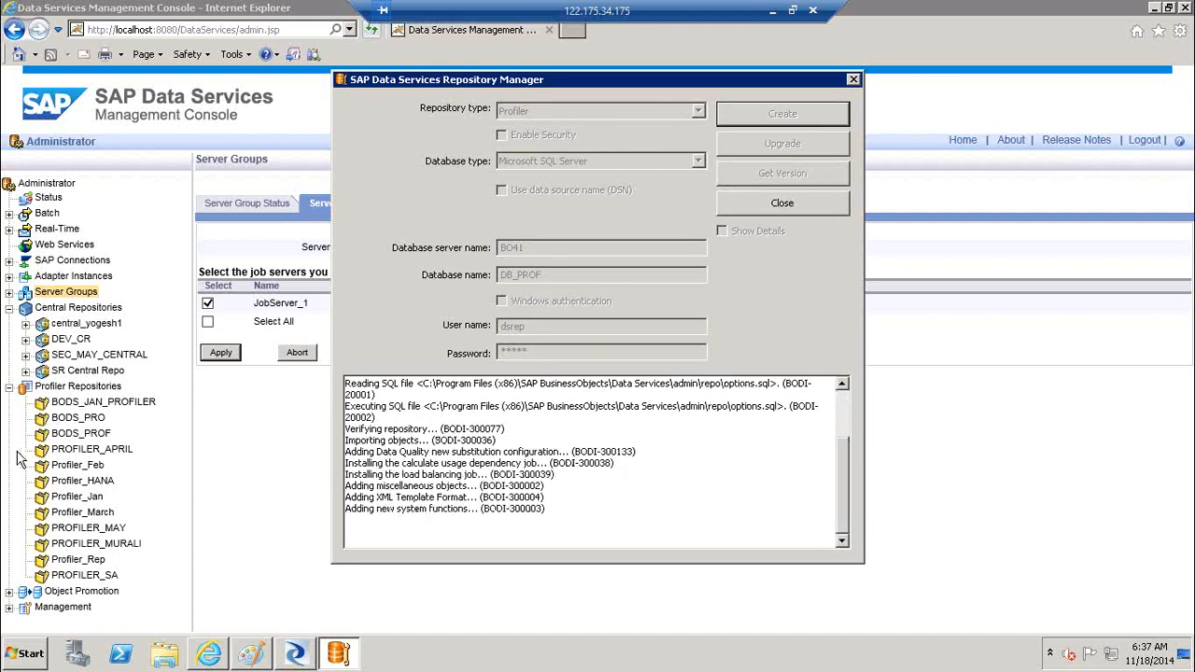
Expand the SAP Business Intelligence group under Start > All Programs
click(30, 655)
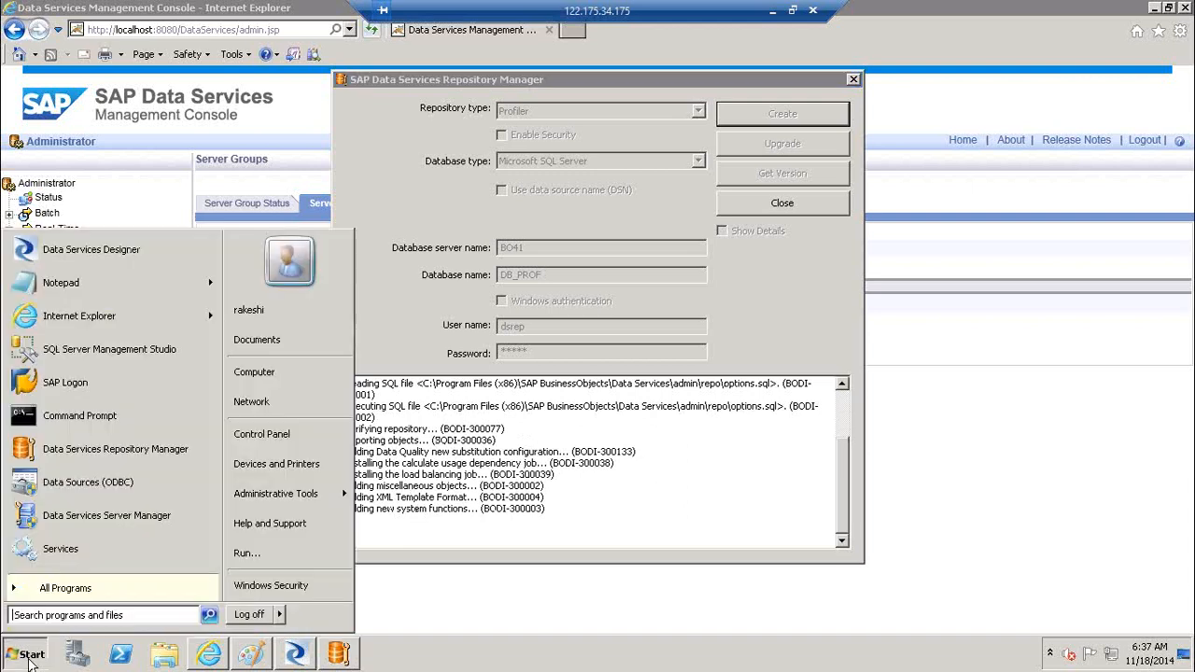
click(78, 597)
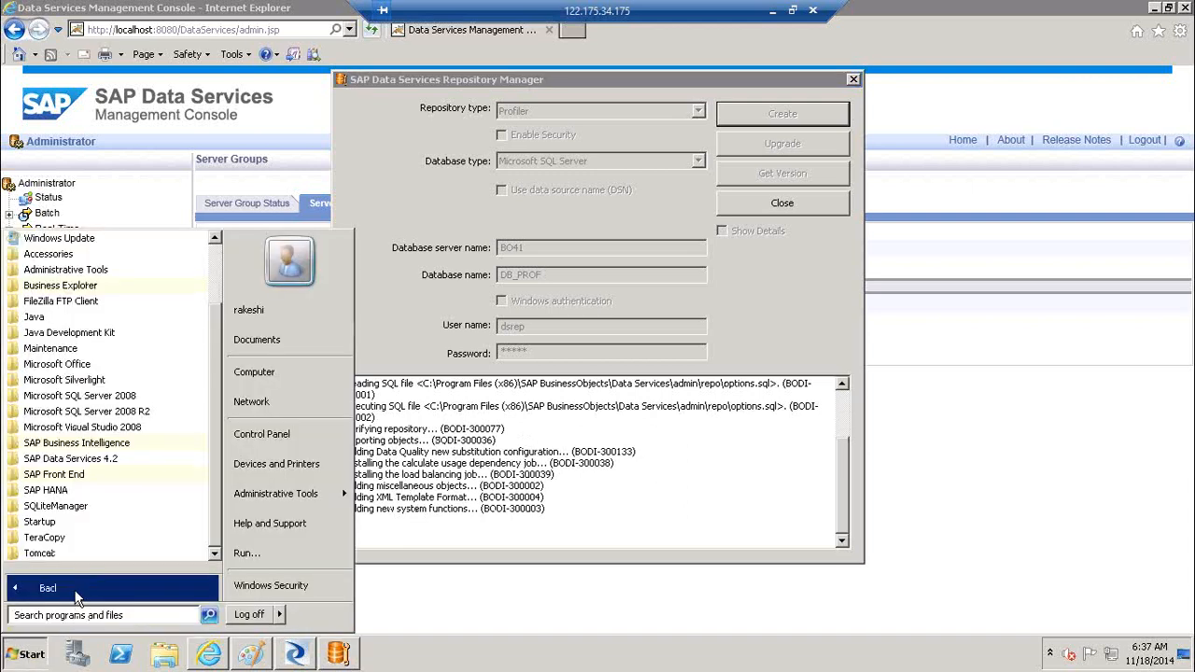
click(123, 444)
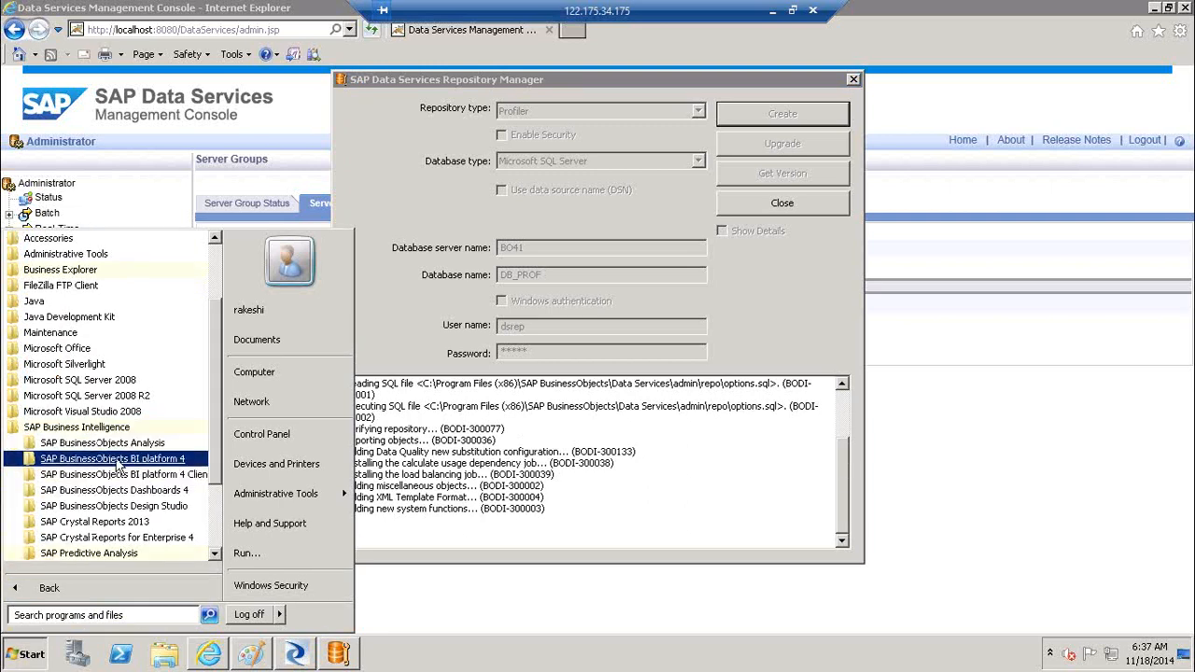
Launch the Central Management Console from BI platform 4 and log on with the account password
click(112, 458)
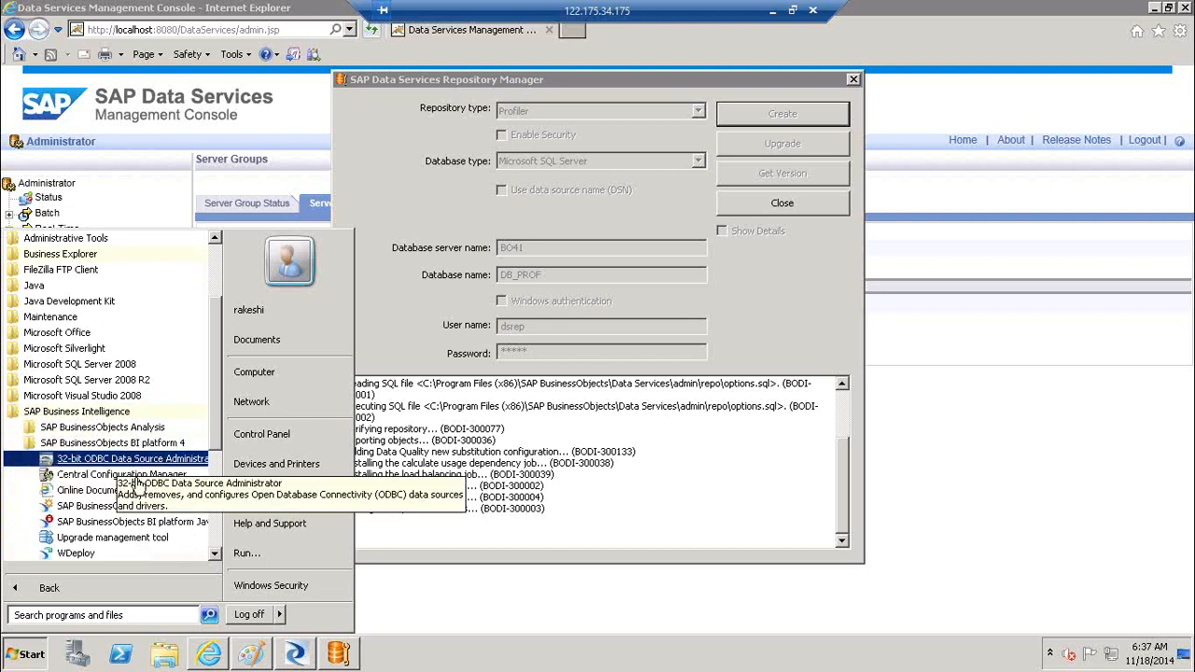
click(147, 508)
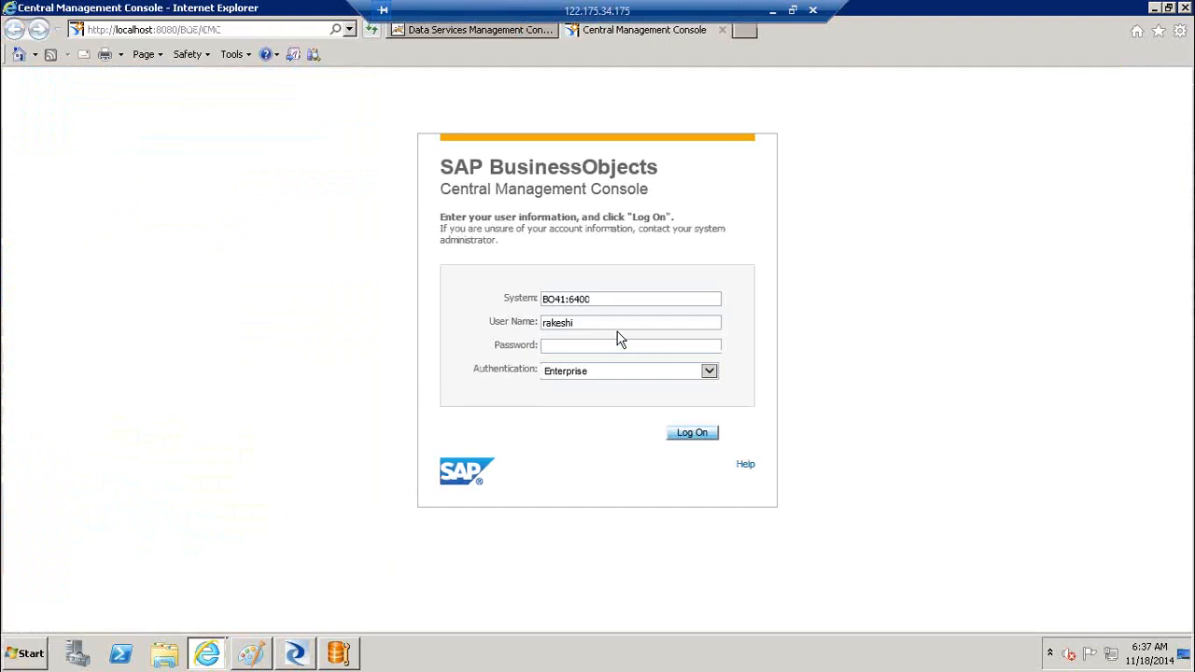
text(******)
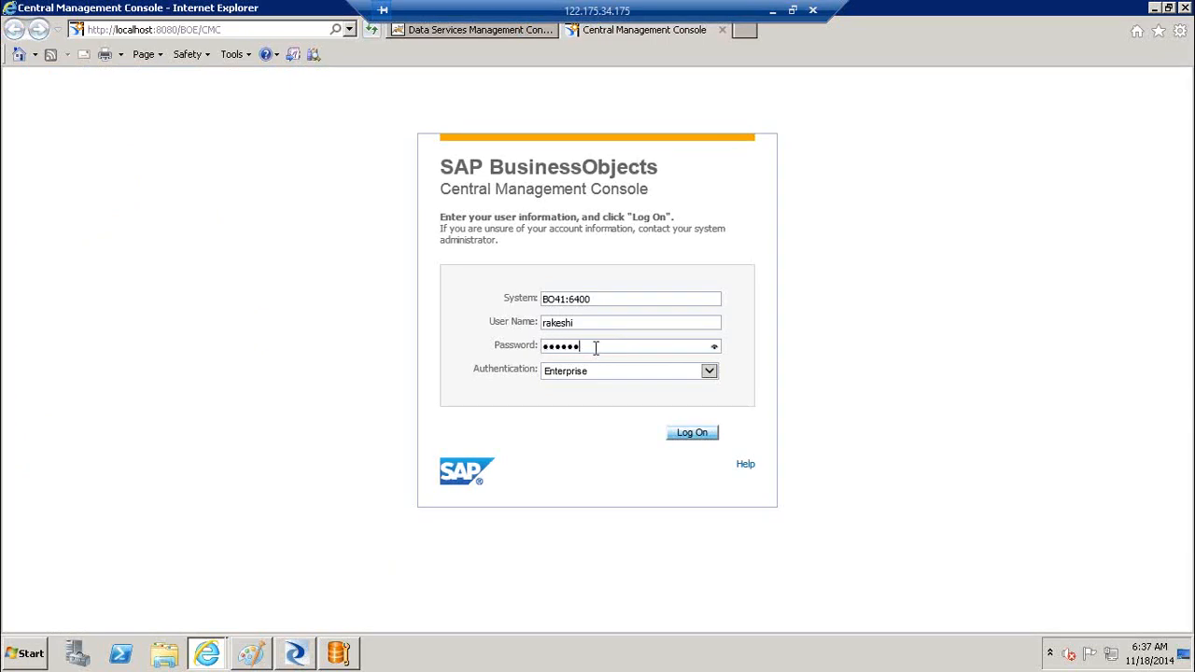
text(*)
key(Return)
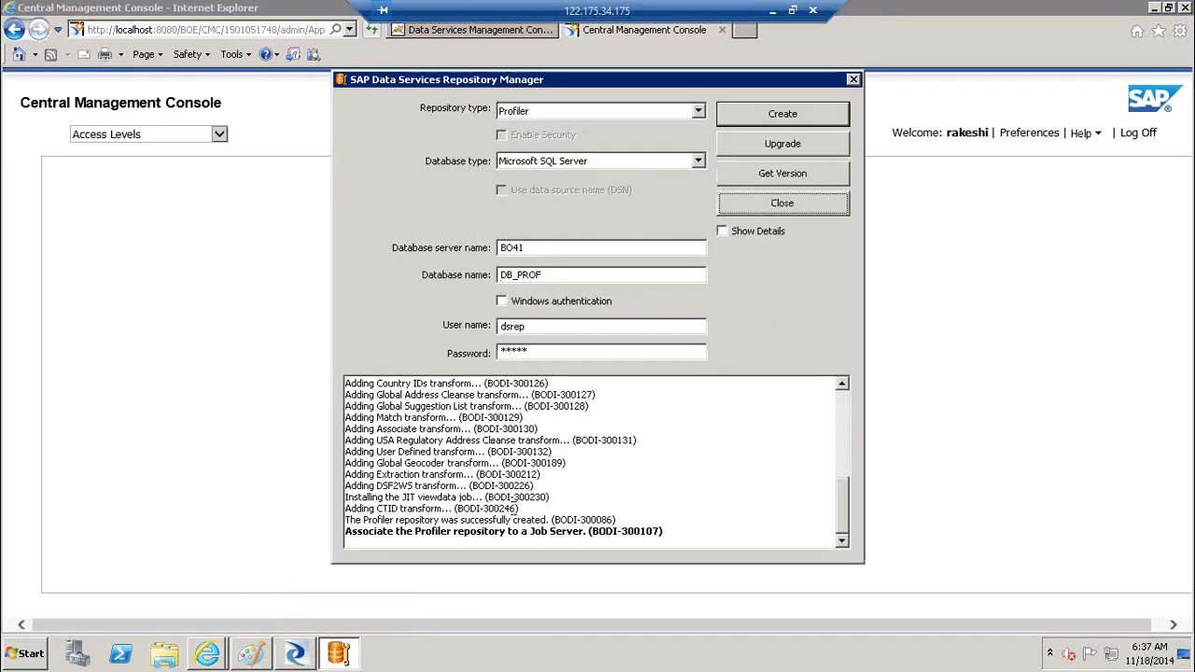
Close the Repository Manager after its success message and dismiss the blocked-content notice
drag(377, 532, 592, 532)
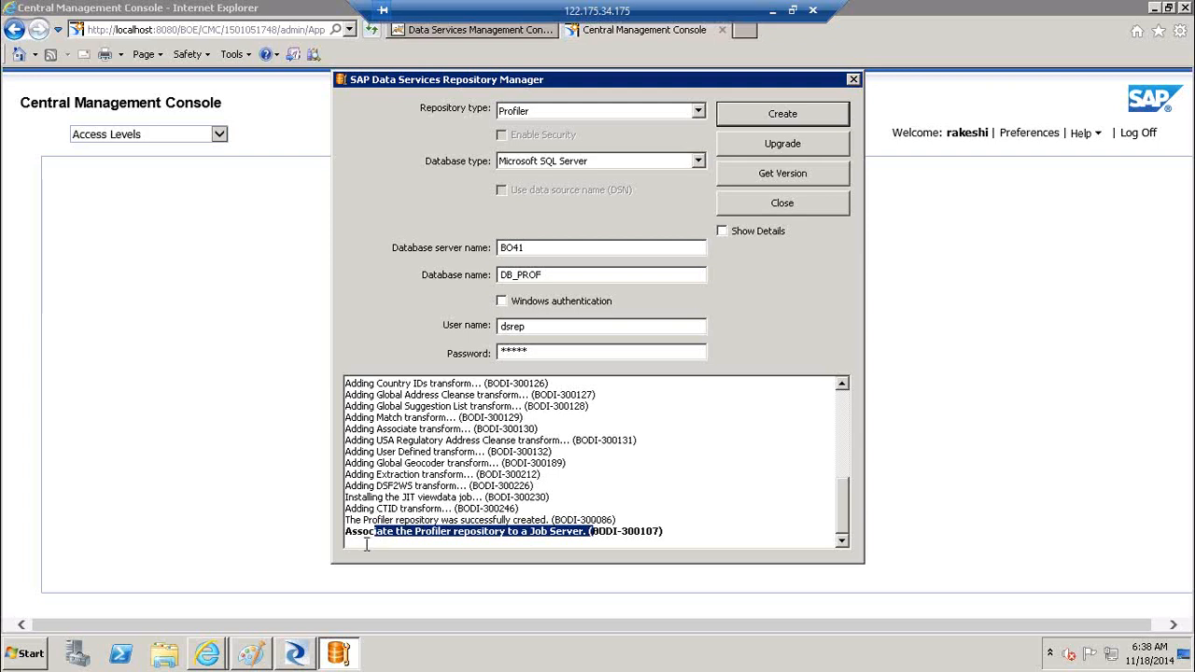
click(804, 207)
click(727, 202)
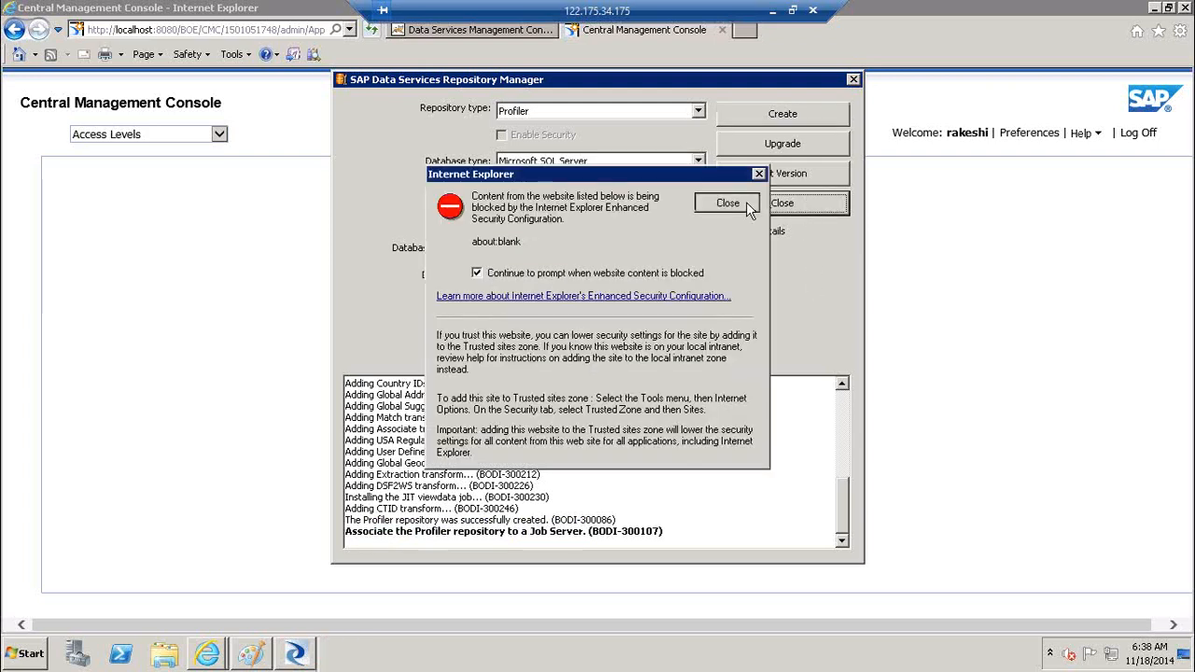
click(28, 654)
Launch Data Services Server Manager from the SAP Data Services 4.2 group with administrator rights
click(110, 586)
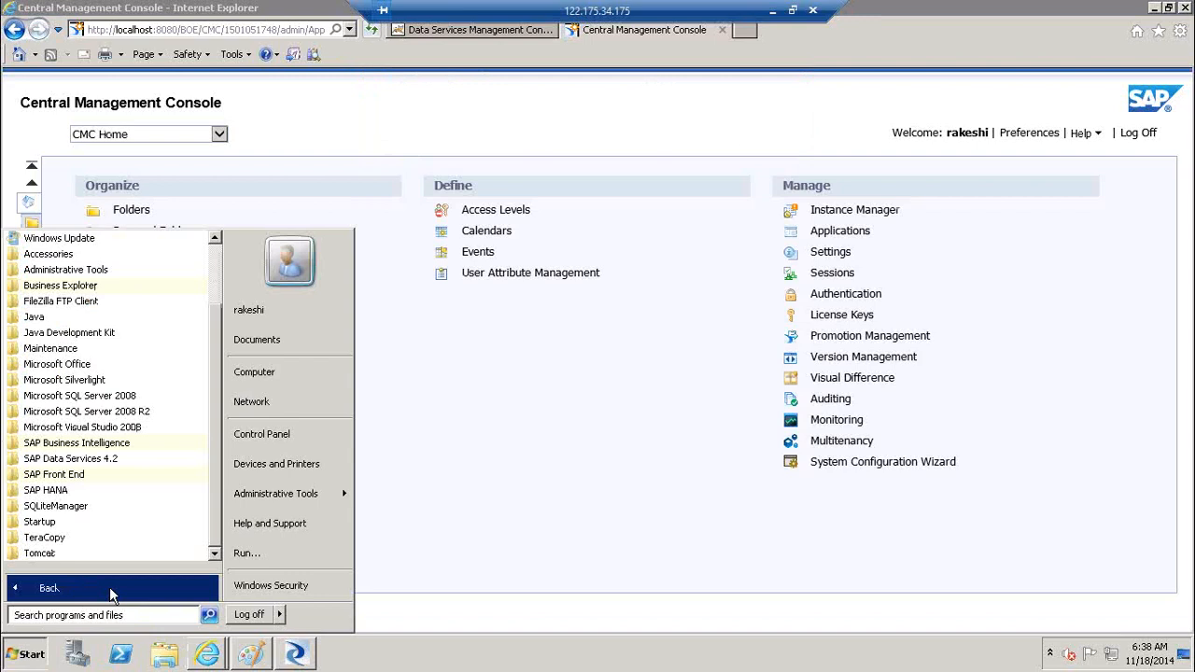
click(114, 462)
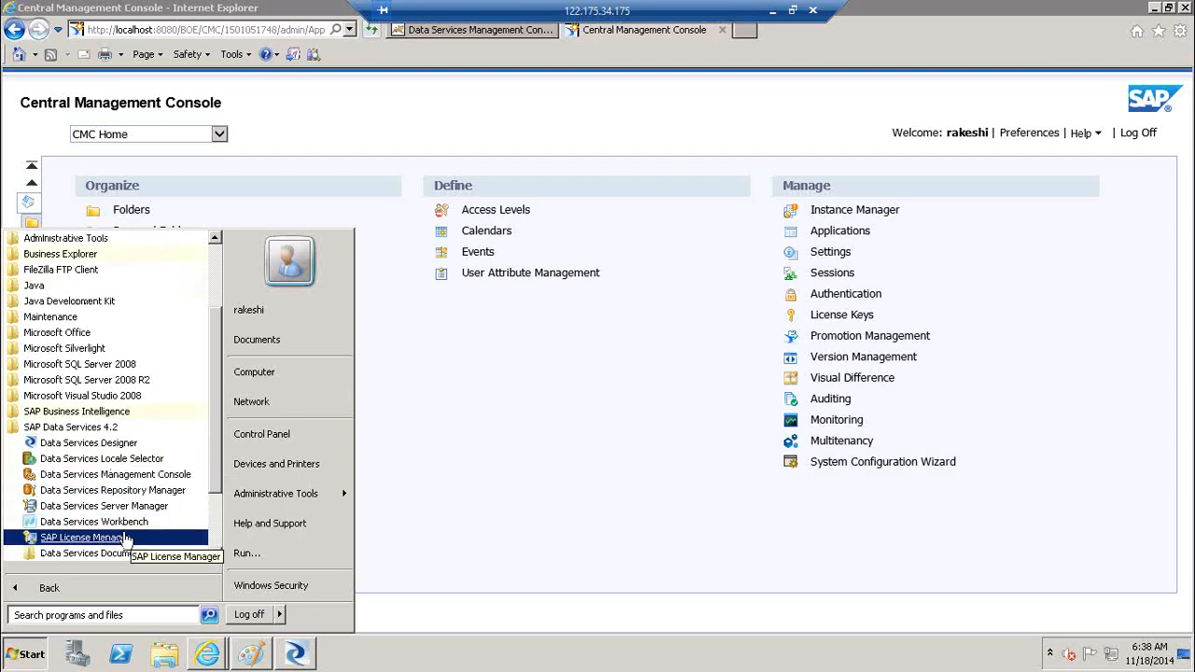
click(145, 508)
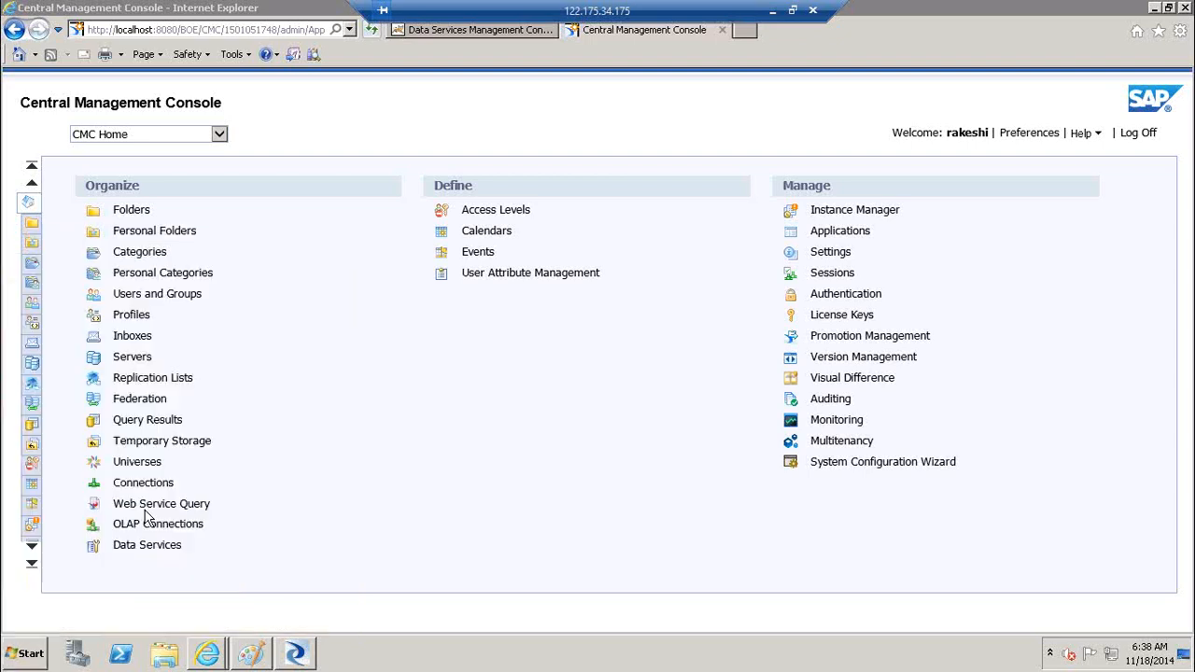
click(280, 455)
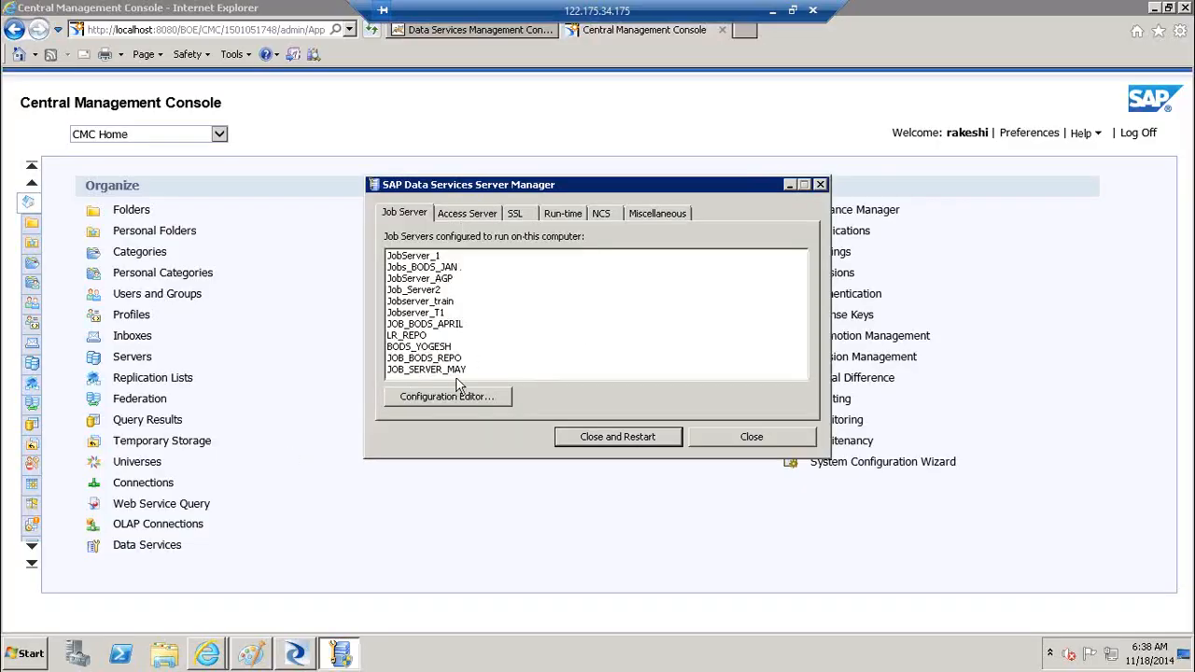
Edit JobServer_1 and add a new Microsoft SQL Server repository association
click(457, 399)
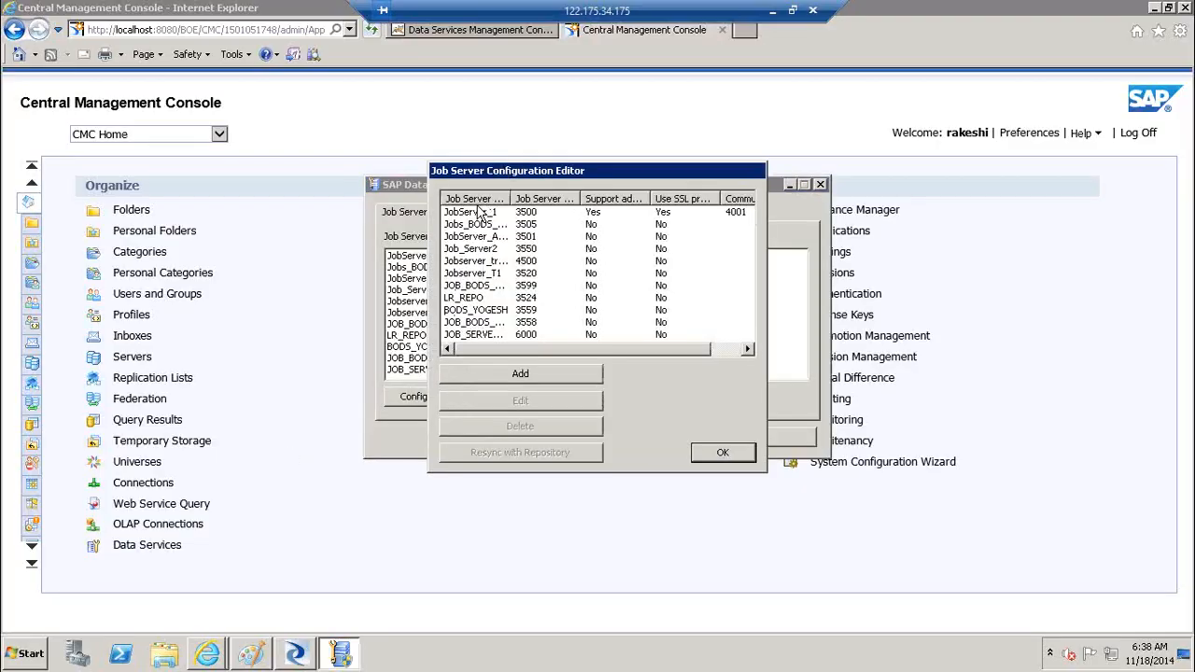
click(474, 215)
click(512, 403)
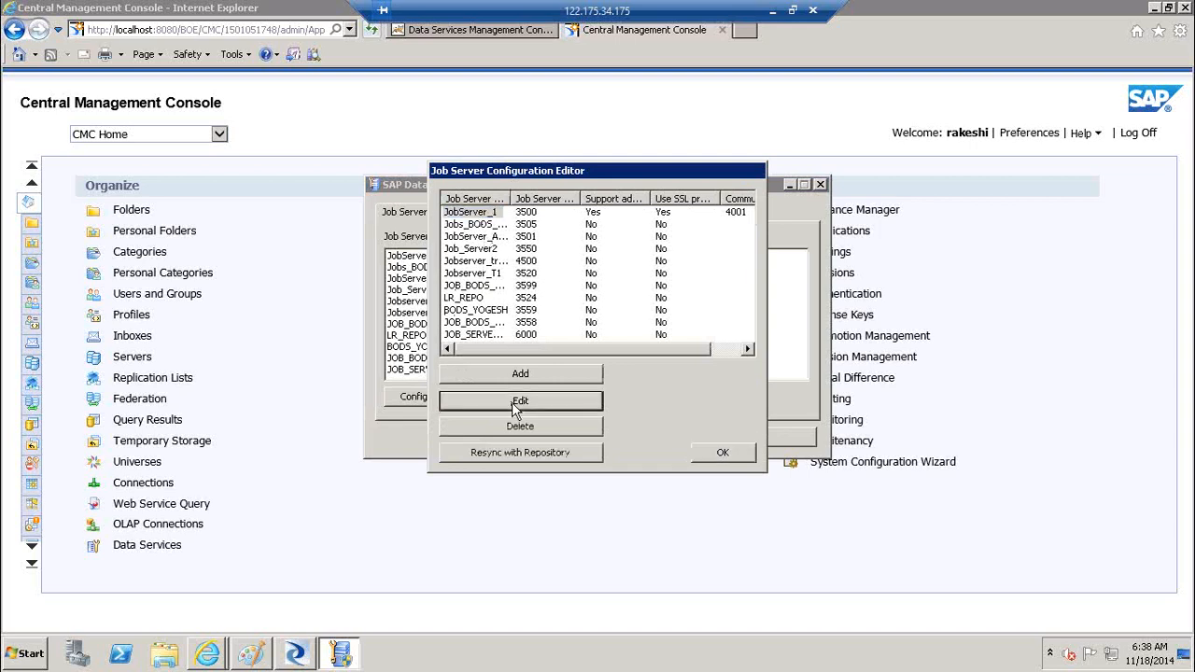
click(372, 479)
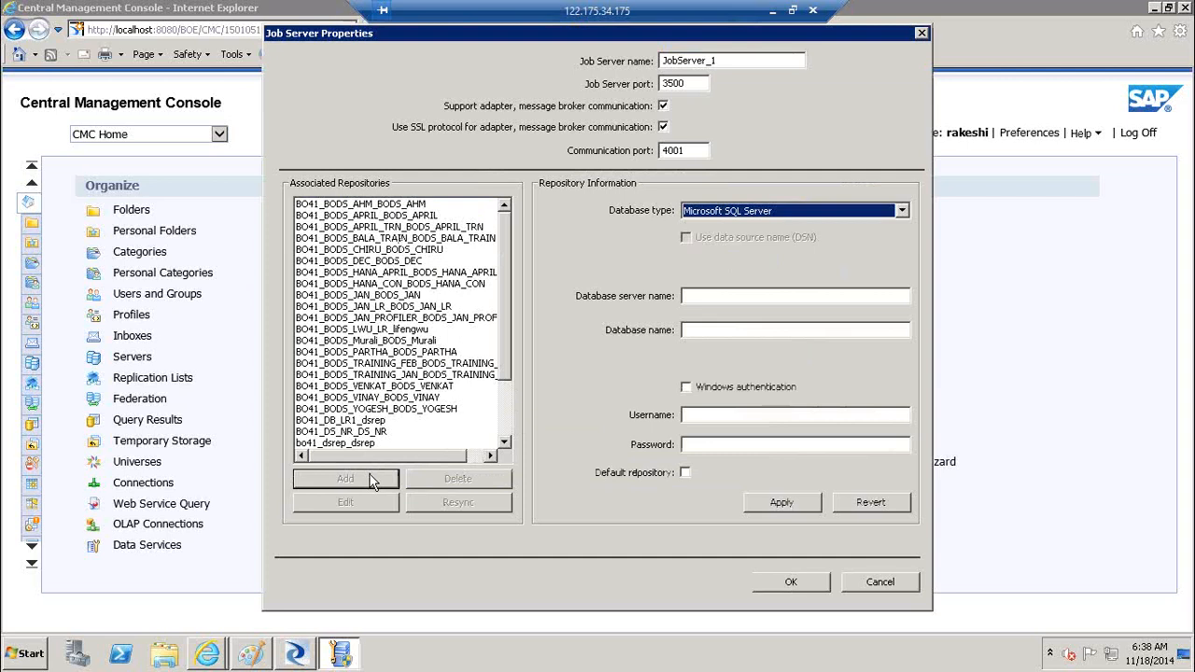
click(900, 211)
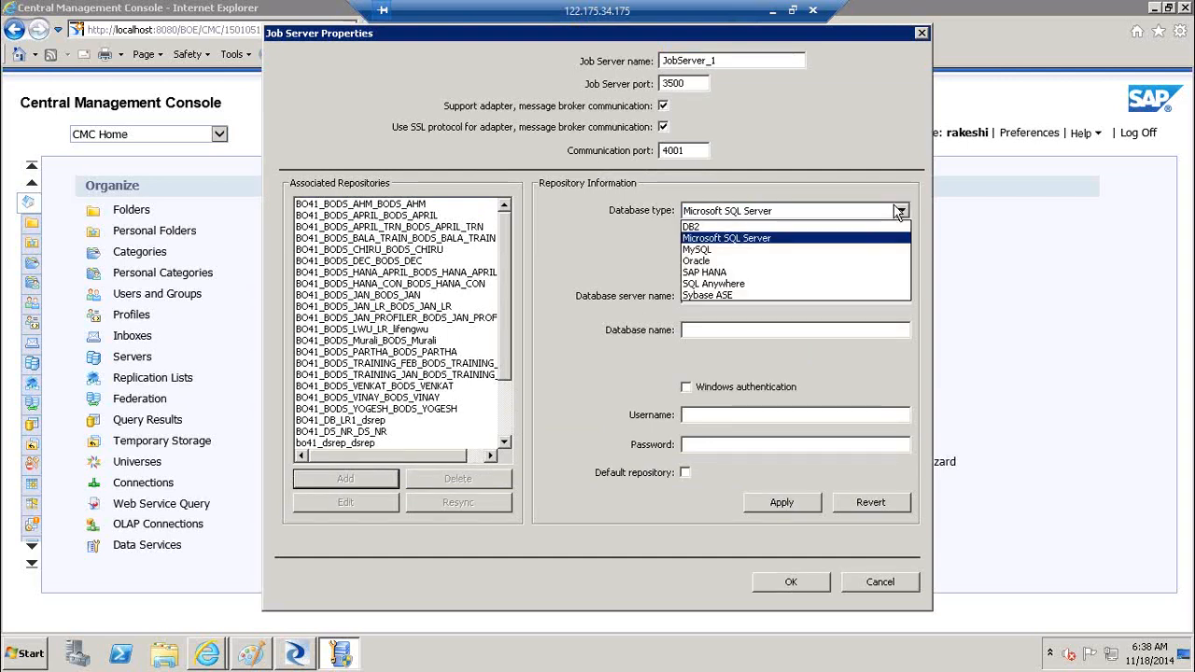
click(864, 238)
Associate DB_PROF on server BO41 with the repository credentials, then apply and close the editors
click(747, 295)
text(O)
key(BackSpace)
text(BO41)
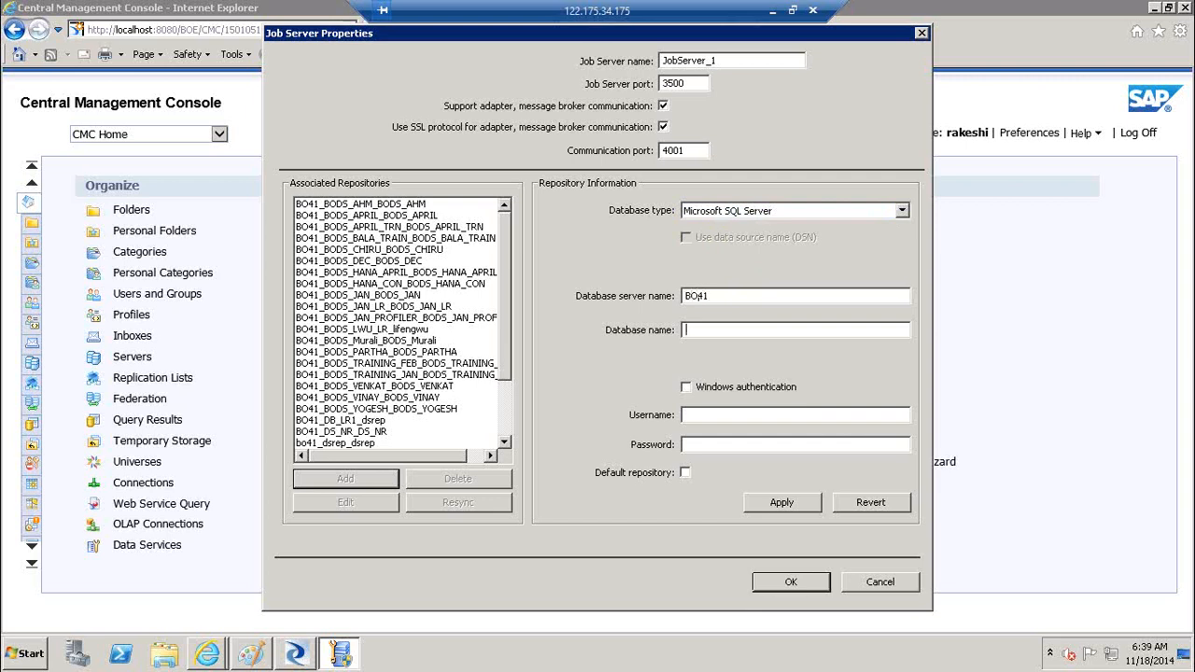
text(DB_PROF)
key(Tab)
key(Tab)
key(Tab)
click(767, 504)
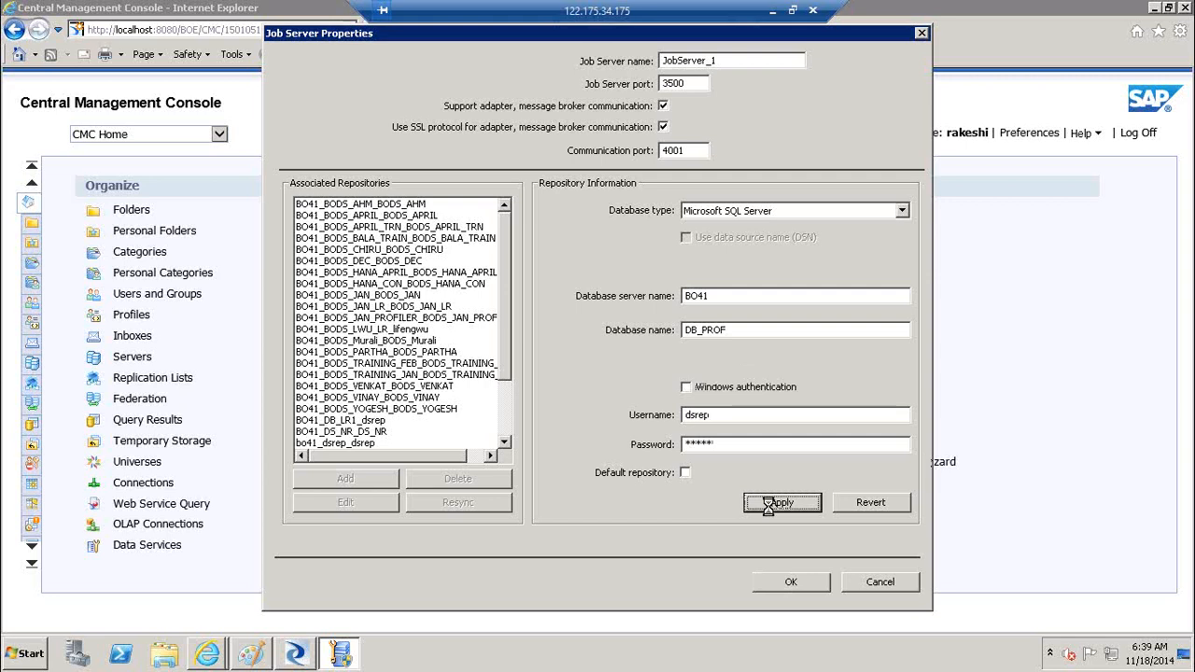
click(790, 582)
click(721, 454)
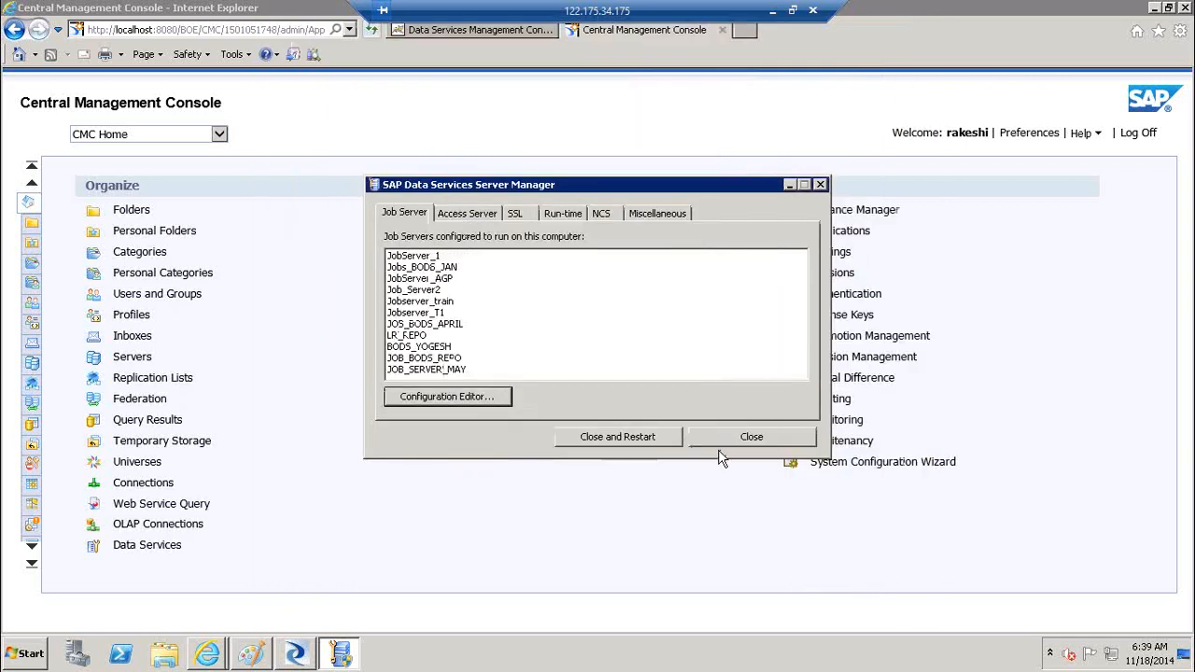
Close Server Manager restarting the Data Services service, then open the CMC Data Services area
click(641, 436)
click(638, 362)
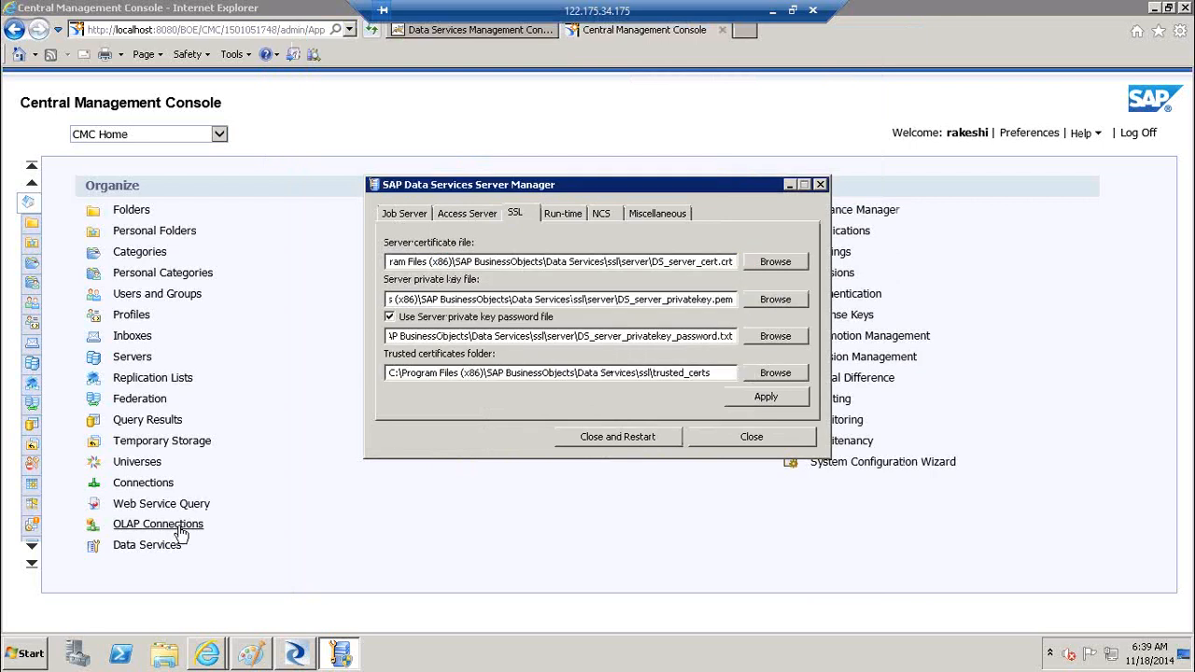
click(617, 436)
click(165, 555)
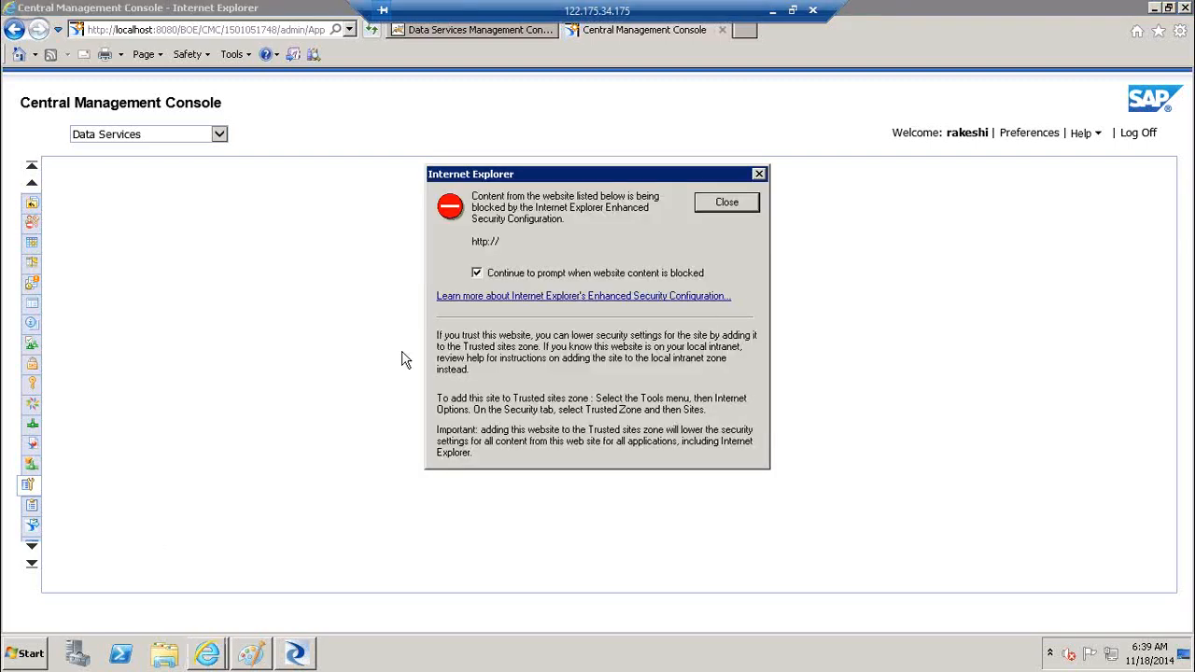
click(745, 211)
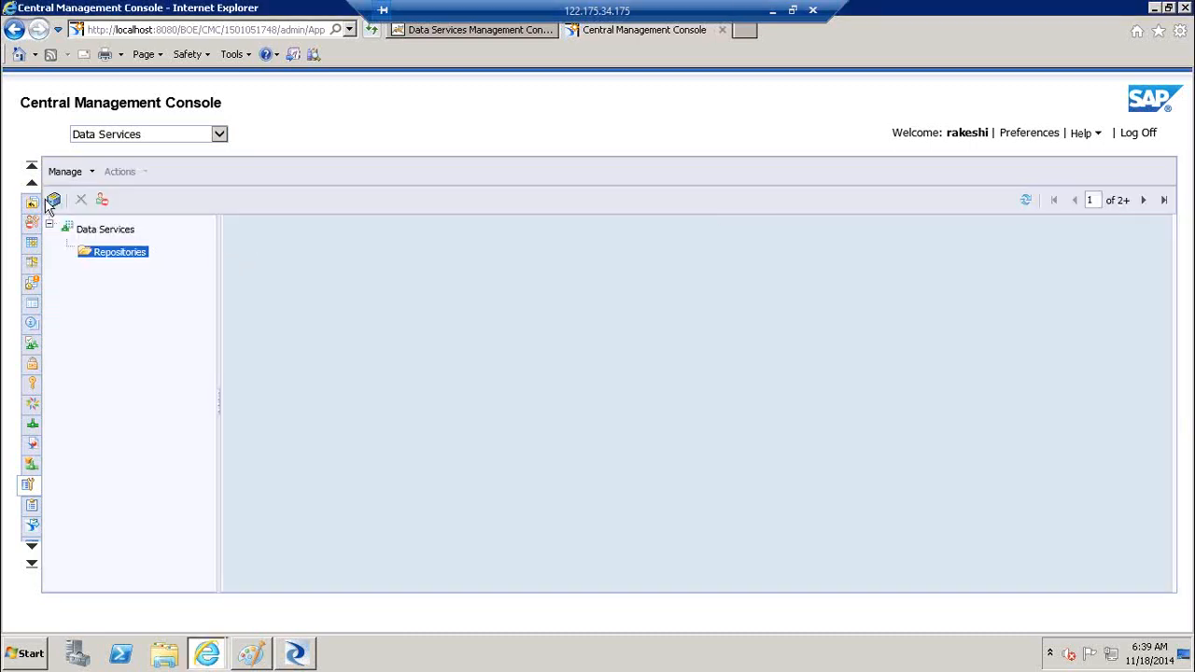
Start a new Data Services repository named REPO_PROF with description 'profiler repository'
click(54, 204)
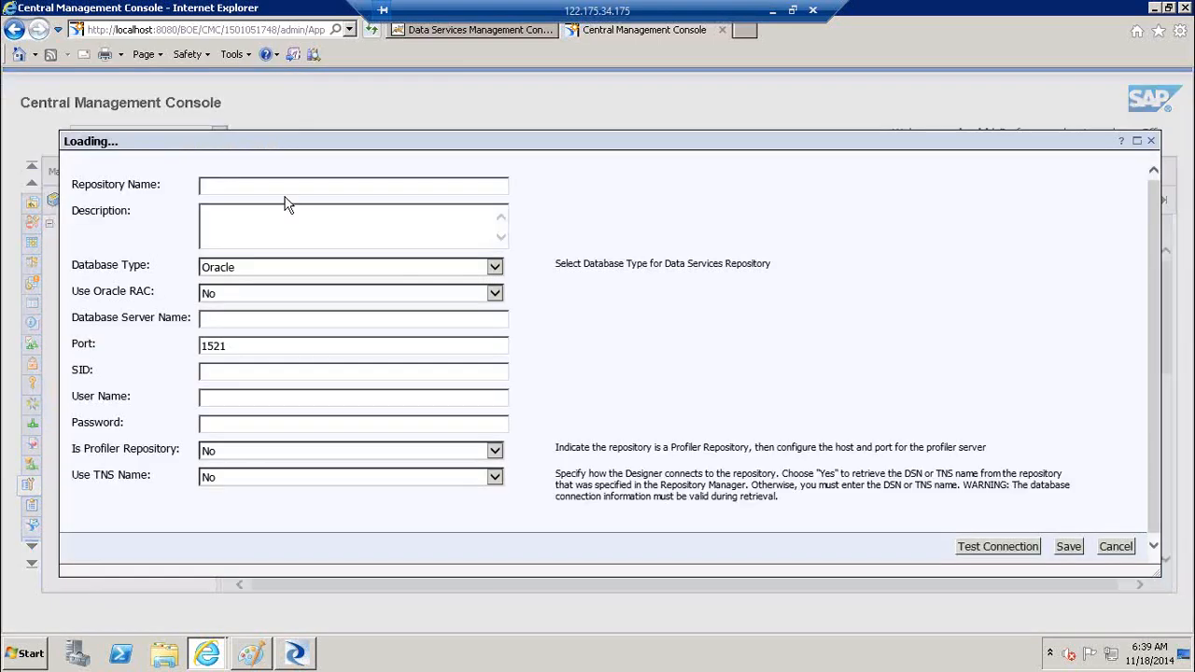
click(285, 190)
text(P)
key(BackSpace)
text(REPO_PROF)
key(Tab)
text(profuiler)
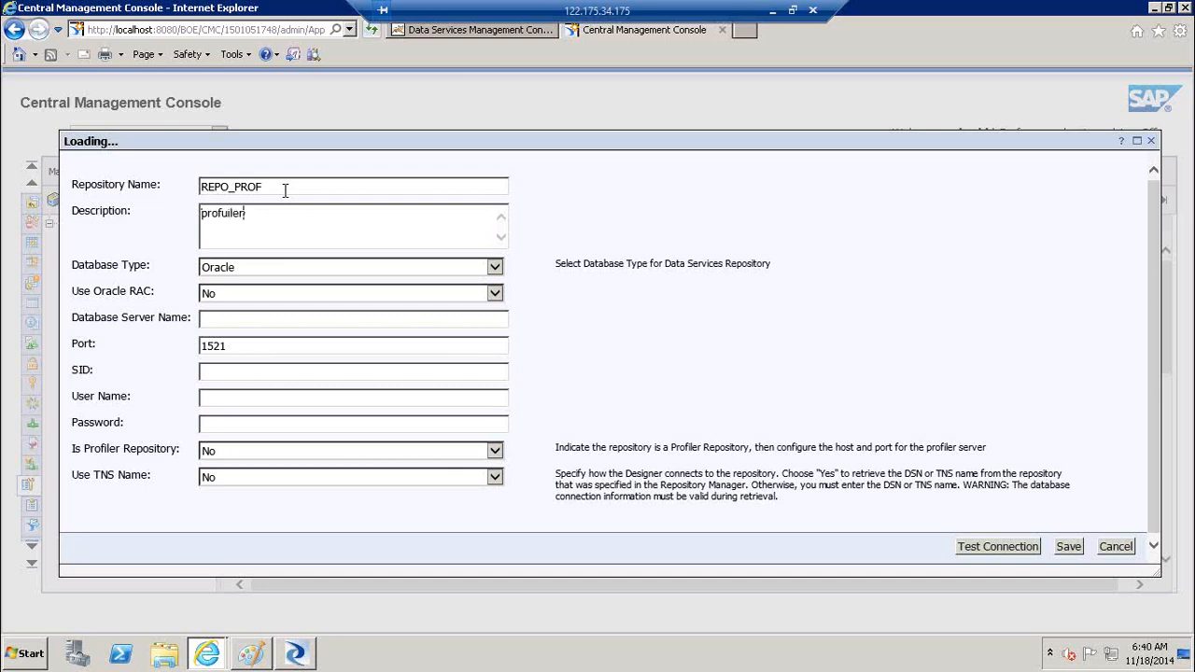
key(BackSpace)
key(BackSpace)
key(BackSpace)
key(BackSpace)
key(BackSpace)
text(iler repository)
key(Tab)
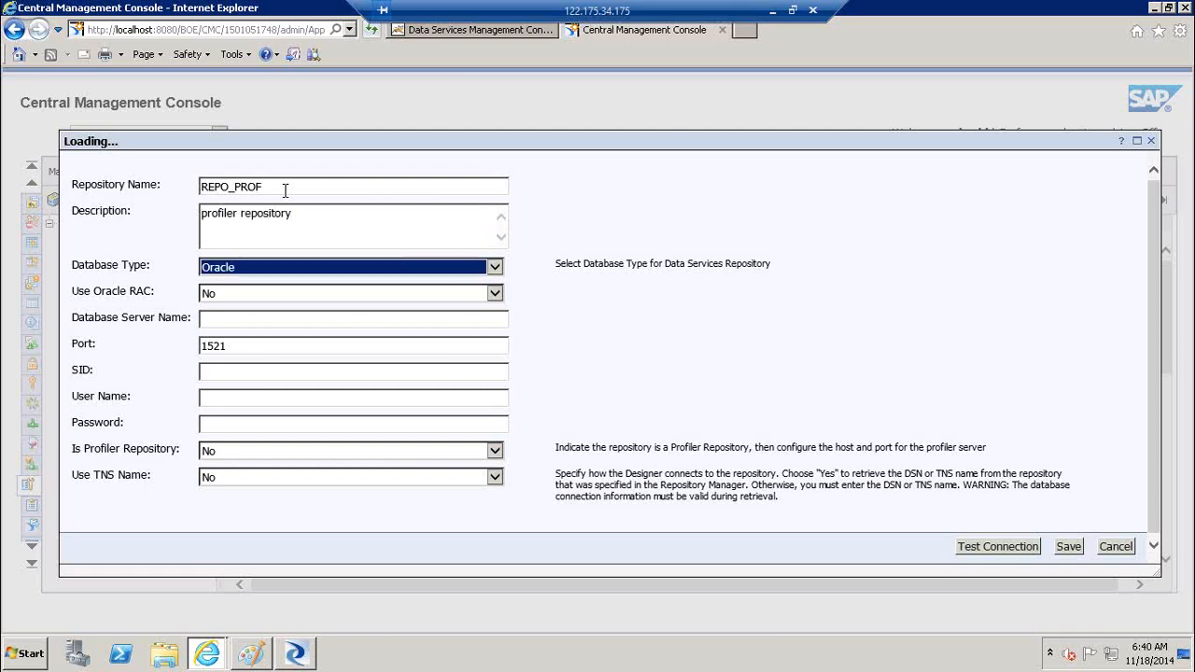
Set database type Microsoft SQL Server, server BO41, database DB_PROF, and the repository credentials
click(353, 273)
click(341, 280)
click(318, 293)
text(BO41)
click(234, 347)
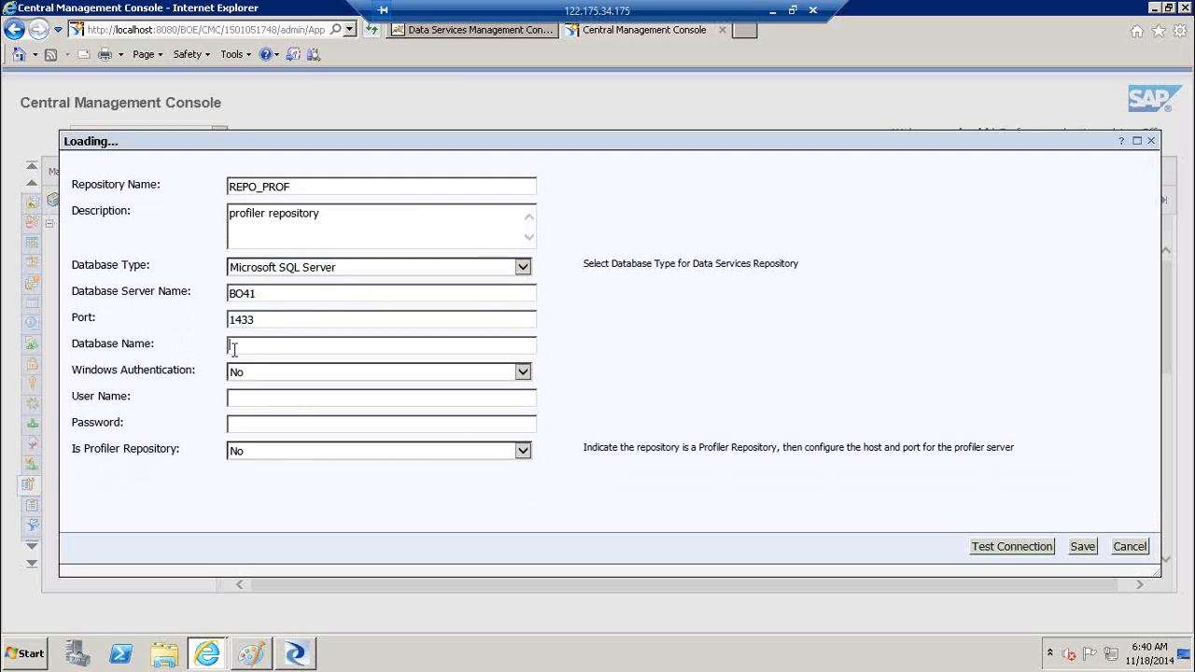
text(DB_PROF)
click(266, 397)
key(Tab)
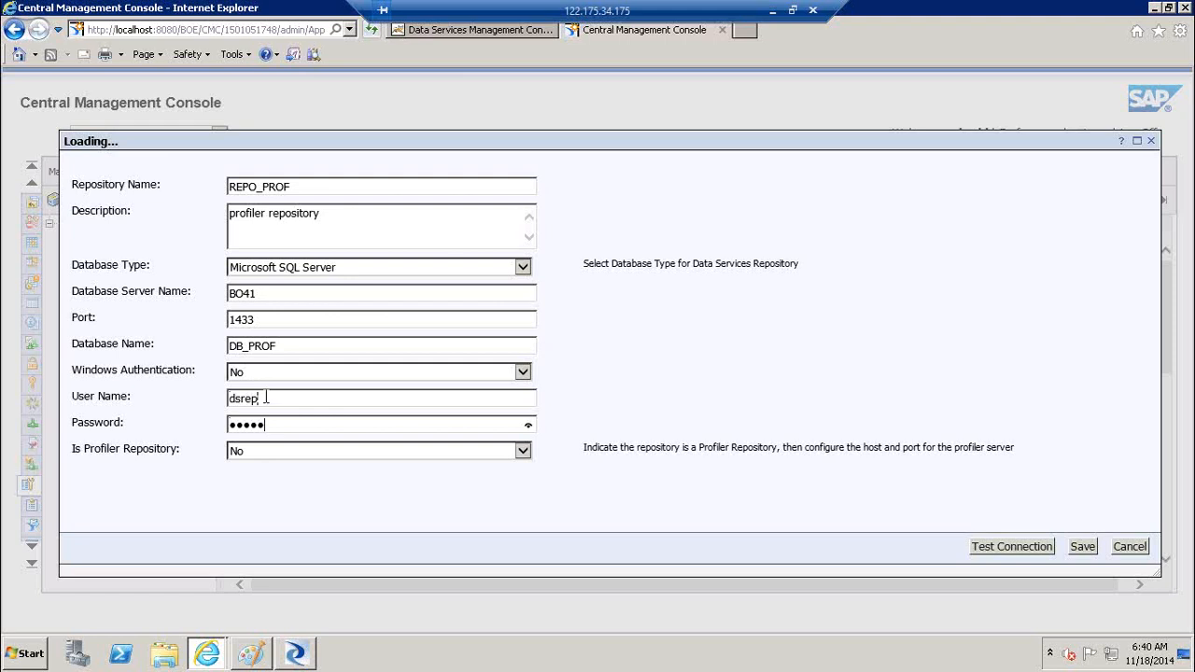
Mark it as a profiler repository on localhost port 1433 and test the connection
click(283, 454)
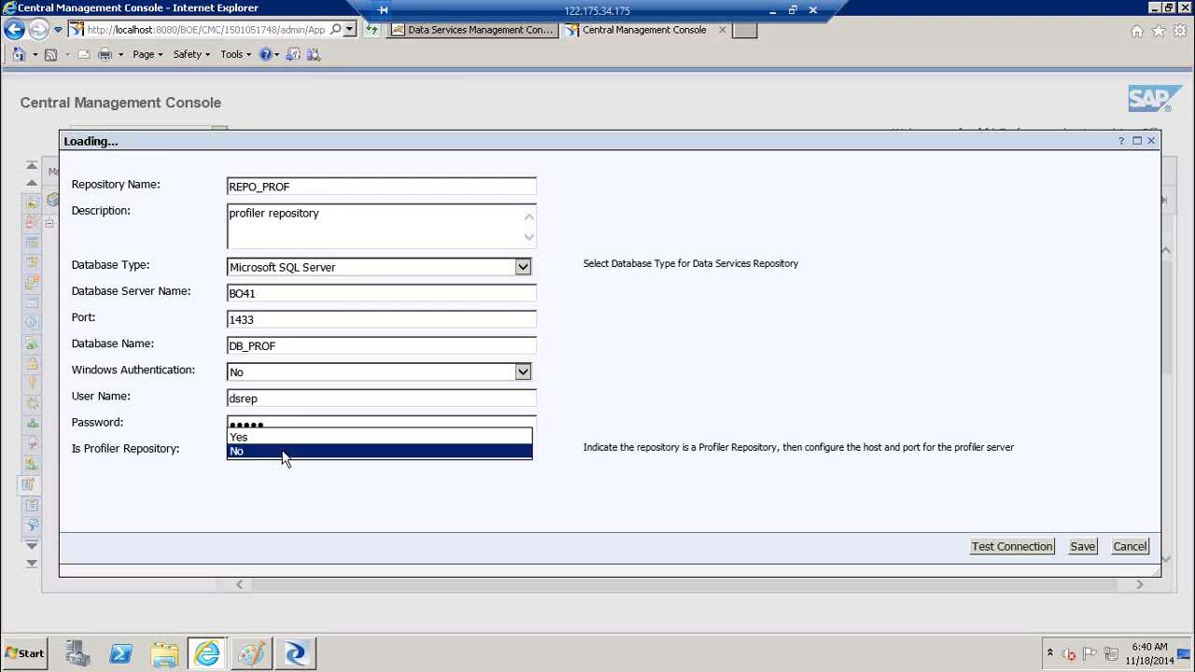
click(273, 438)
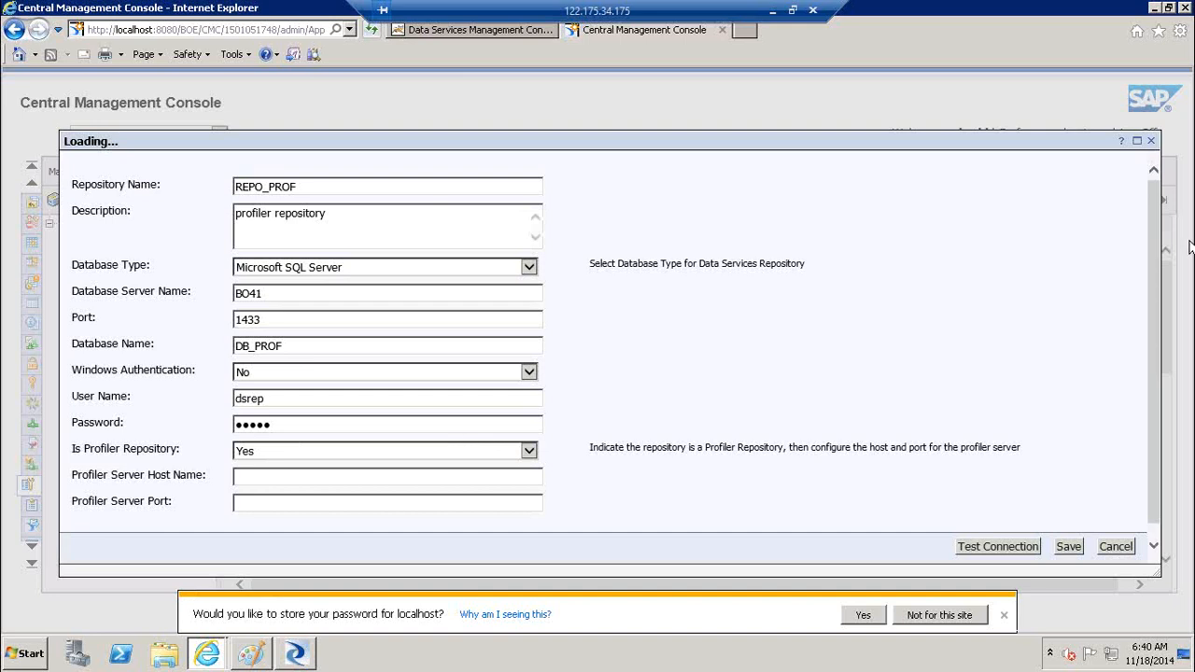
scroll(1163, 326, down, 1)
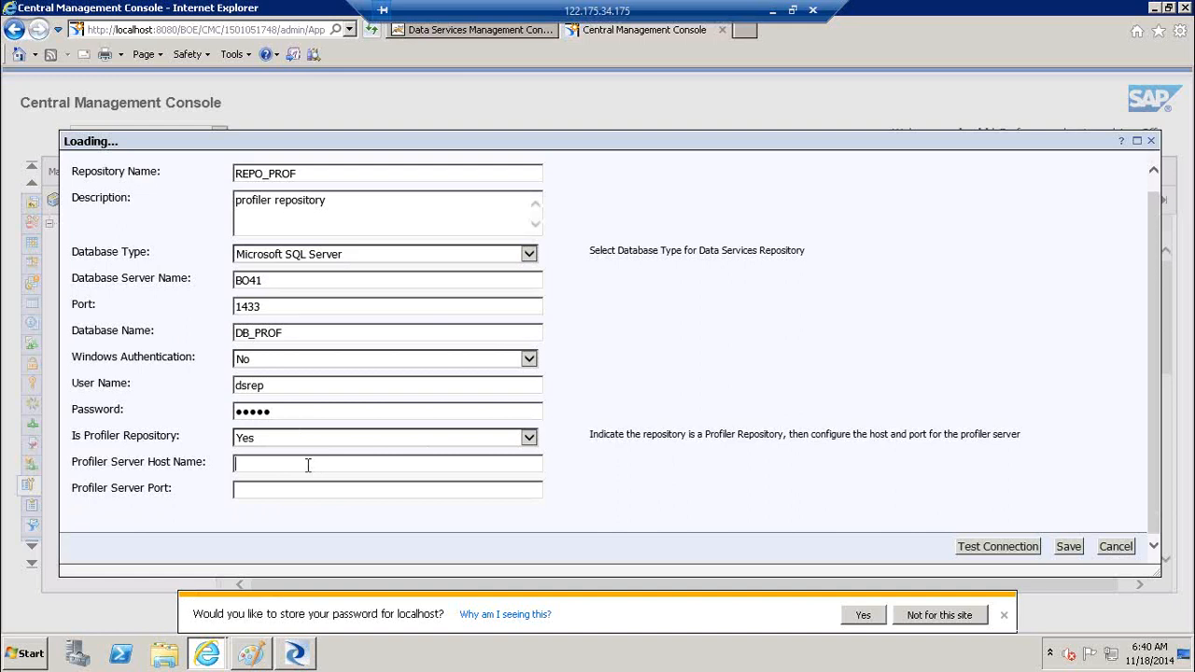
text(localhost)
key(Tab)
text(1433)
click(1019, 554)
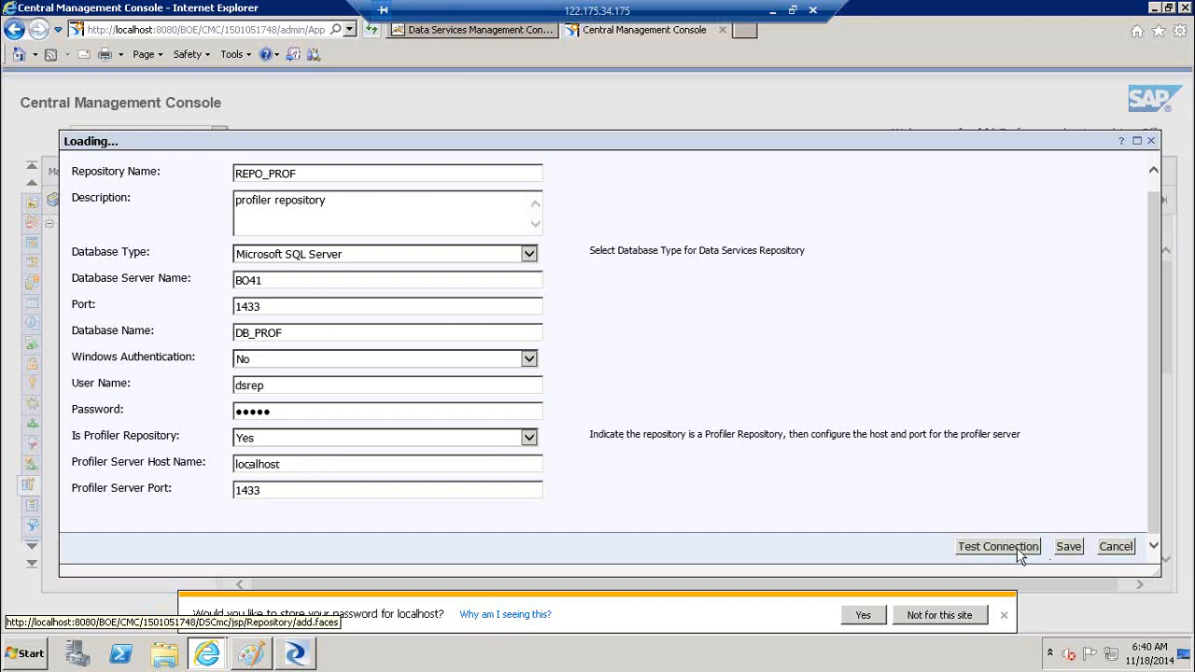
click(1004, 616)
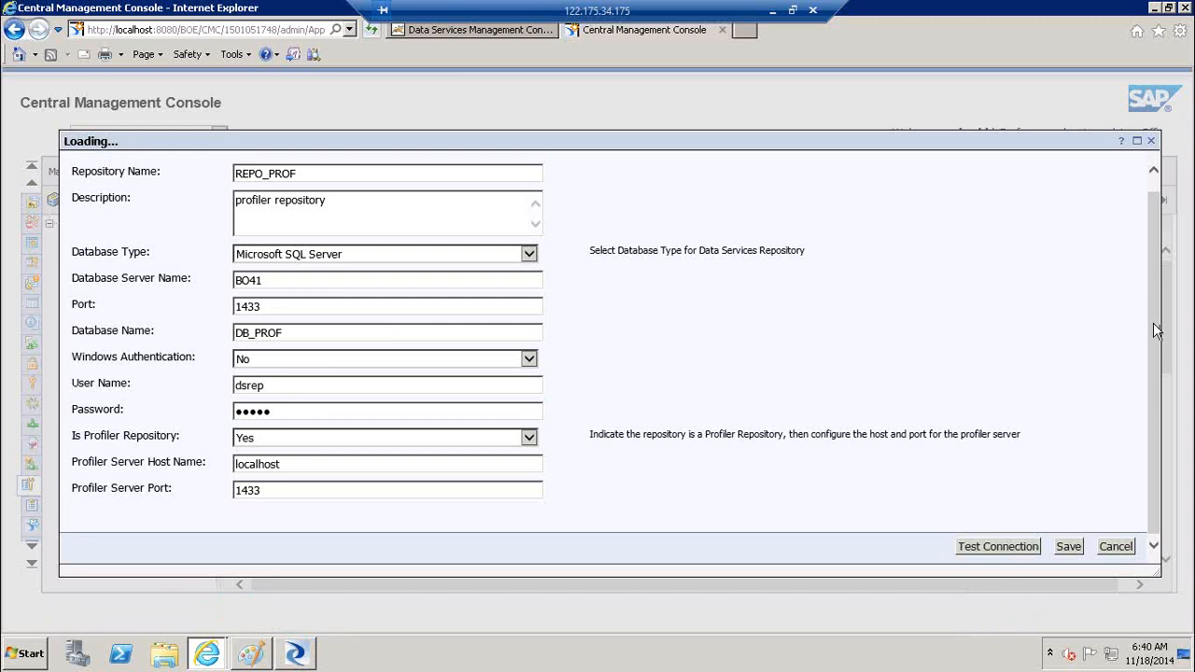
drag(1153, 322, 1156, 213)
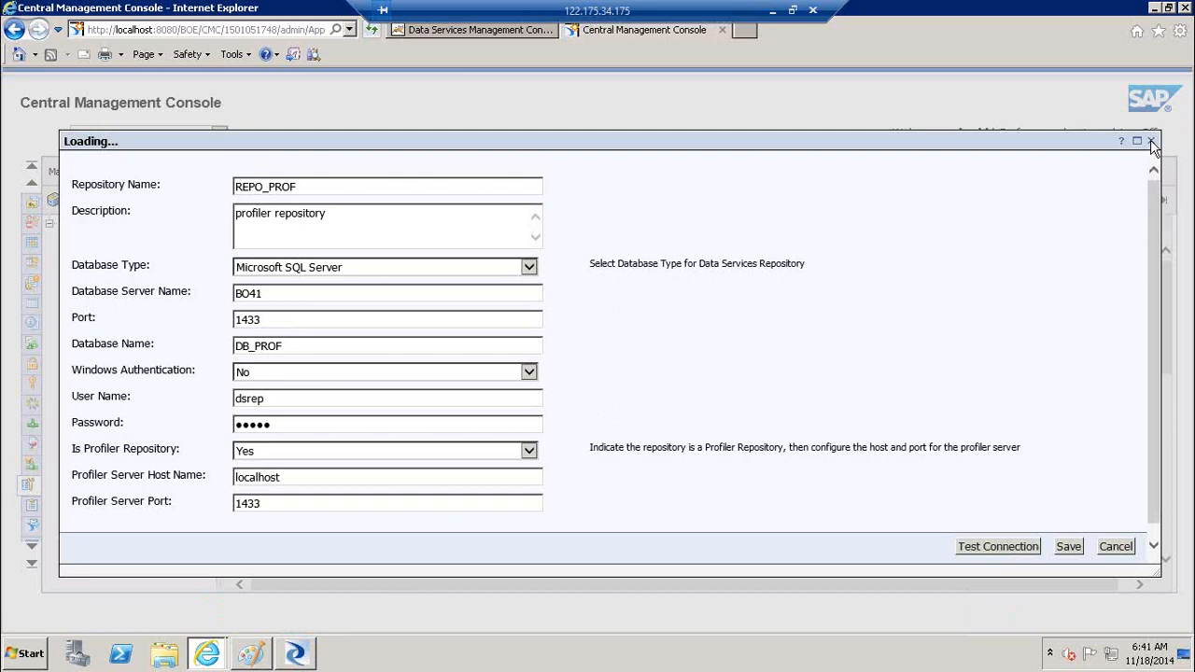
Discard the REPO_PROF form, review BODS_JAN_PROFILER's properties, then open a fresh new-repository form
click(1151, 142)
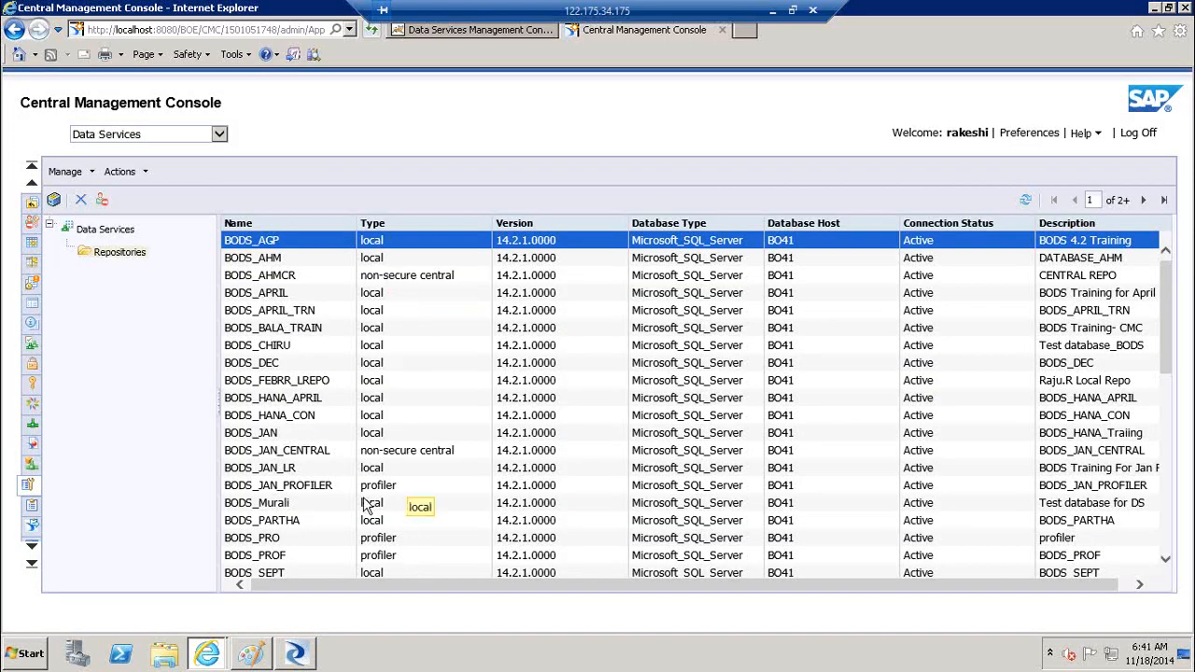
click(276, 493)
click(720, 202)
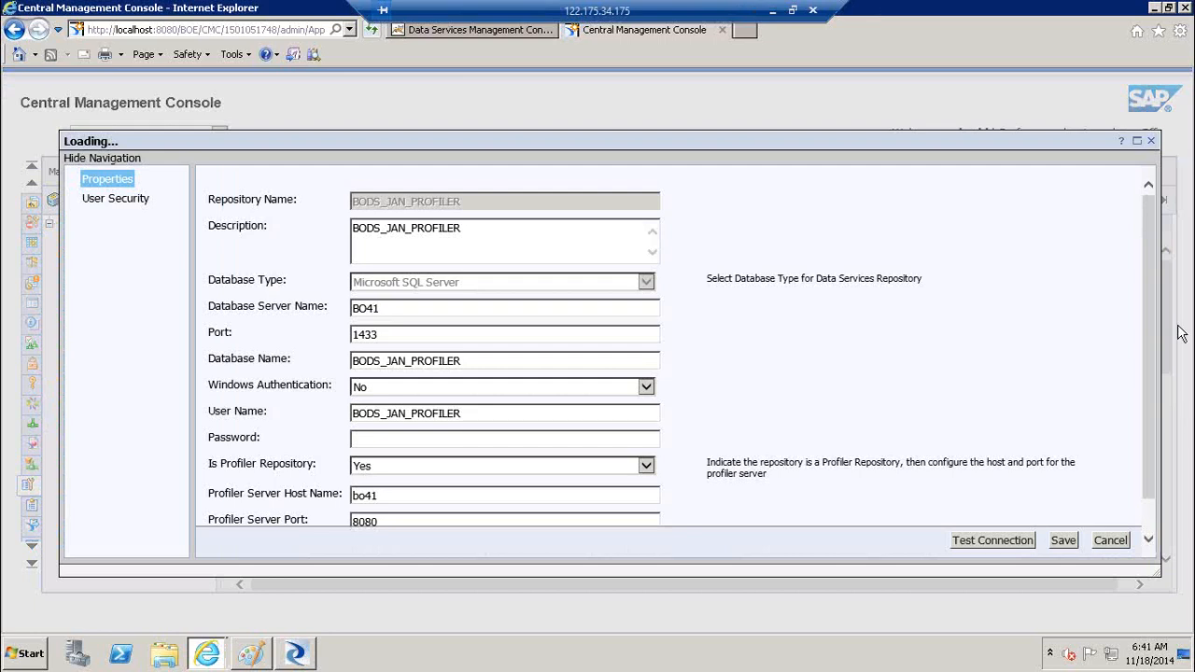
scroll(1153, 347, down, 1)
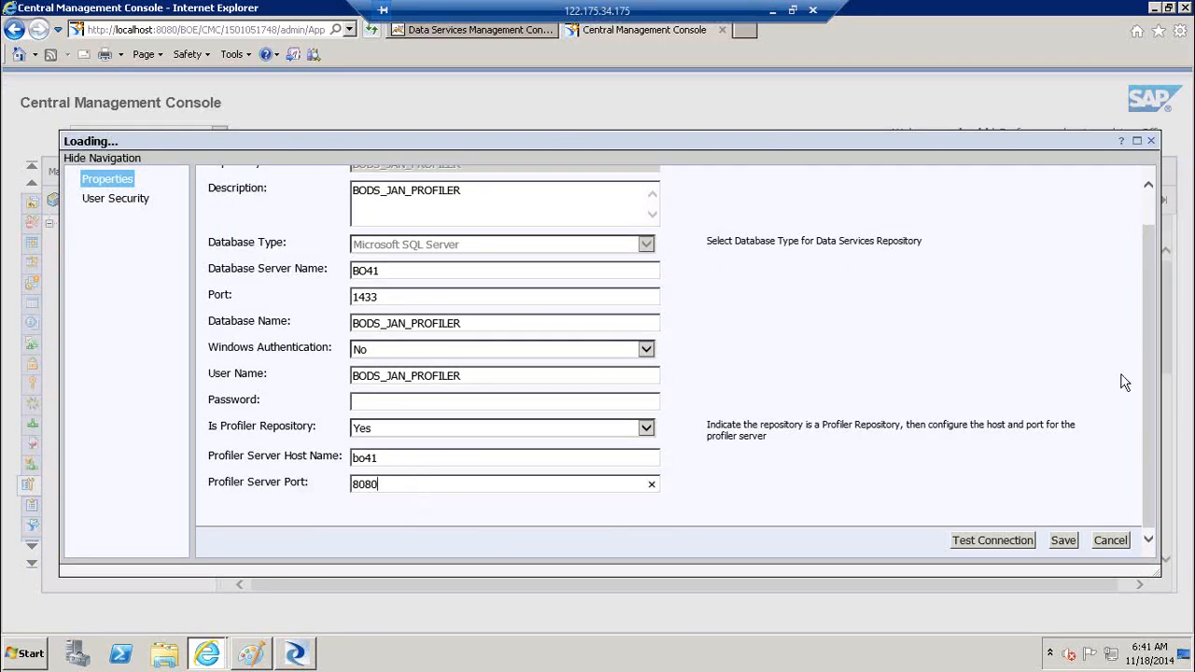
click(1155, 140)
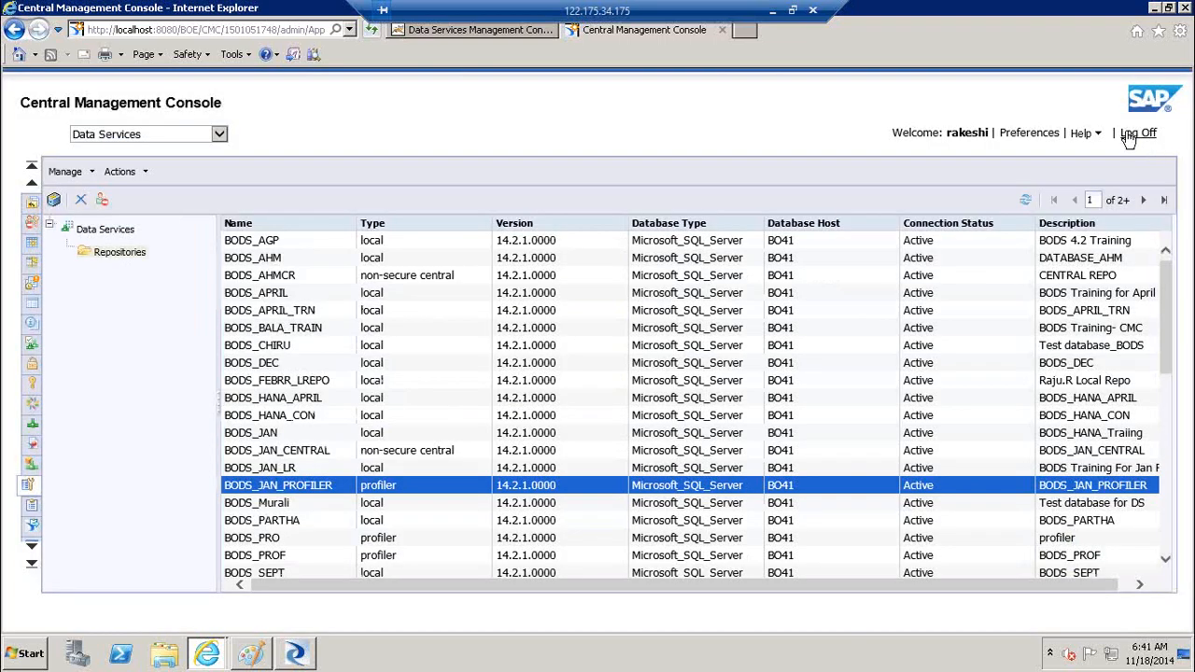
click(56, 202)
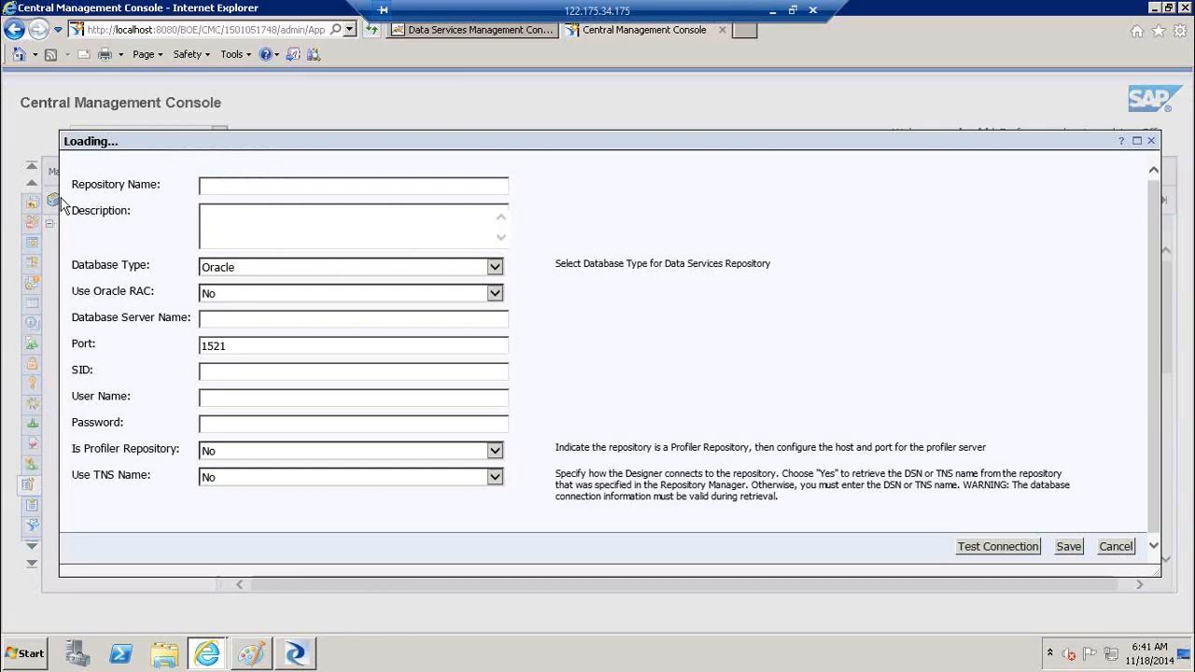
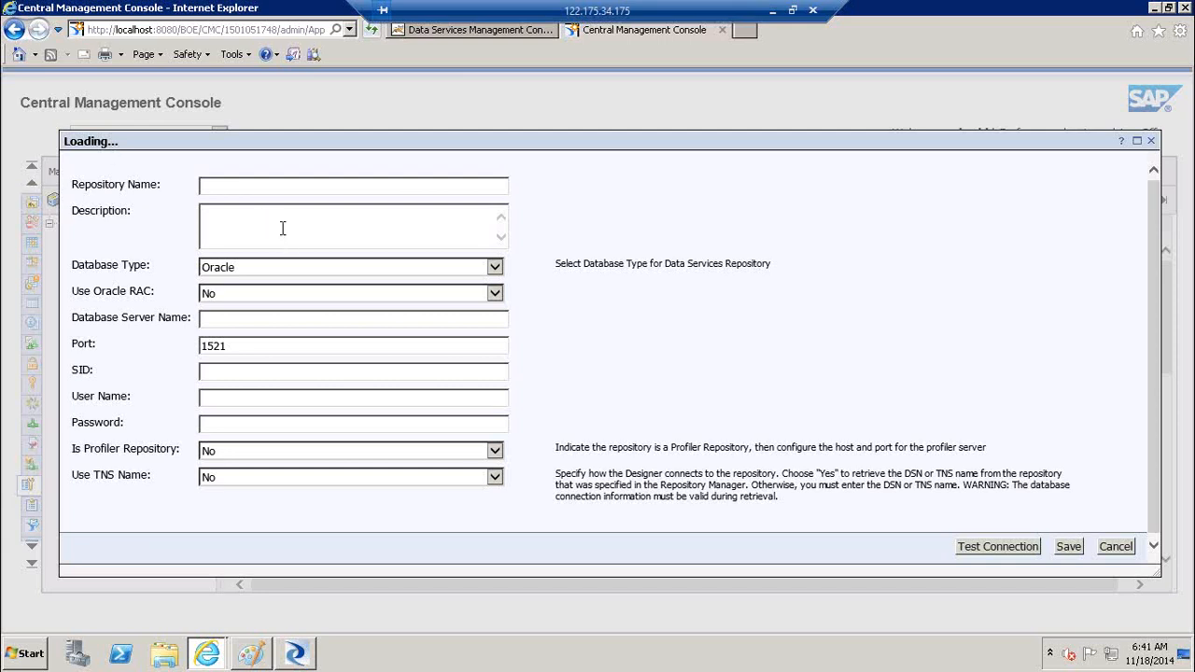
Name the new repository repo_prod, described as 'profiler repository', using Microsoft SQL Server
click(244, 184)
text(repo_)
text(prod)
key(Tab)
text(profiler repository)
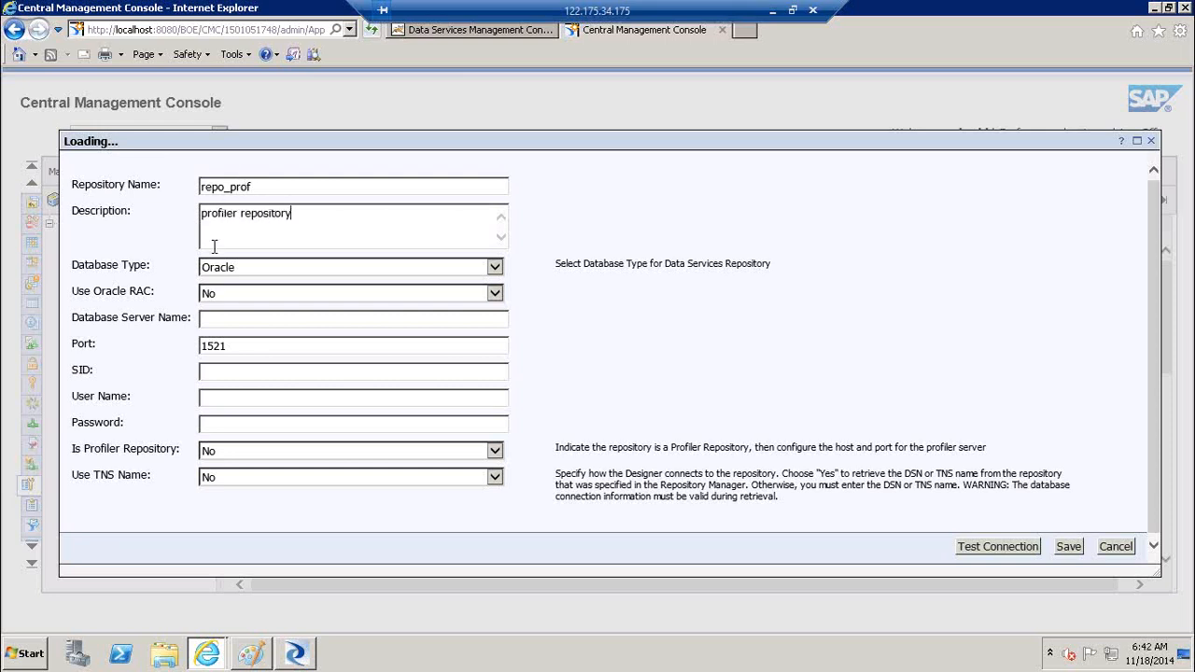
click(241, 267)
click(248, 292)
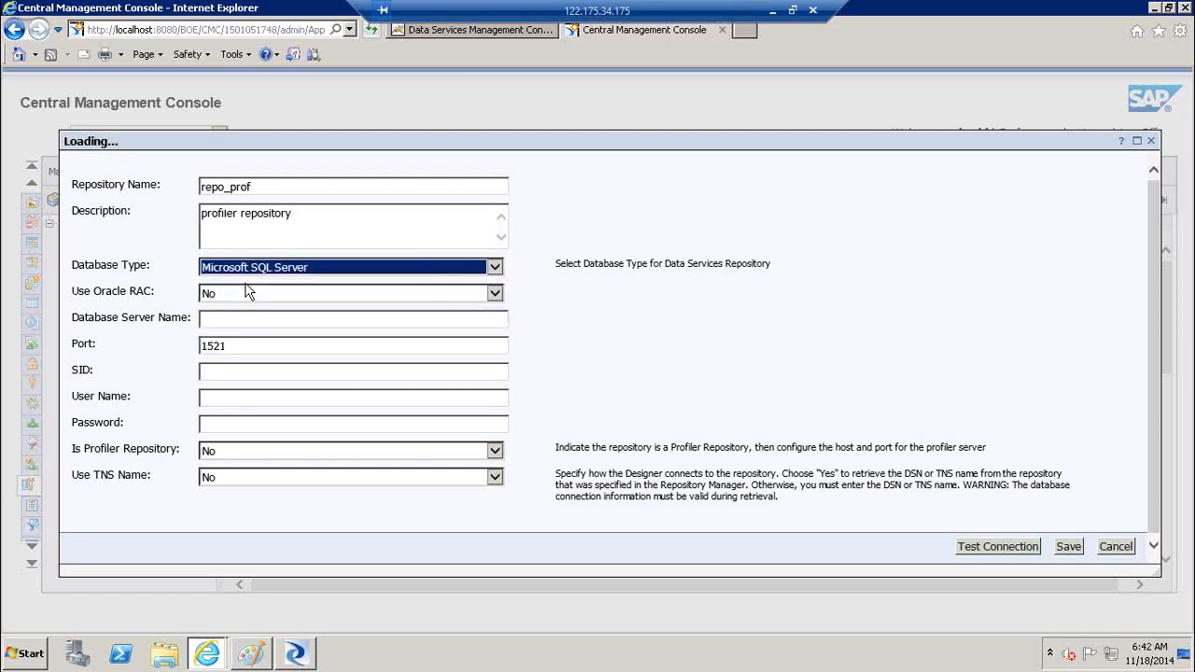
Enter database server BO41, database DB_PROF, and the database user name and password
click(247, 292)
text(BO)
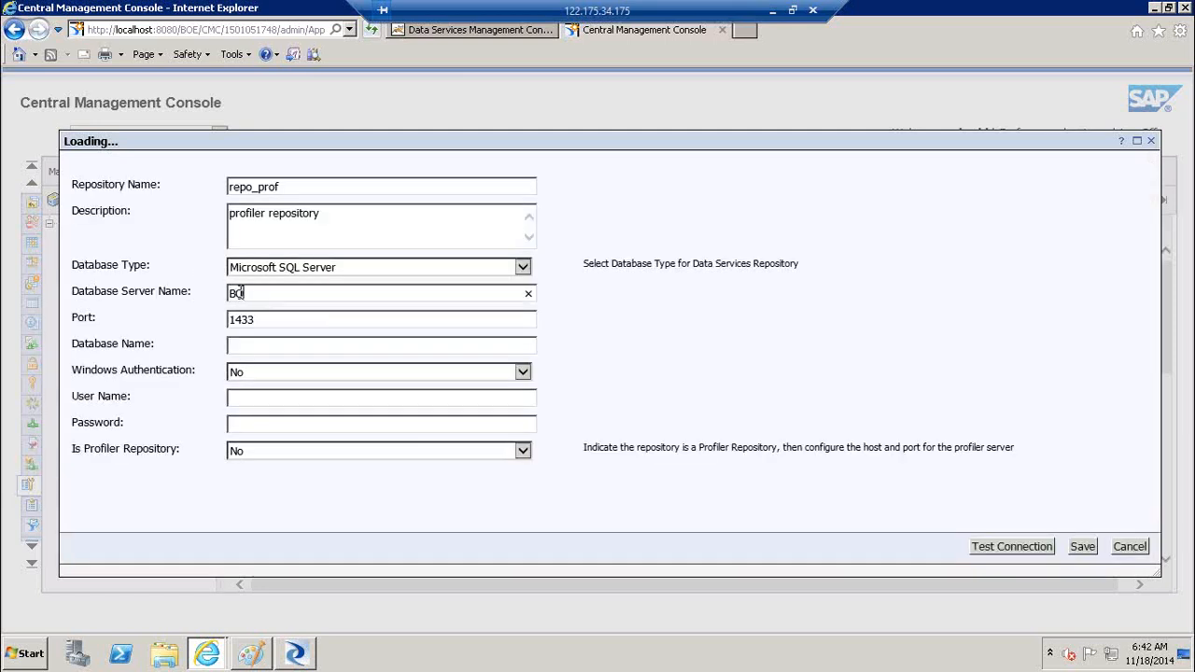
text(41)
key(Tab)
key(Tab)
text(DB_PROF)
key(Tab)
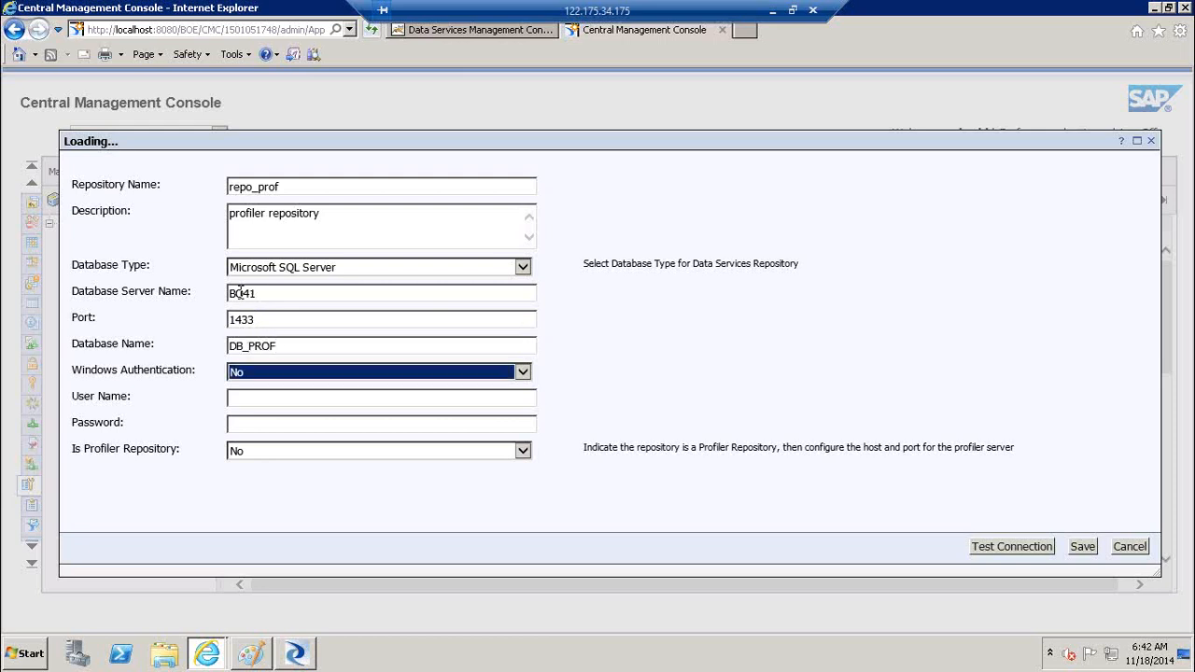
click(238, 397)
key(Tab)
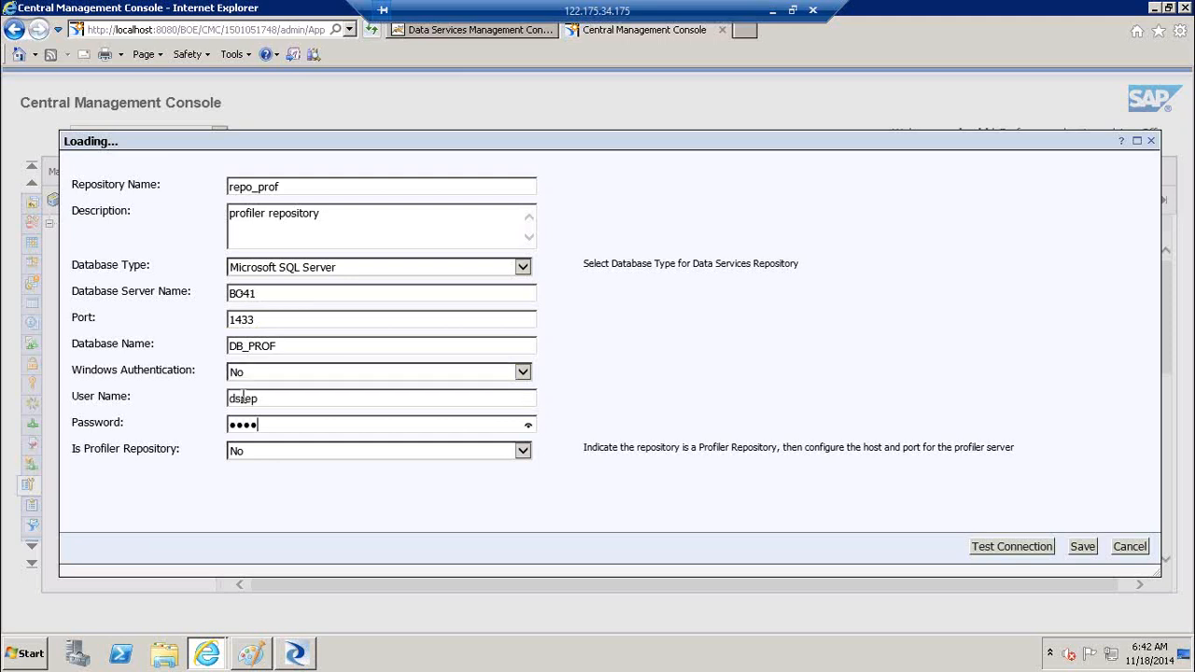
Mark it as a profiler repository on host BO41, port 8080, and pass the connection test
click(314, 454)
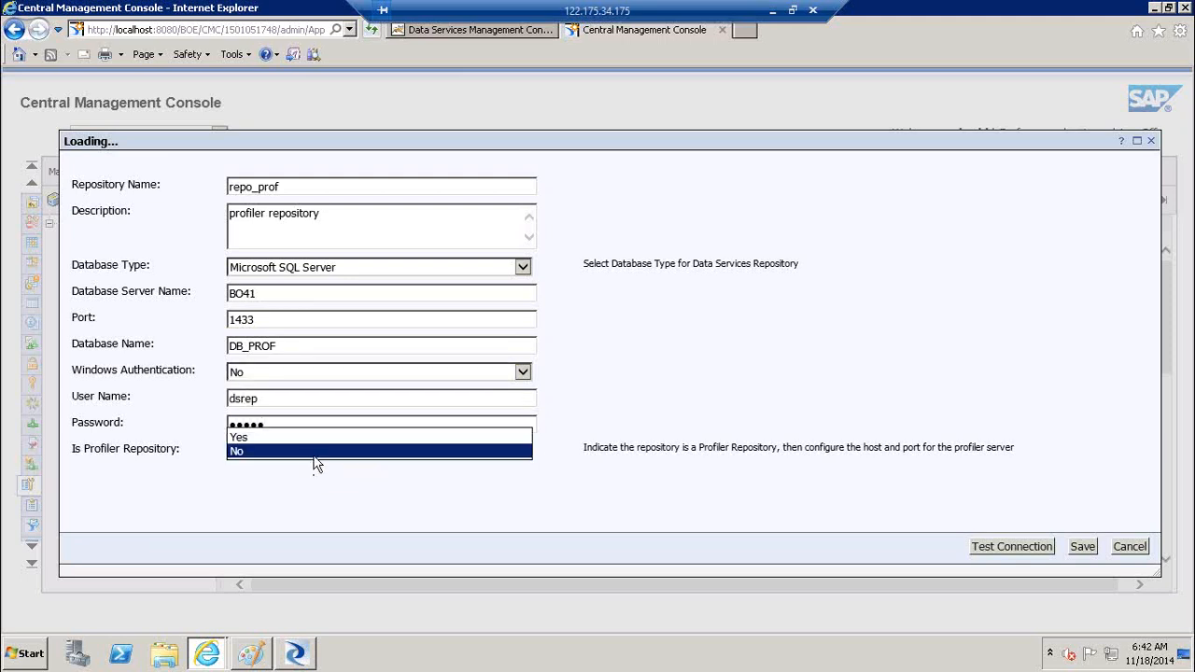
click(291, 436)
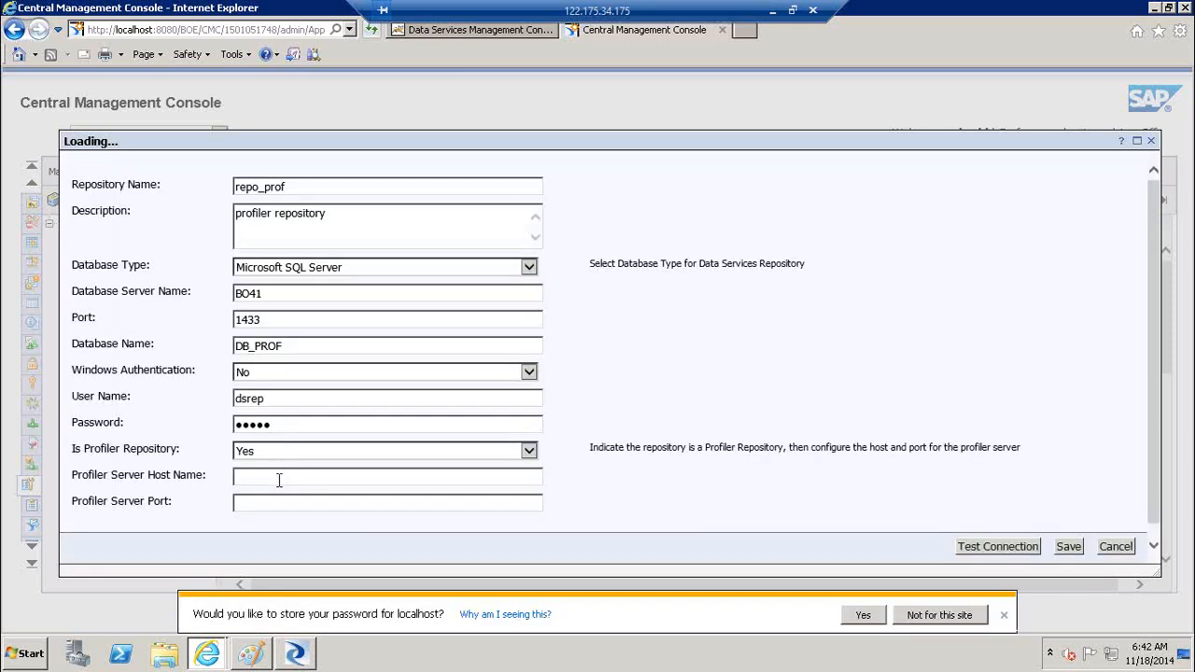
text(BO41)
key(Tab)
text(8080)
click(976, 623)
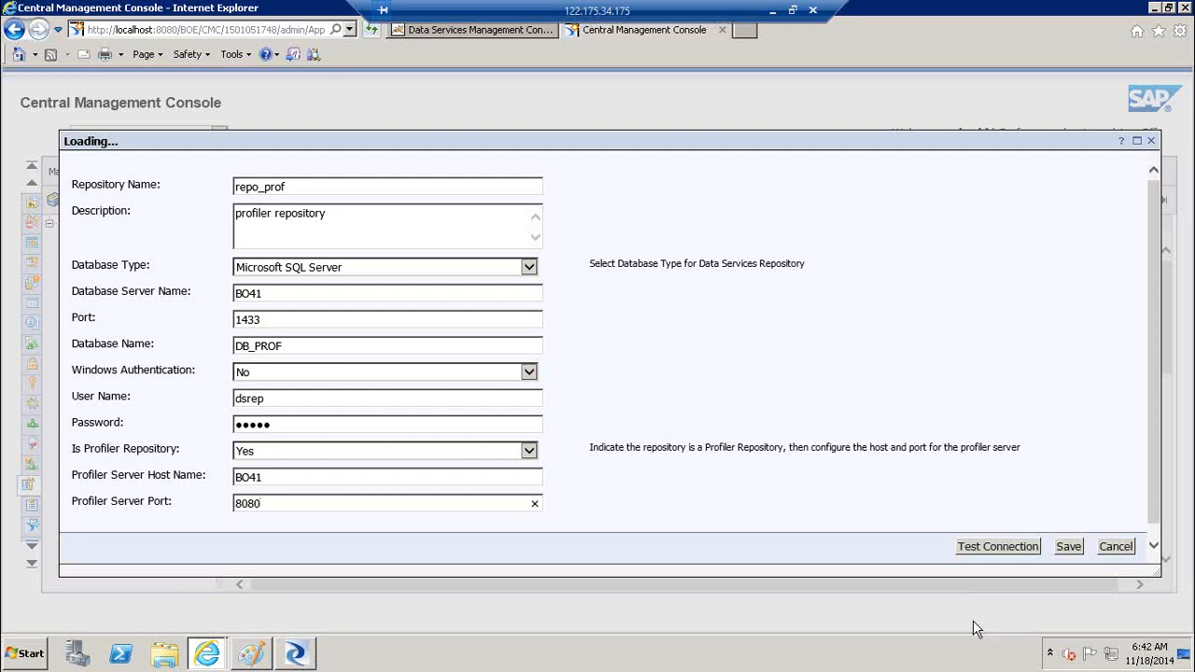
click(1000, 548)
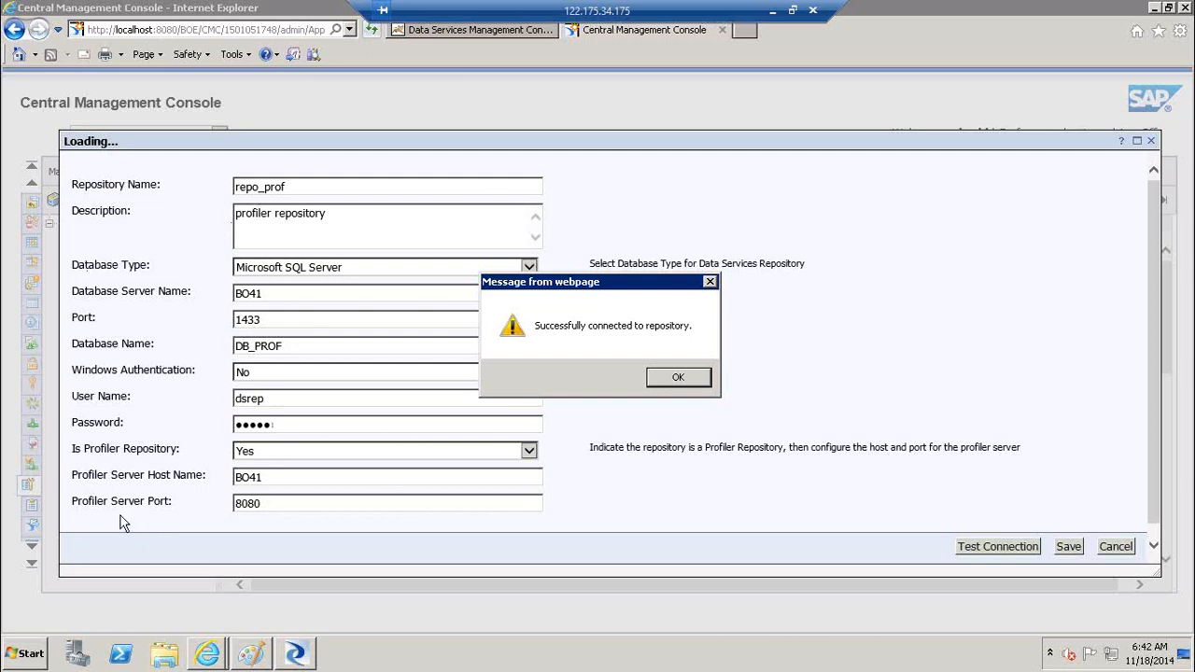
click(682, 381)
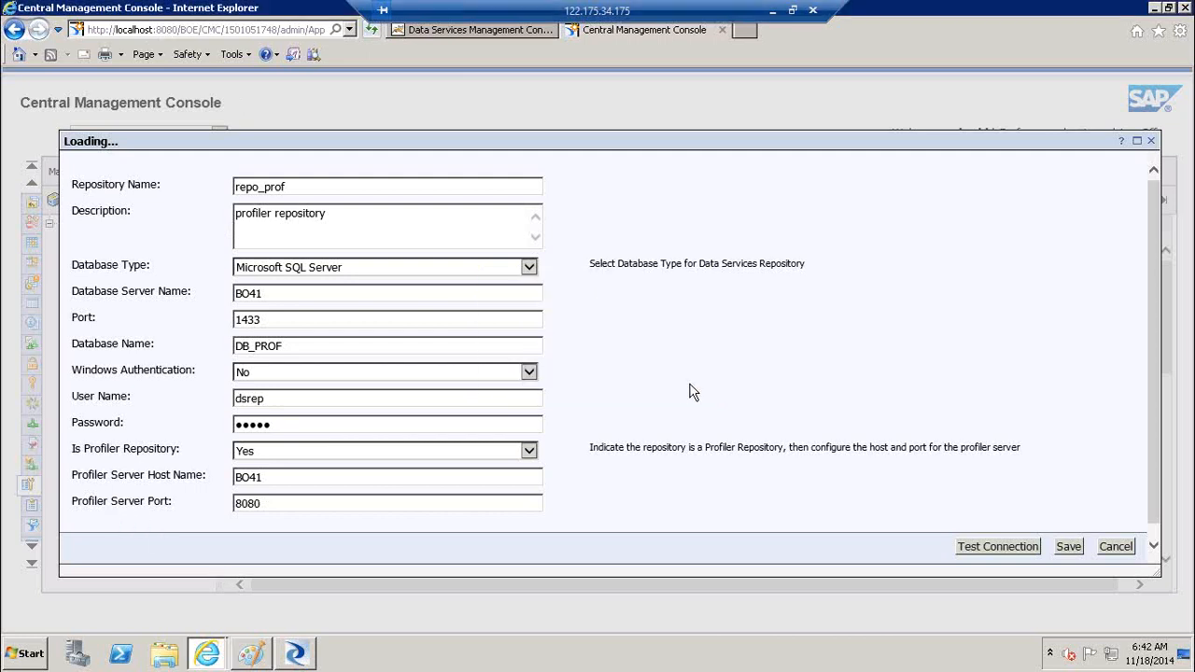
Save repo_prof, select it on page 2 of the repository list, then return to the Management Console
click(1068, 547)
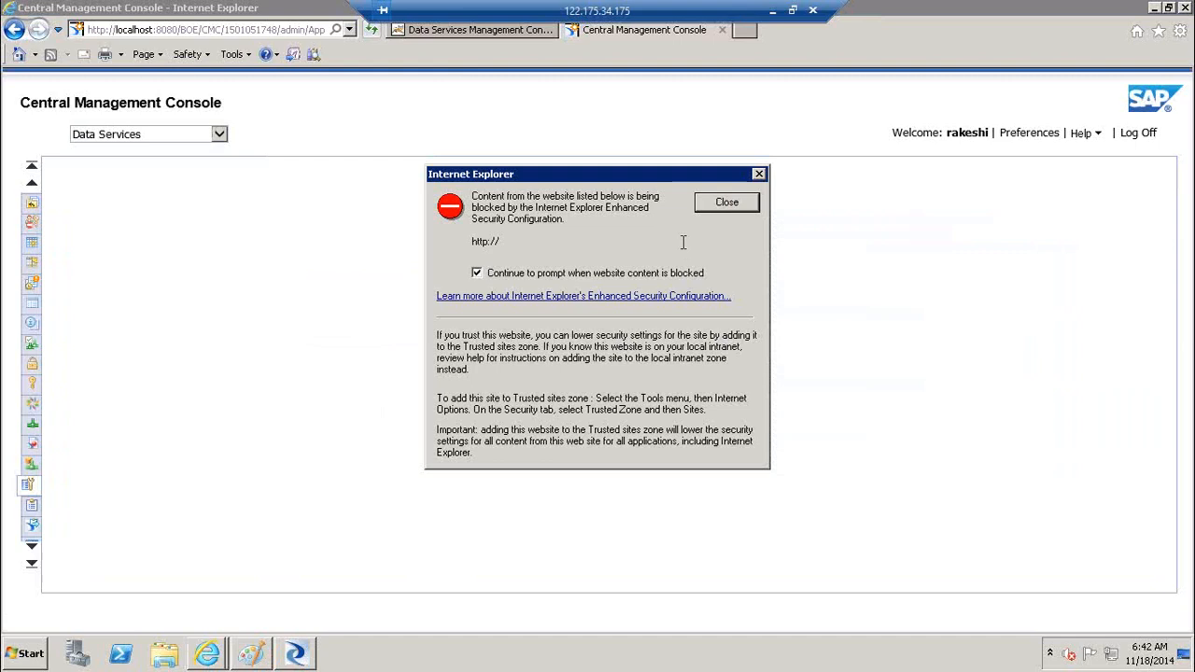
click(719, 208)
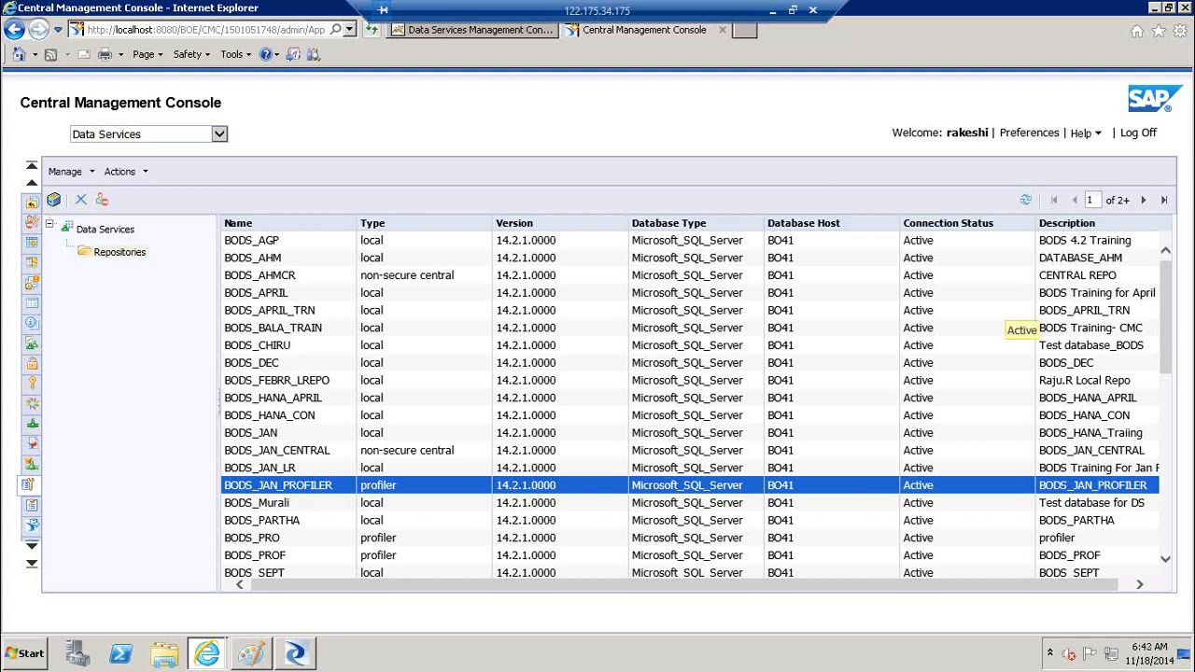
drag(1165, 309, 1176, 462)
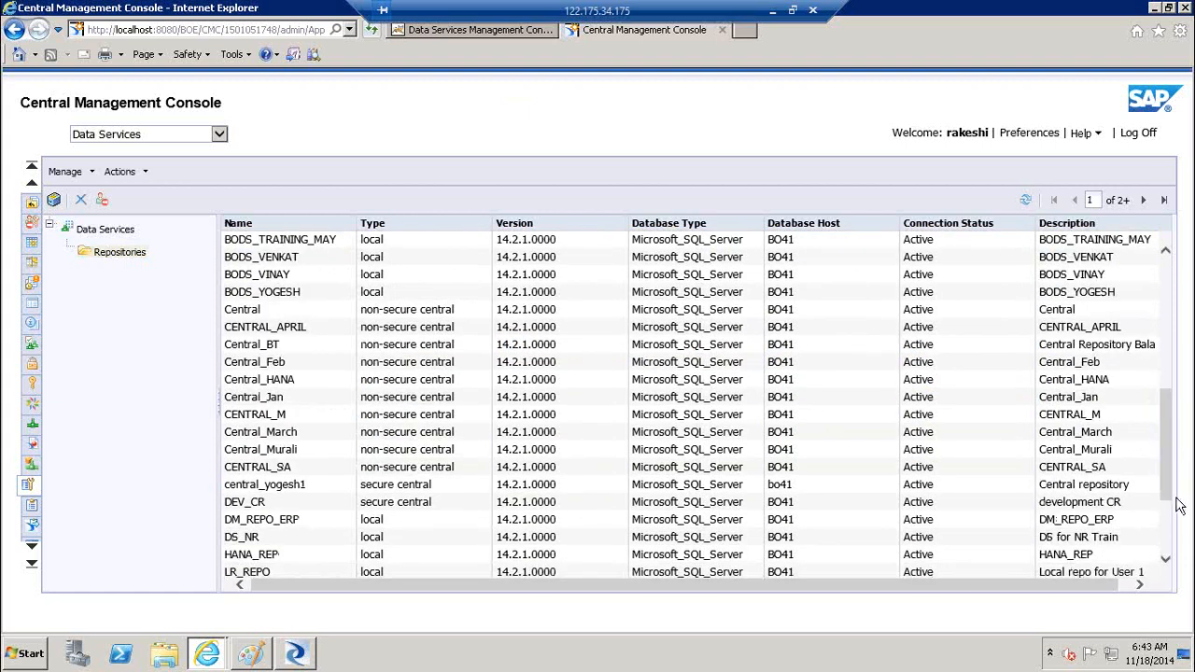
scroll(1172, 546, down, 3)
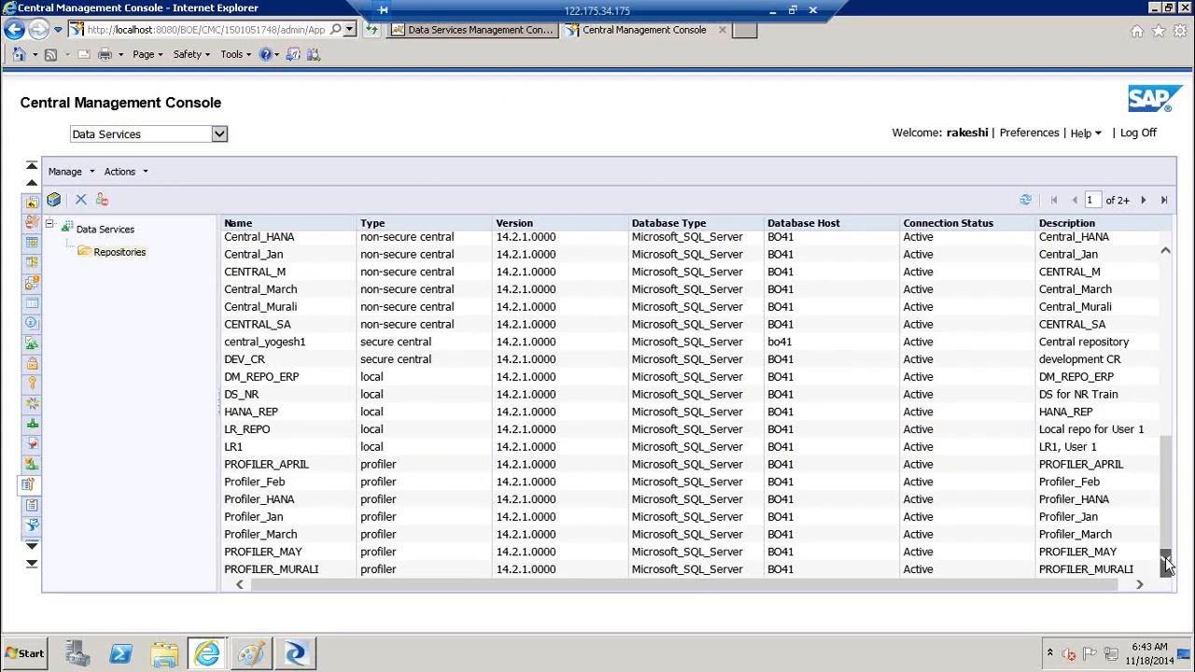
click(1138, 200)
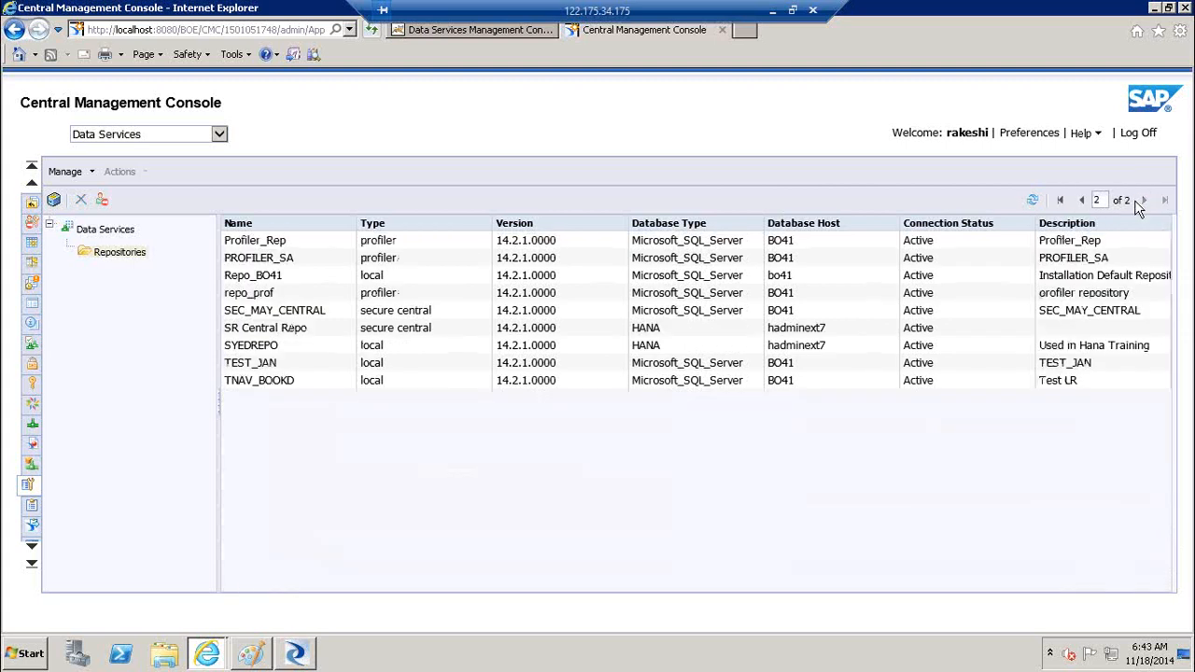
click(249, 293)
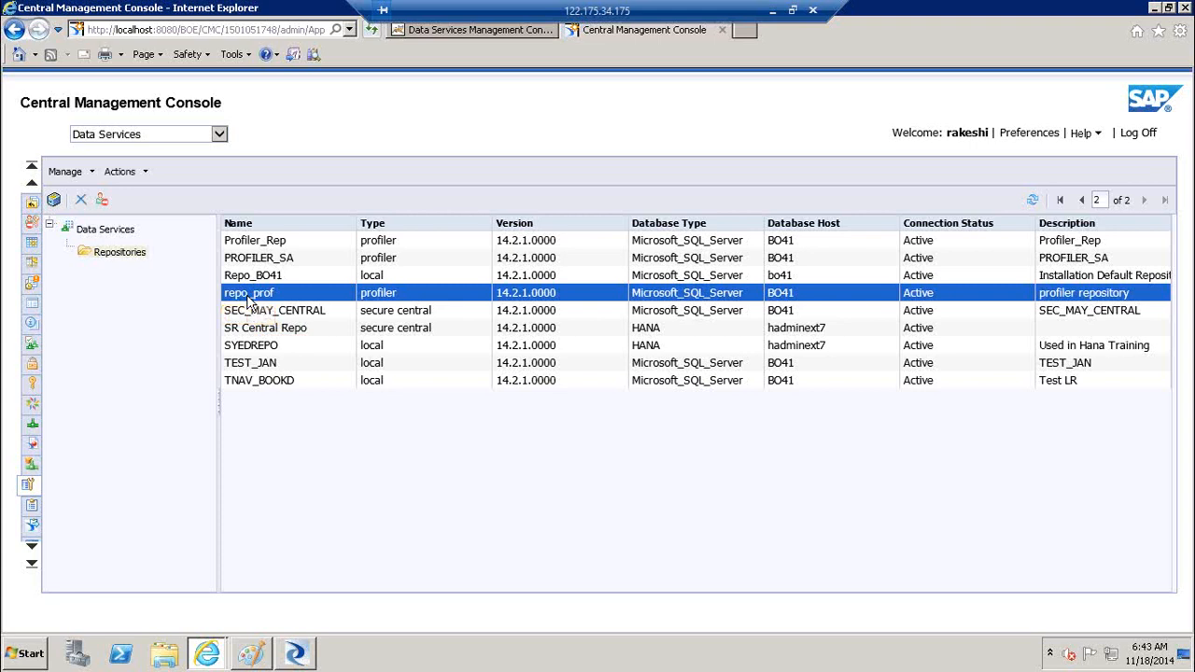
click(474, 29)
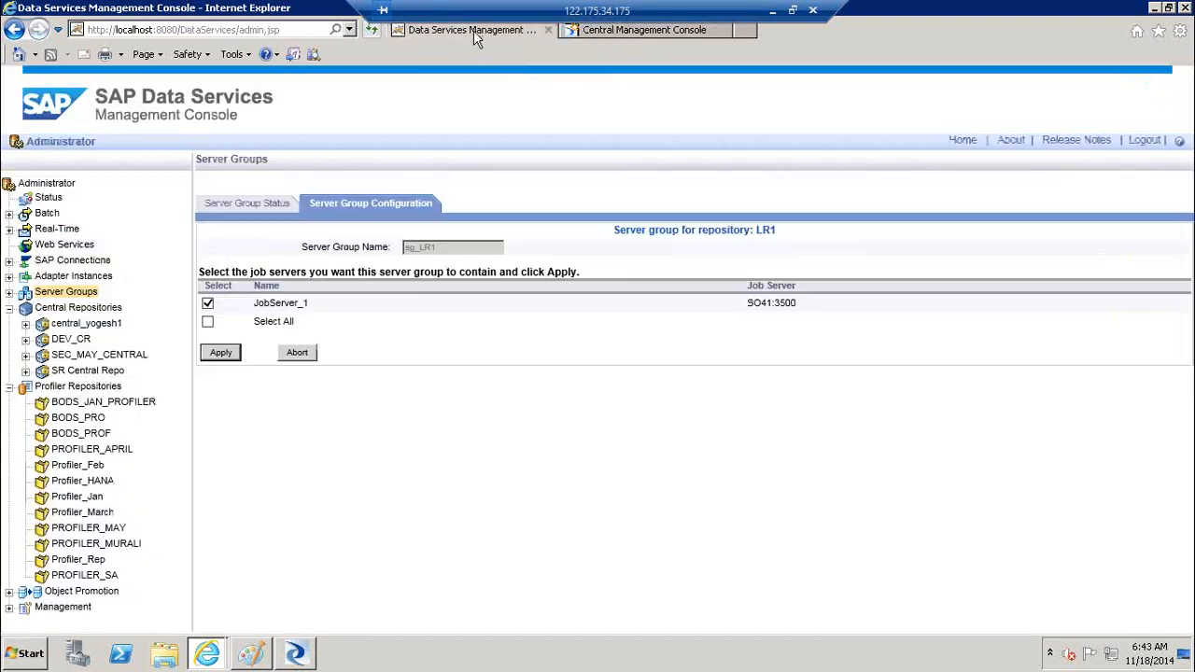
Show Profiler Repositories, refresh the console page, and bring the Designer window showing Job_Case forward
click(98, 388)
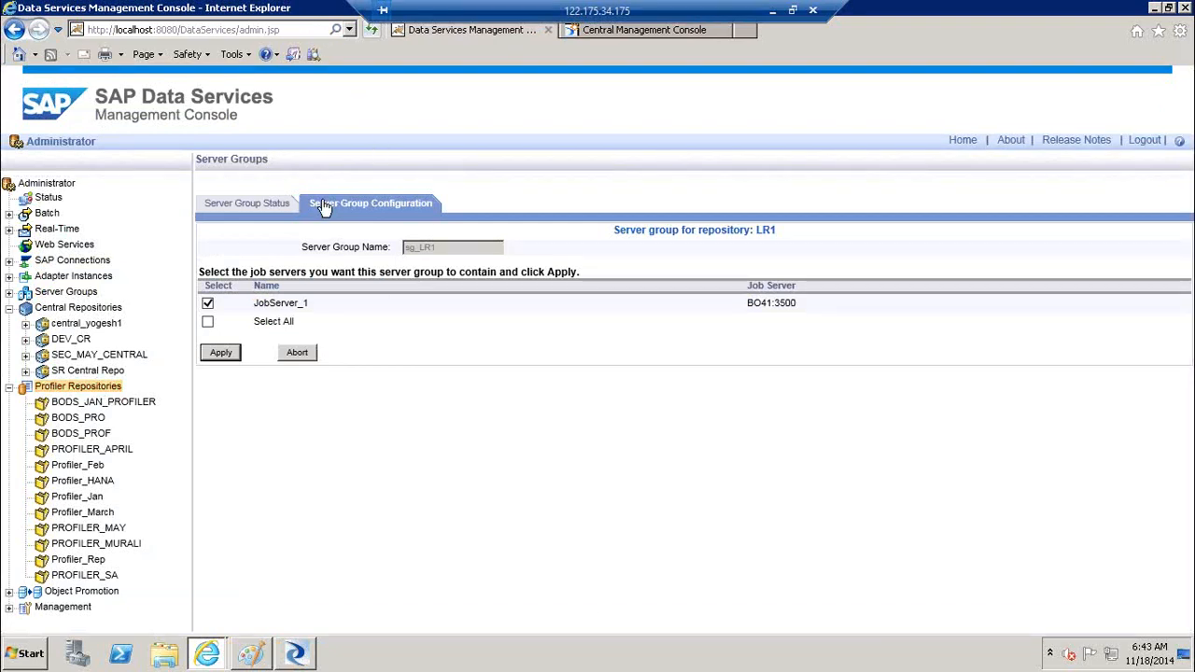
click(371, 32)
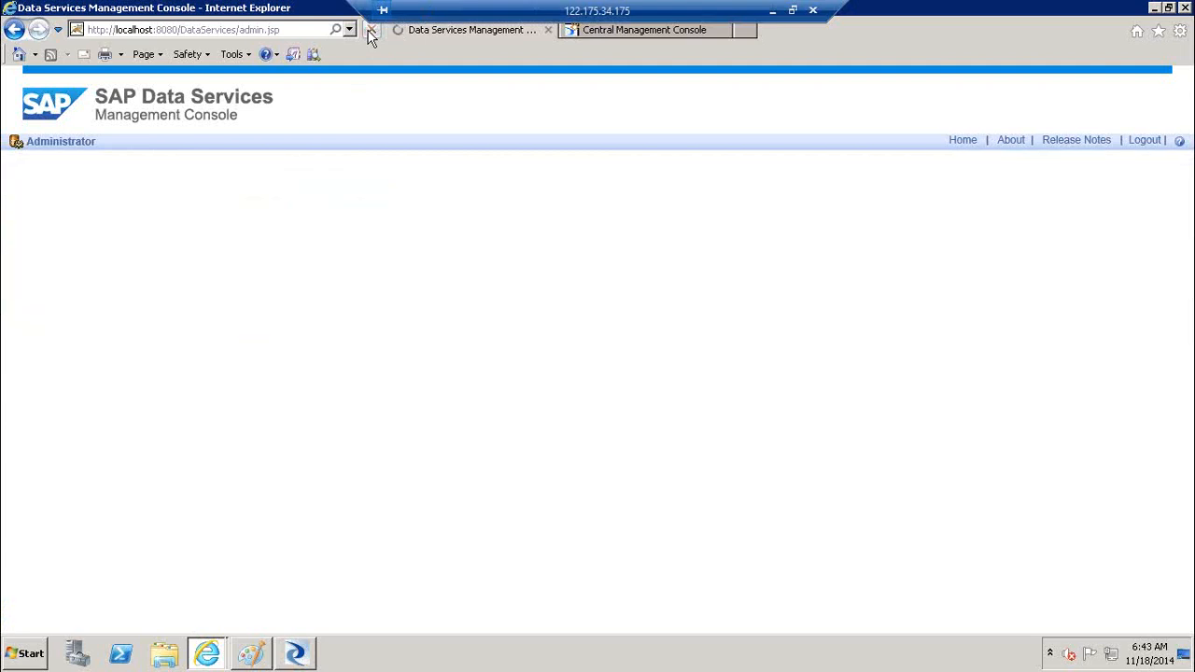
click(310, 660)
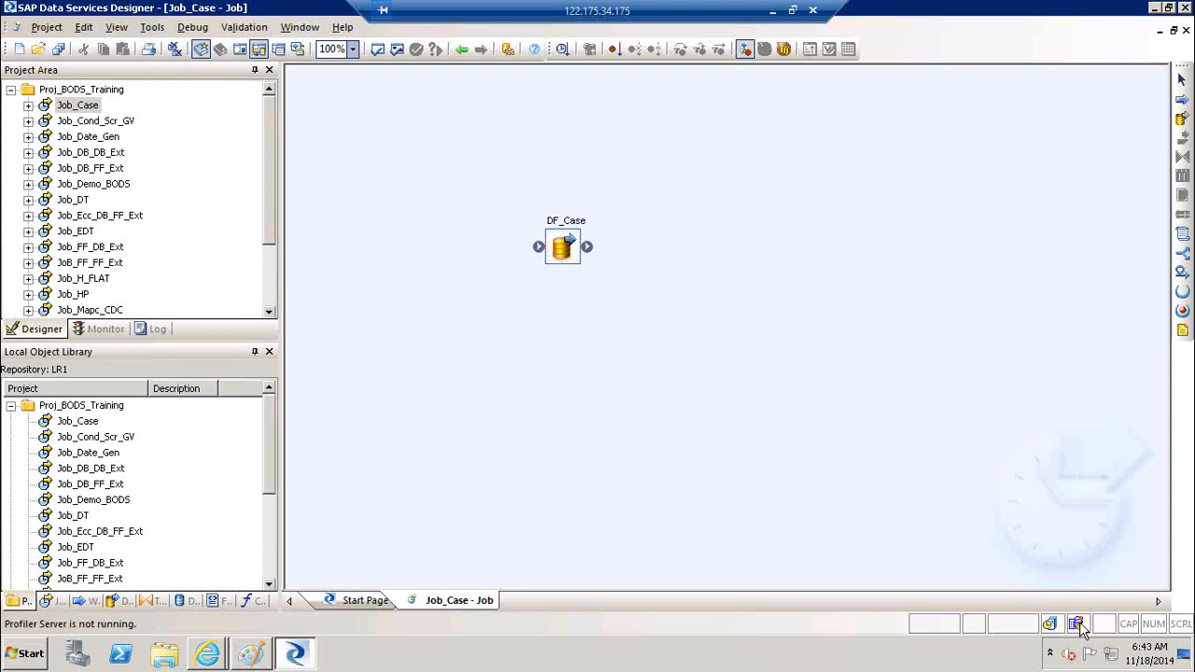
Connect the profiler server to repo_prof, confirming with the repository password
double_click(1079, 625)
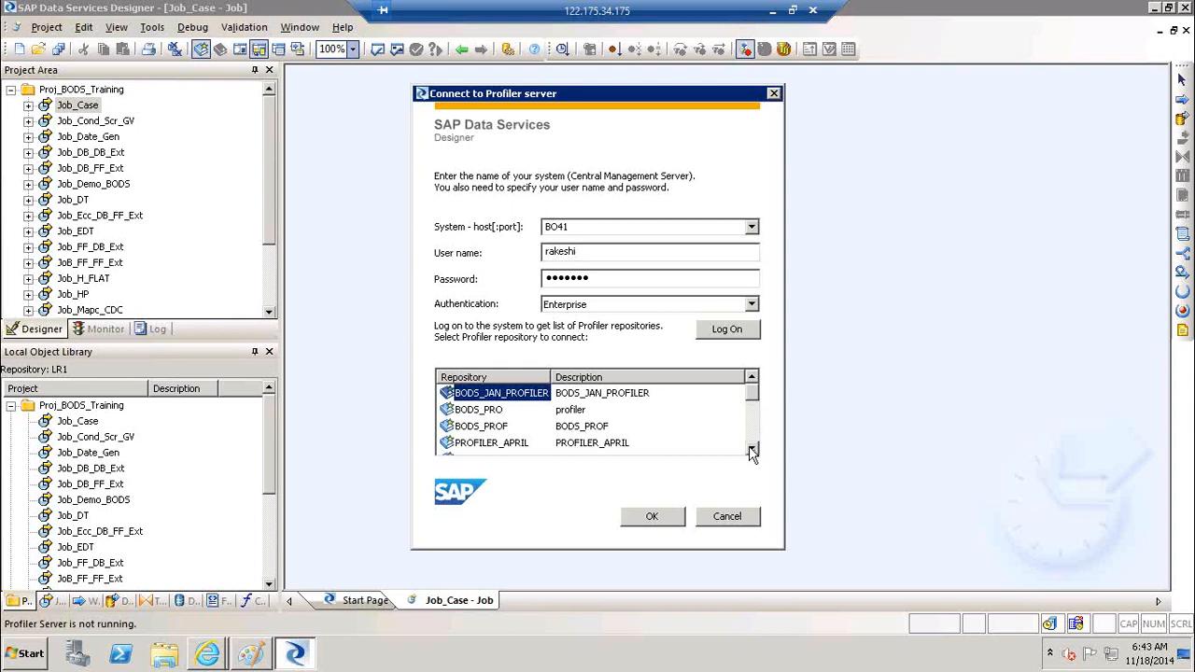
click(752, 450)
click(751, 450)
click(753, 452)
click(753, 450)
click(753, 450)
click(752, 450)
click(753, 451)
click(752, 450)
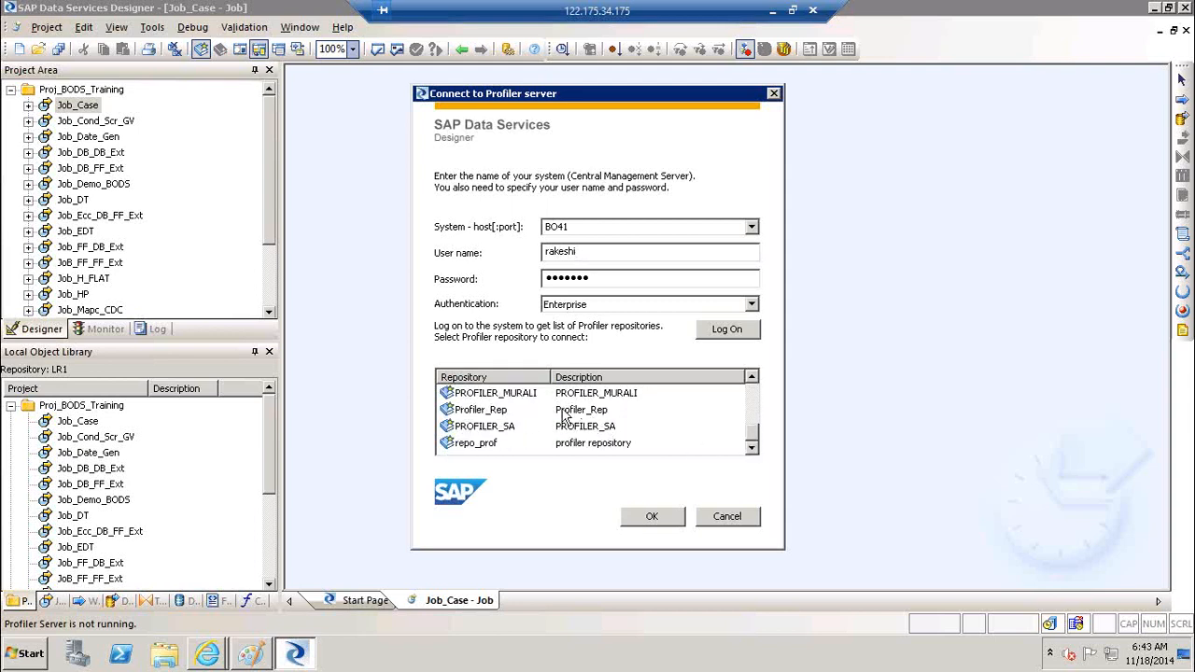
click(503, 411)
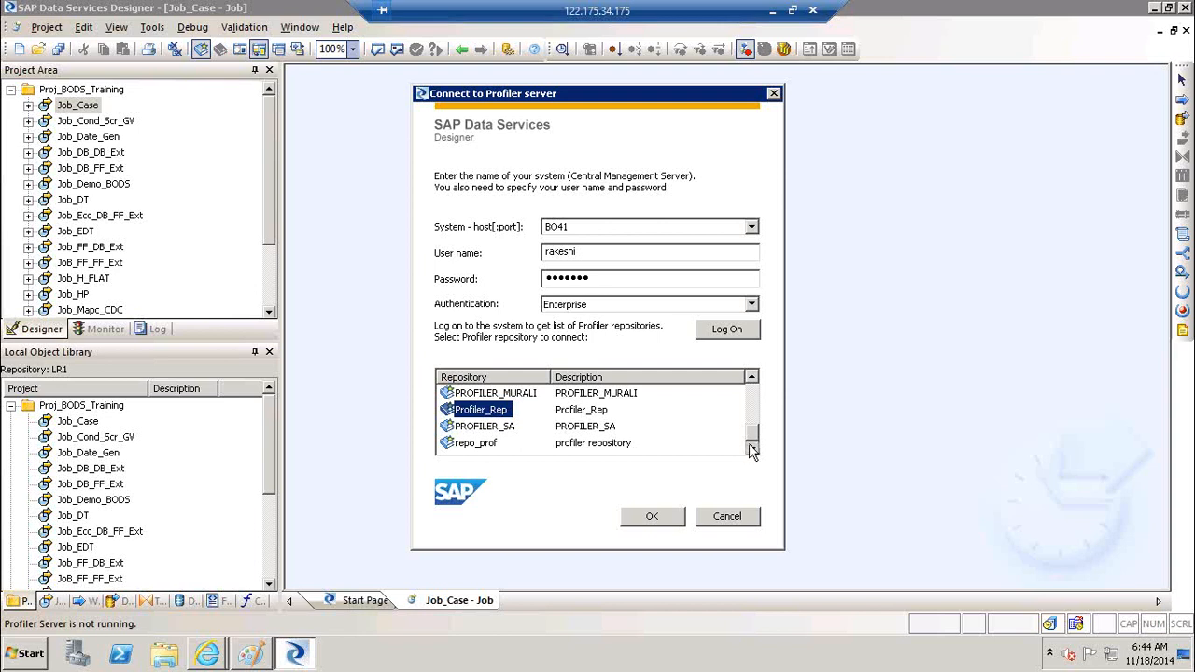
click(486, 445)
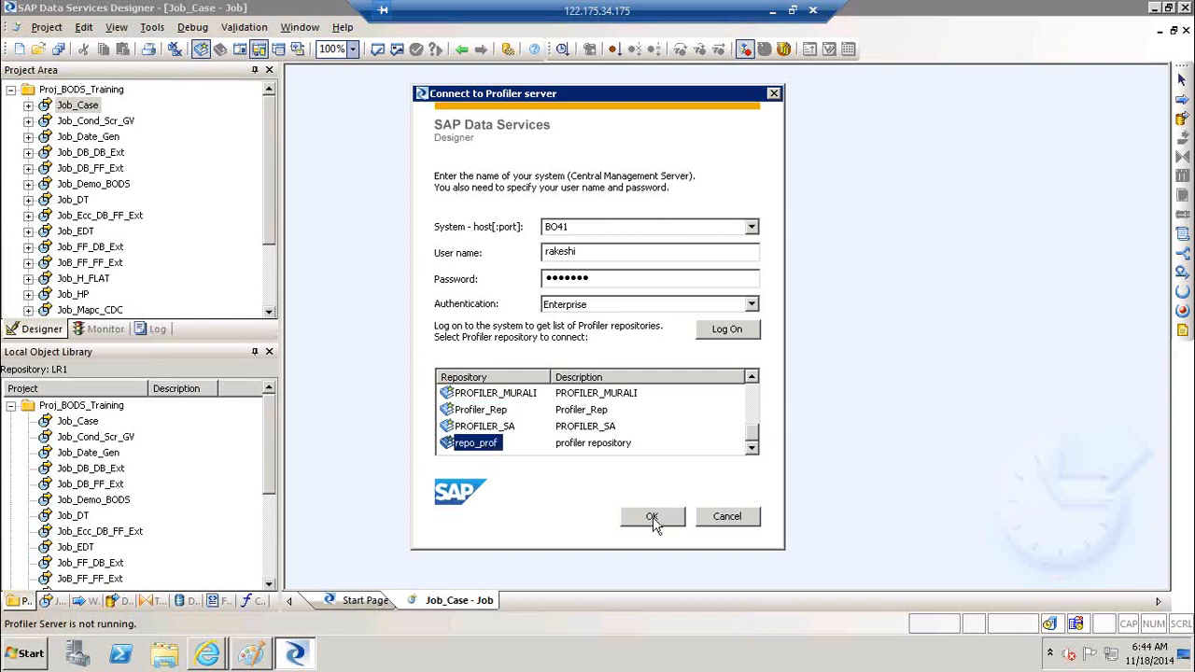
click(653, 519)
text(••••••)
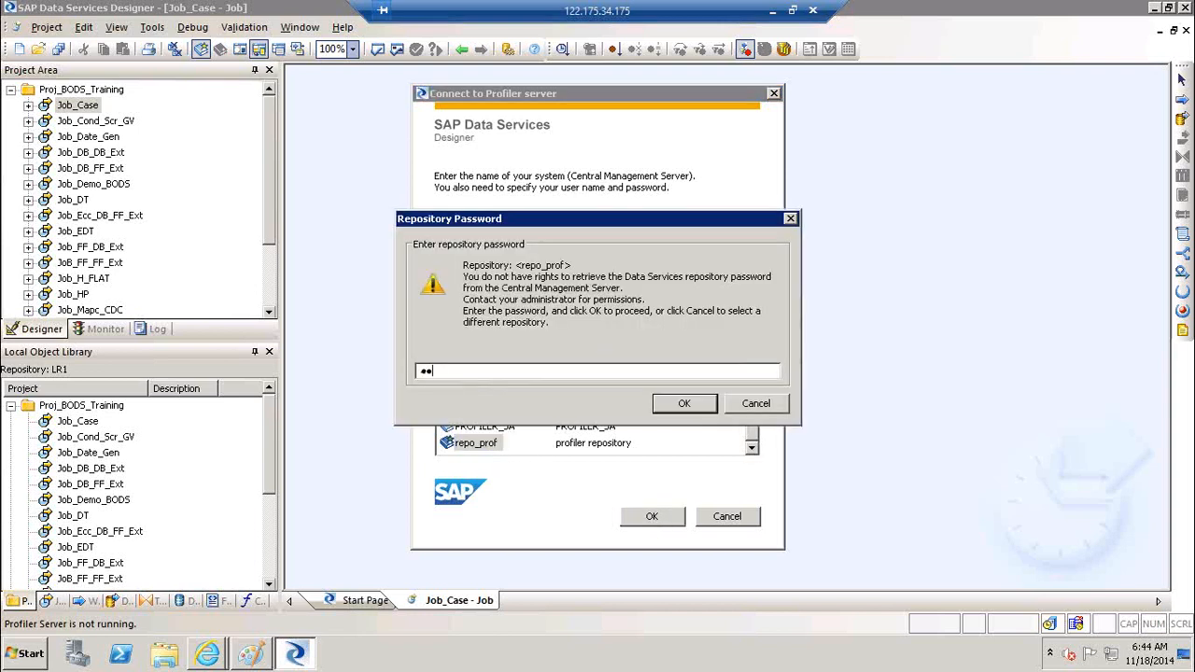
key(Return)
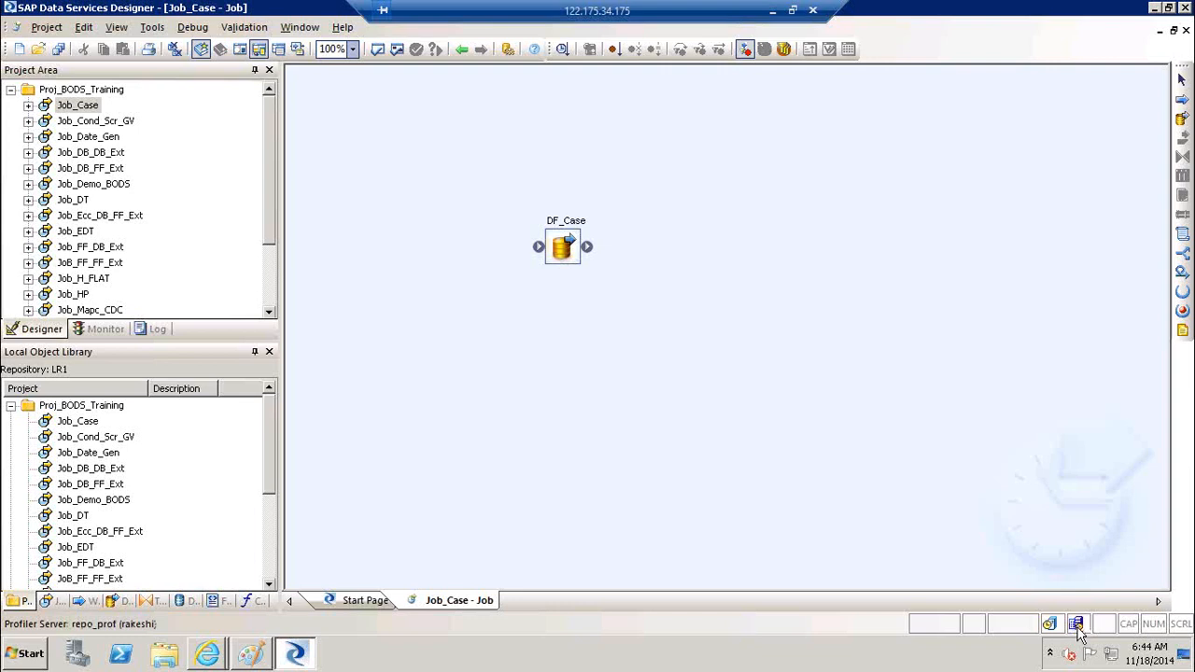
Bring the Data Services Management Console window back to the front
click(771, 10)
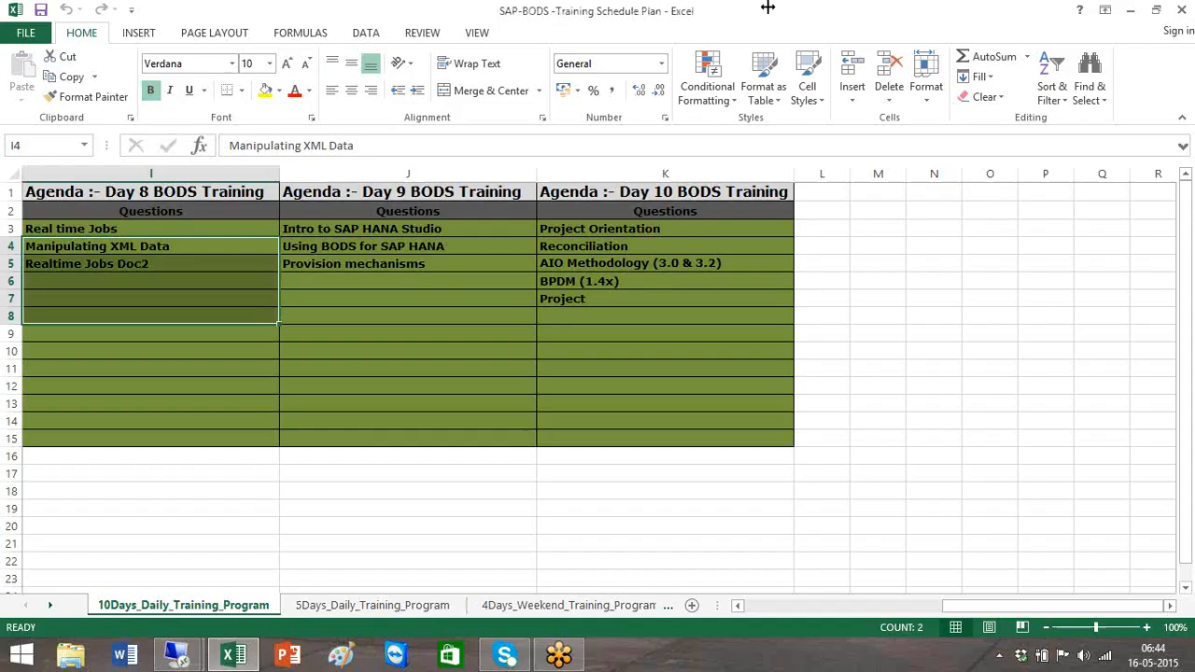
click(176, 656)
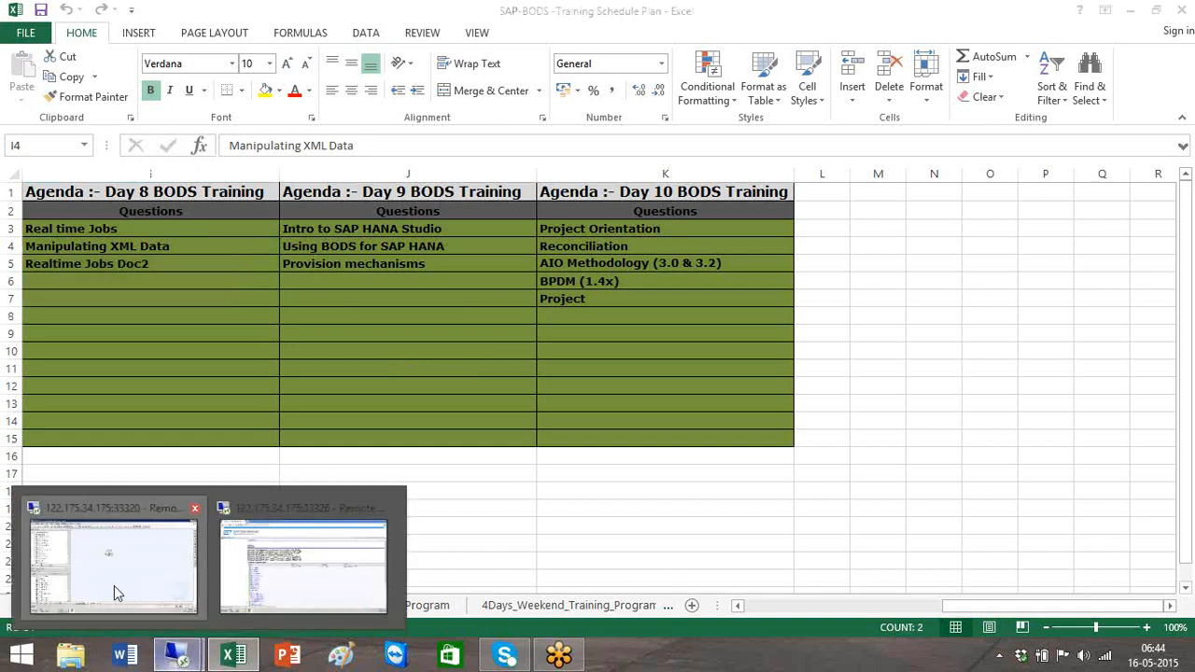
click(114, 585)
mouse_move(206, 660)
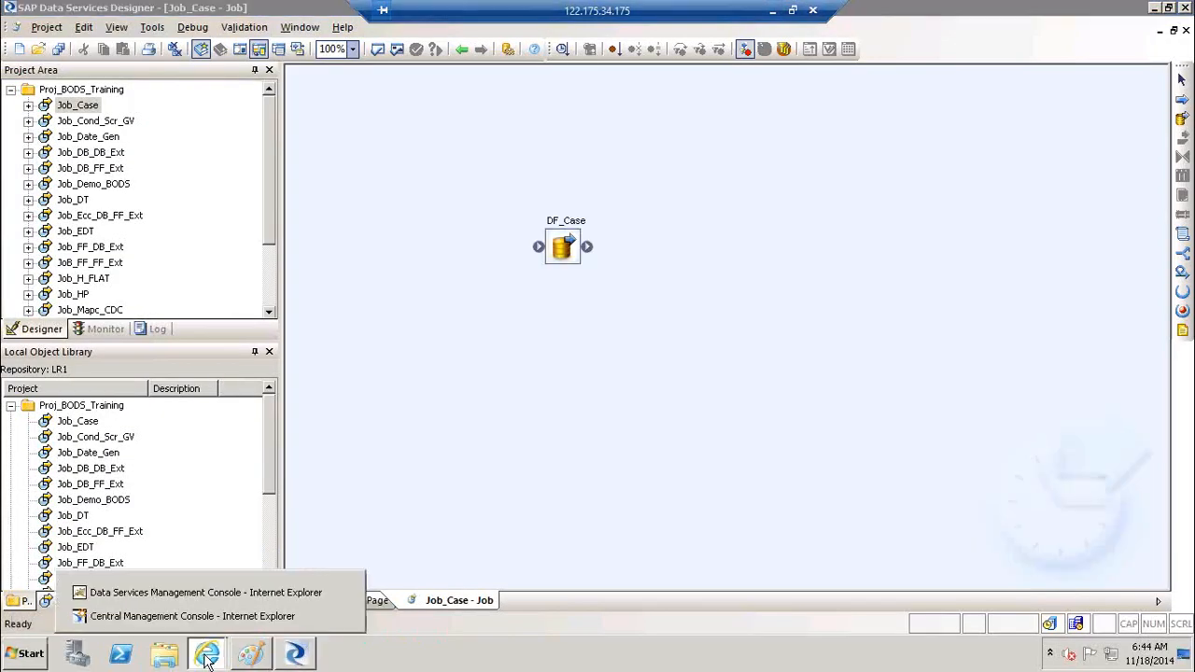
click(157, 595)
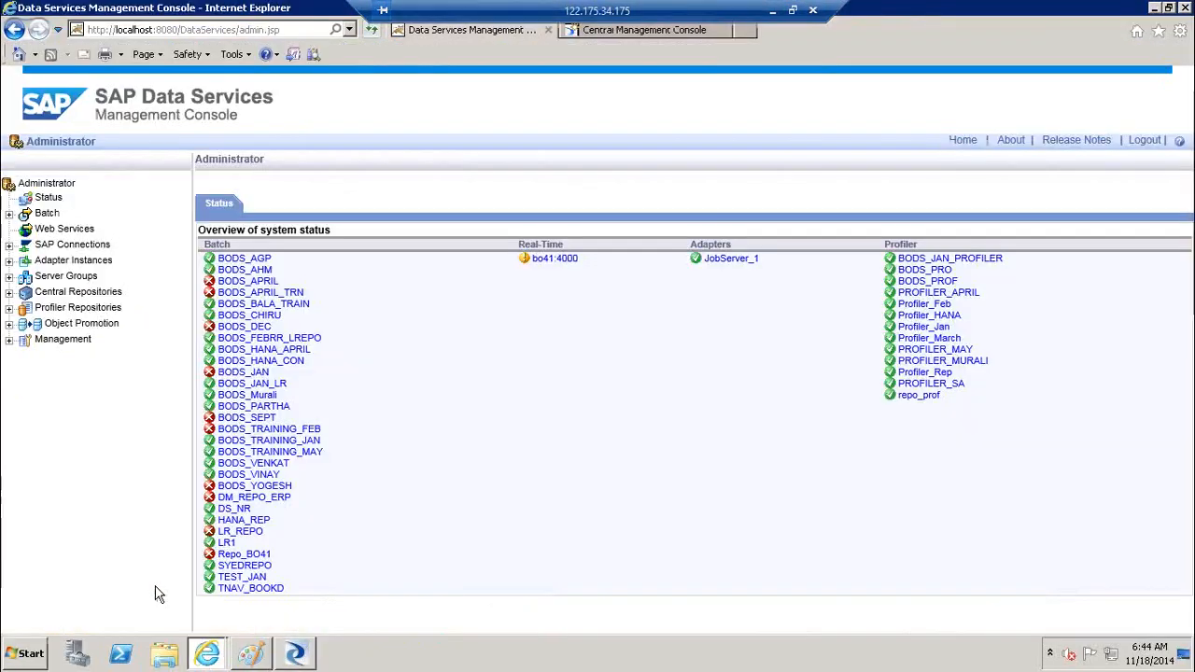
Open repo_prof under Profiler Repositories, then open the Object Promotion welcome page
click(9, 308)
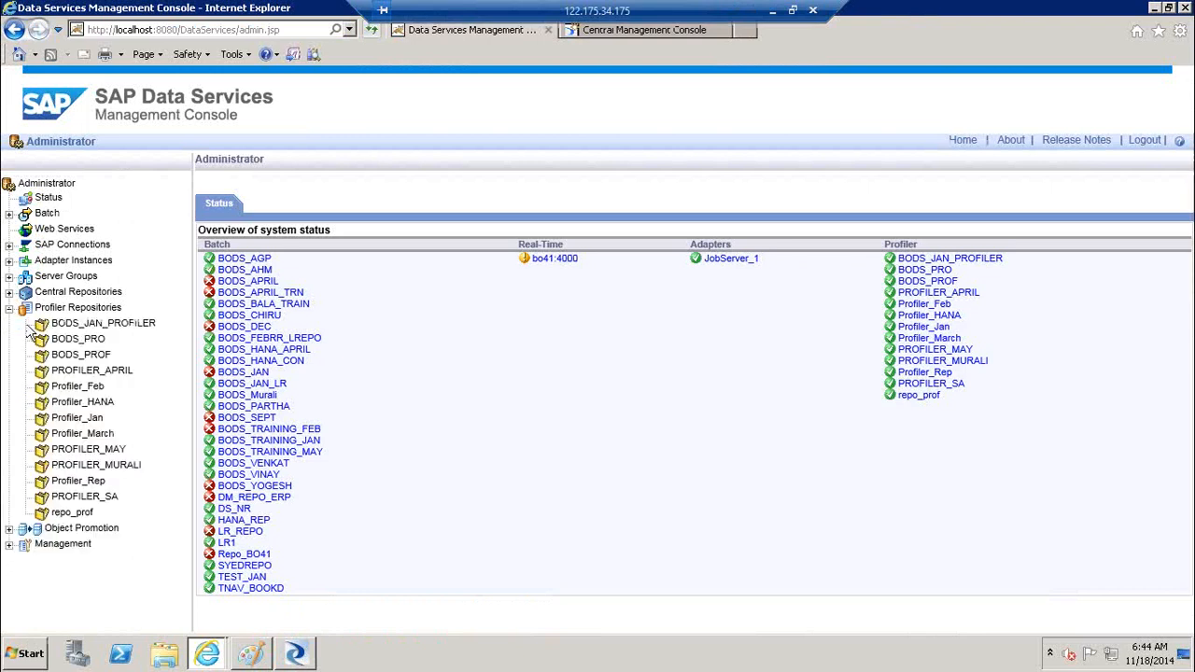
click(73, 515)
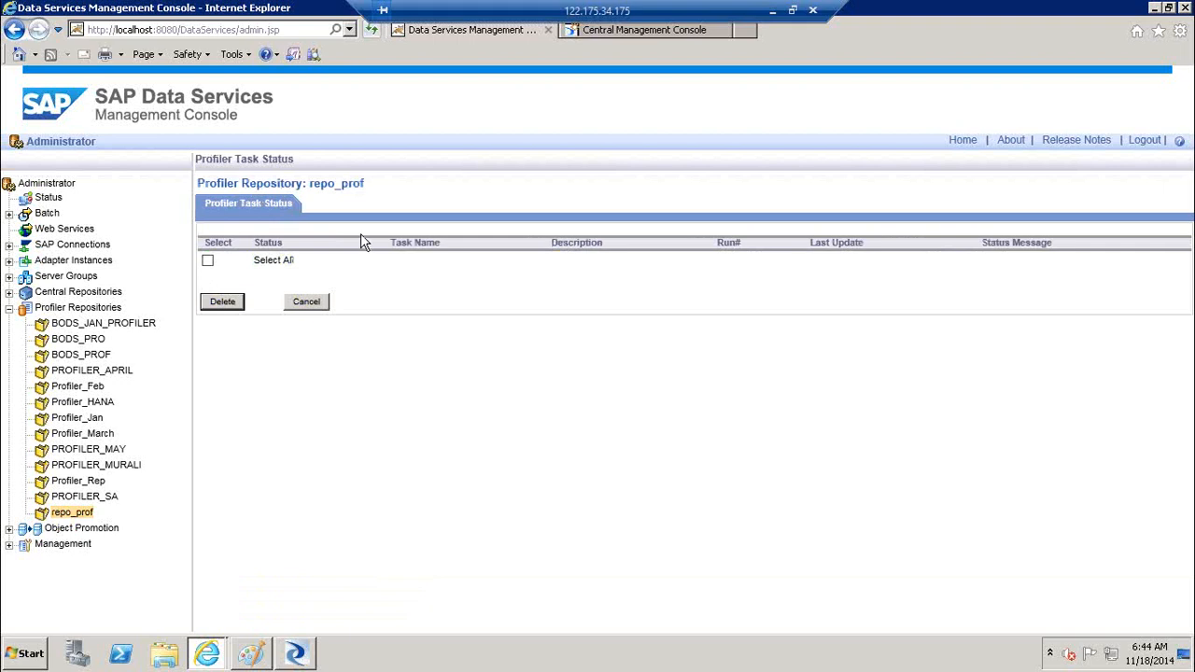
click(9, 308)
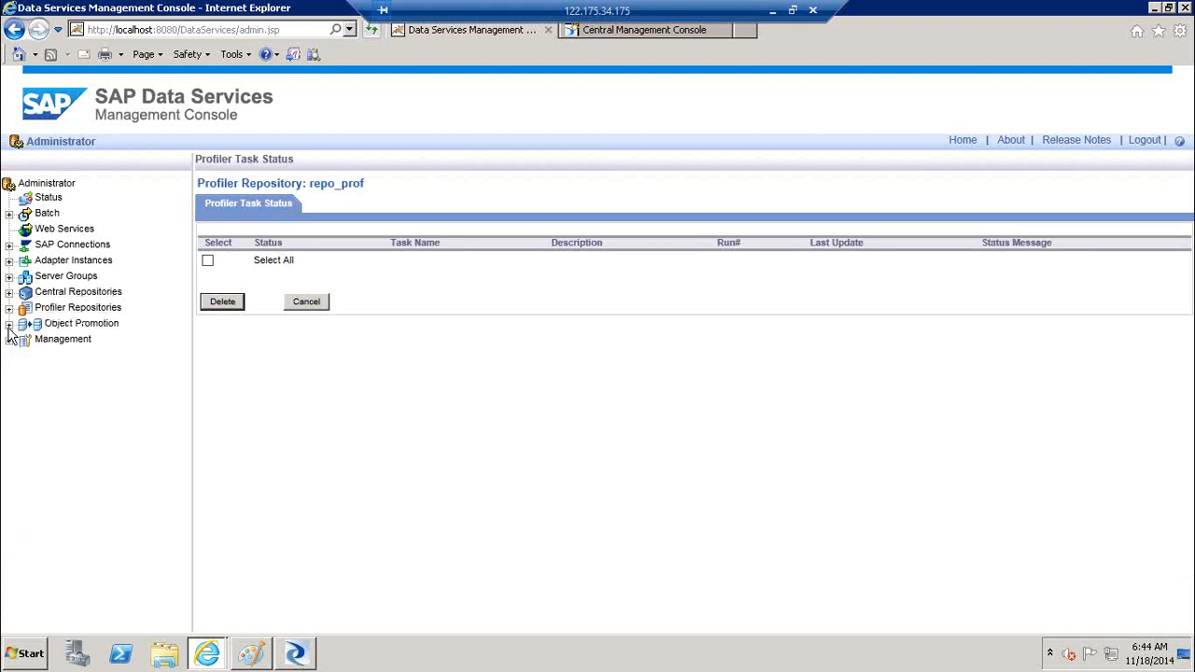
click(8, 323)
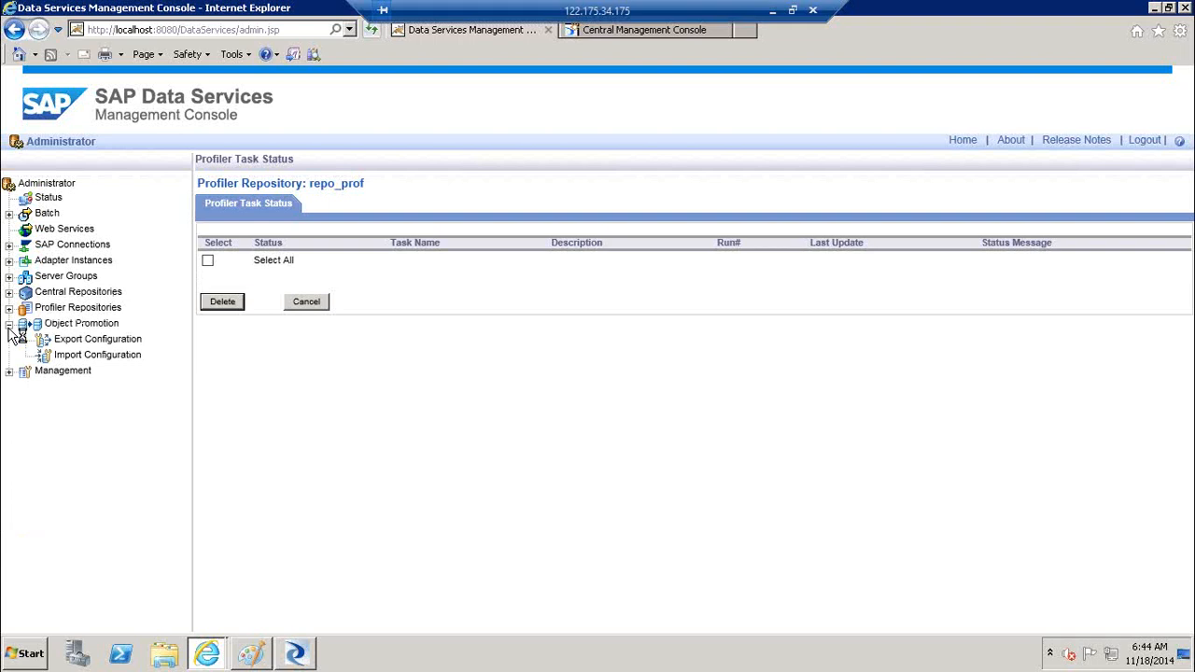
click(72, 326)
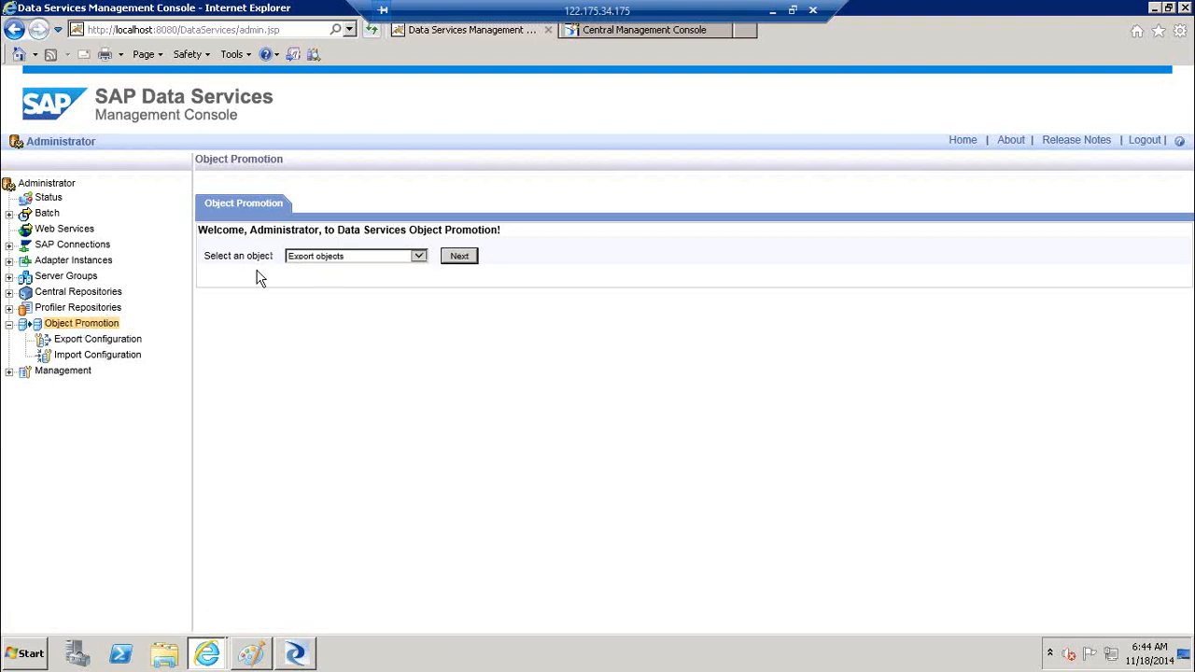
Choose Export objects and continue, which fails with a missing-repository error
click(416, 256)
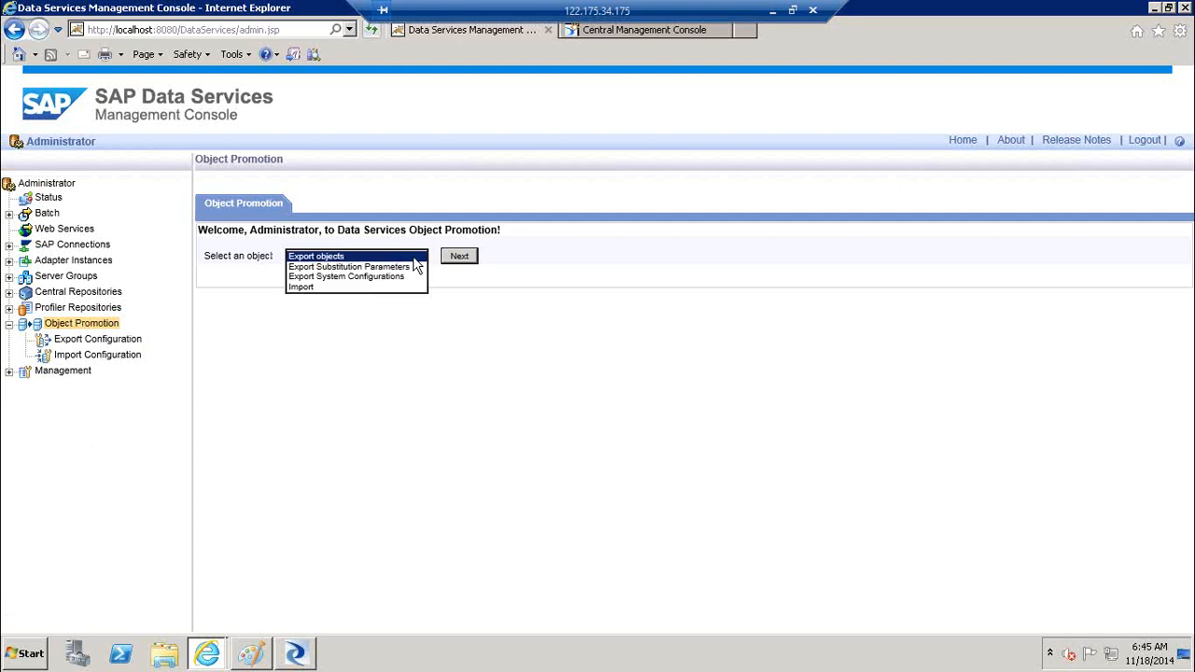
click(389, 258)
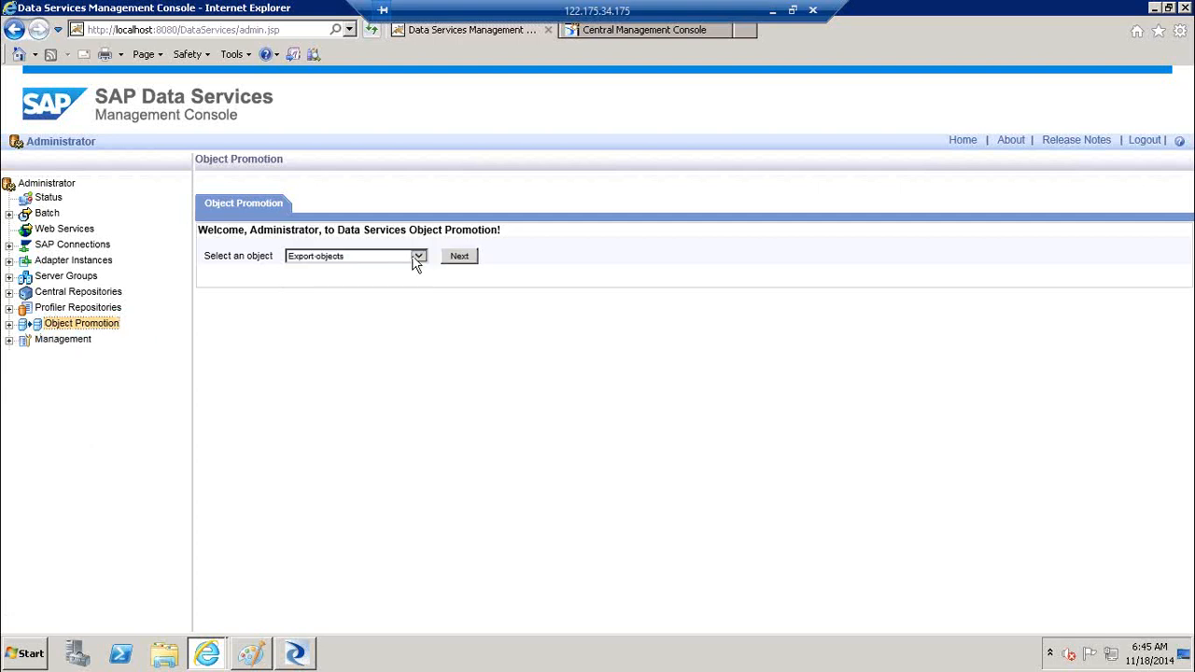
click(419, 261)
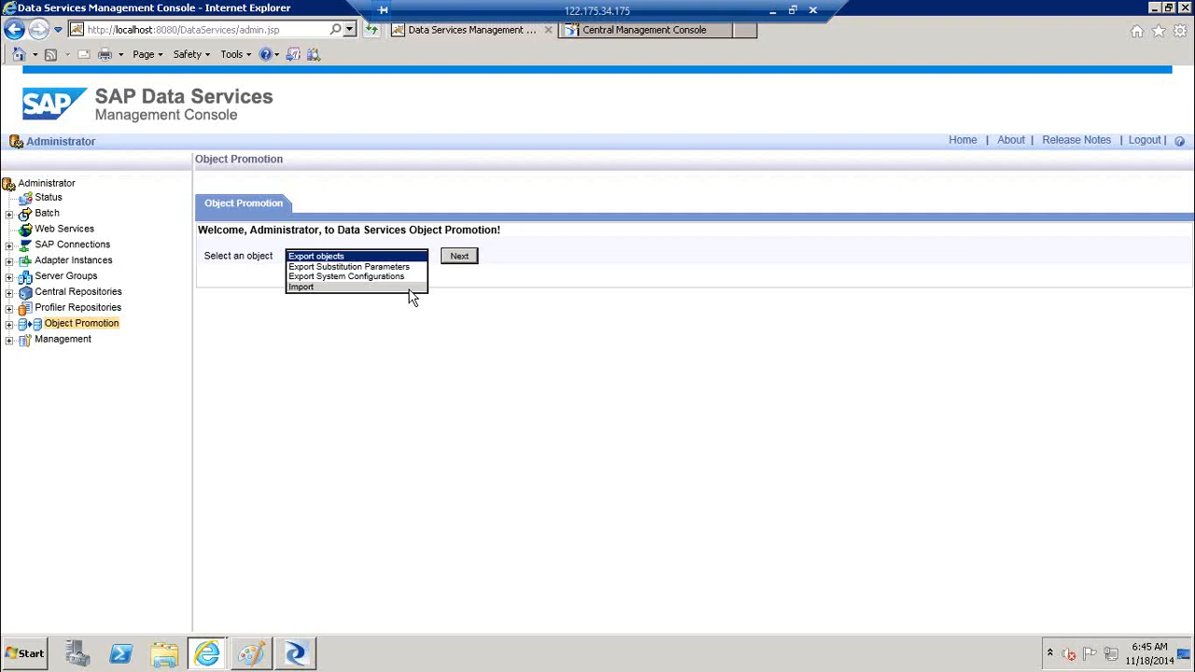
click(342, 257)
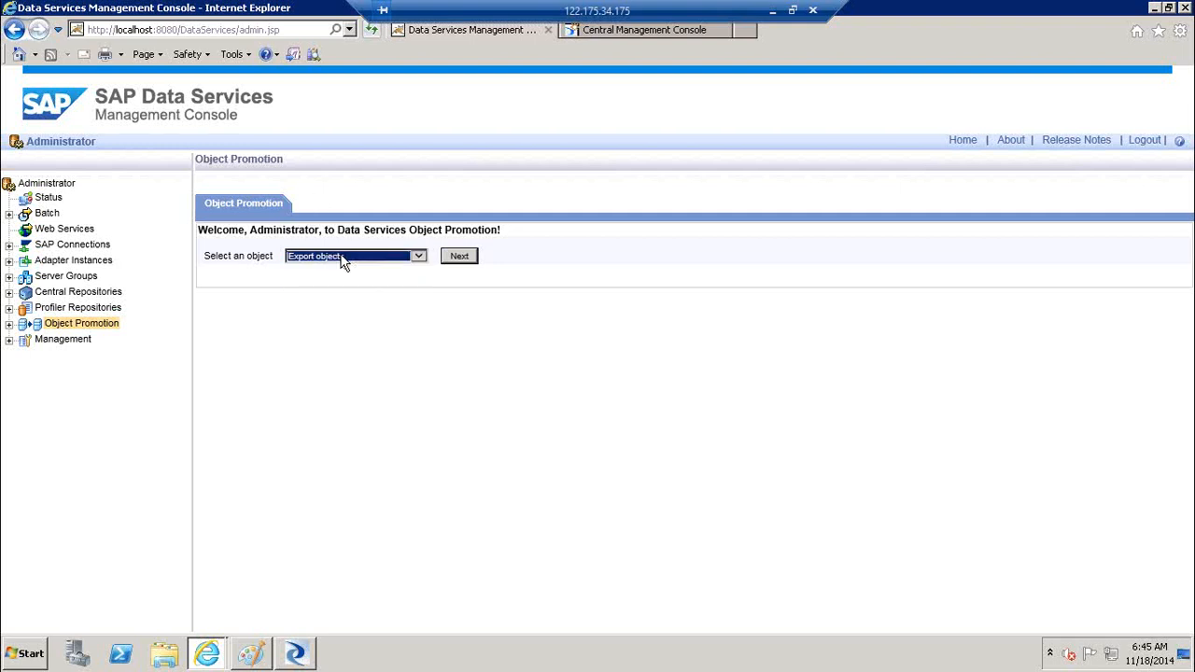
click(456, 257)
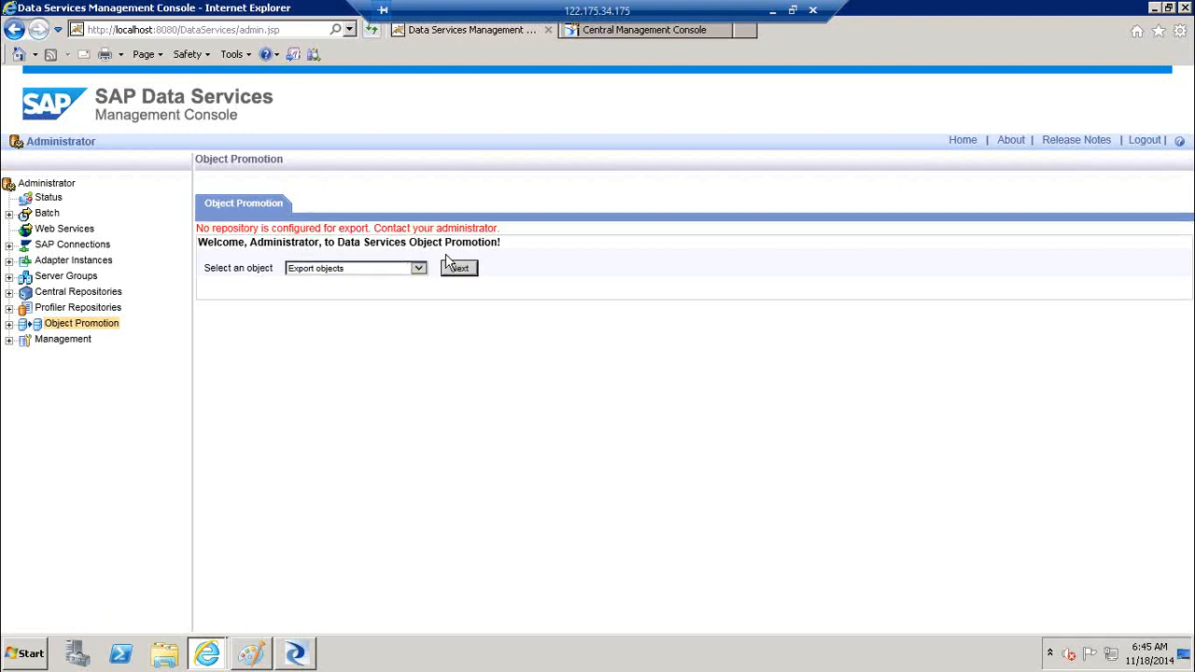
drag(260, 227, 429, 226)
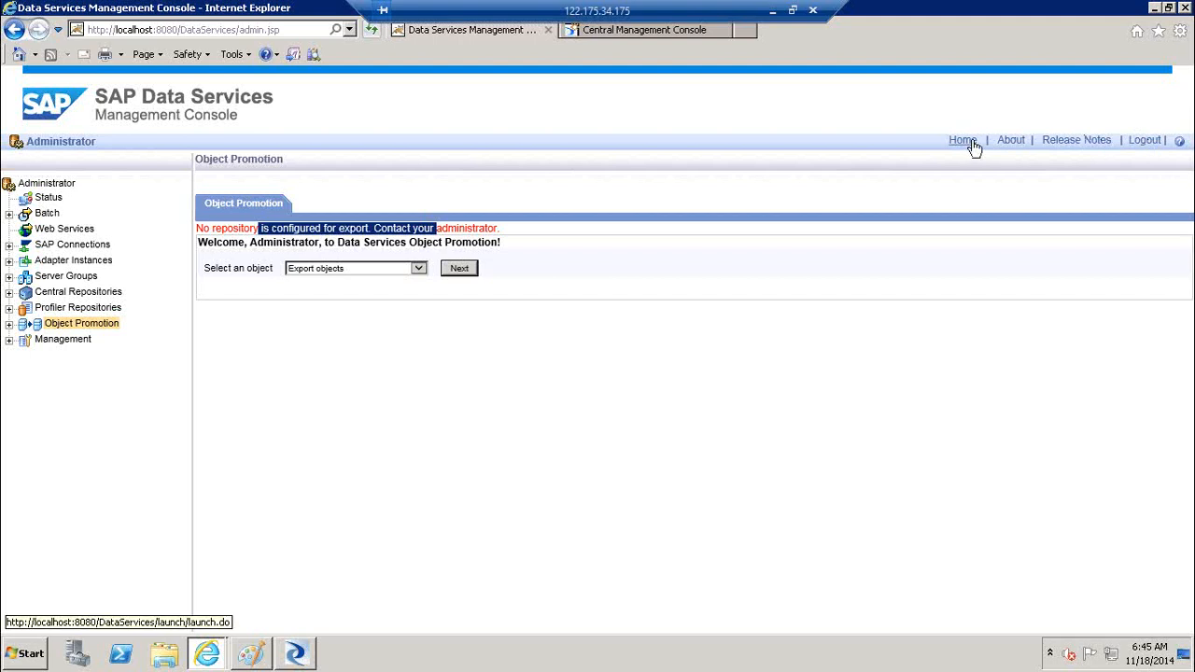
Open Export Configuration under Object Promotion, showing an empty FTP list
click(9, 324)
click(113, 327)
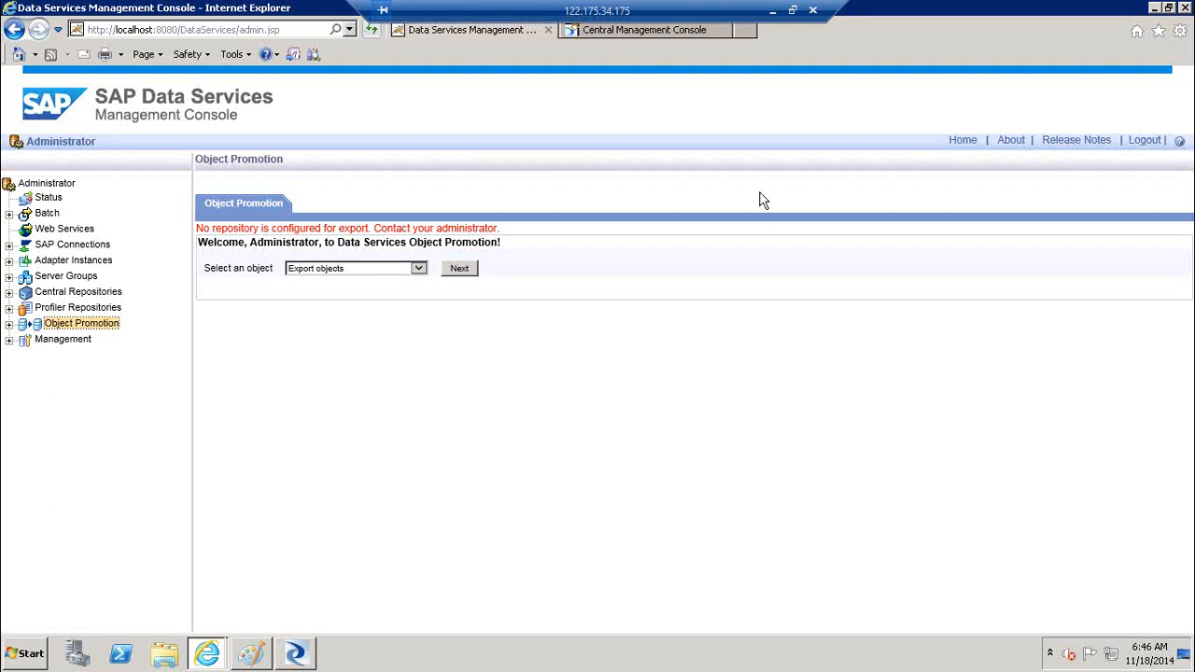
click(9, 324)
click(122, 340)
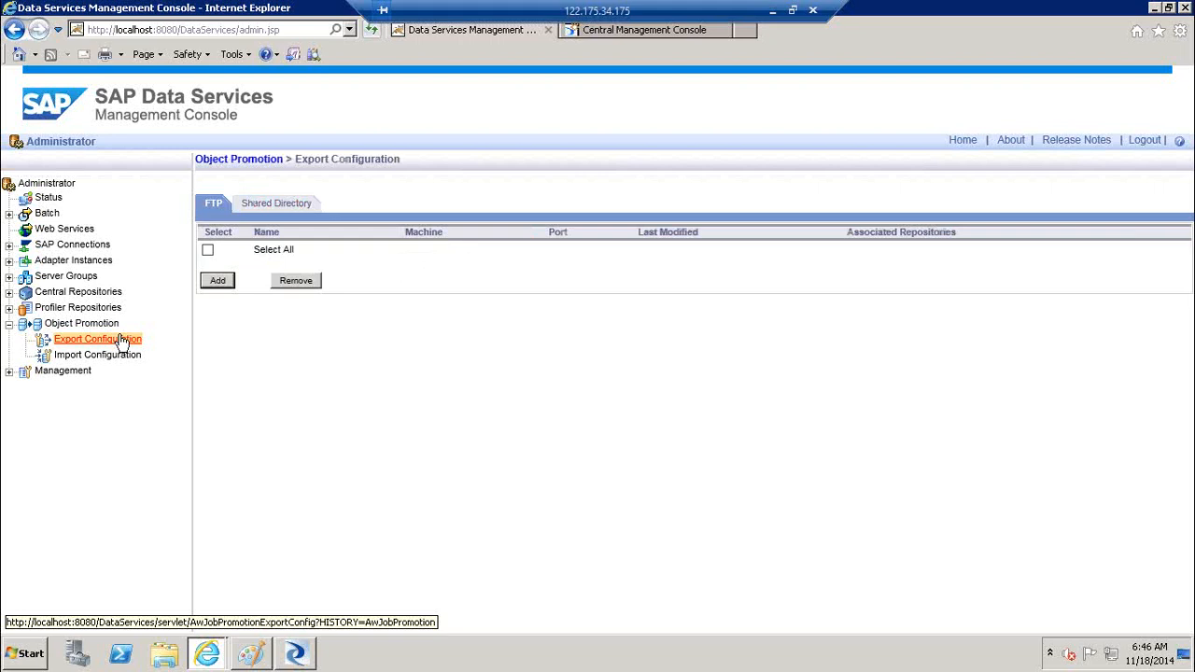
click(217, 282)
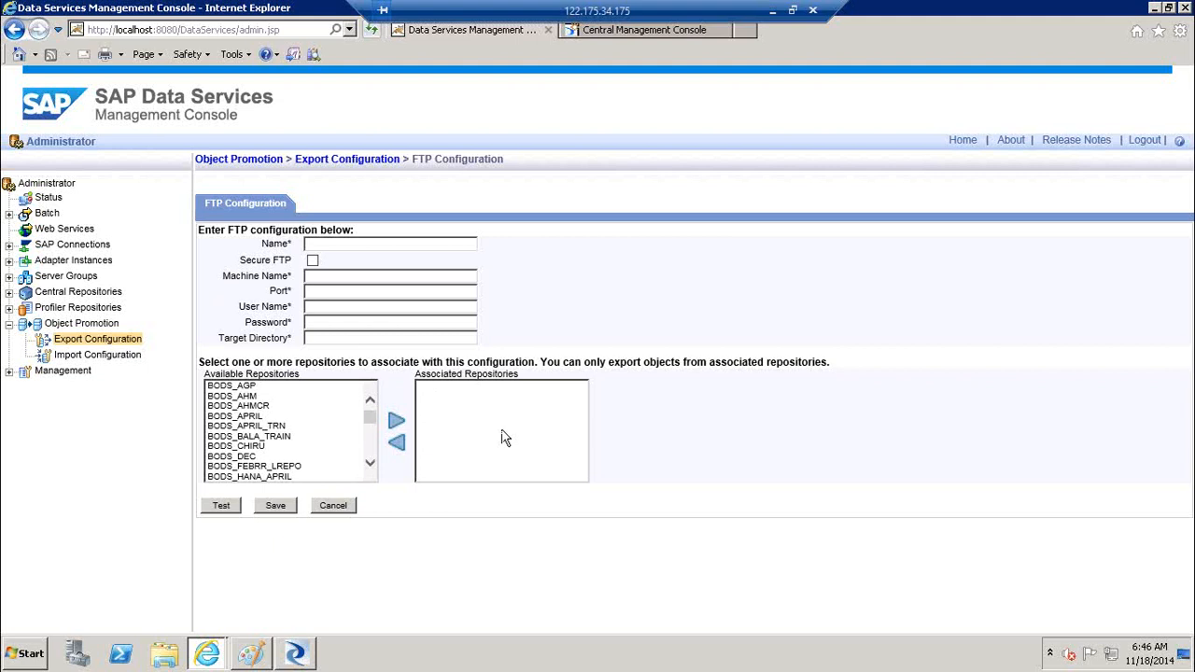
click(370, 462)
click(370, 462)
click(370, 463)
click(370, 462)
click(369, 462)
click(370, 462)
click(370, 462)
click(369, 462)
click(369, 462)
click(370, 462)
click(370, 462)
click(370, 462)
click(370, 462)
click(369, 462)
click(369, 462)
click(370, 463)
click(369, 462)
click(370, 463)
click(369, 462)
click(370, 462)
click(370, 462)
click(370, 462)
click(369, 462)
click(370, 462)
click(369, 462)
click(370, 463)
click(216, 419)
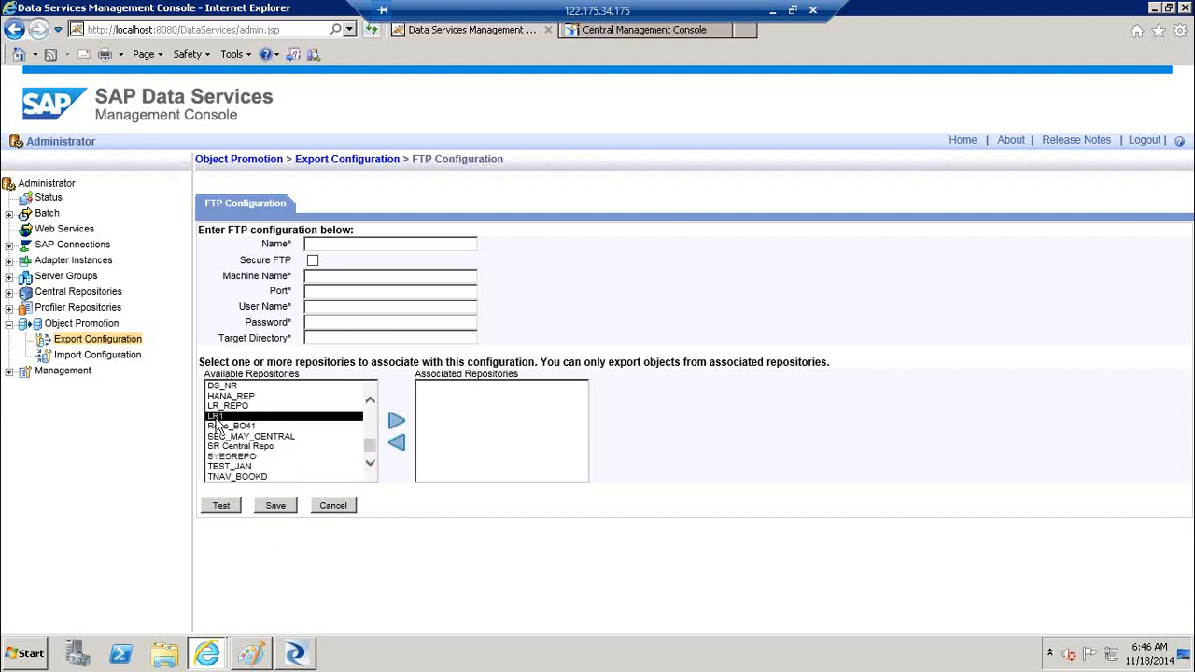
click(396, 432)
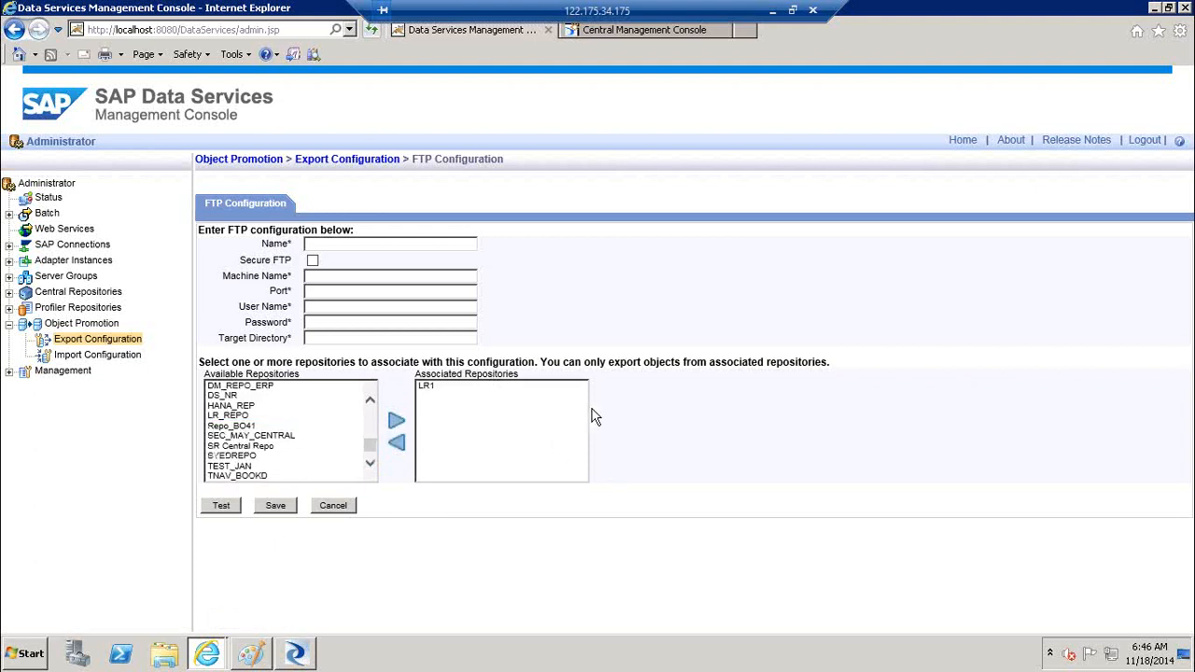
click(232, 512)
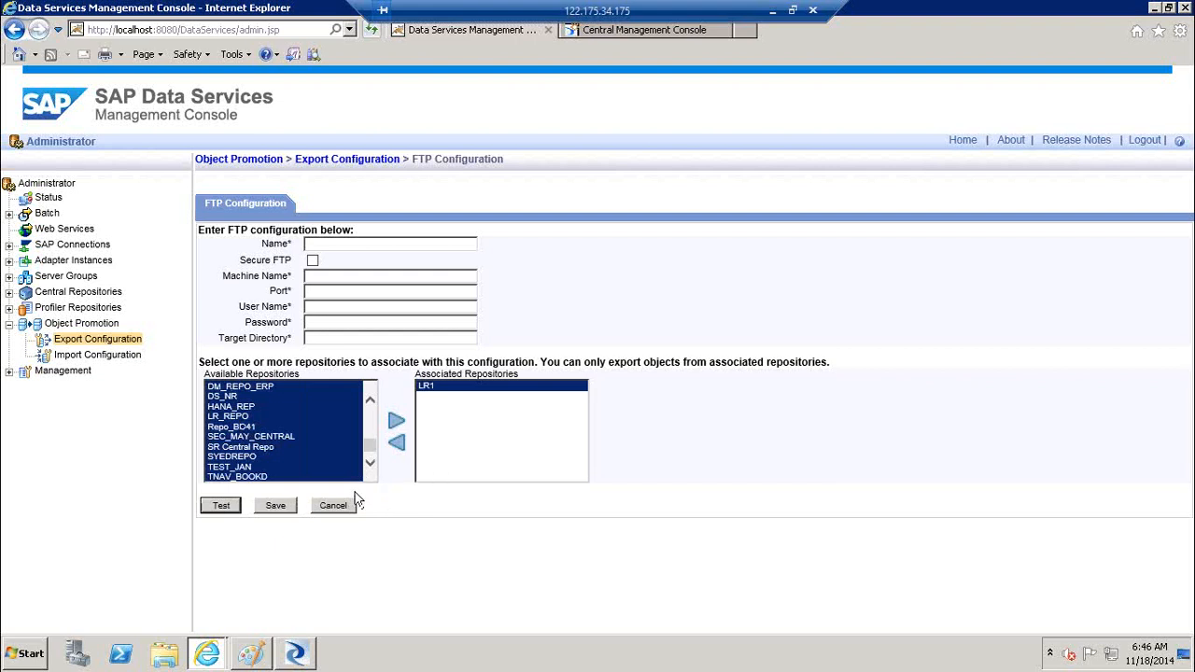
click(278, 511)
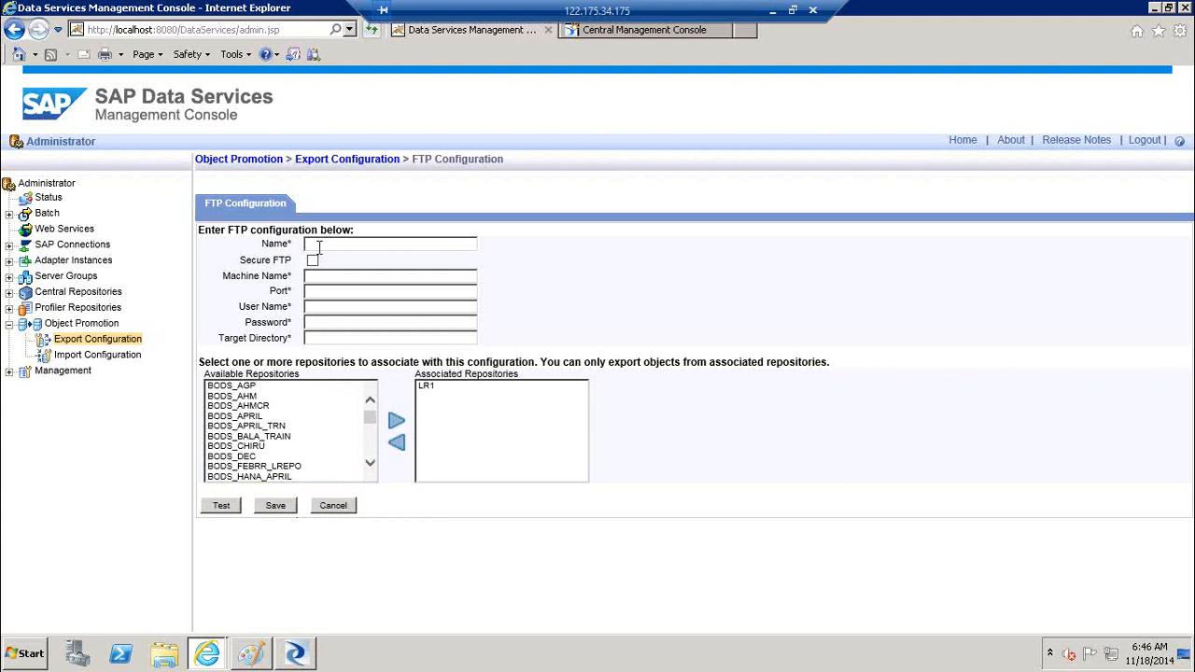
click(276, 509)
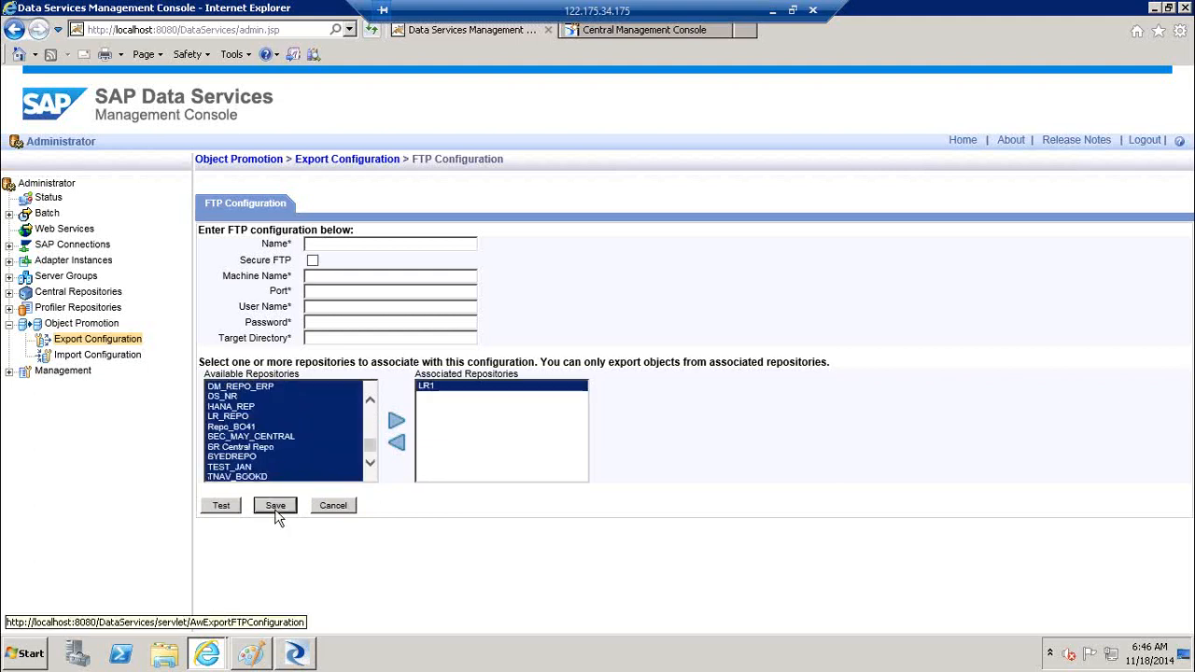
click(276, 509)
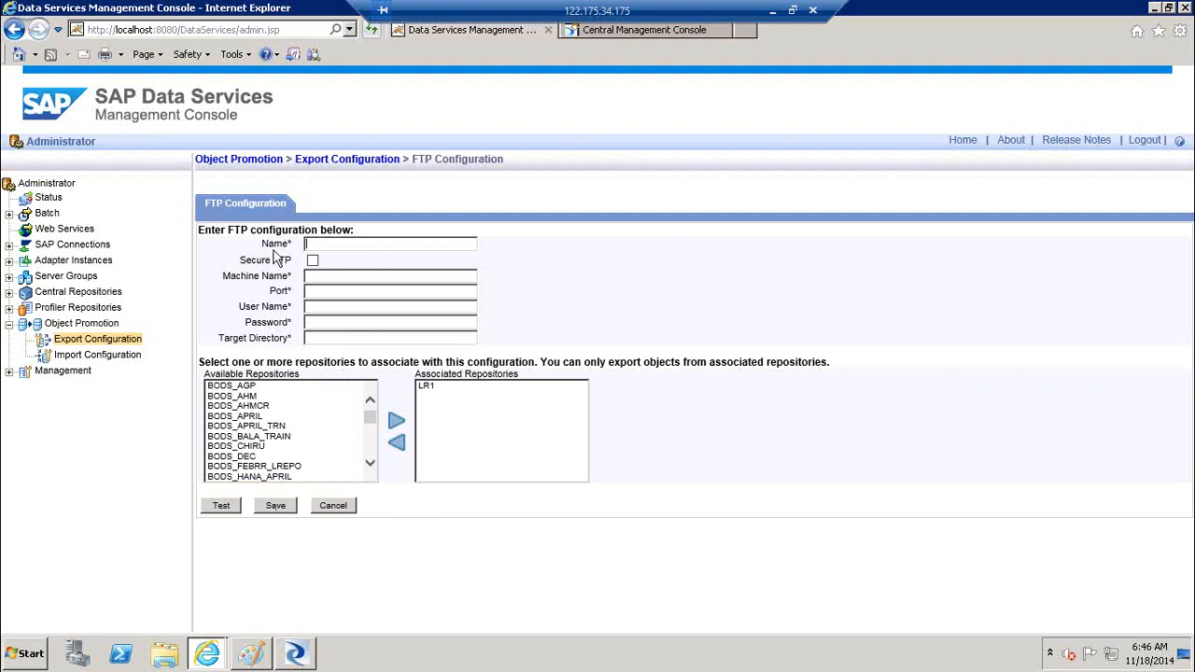
click(107, 347)
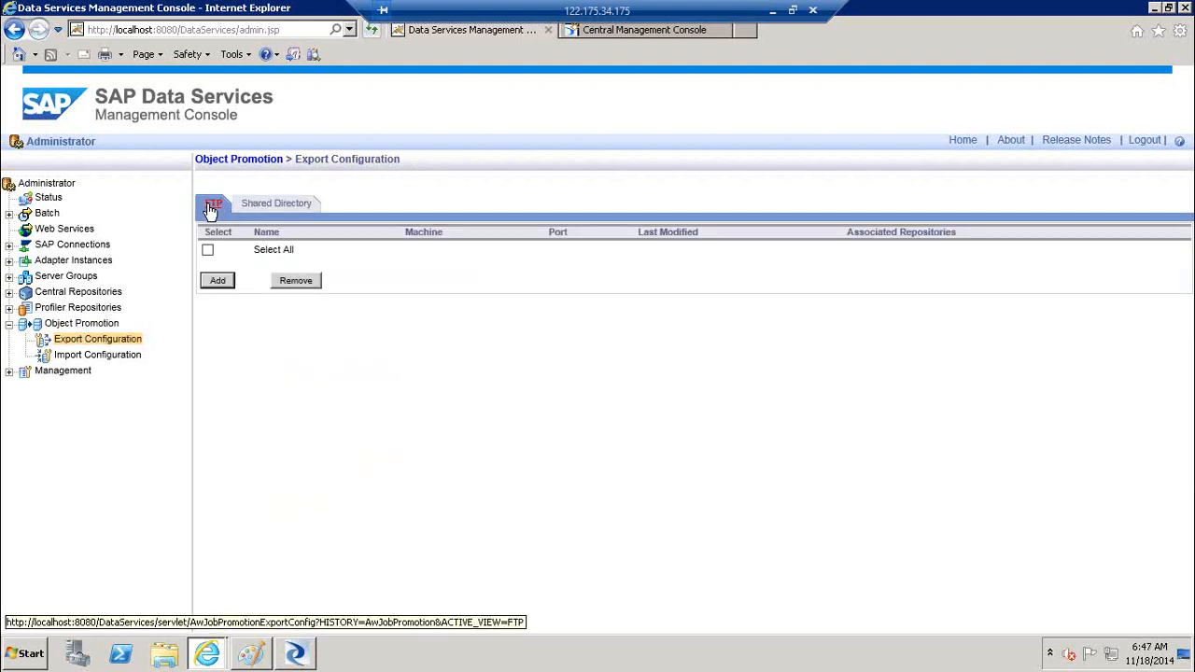
Start a new shared directory configuration 'Testc:\' and associate repository LR1 with it
click(276, 206)
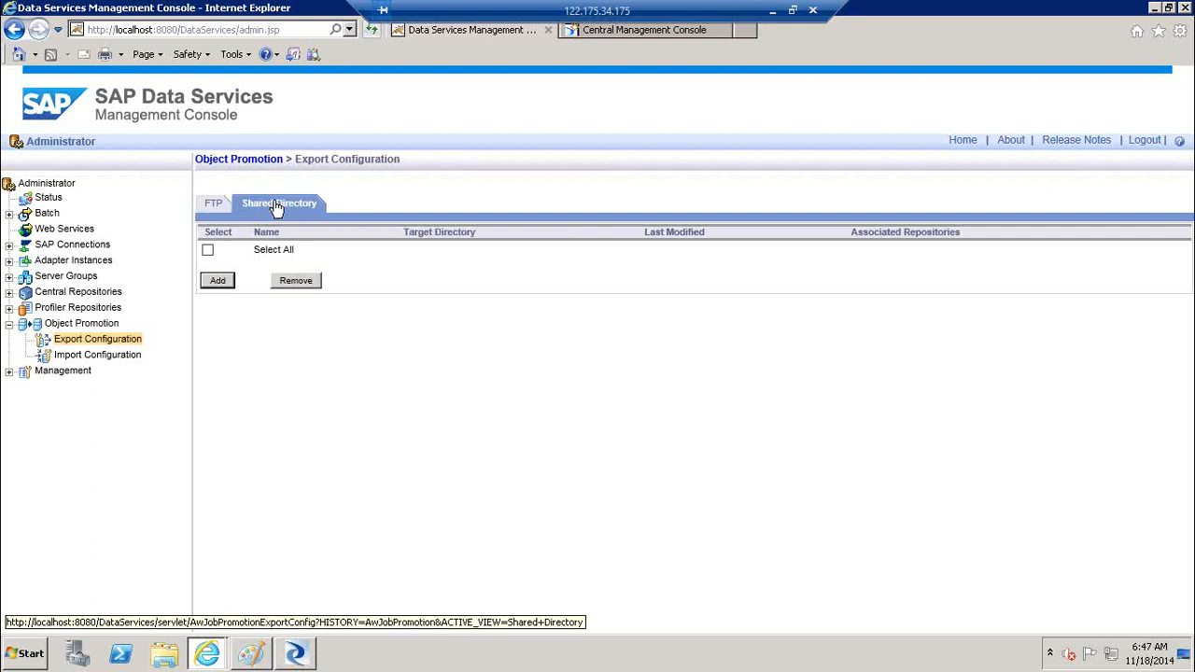
click(224, 283)
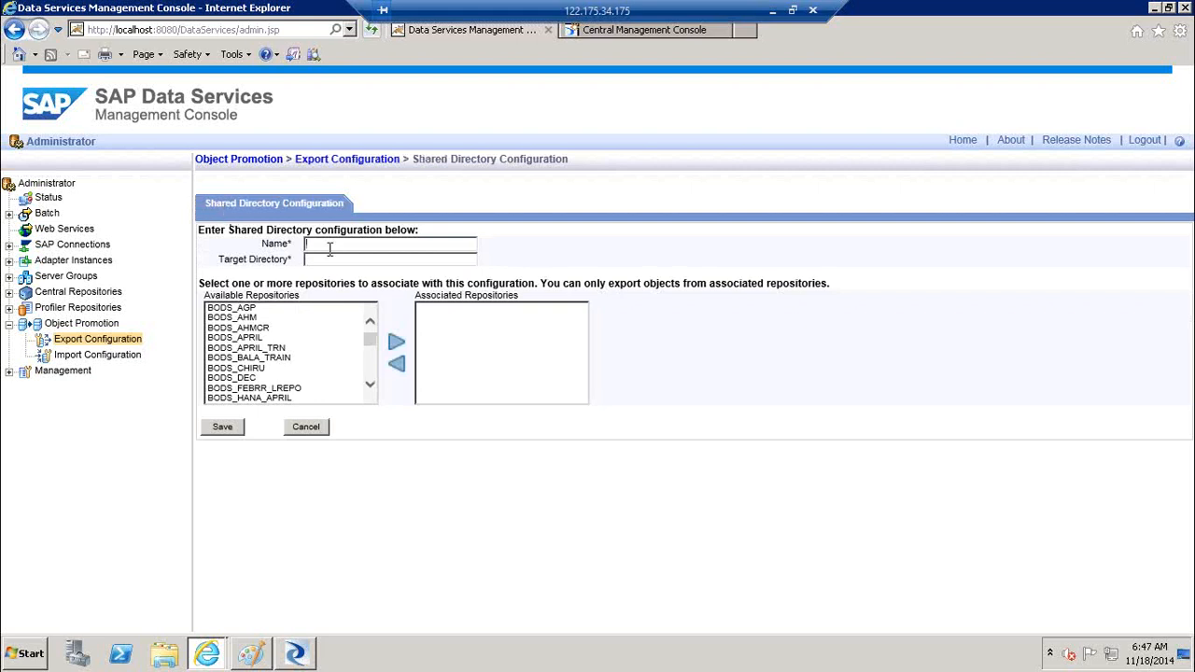
text(Test)
text(c:)
text(\)
scroll(371, 381, down, 6)
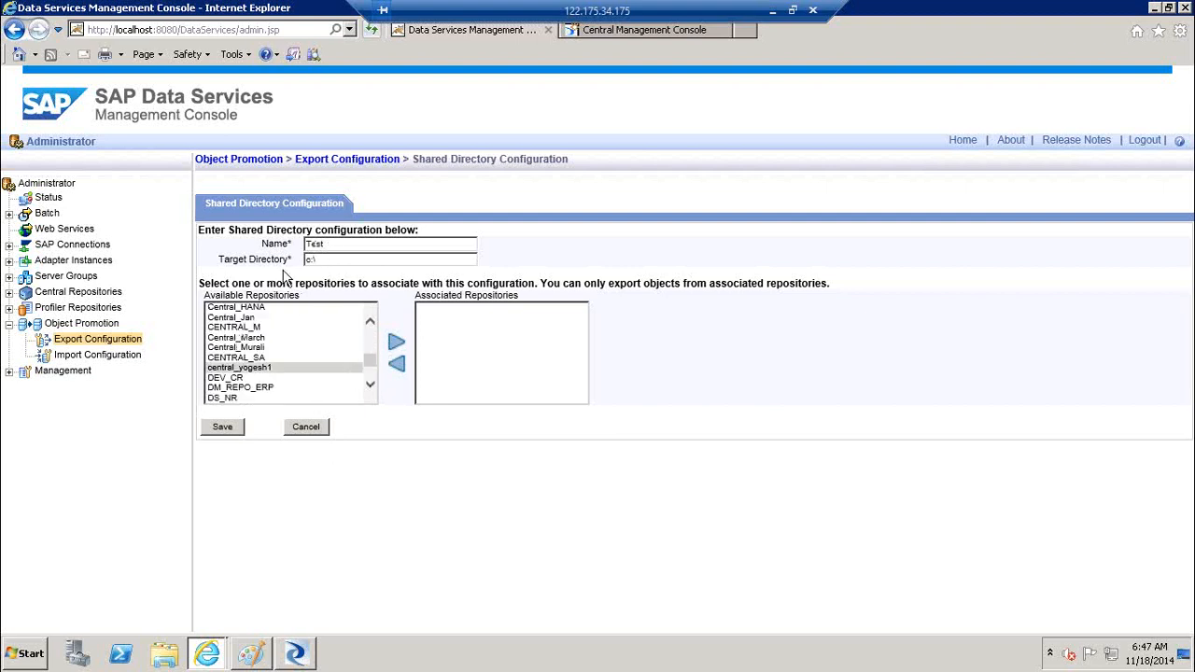
scroll(372, 381, down, 3)
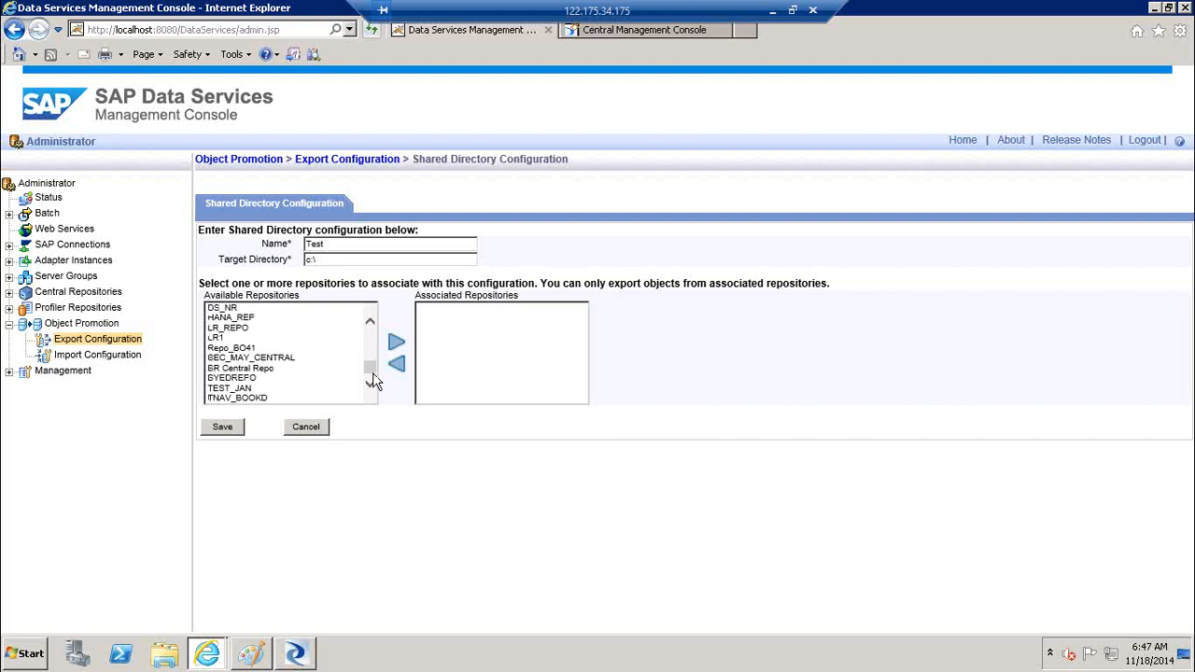
click(228, 328)
click(220, 338)
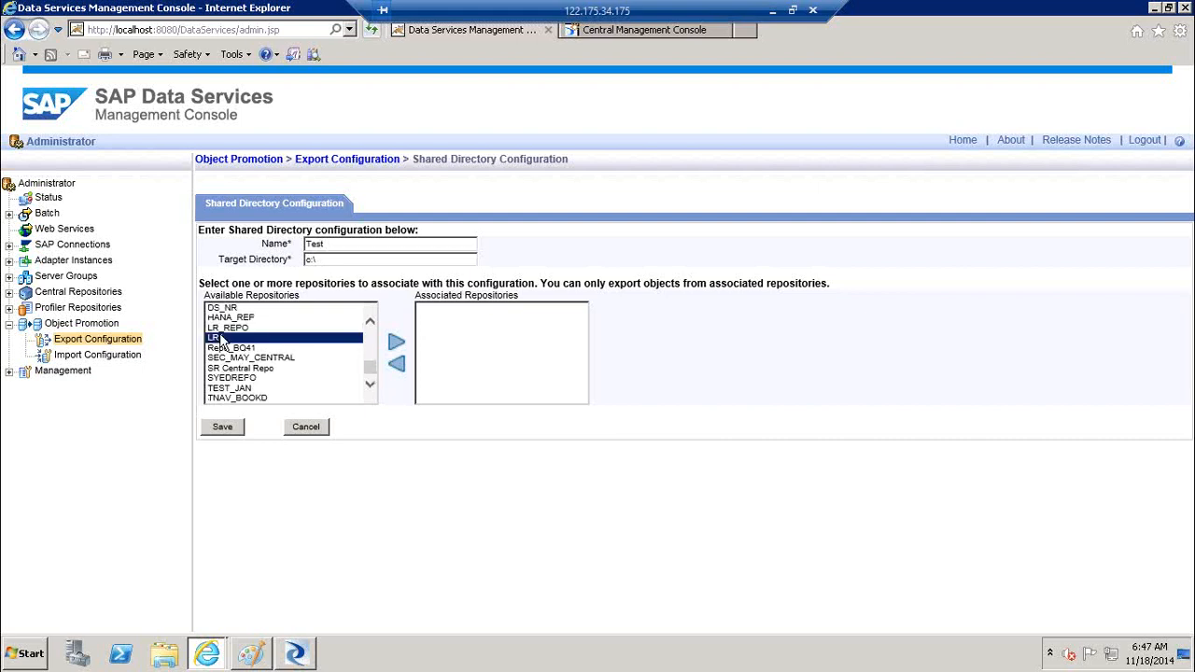
click(398, 343)
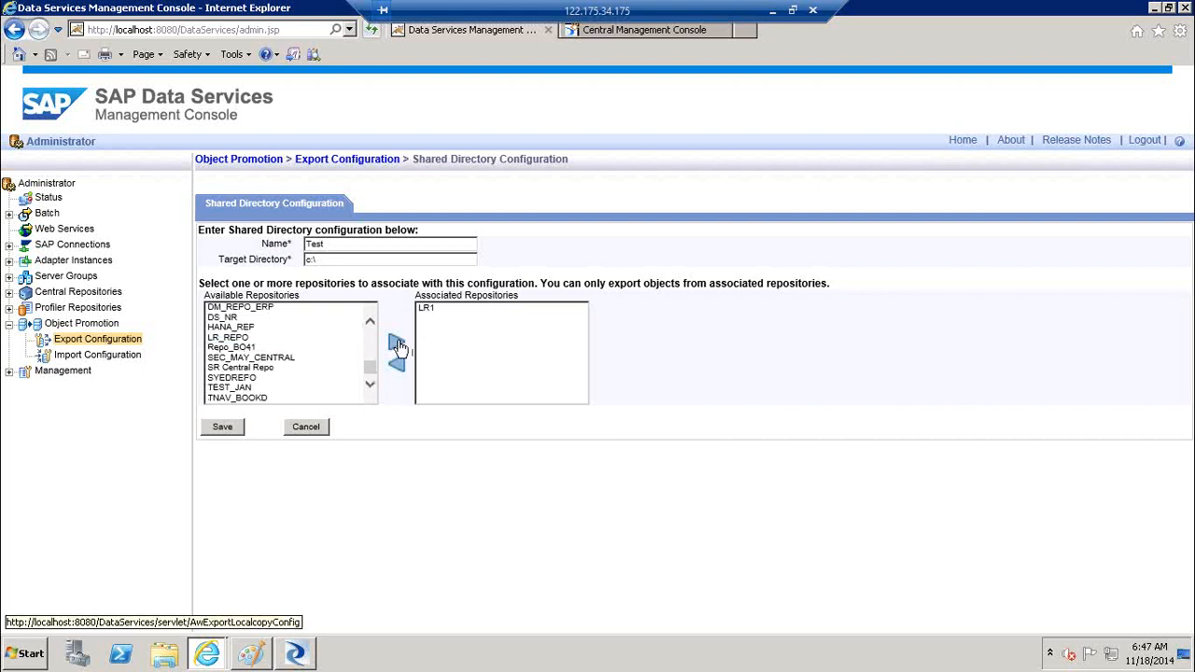
Save the shared directory configuration and return to the Shared Directory list
click(221, 427)
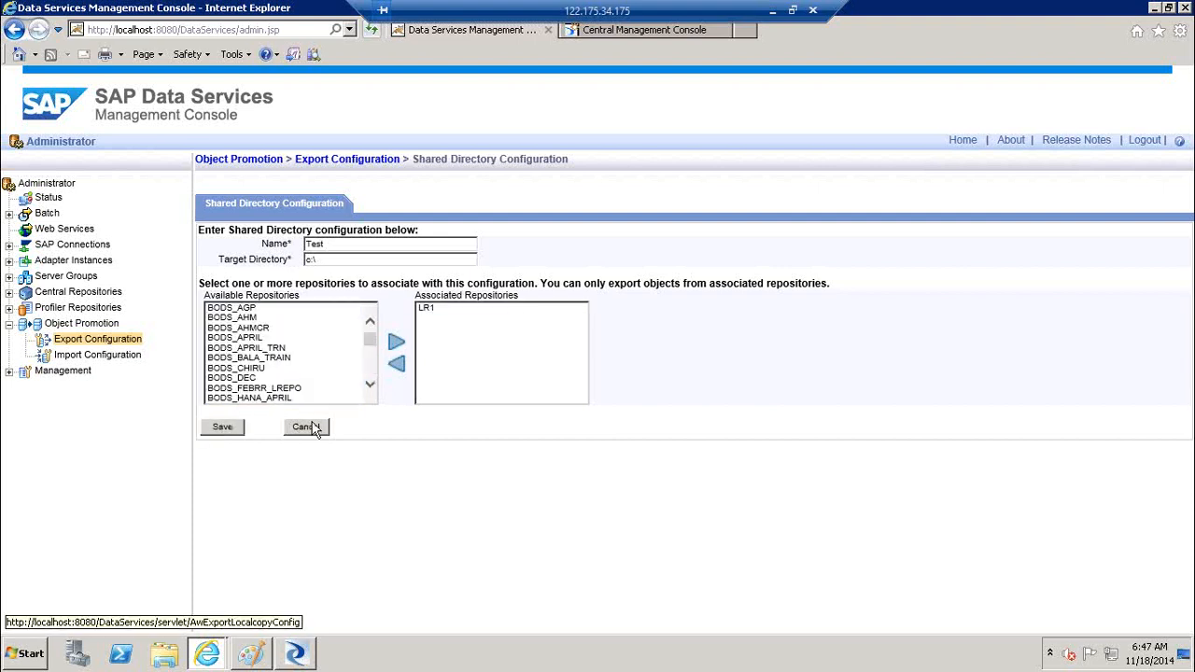
click(224, 428)
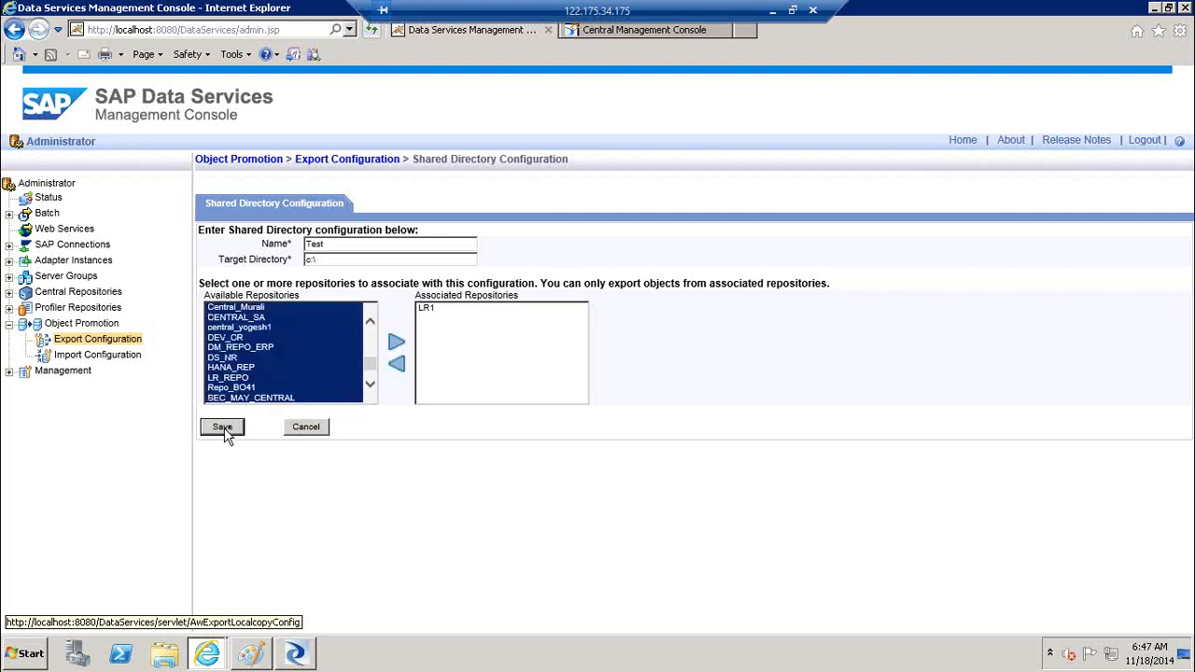
click(98, 340)
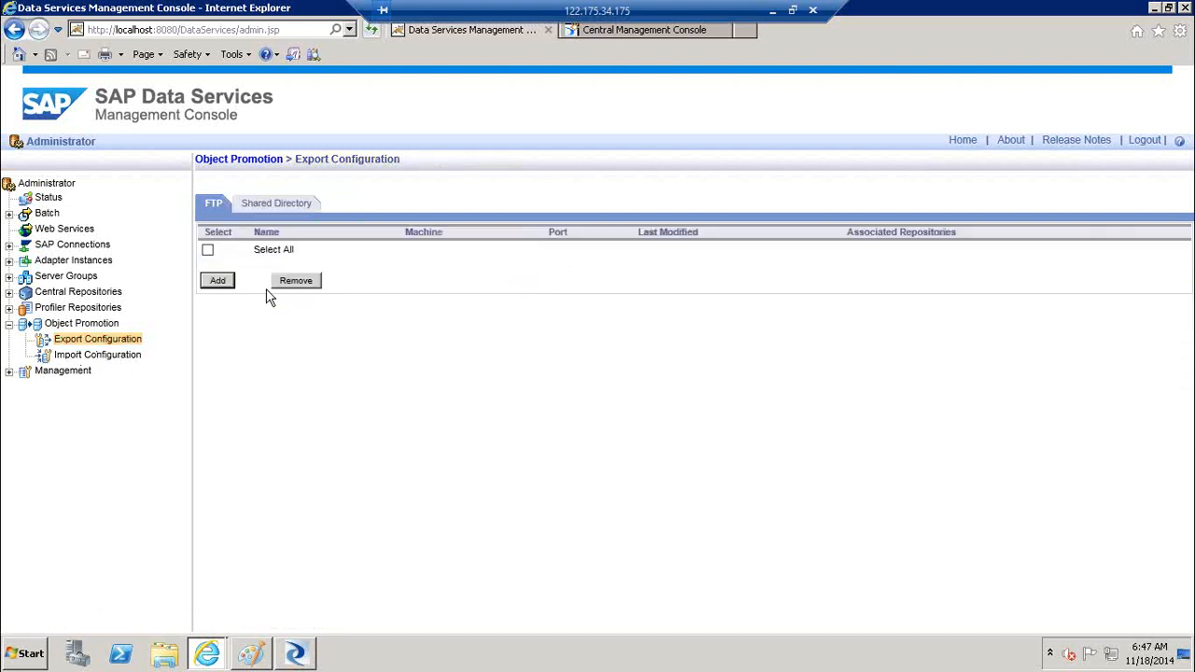
click(285, 207)
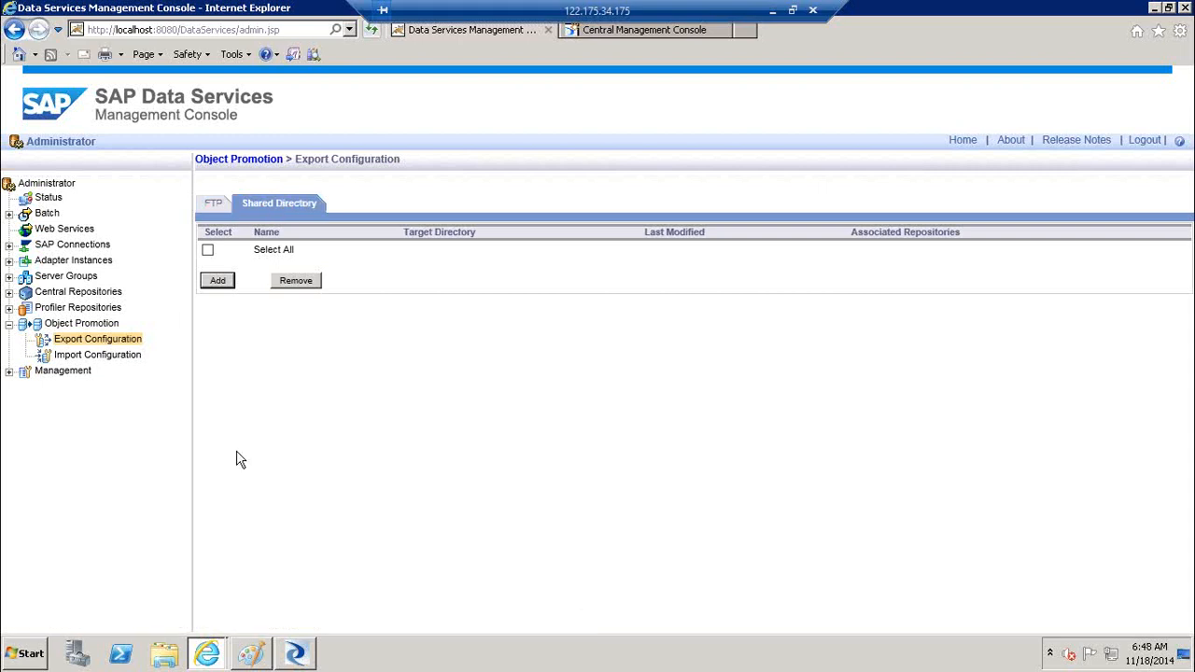
Add an import configuration for repository LR1 with source directory c:\ and save it
click(101, 360)
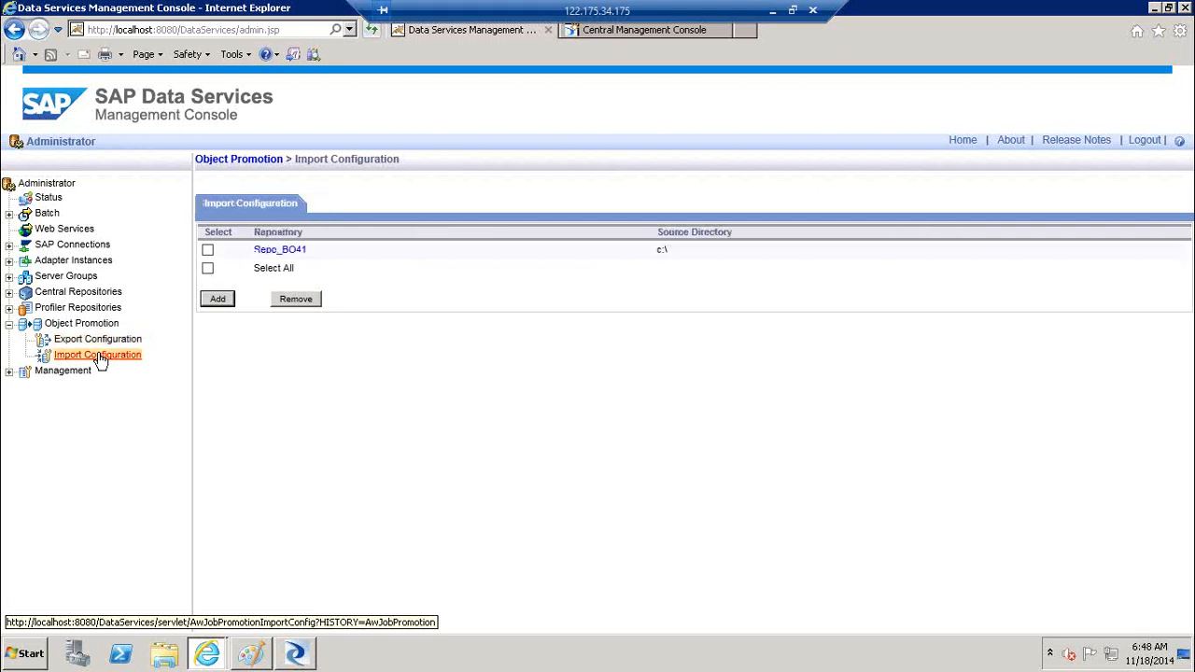
click(222, 304)
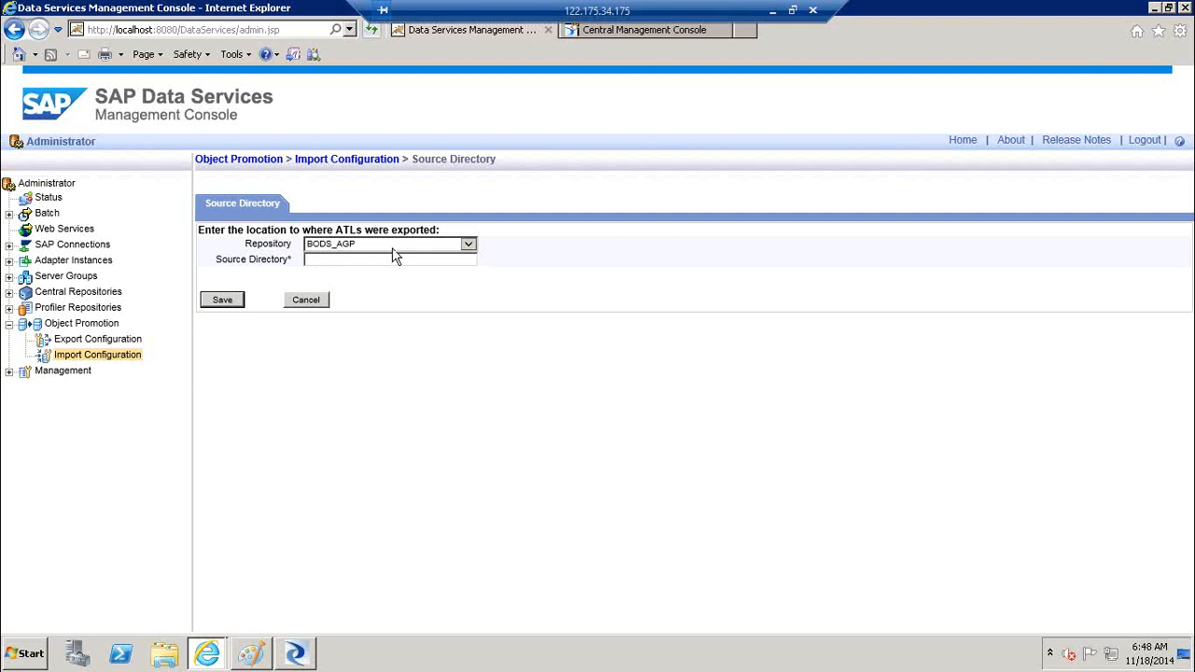
click(393, 247)
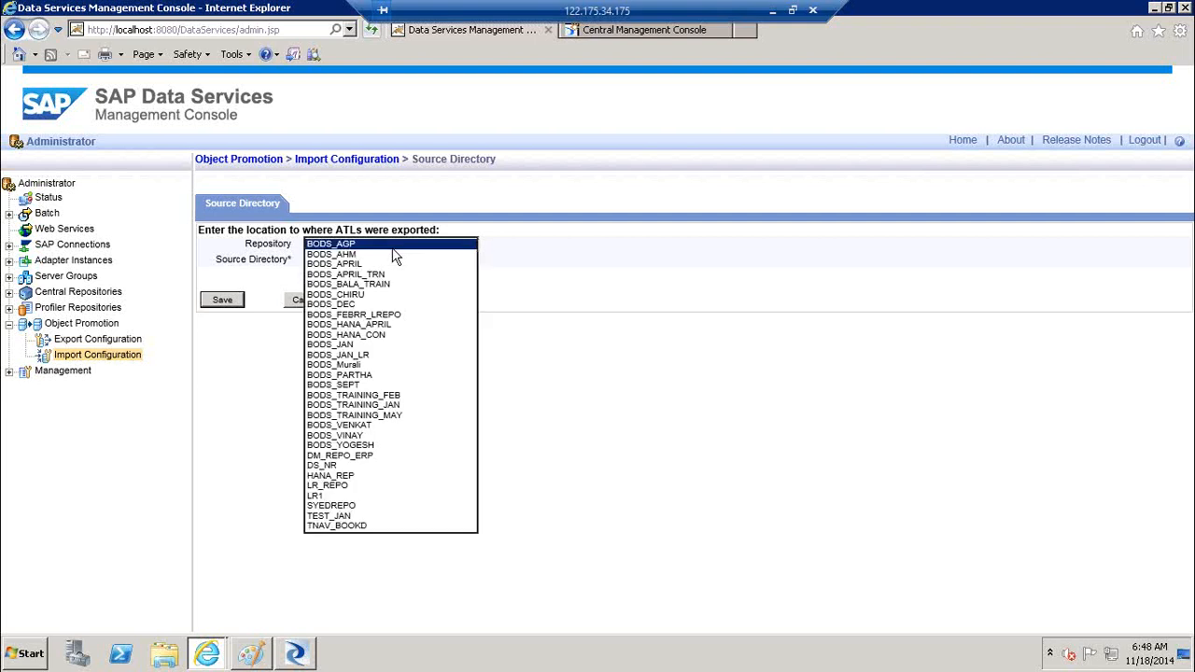
click(362, 497)
click(344, 268)
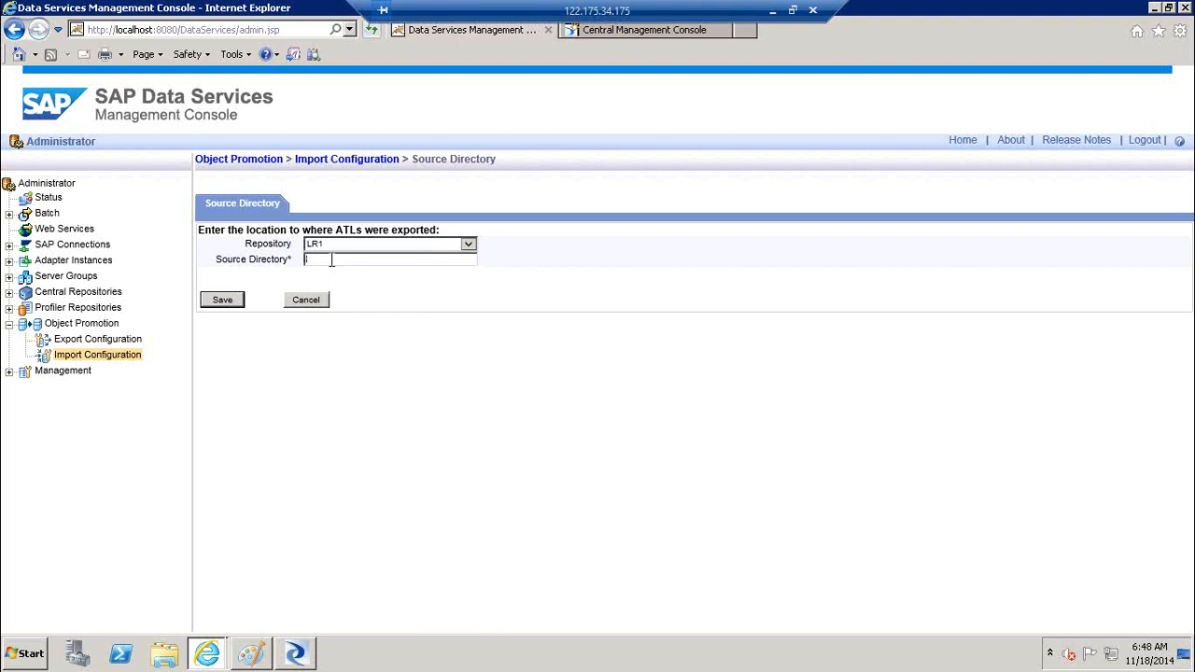
text(c:\)
click(222, 305)
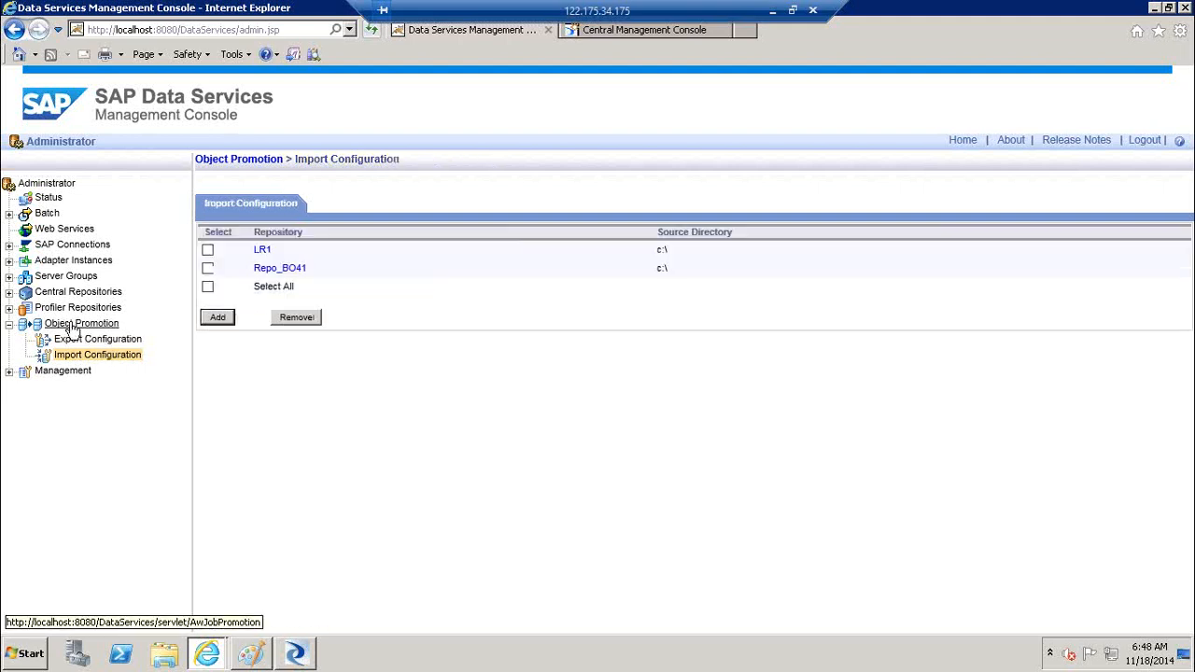
Choose Export System Configurations on the Object Promotion page and proceed
click(73, 325)
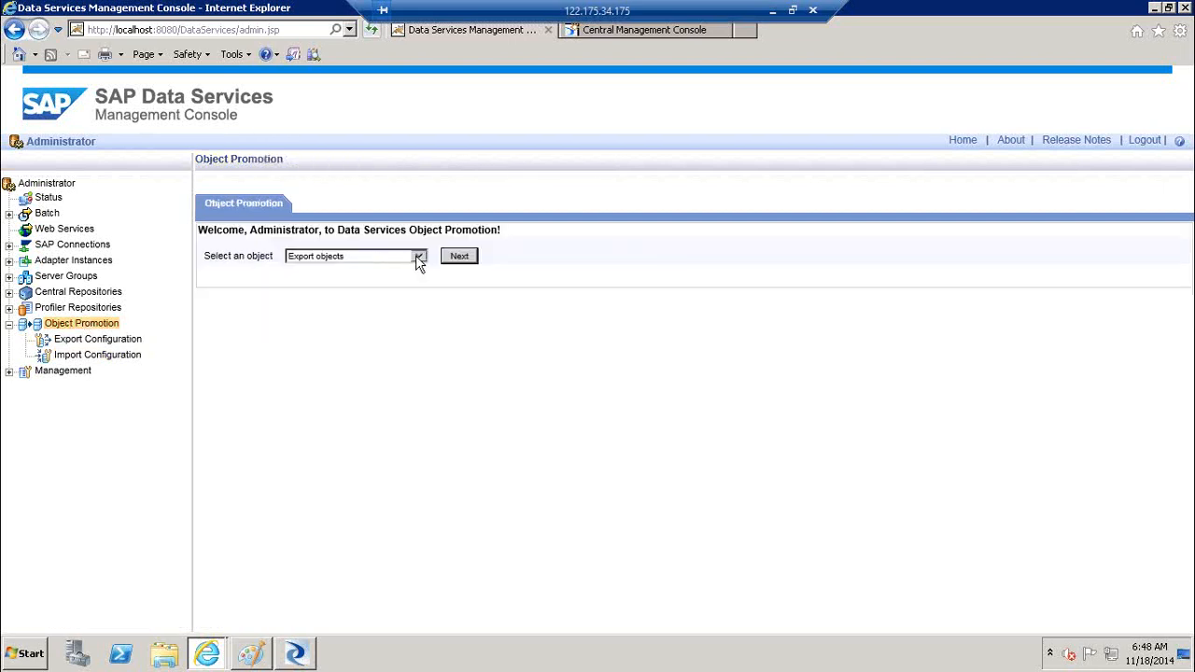
click(418, 257)
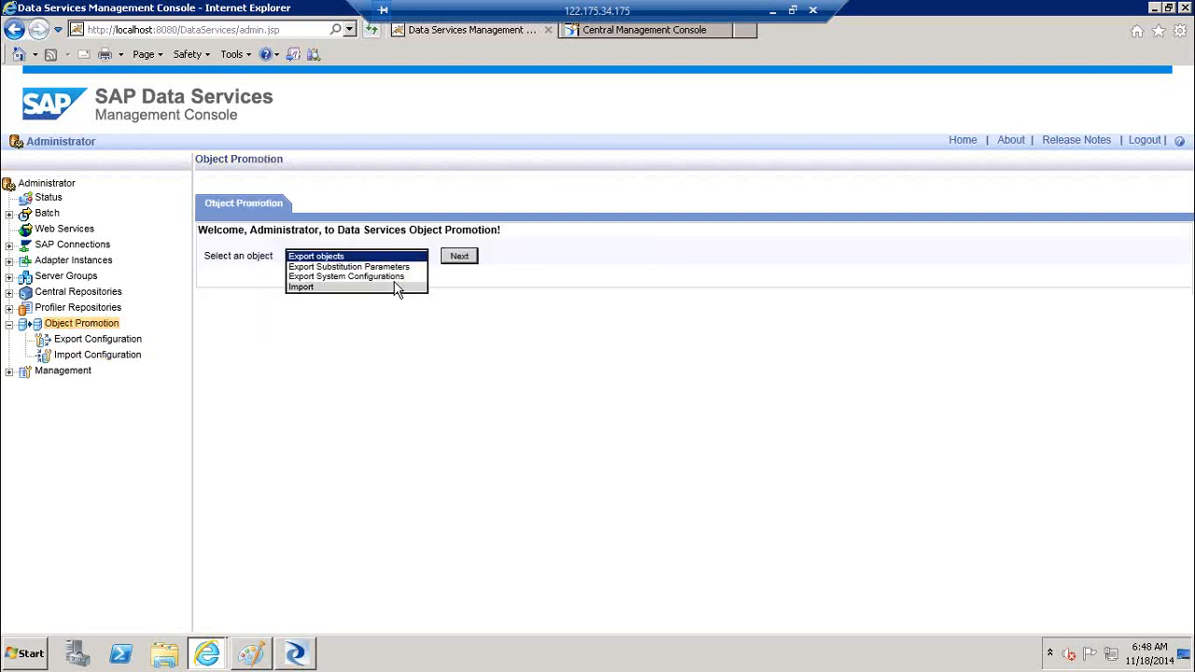
click(401, 276)
click(460, 256)
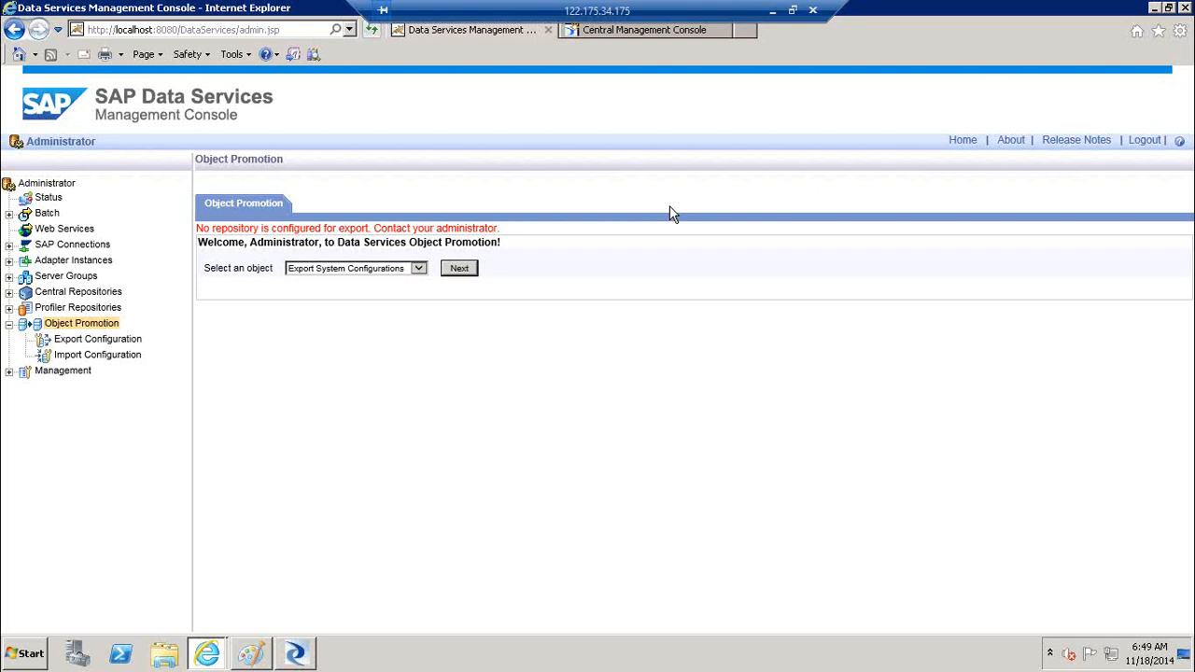
Tick the LR1 source in Import Configuration
click(35, 327)
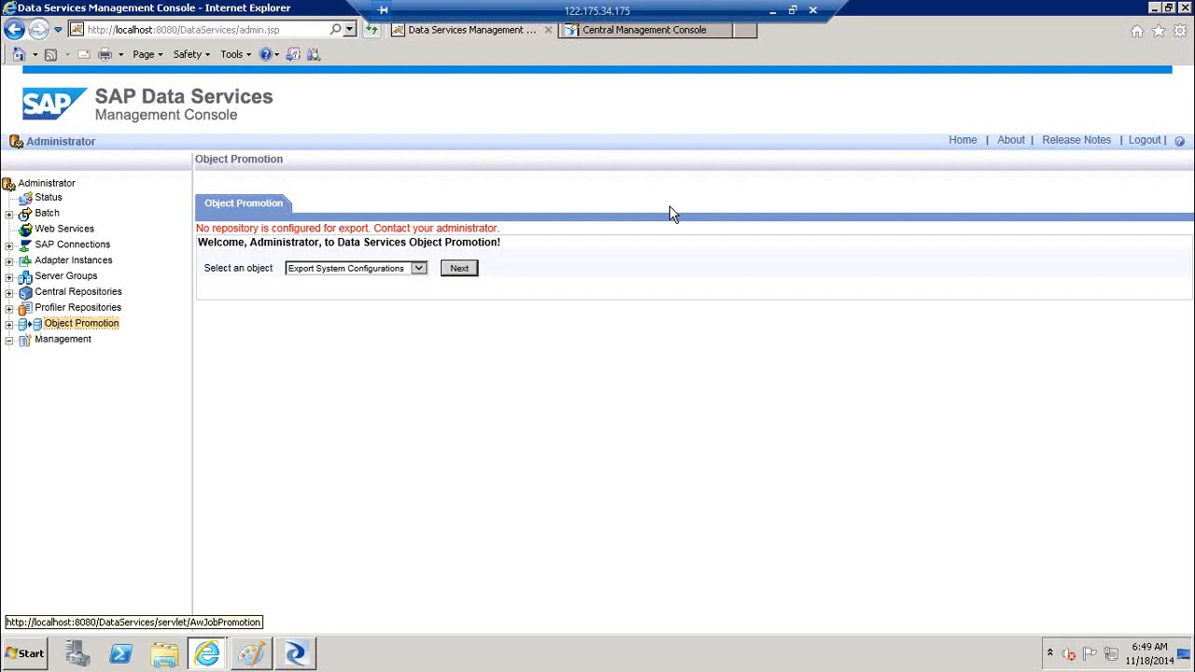
click(9, 324)
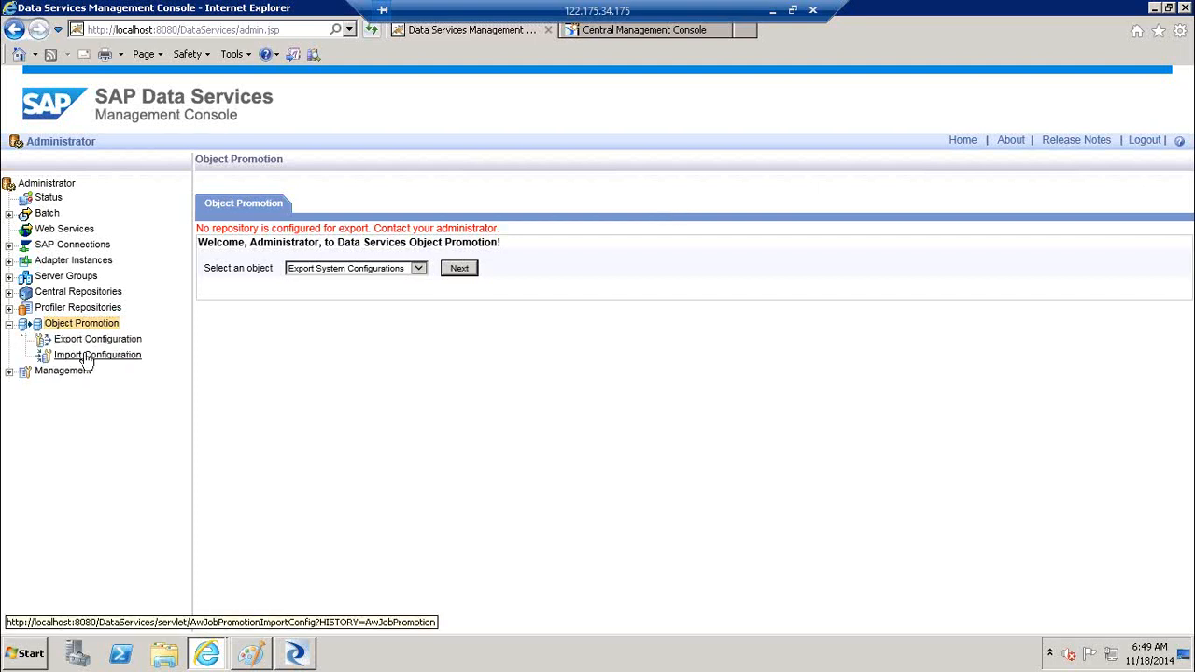
click(87, 357)
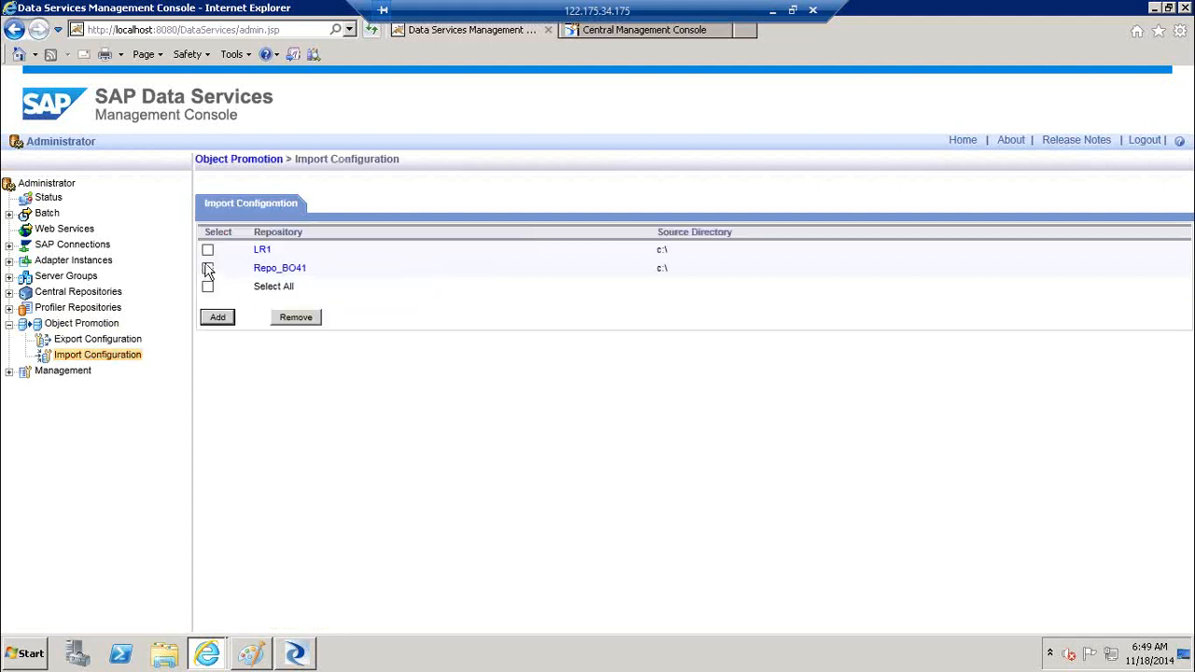
click(207, 250)
Back on Object Promotion, choose Import as the object to promote and continue
click(75, 324)
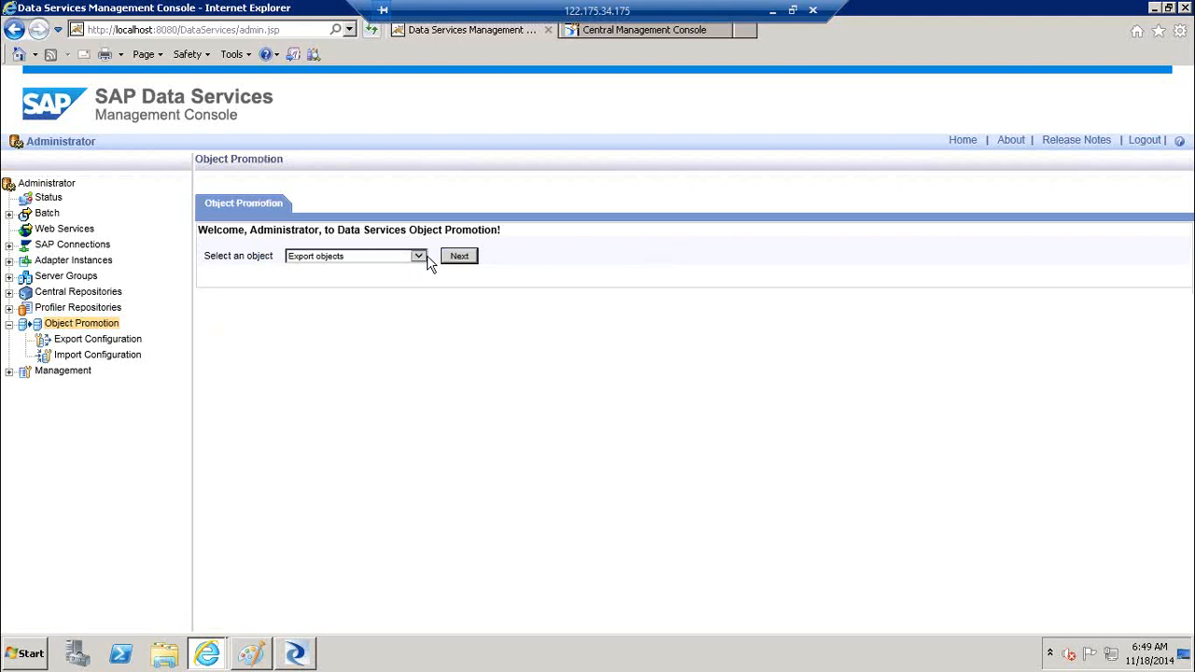
click(417, 256)
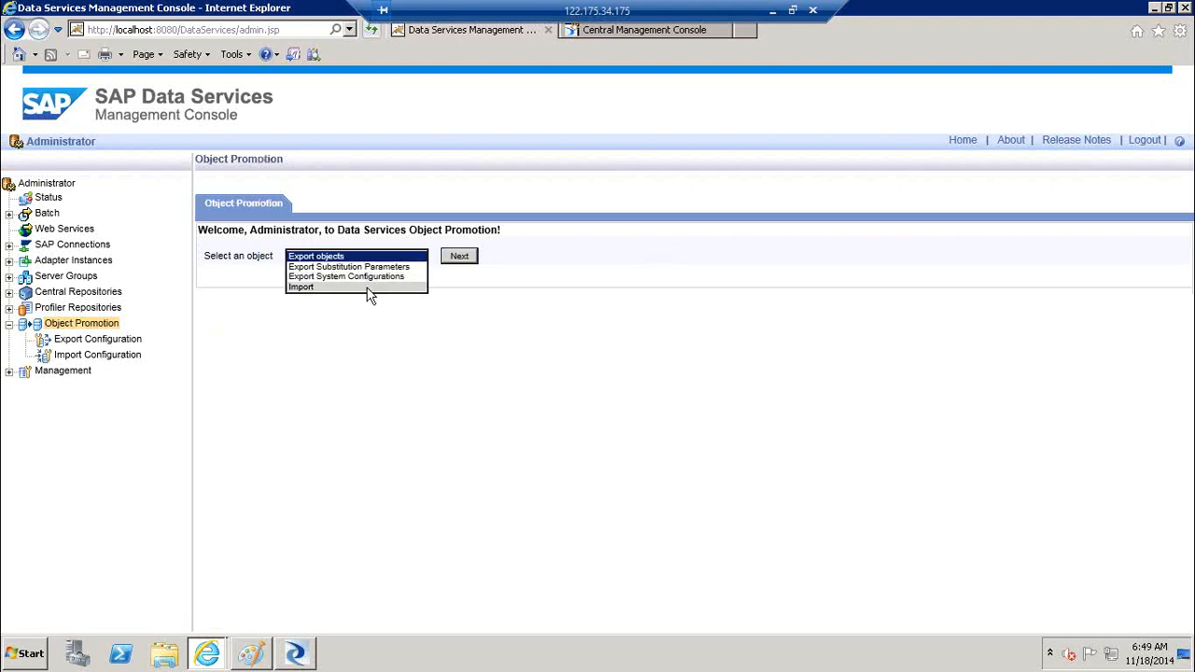
click(369, 288)
click(462, 263)
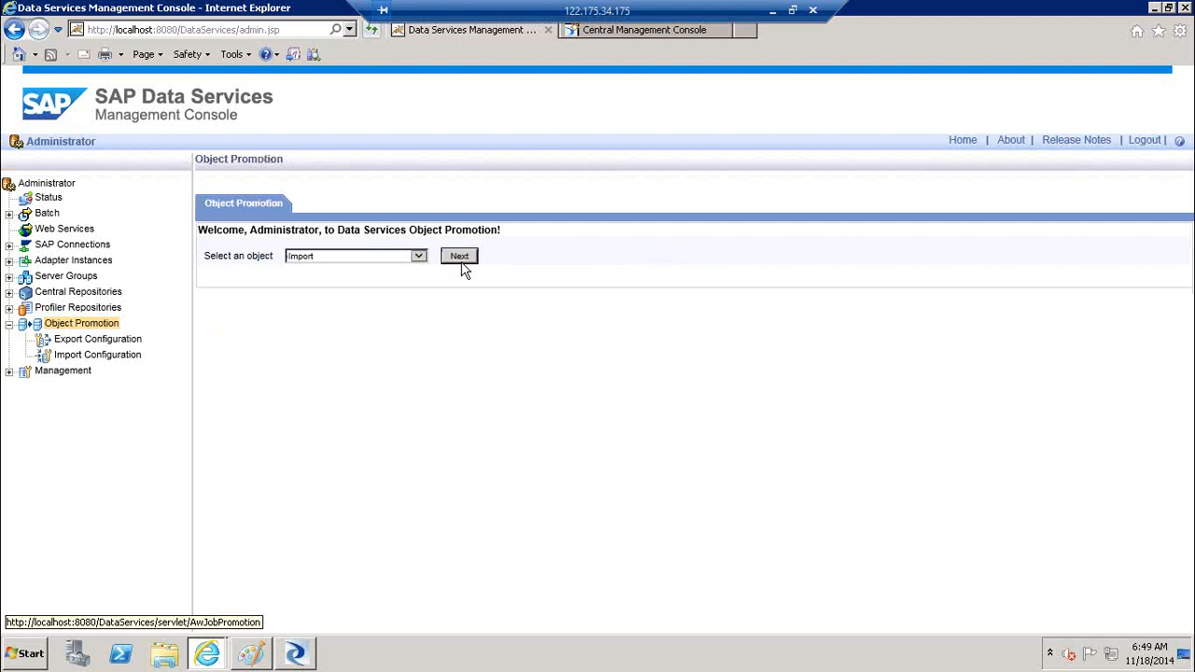
Proceed with the import into target repository LR1, then minimise to the Windows desktop
click(463, 267)
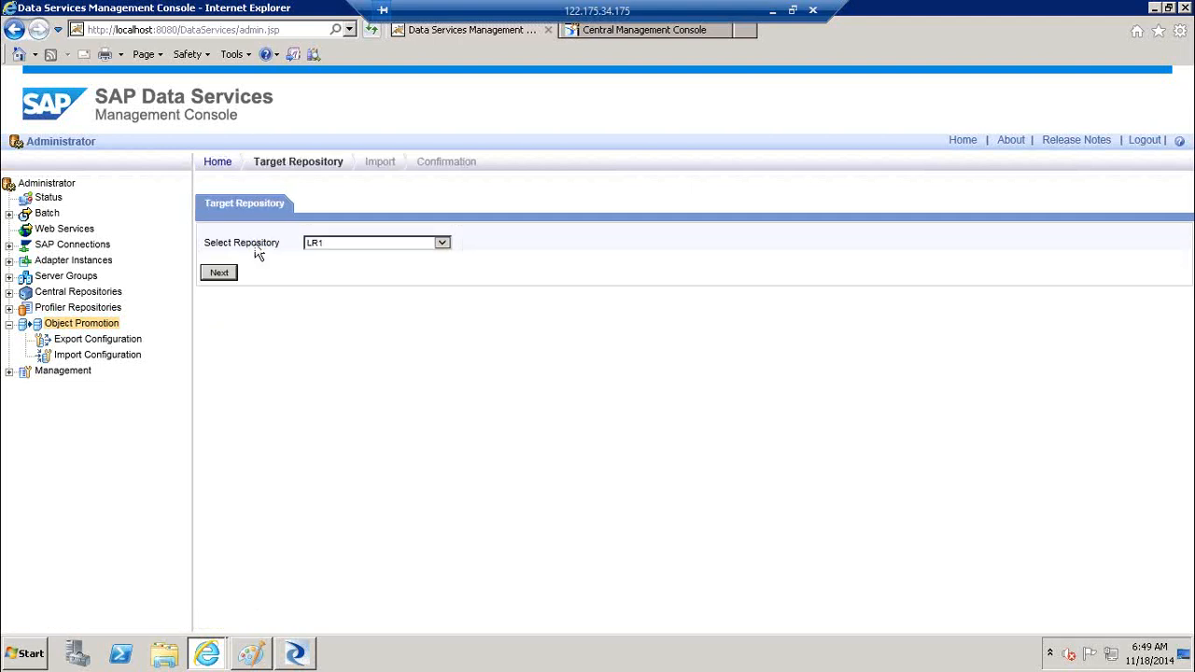
click(222, 282)
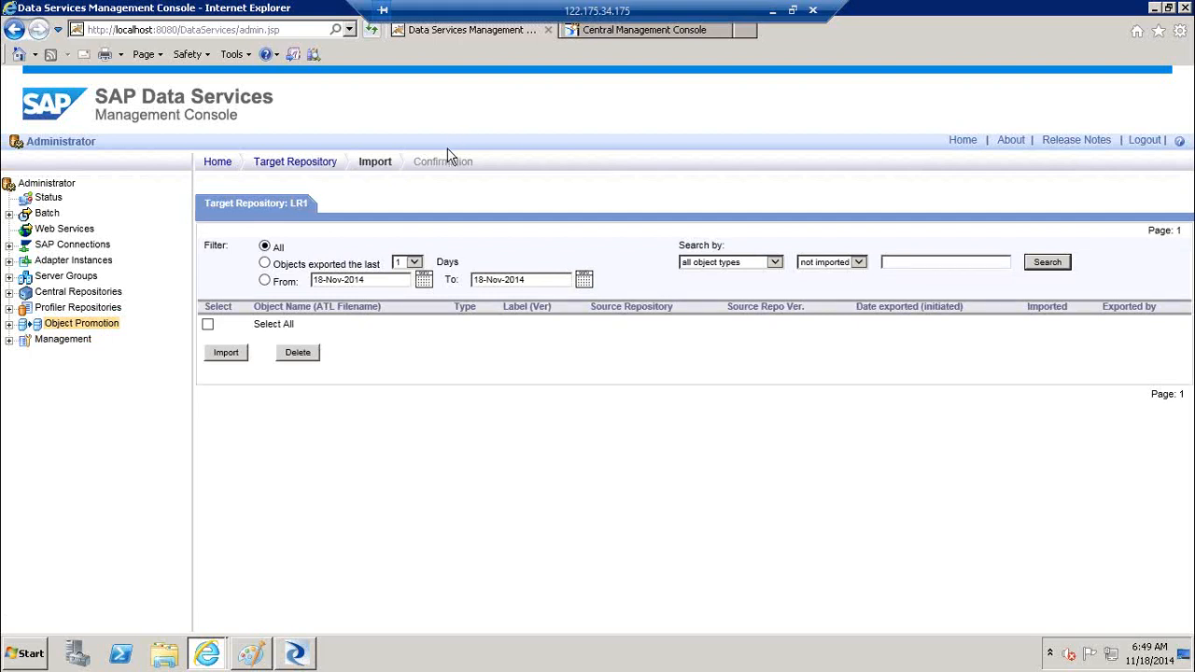
click(9, 325)
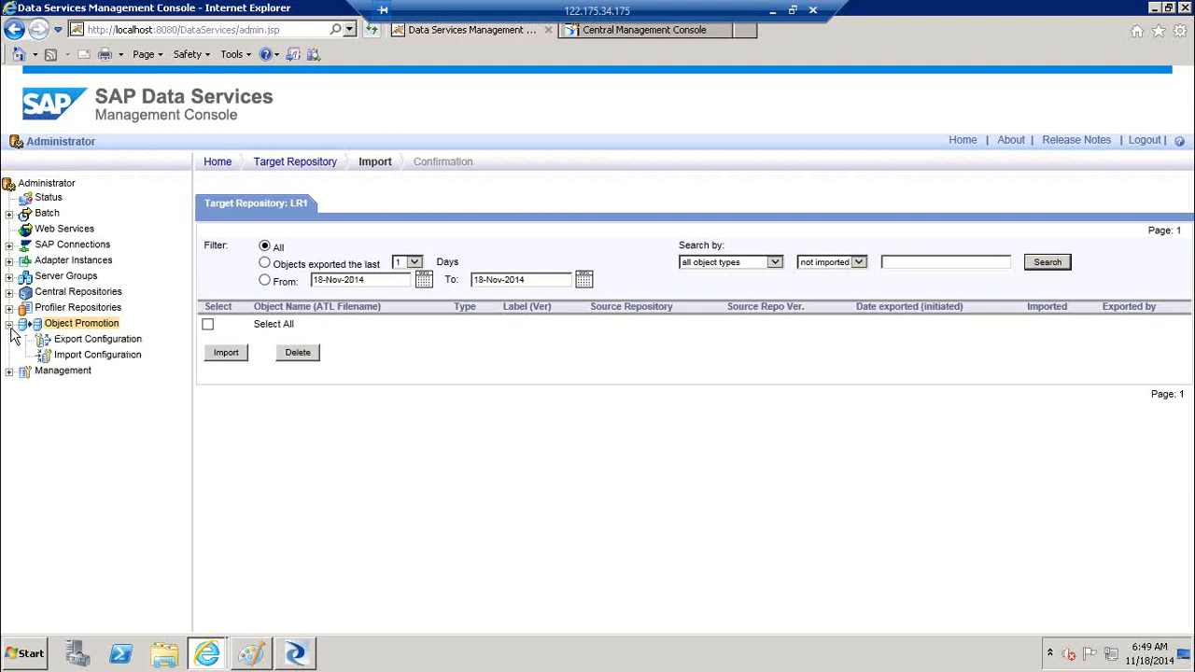
key(super+d)
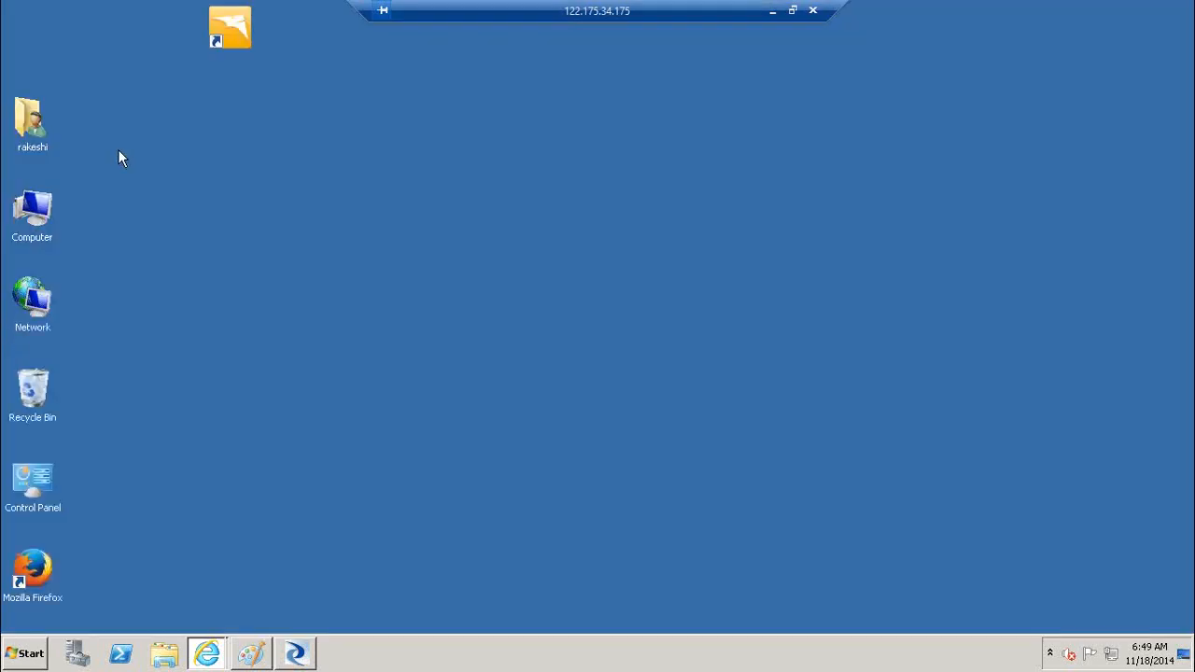
Minimize the remote session and open the Excel file from the local desktop
click(768, 12)
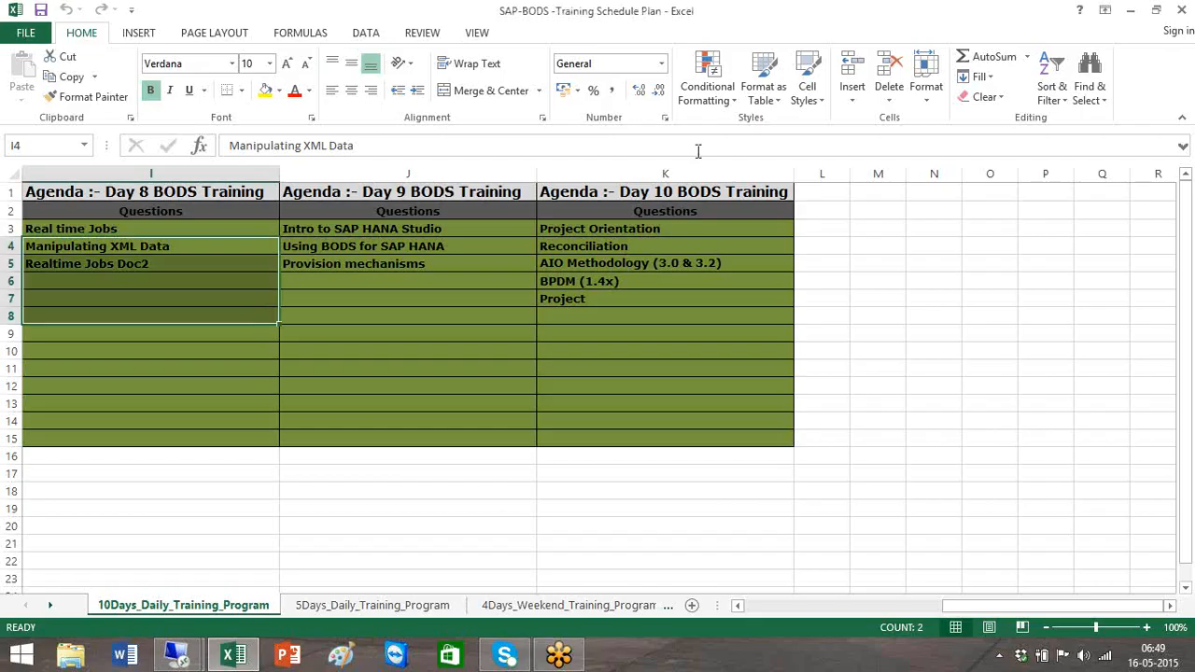
key(super+d)
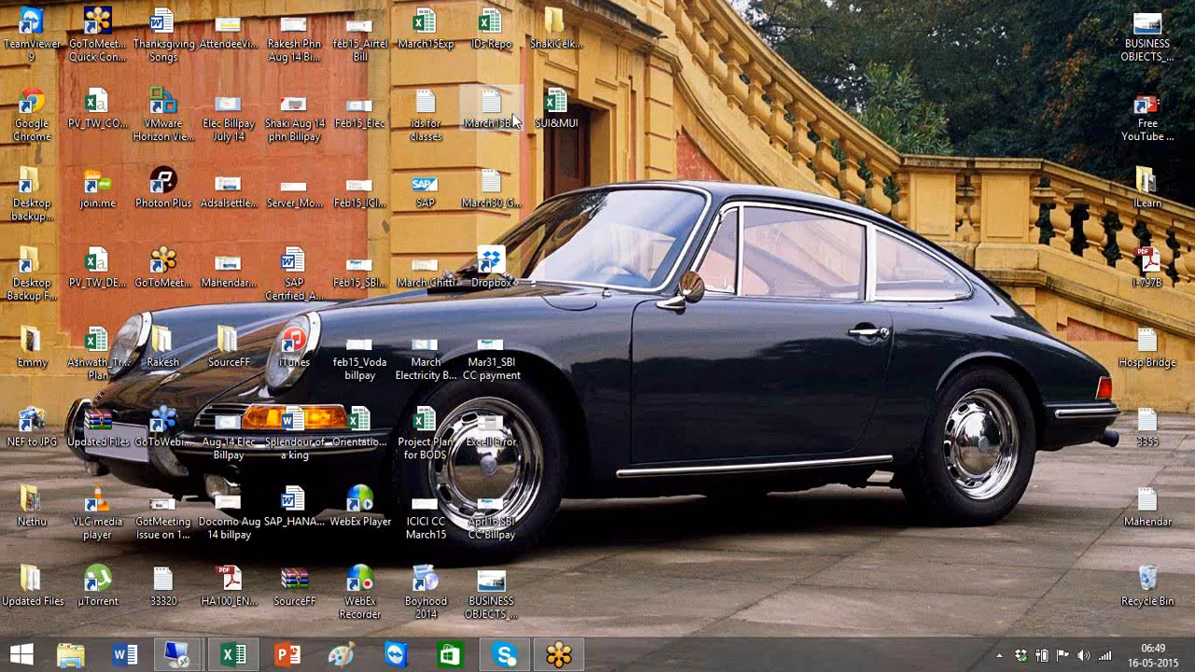
double_click(573, 112)
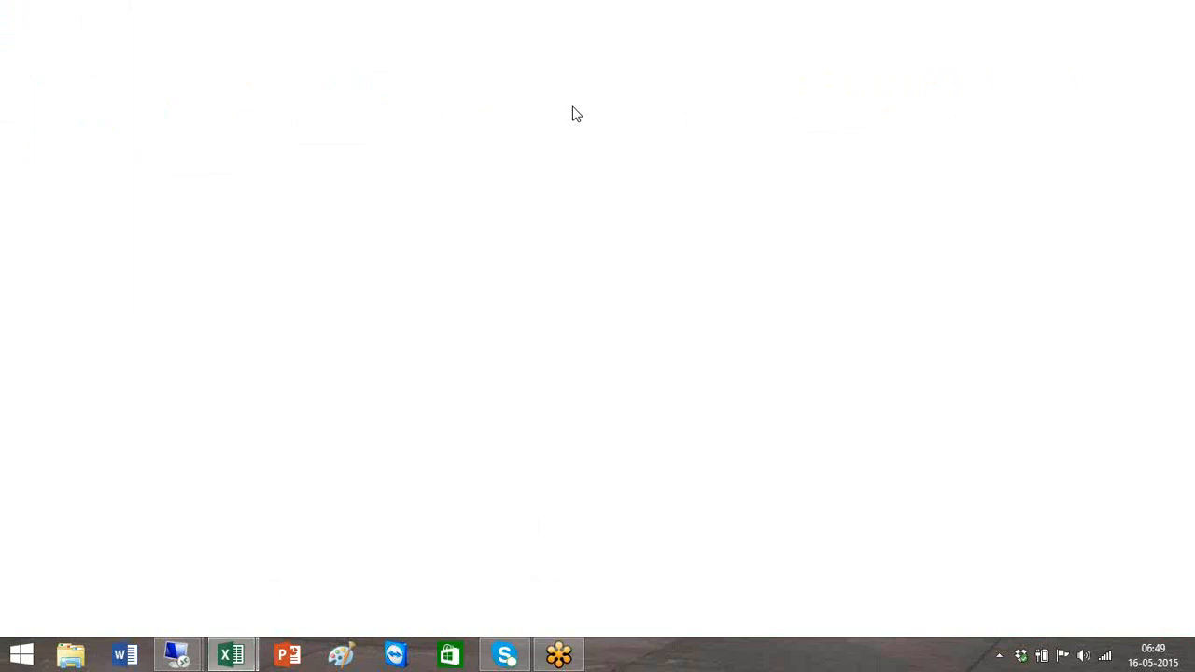
Switch in Excel from the SUI&MUI workbook to the training schedule workbook
mouse_move(194, 656)
mouse_move(244, 649)
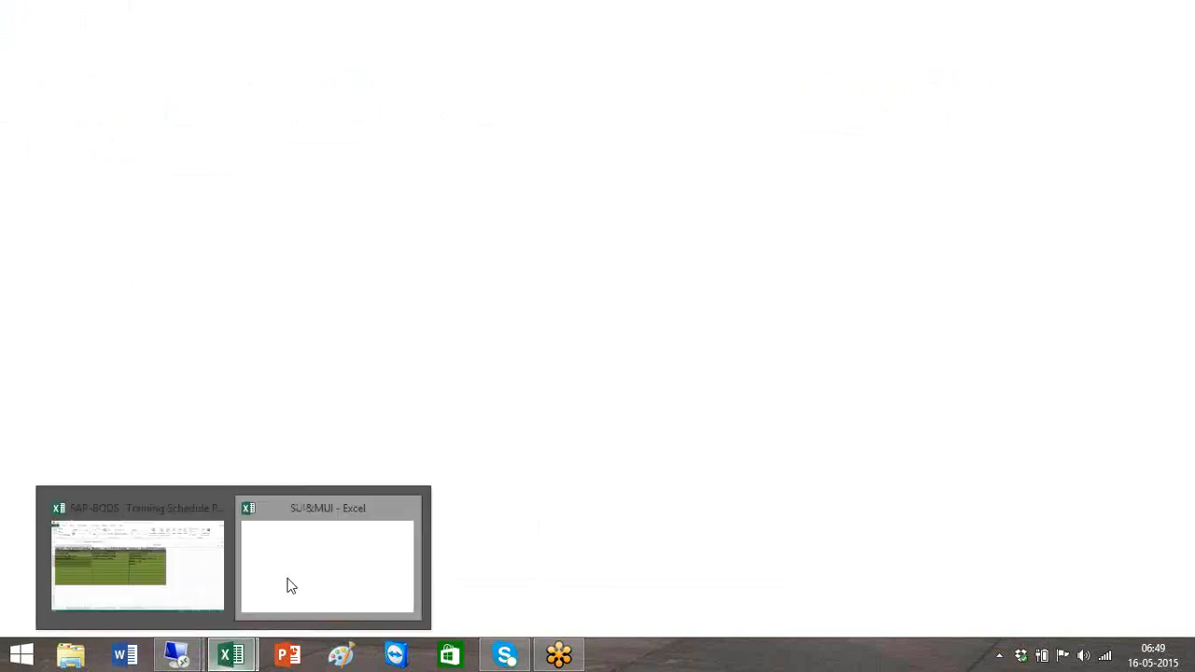
click(393, 520)
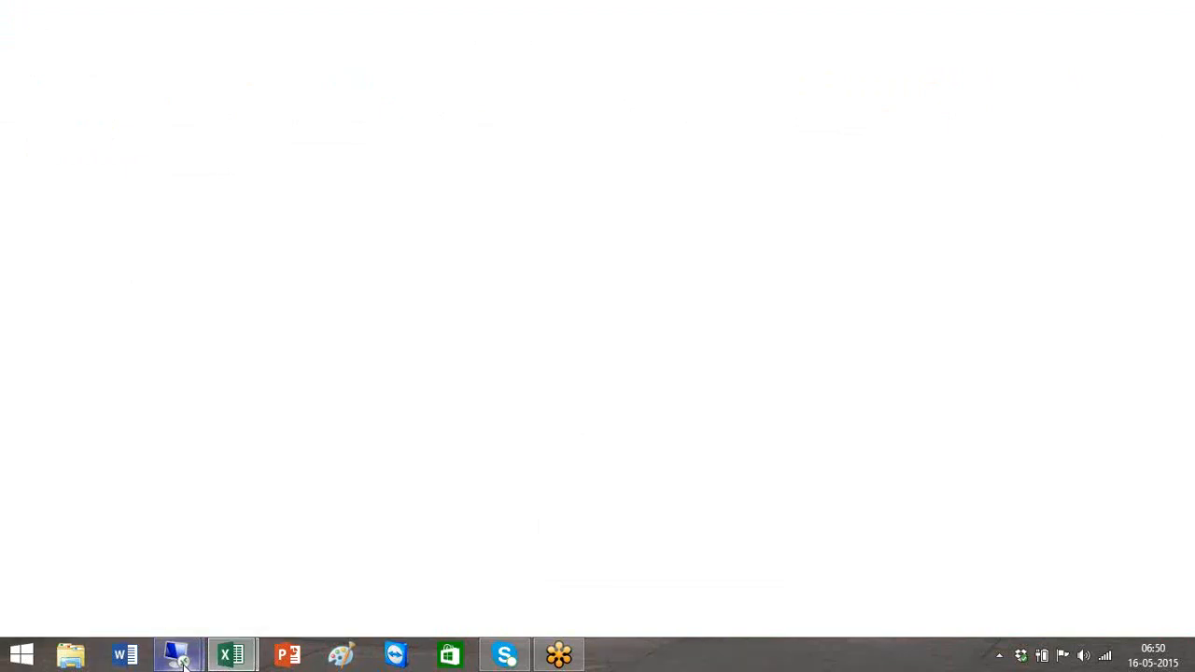
mouse_move(184, 663)
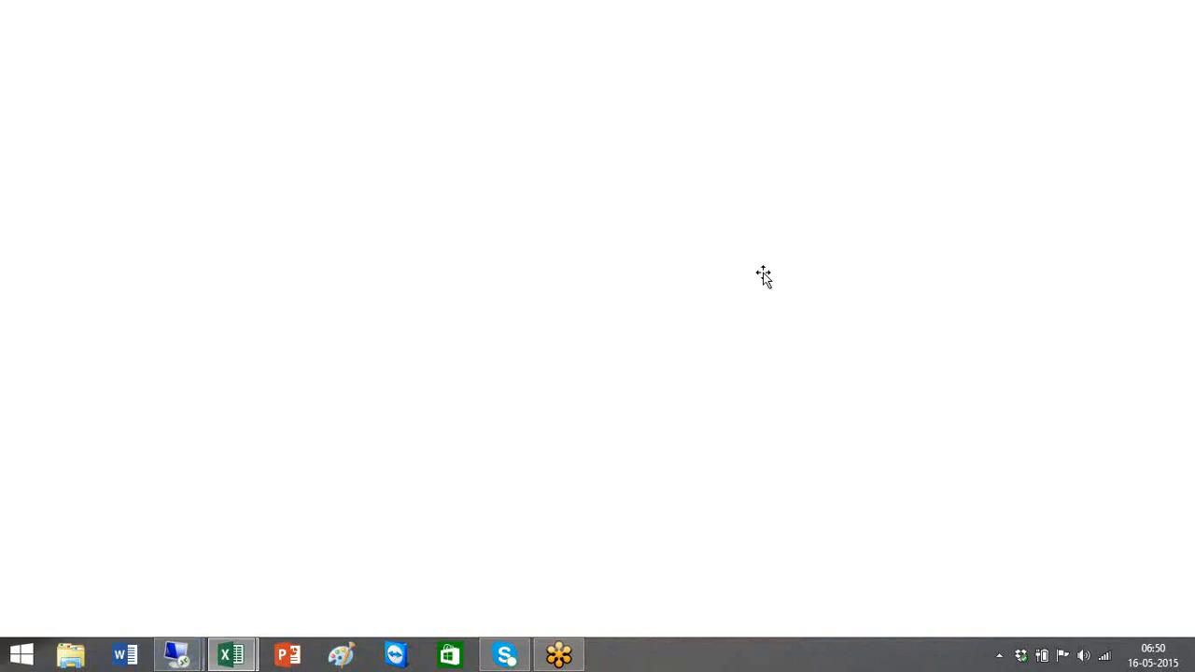
mouse_move(234, 658)
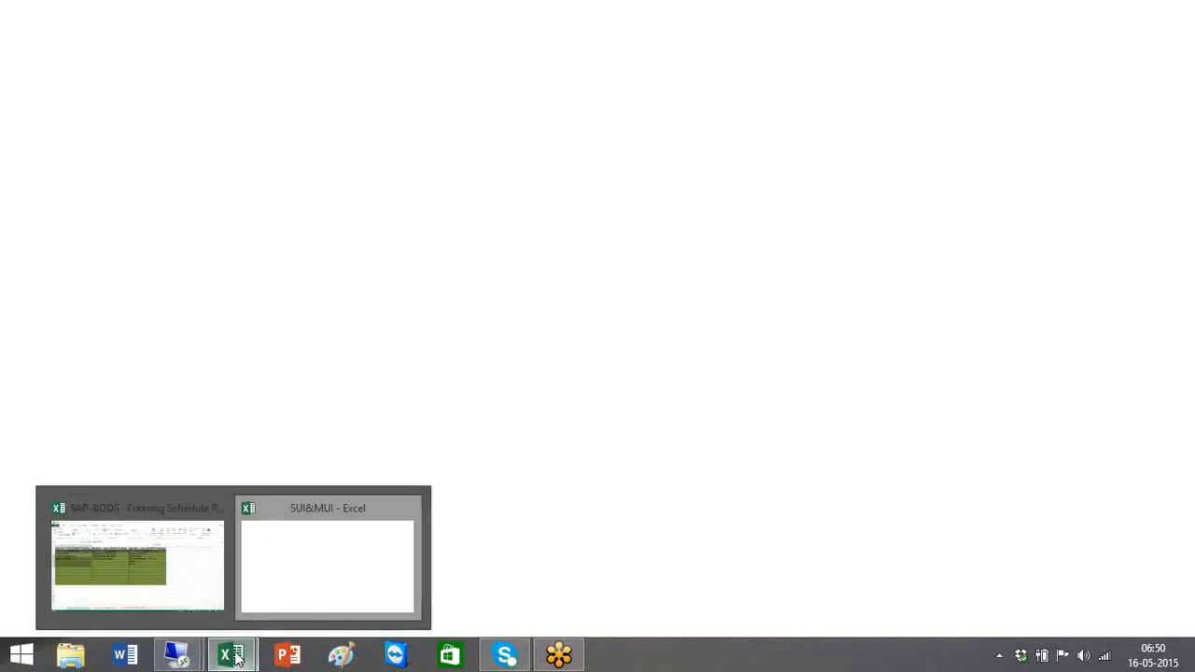
click(165, 547)
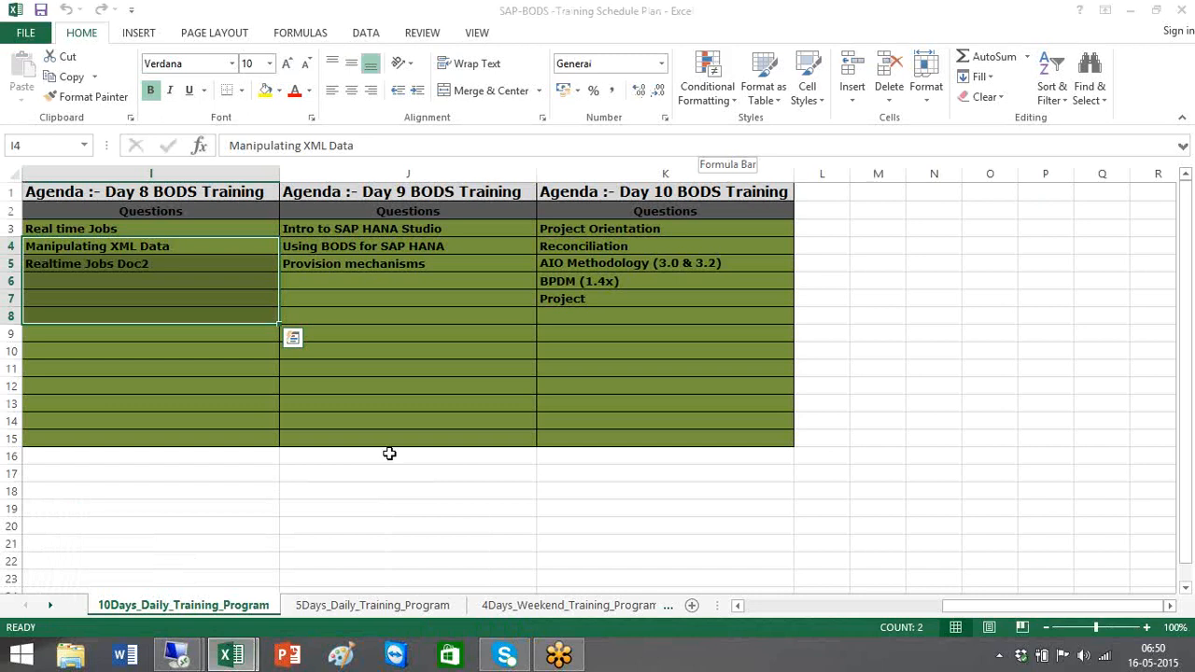
Return to the SUI&MUI workbook, then restore and re-minimize the remote session
mouse_move(223, 660)
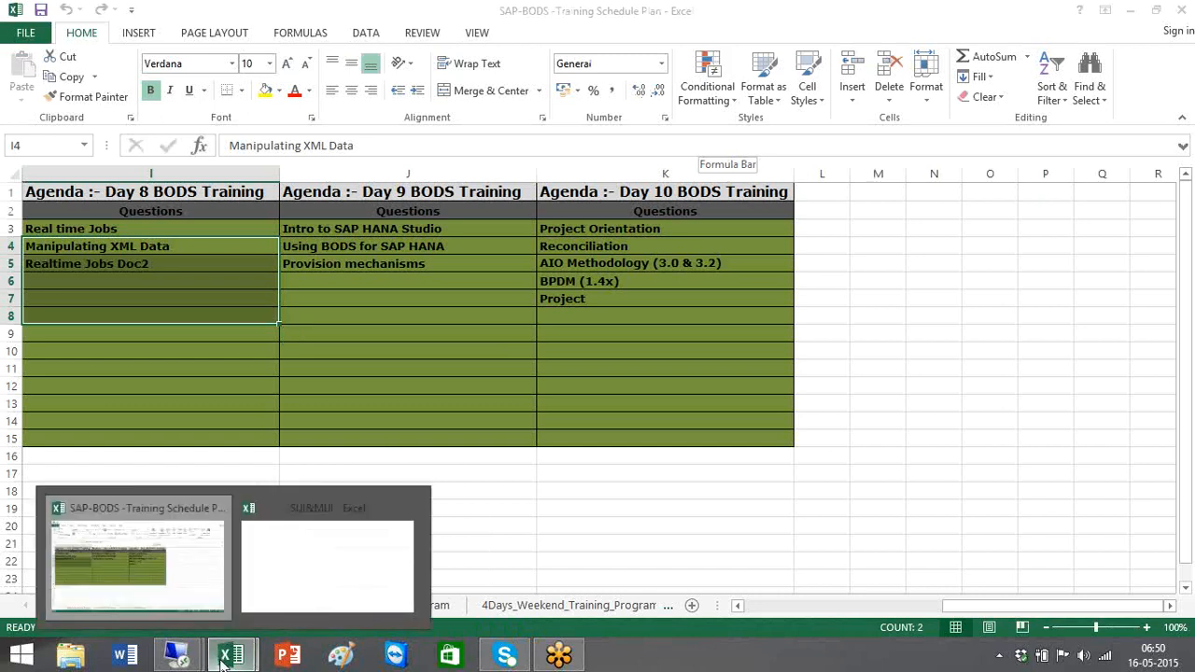
click(351, 566)
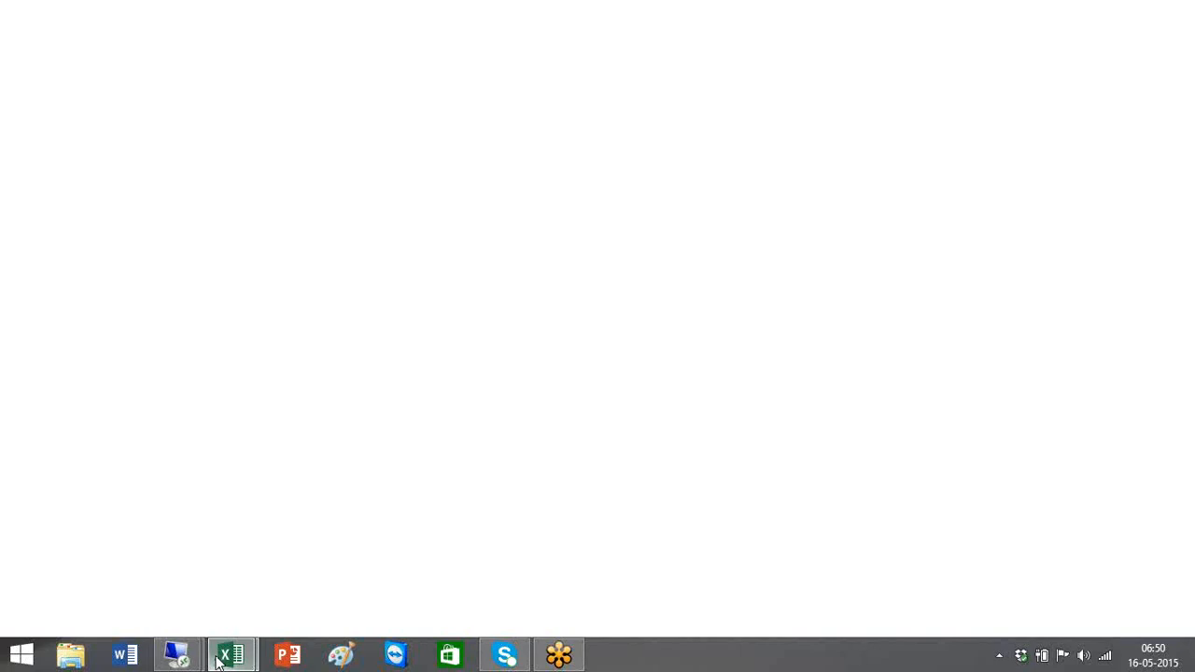
click(132, 543)
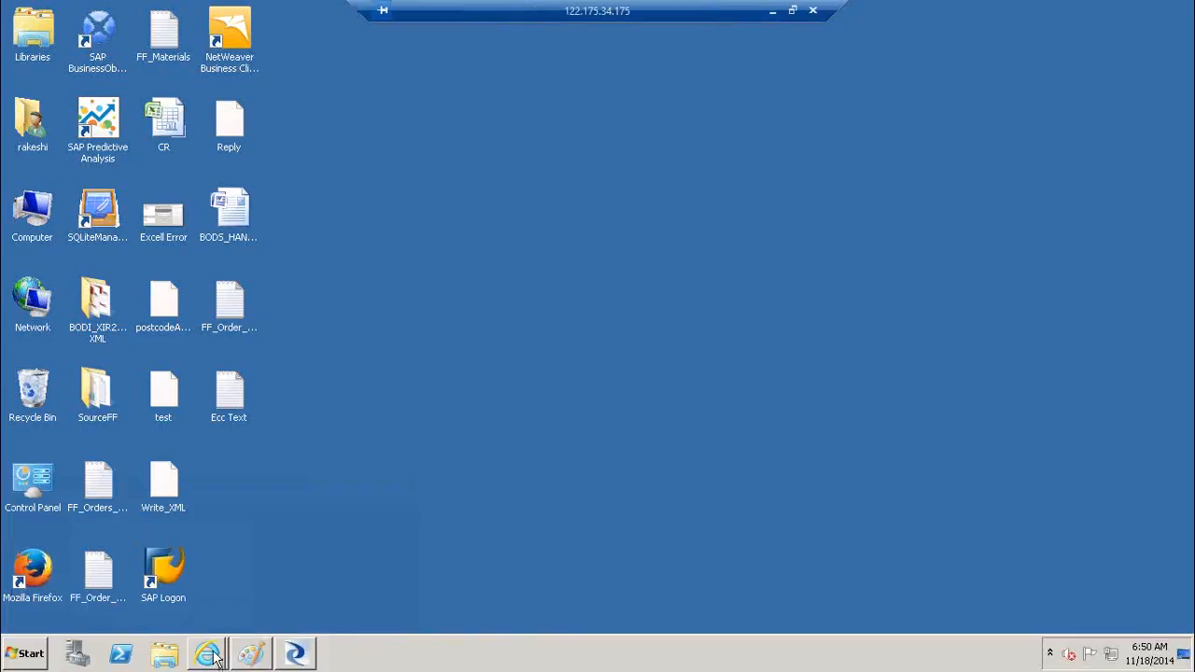
click(771, 11)
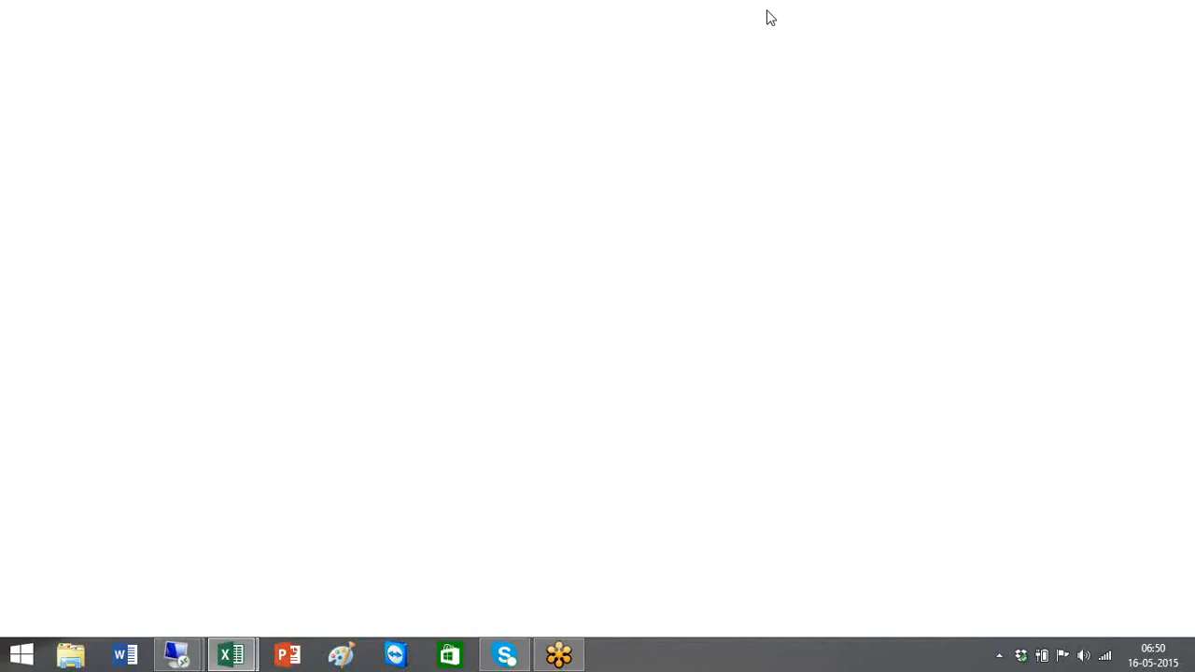
Restore the remote session in the Management Console, collapsing Object Promotion and expanding Management
mouse_move(177, 656)
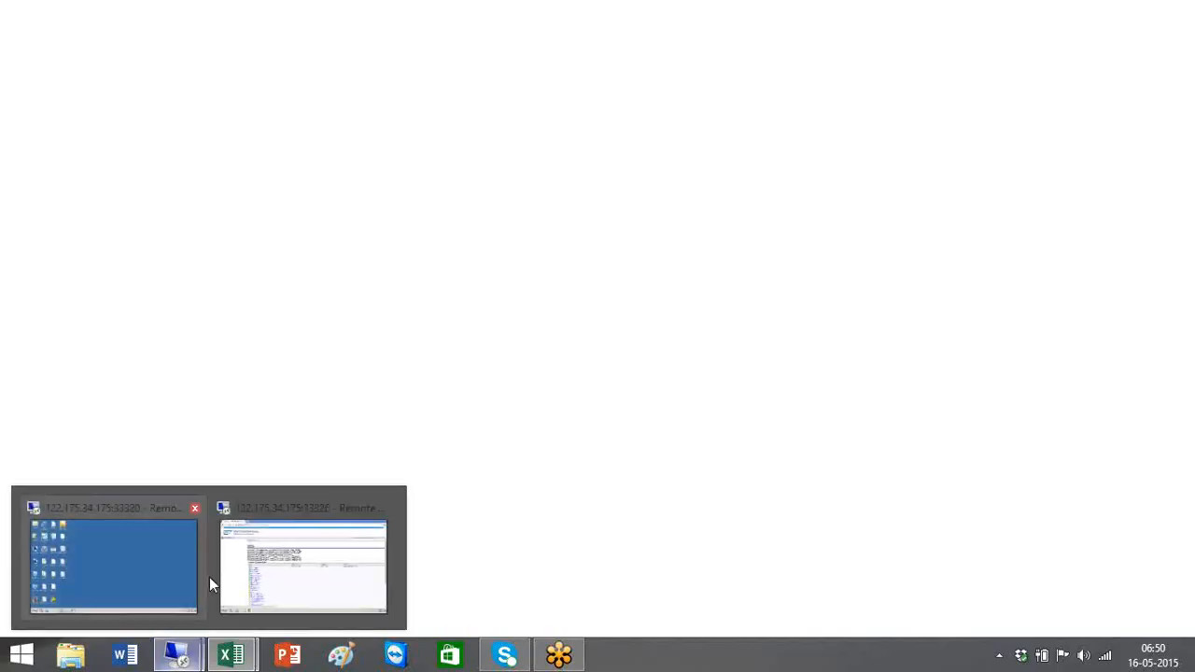
click(164, 568)
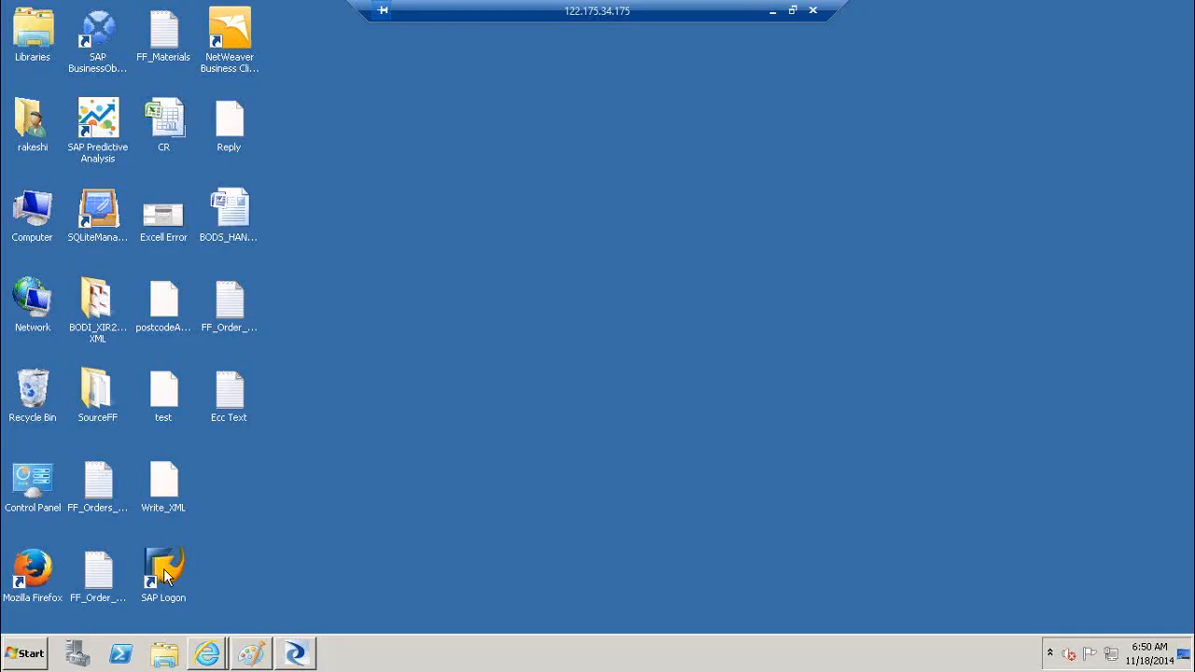
mouse_move(213, 654)
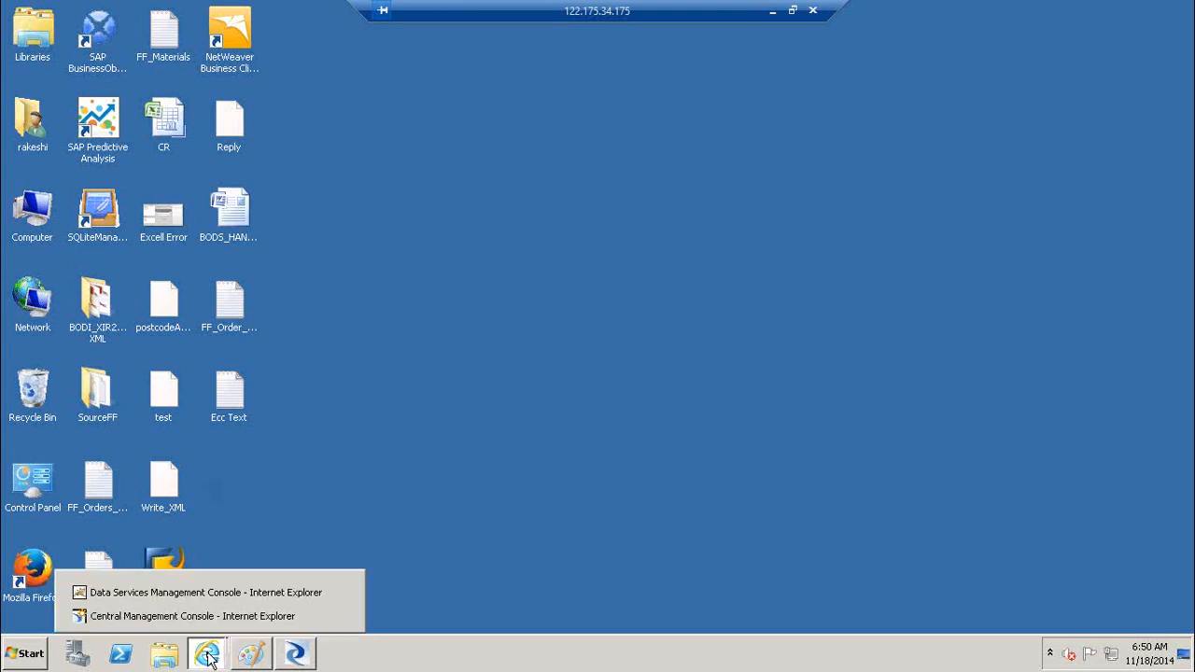
click(184, 591)
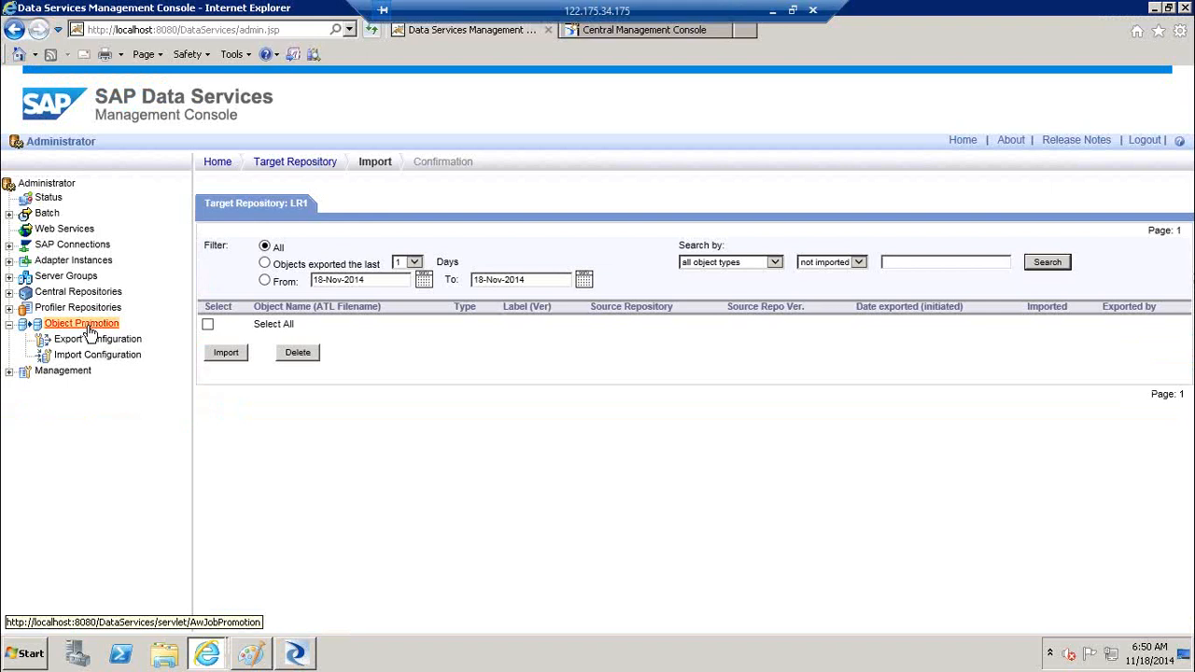
click(9, 324)
click(10, 340)
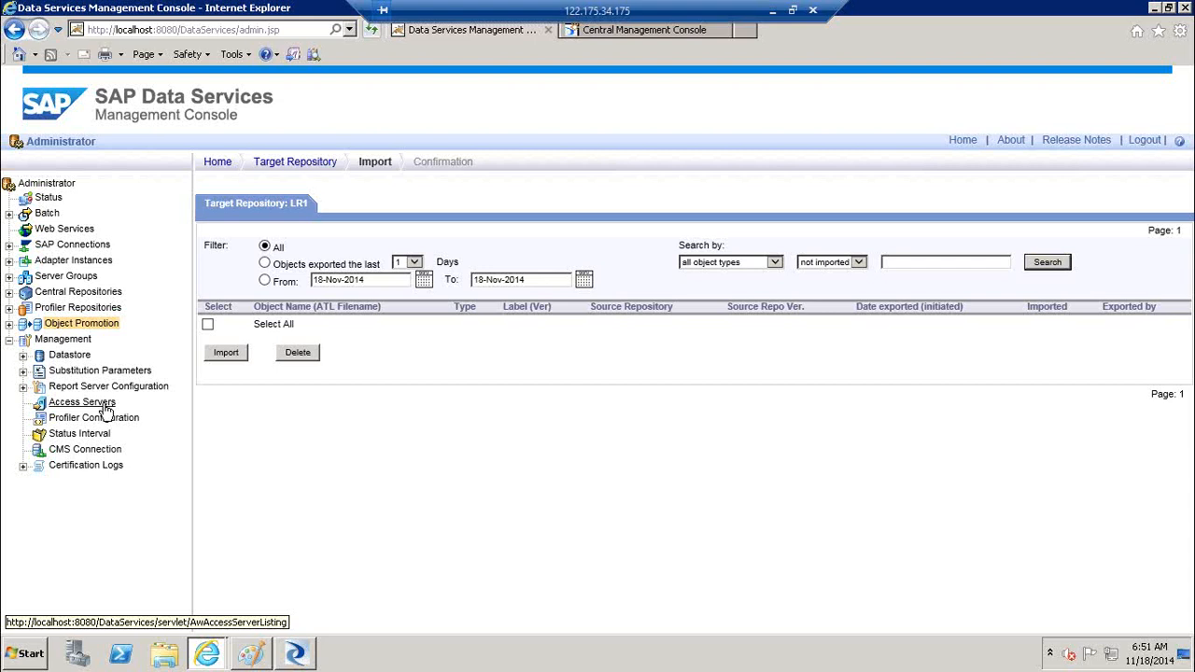
click(686, 31)
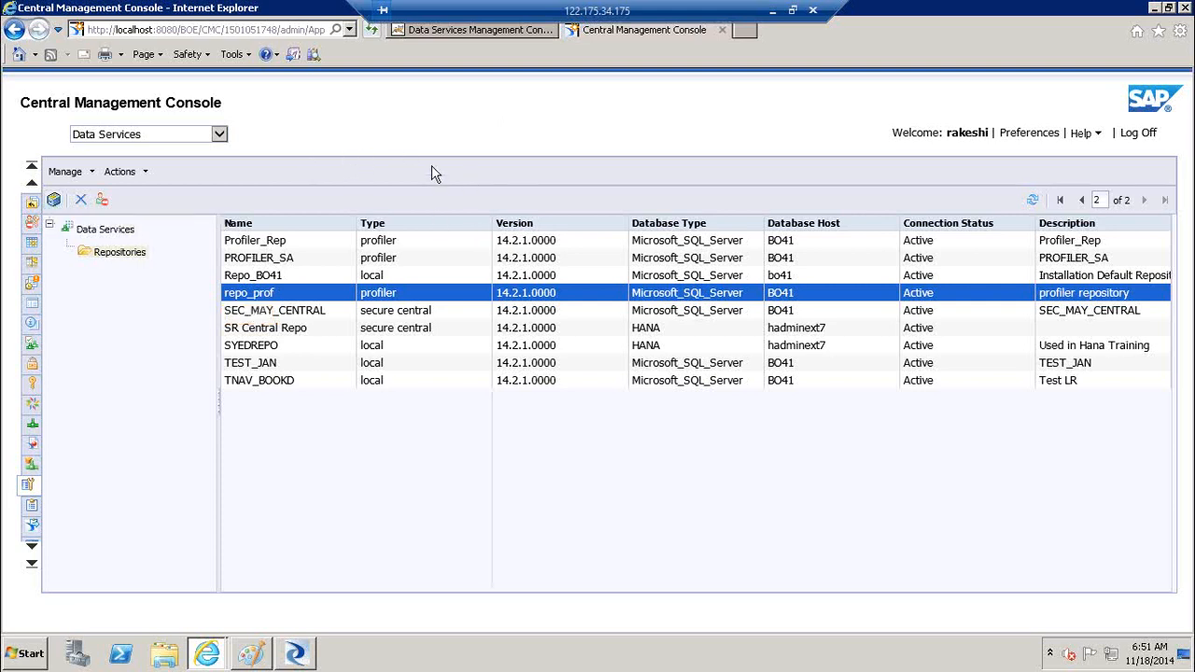
click(460, 34)
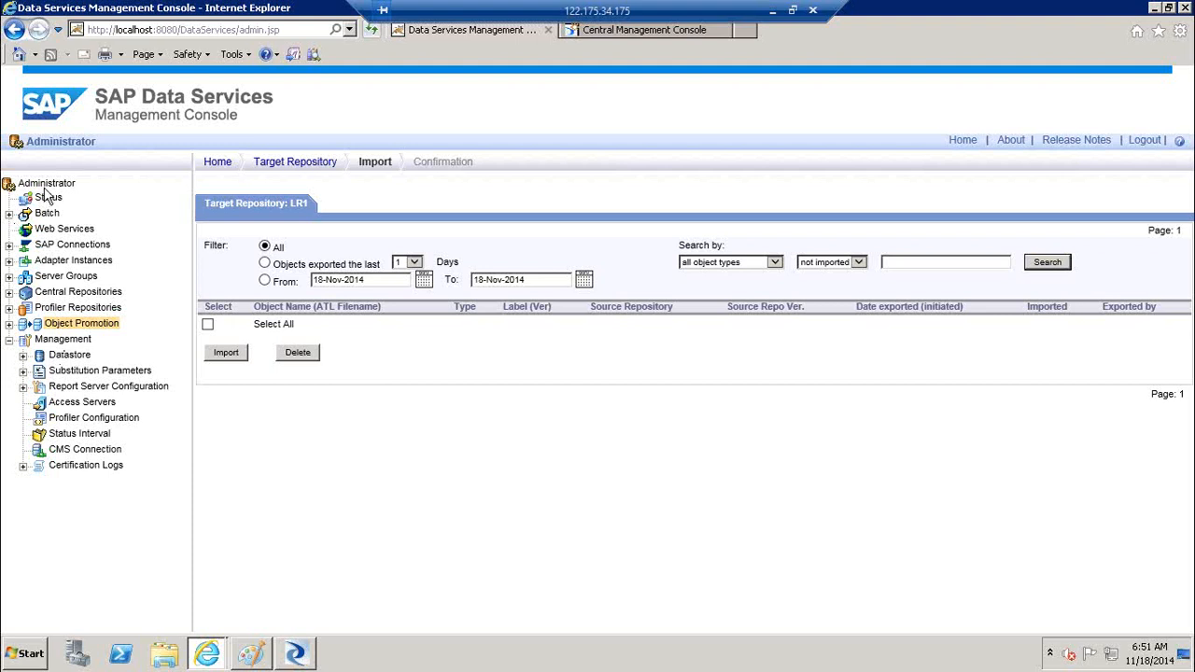
click(657, 31)
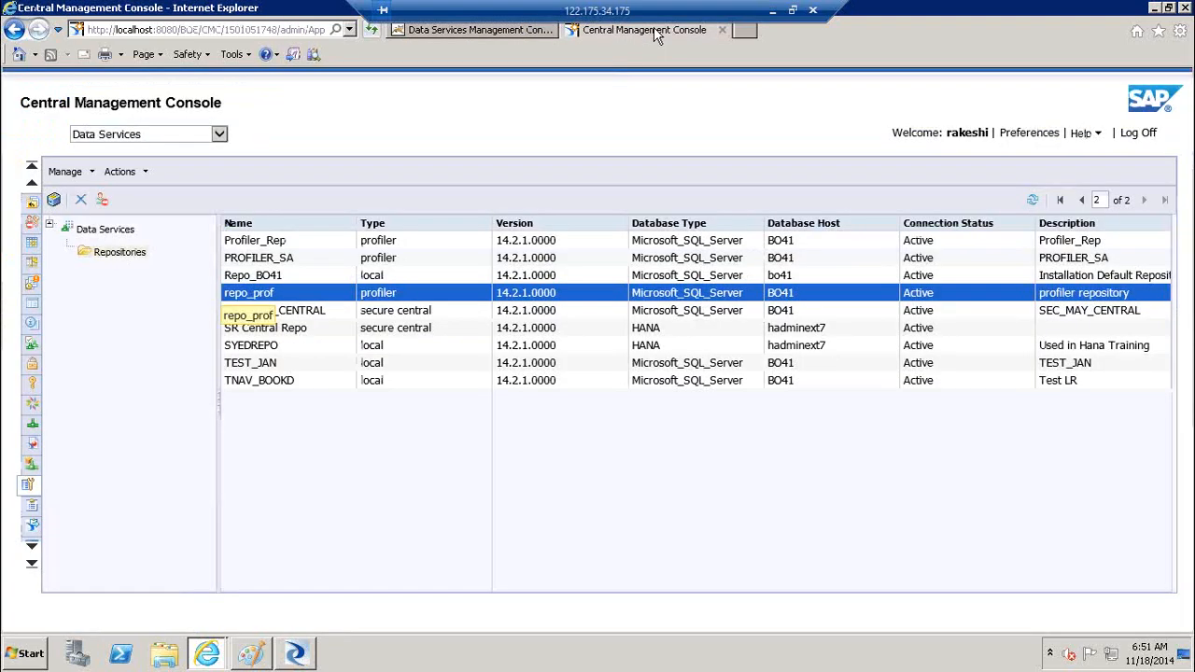
click(476, 31)
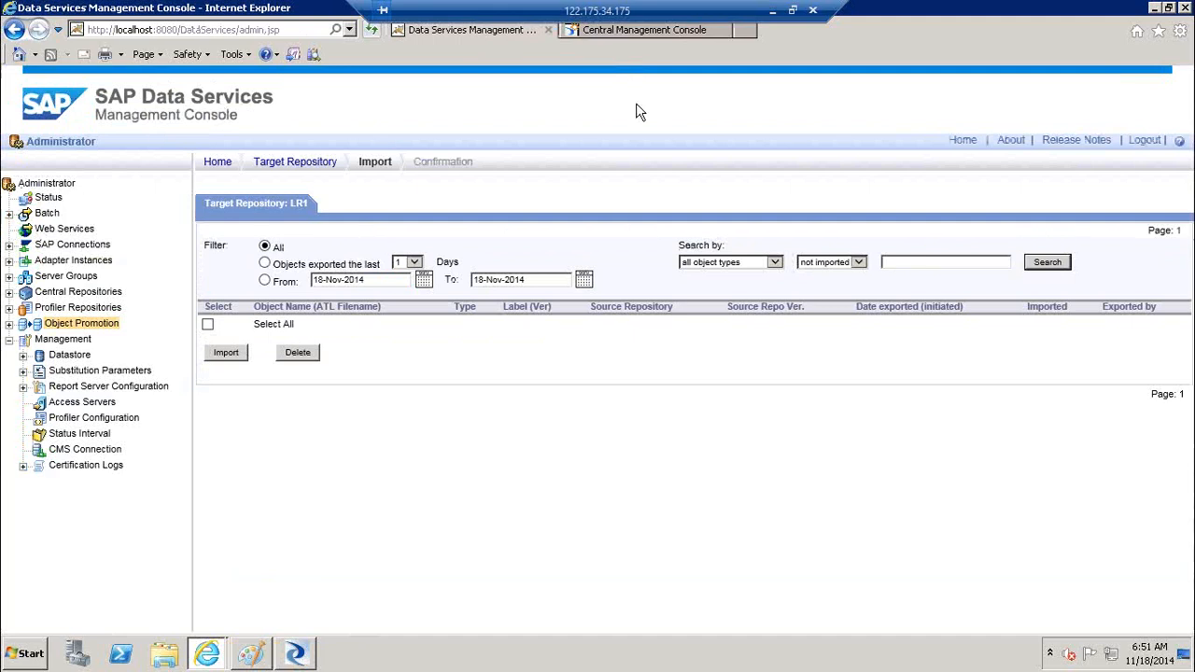
Show the CMS Connection settings, then expand Datastore and scroll to repository LR1
click(93, 450)
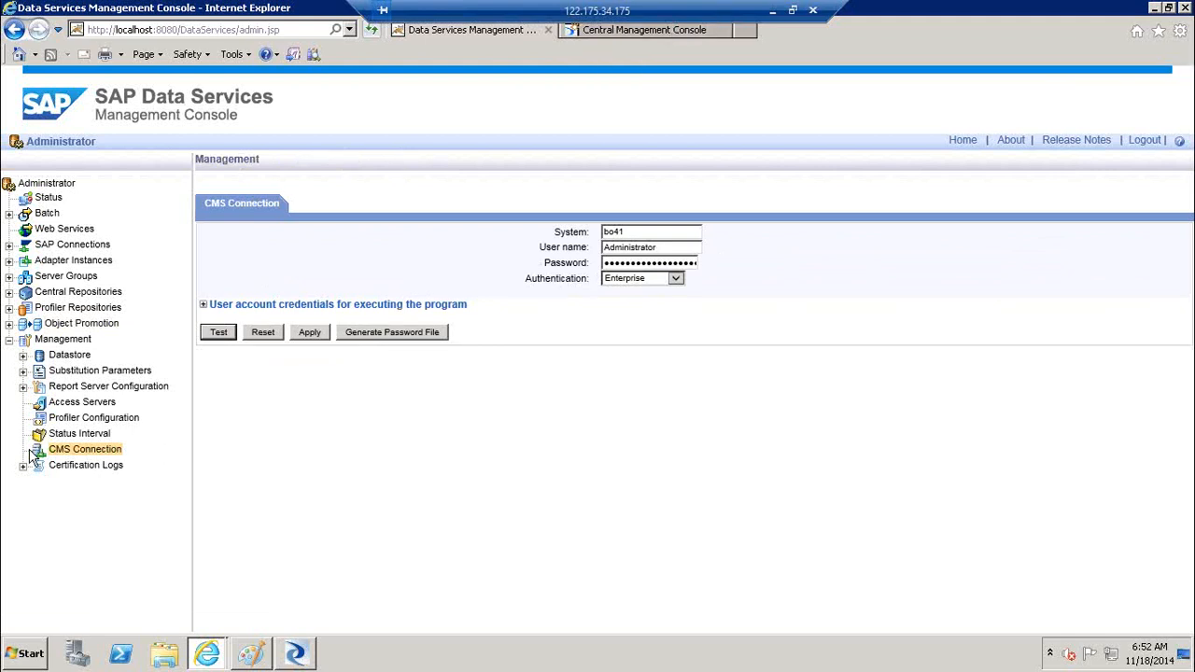
click(23, 356)
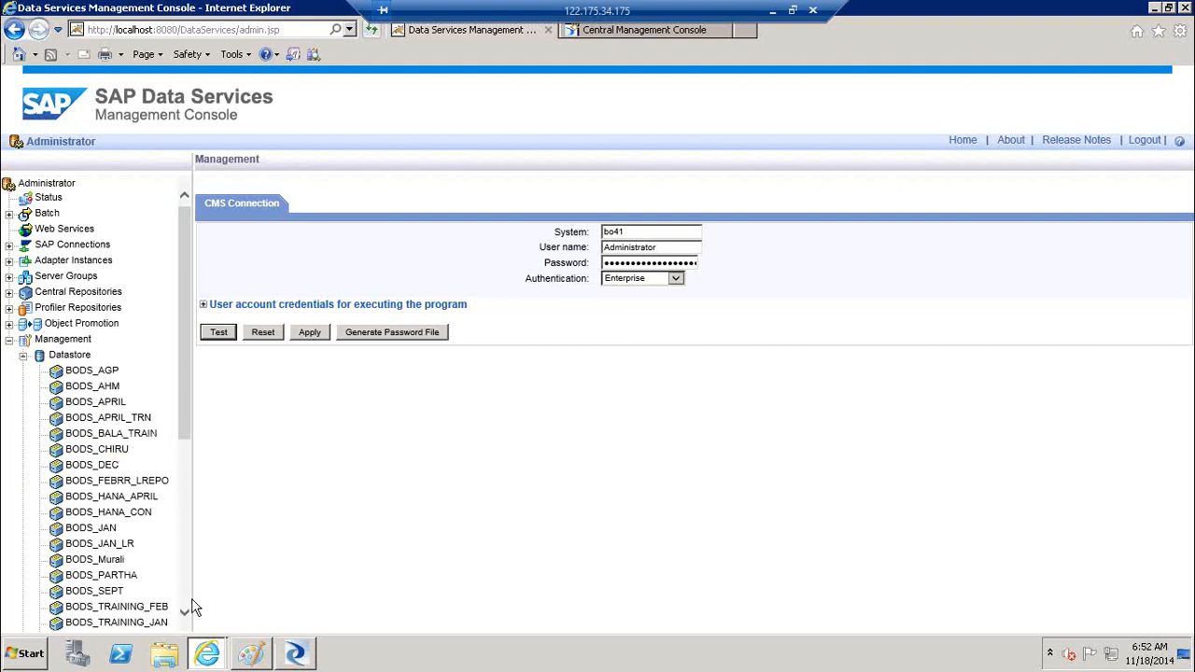
scroll(192, 605, down, 5)
drag(187, 581, 186, 544)
Inspect LR1's datastores, loading DS_Source's QA configuration, then reload LR1's configurations
click(73, 523)
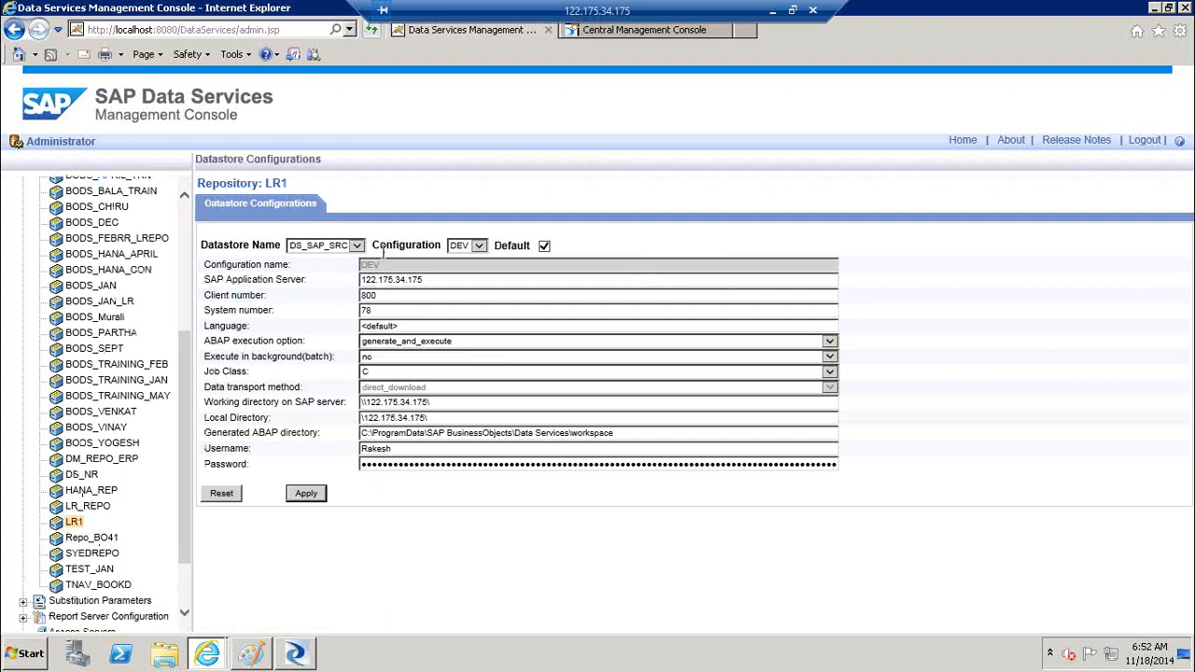
click(357, 245)
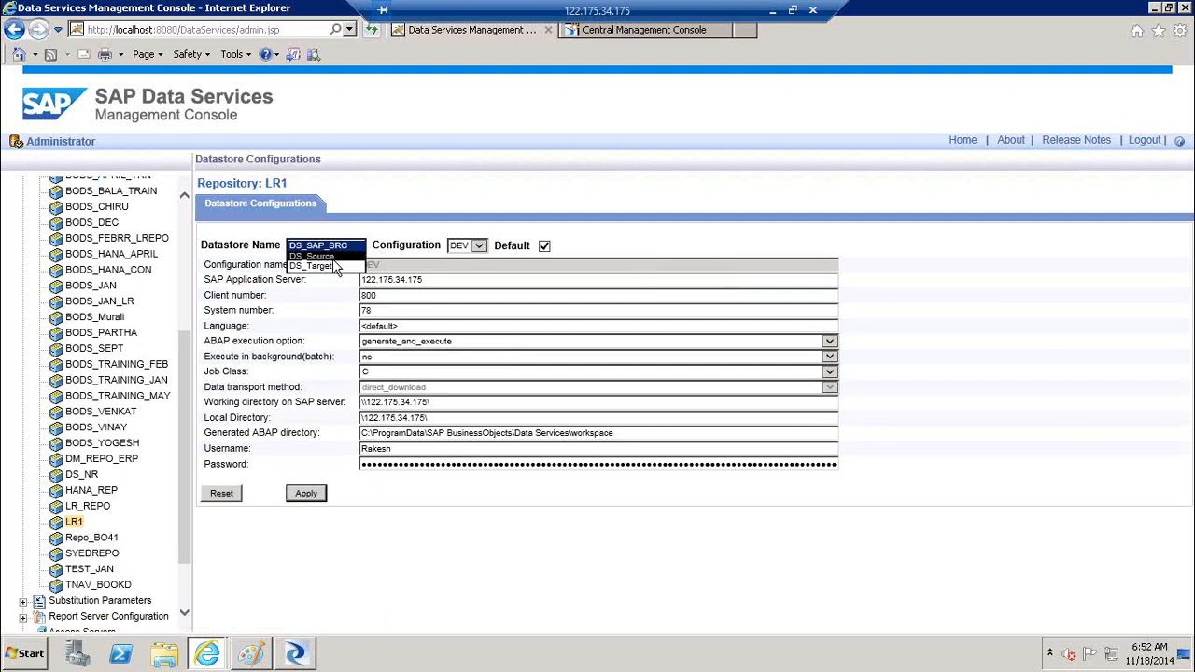
click(332, 257)
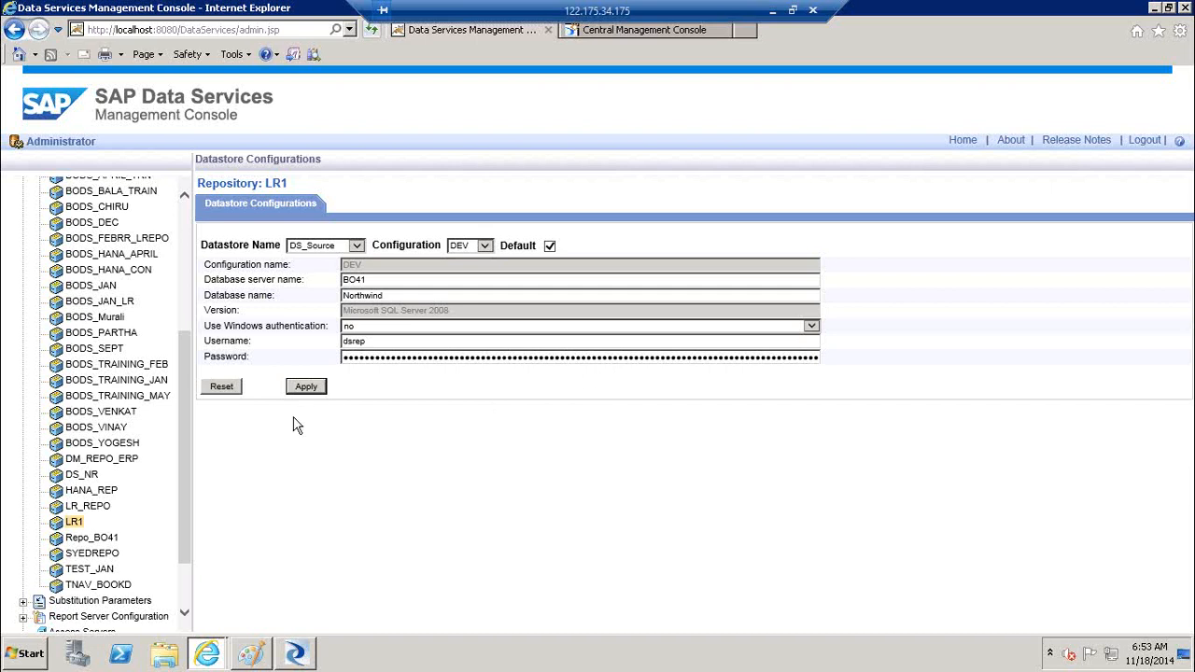
click(356, 245)
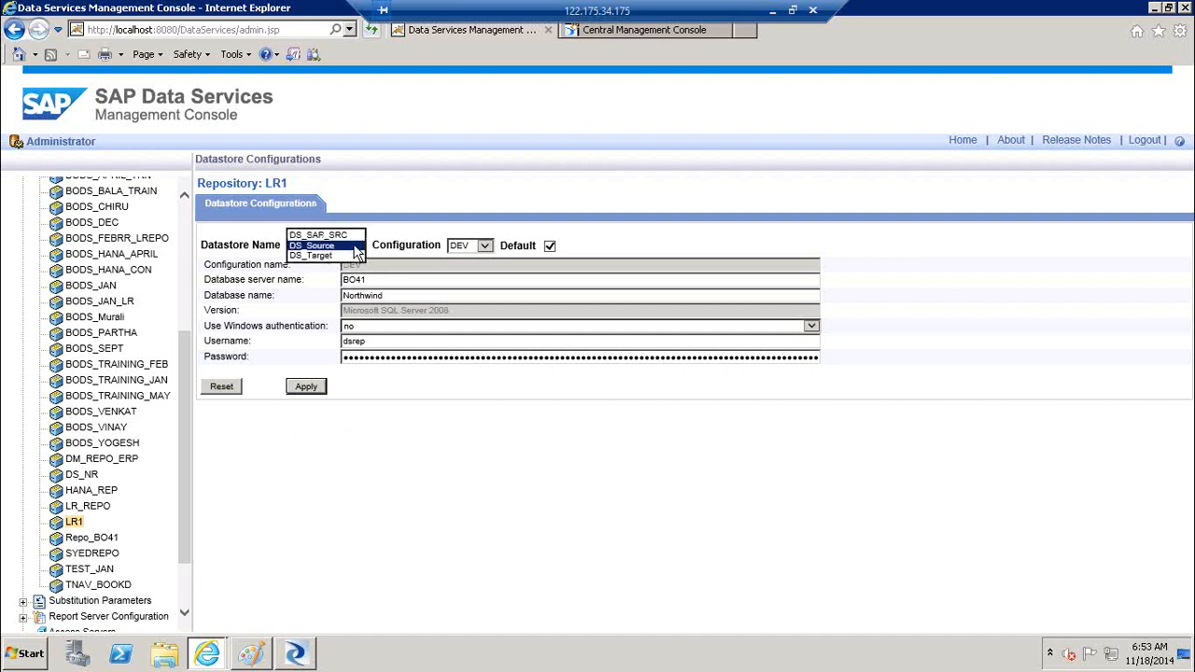
click(487, 247)
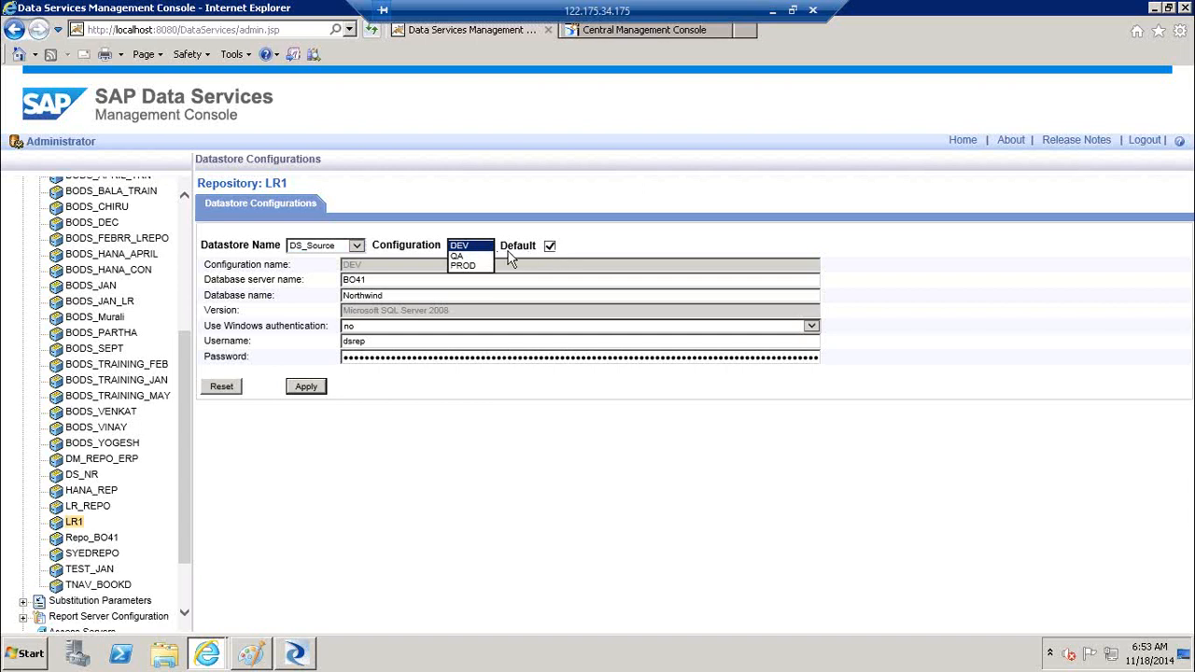
click(484, 256)
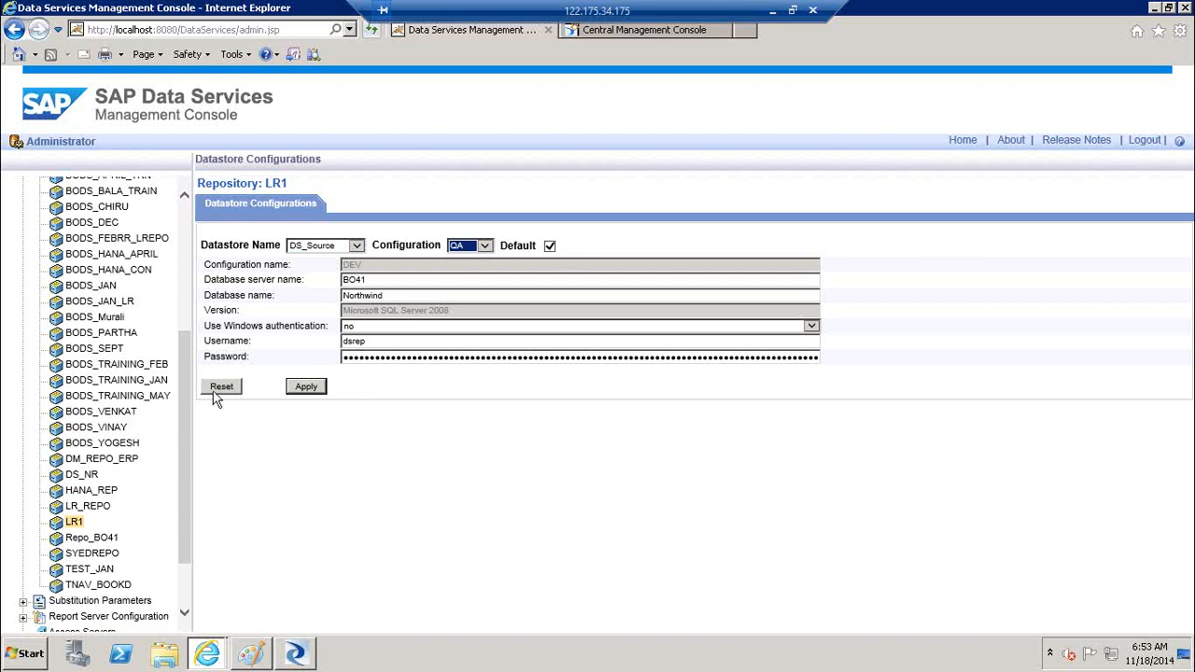
click(309, 391)
click(76, 523)
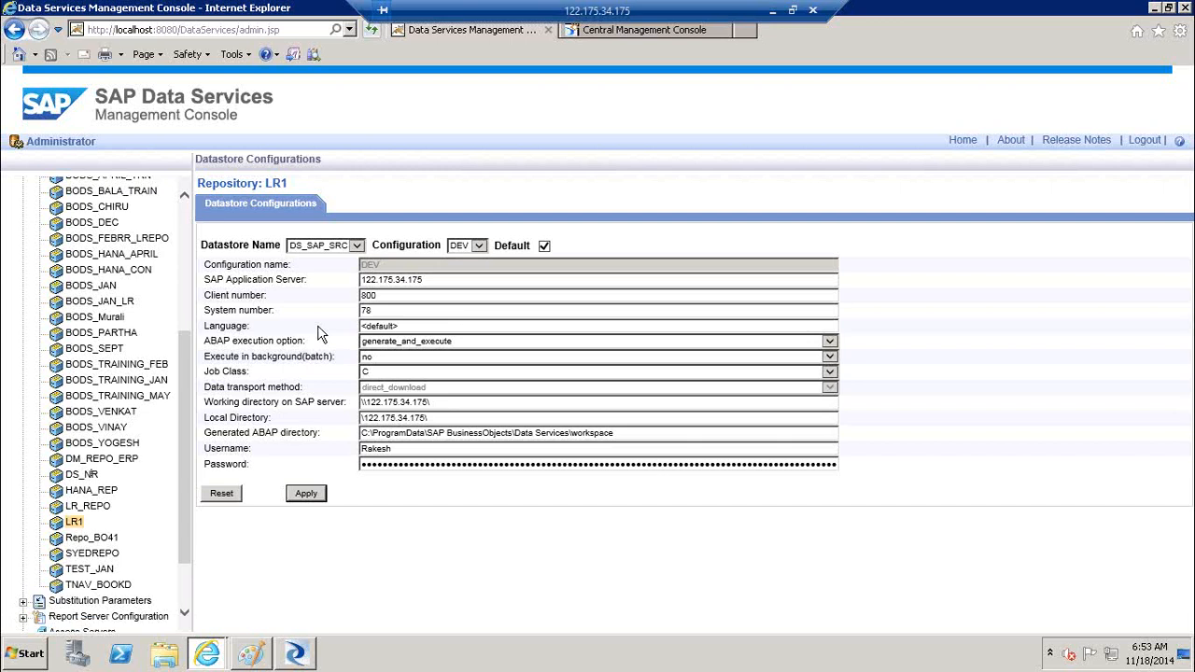
Collapse Datastore and open repository LR1's substitution parameters
click(187, 207)
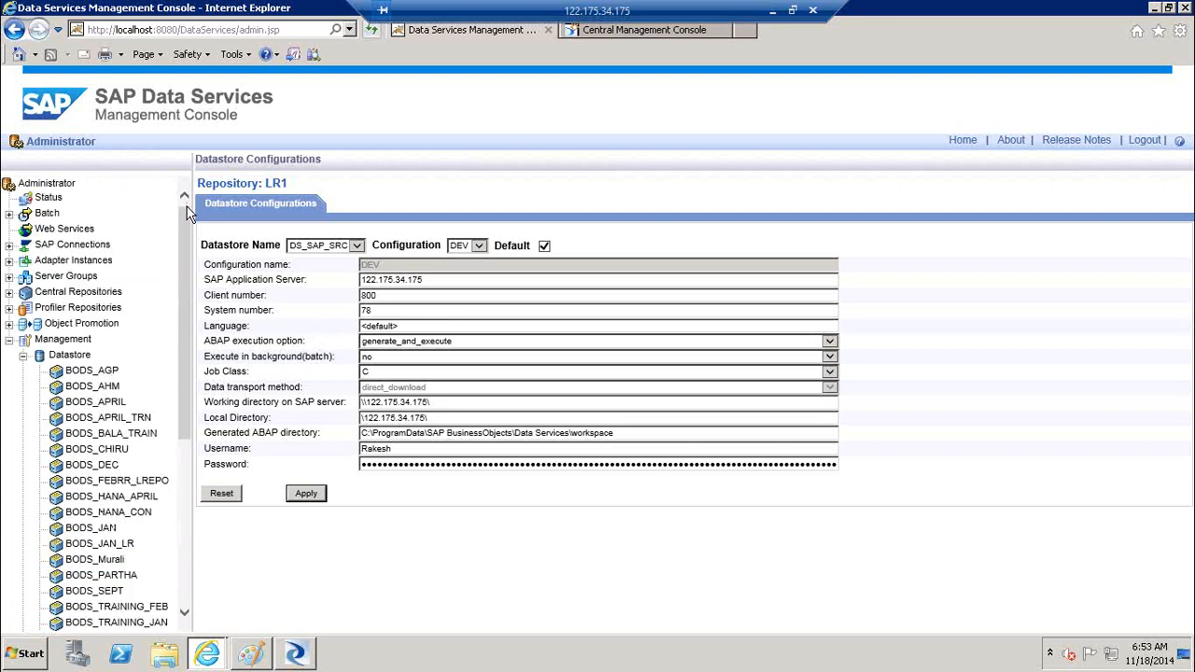
click(23, 355)
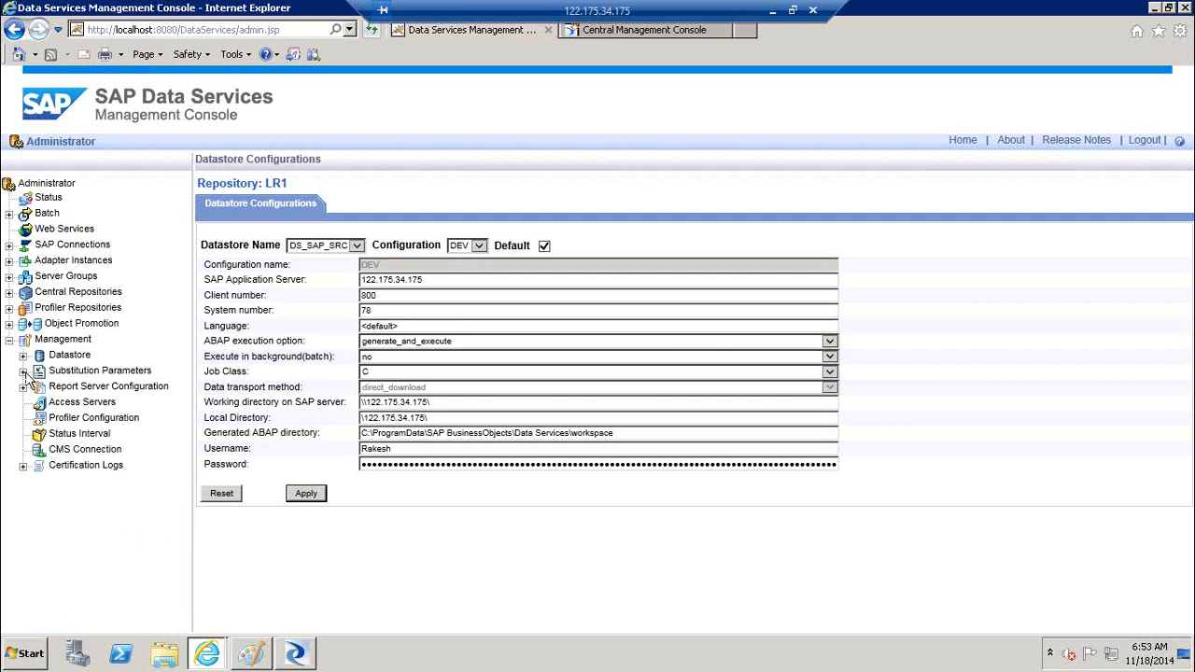
click(23, 371)
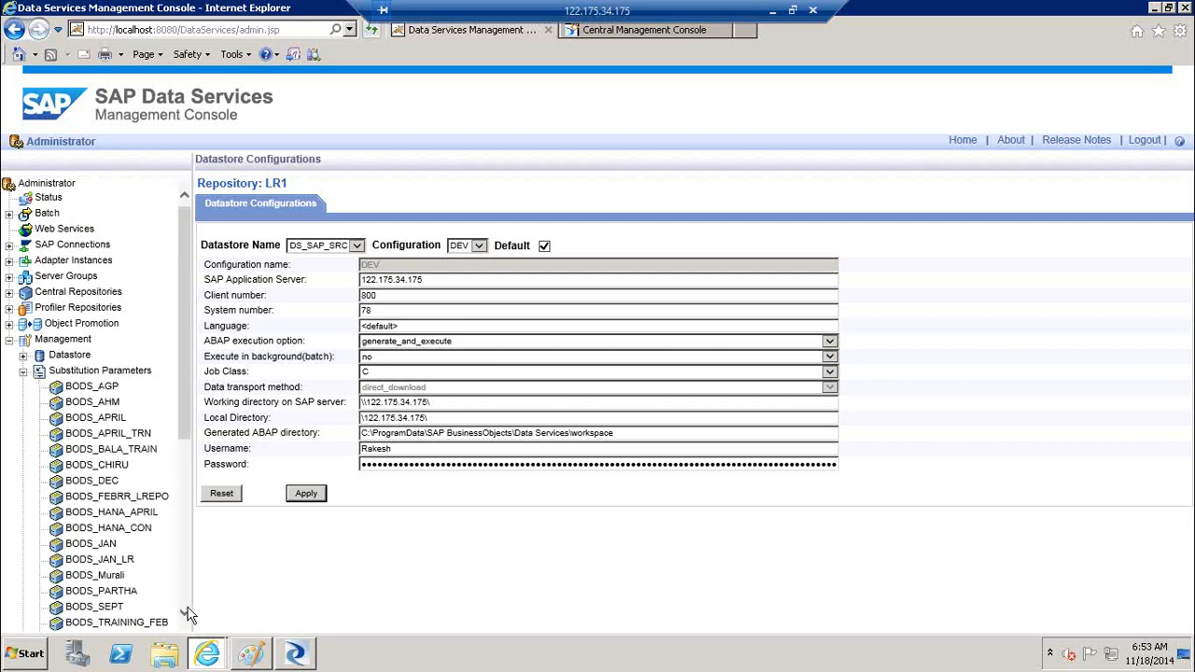
scroll(187, 614, down, 5)
click(74, 465)
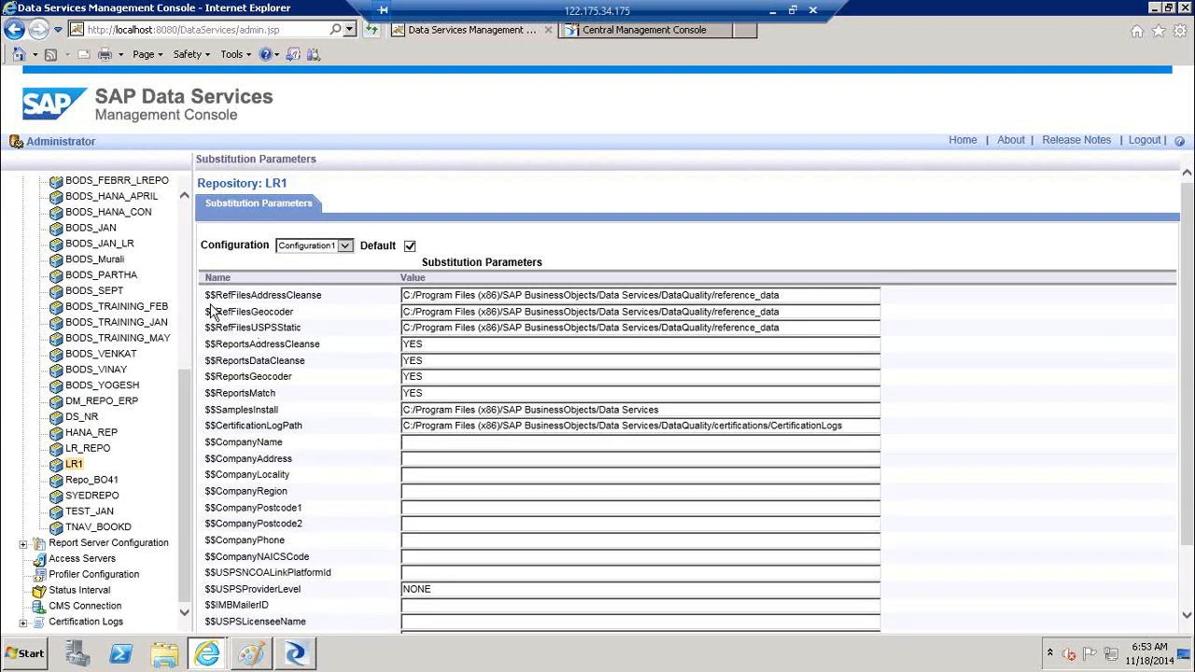
Review parameters like $$RefFilesAddressCleanse and $$CompanyAddress, then collapse Substitution Parameters
drag(240, 295, 327, 304)
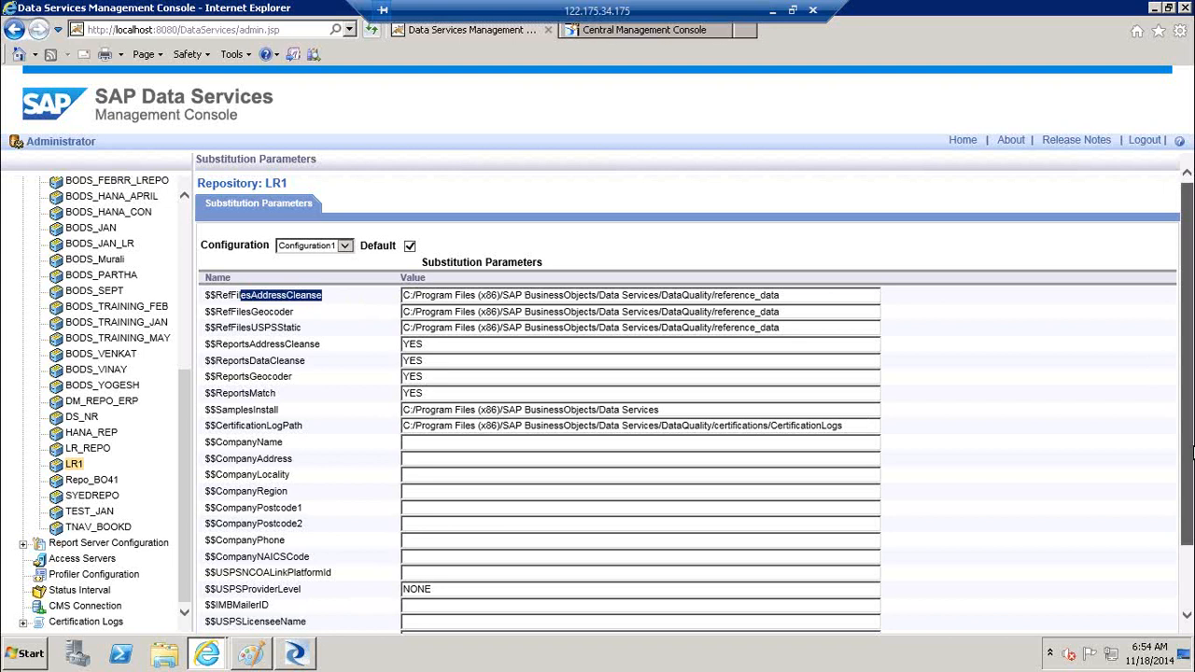
drag(1188, 428, 1189, 490)
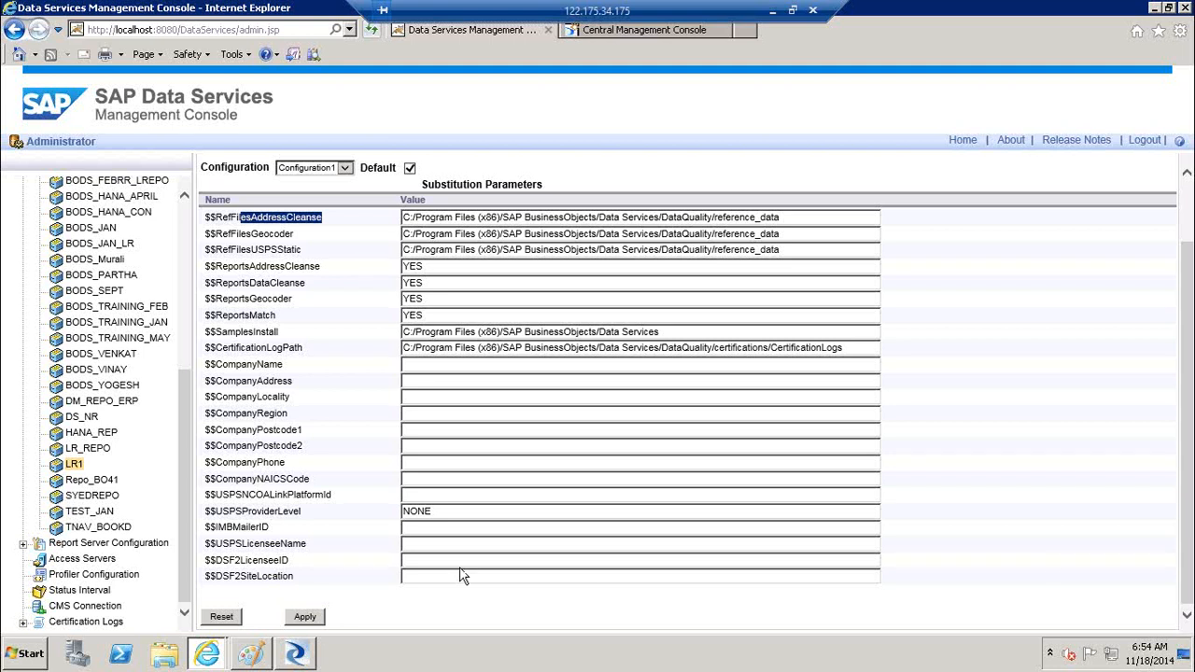
click(435, 380)
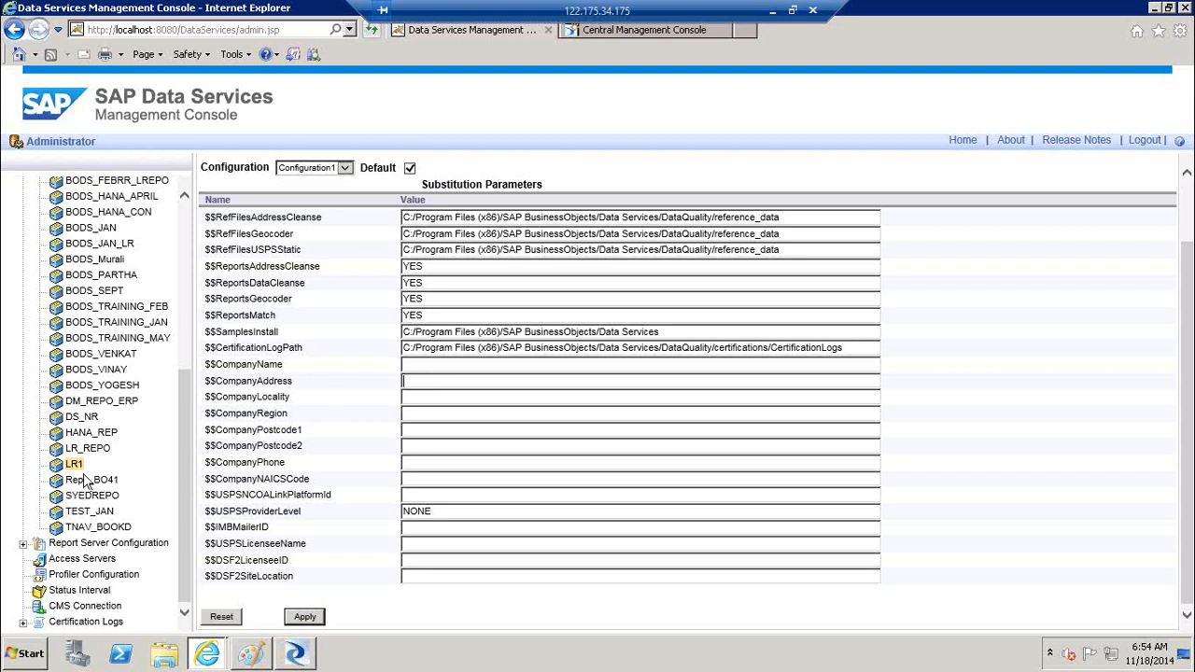
scroll(186, 208, up, 1)
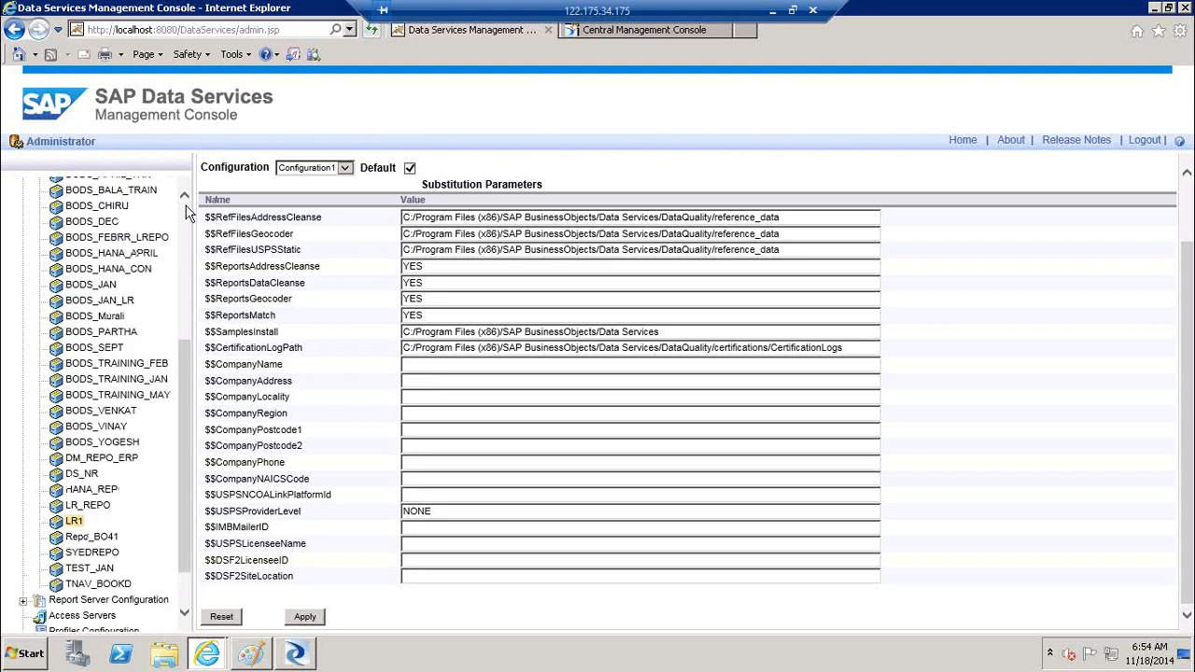
scroll(185, 207, up, 4)
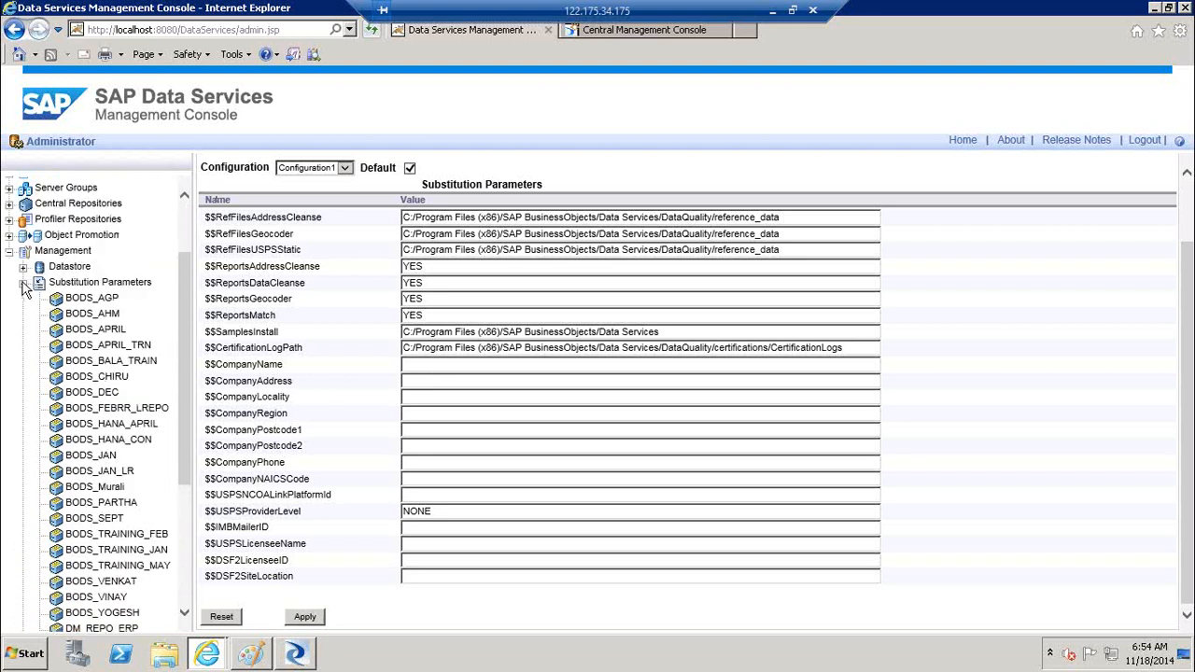
click(24, 284)
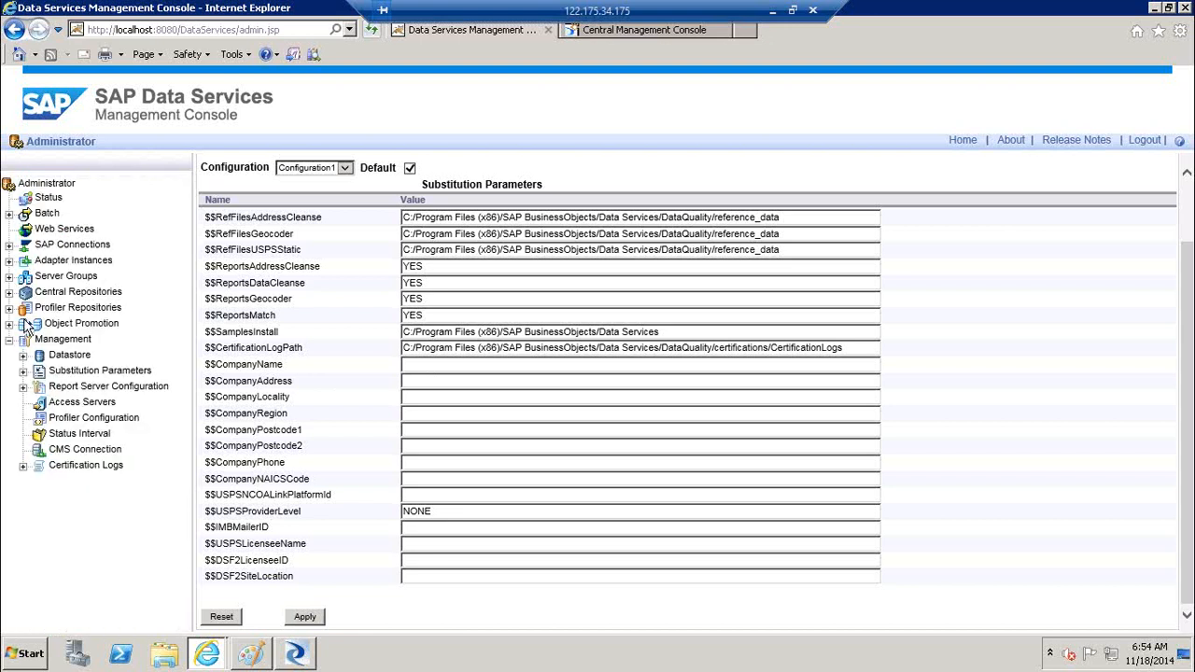
Open LR1's Report Server Configuration and view the end of the export location path
click(23, 386)
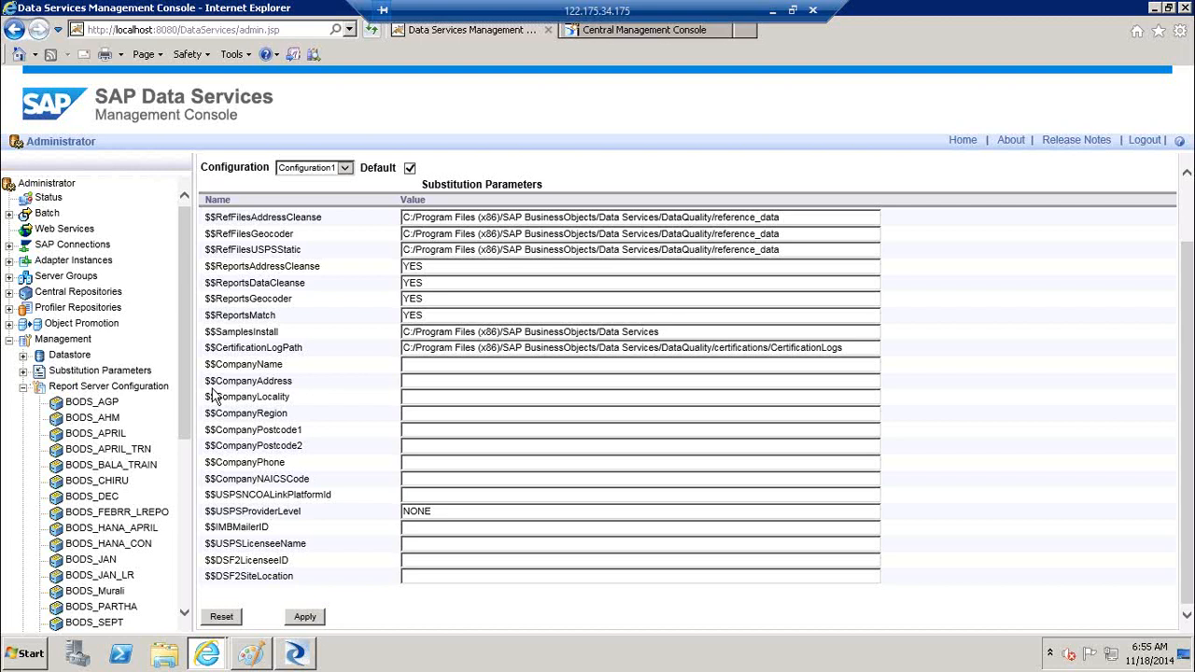
click(184, 596)
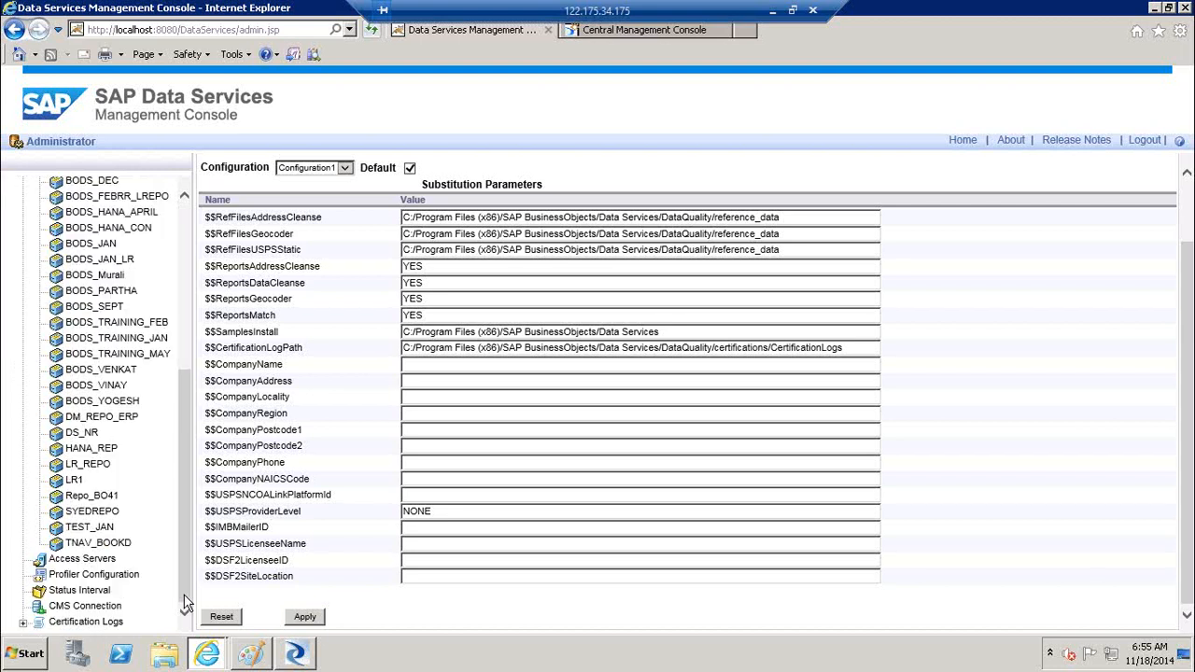
click(74, 481)
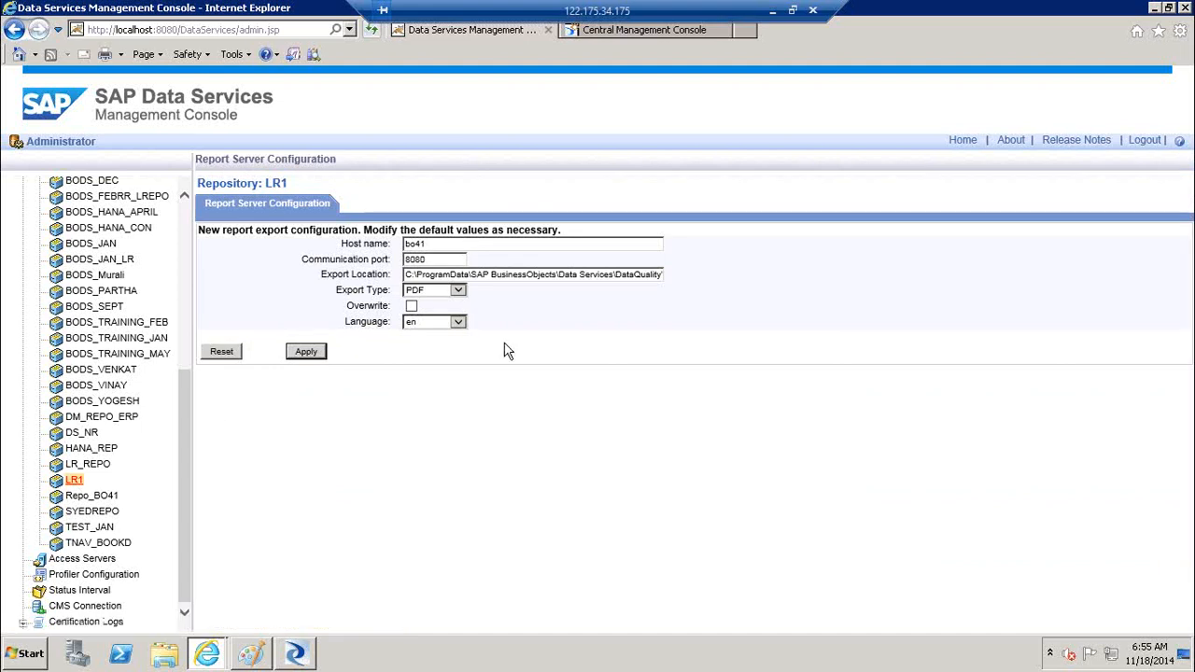
click(528, 274)
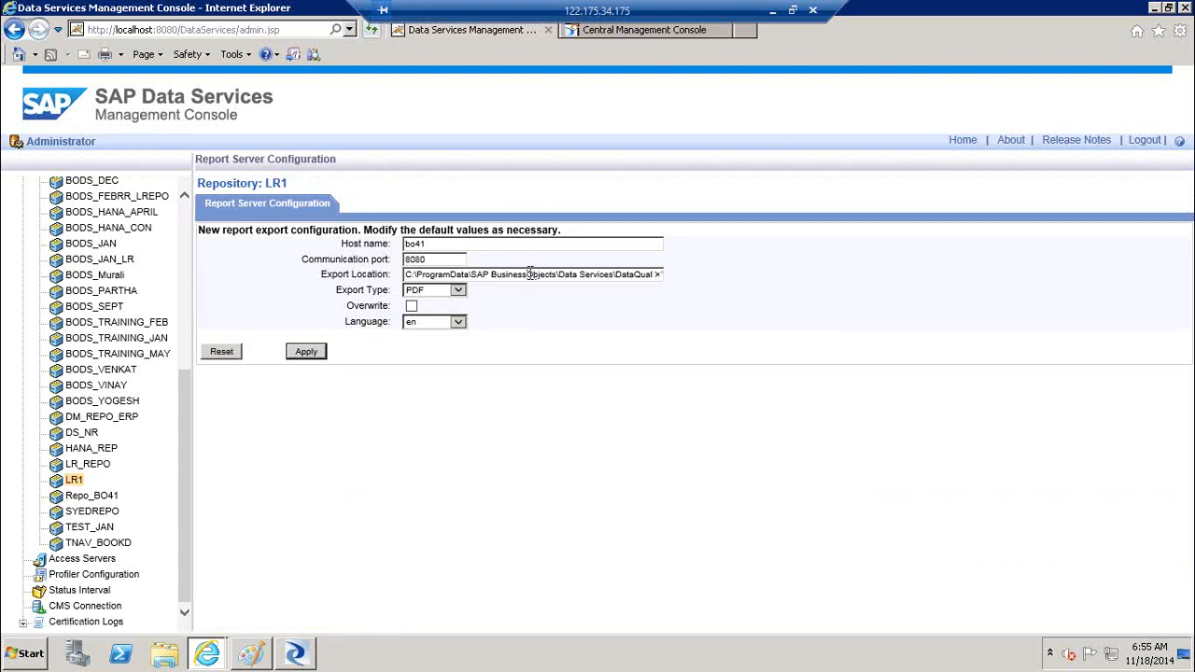
key(End)
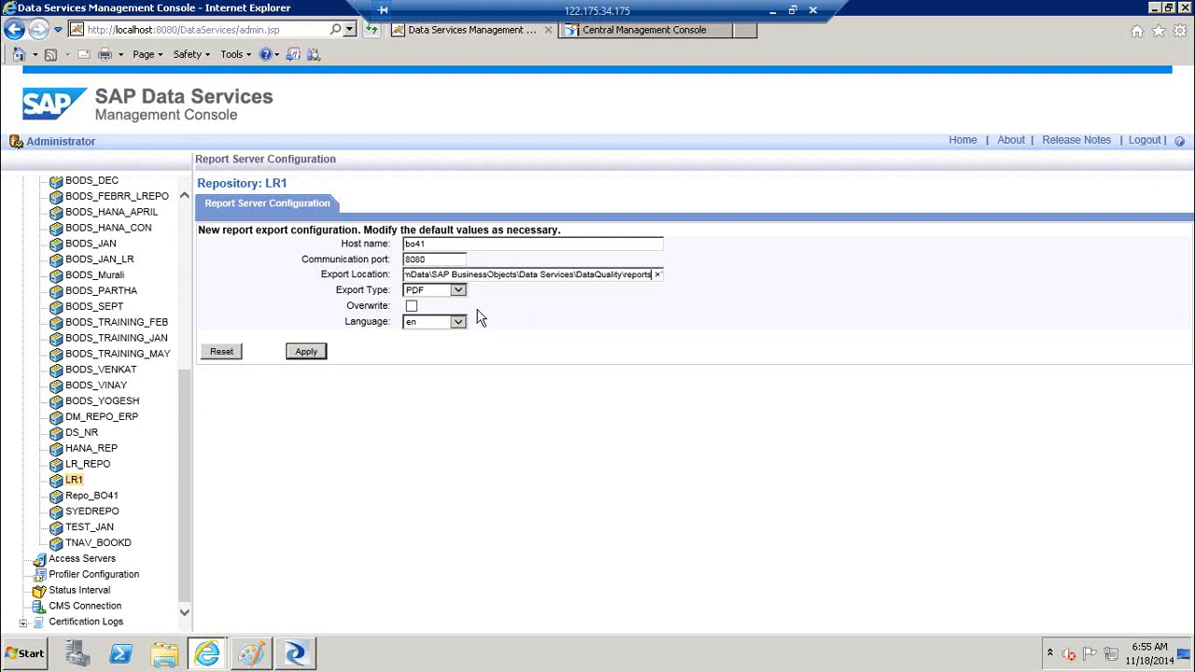
Keep export type PDF, enable Overwrite, and check the report language is en
click(460, 291)
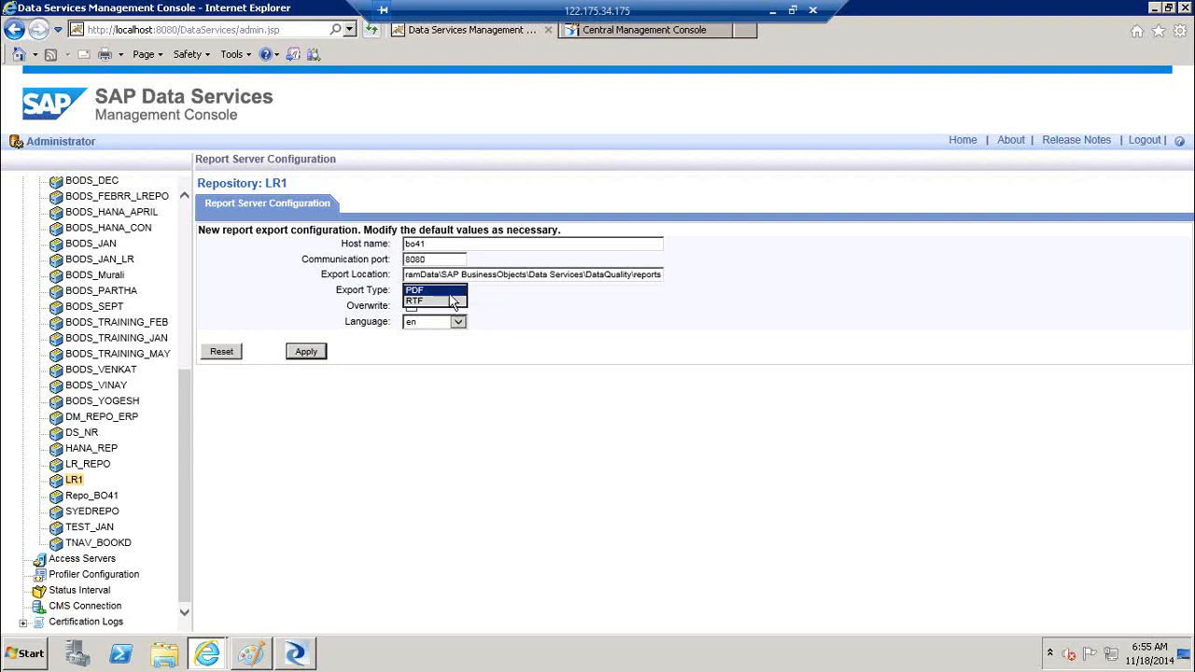
click(450, 293)
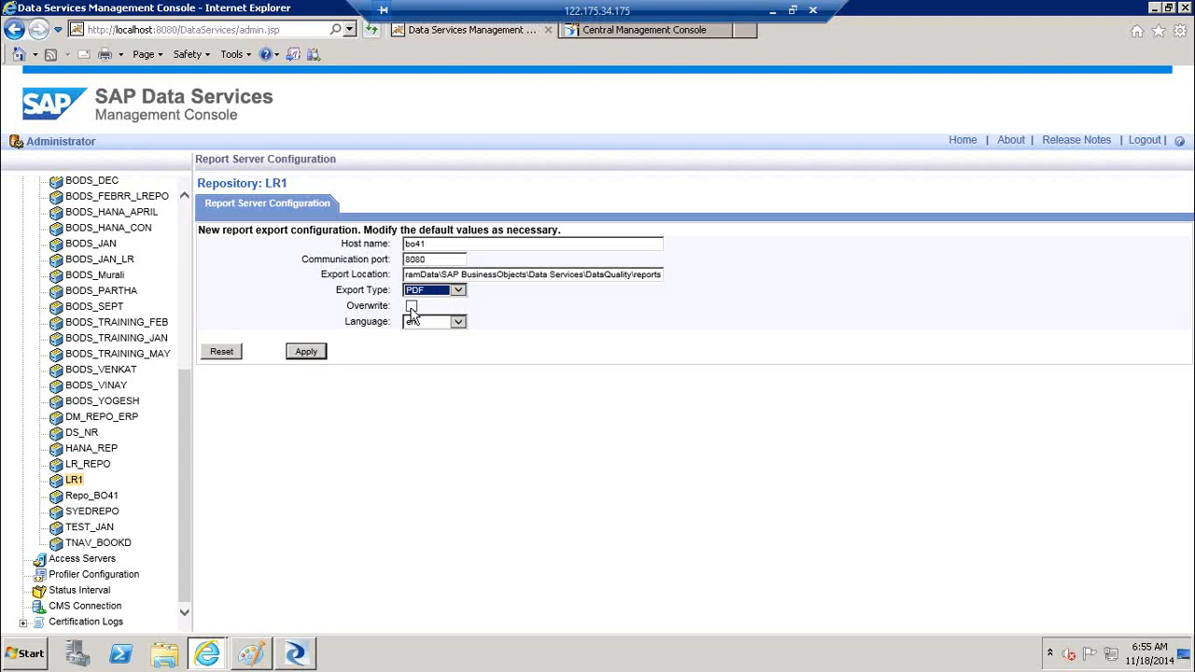
click(411, 306)
click(456, 324)
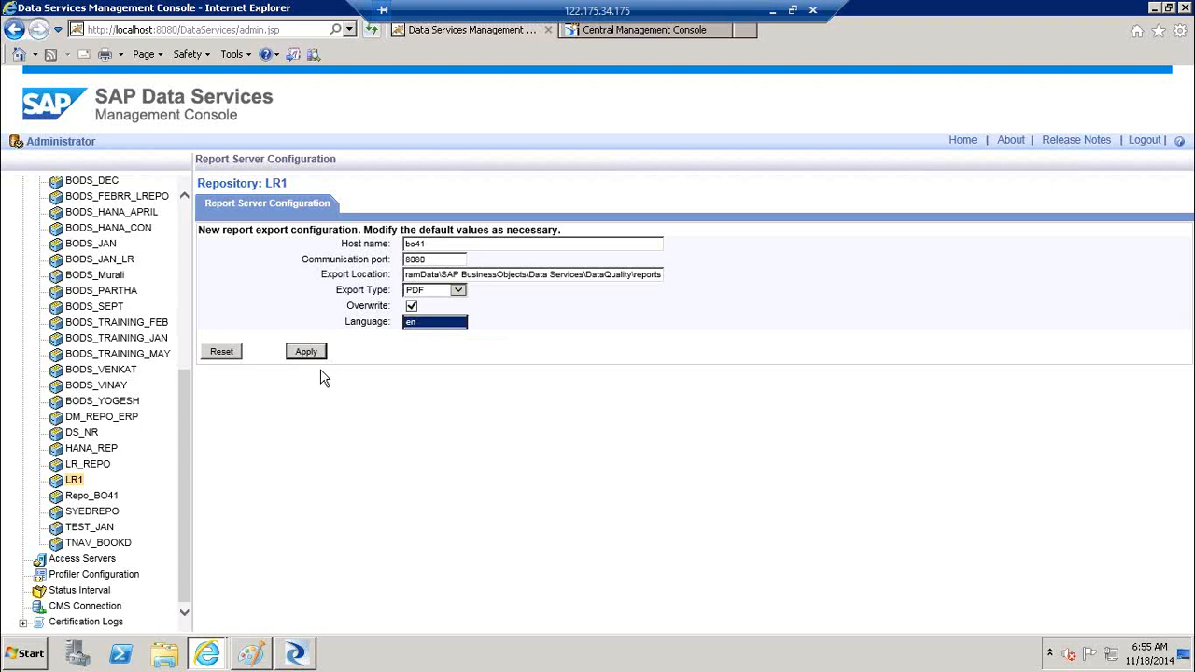
click(186, 222)
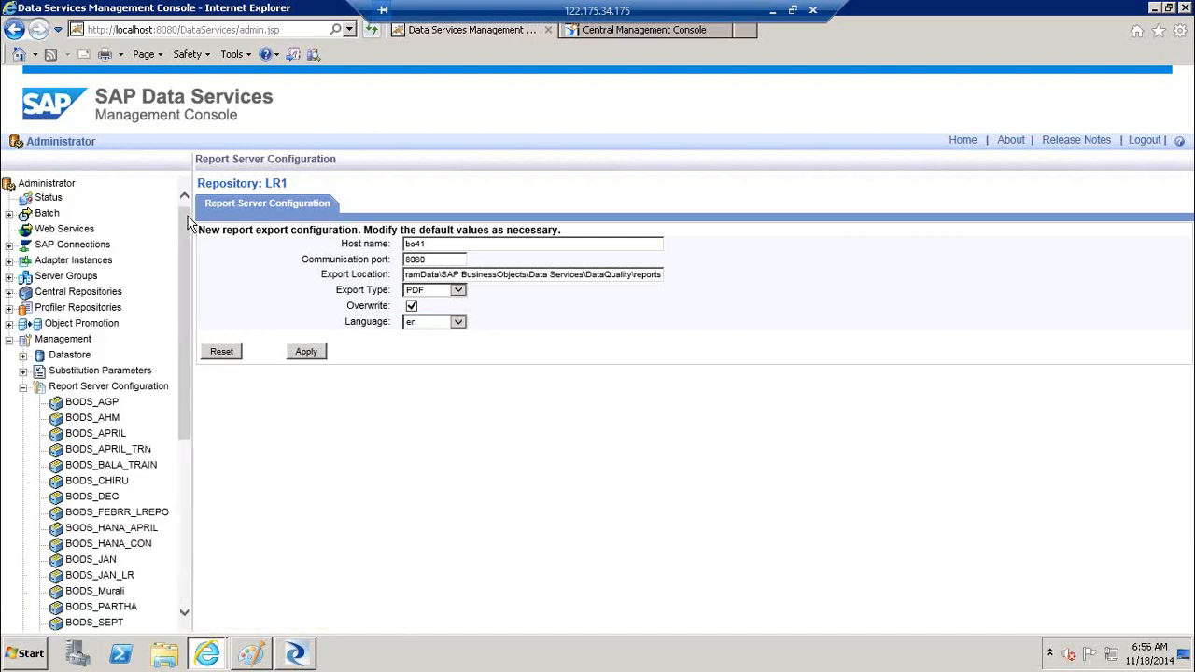
Collapse Report Server Configuration, view Profiler Configuration, then open Status Interval
click(23, 387)
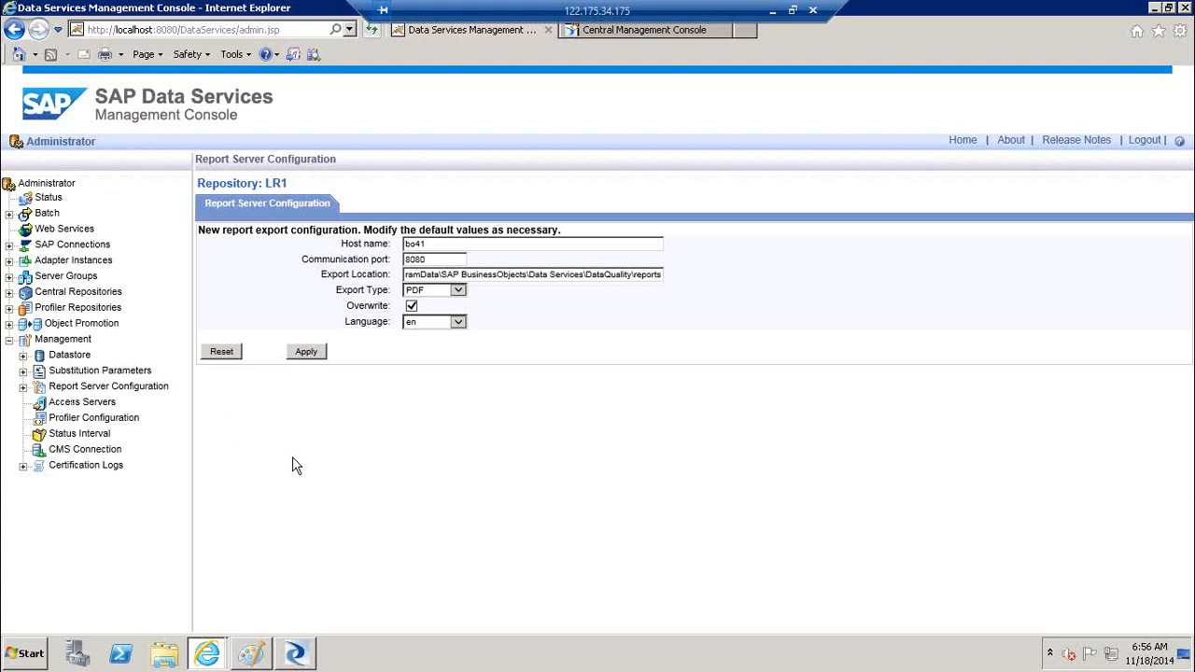
click(119, 420)
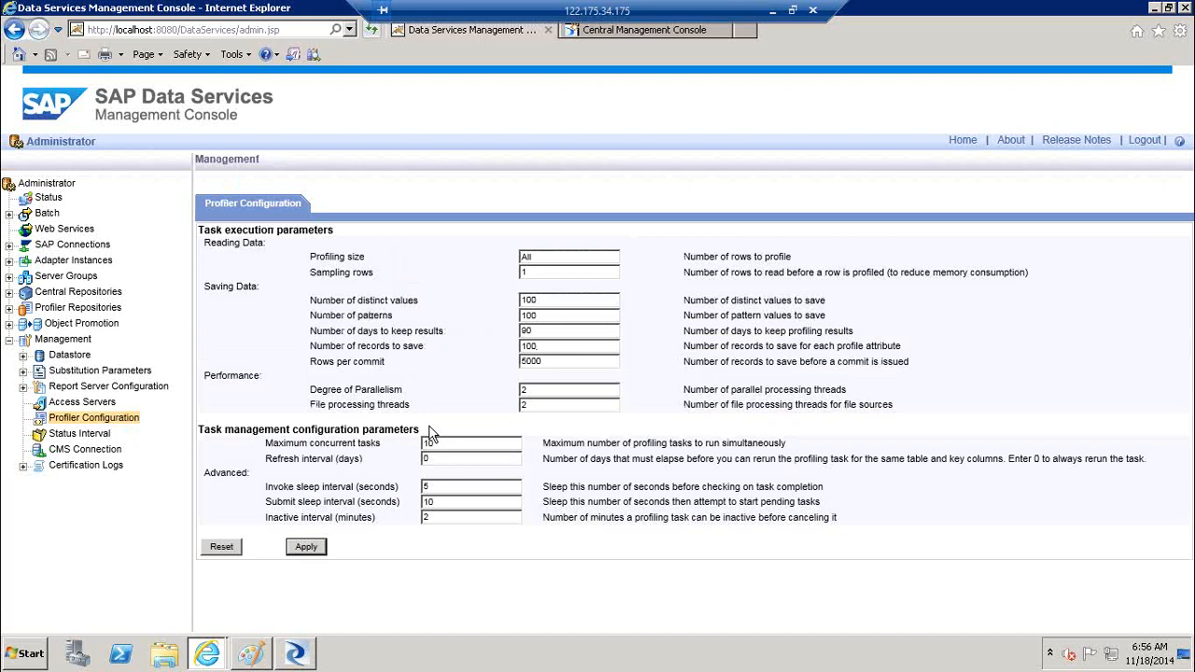
click(86, 439)
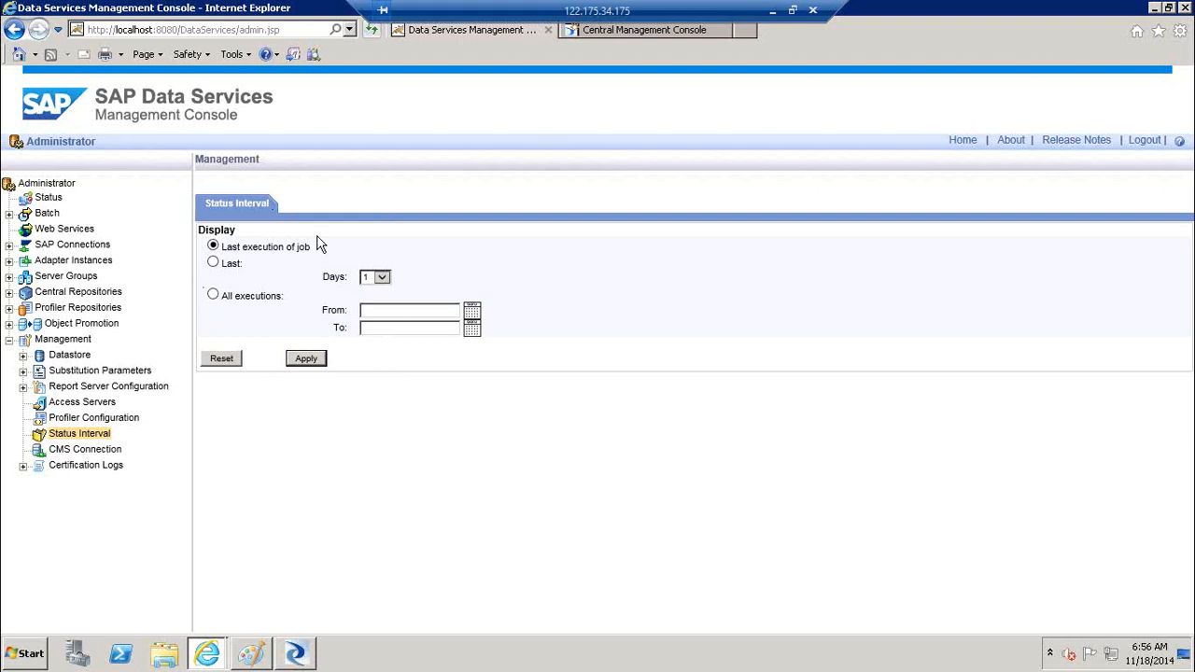
Set Status Interval to Last, then show CMS Connection for bo41 after glancing at Central Management Console
click(213, 263)
click(93, 450)
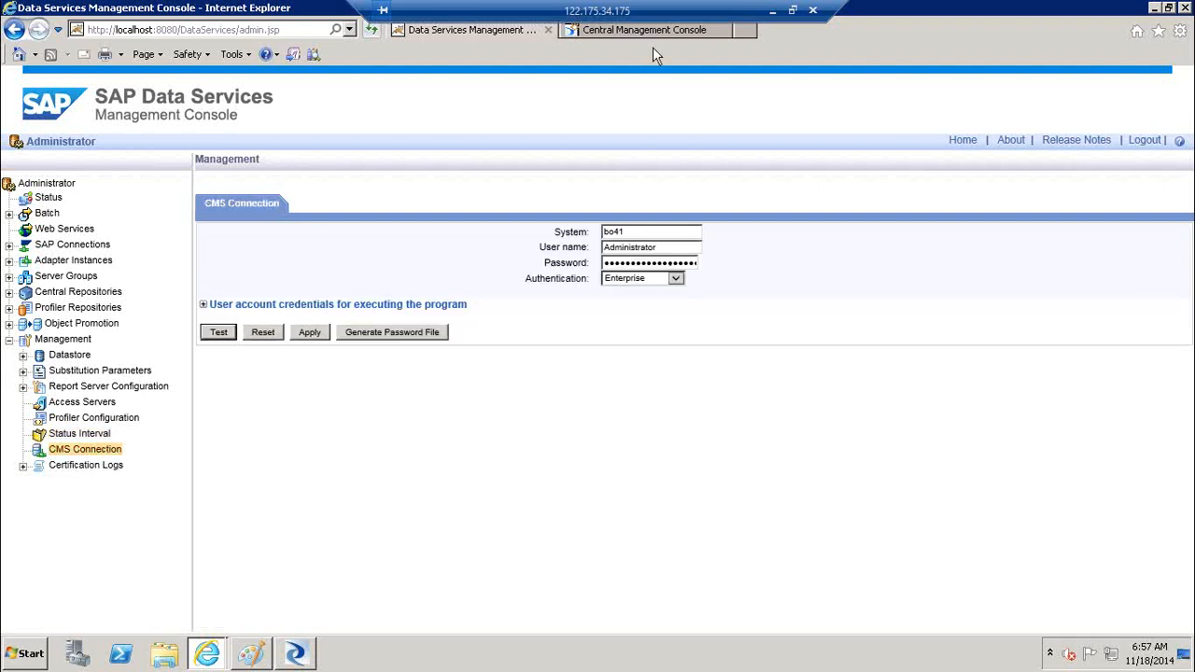
click(618, 33)
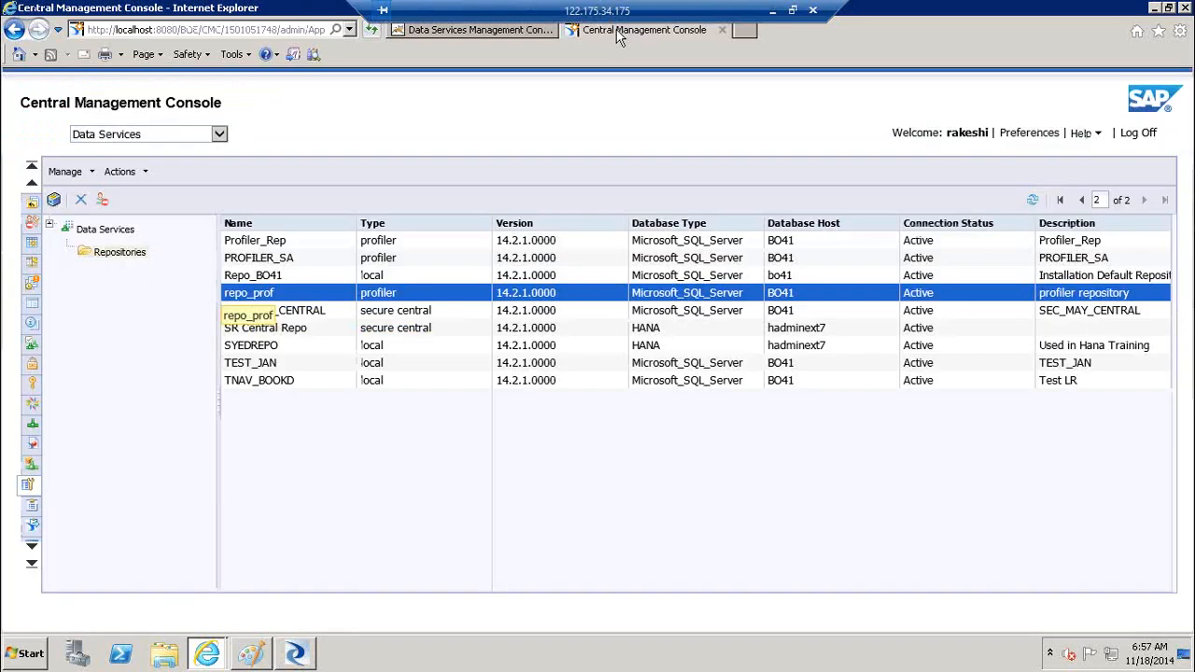
click(490, 34)
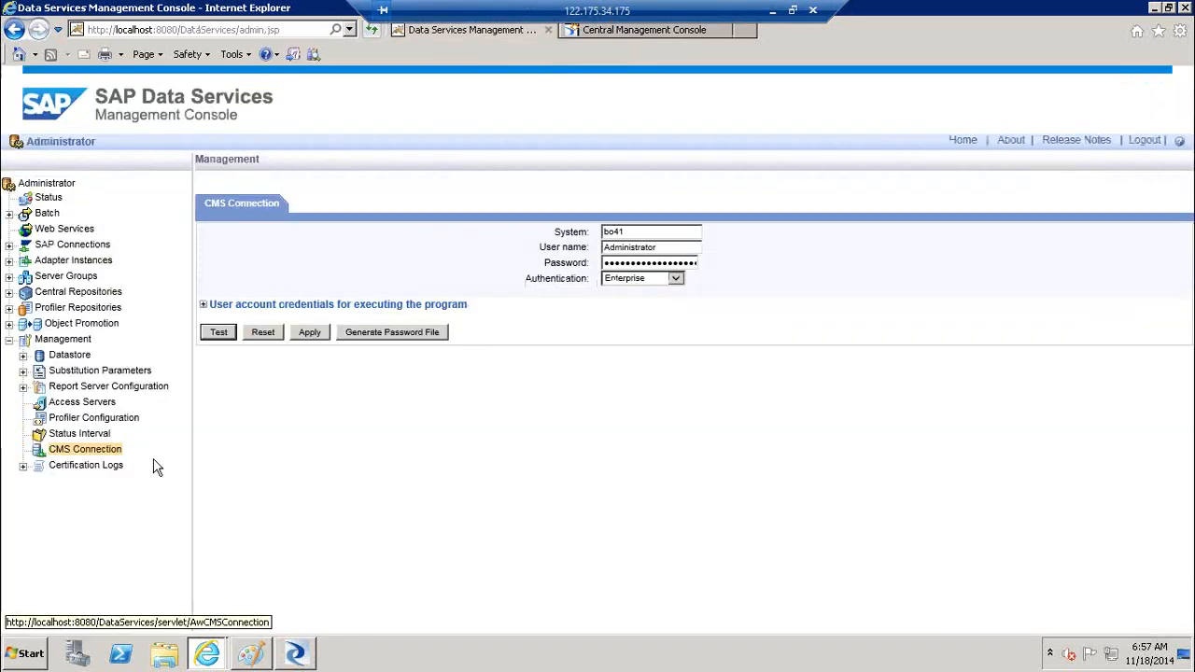
Open LR1's Certification Logs export page and view the end of the export location
click(23, 466)
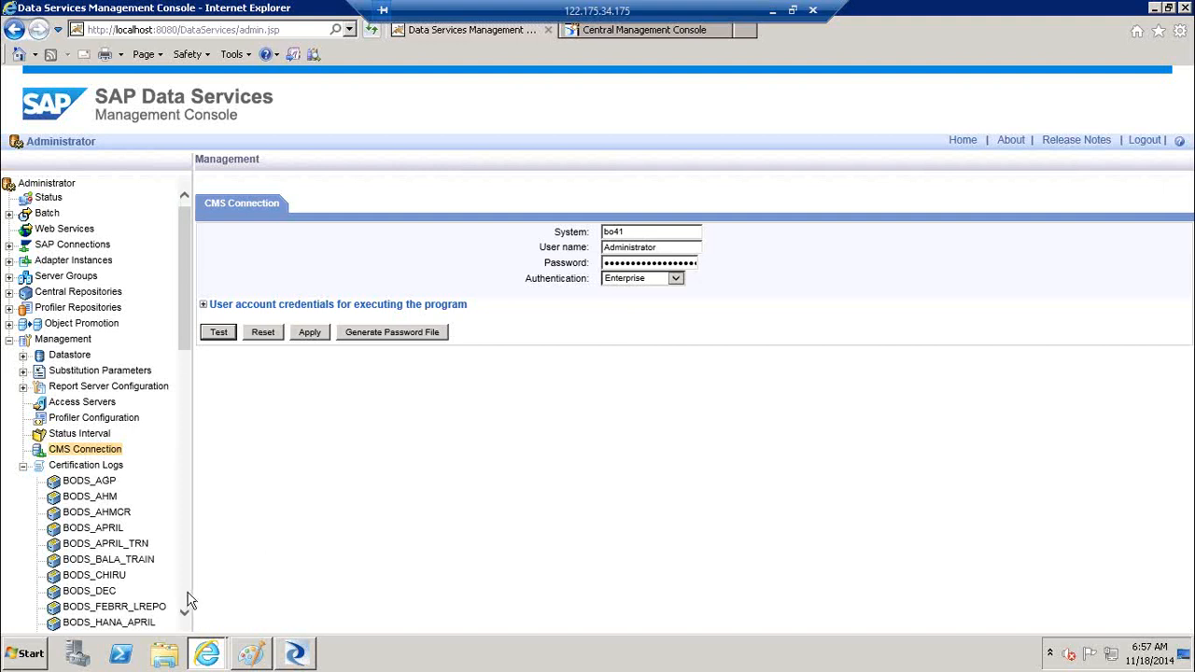
scroll(187, 600, down, 5)
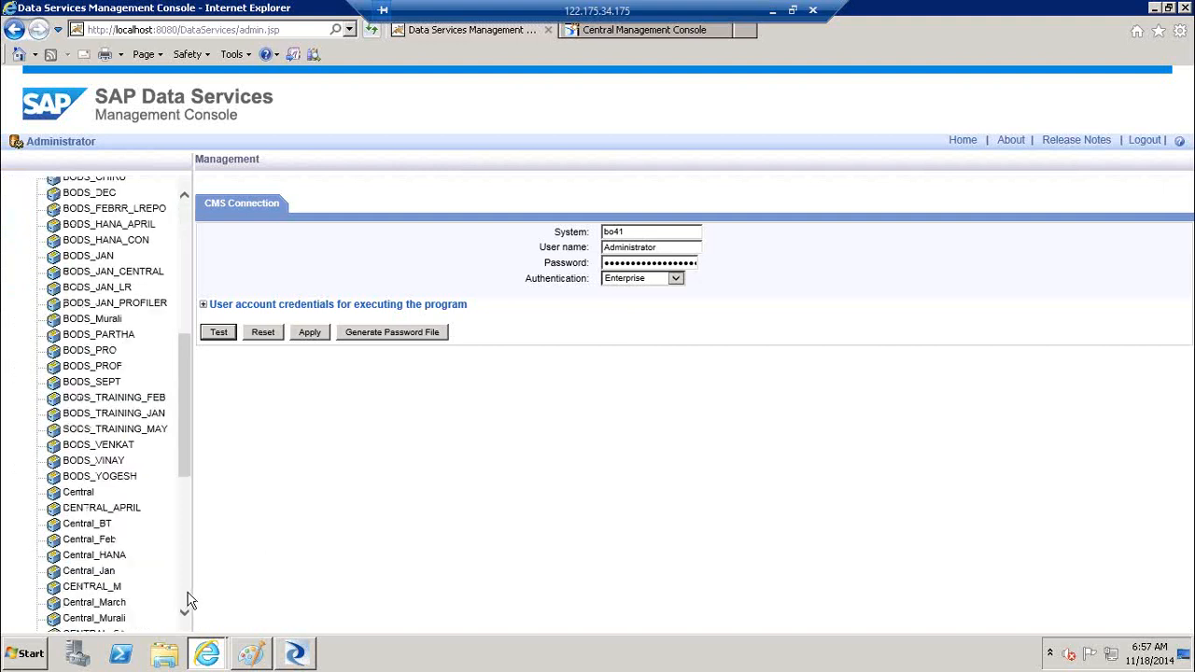
scroll(187, 600, down, 5)
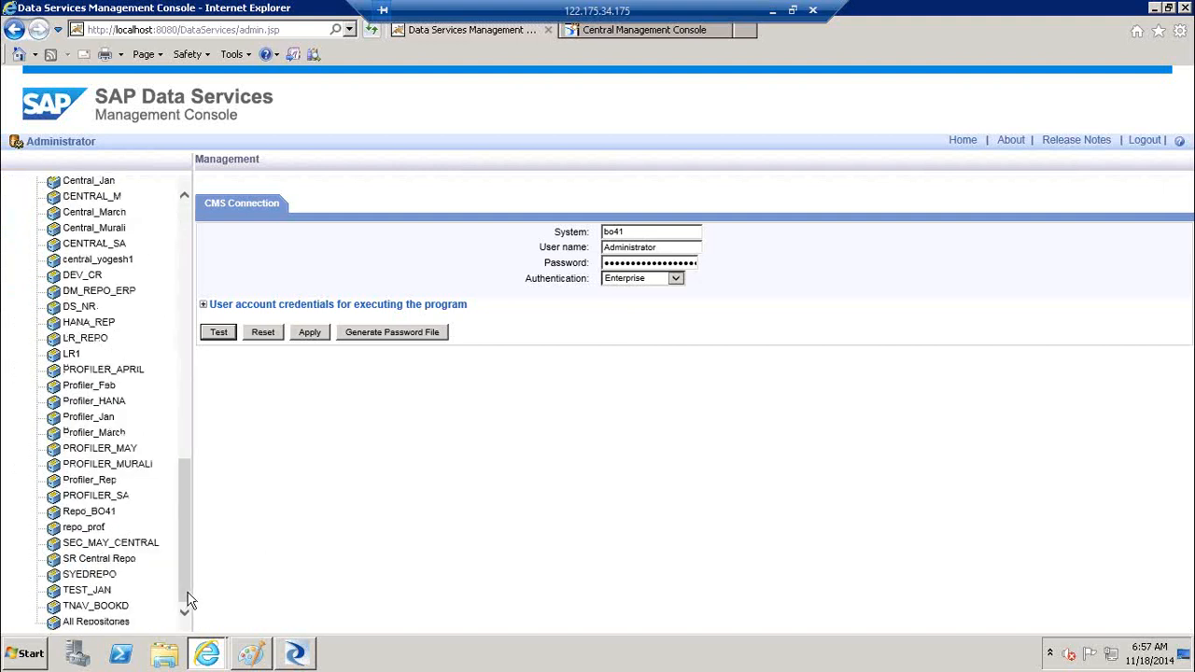
click(72, 357)
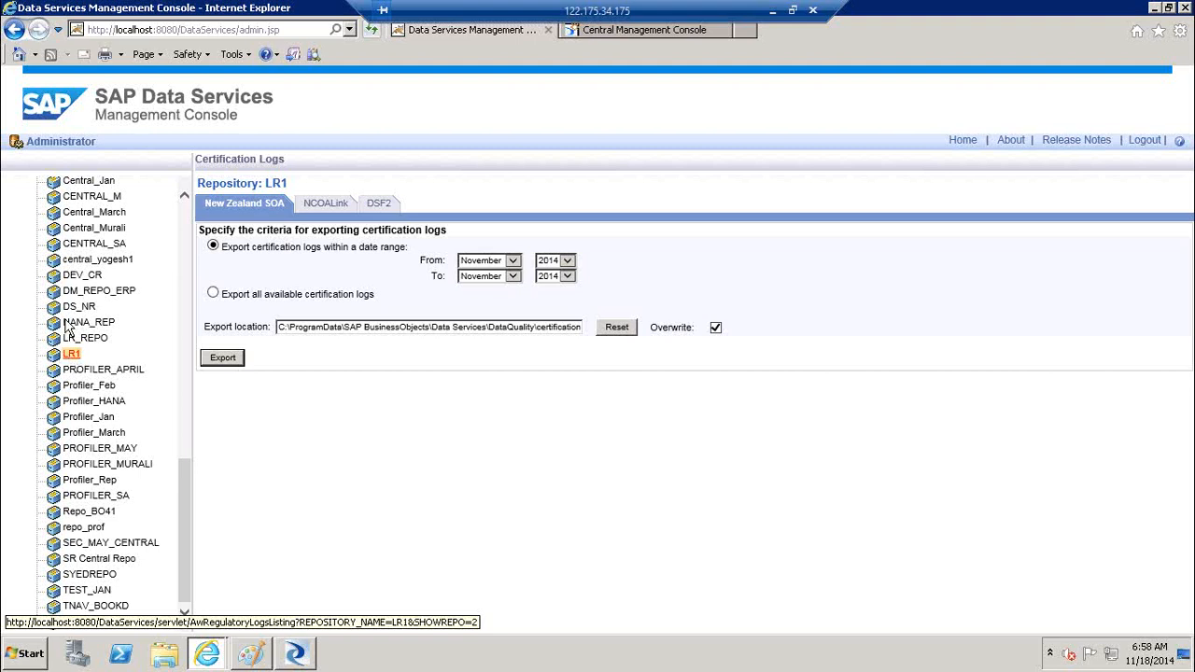
click(340, 329)
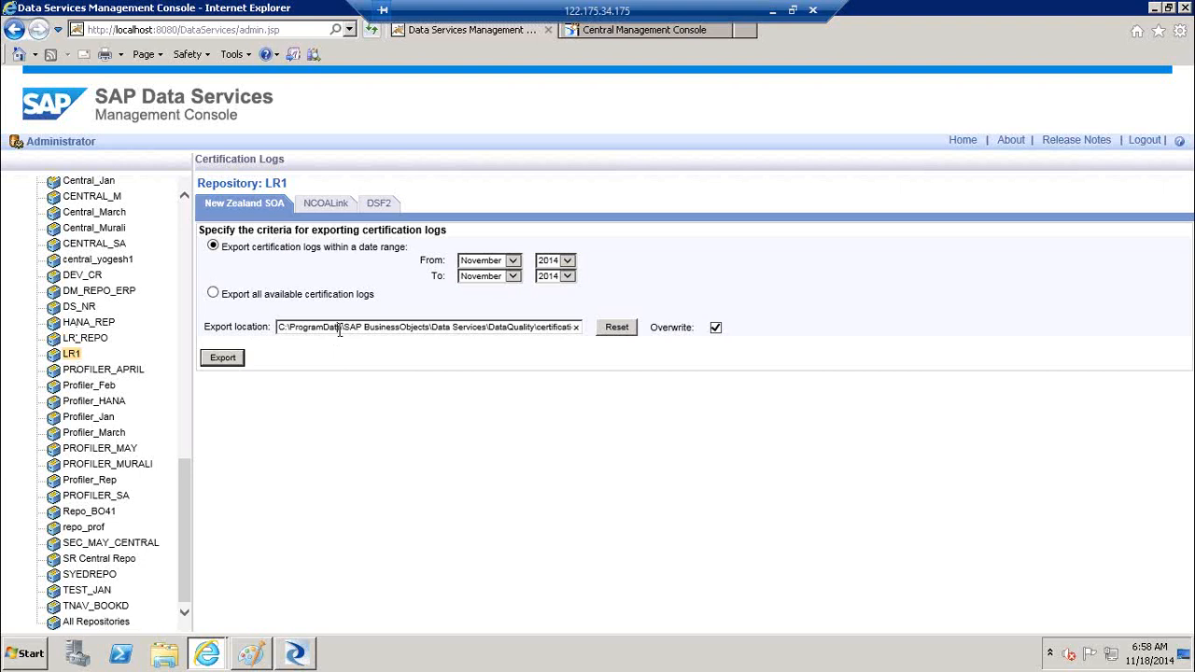
key(End)
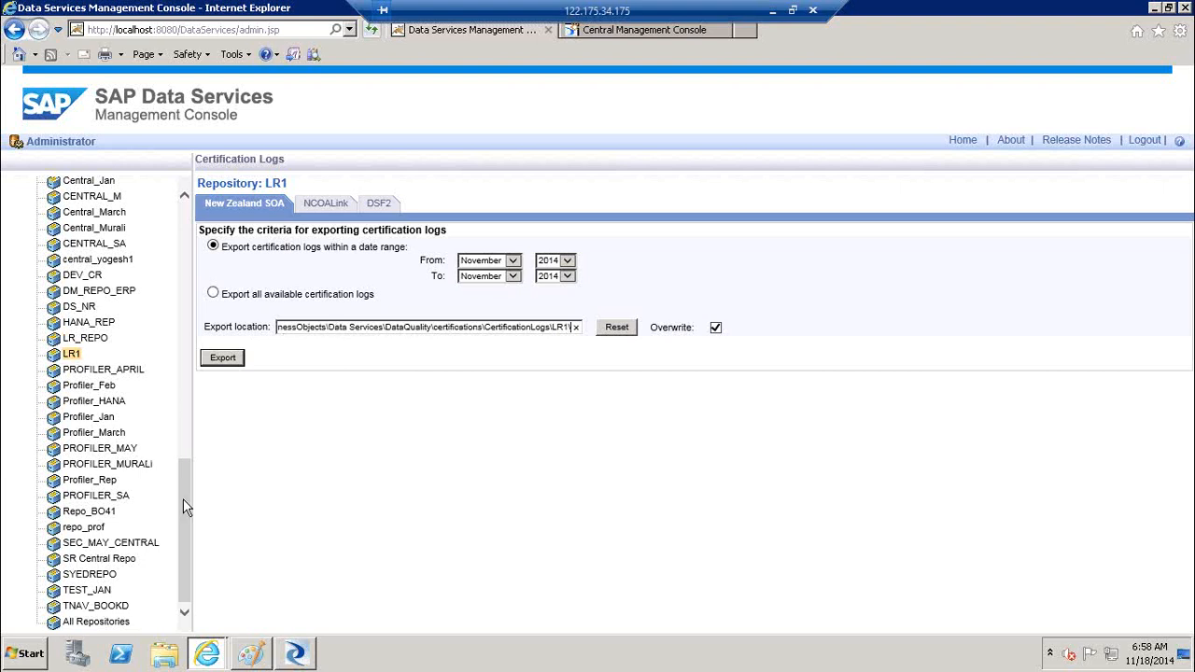
Collapse the Certification Logs repository list and the Management section
drag(186, 515, 187, 263)
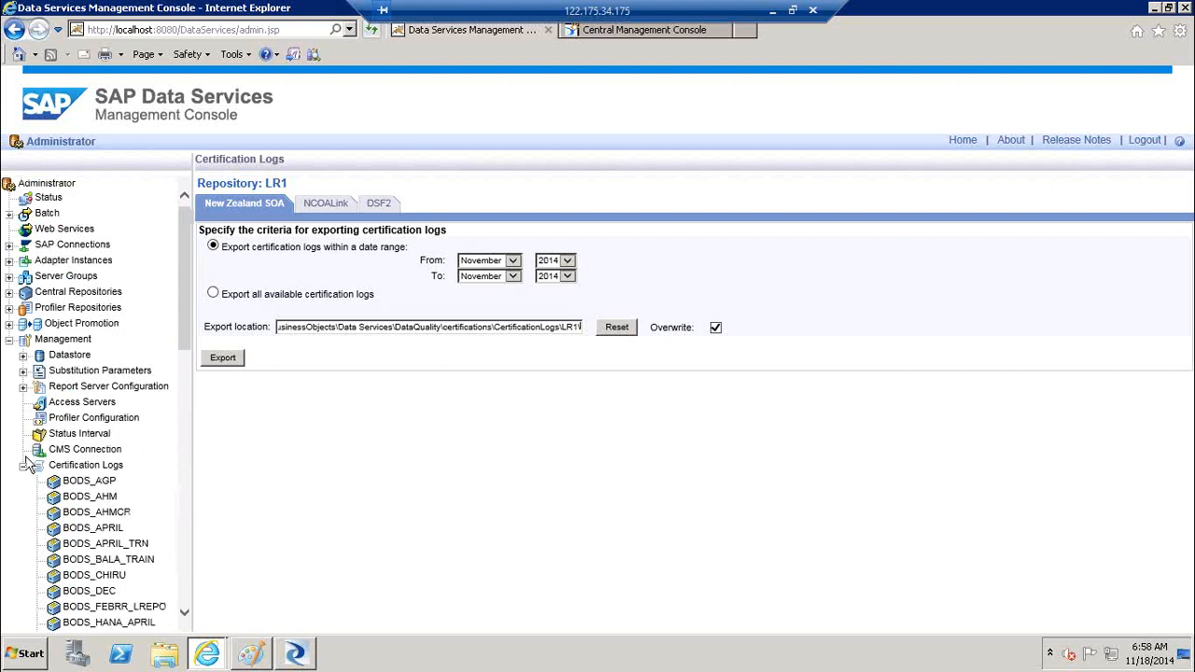
click(23, 465)
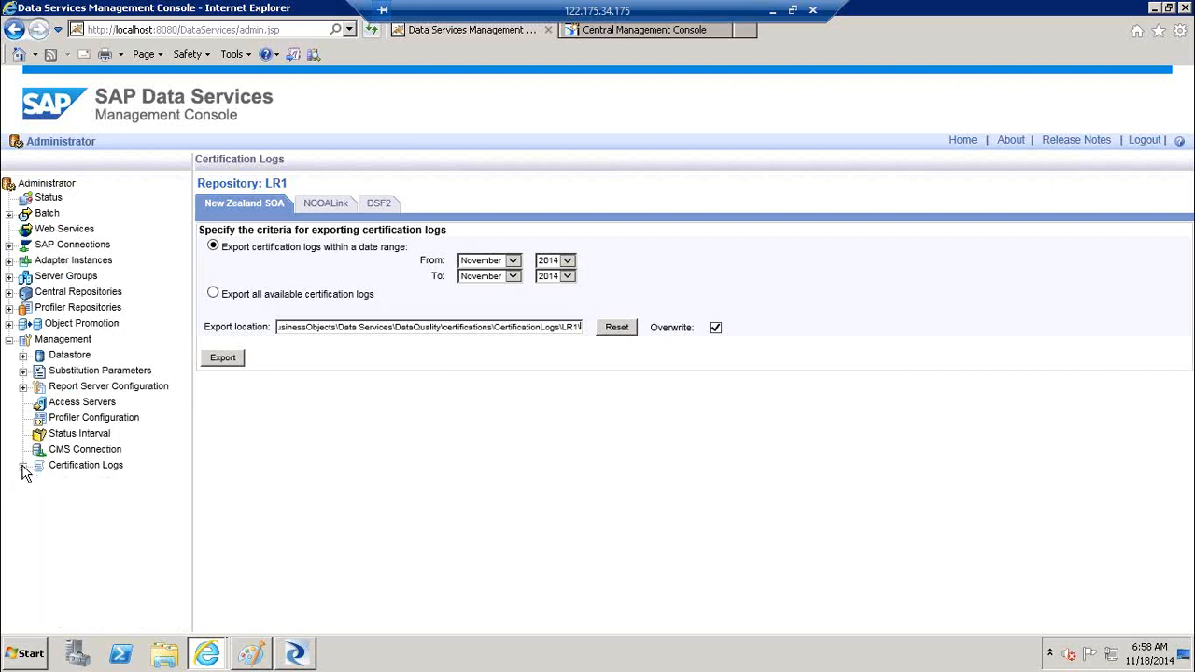
click(23, 465)
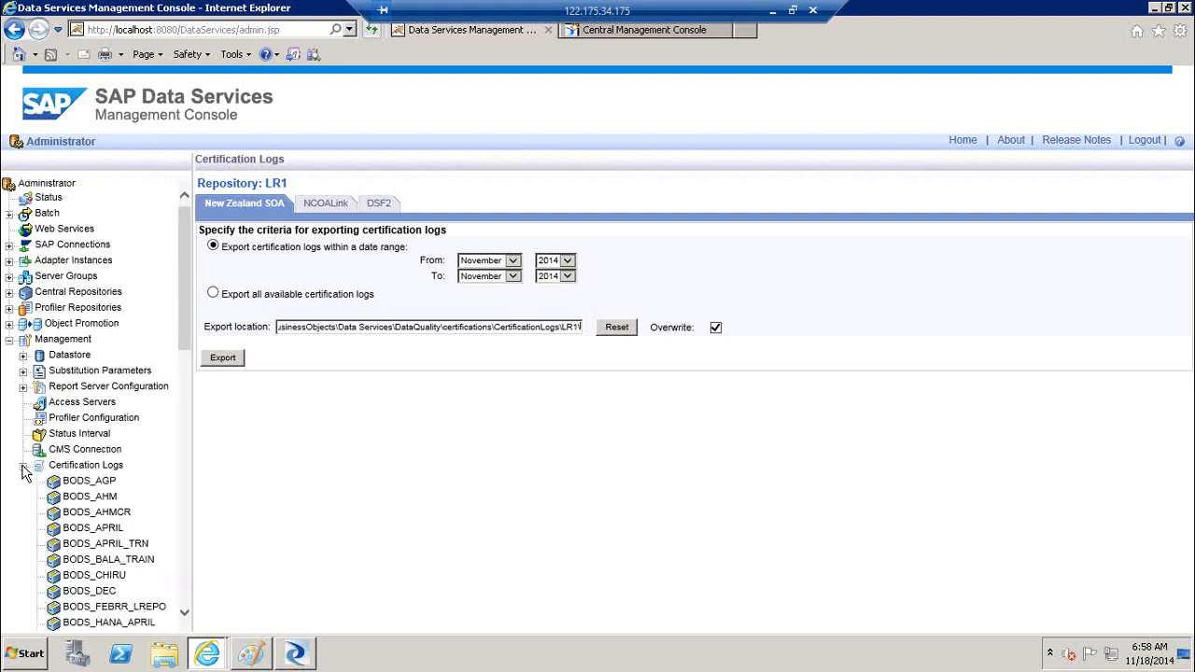
click(24, 465)
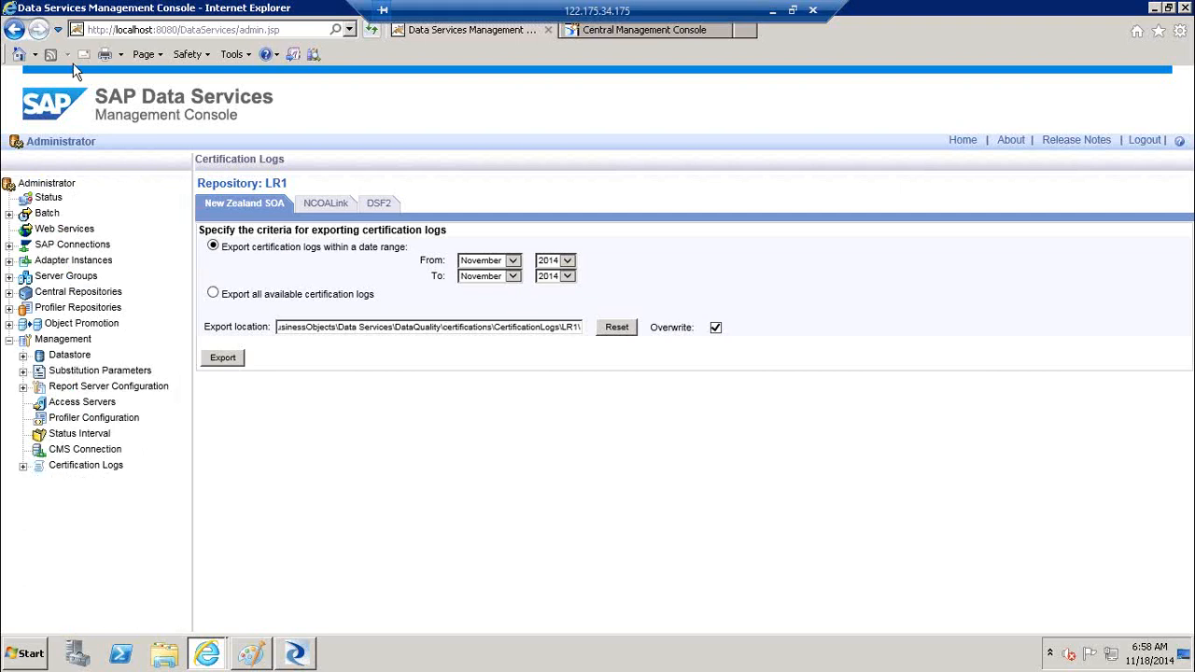
click(9, 339)
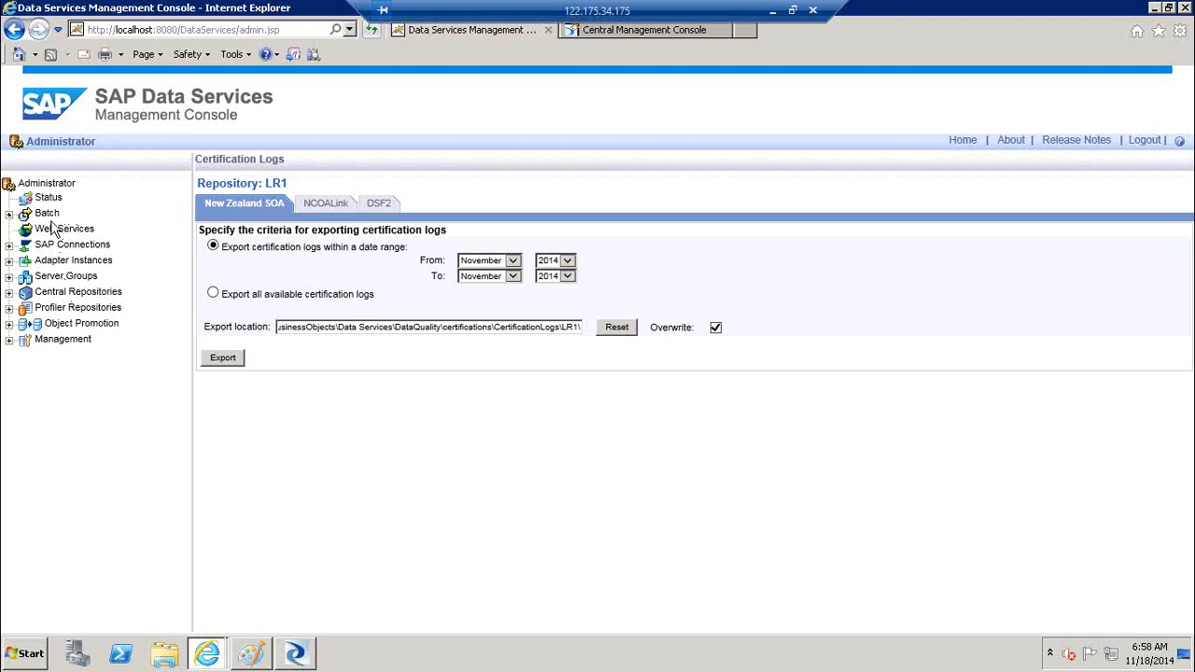
Dismiss the inactivity session-ended error, close that connection dialog, and restore the first remote session
click(774, 10)
mouse_move(193, 660)
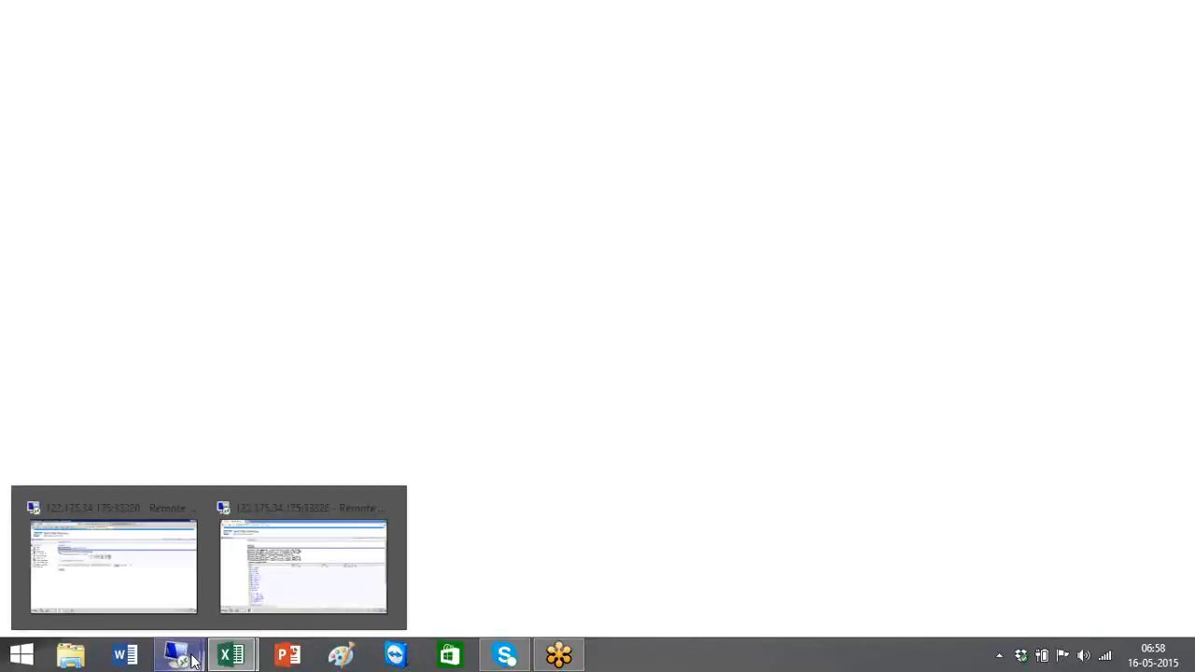
mouse_move(145, 562)
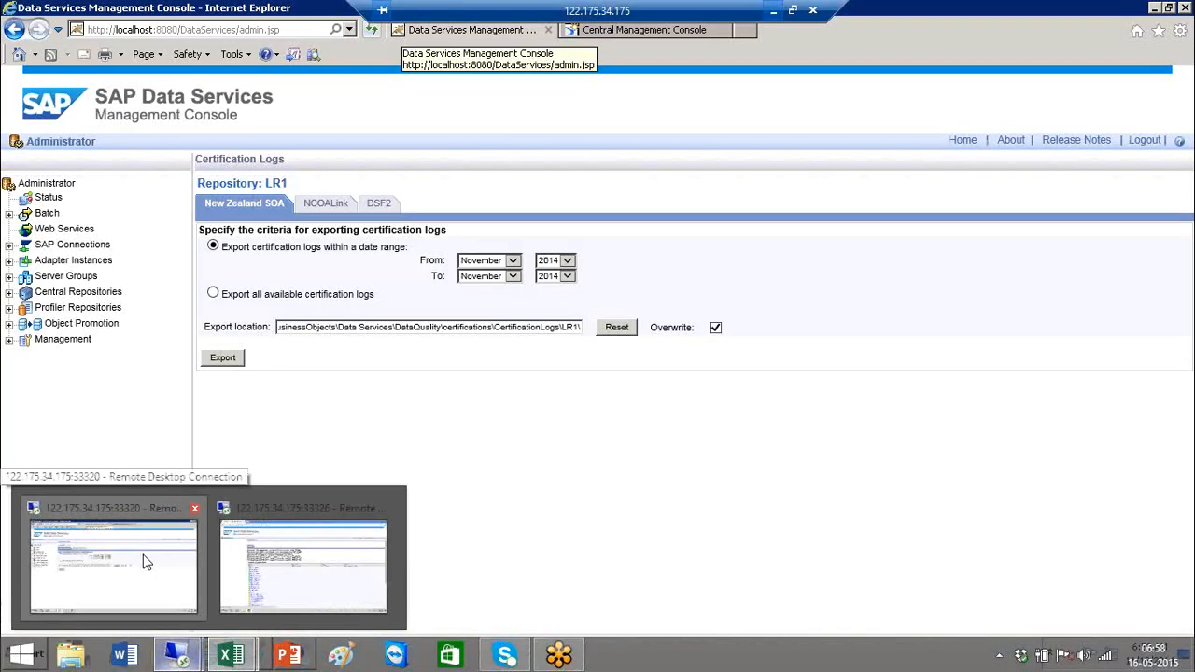
click(157, 561)
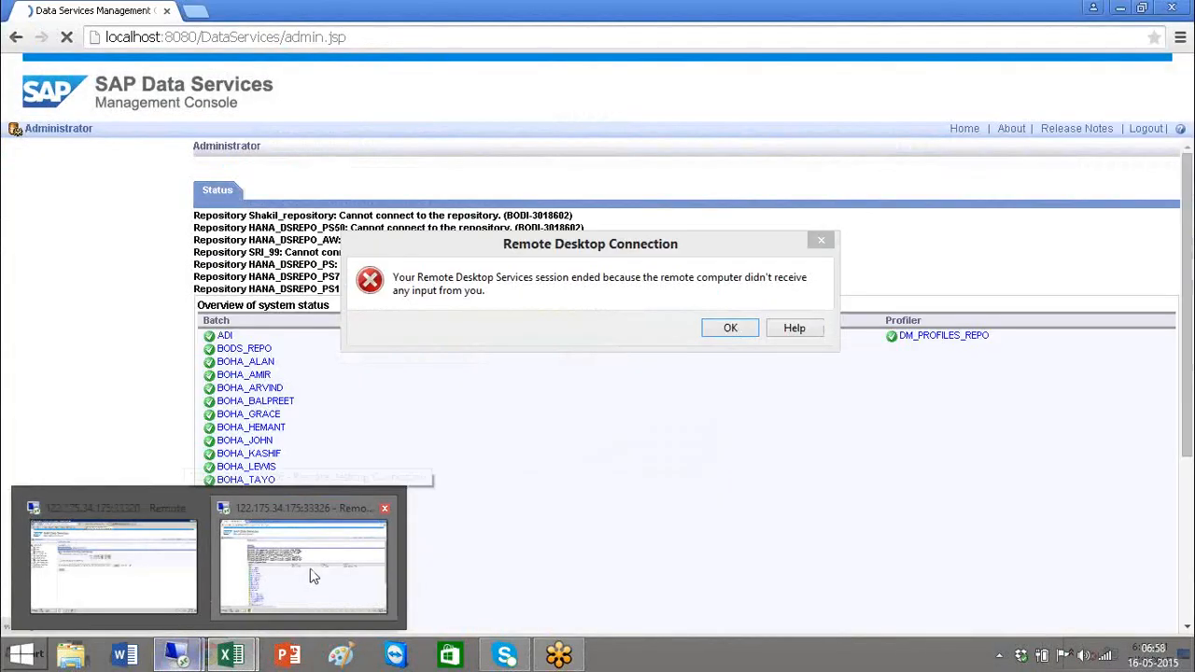
click(747, 326)
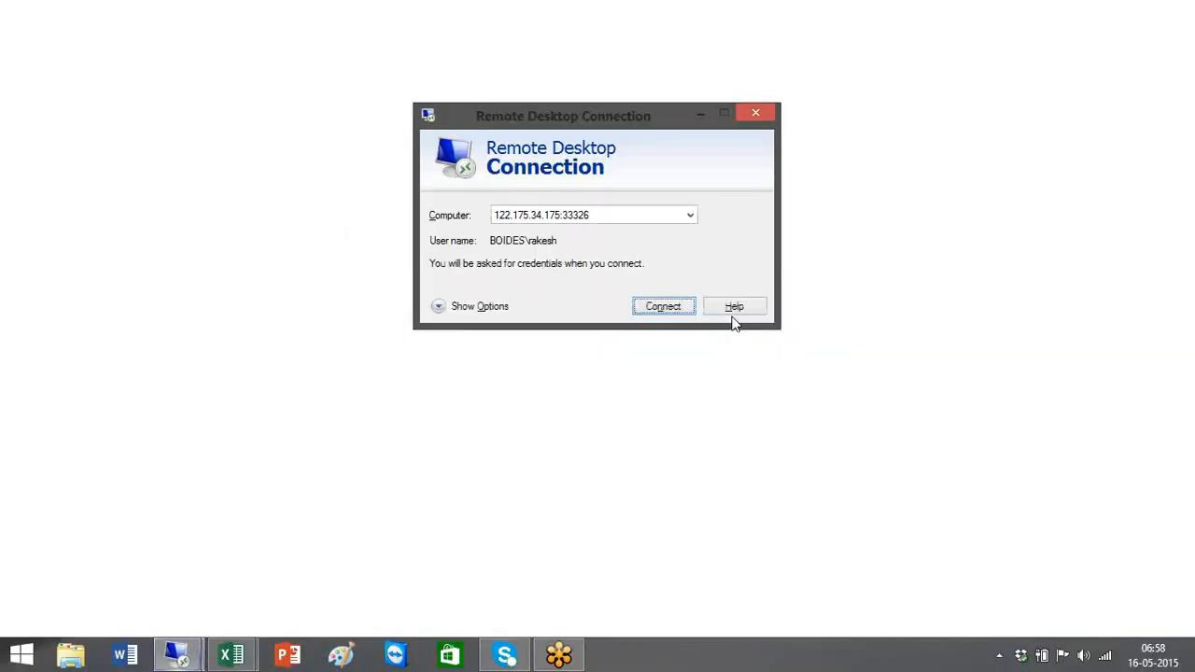
click(758, 111)
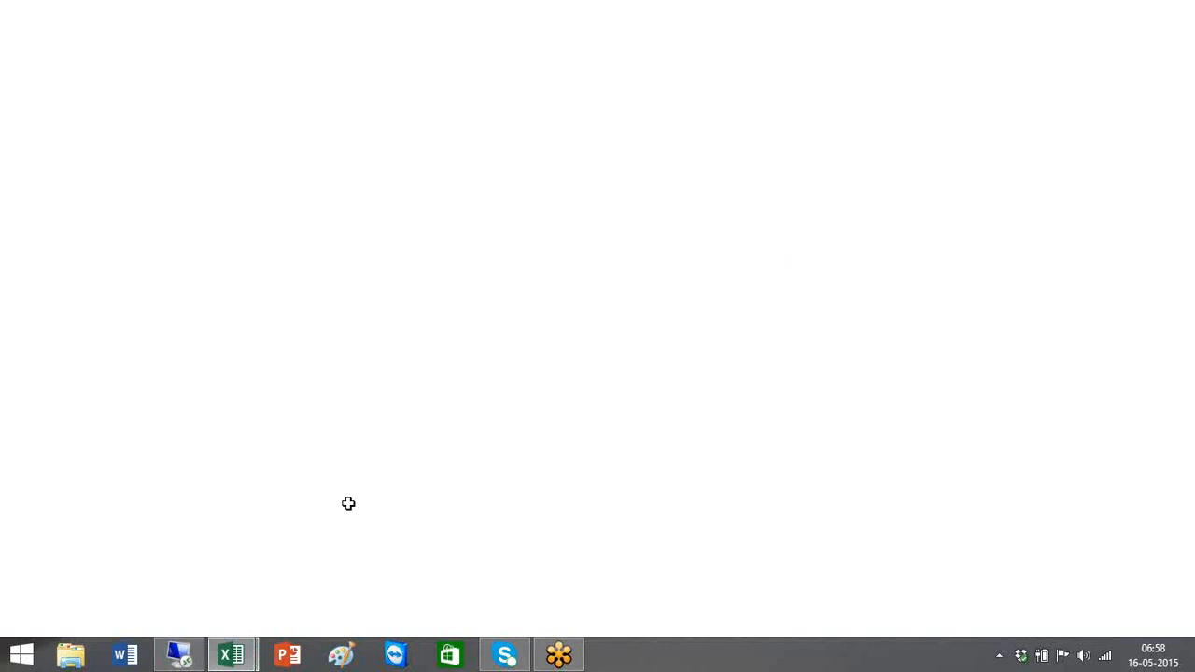
click(193, 651)
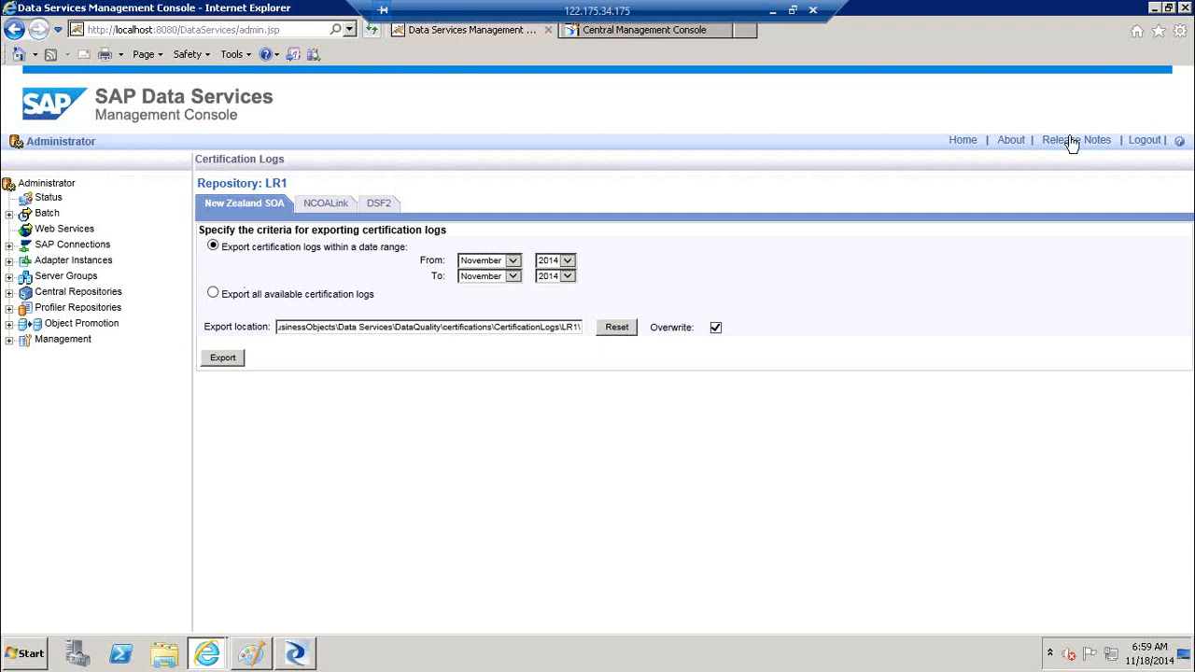
Go to the Administrator's Management > Access Servers list
click(962, 142)
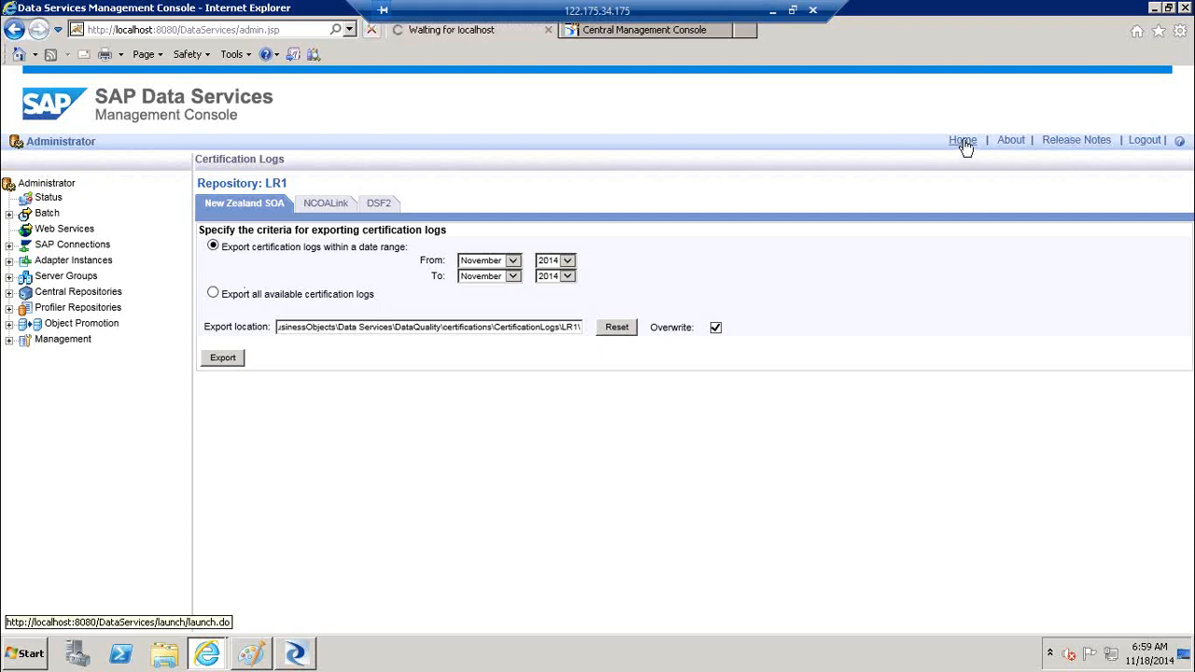
click(135, 254)
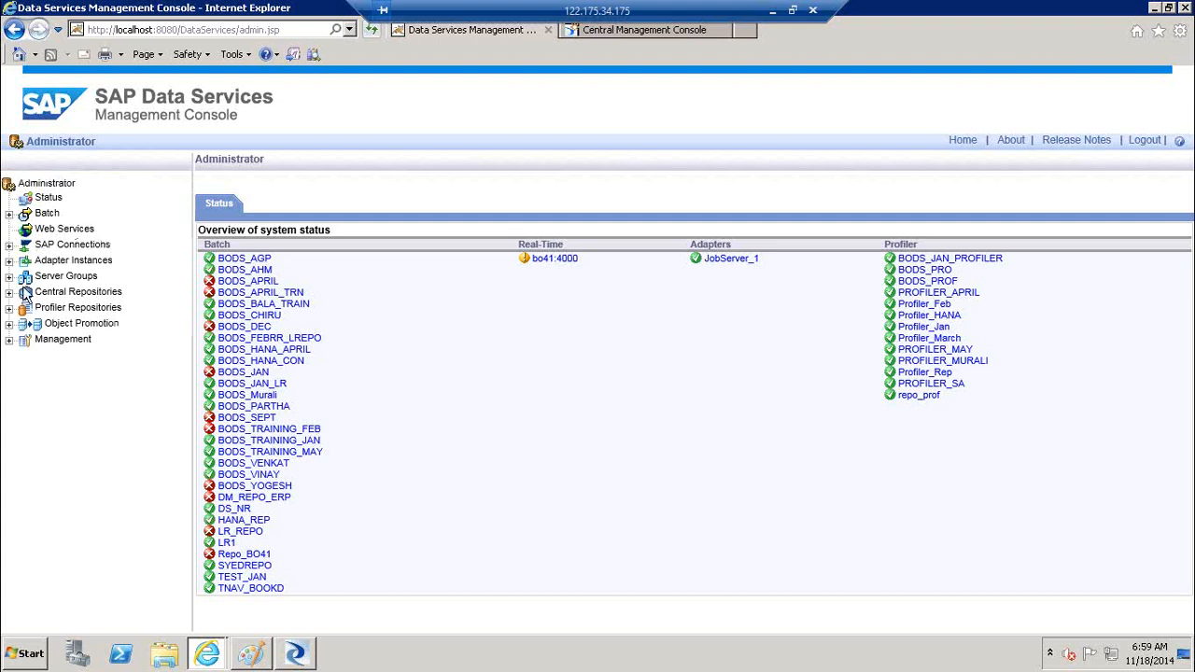
click(8, 343)
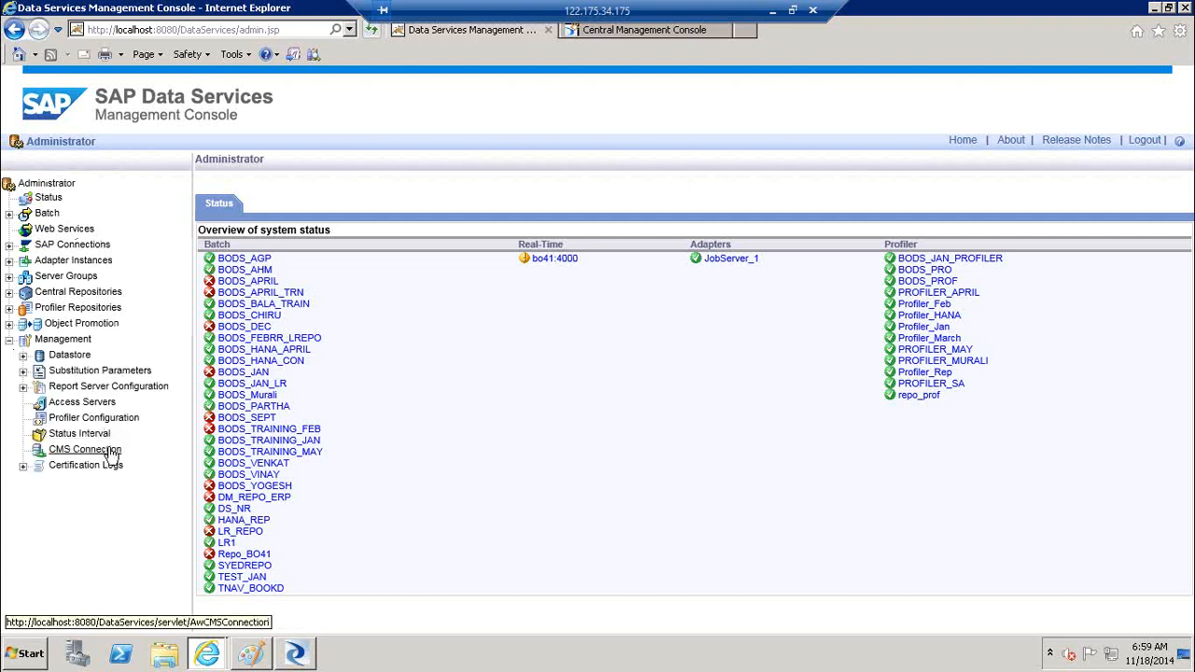
click(96, 404)
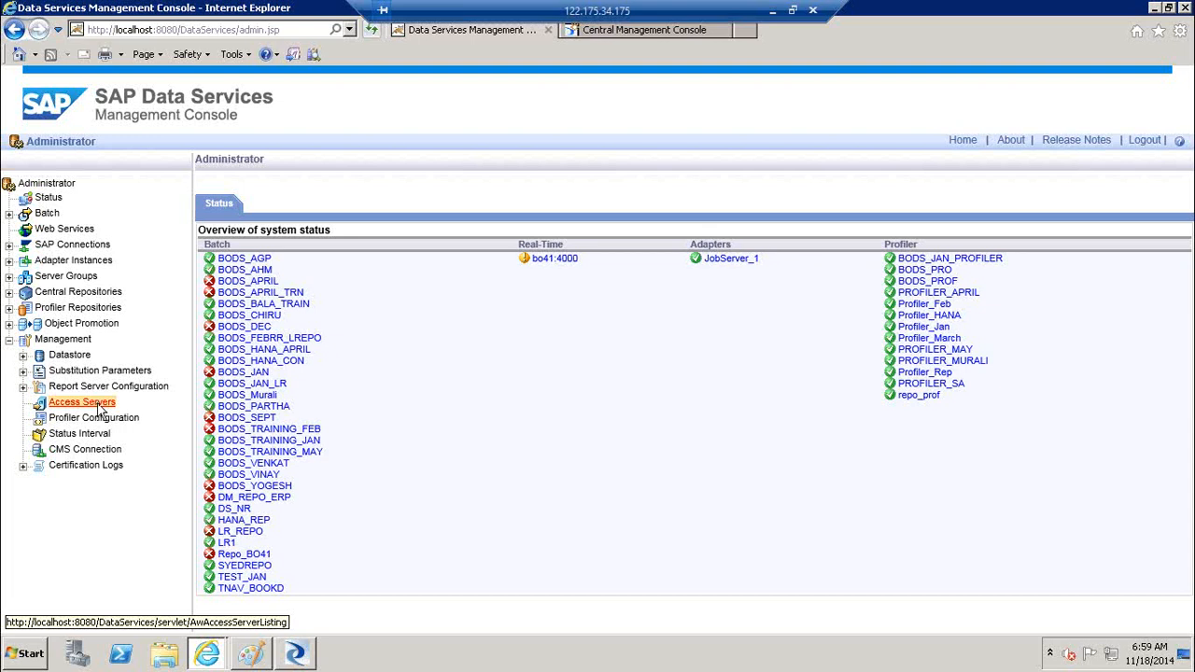
Ping access server bo41:4000, confirm it is valid, and apply its settings
click(208, 252)
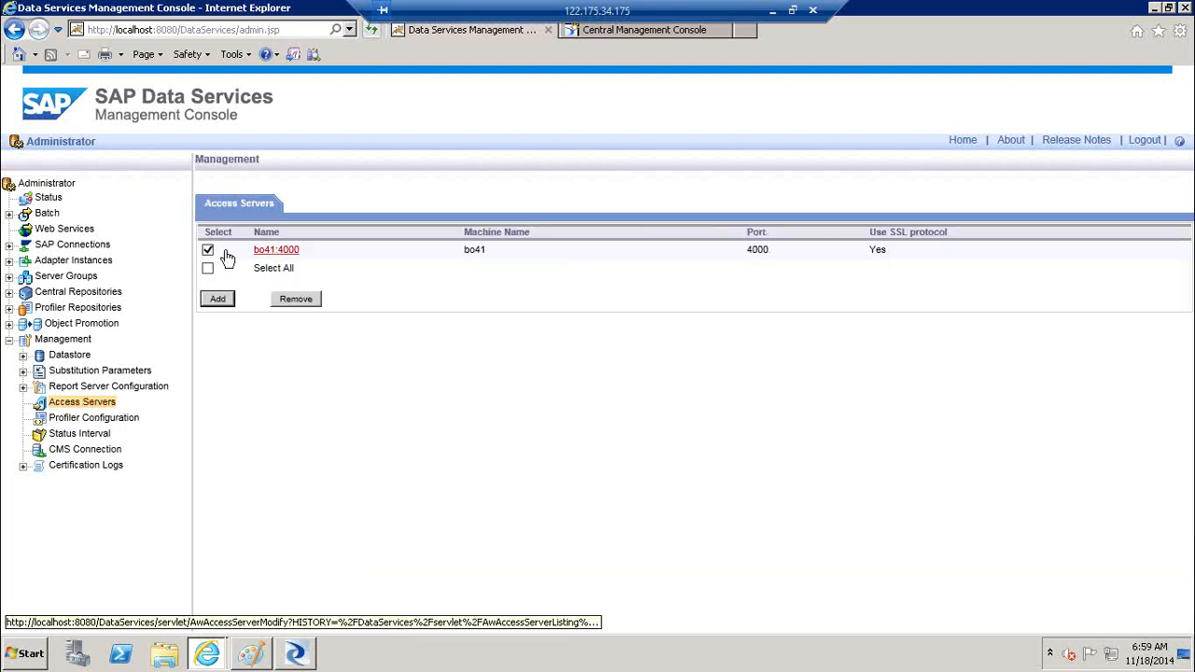
click(227, 254)
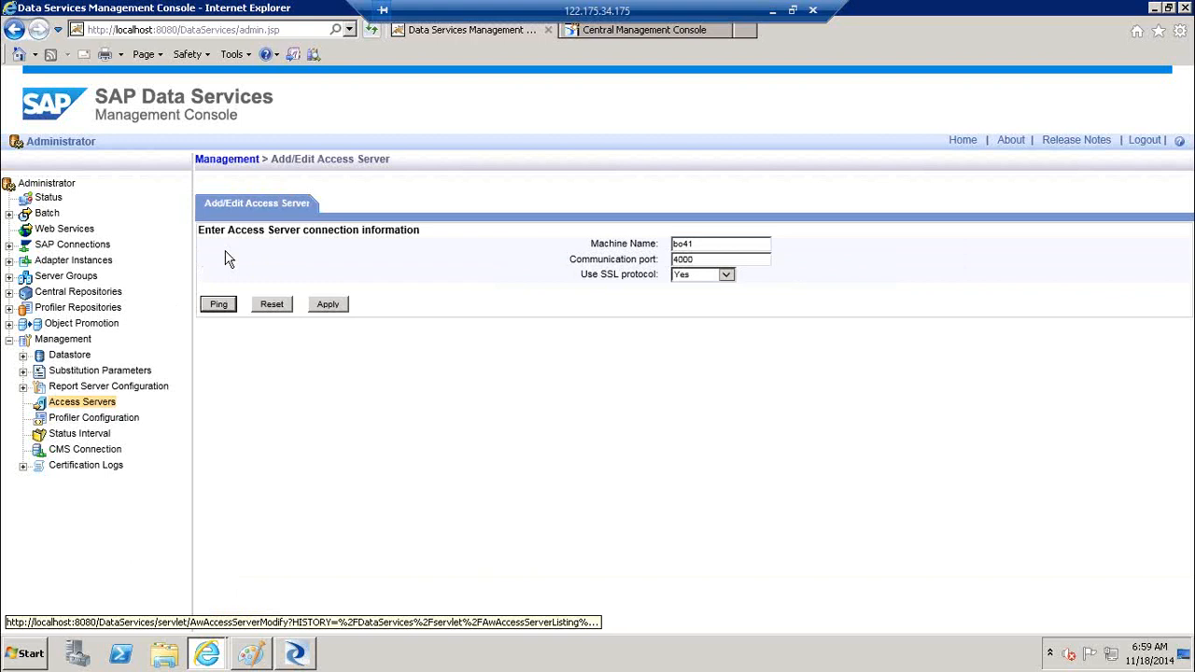
click(222, 306)
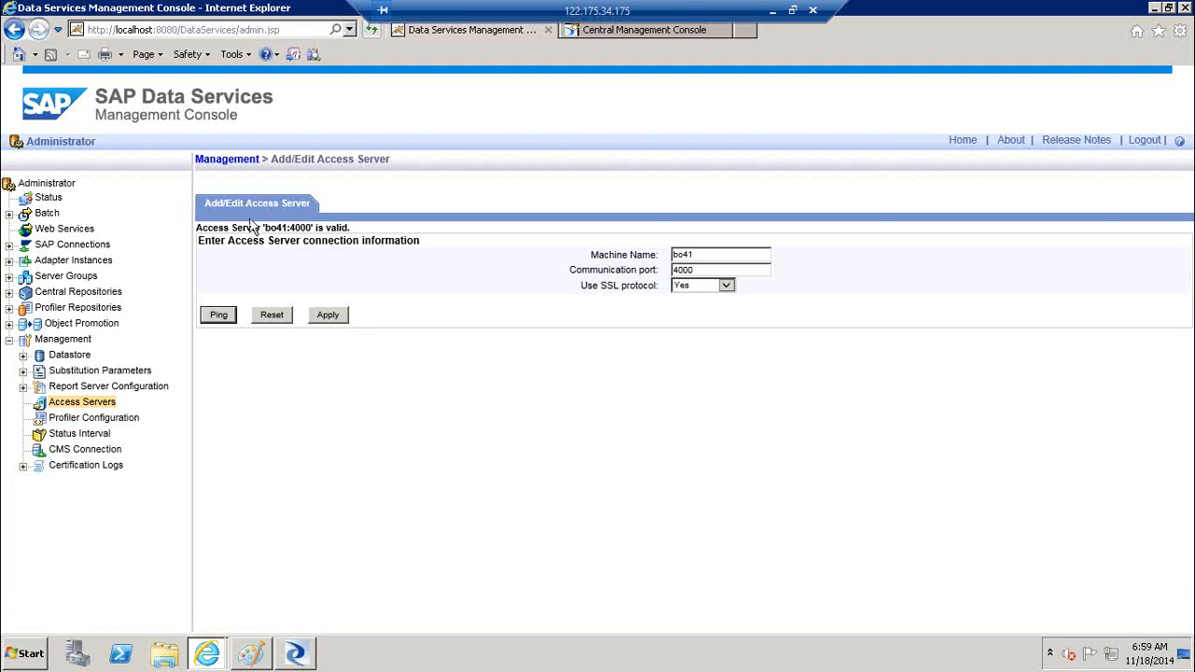
drag(232, 228, 365, 229)
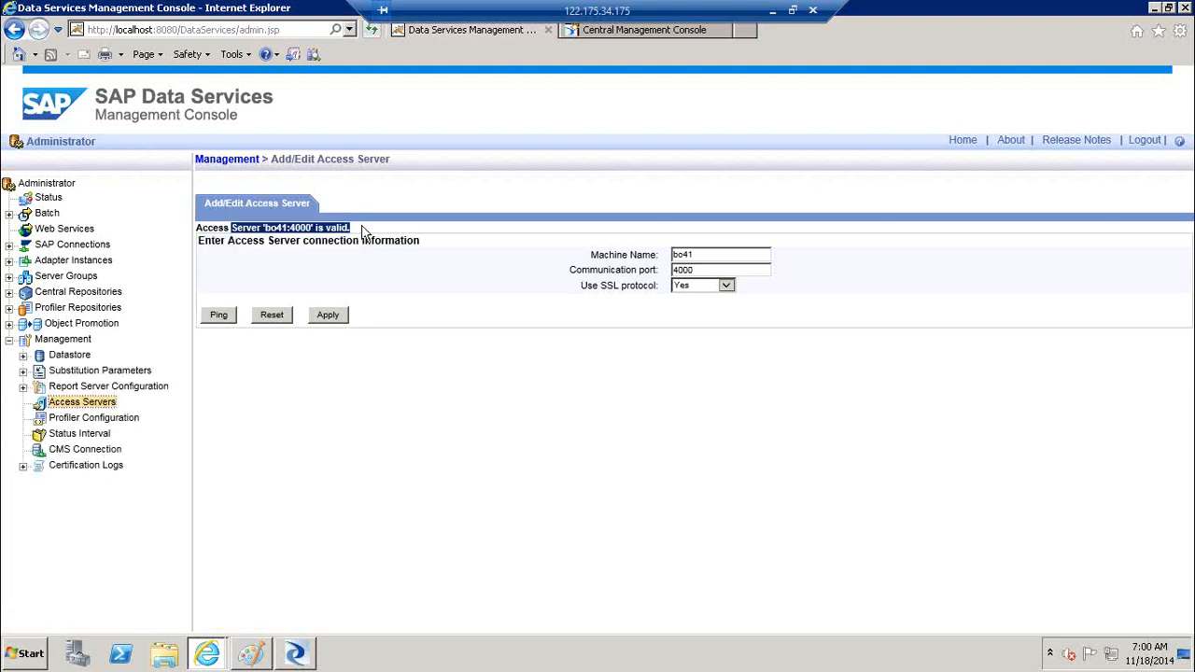
click(328, 314)
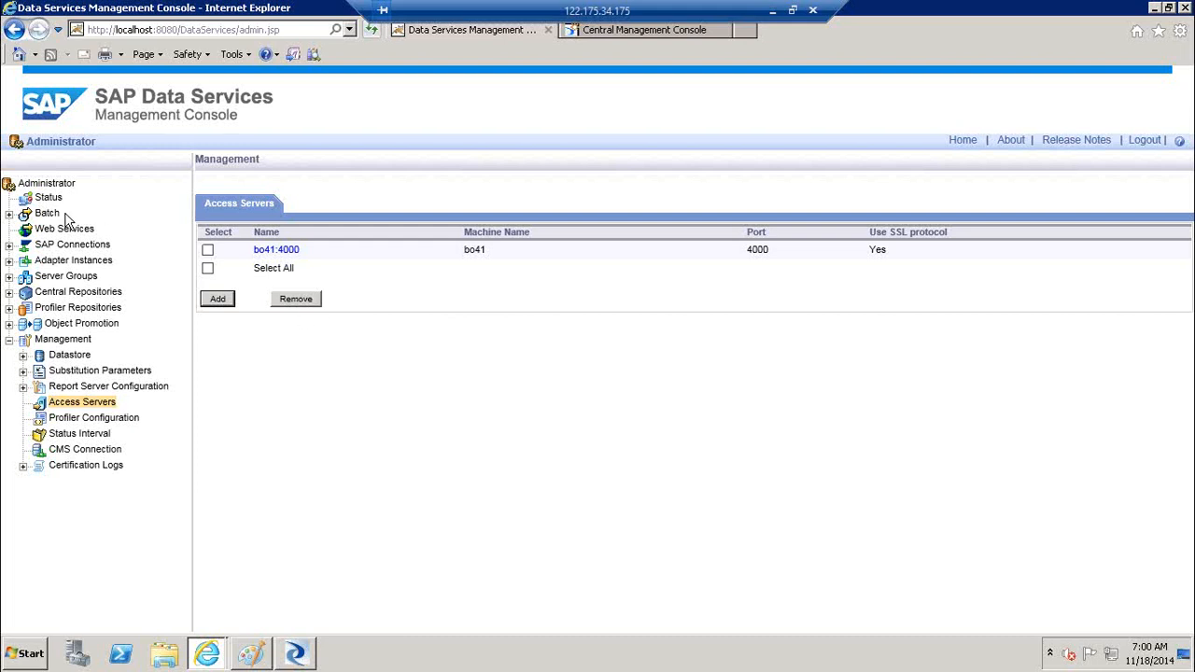
click(45, 183)
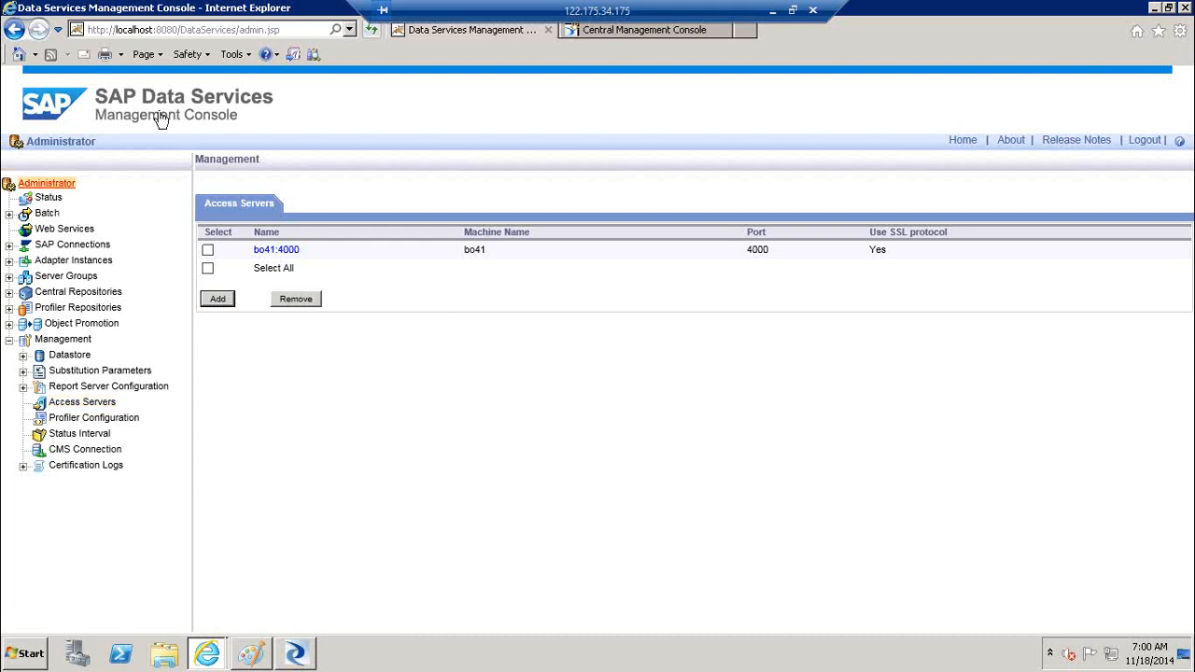
Reload the console and check the Management node so bo41:4000 shows as running
click(370, 31)
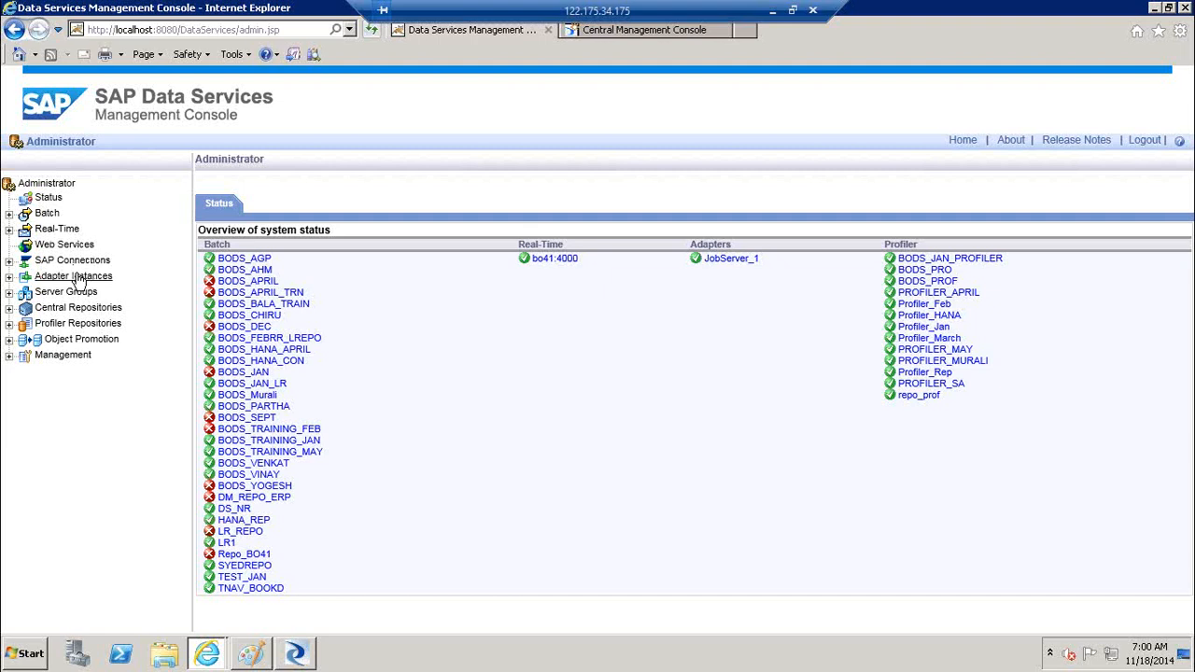
click(10, 355)
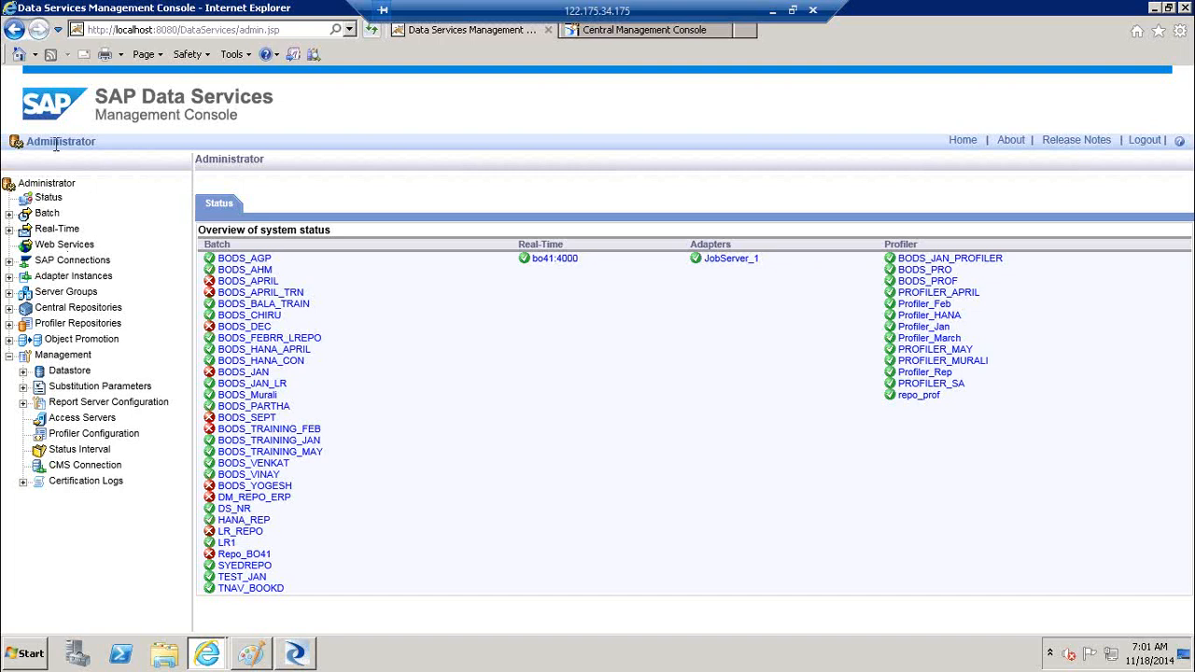
click(8, 359)
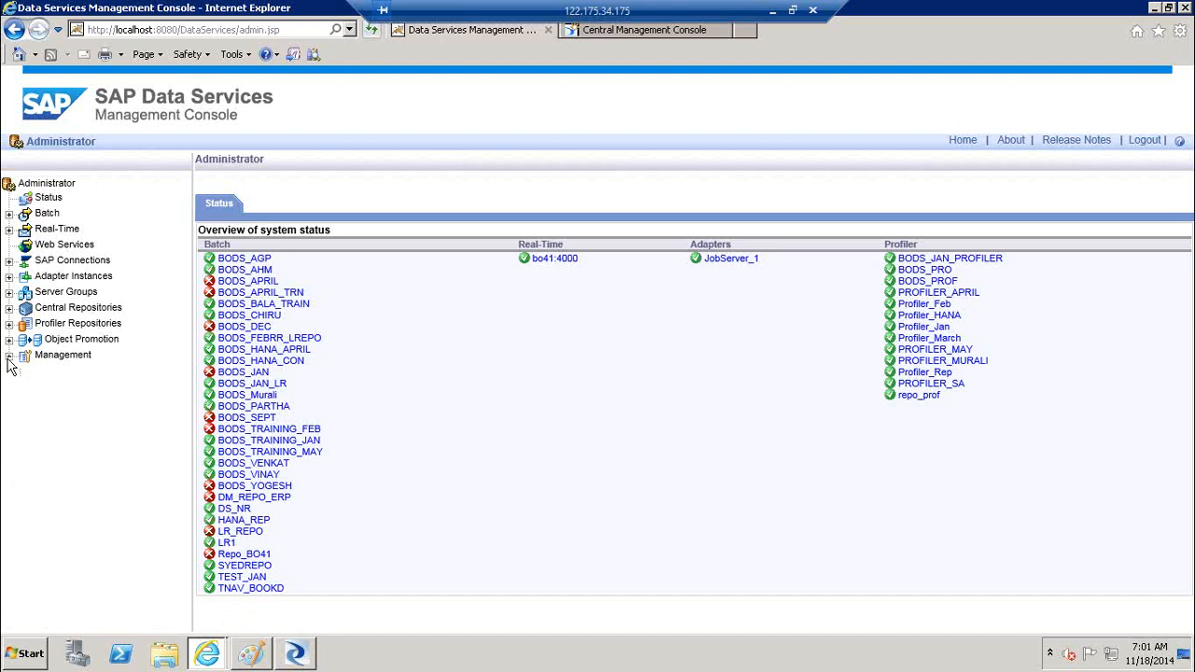
From the home page, open Auto Documentation and its settings for repository LR_REPO
click(967, 142)
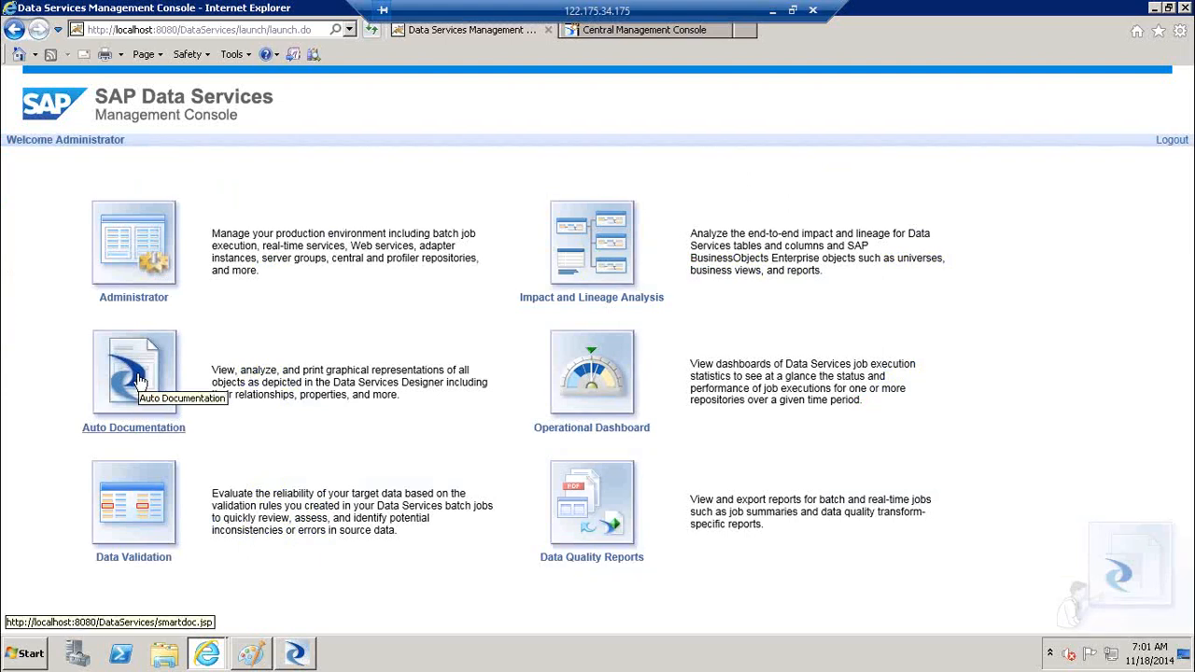
click(140, 381)
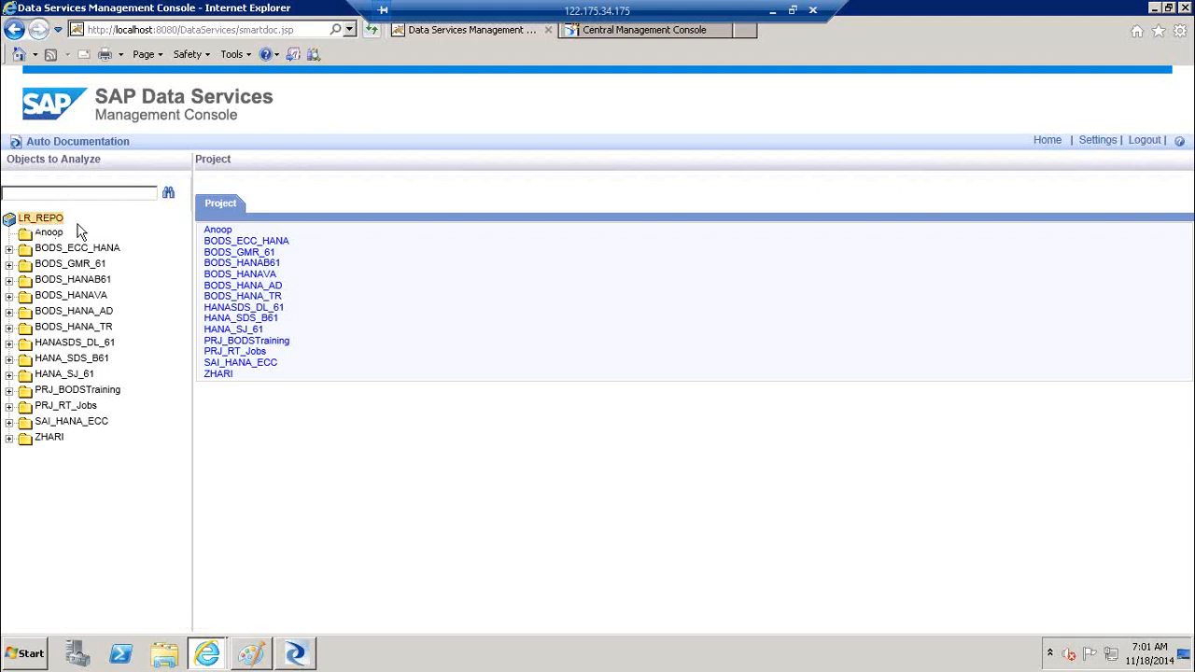
click(1097, 140)
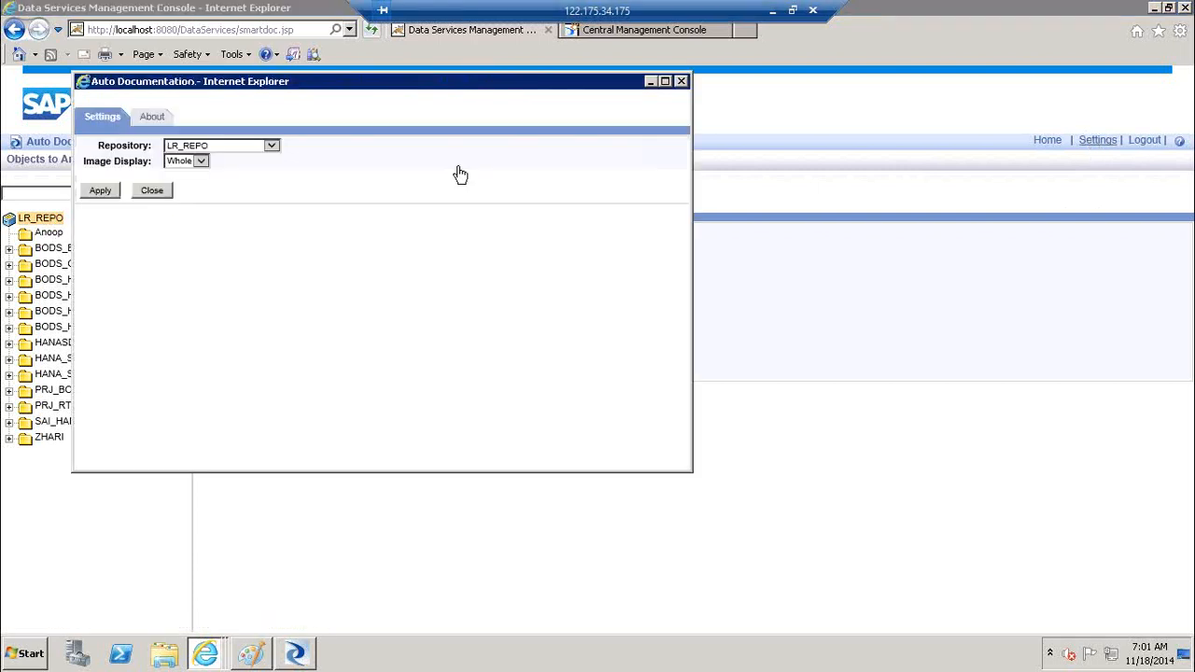
Switch Auto Documentation to repository LR1 and open Job_Cond_Scr_GV under Proj_BODS_Training
click(272, 146)
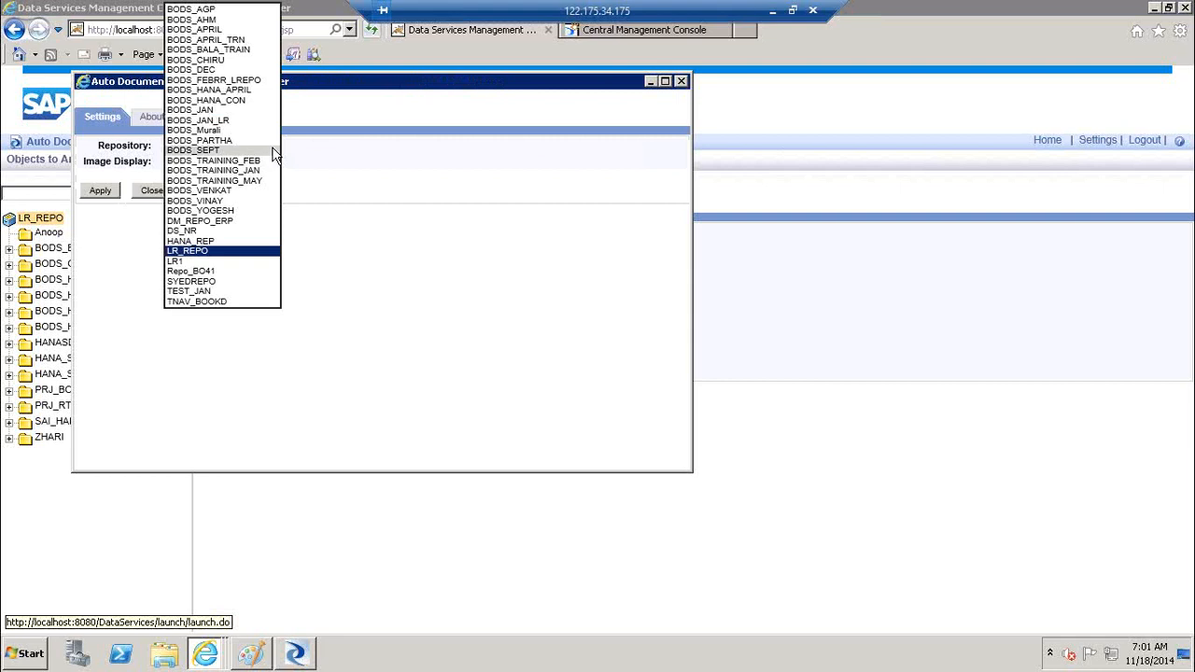
click(193, 265)
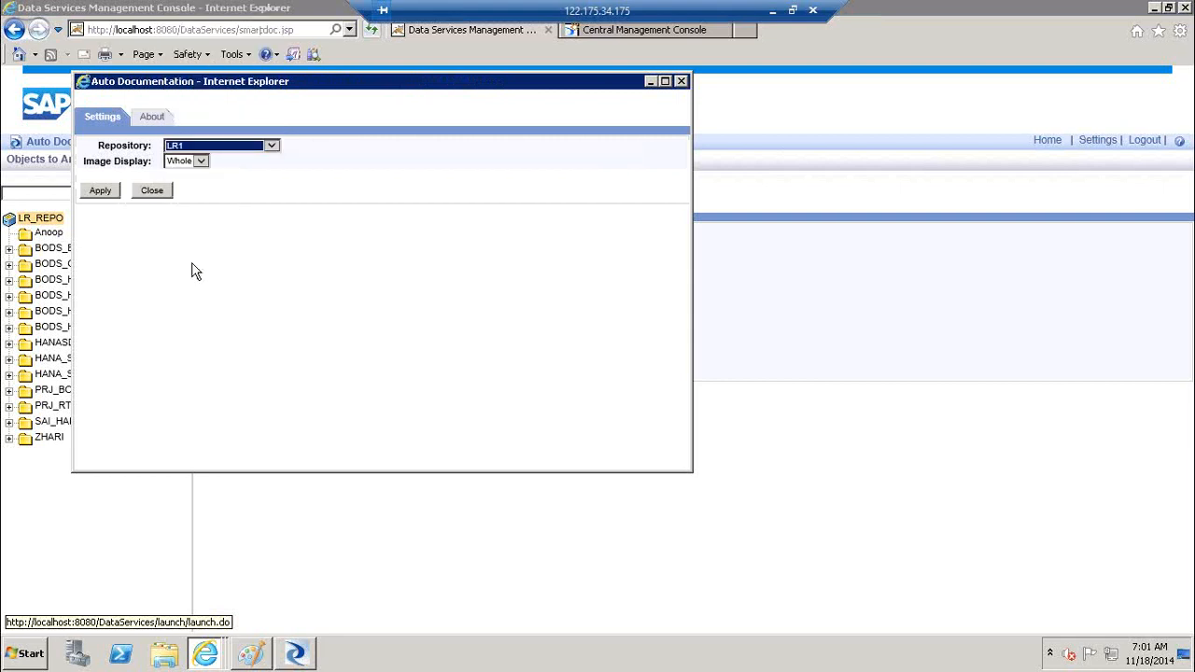
click(100, 191)
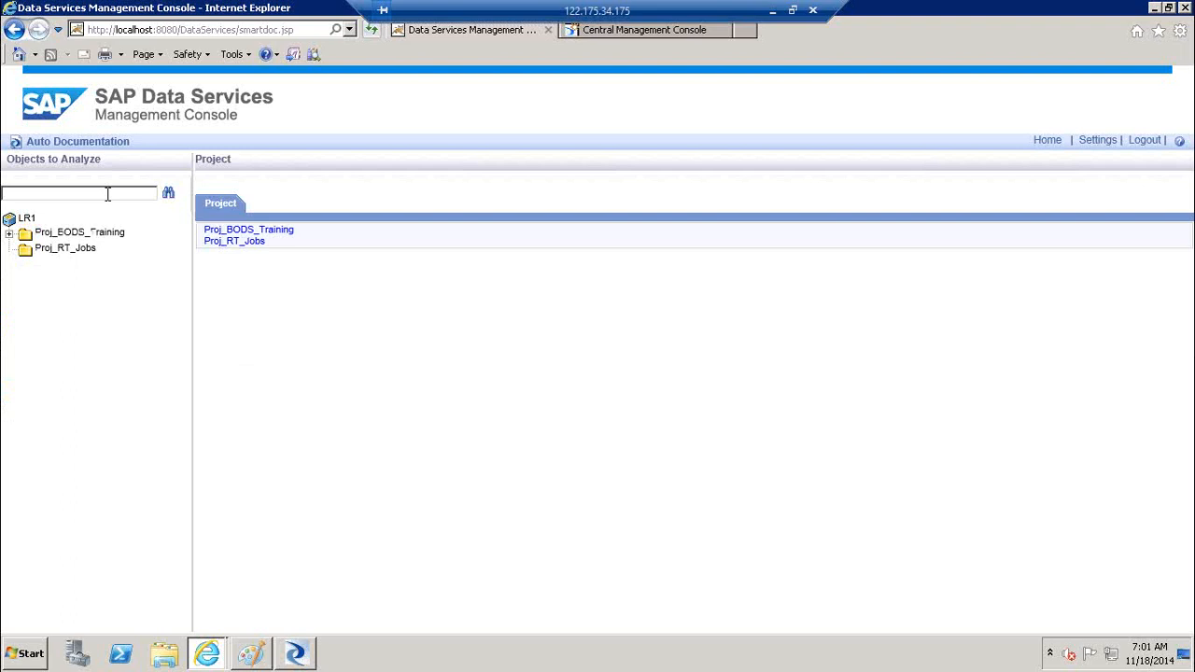
click(9, 235)
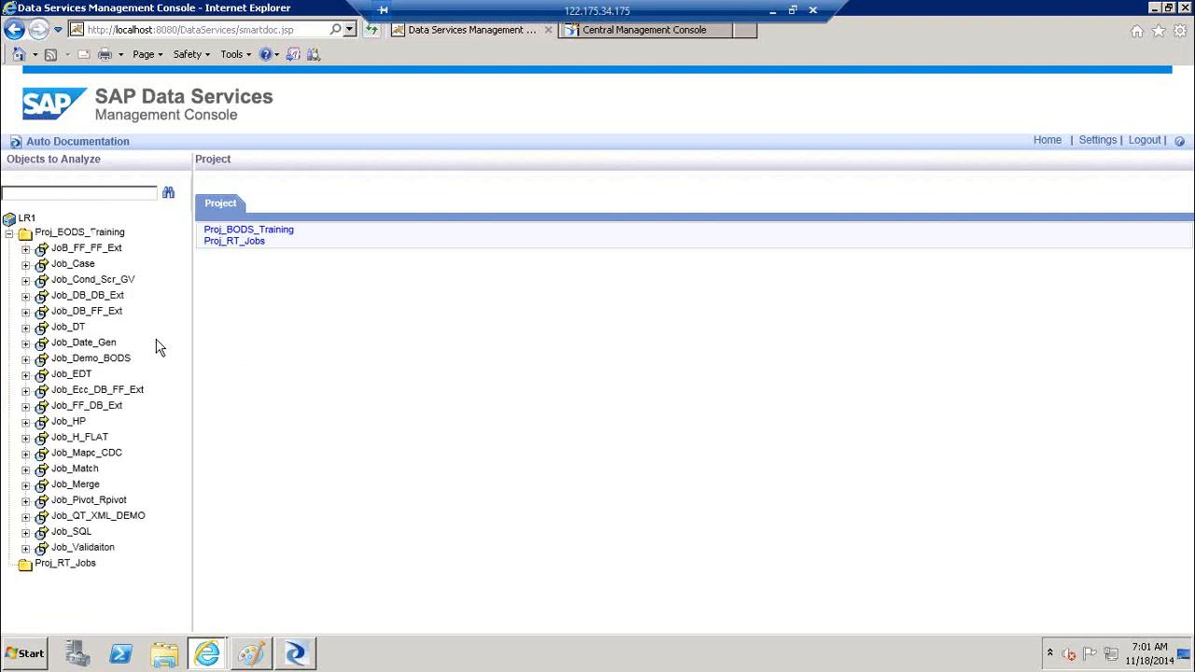
click(105, 283)
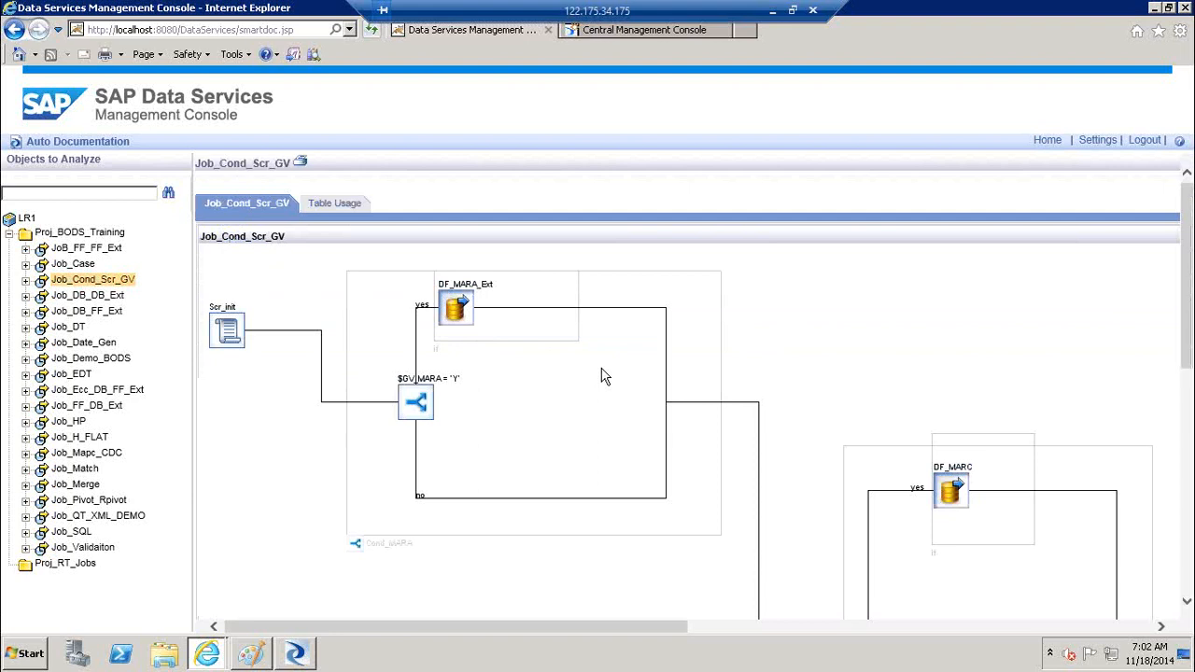
click(353, 206)
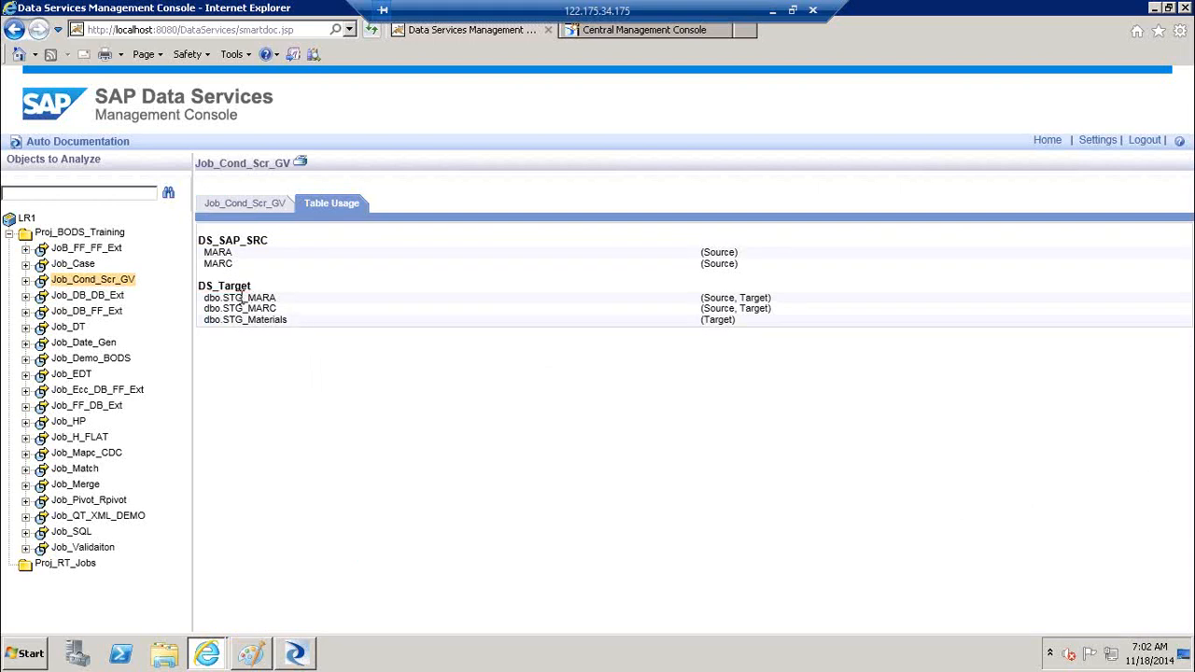
drag(278, 322, 232, 329)
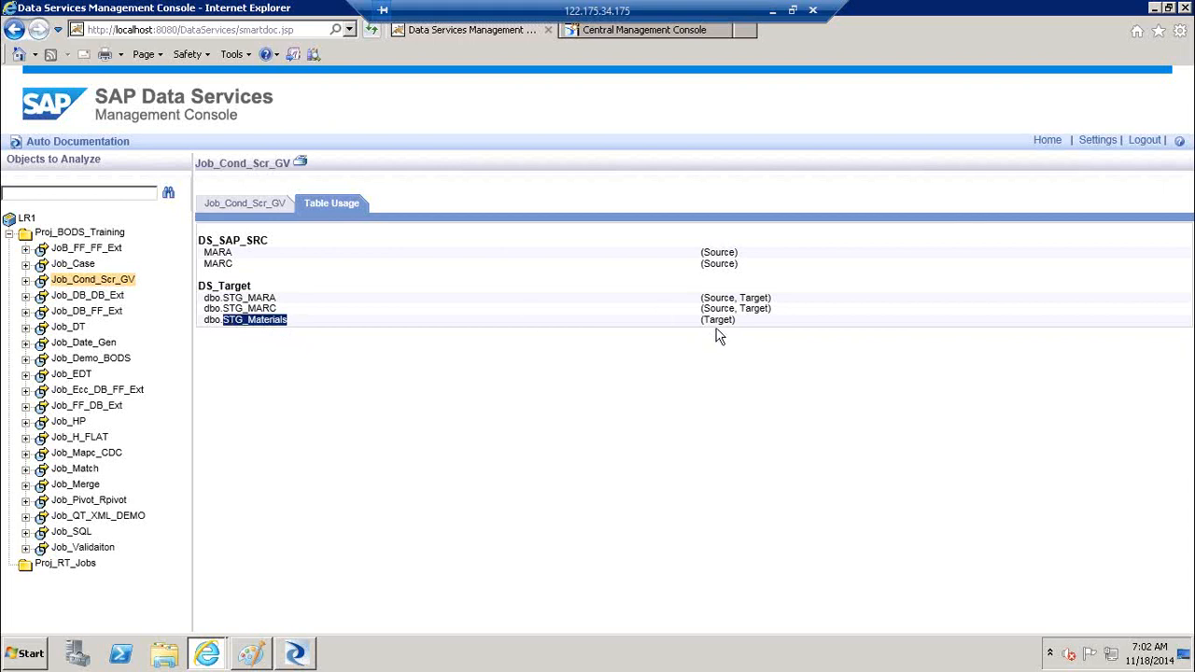
drag(733, 299, 702, 301)
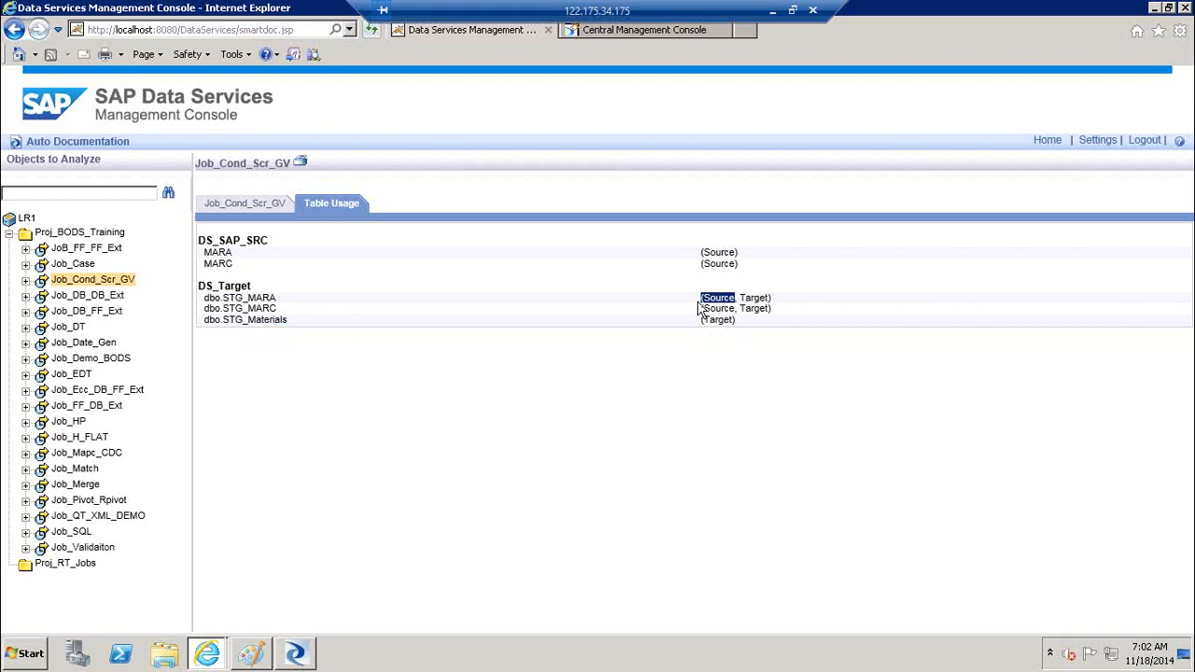
click(727, 267)
click(257, 214)
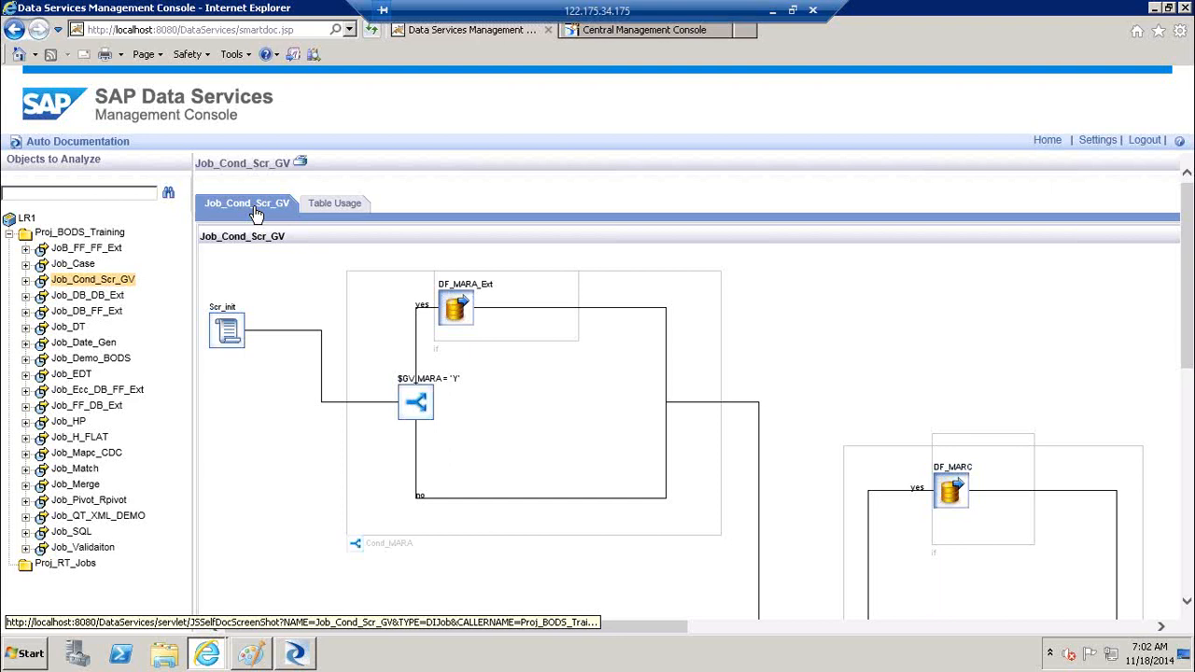
Check the Scr_init script, scroll through the Job_Cond_Scr_GV diagram, then reload its page
click(230, 330)
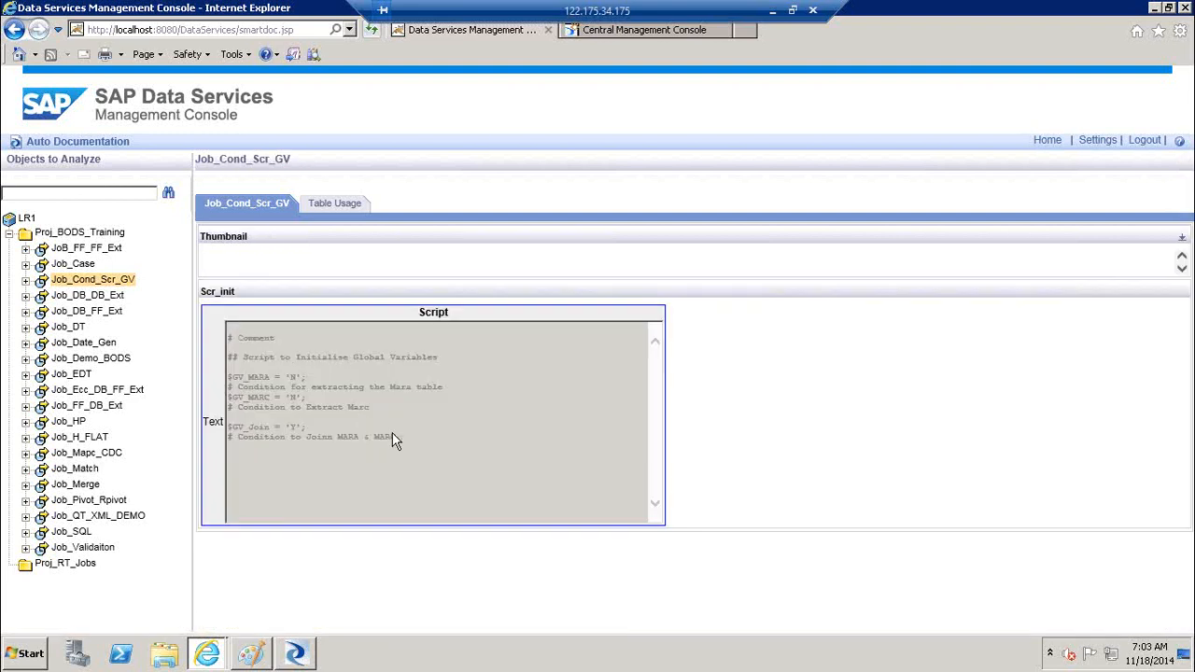
click(247, 204)
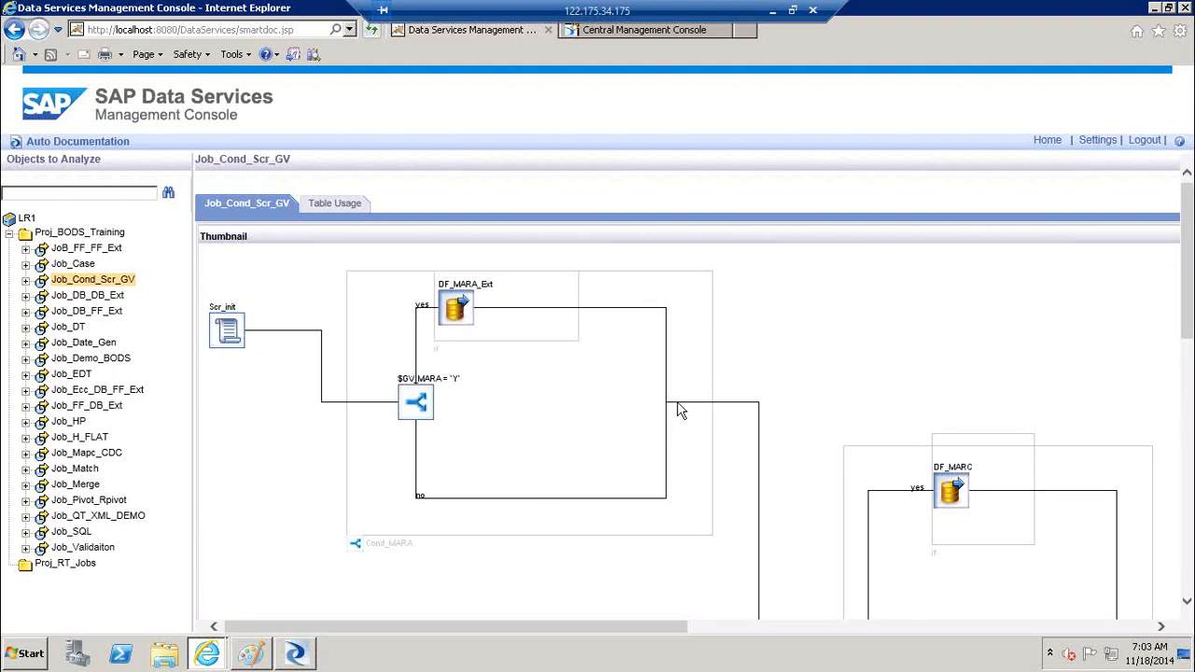
drag(1190, 301, 1190, 436)
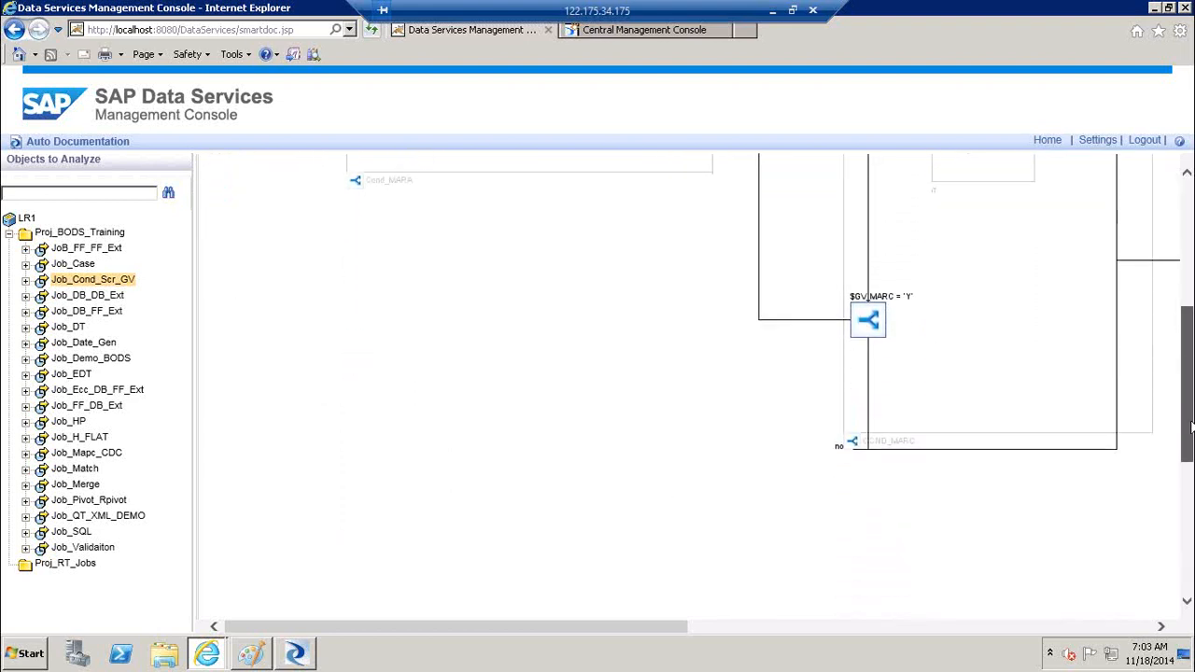
click(1034, 627)
drag(1189, 397, 1190, 318)
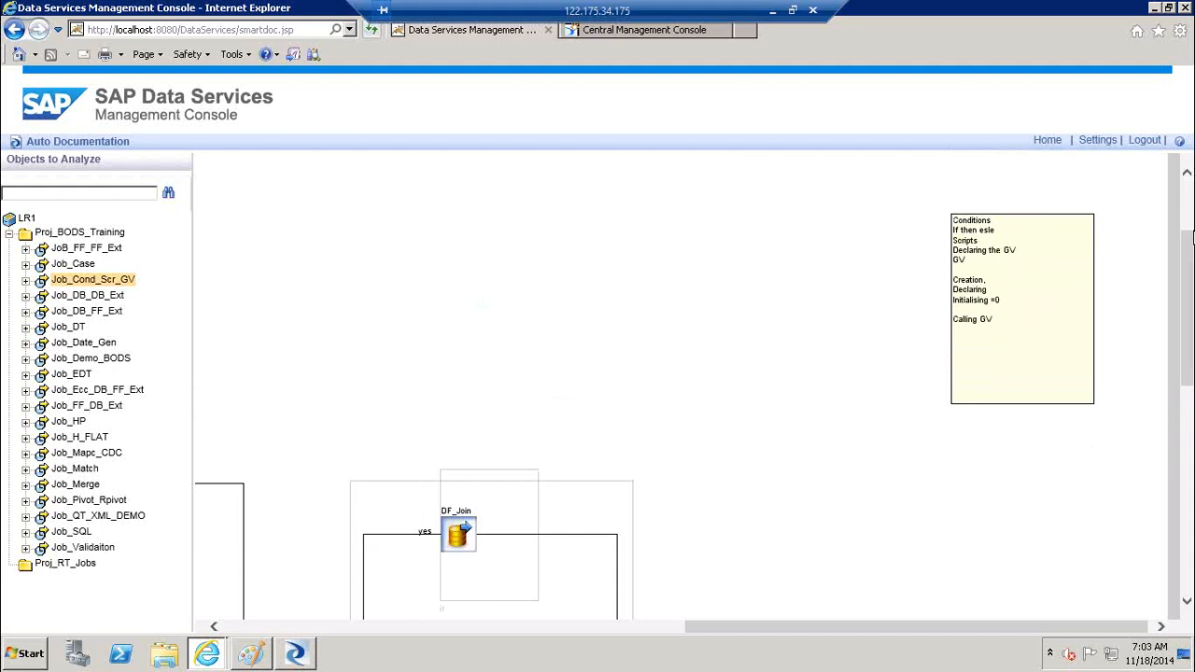
drag(1190, 270, 1190, 429)
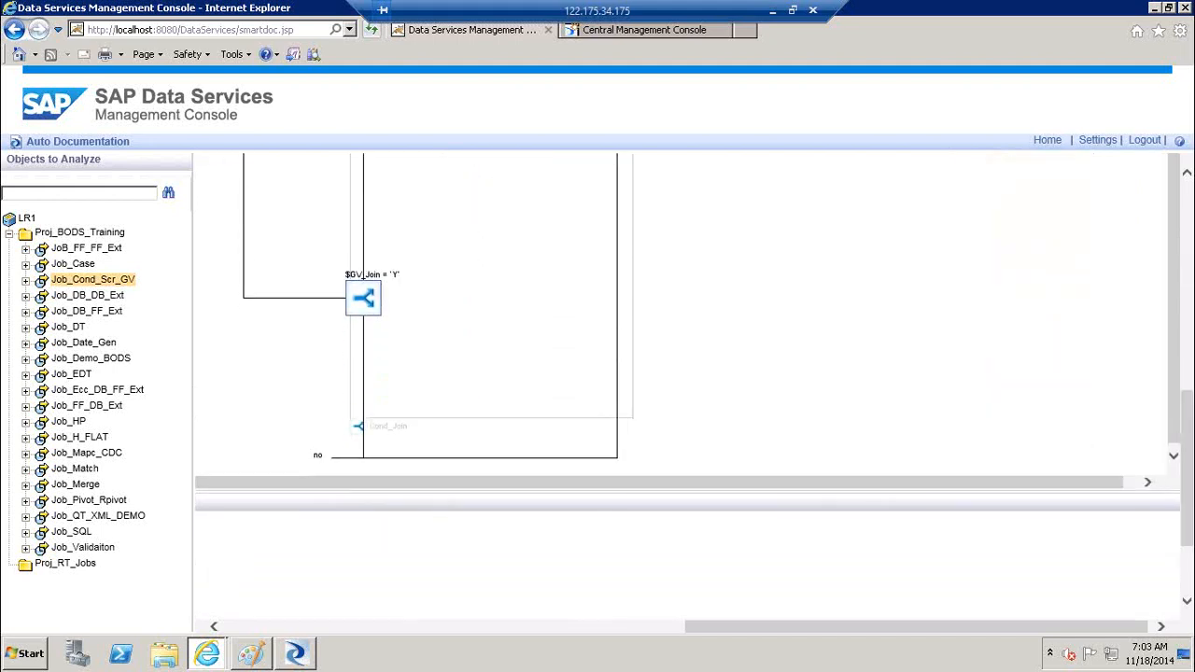
click(1174, 457)
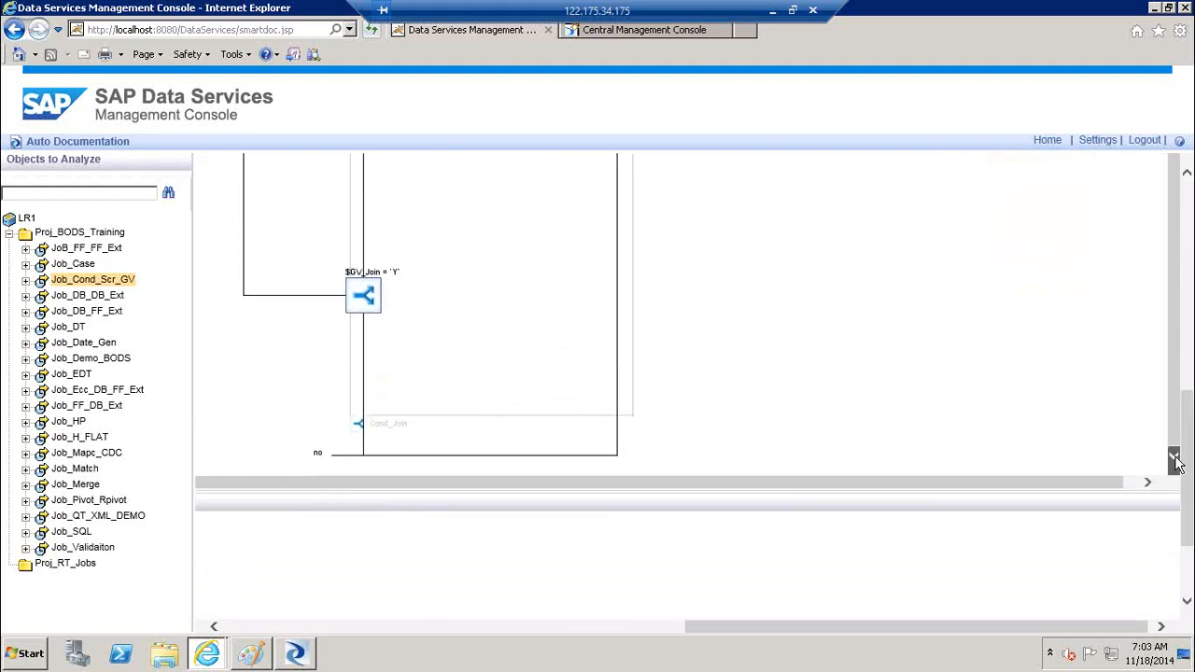
drag(1187, 467, 1188, 261)
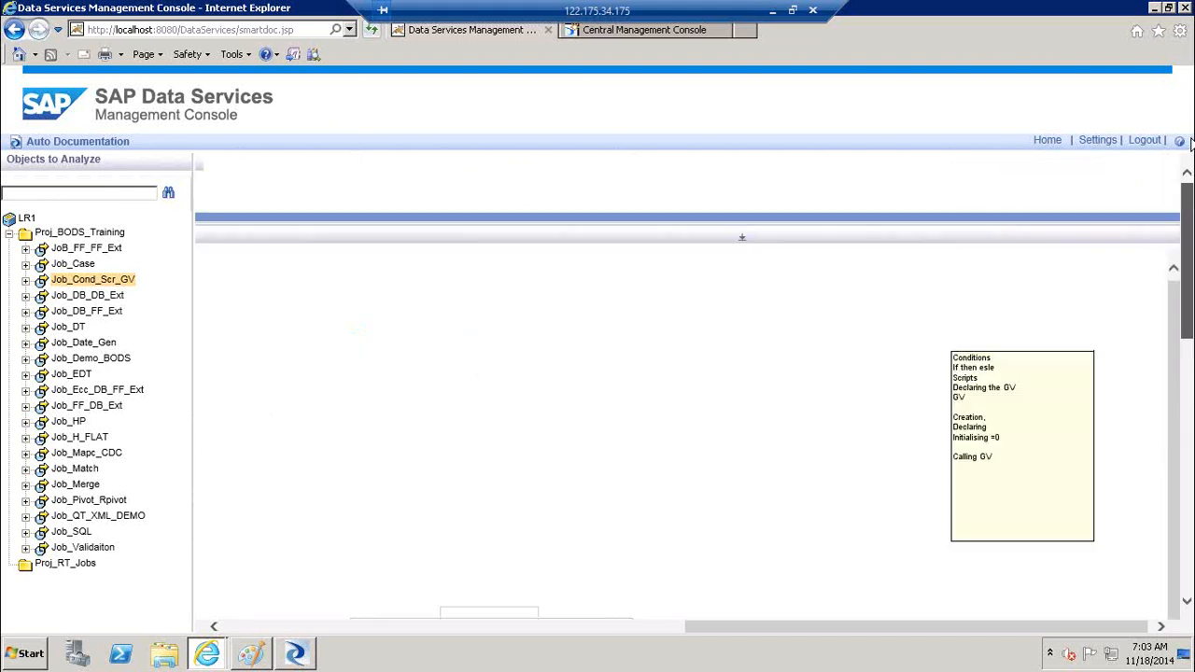
click(270, 626)
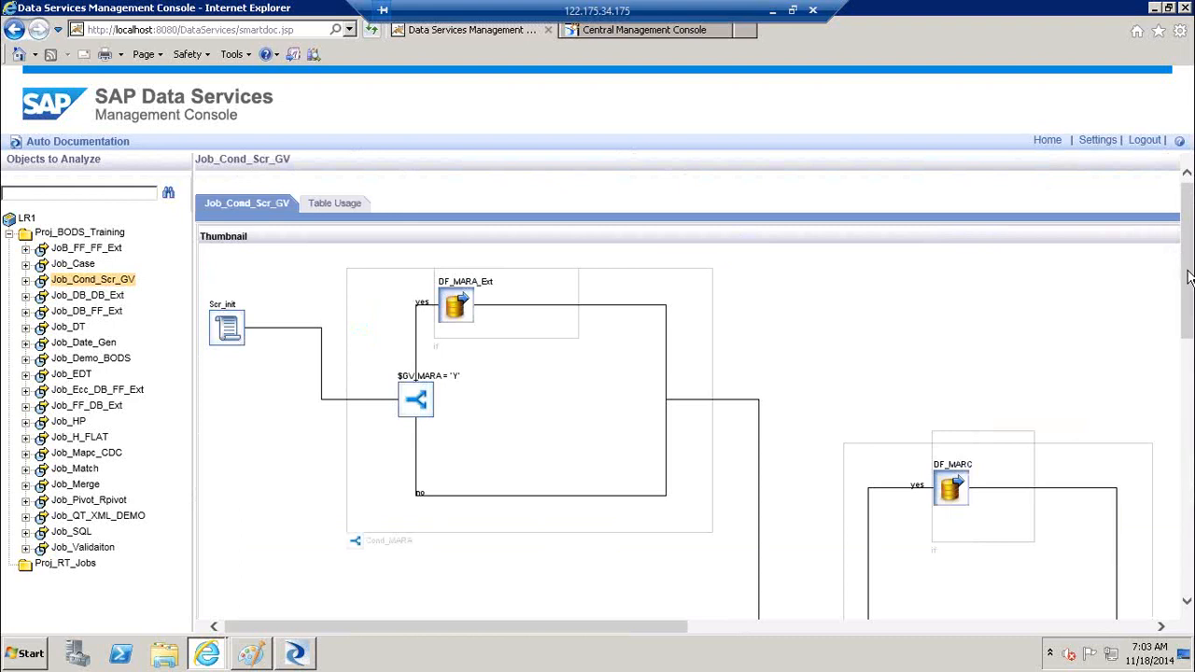
drag(1188, 261, 1189, 224)
click(121, 281)
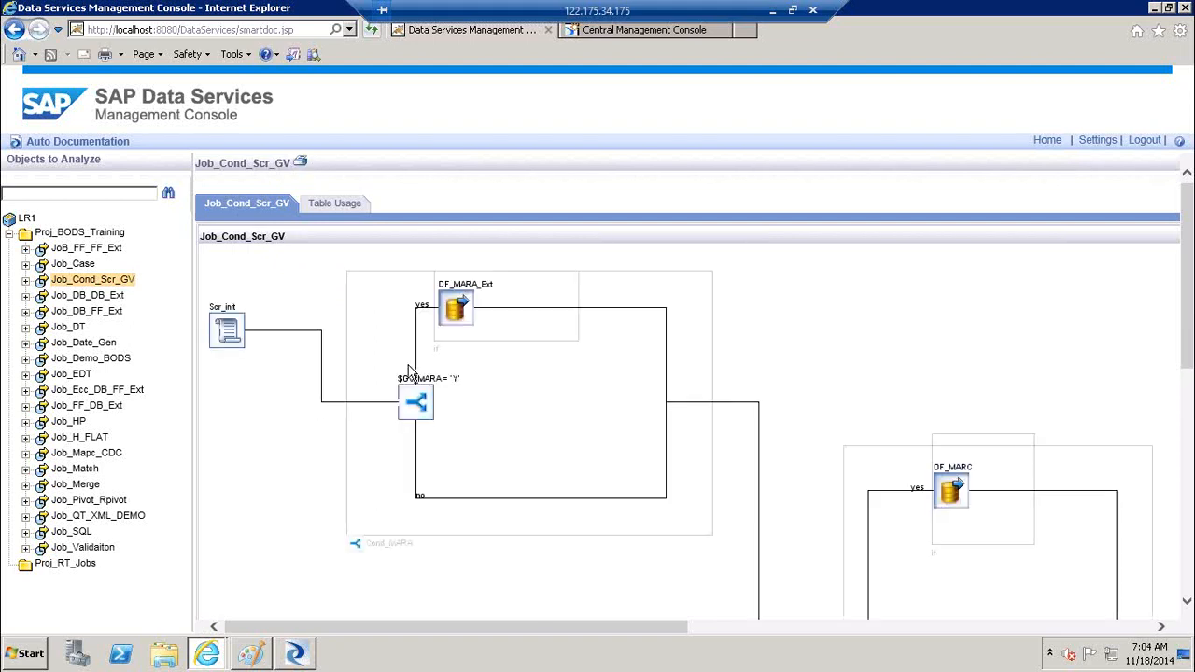
Print the Job_Cond_Scr_GV documentation to PDF with all options, then open Job_Cond_Scr_GV.pdf
click(300, 164)
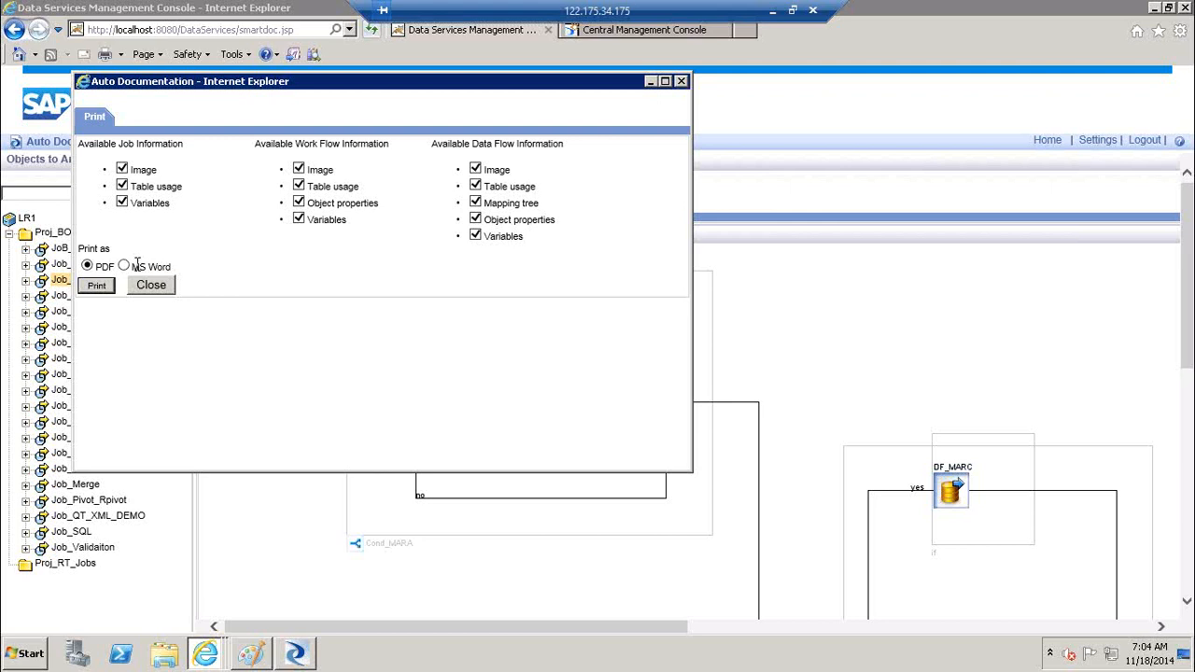
click(95, 290)
click(96, 285)
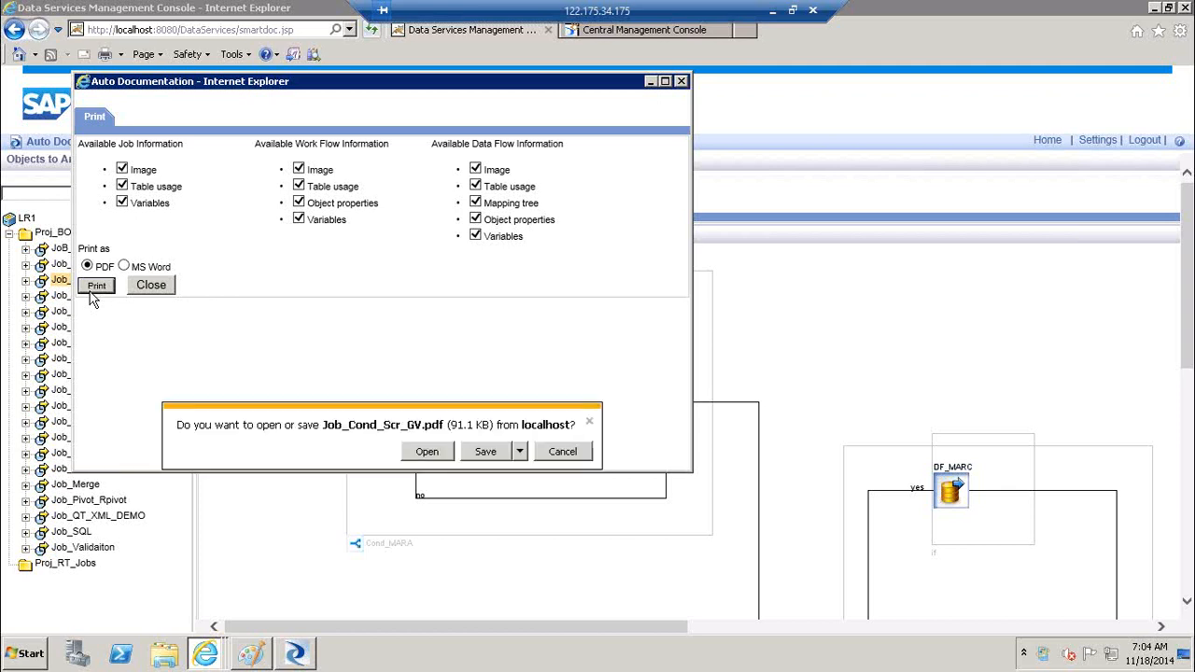
click(432, 452)
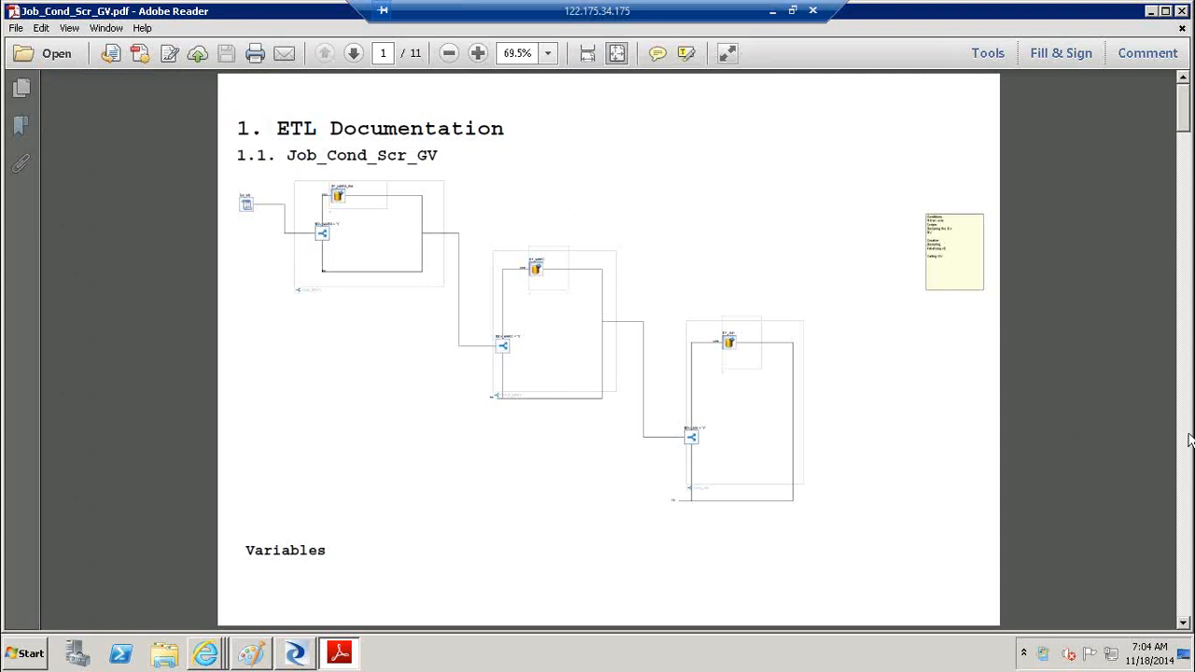
click(1190, 502)
click(1189, 502)
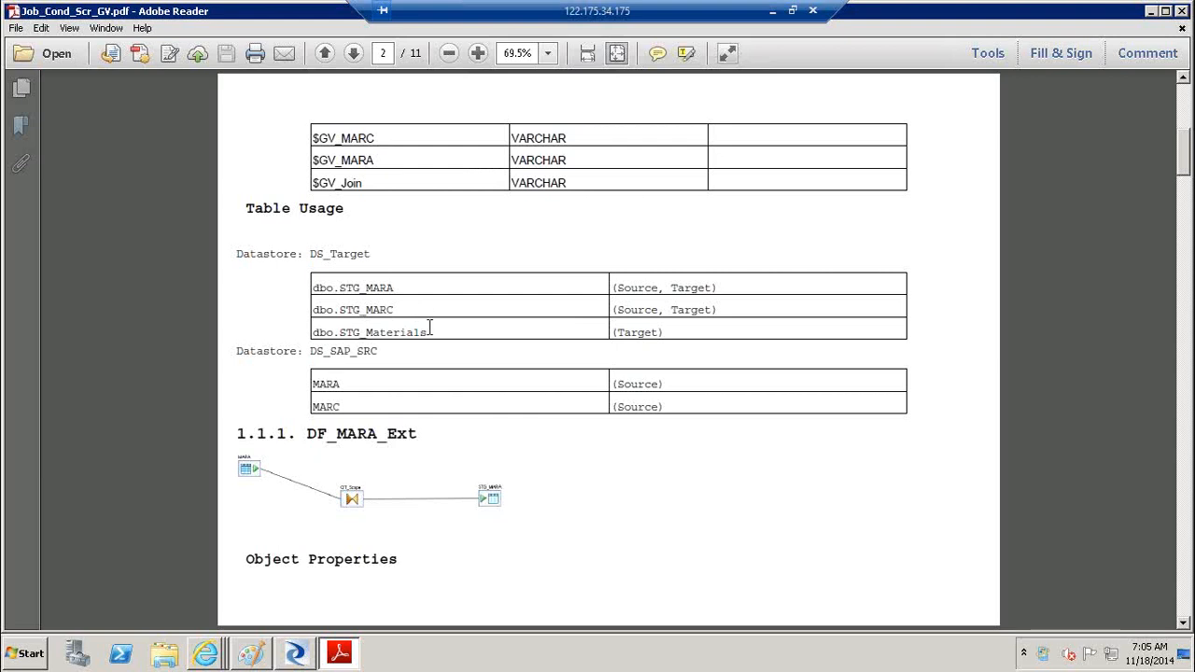
drag(430, 327, 341, 290)
click(388, 409)
drag(311, 256, 352, 256)
drag(311, 354, 385, 350)
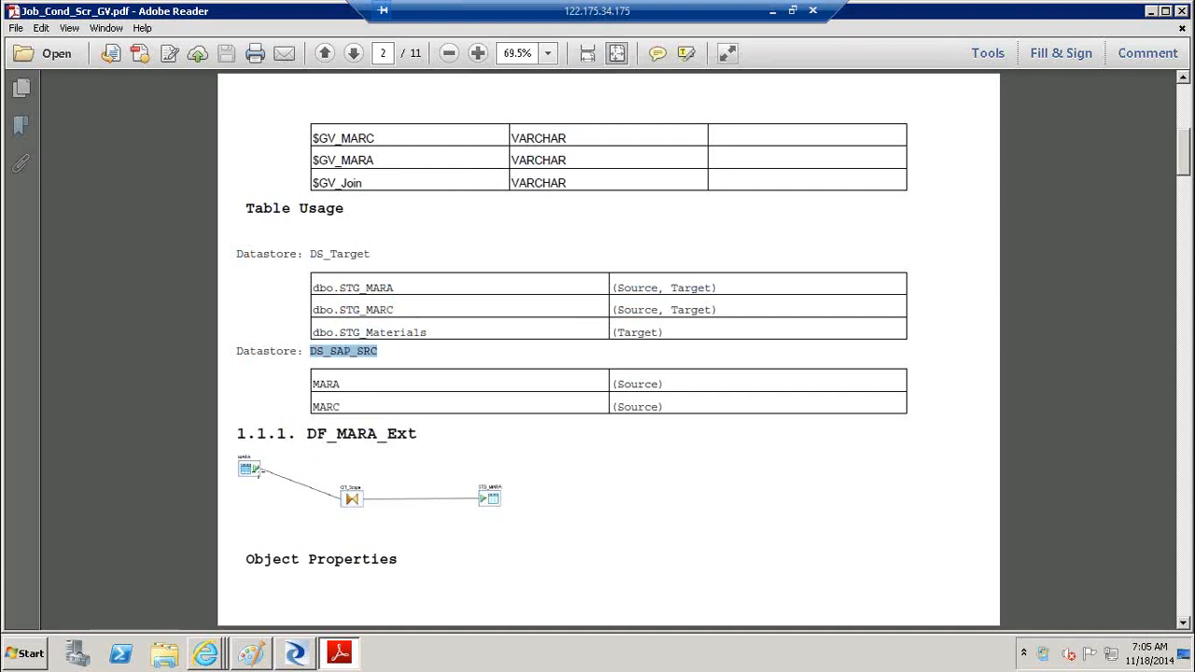
click(259, 470)
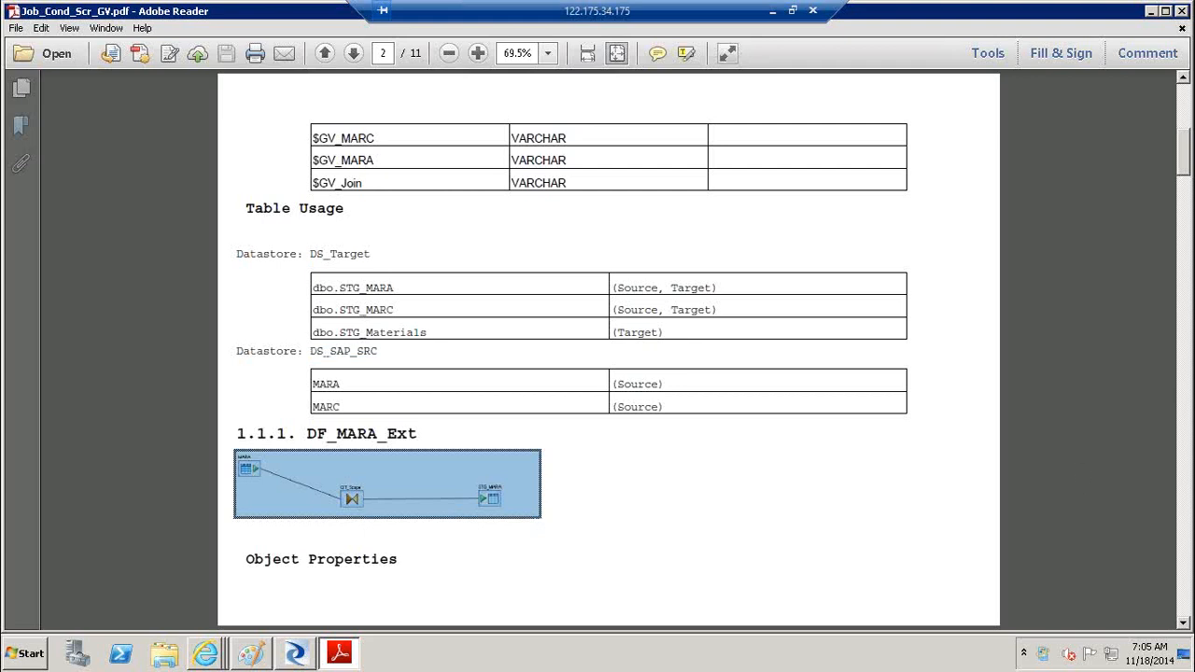
click(1189, 493)
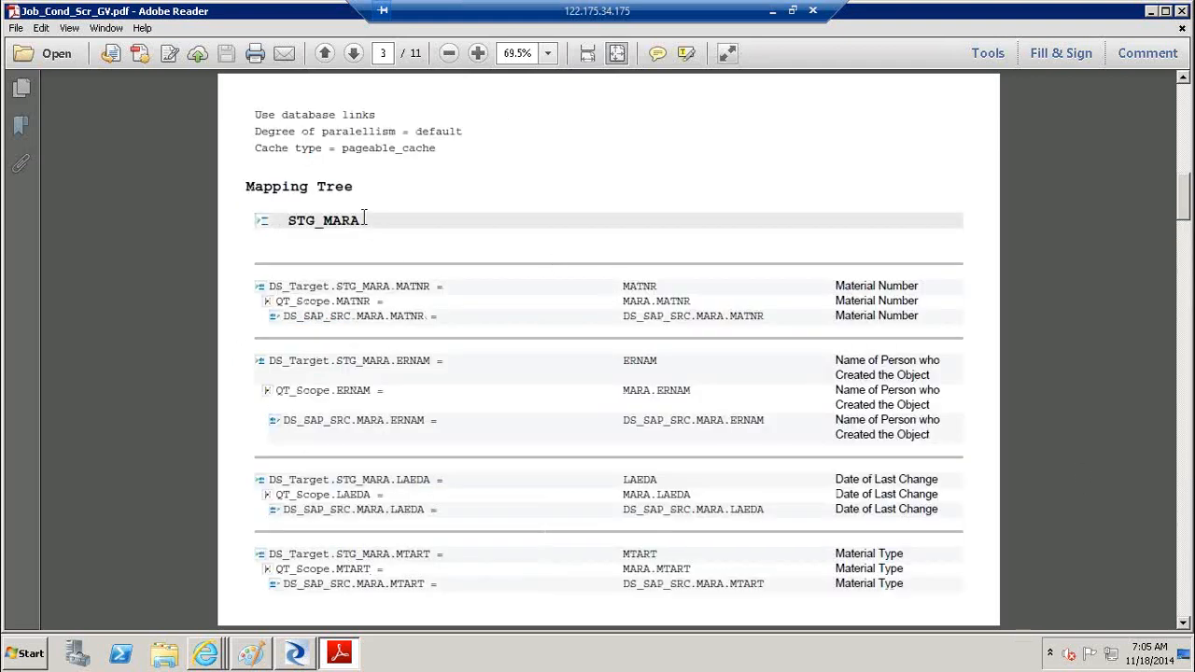
drag(365, 220, 294, 224)
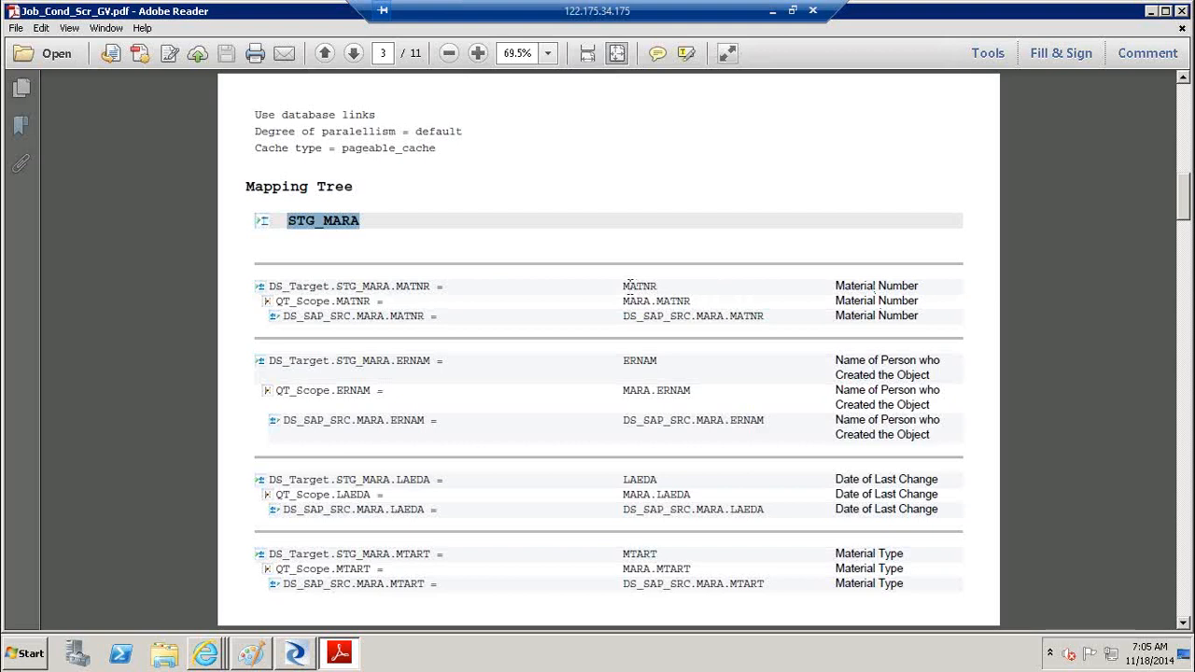
click(630, 287)
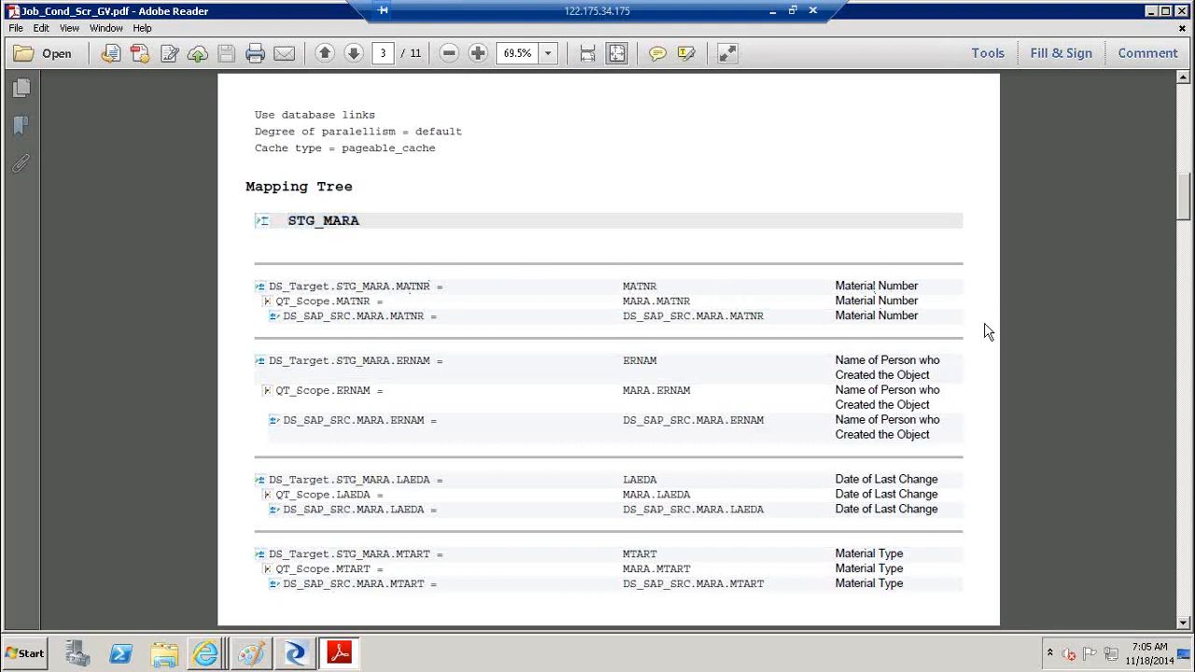
click(1182, 423)
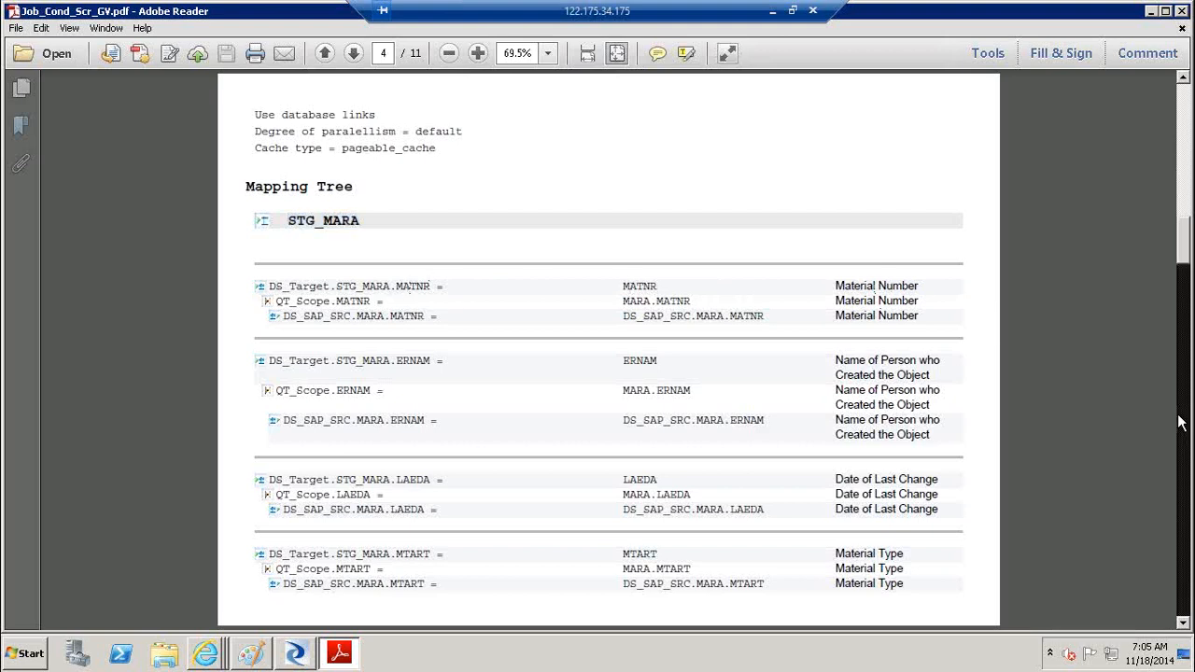
click(1183, 423)
click(1182, 431)
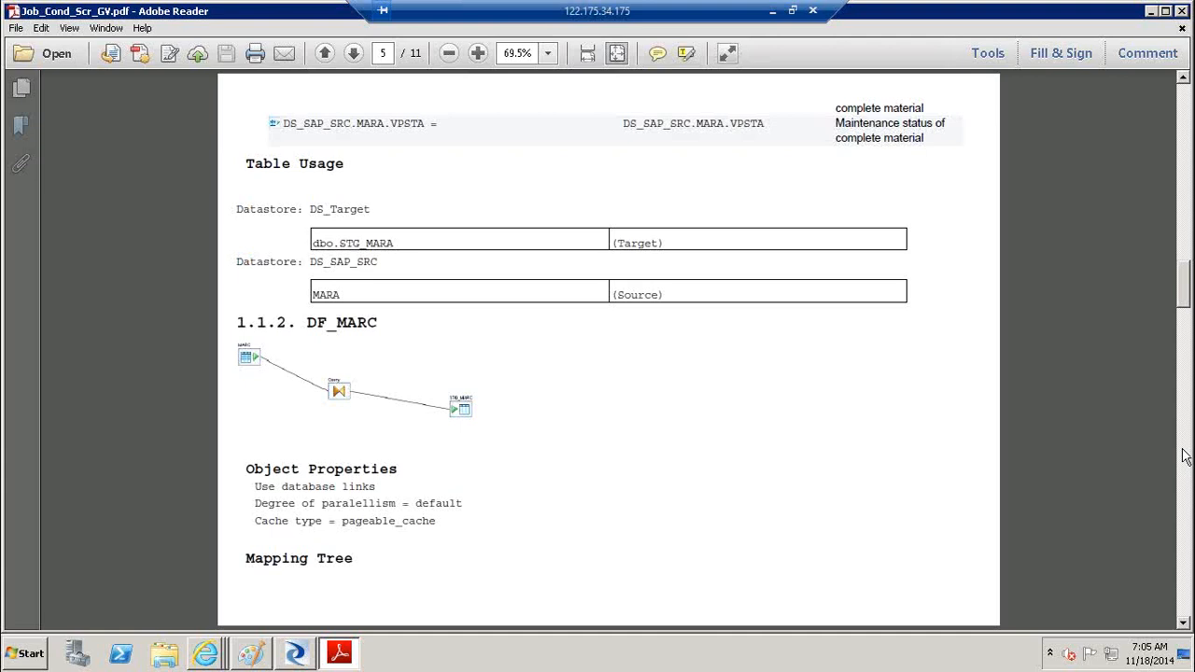
click(1183, 456)
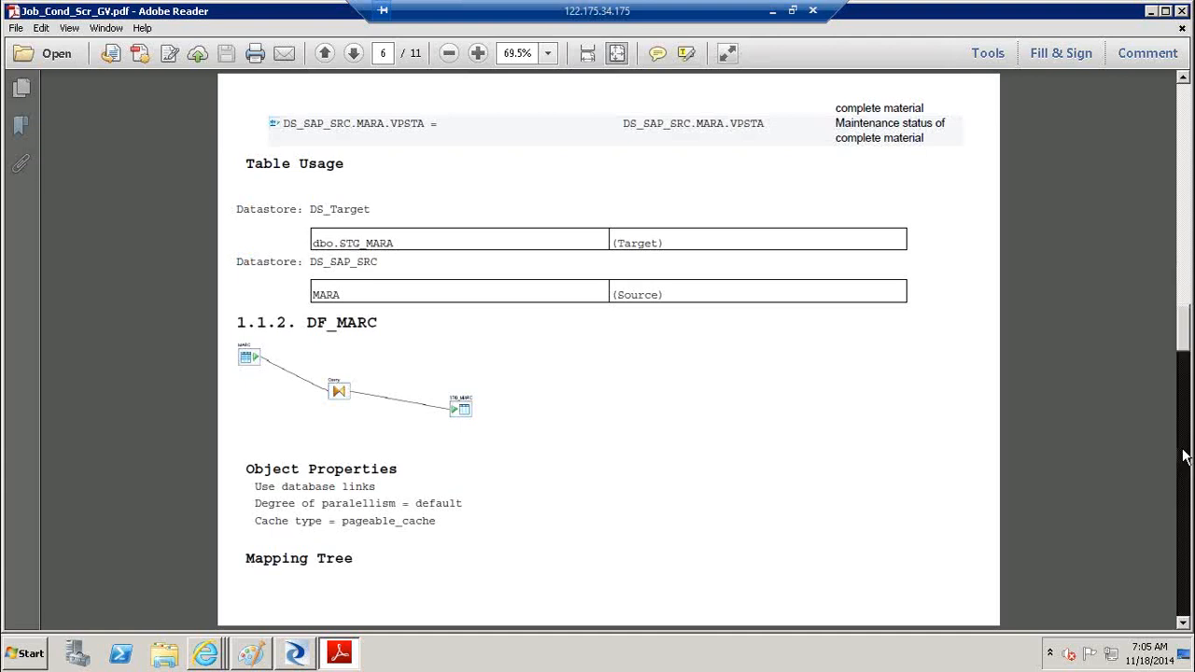
click(1183, 456)
click(1184, 472)
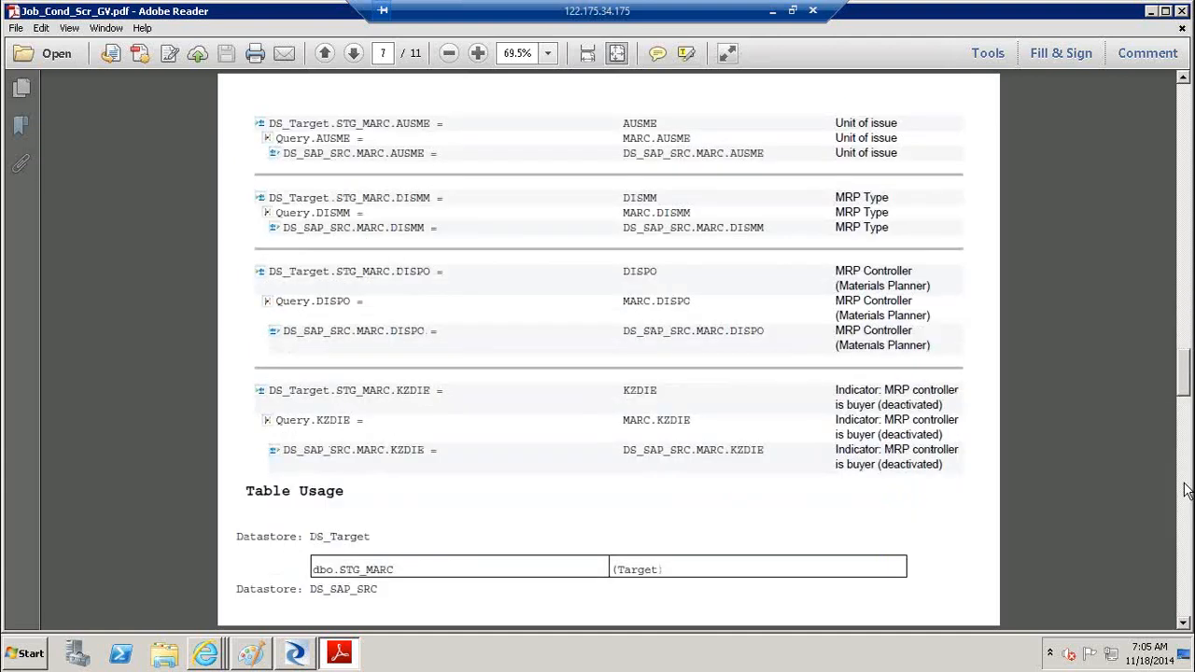
click(1186, 490)
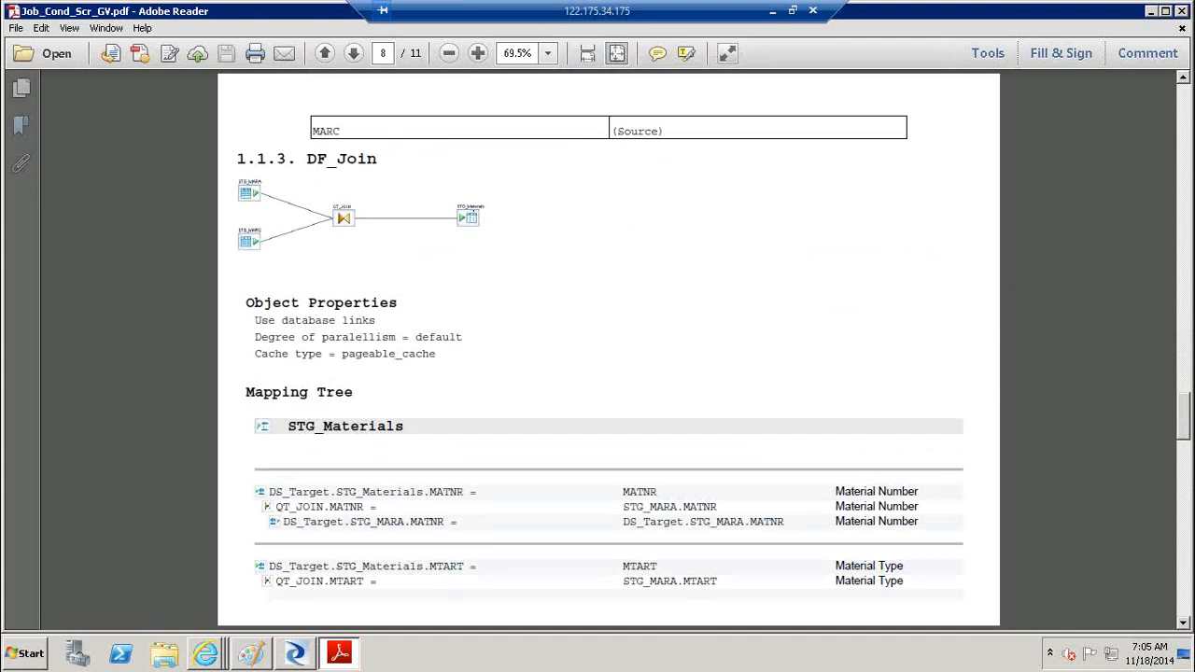
click(1185, 544)
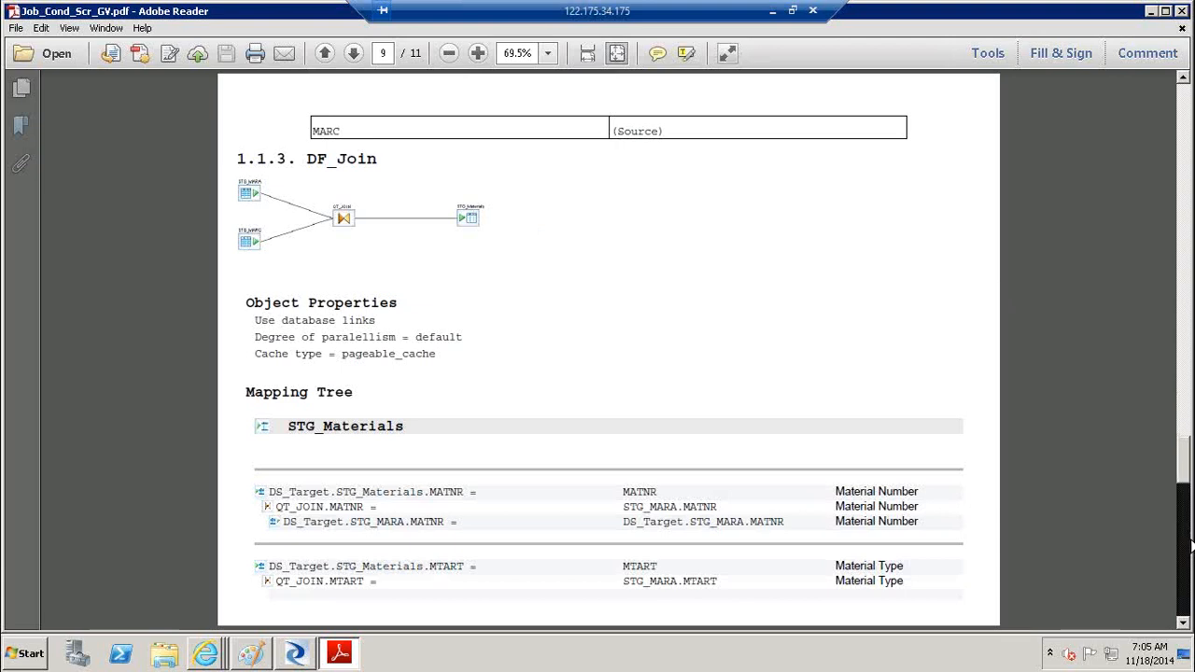
click(1187, 546)
click(1188, 546)
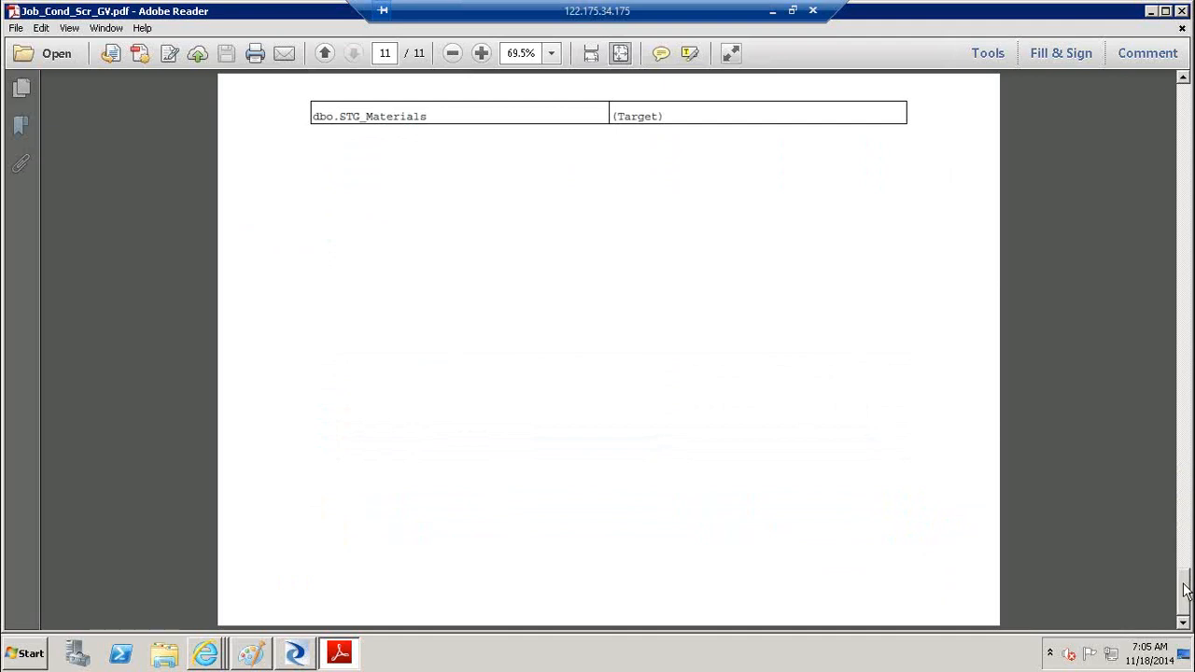
click(1184, 106)
click(1184, 106)
click(1184, 106)
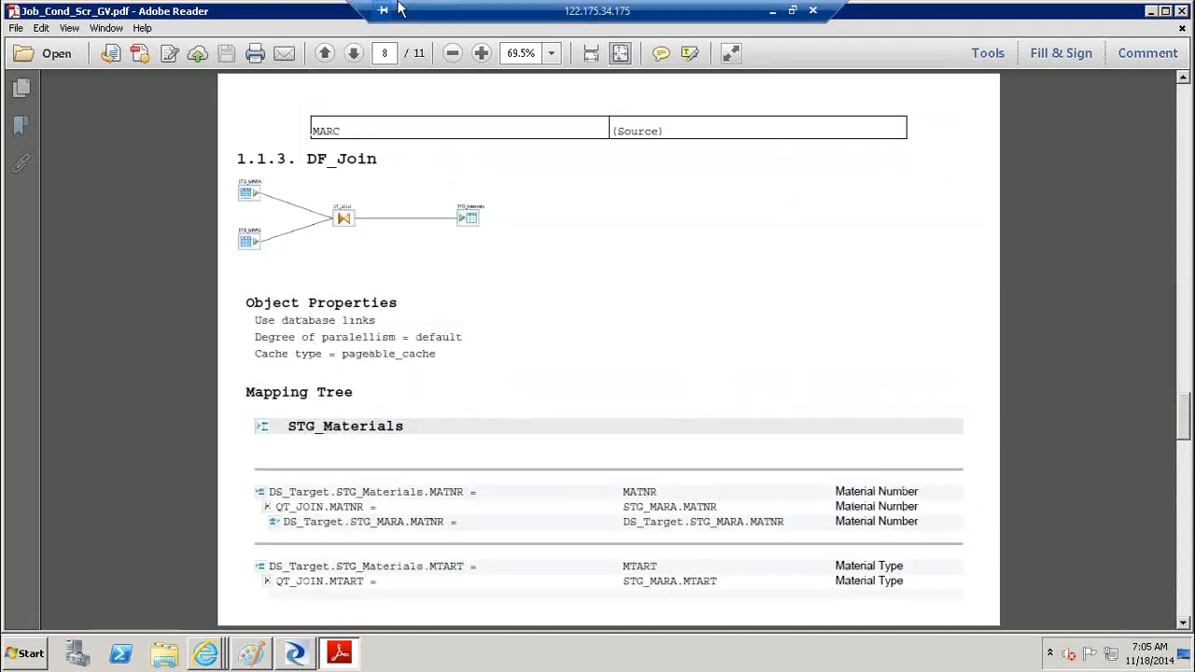
double_click(252, 20)
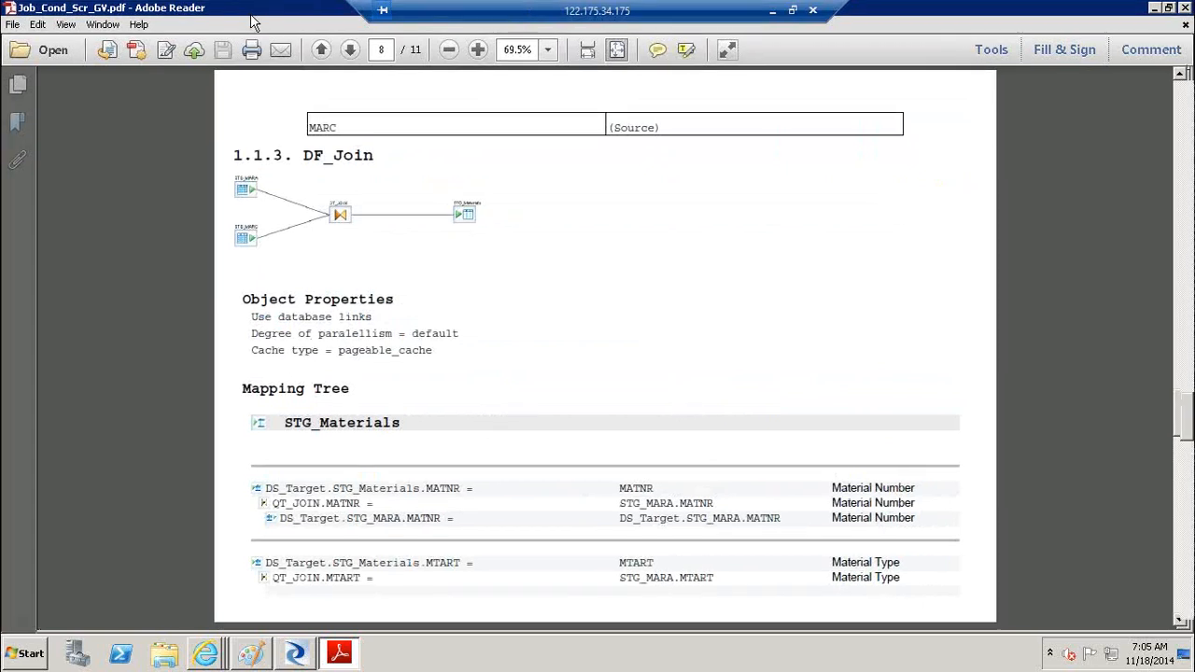
double_click(253, 20)
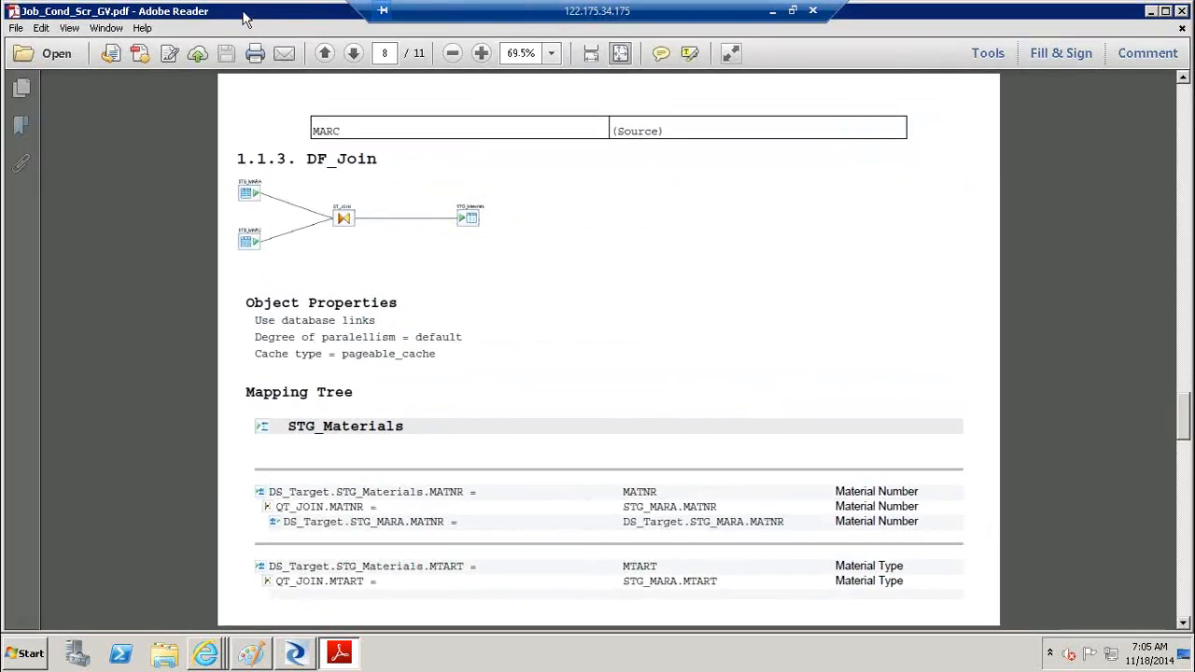
drag(261, 189, 261, 192)
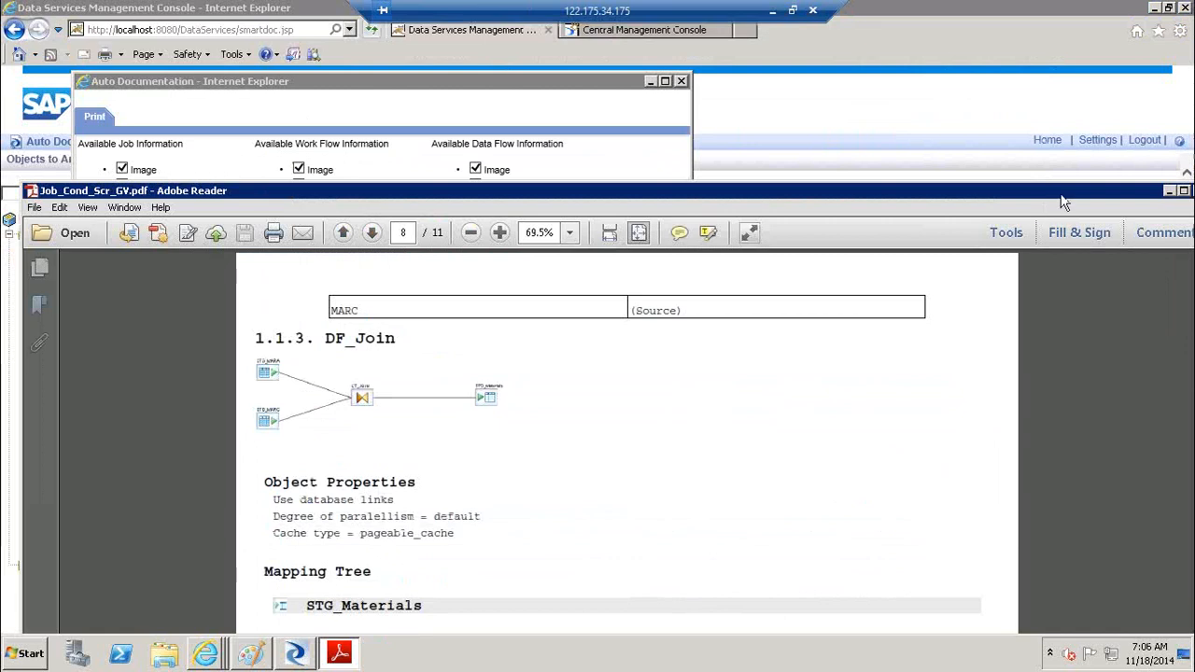
Close the PDF and the print options window, returning to the console start page
drag(1062, 196, 965, 192)
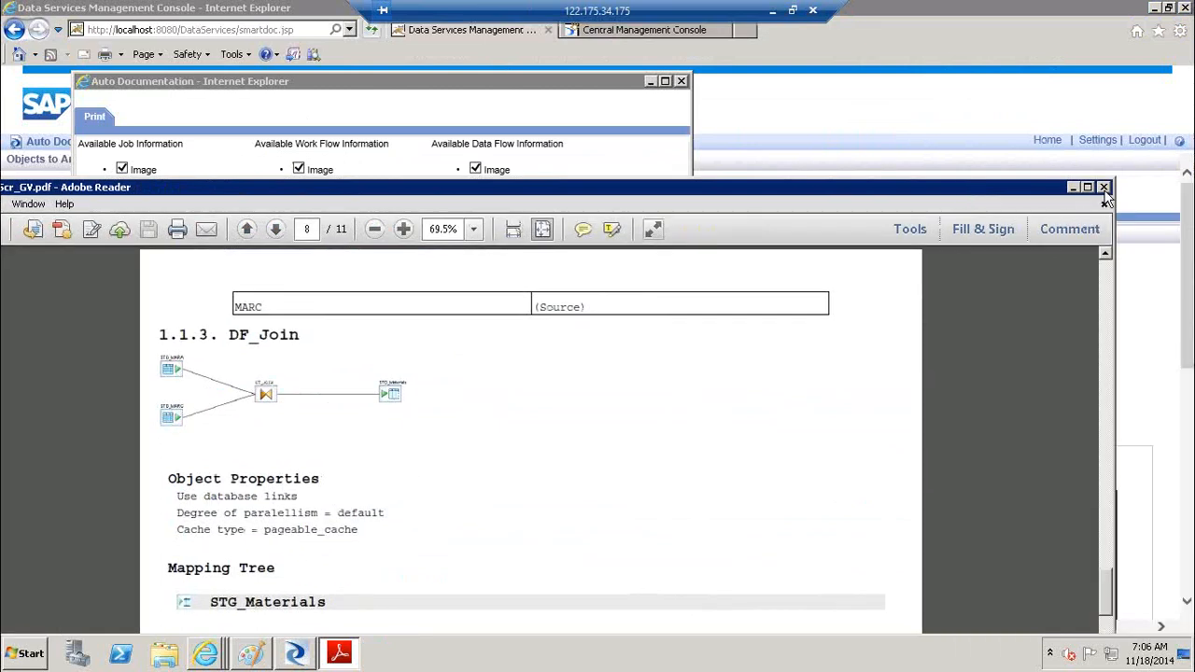
click(1104, 188)
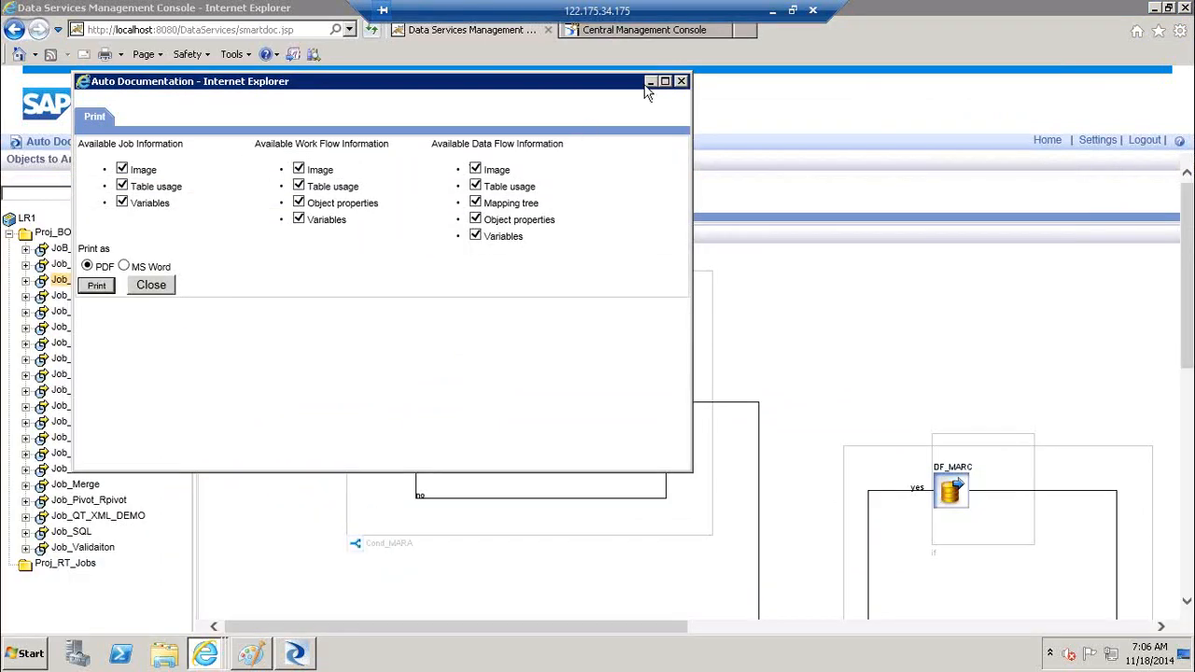
click(681, 82)
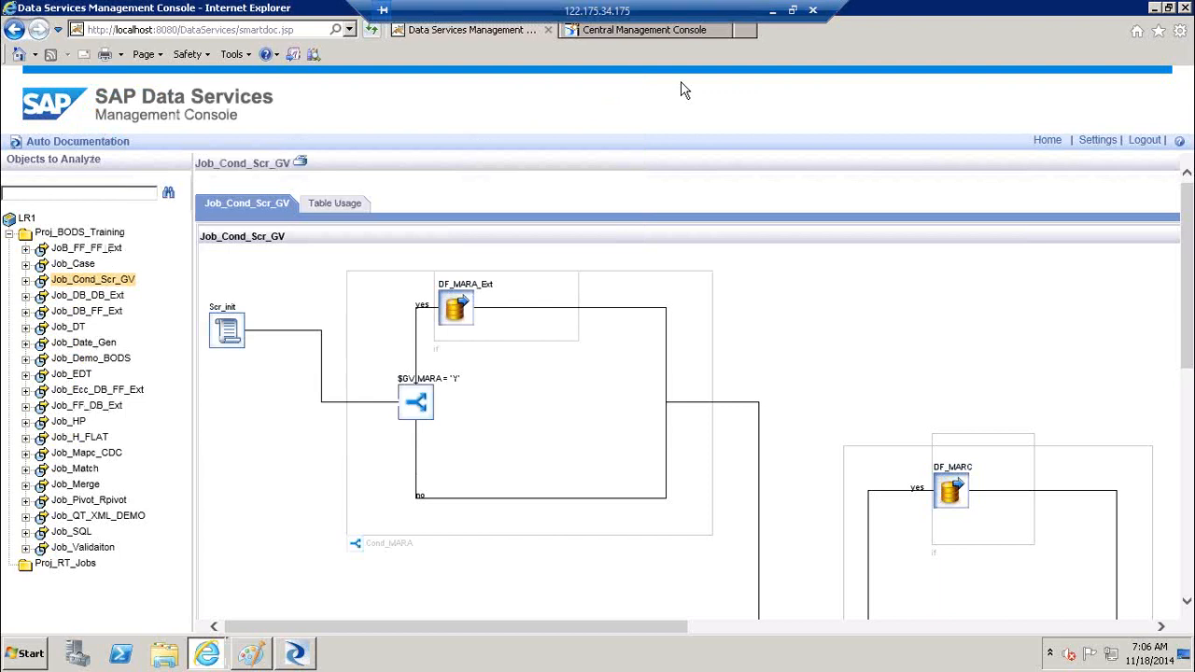
click(1048, 141)
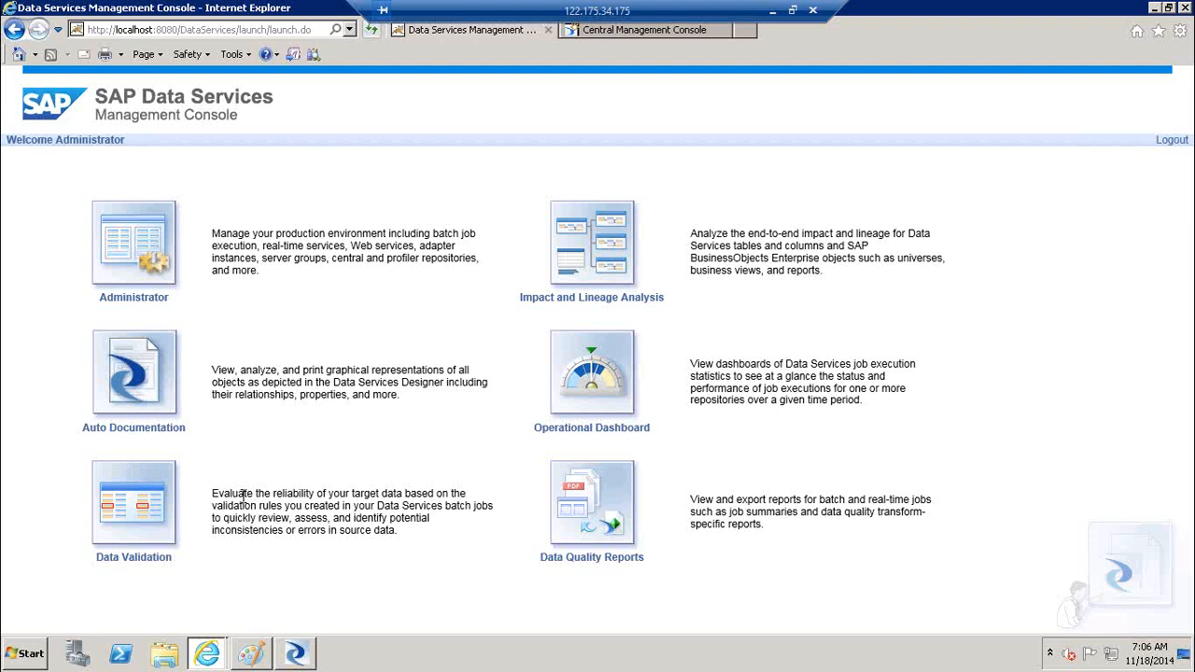
In Data Validation settings, save functional area FUN_A with description FUN_A
click(161, 504)
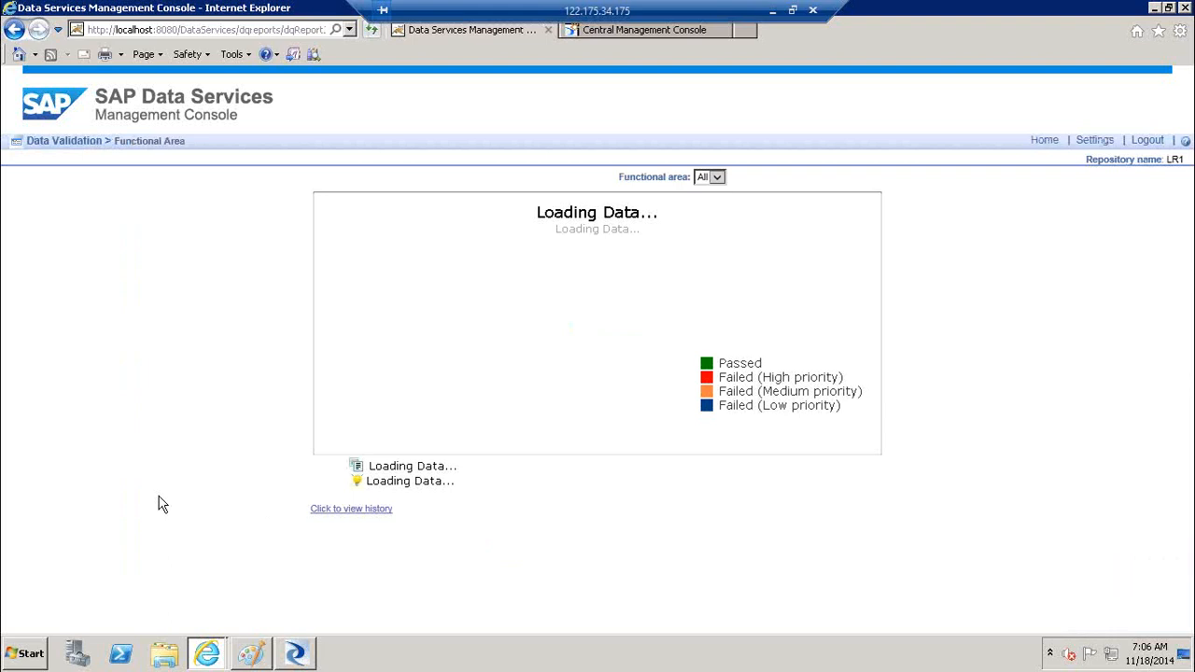
click(1096, 145)
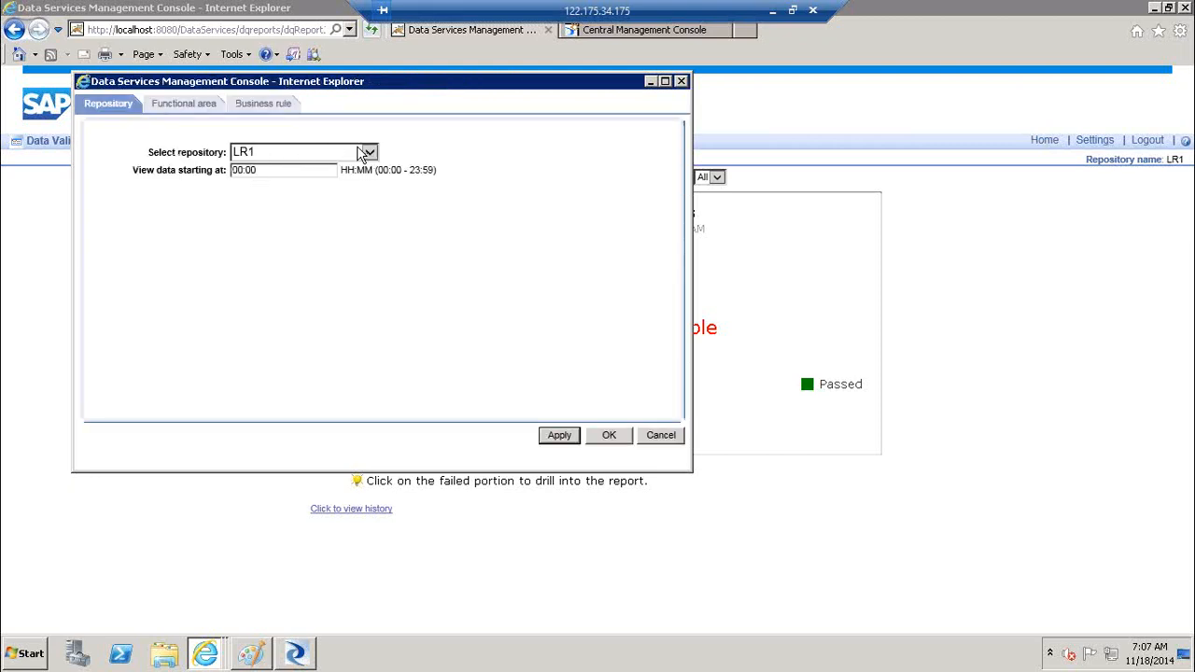
click(172, 108)
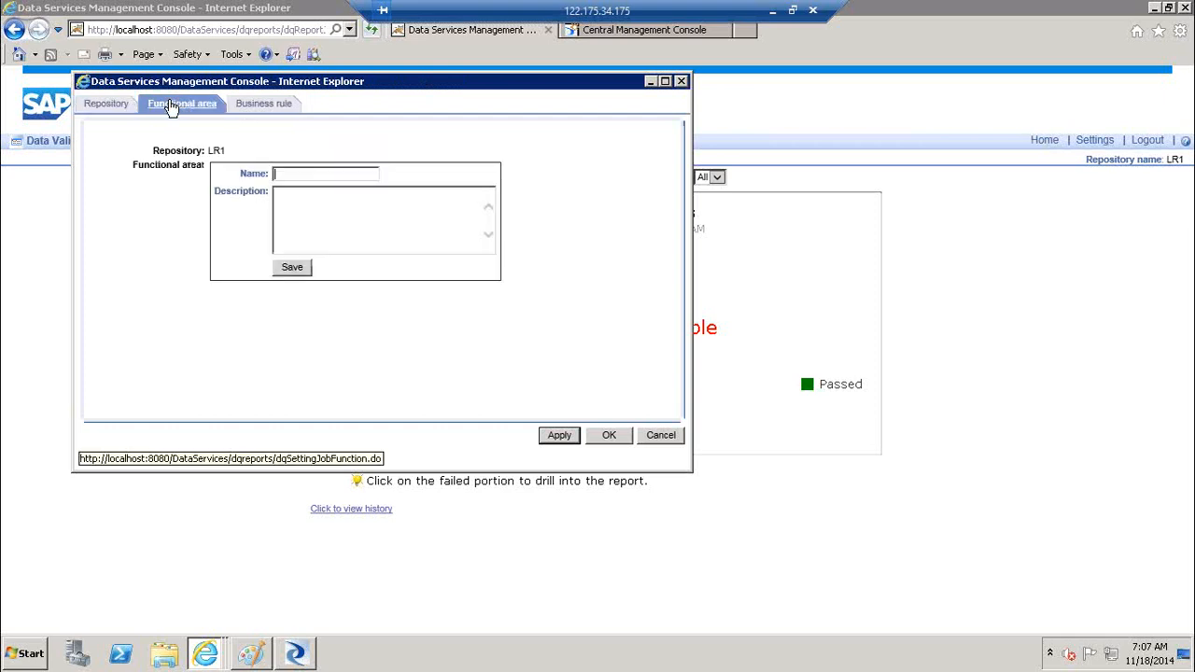
text(FUN_A)
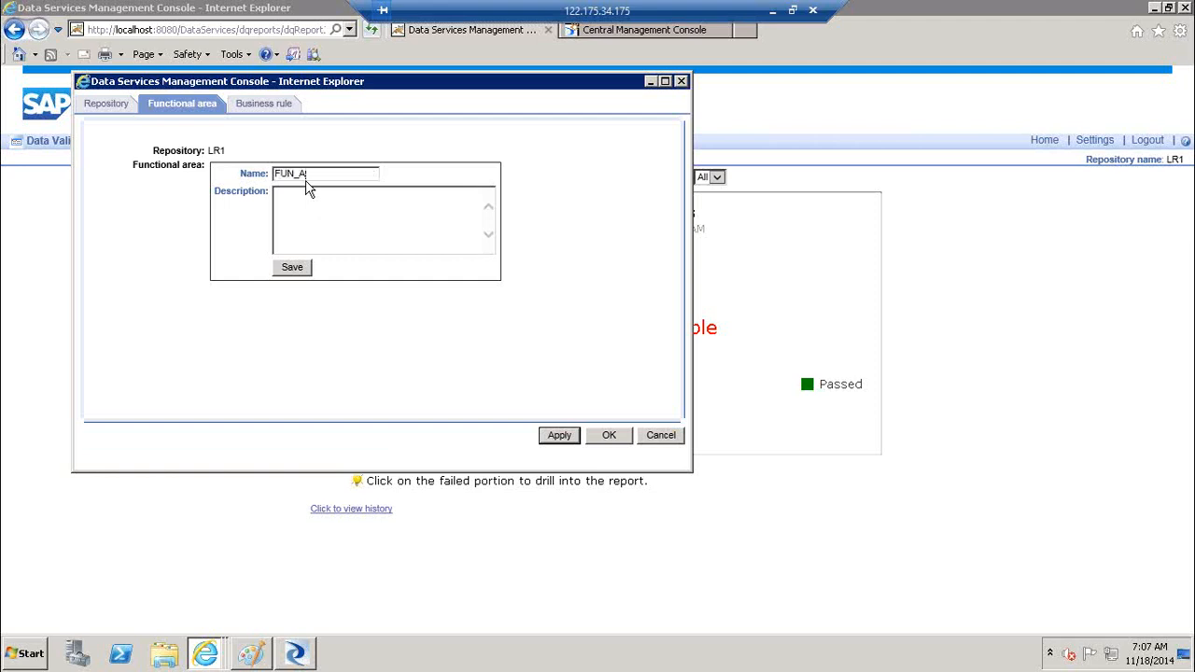
key(Tab)
text(FUN_A)
click(301, 274)
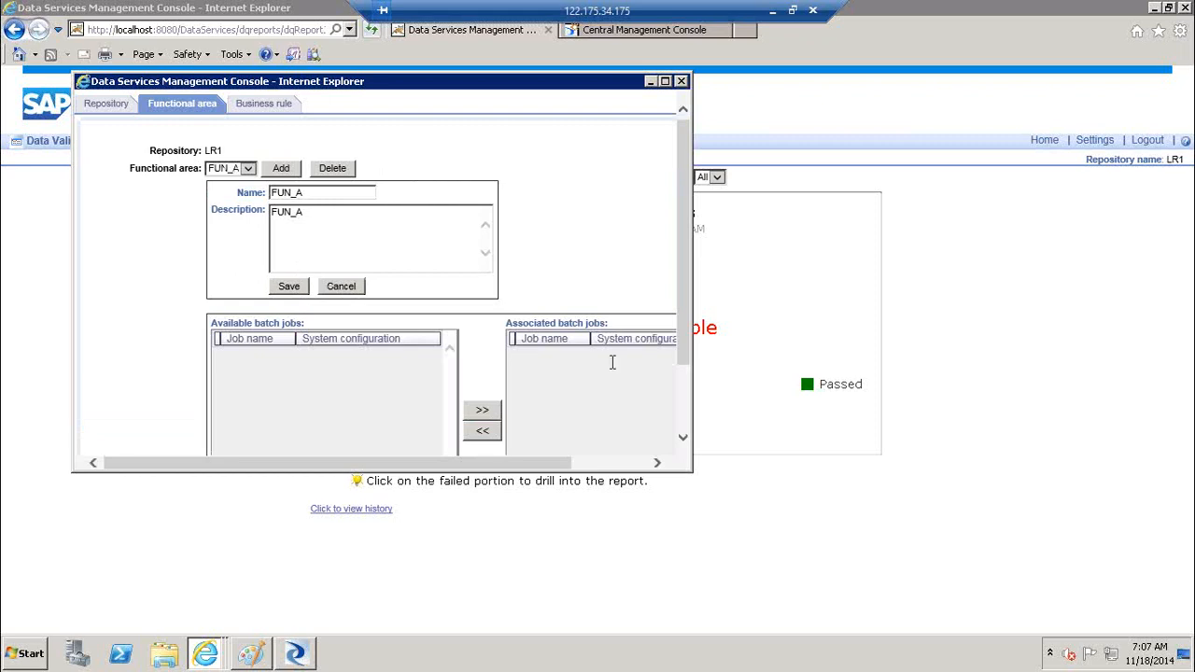
Associate the available batch jobs with FUN_A and apply the functional area settings
drag(683, 342, 688, 406)
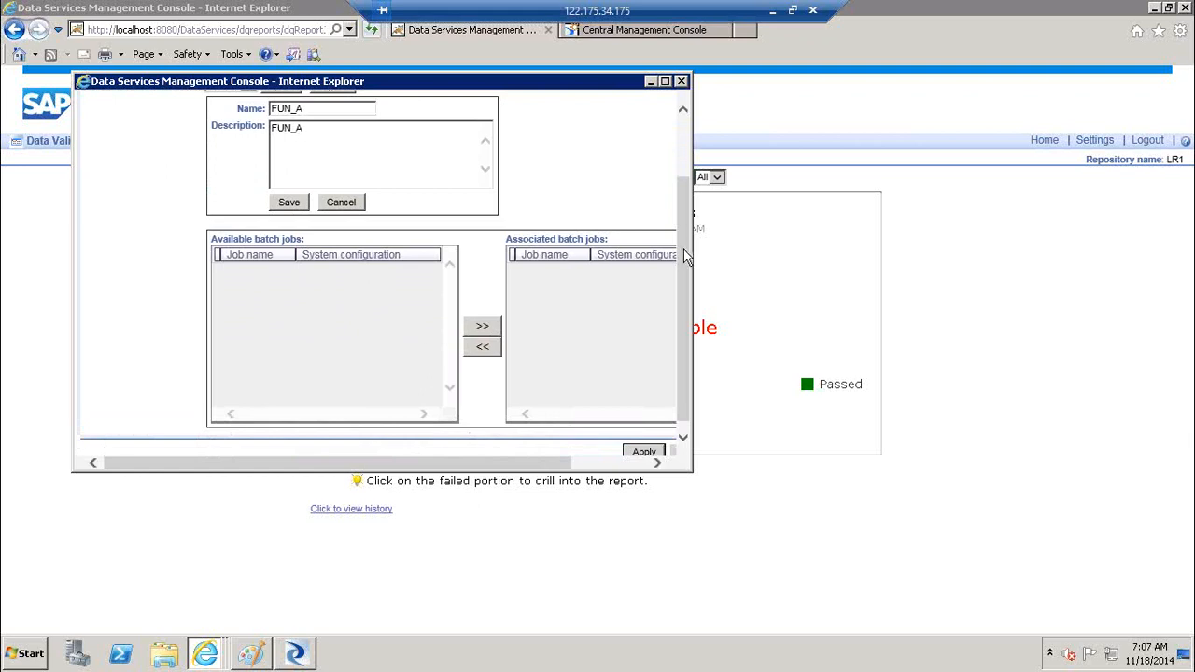
drag(681, 263, 686, 198)
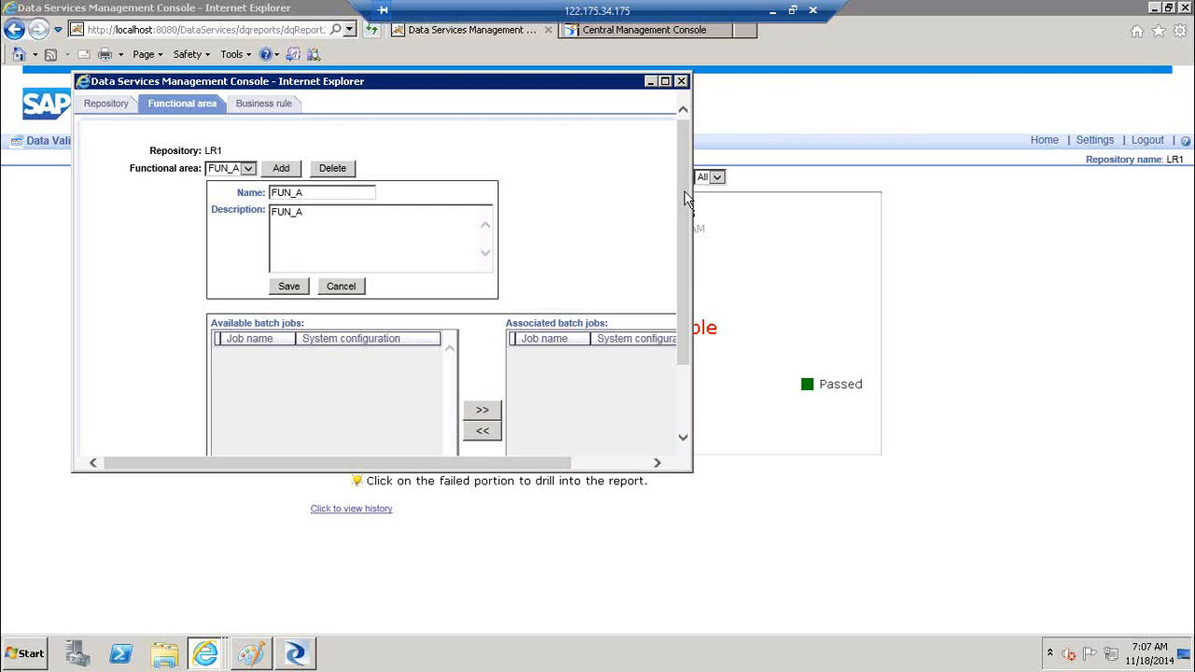
click(247, 172)
drag(684, 332, 691, 408)
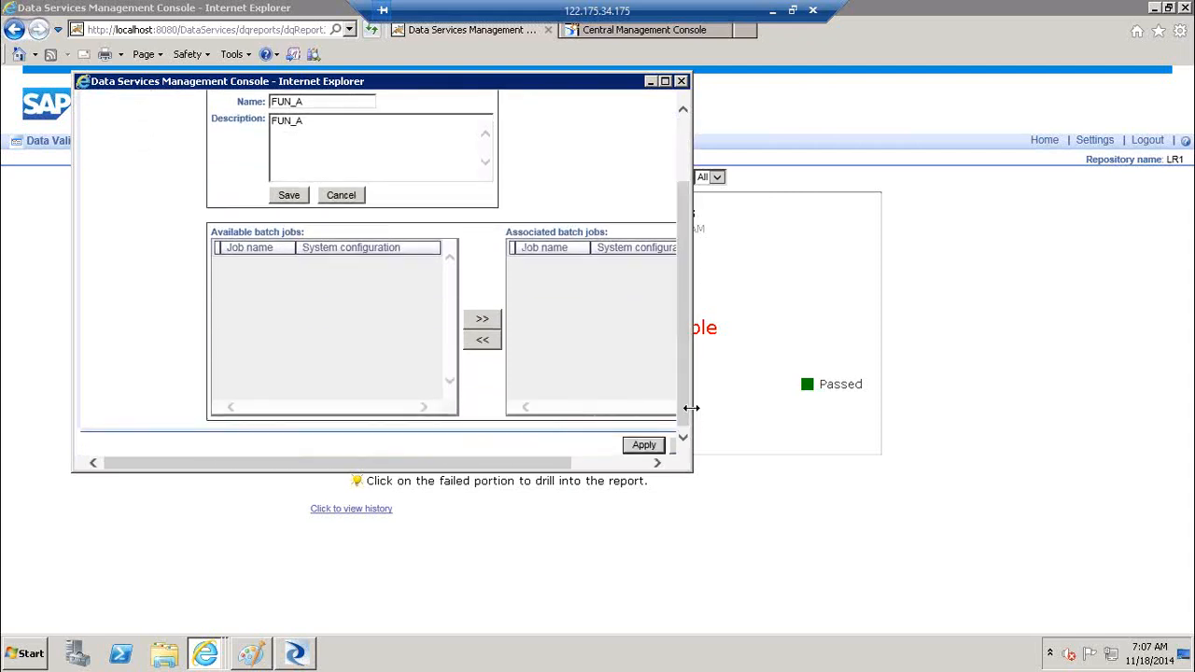
click(665, 81)
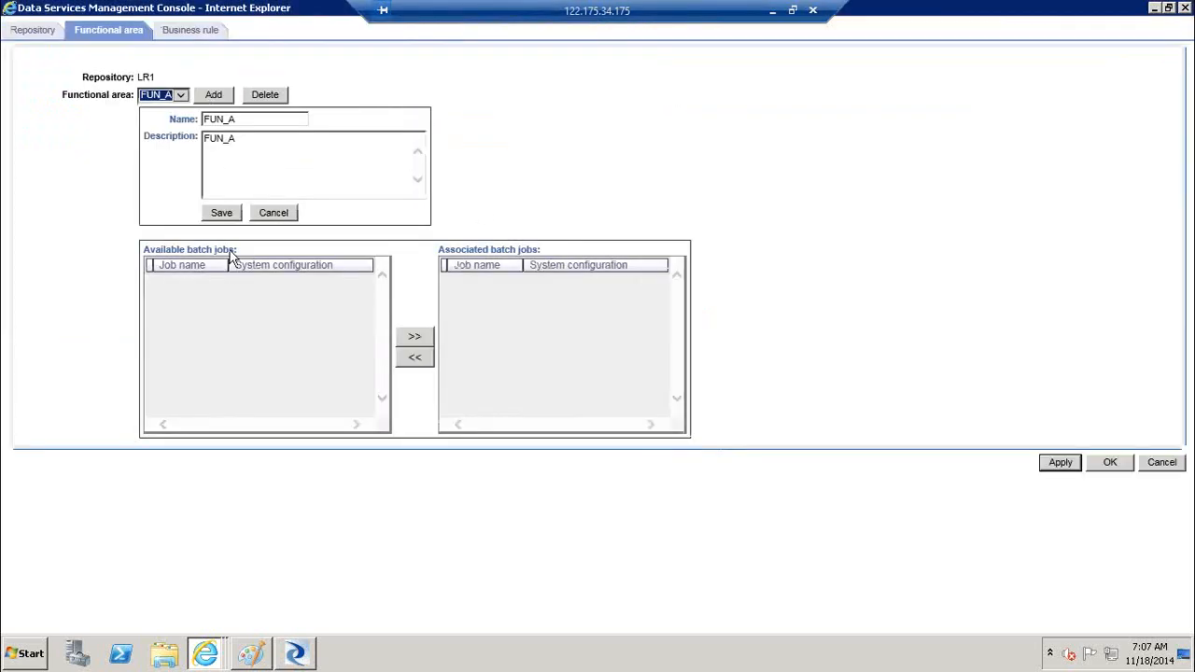
click(234, 141)
drag(259, 138, 182, 135)
click(226, 329)
click(414, 337)
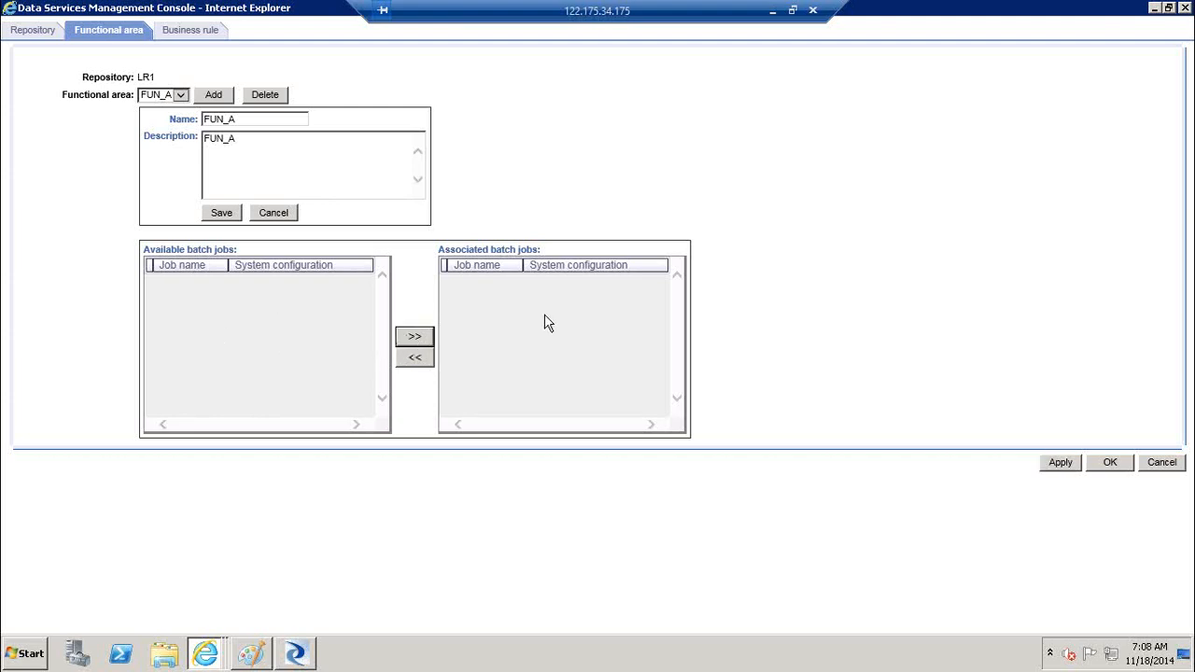
click(1062, 467)
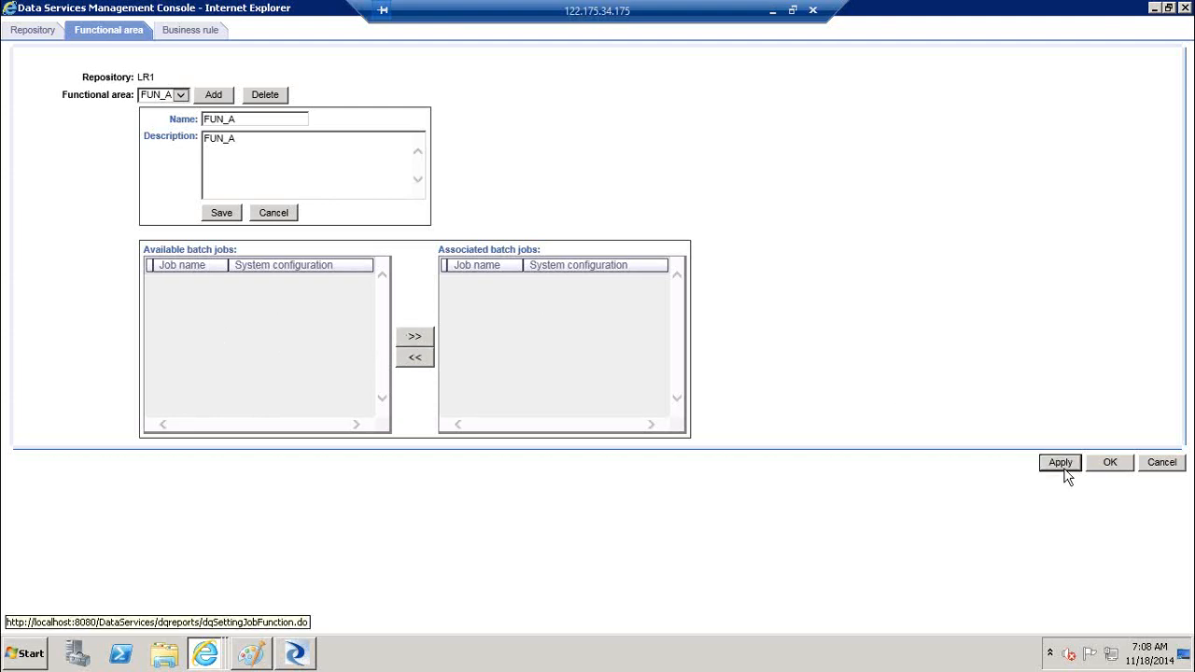
Save business rule BR1 with High priority and close the settings with OK
click(191, 31)
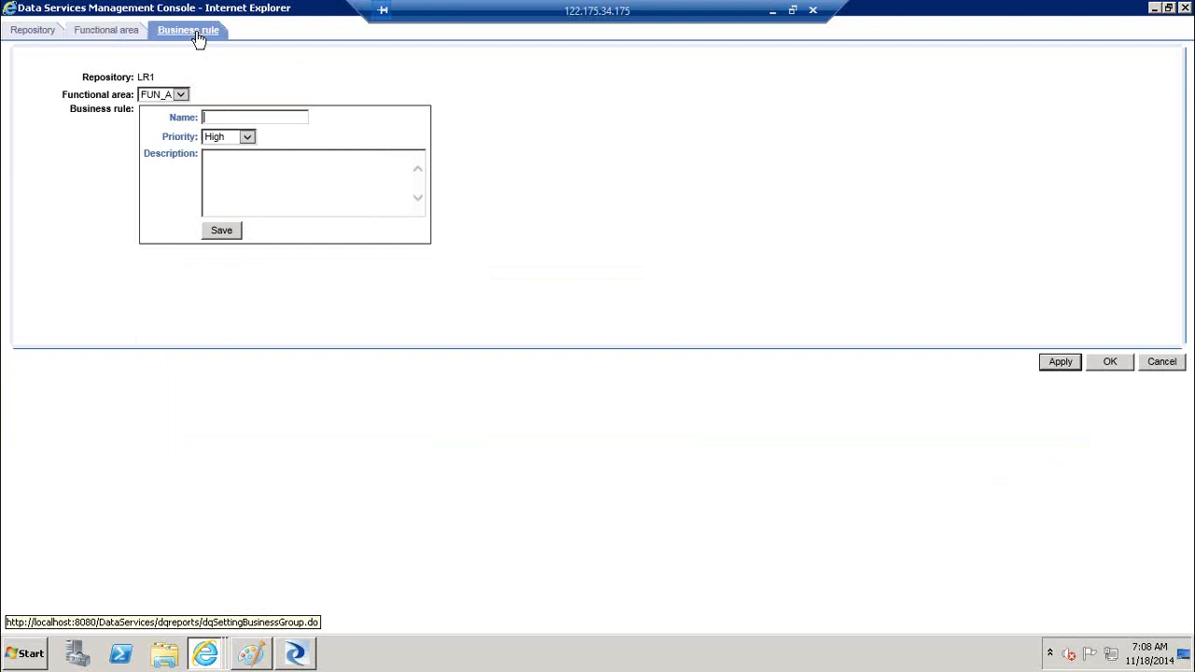
text(BR1)
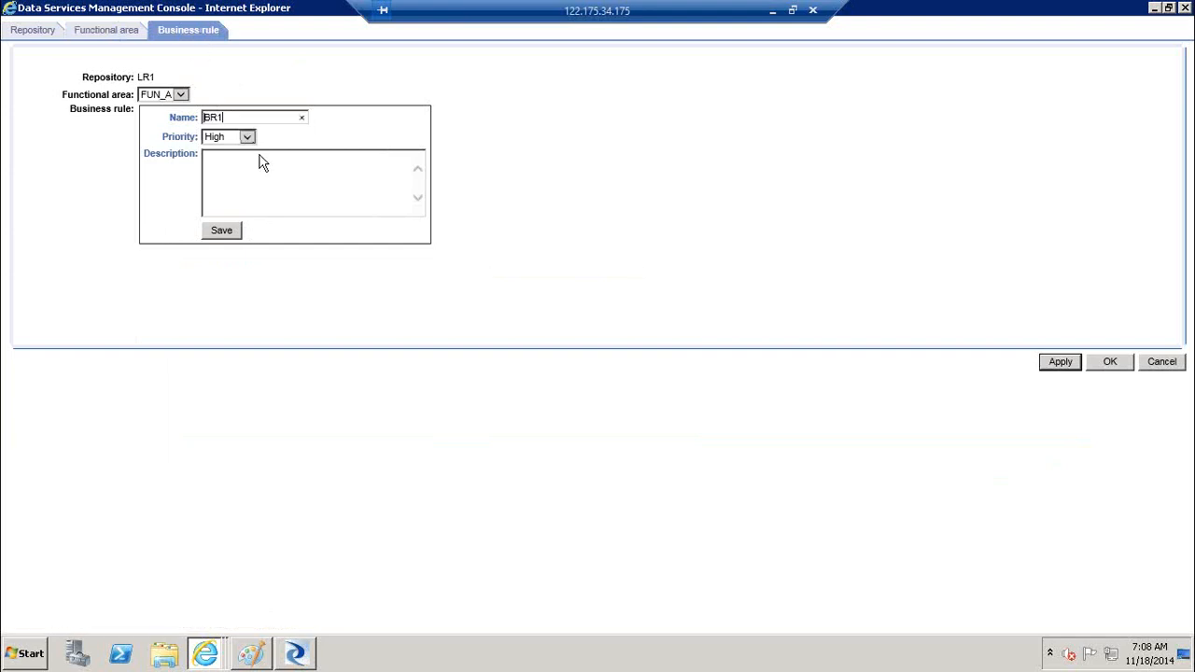
click(247, 137)
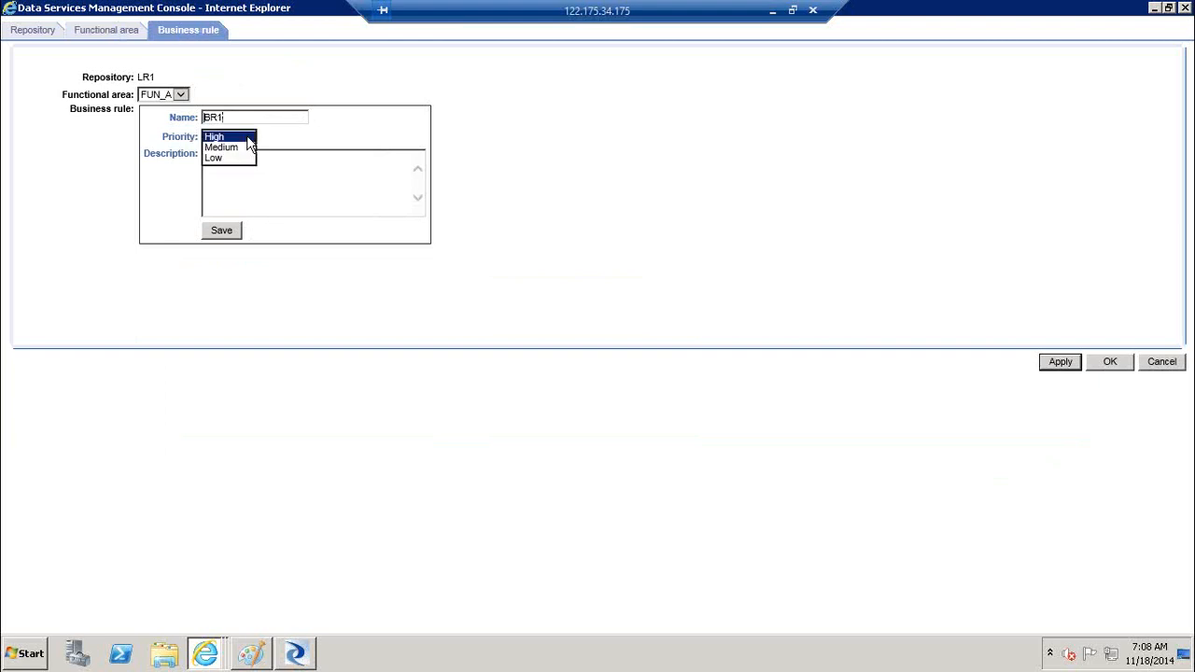
click(249, 137)
click(286, 209)
click(211, 237)
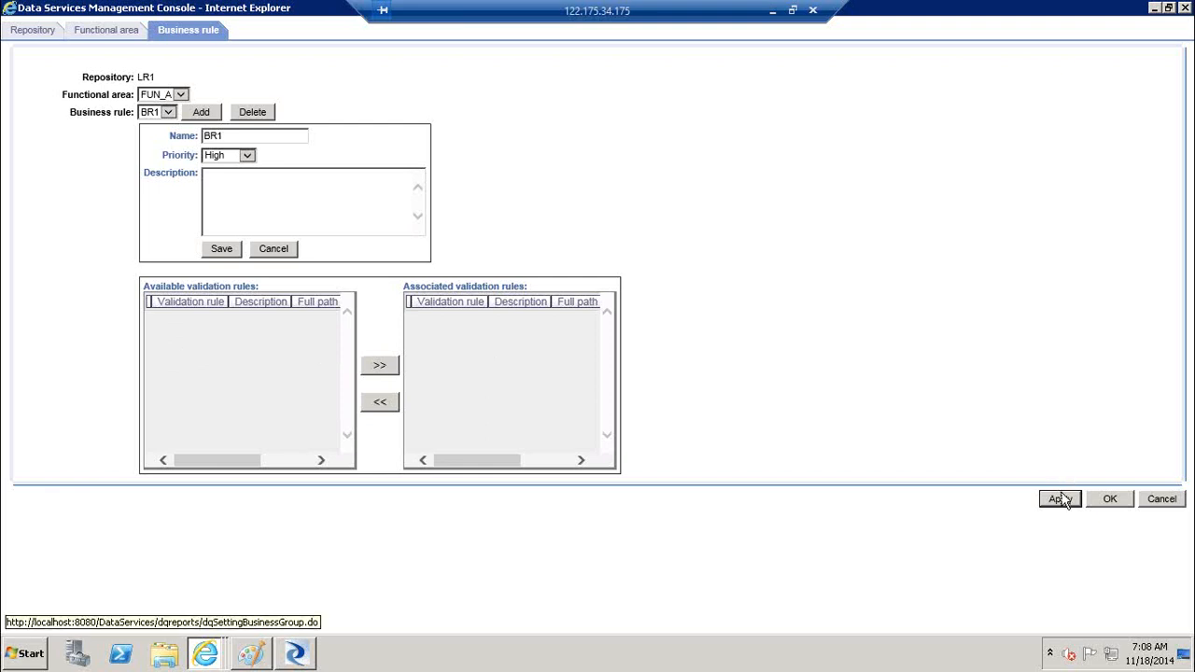
click(1113, 500)
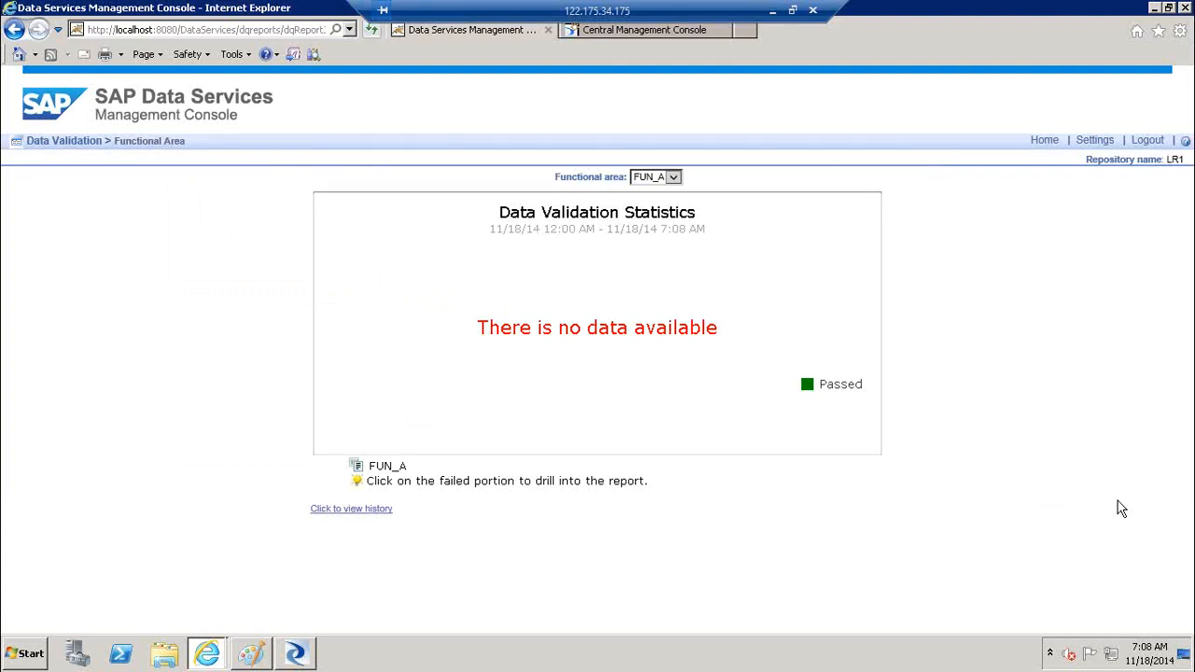
Reopen Data Validation settings and clear the view-data starting time 00:00
click(1110, 165)
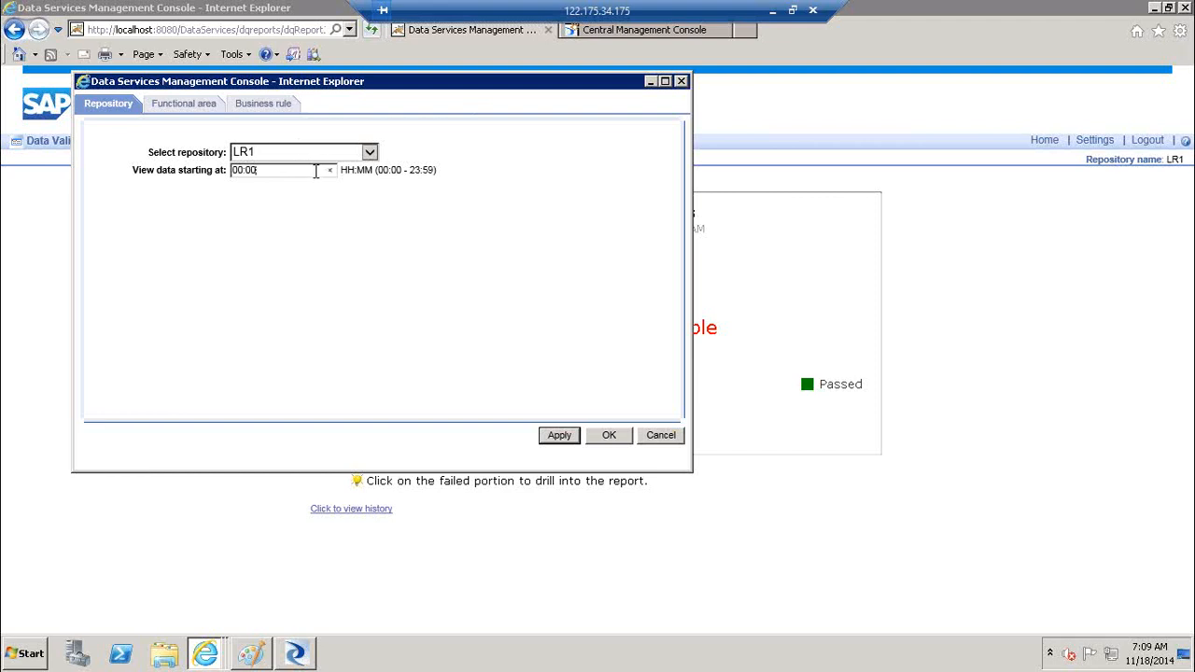
drag(315, 171, 194, 177)
click(331, 173)
Review the FUN_A and BR1 settings, apply them, and confirm with OK
click(183, 105)
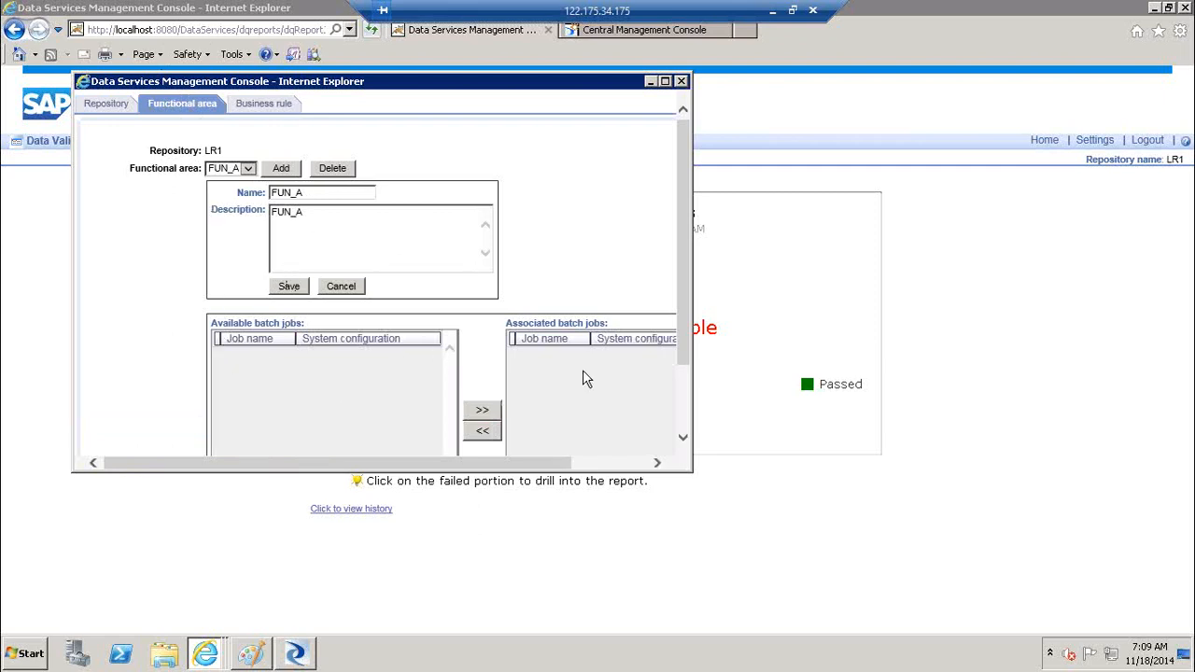
click(260, 104)
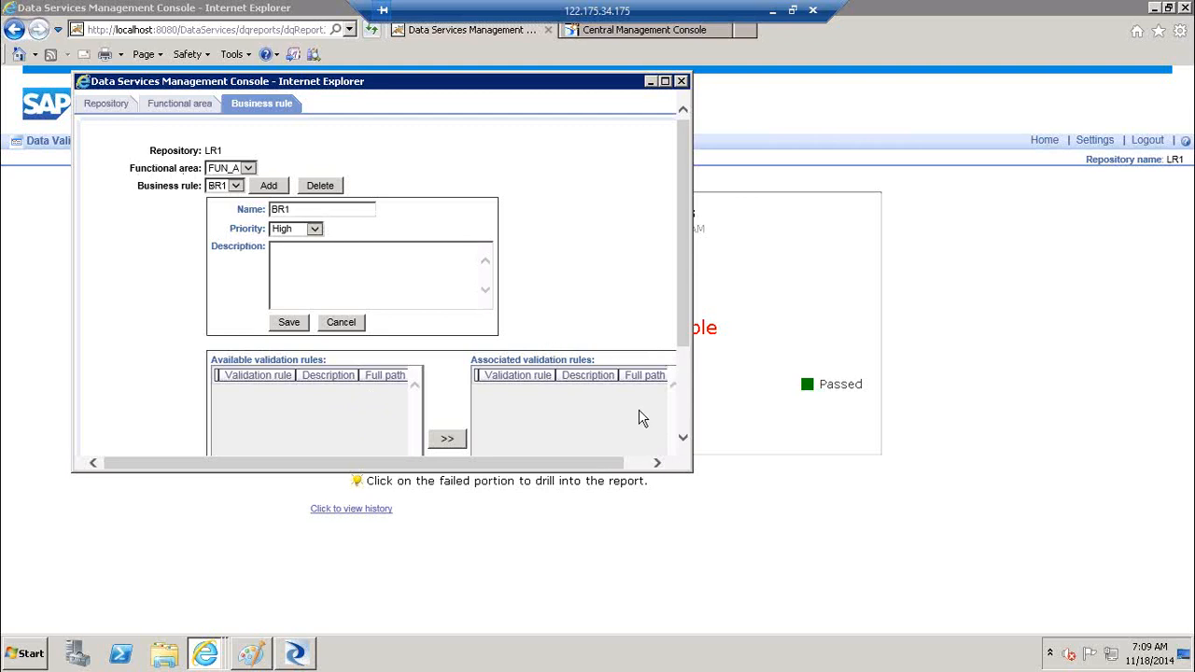
click(684, 431)
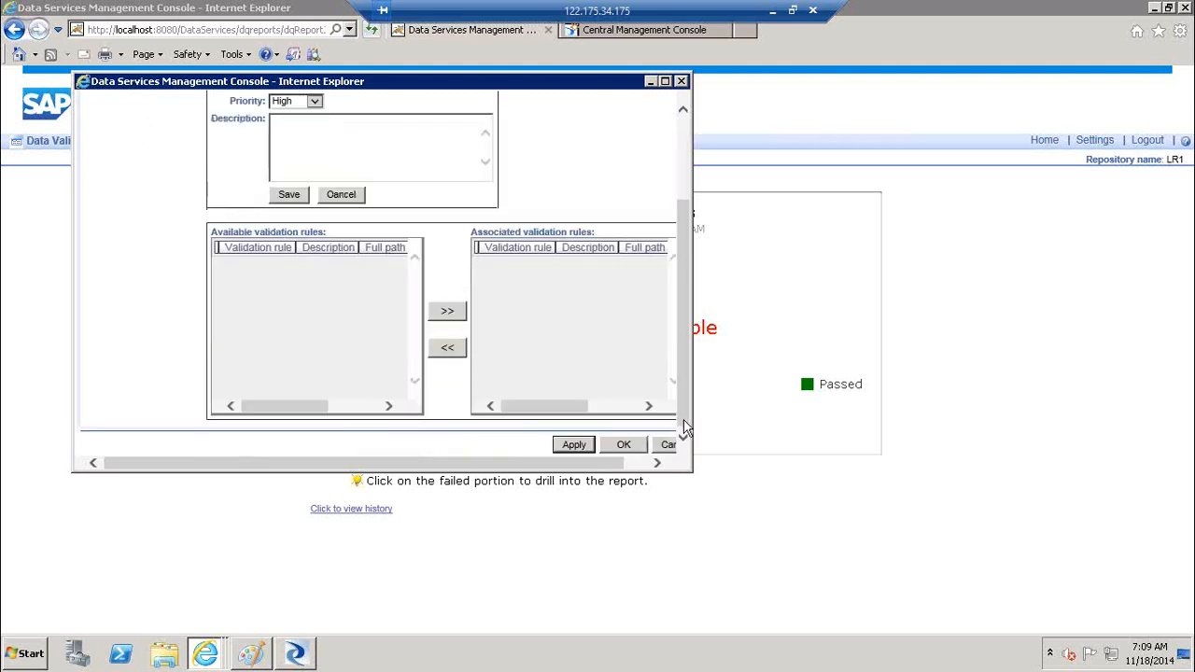
click(573, 445)
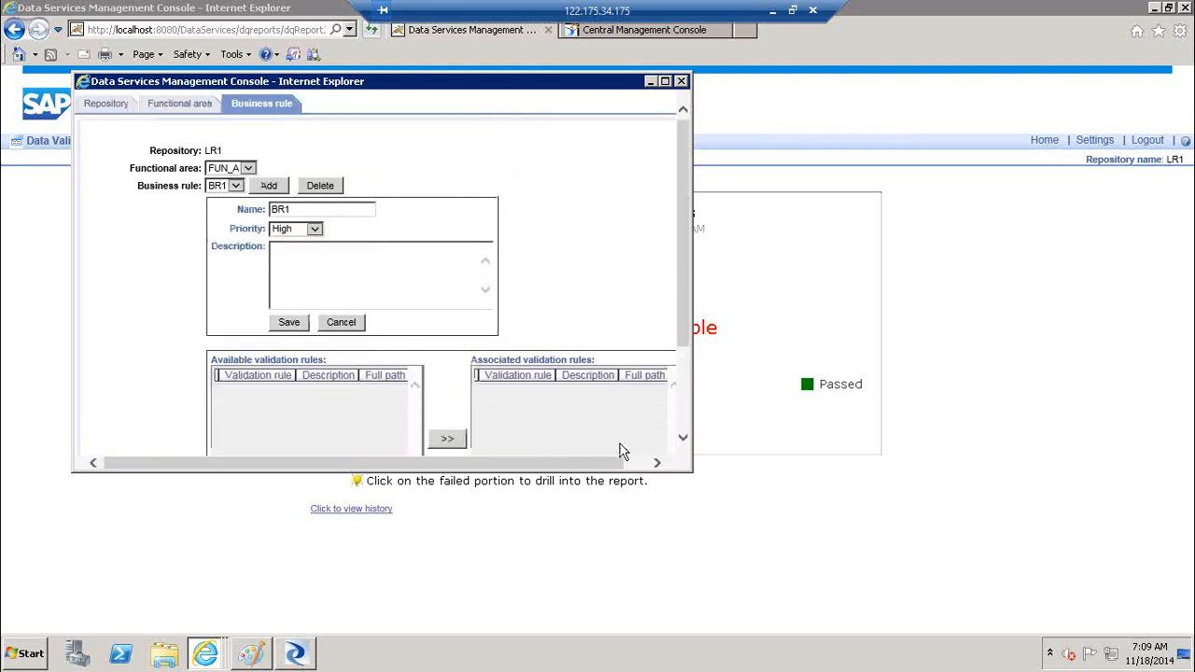
scroll(688, 423, down, 5)
click(638, 450)
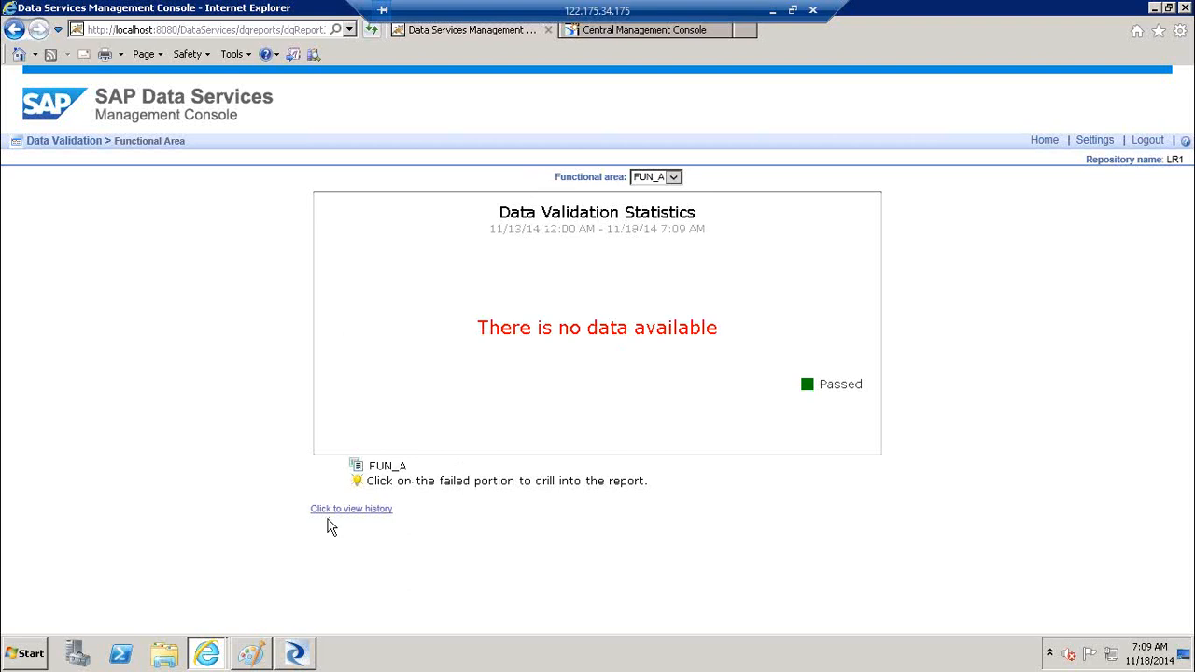
Check the empty FUN_A validation history chart, then return to the console Home page
click(363, 510)
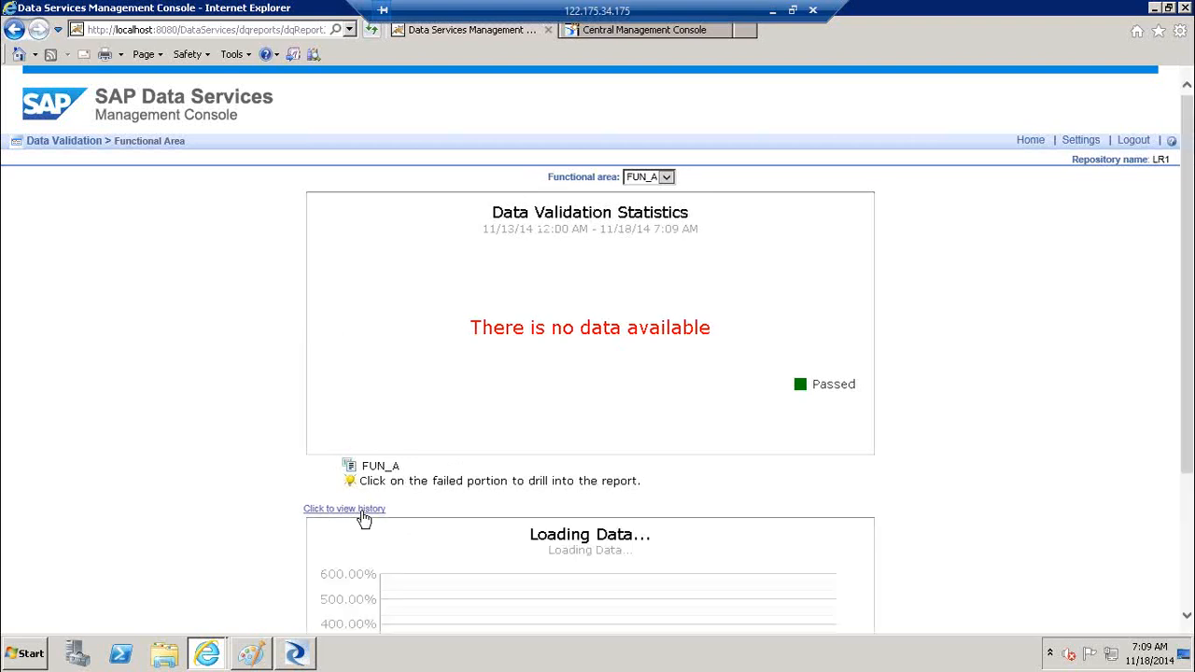
mouse_move(1192, 322)
mouse_down()
mouse_move(1192, 456)
mouse_move(1192, 322)
mouse_up()
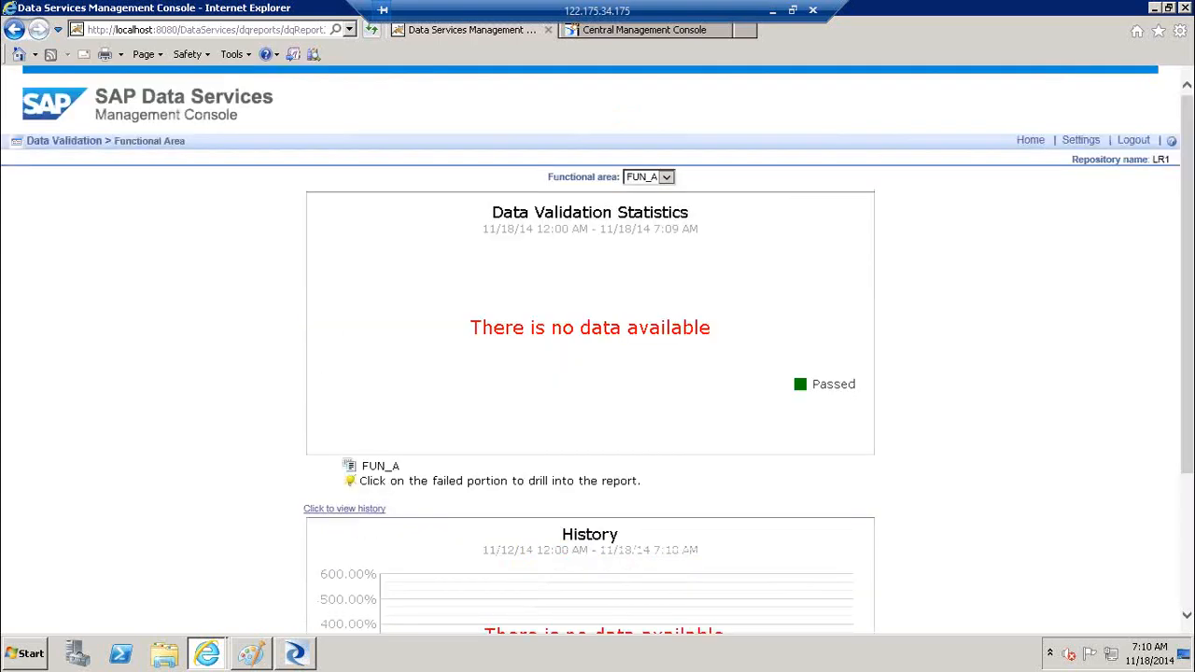
click(1031, 141)
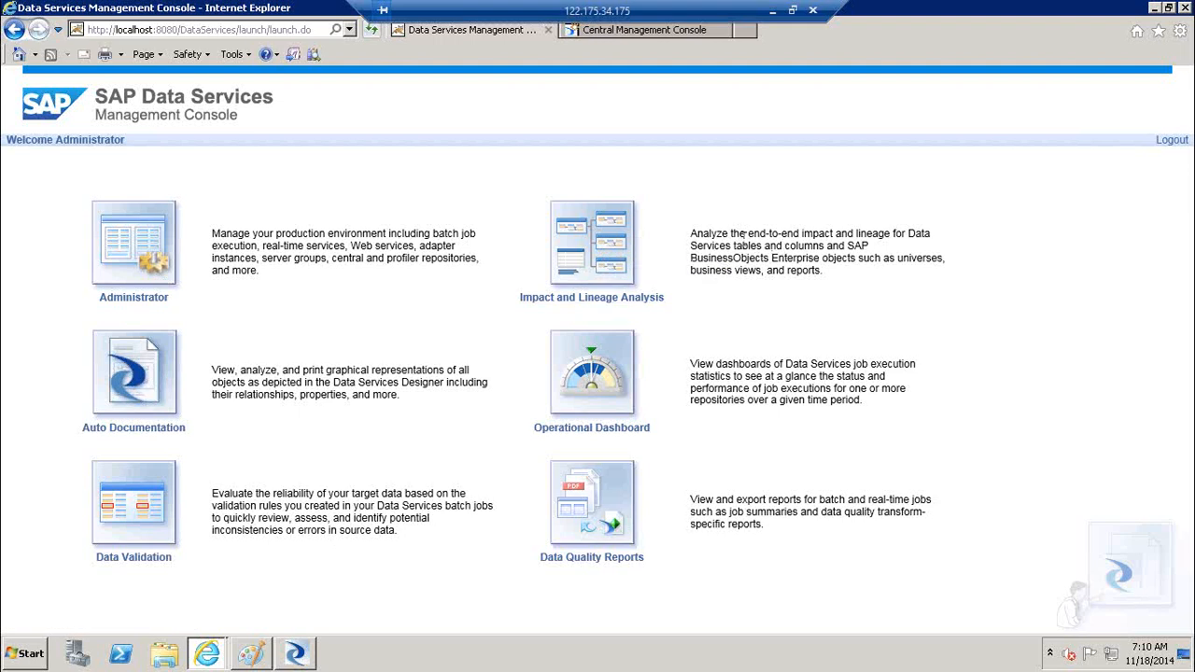
Read the Impact and Lineage description, then open the module to list LR1's datastores DS_SAP_SRC, DS_Source and DS_Target
drag(731, 235, 835, 235)
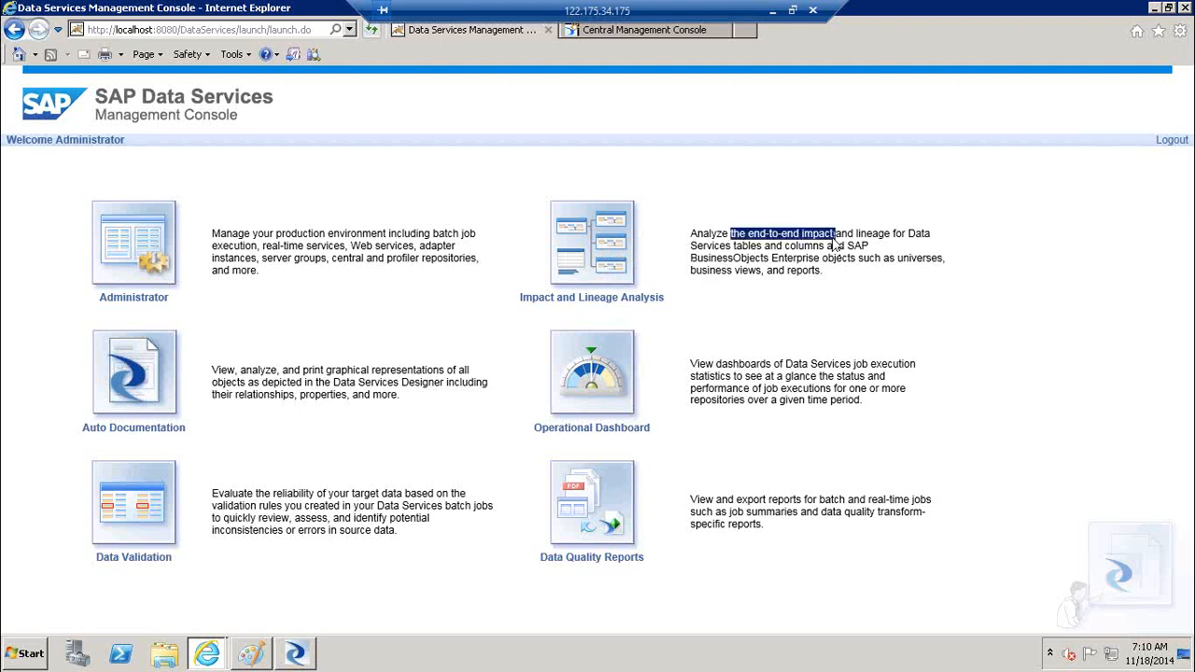
drag(734, 246, 950, 275)
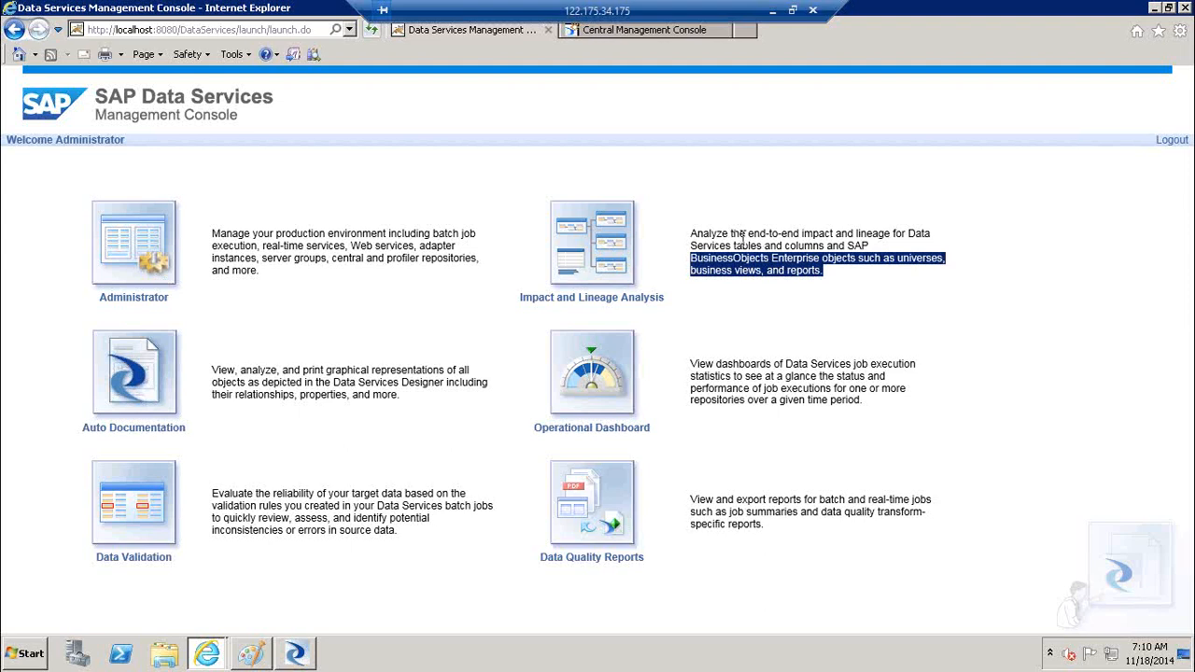
click(616, 271)
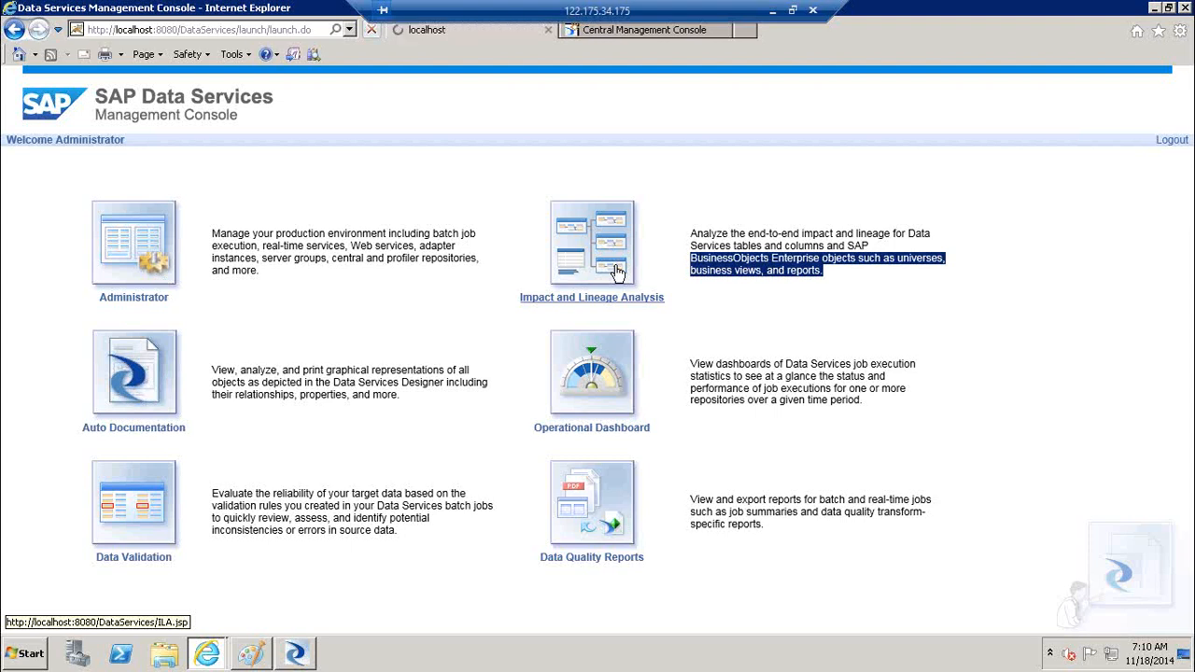
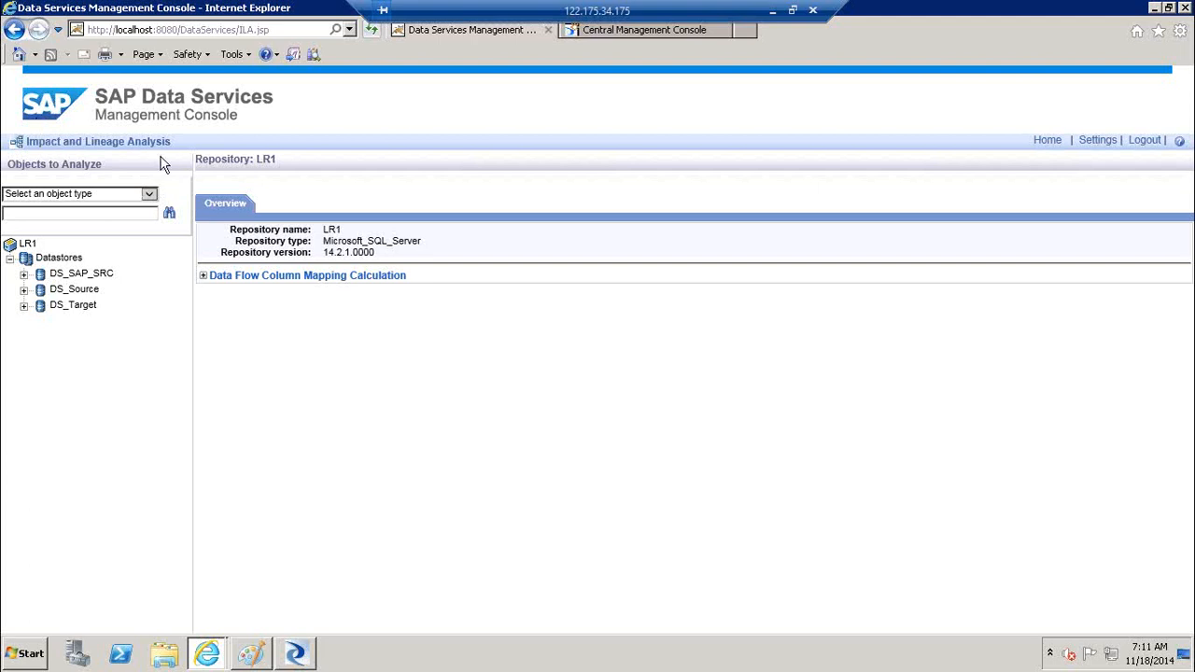
Set the object type to 'Table and column' and expand the DS_Target and DS_Source datastores
click(151, 195)
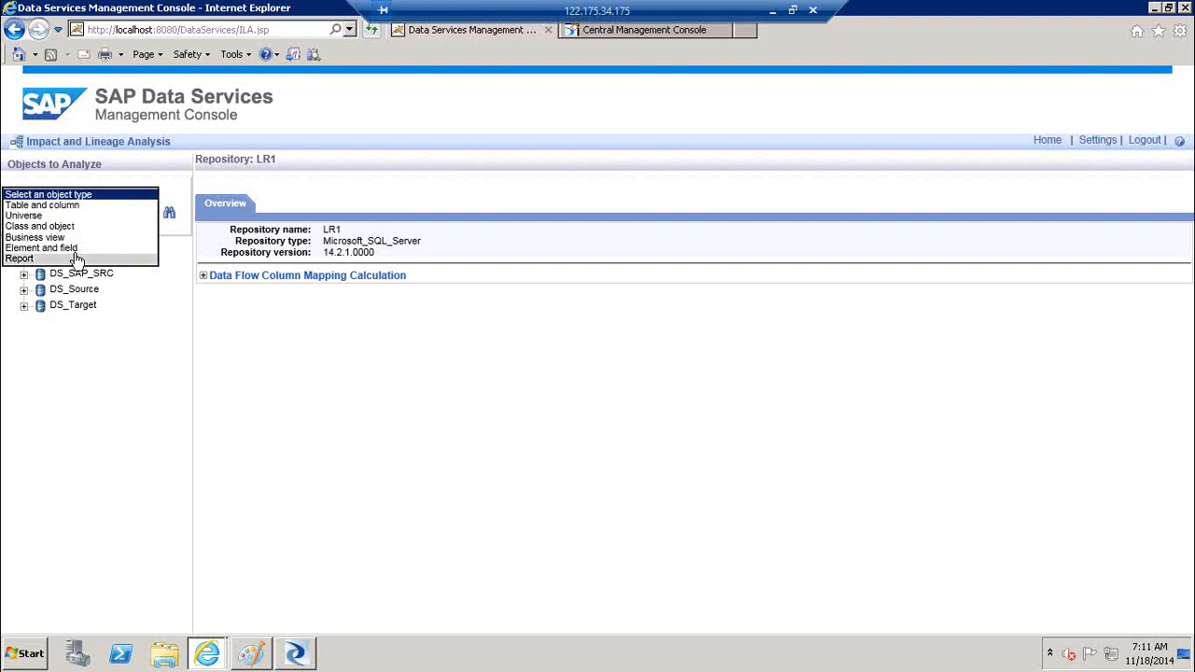
click(62, 206)
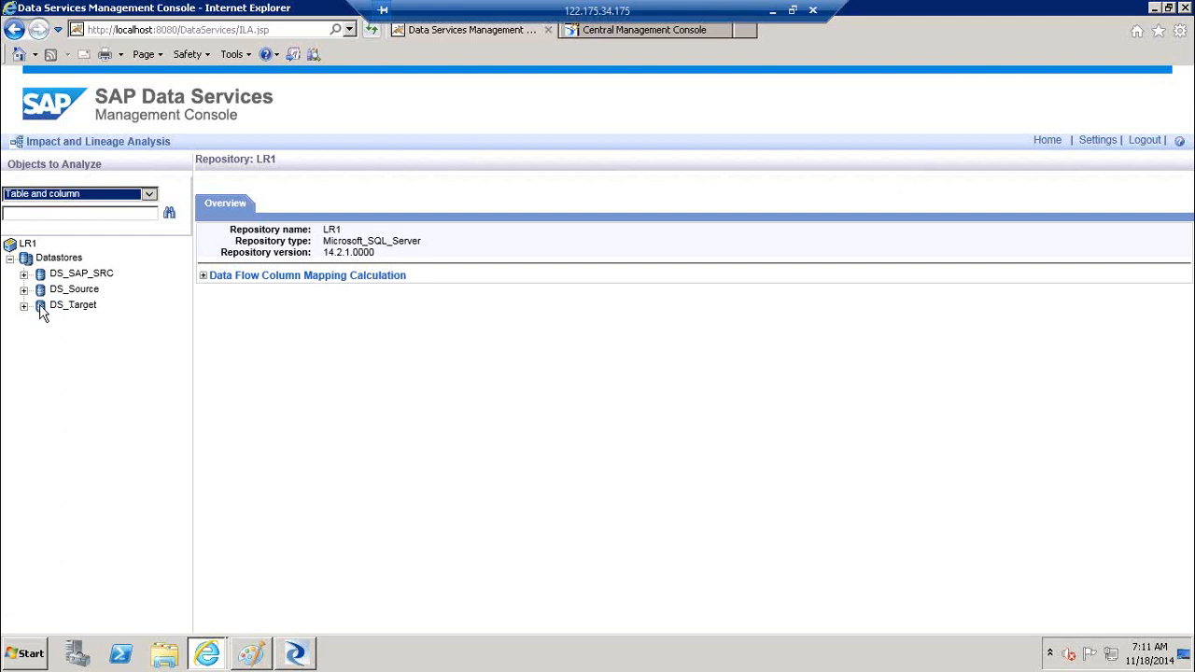
click(26, 306)
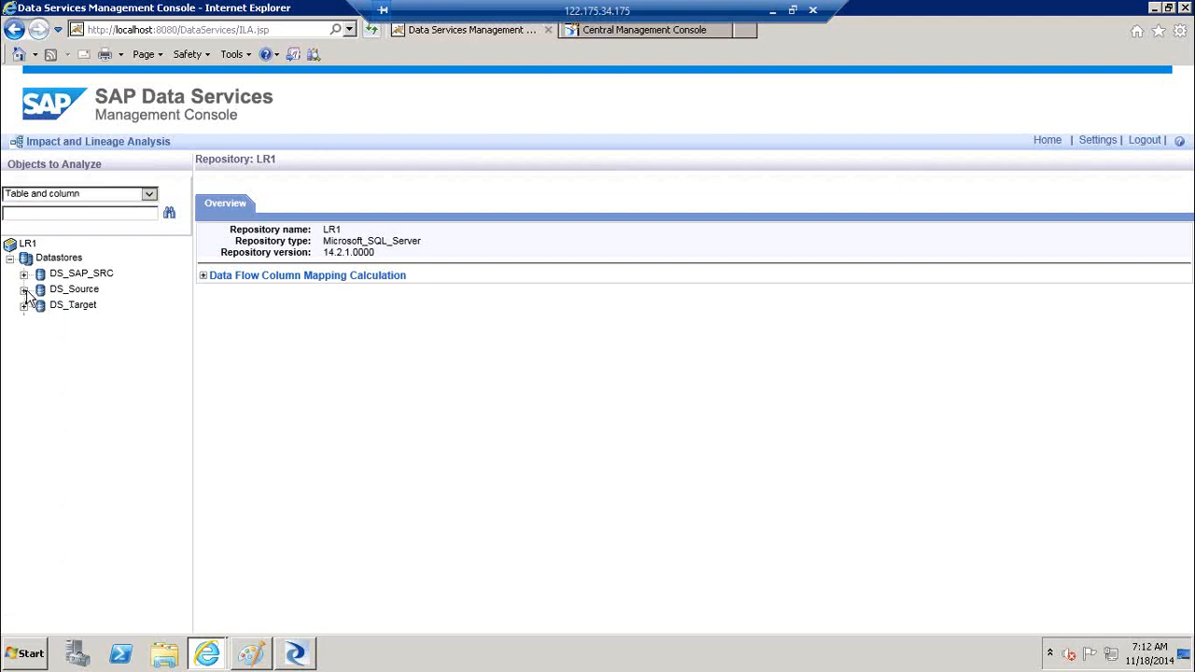
click(25, 290)
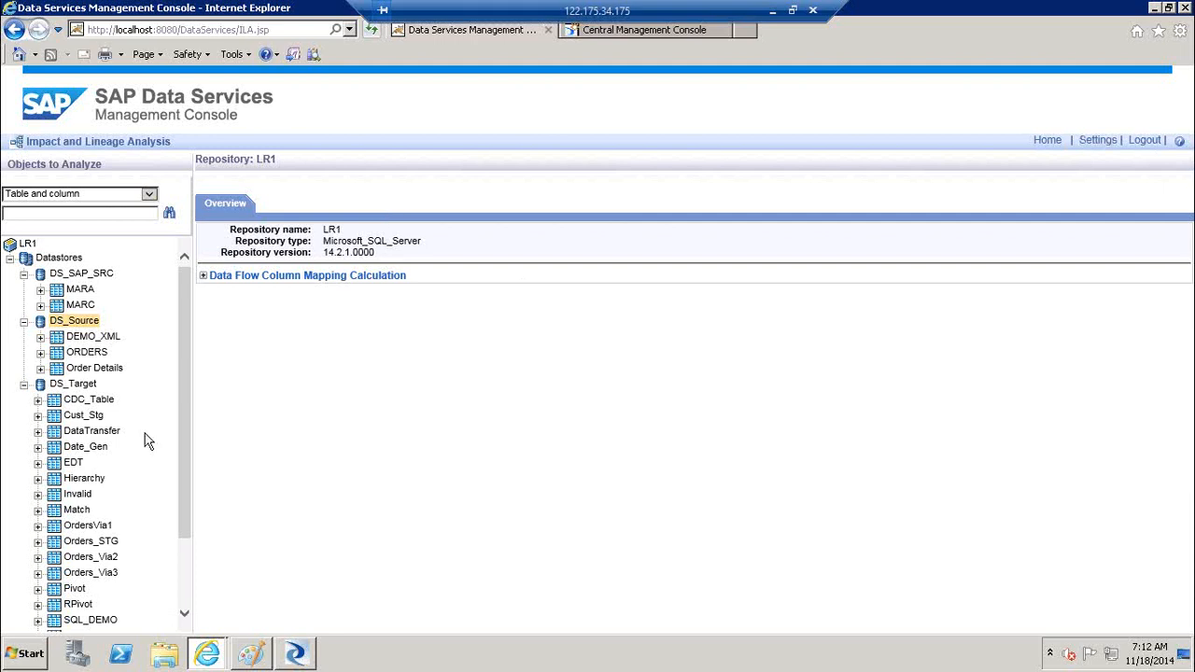
Open the DS_Source ORDERS table and select its name in the Overview
click(97, 356)
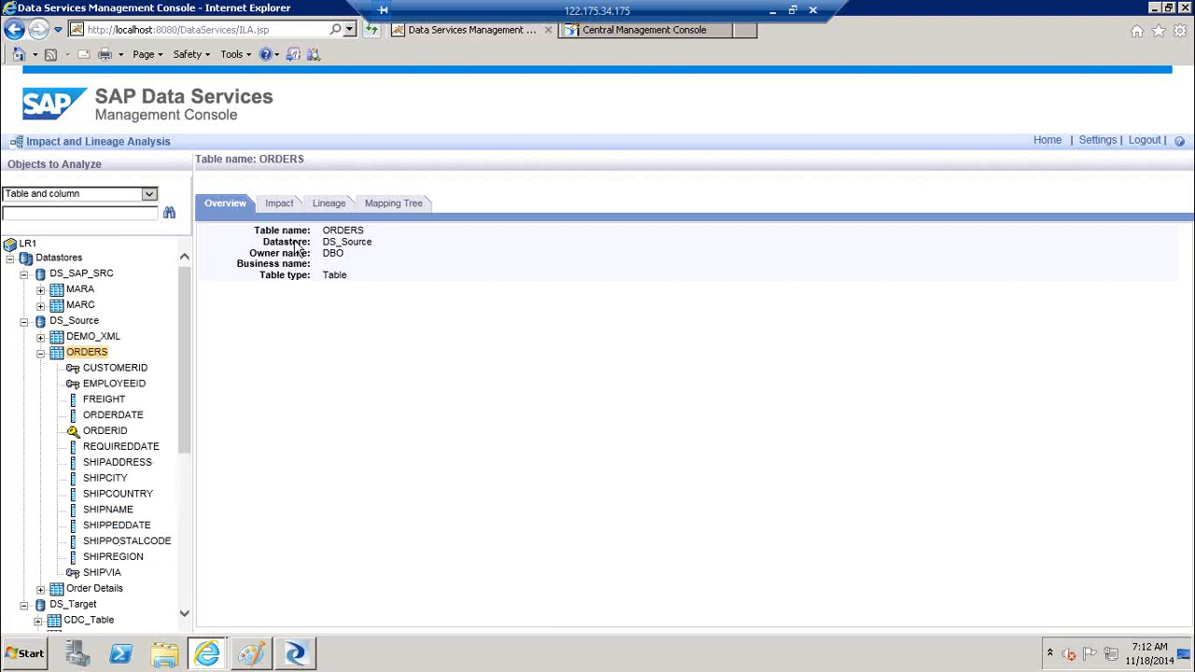
drag(366, 232, 322, 236)
click(365, 249)
Review the ORDERS impact and lineage diagrams, then collapse ORDERS in the tree
click(281, 206)
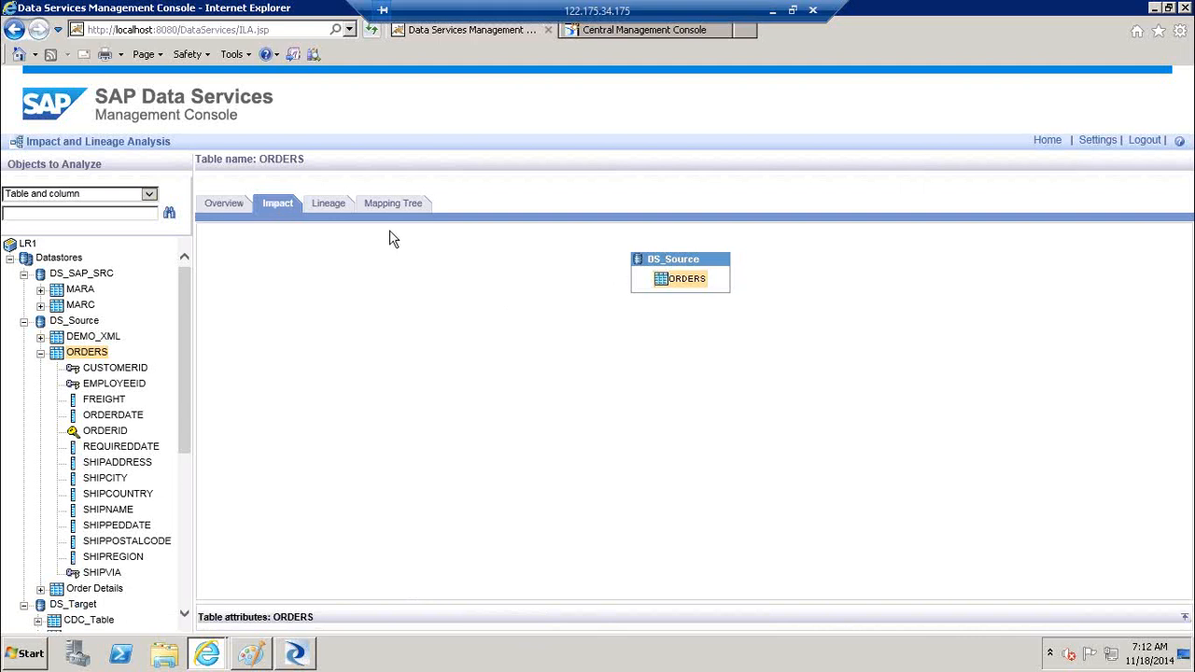
click(327, 207)
mouse_move(672, 283)
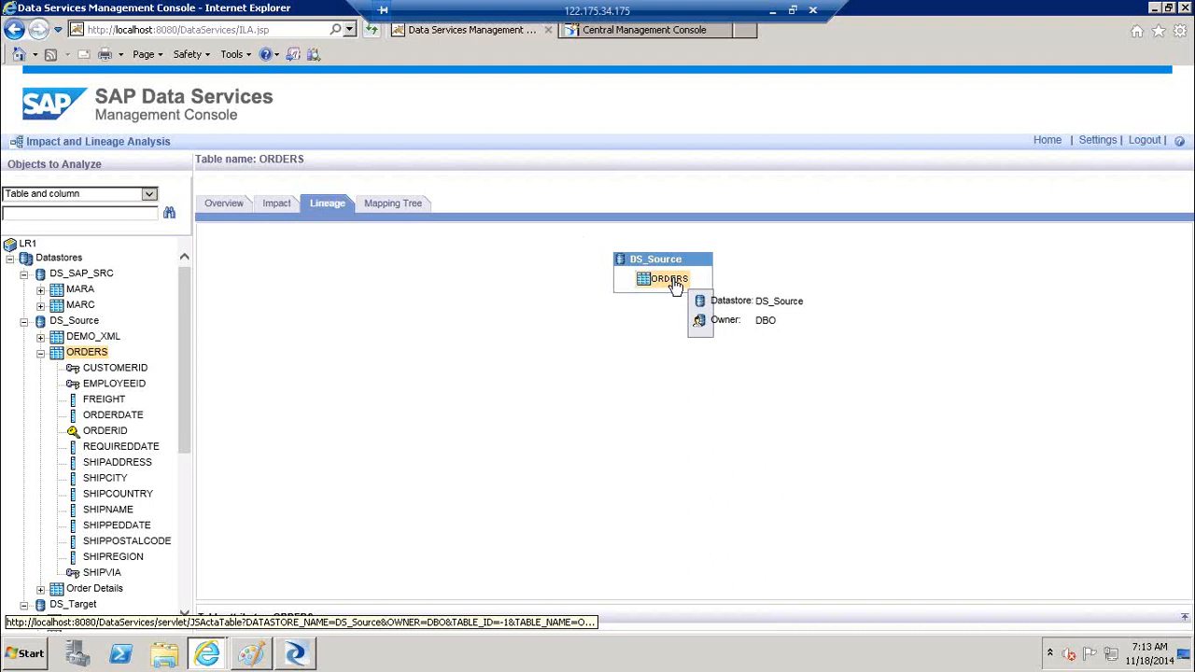
click(41, 353)
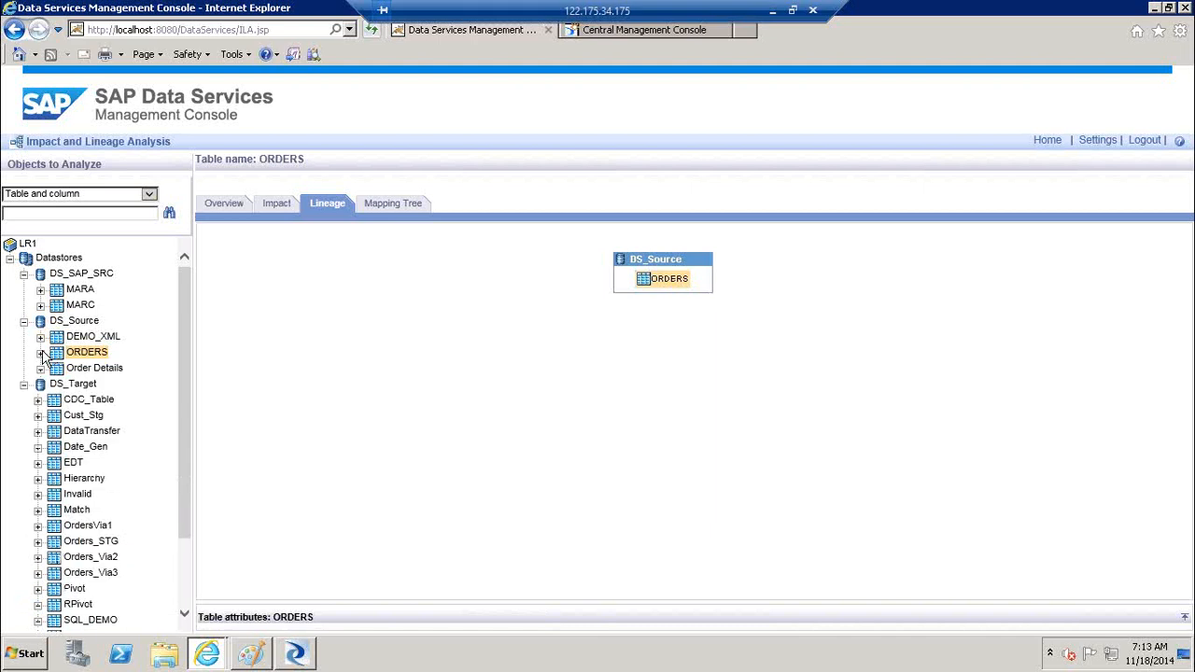
Collapse DS_Source and view the Overview of STG_MARA under DS_Target
click(24, 323)
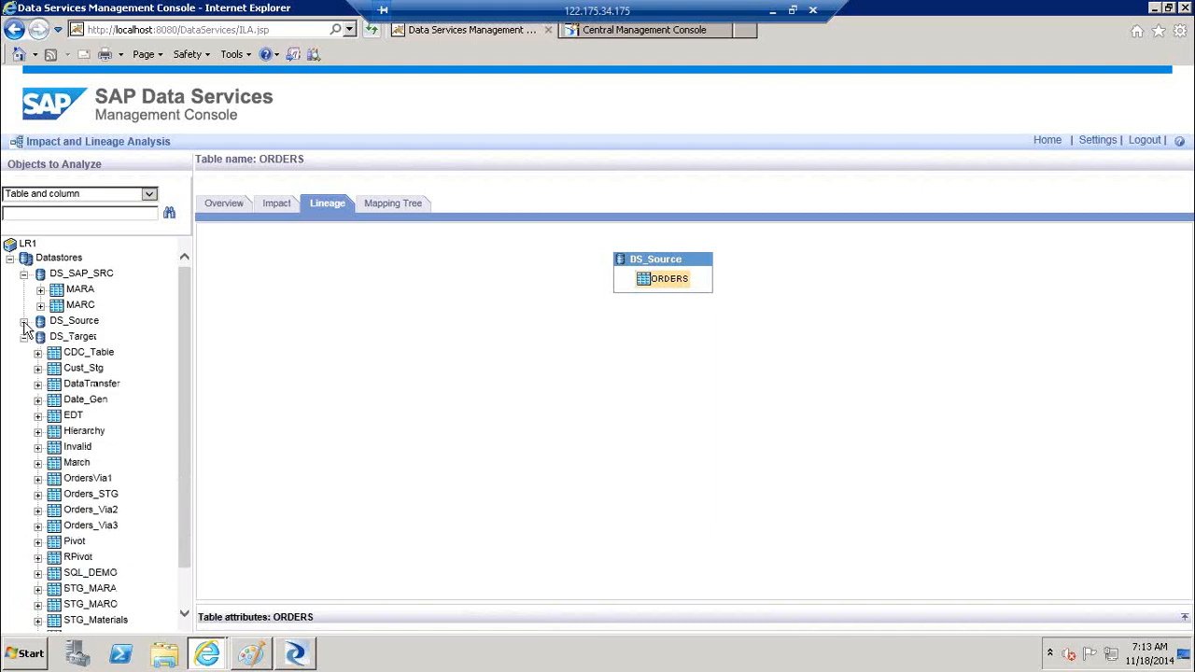
click(91, 590)
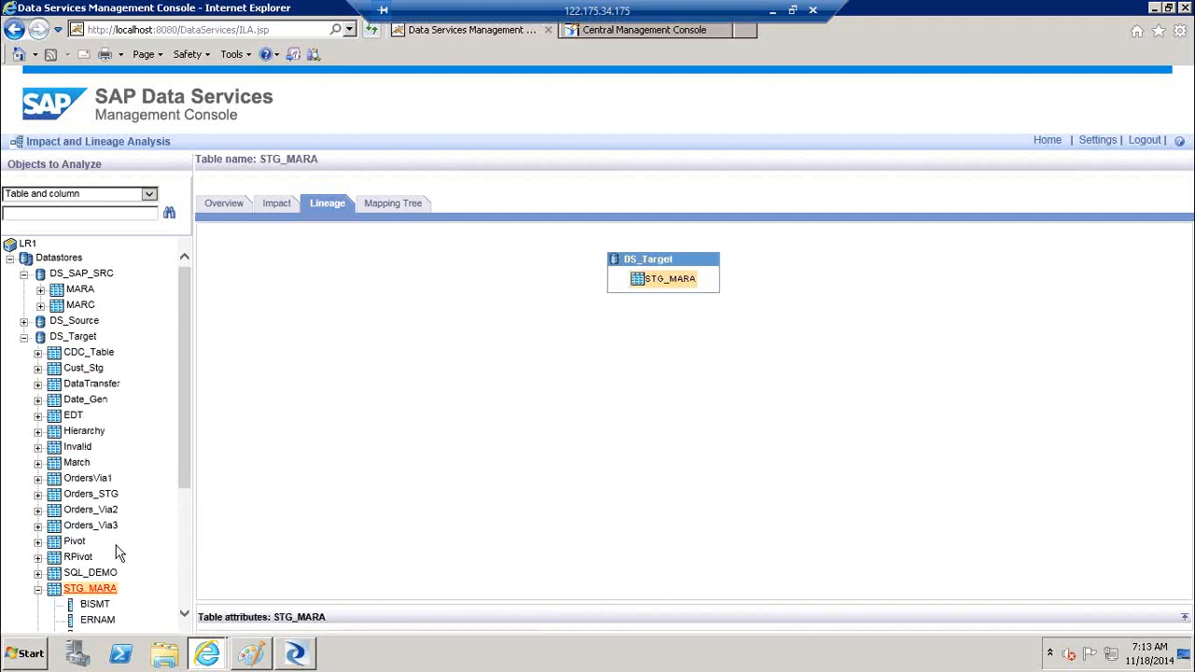
click(224, 203)
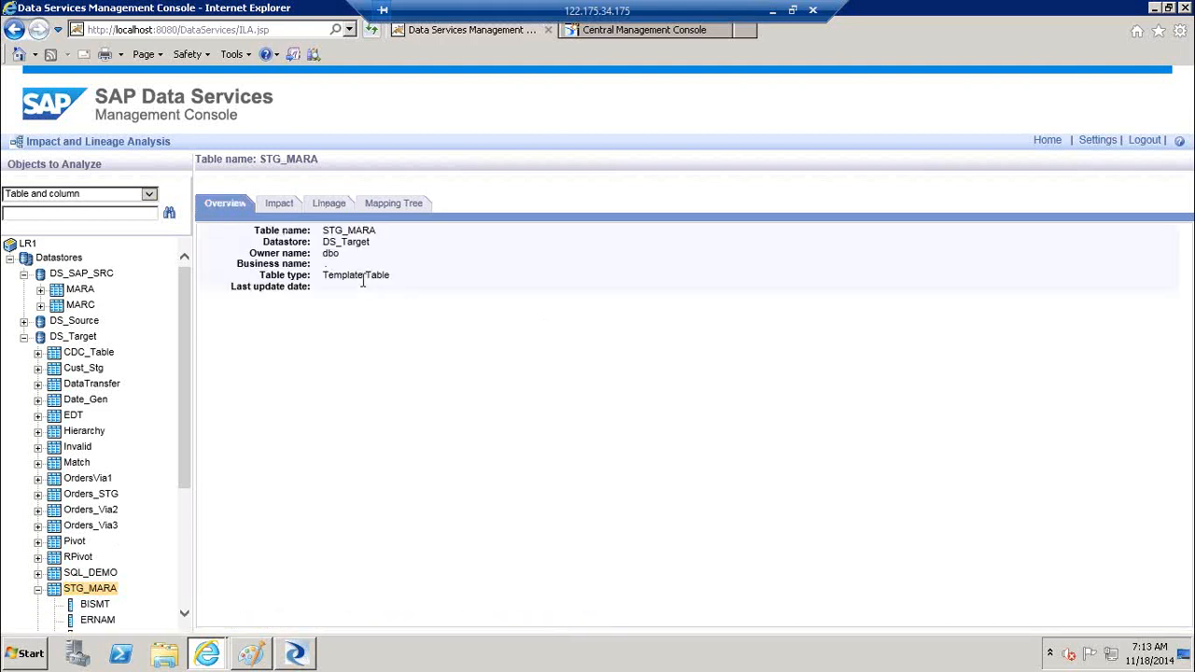
Show the STG_MARA impact diagram and expand its table attributes
click(275, 207)
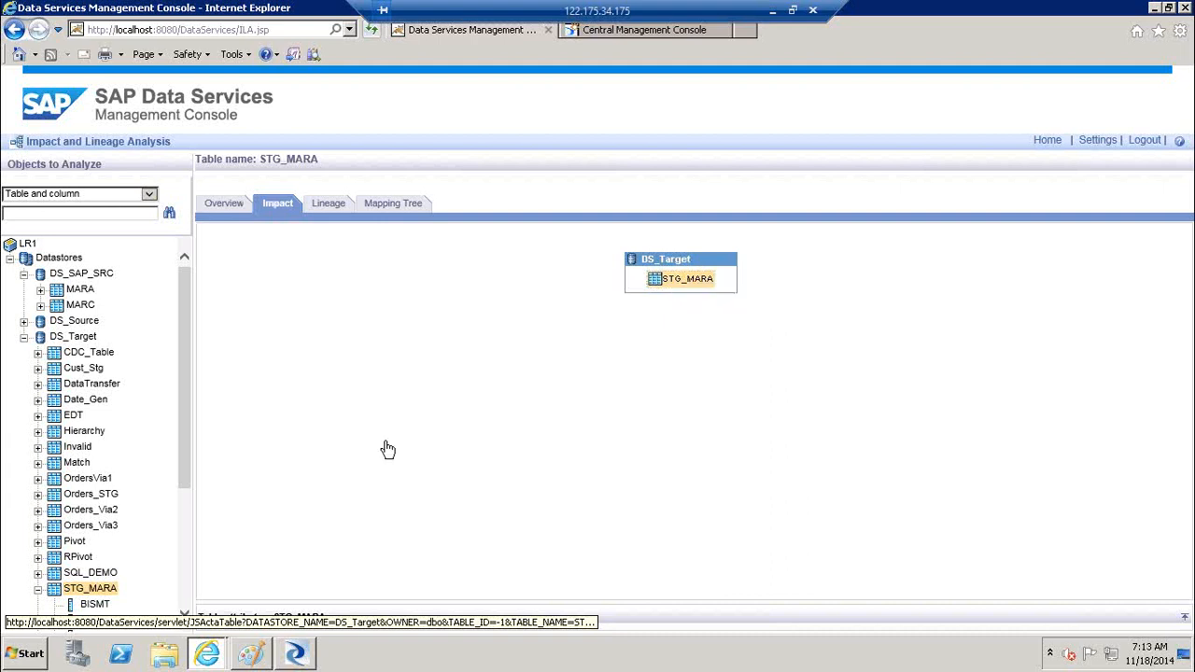
click(681, 288)
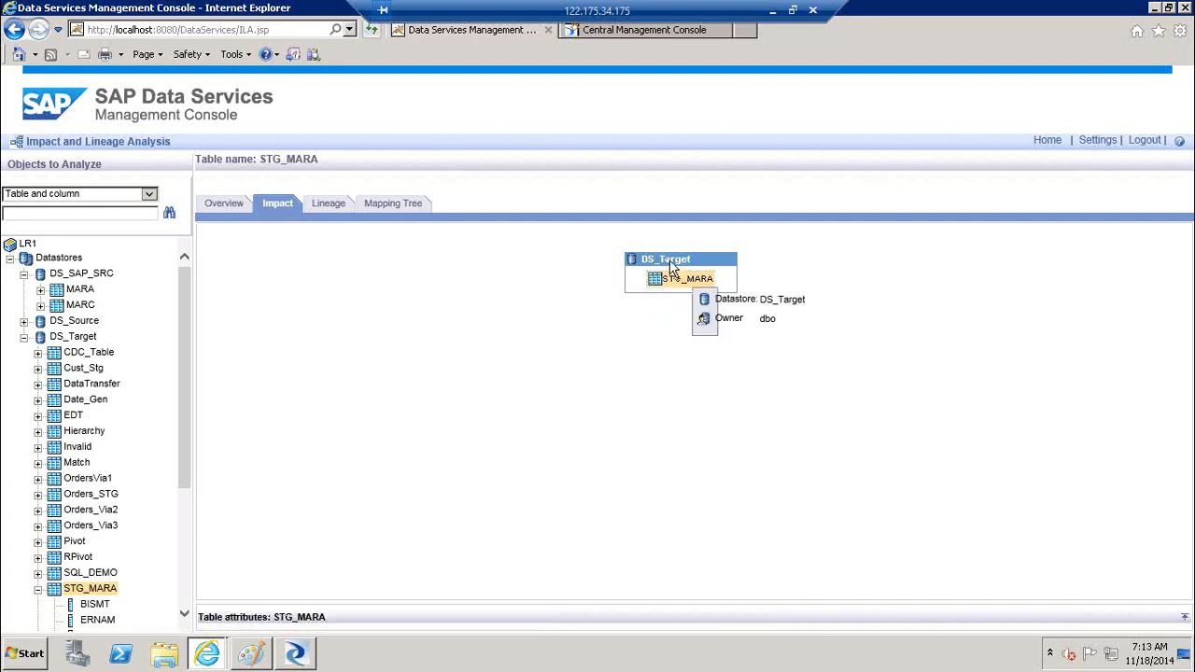
right_click(672, 266)
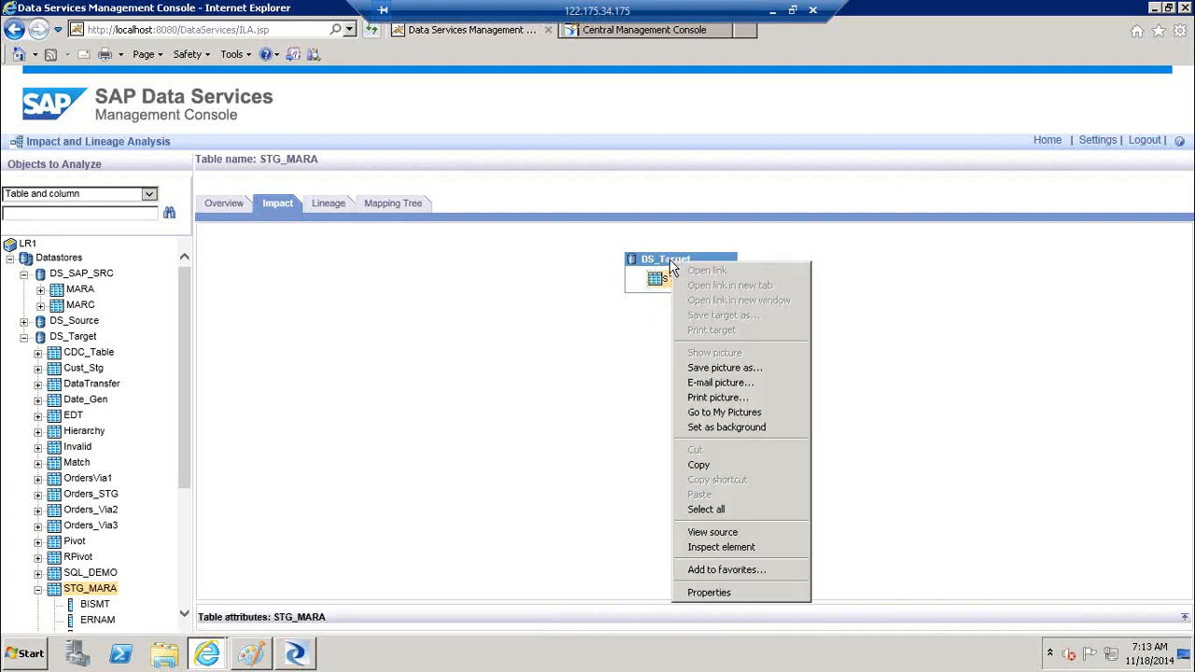
click(651, 285)
mouse_move(681, 285)
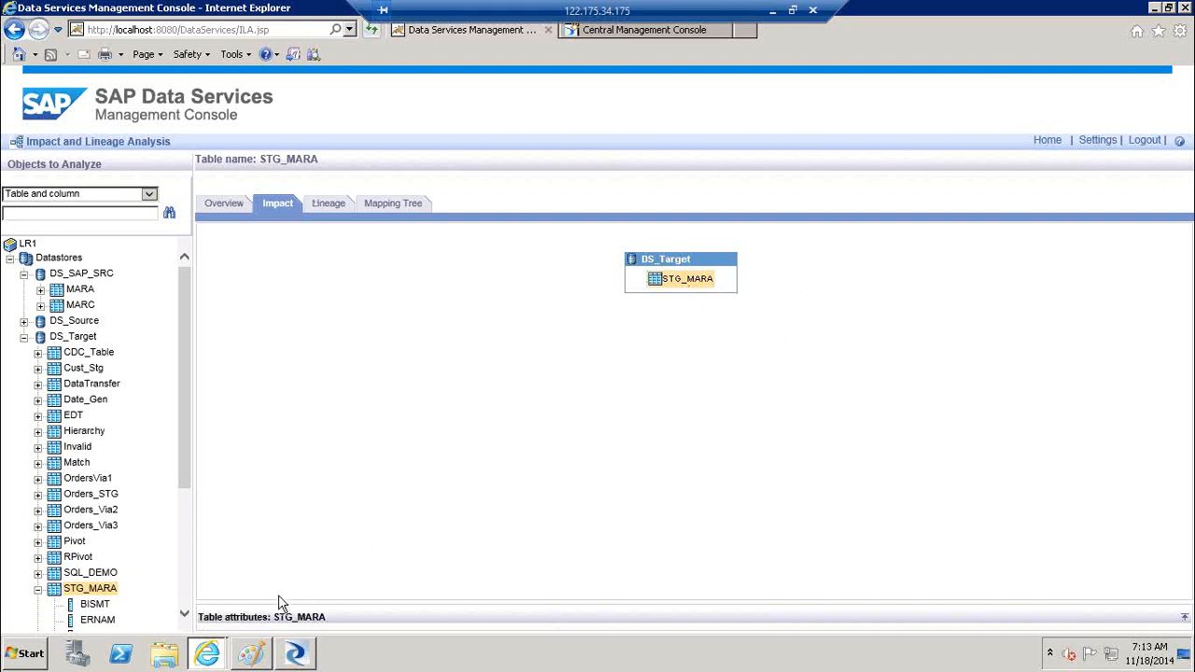
click(1185, 620)
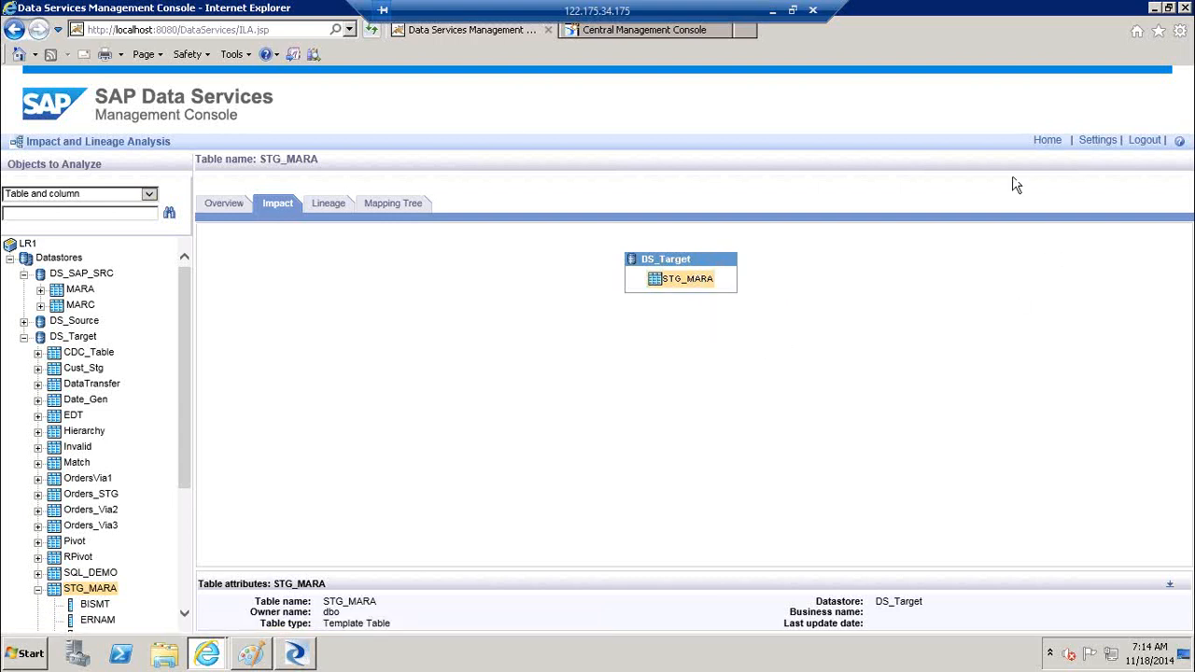
Open MARA under DS_SAP_SRC and review its lineage
click(77, 291)
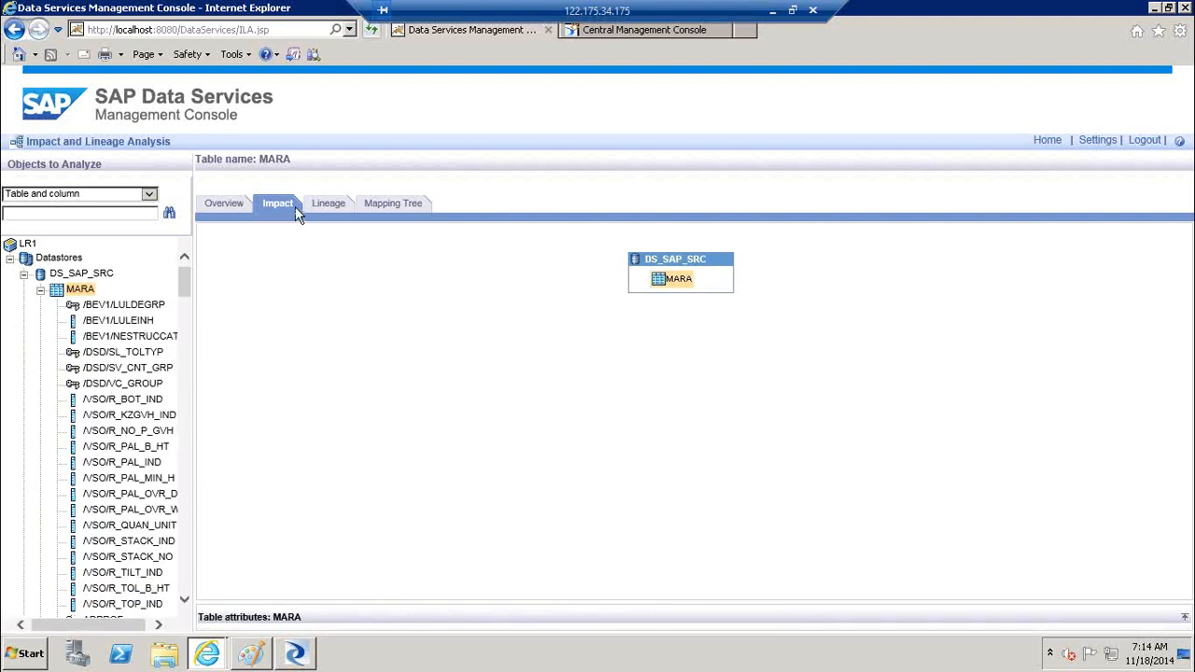
click(40, 290)
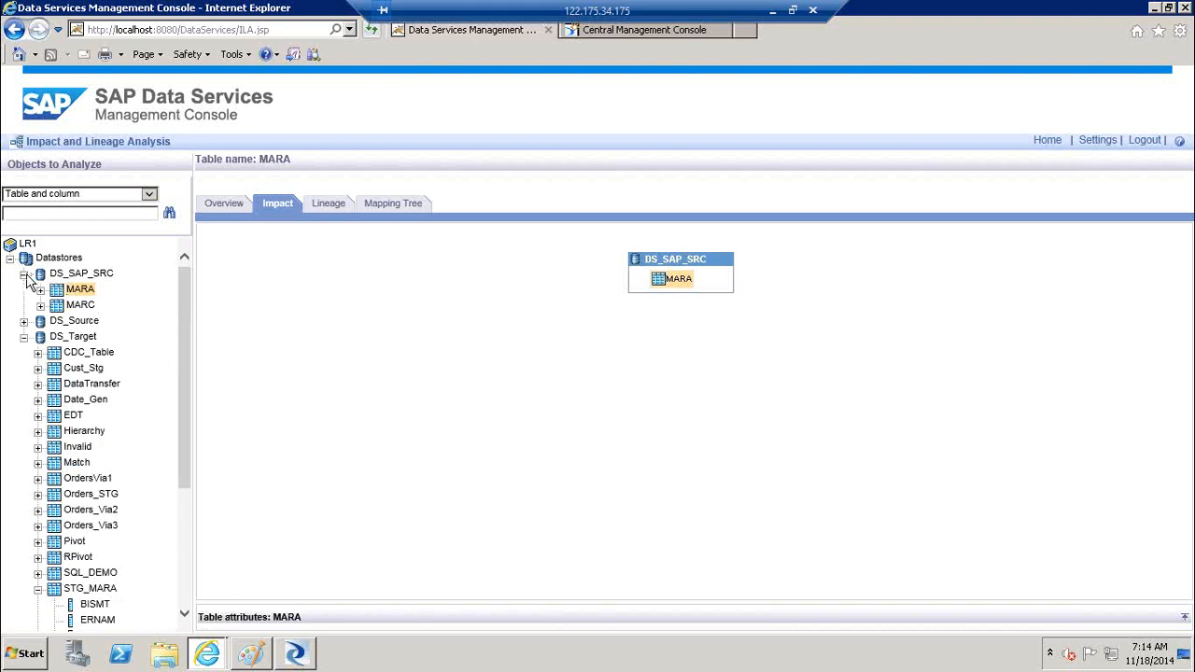
click(327, 204)
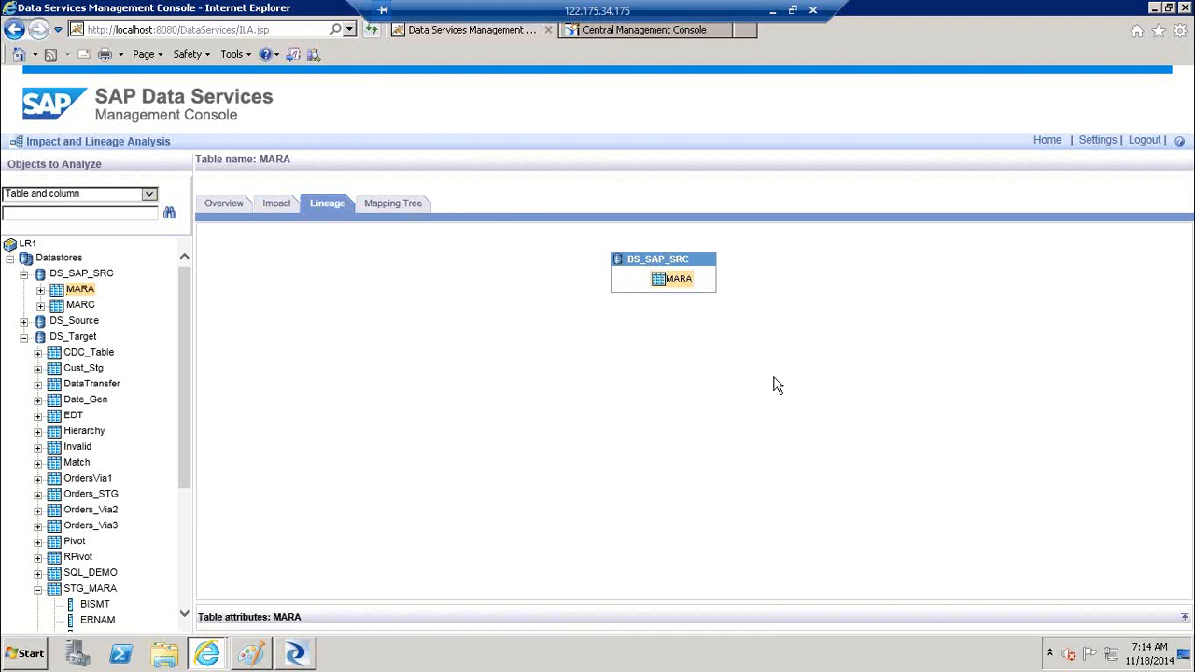
click(38, 590)
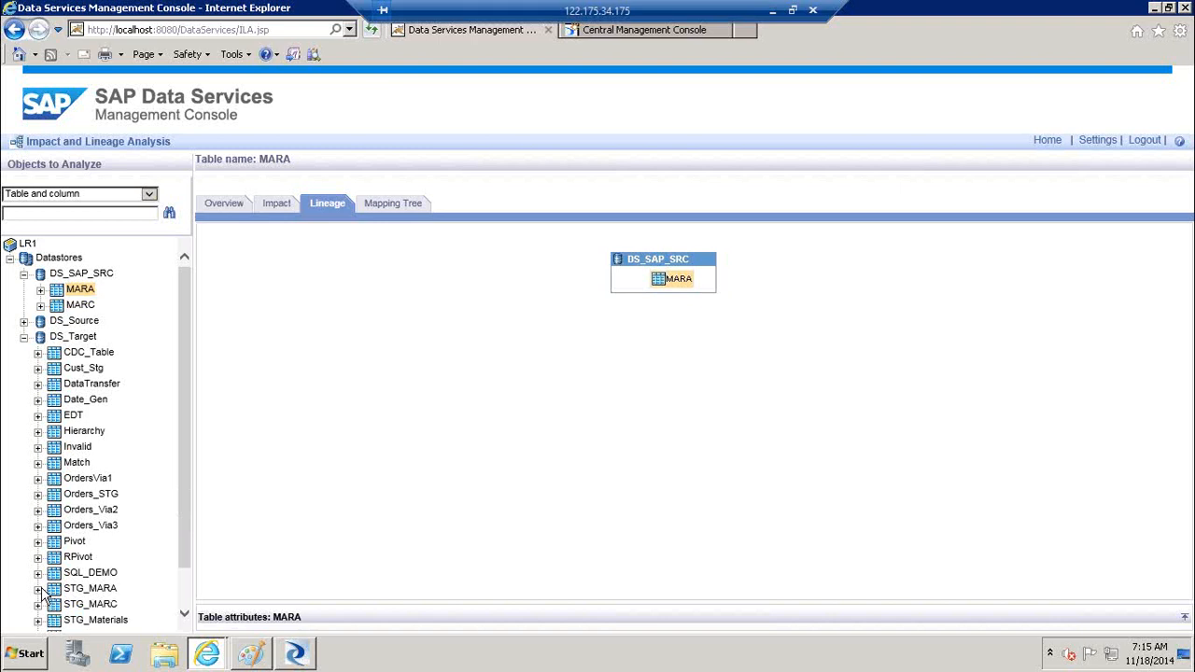
Check MARA's mapping tree showing 'Table is not used as target', then reopen STG_MARA
click(396, 205)
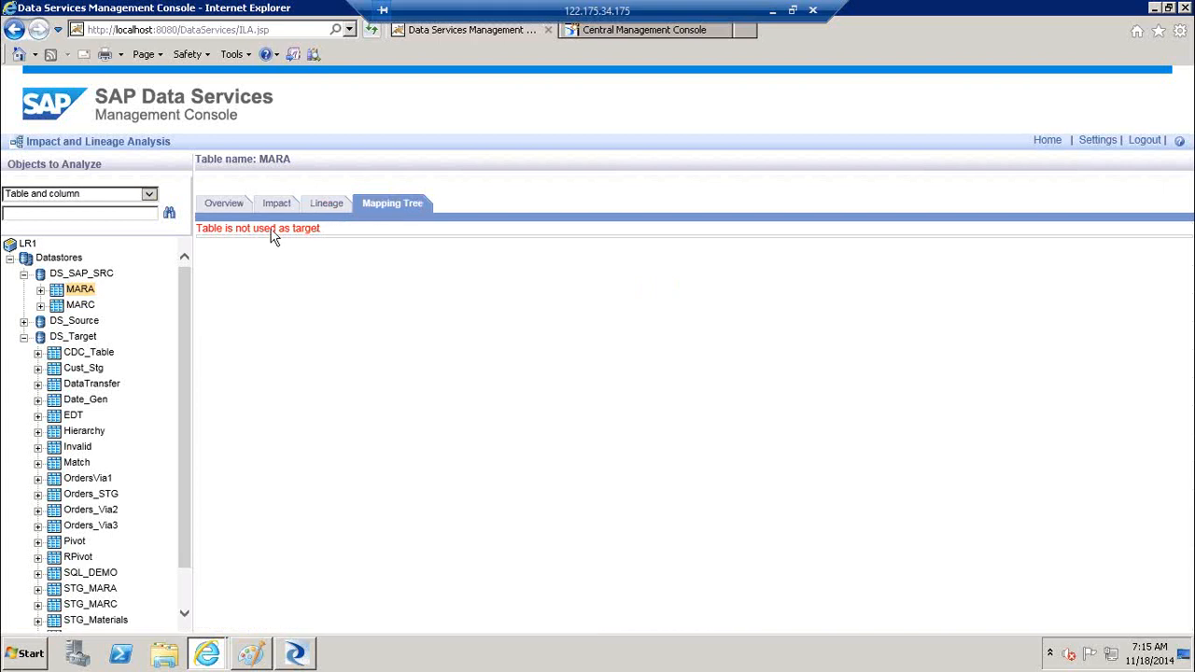
drag(274, 237, 213, 242)
click(94, 590)
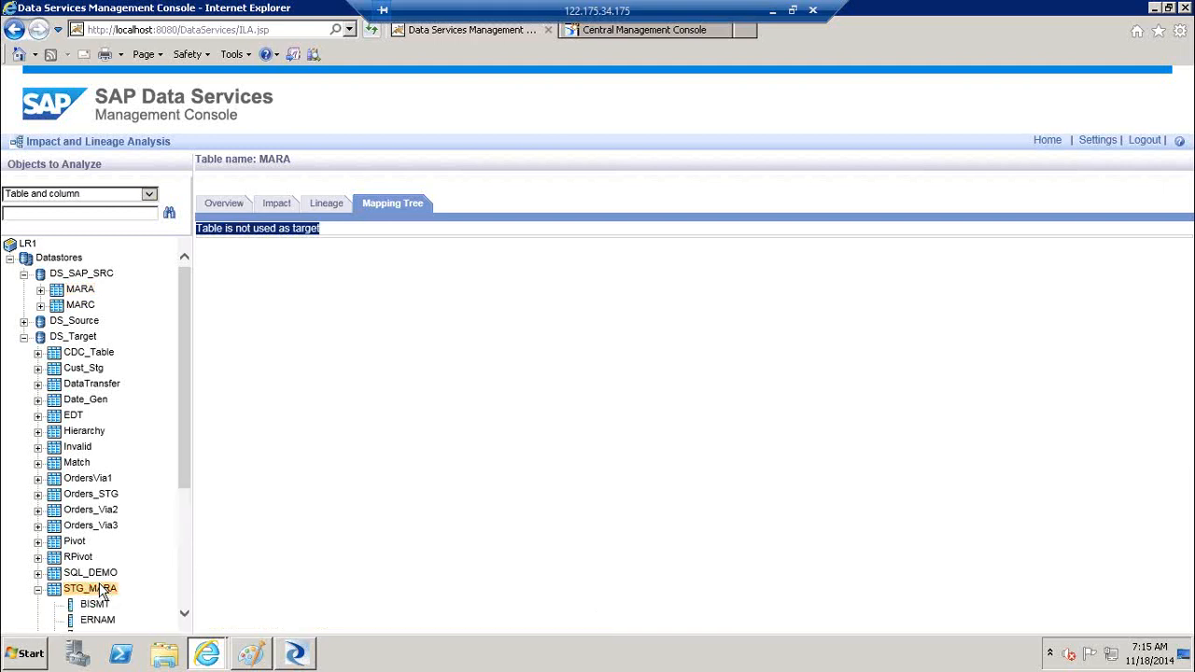
Review the STG_MARA mapping tree rows for DF_Ecc_Ext and DF_MARA_Ext
click(397, 213)
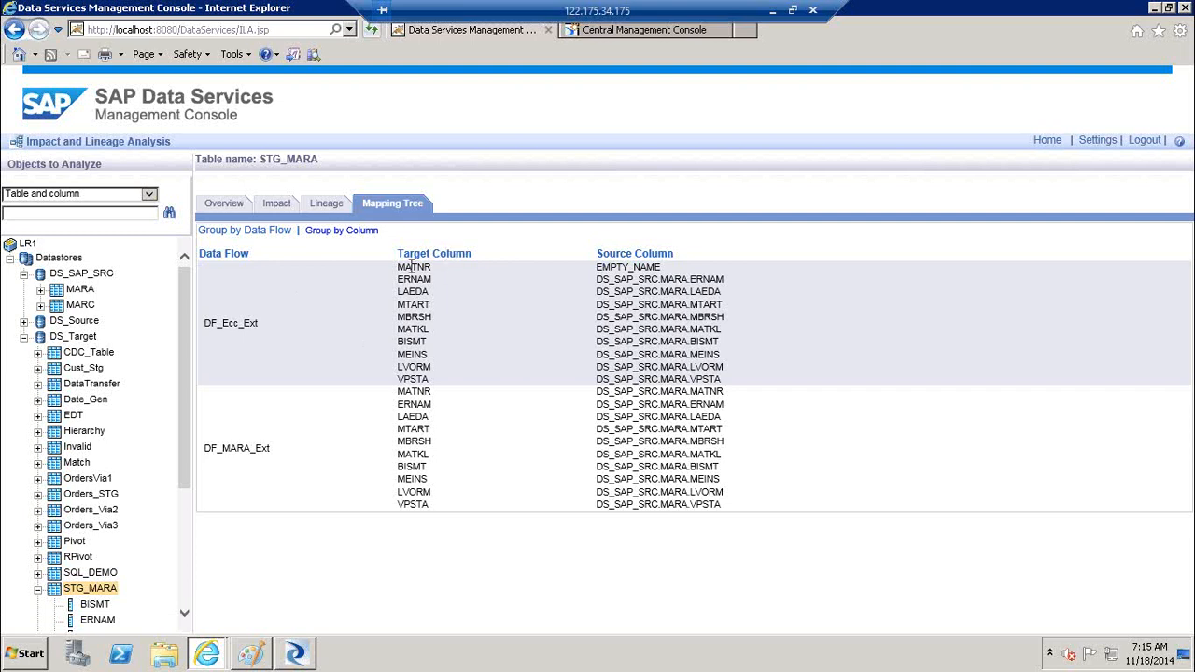
drag(436, 357, 651, 359)
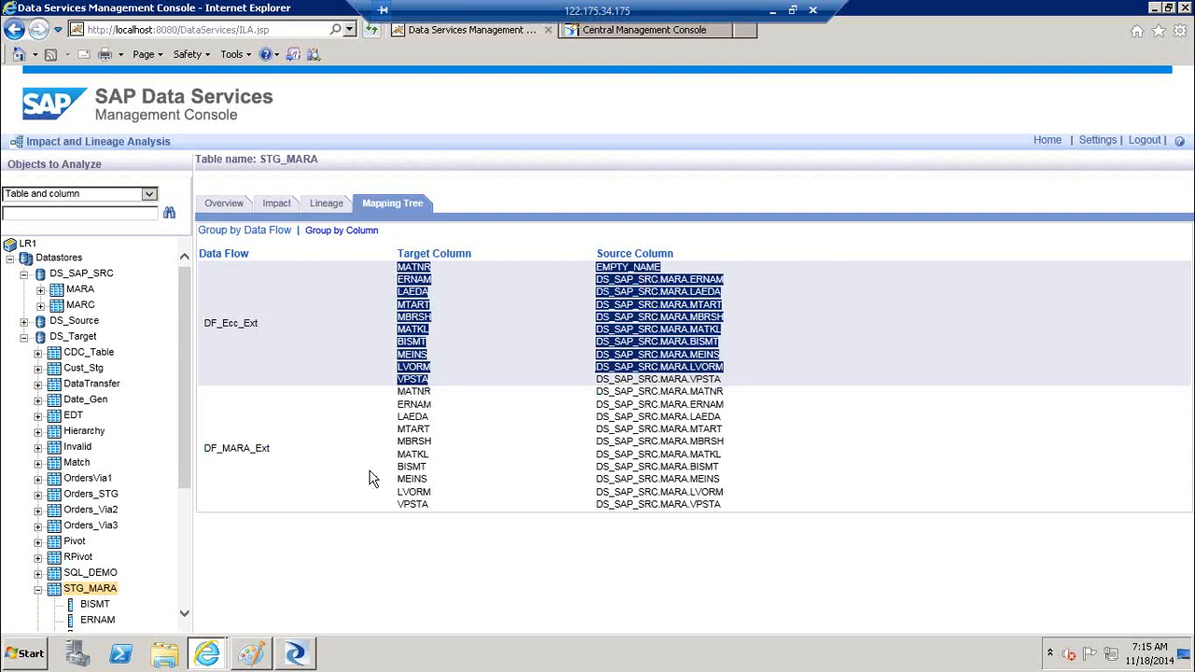
drag(399, 402, 425, 527)
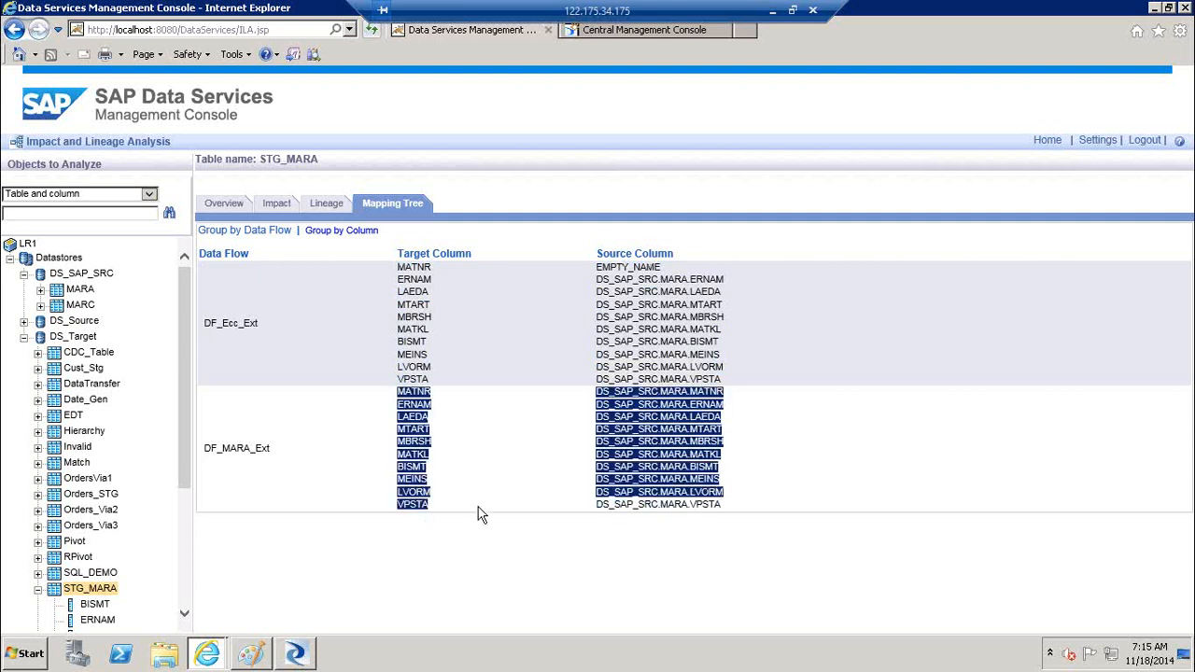
drag(721, 509, 594, 398)
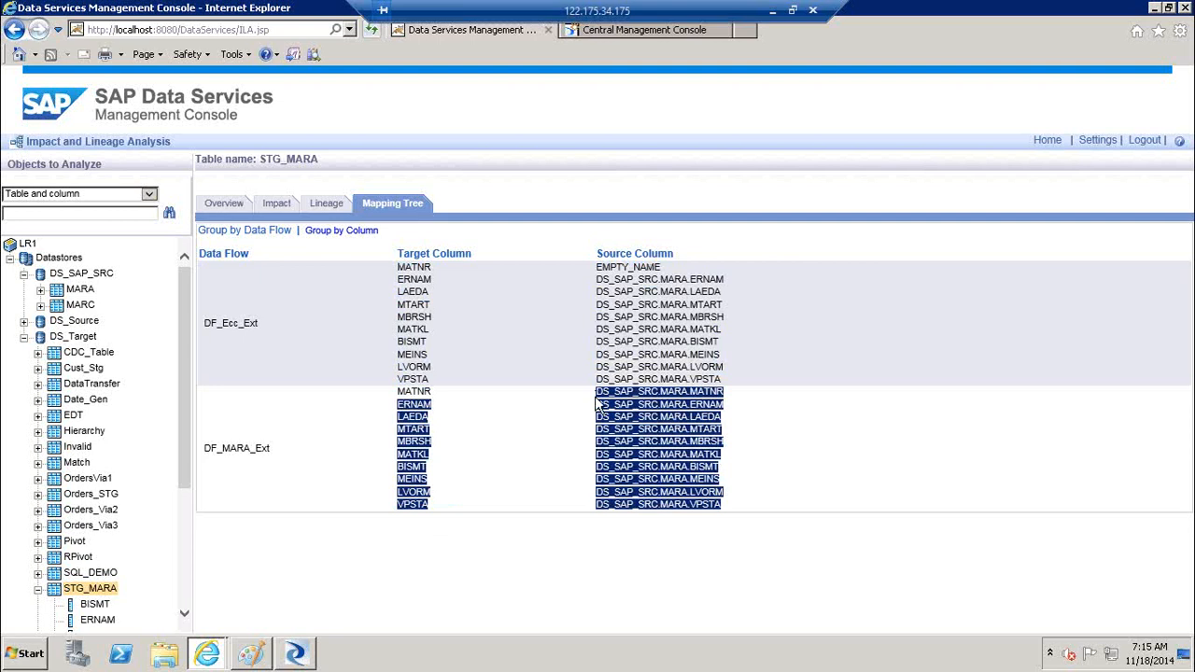
View the STG_MARA lineage and attributes, then switch to its impact analysis
click(334, 207)
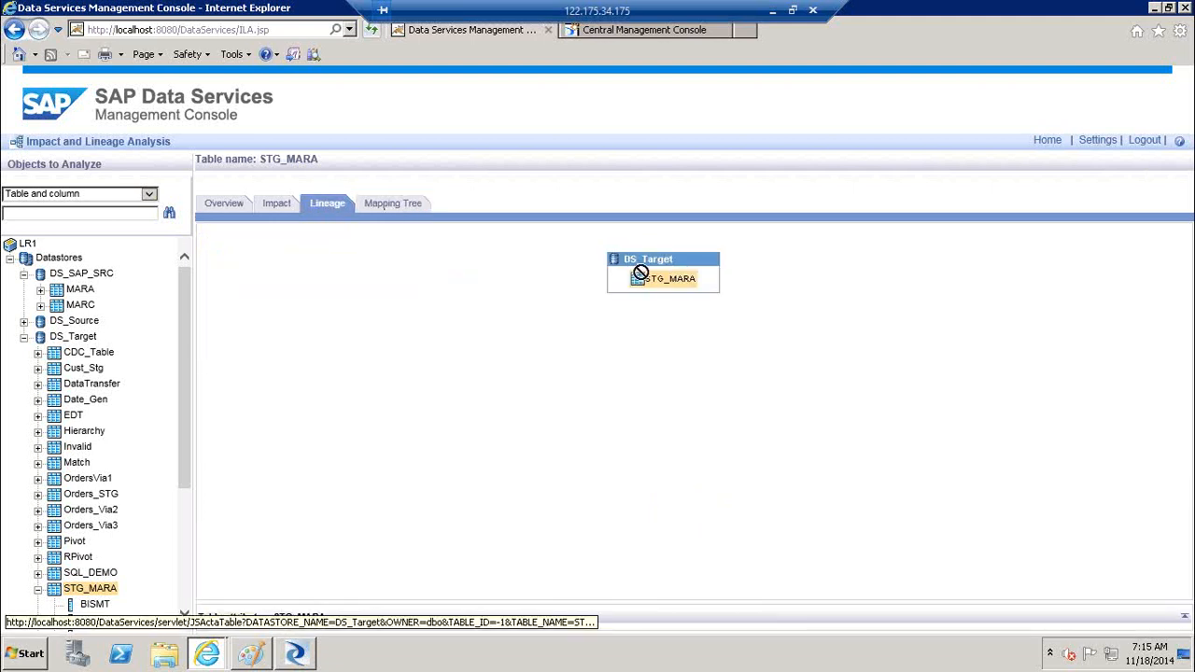
mouse_move(643, 280)
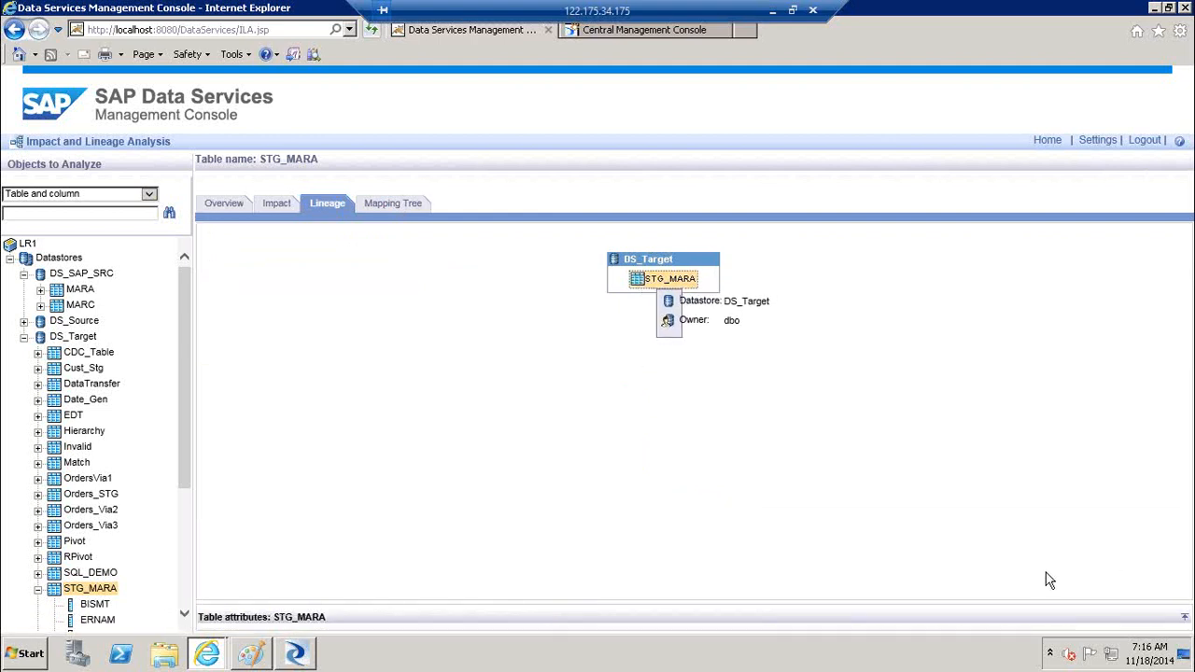
click(1186, 621)
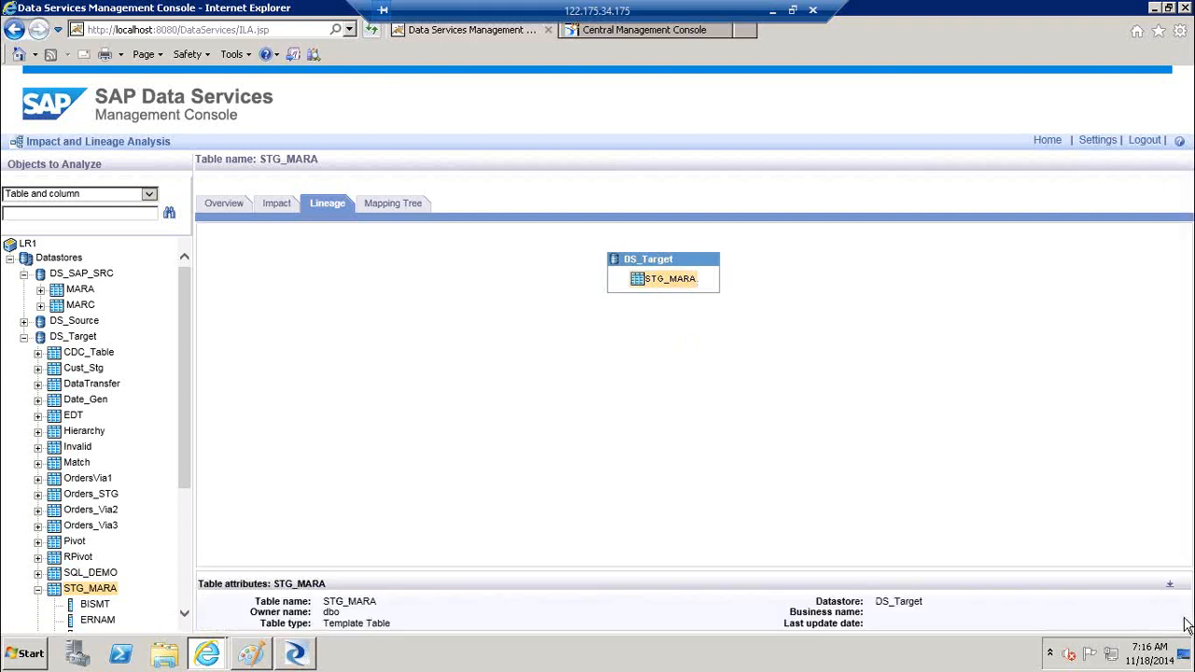
mouse_move(662, 285)
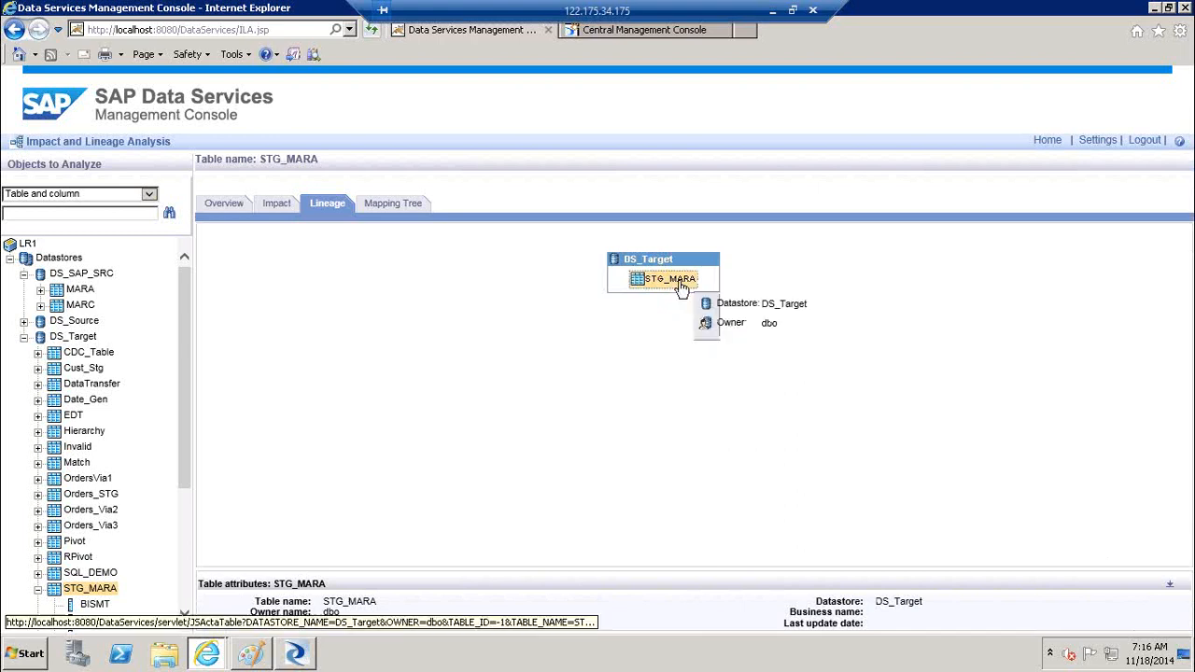
click(275, 206)
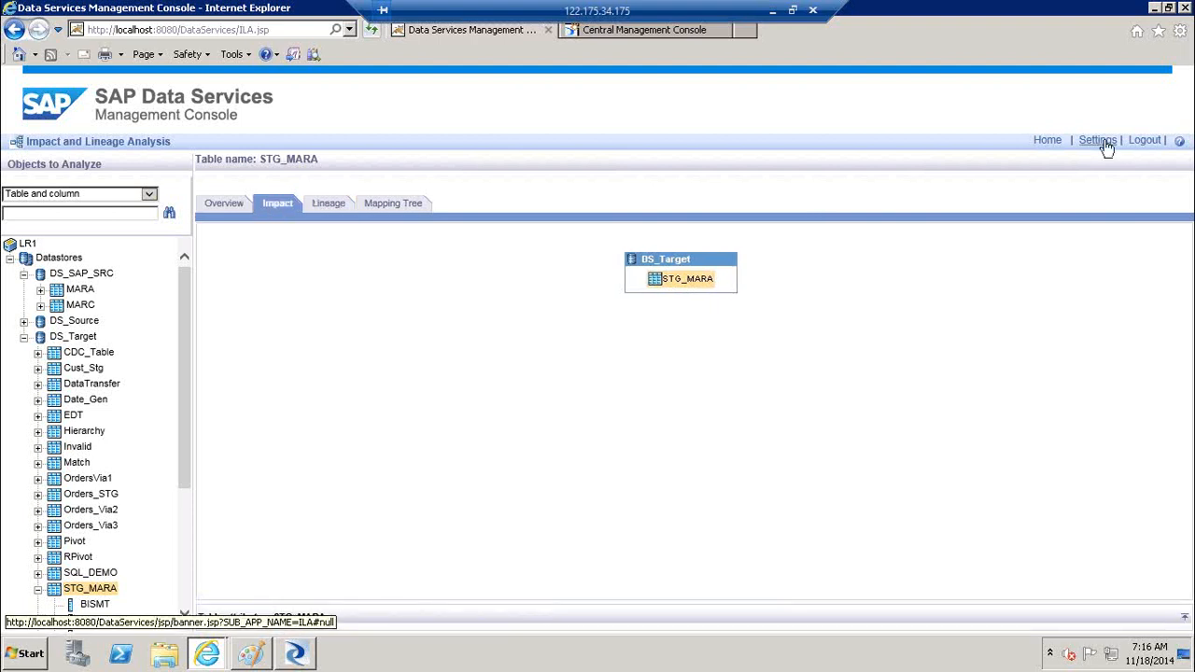
Return to the console Home page and launch the Operational Dashboard
click(1050, 142)
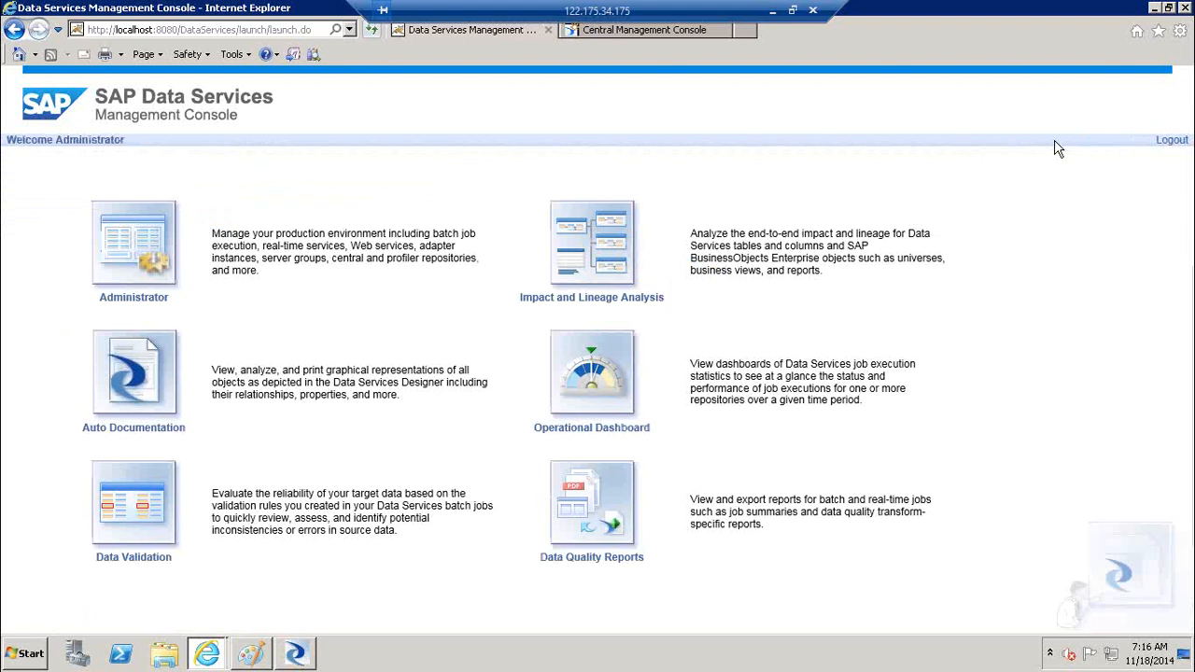
click(592, 391)
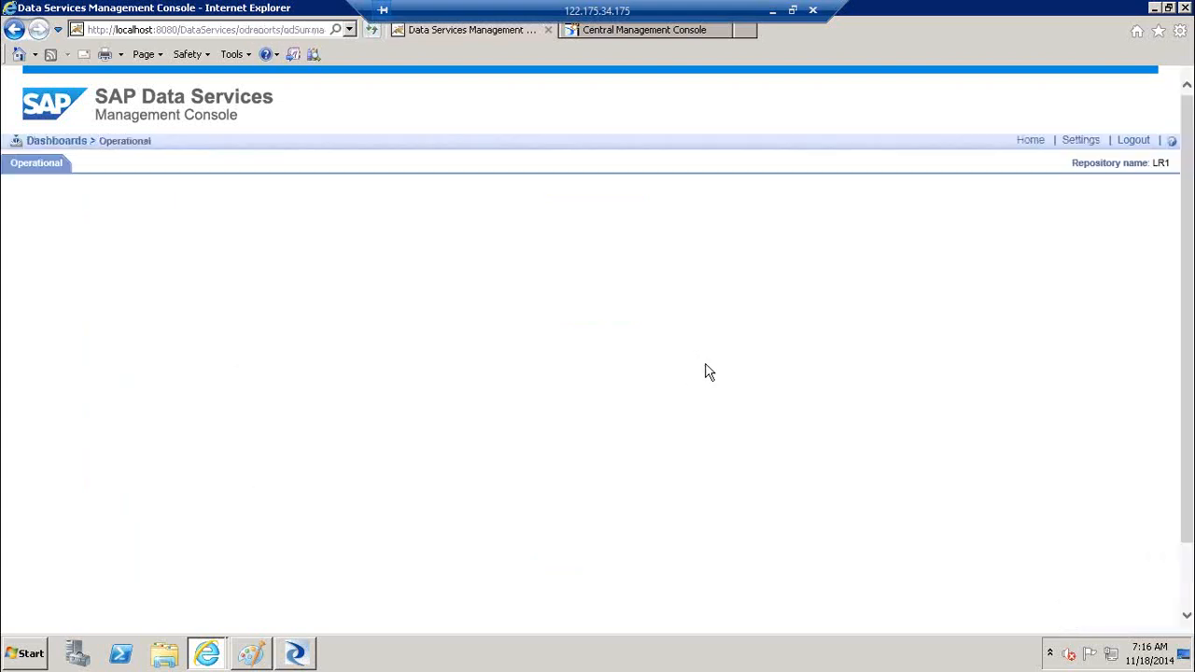
click(15, 30)
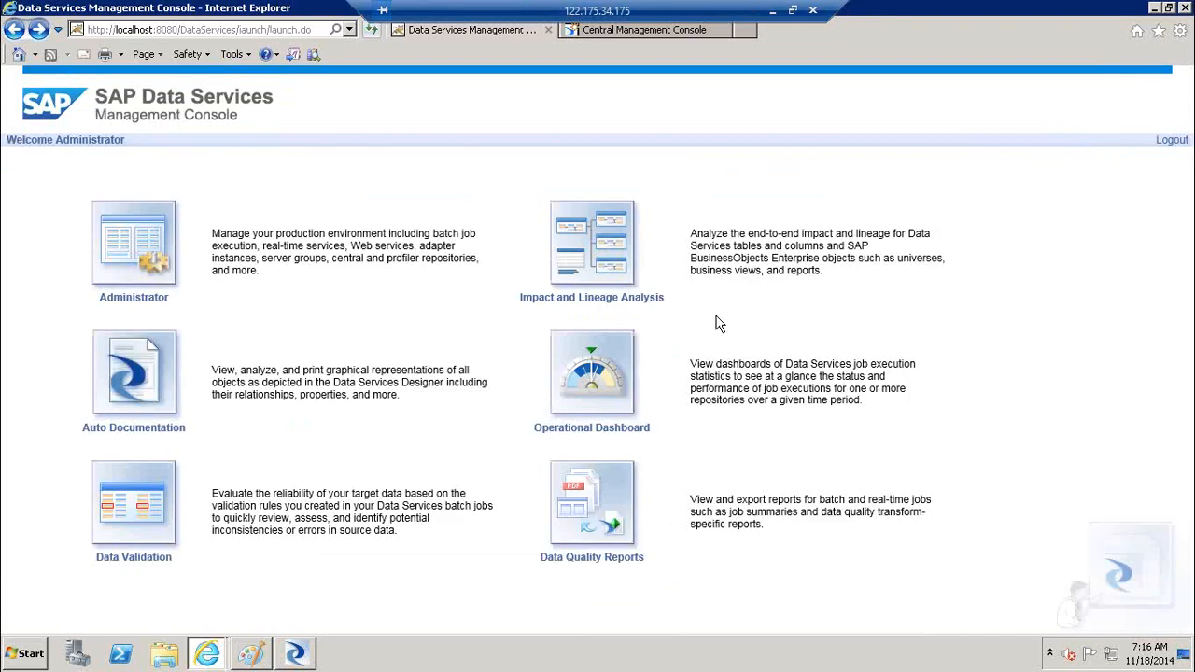
Read the Operational Dashboard description and open the dashboard for LR1
drag(736, 362, 885, 369)
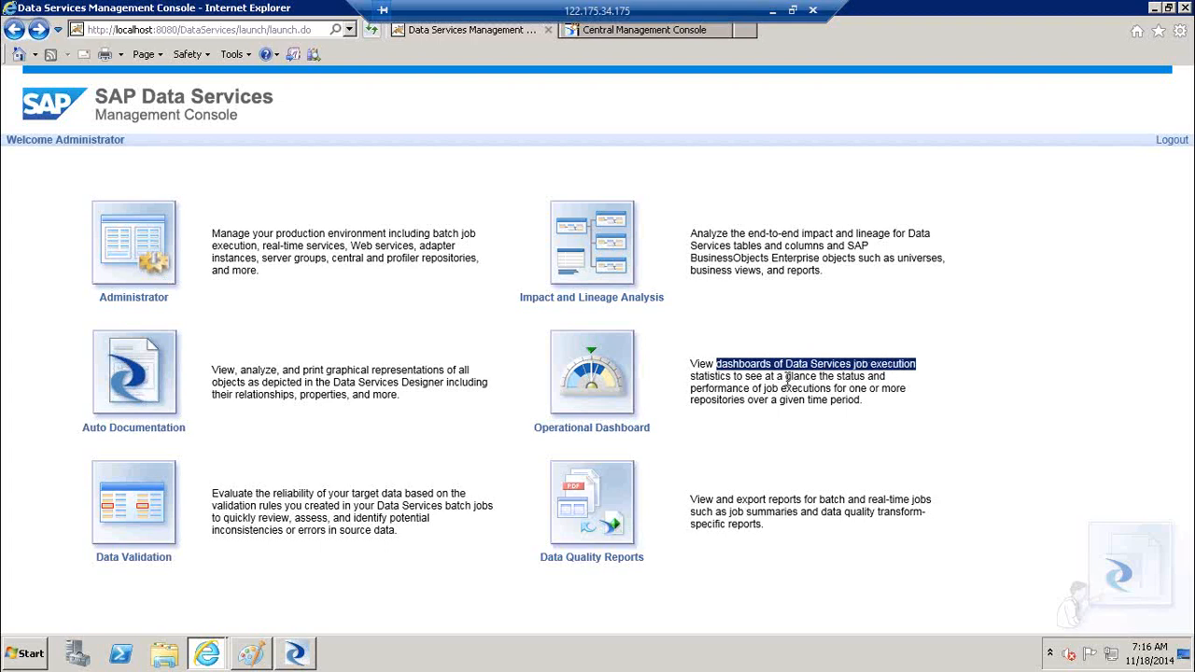
drag(735, 376, 695, 369)
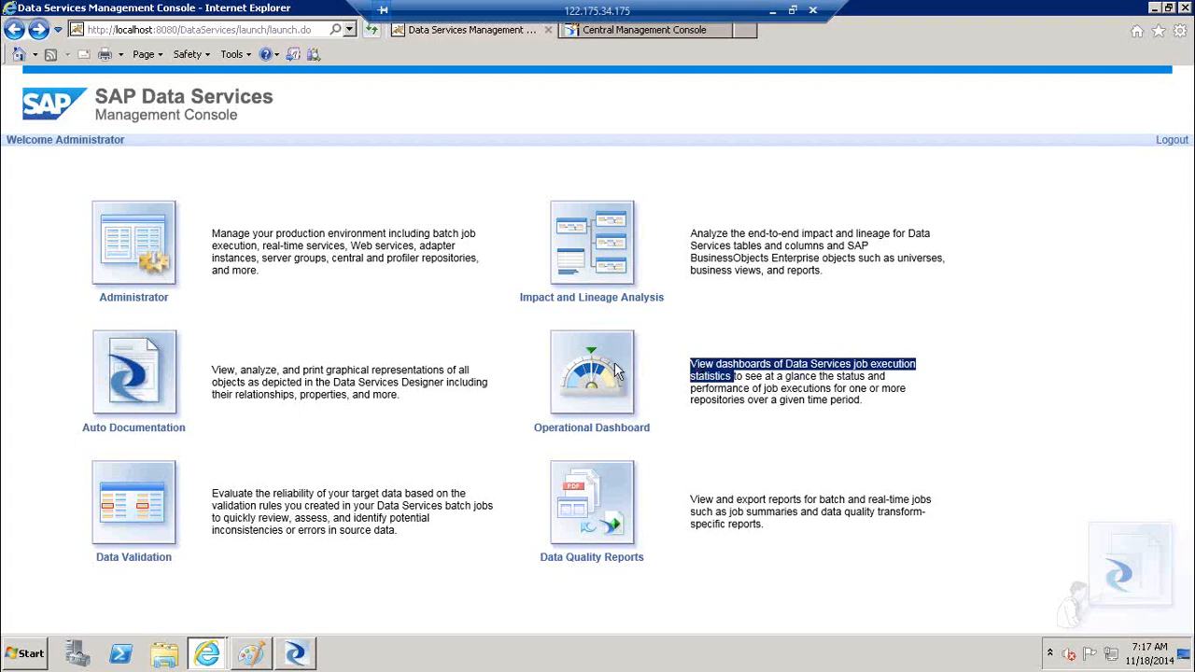
click(589, 373)
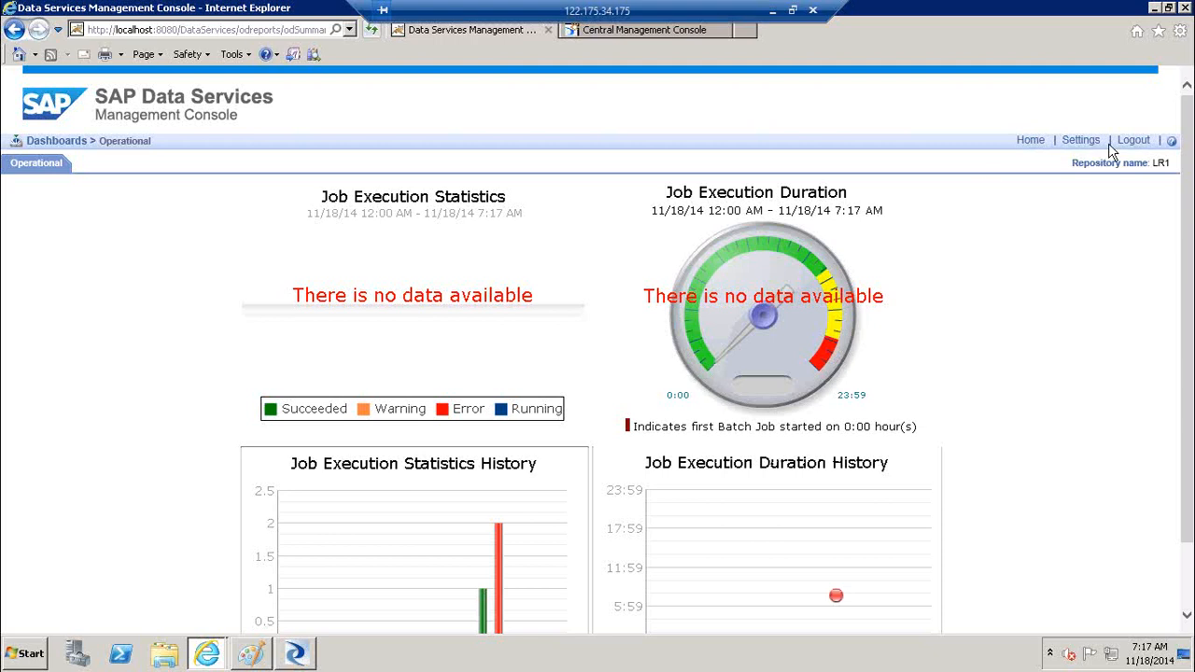
In dashboard settings for LR1, try a 90-hour job execution time window
click(1082, 141)
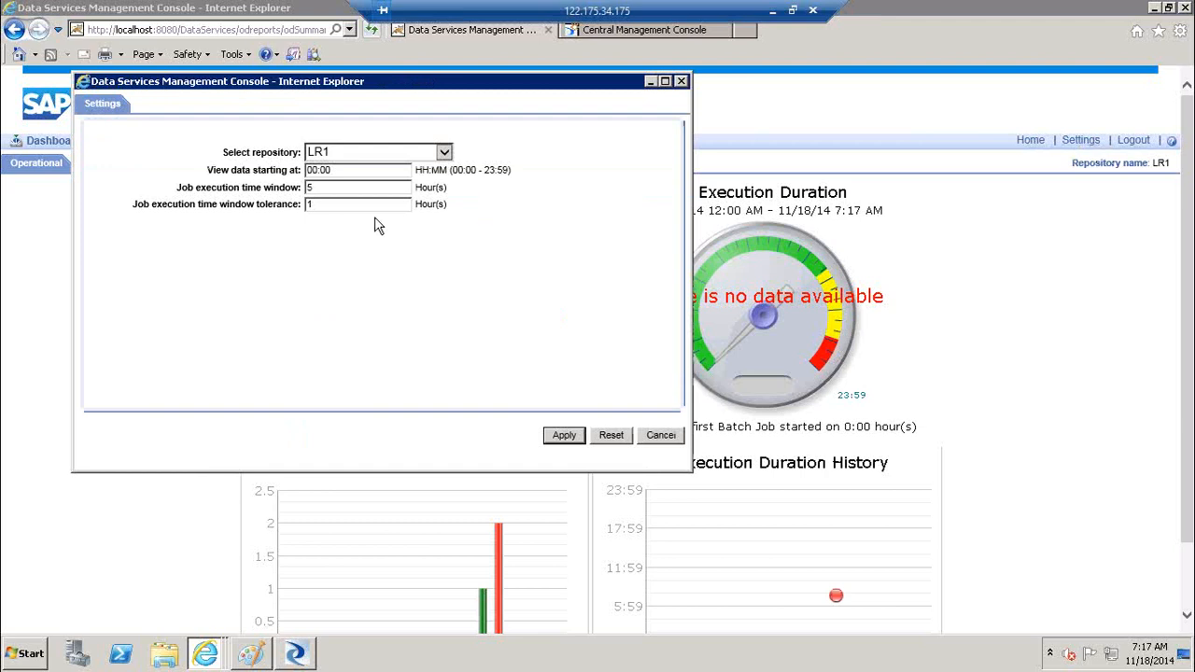
click(446, 154)
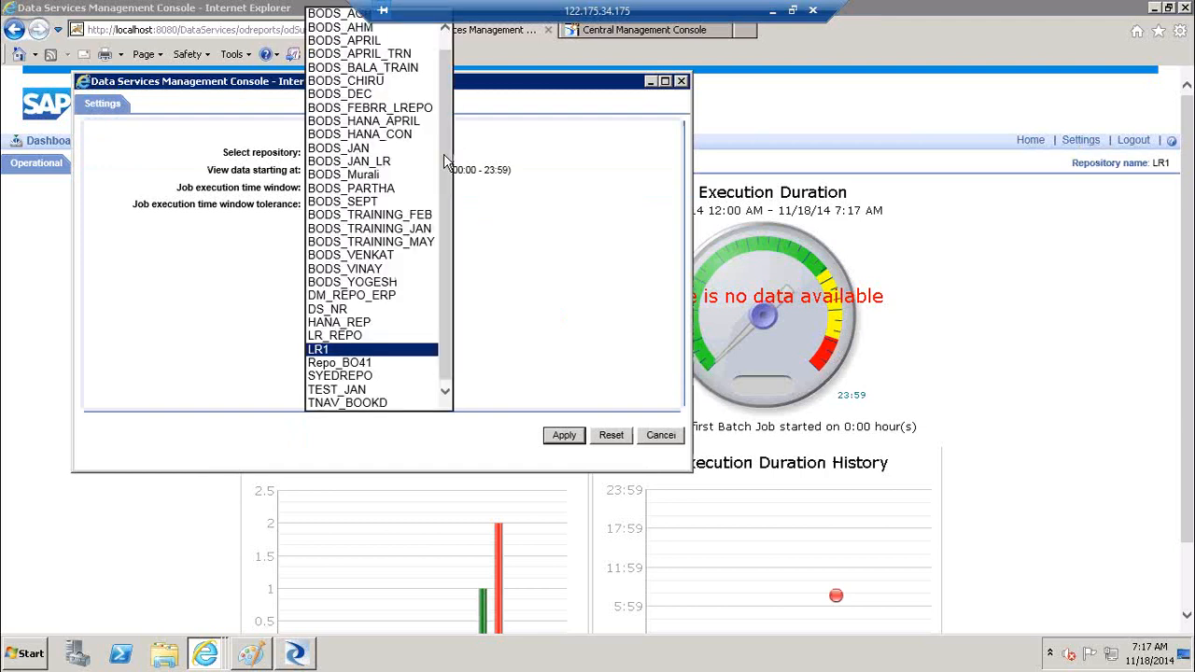
click(360, 349)
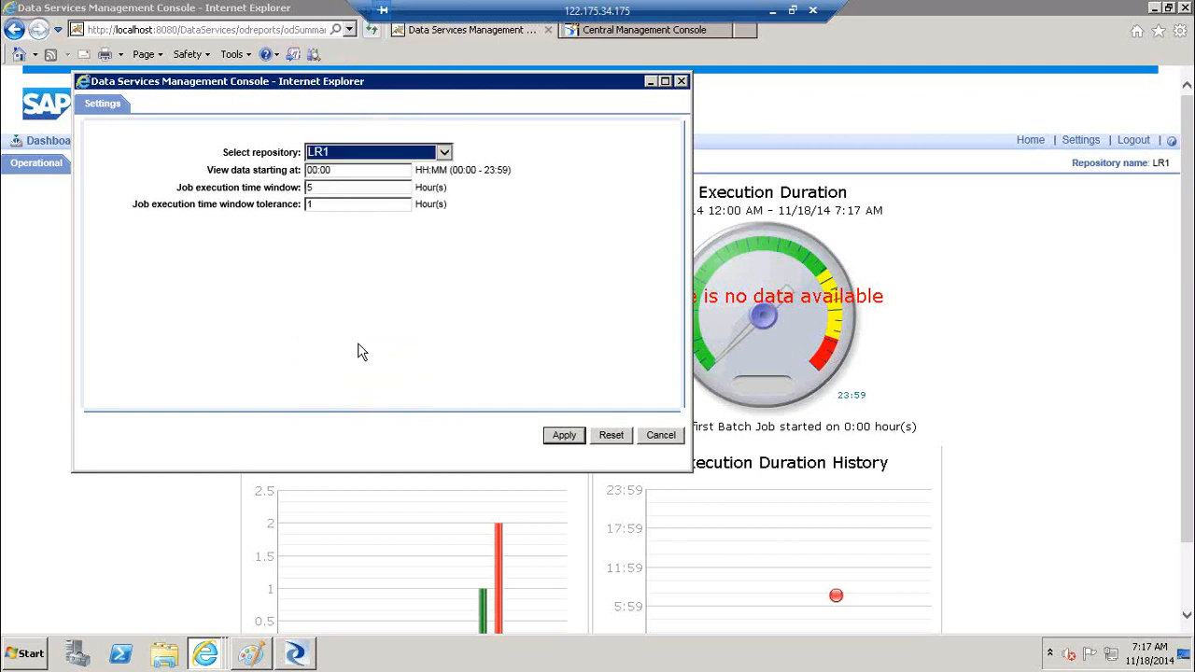
double_click(340, 186)
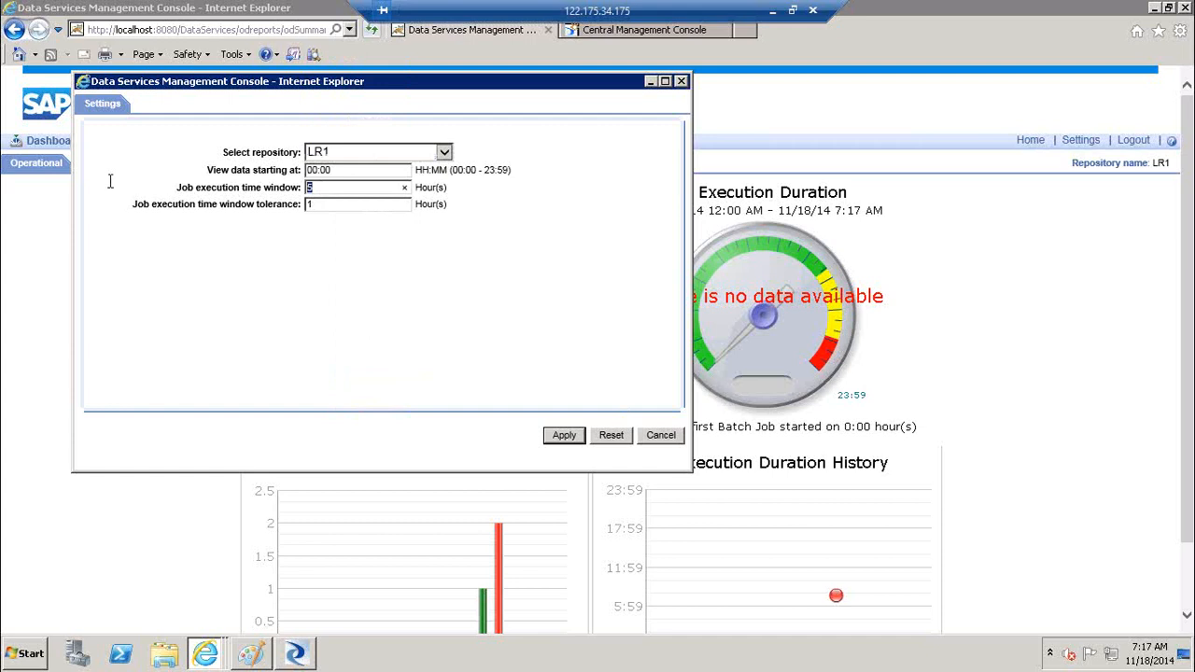
text(69)
key(BackSpace)
key(BackSpace)
text(10)
key(BackSpace)
key(BackSpace)
text(90)
click(568, 439)
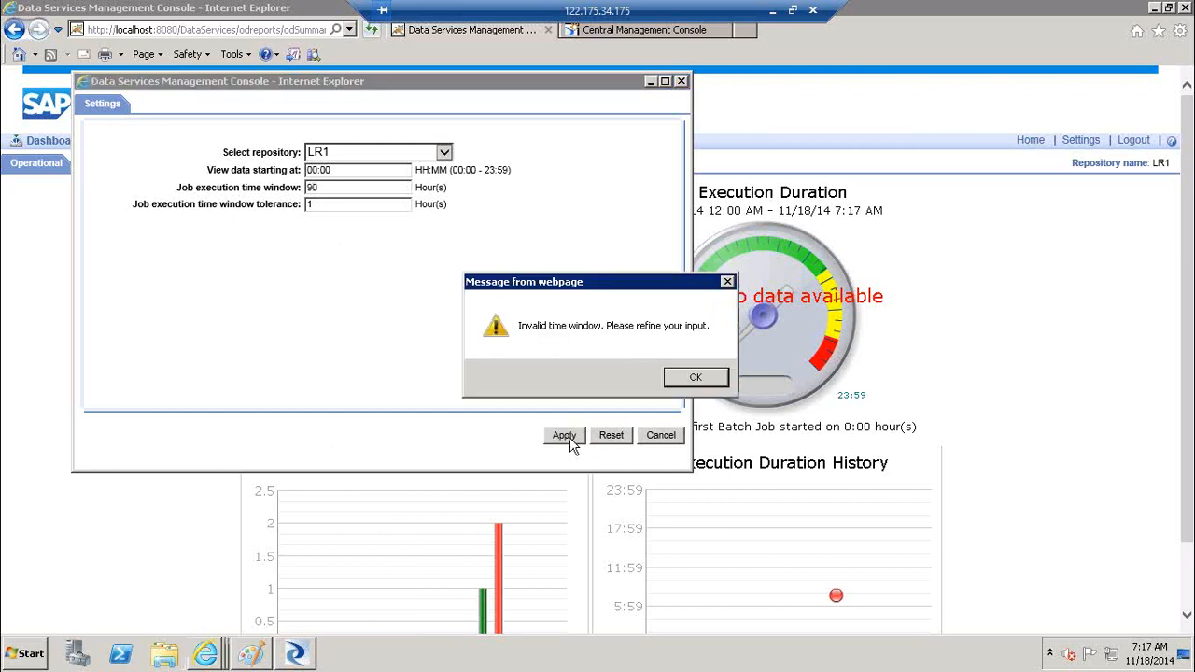
After 90 and 60 hours are rejected as invalid, apply a 10-hour time window
click(680, 387)
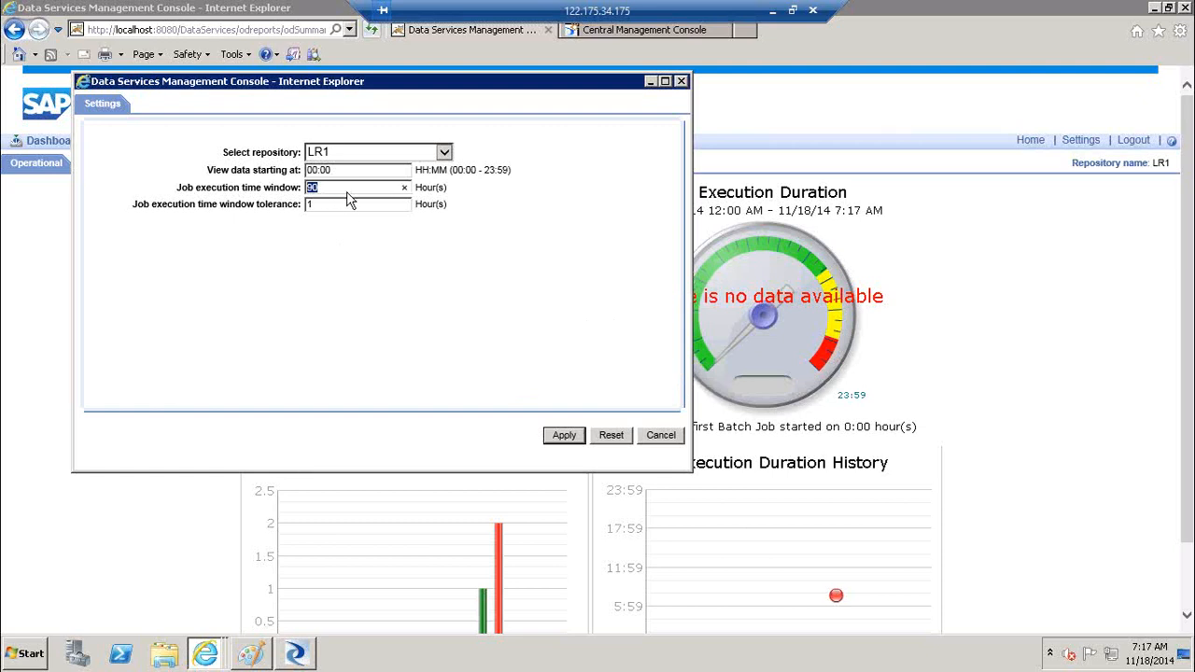
text(6)
click(565, 436)
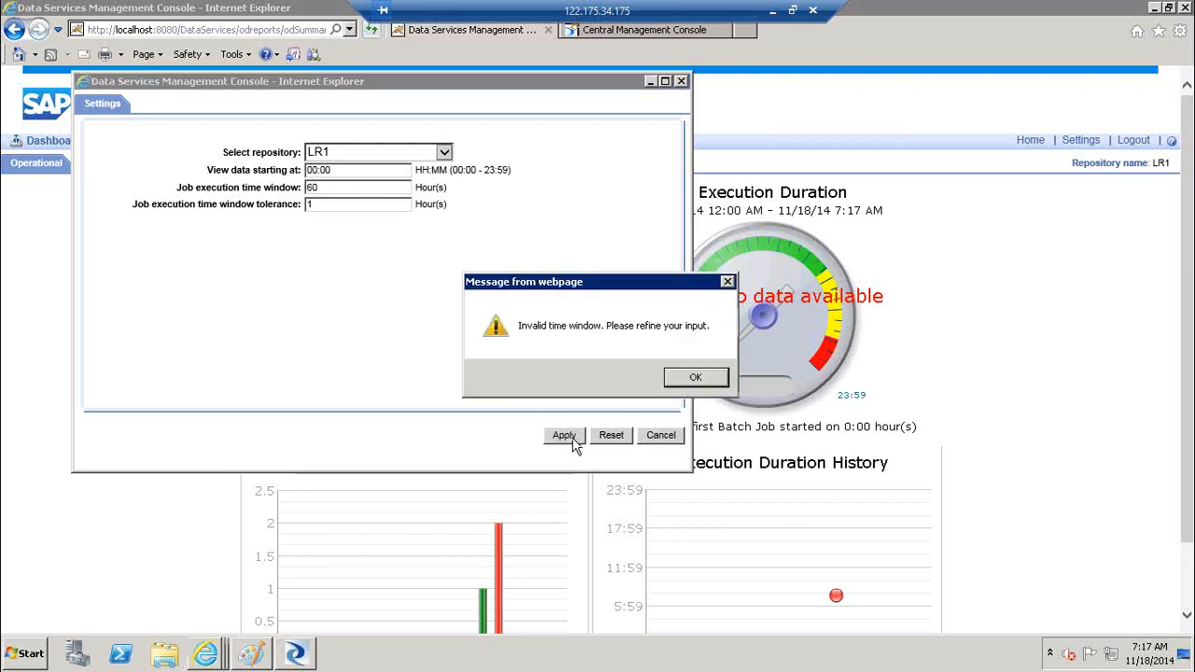
click(689, 376)
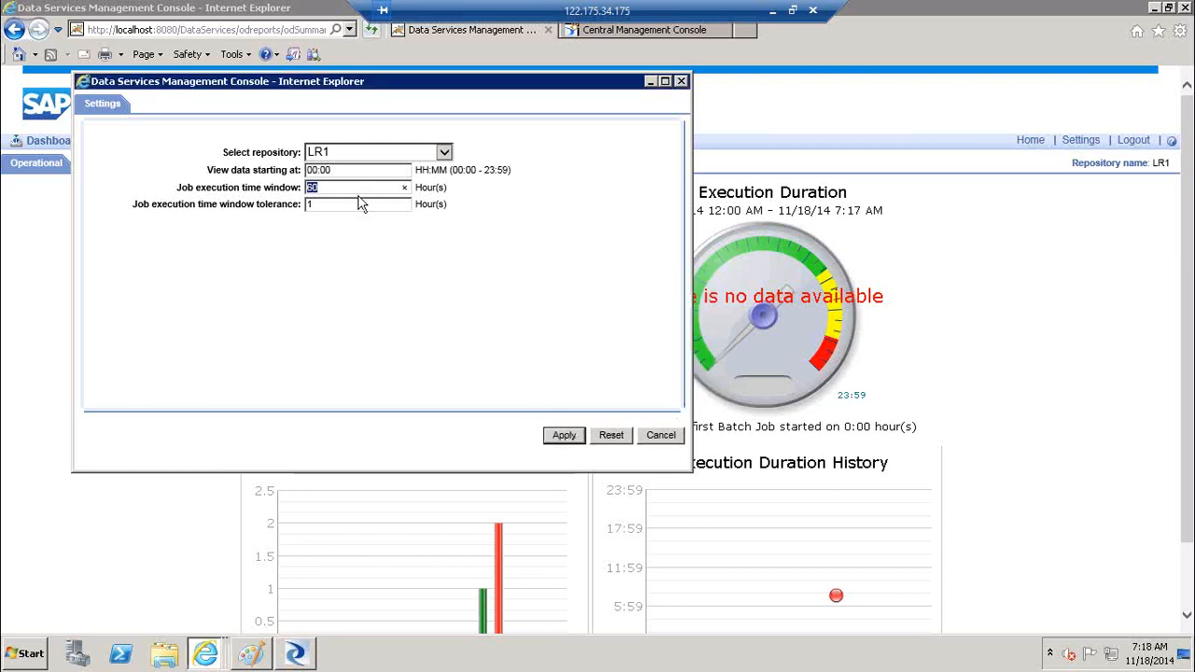
text(5)
key(BackSpace)
text(10)
click(564, 437)
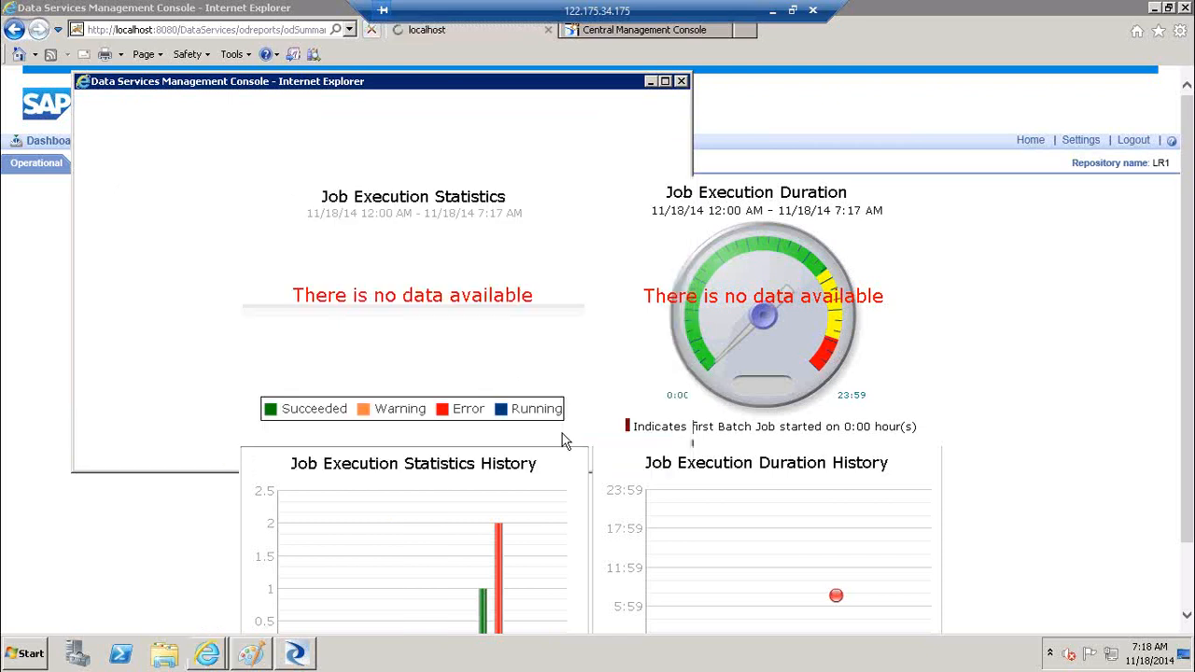
click(311, 655)
Run Job_Case and Job_Cond_Scr_GV with default execution properties, saving changes first
right_click(82, 105)
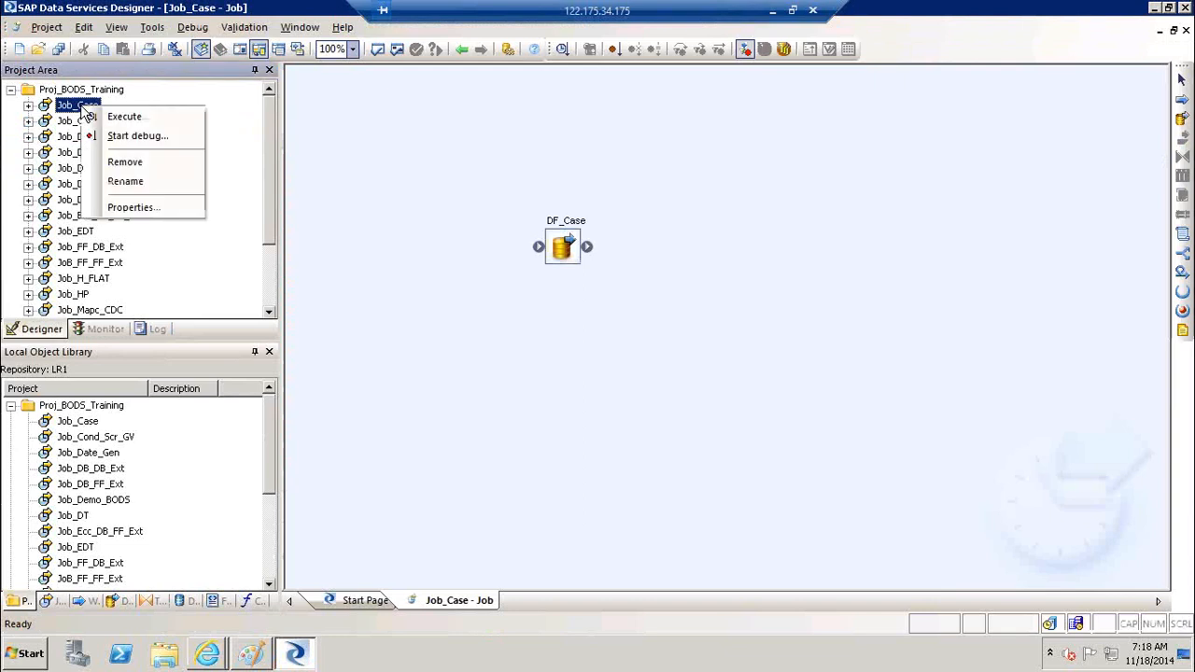
click(117, 116)
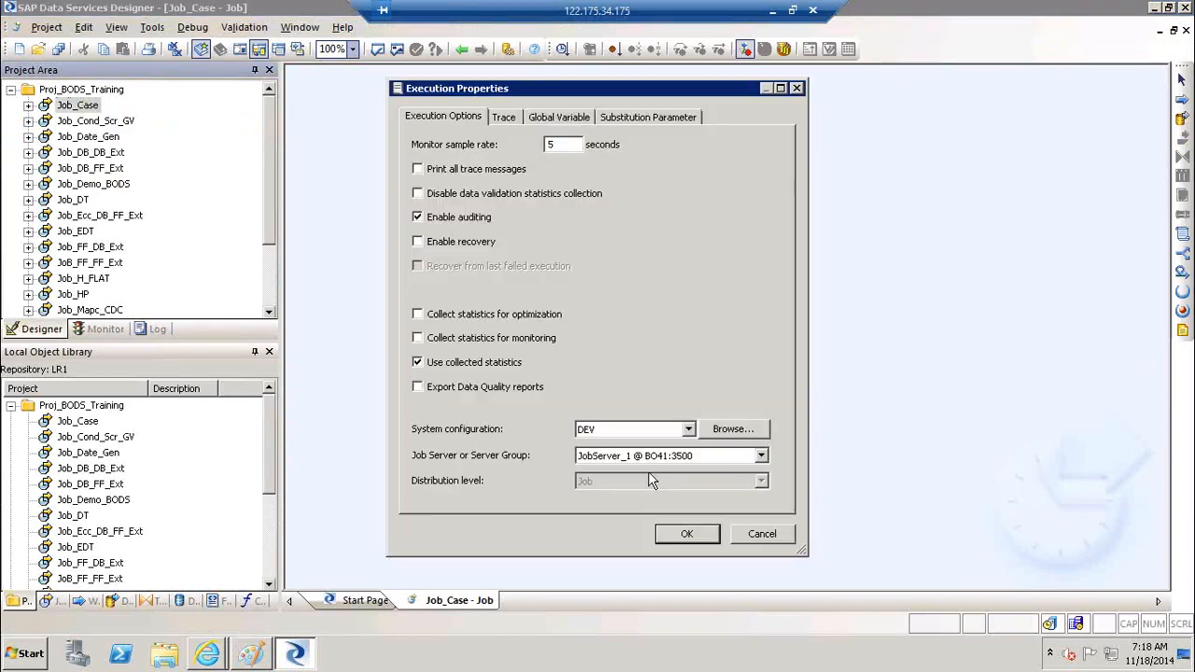
click(681, 534)
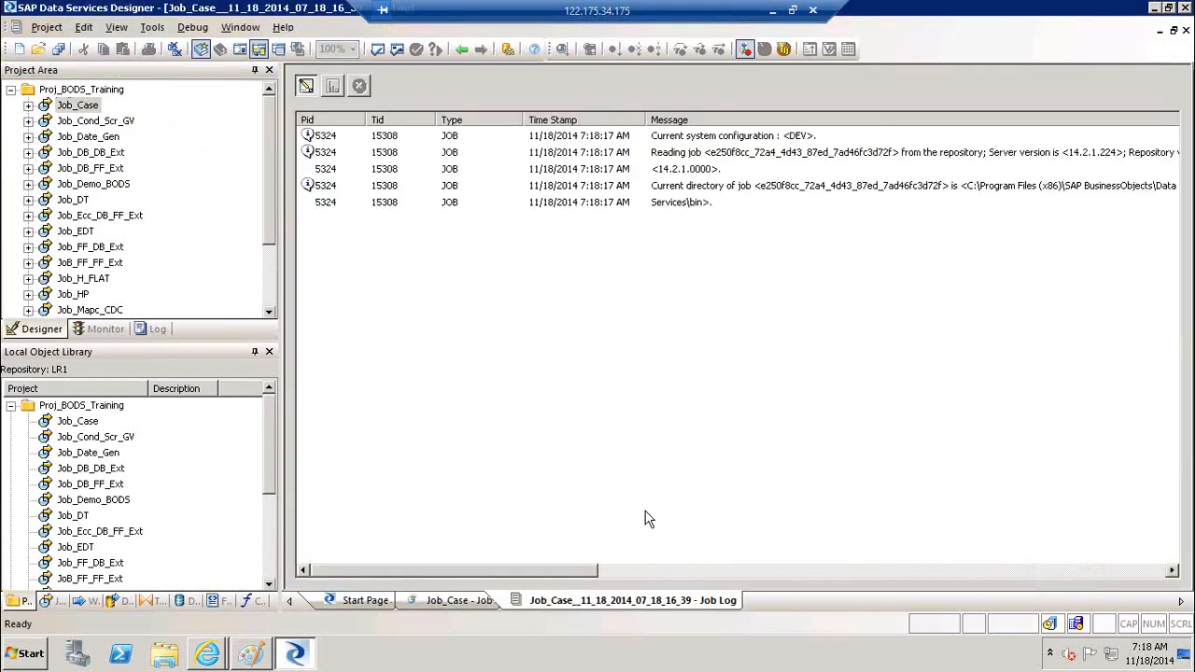
right_click(98, 121)
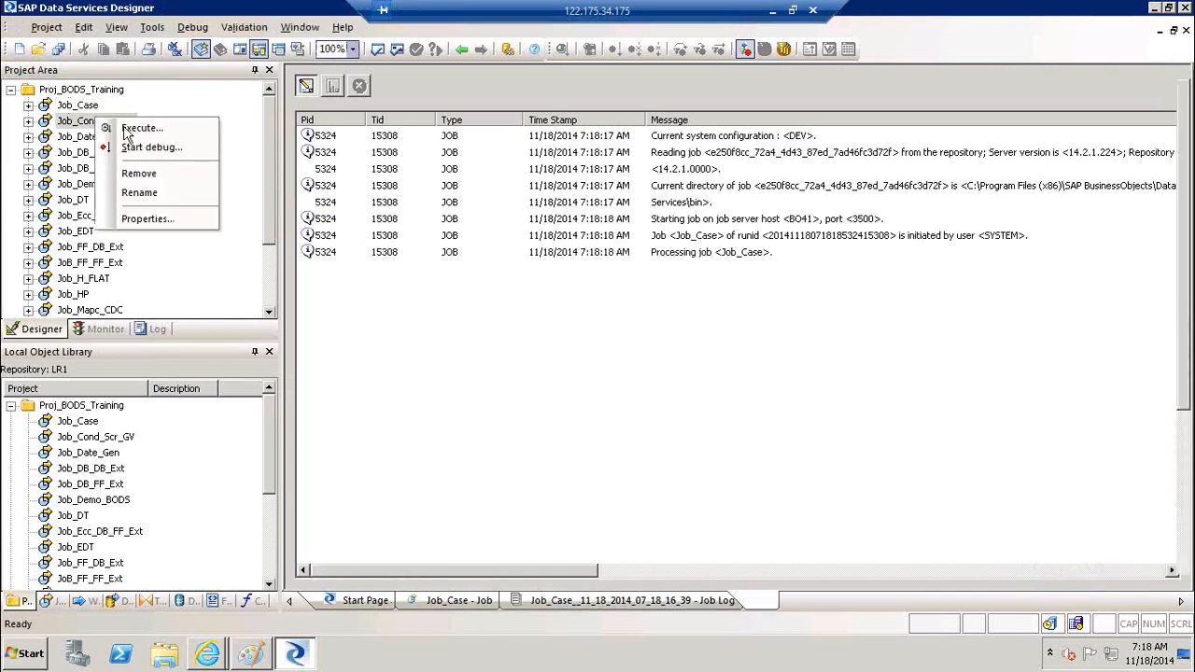
click(129, 129)
click(487, 418)
click(686, 534)
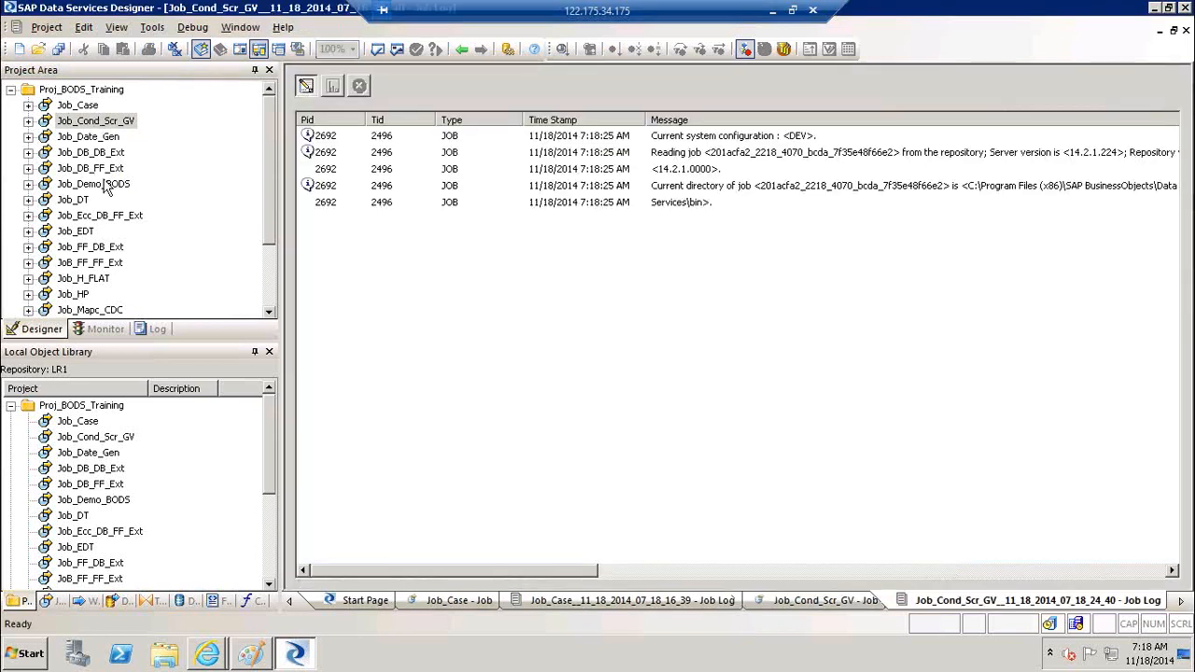
Save and run Job_Date_Gen, then check the jobs running on the job servers
right_click(84, 137)
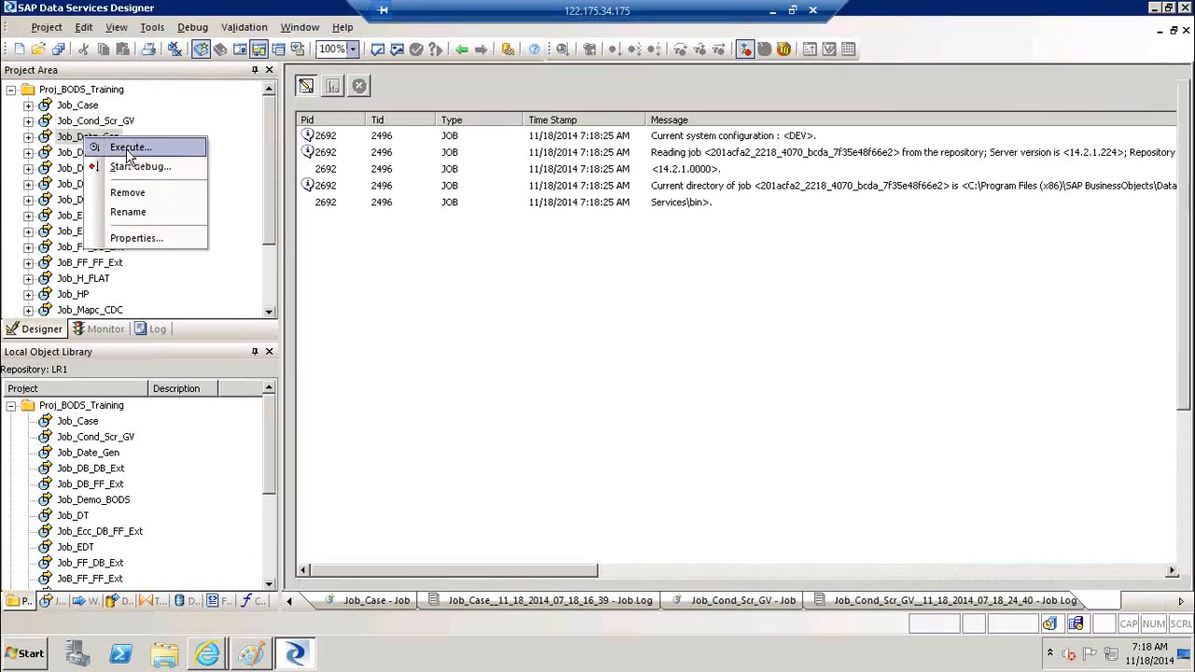
click(131, 144)
click(487, 418)
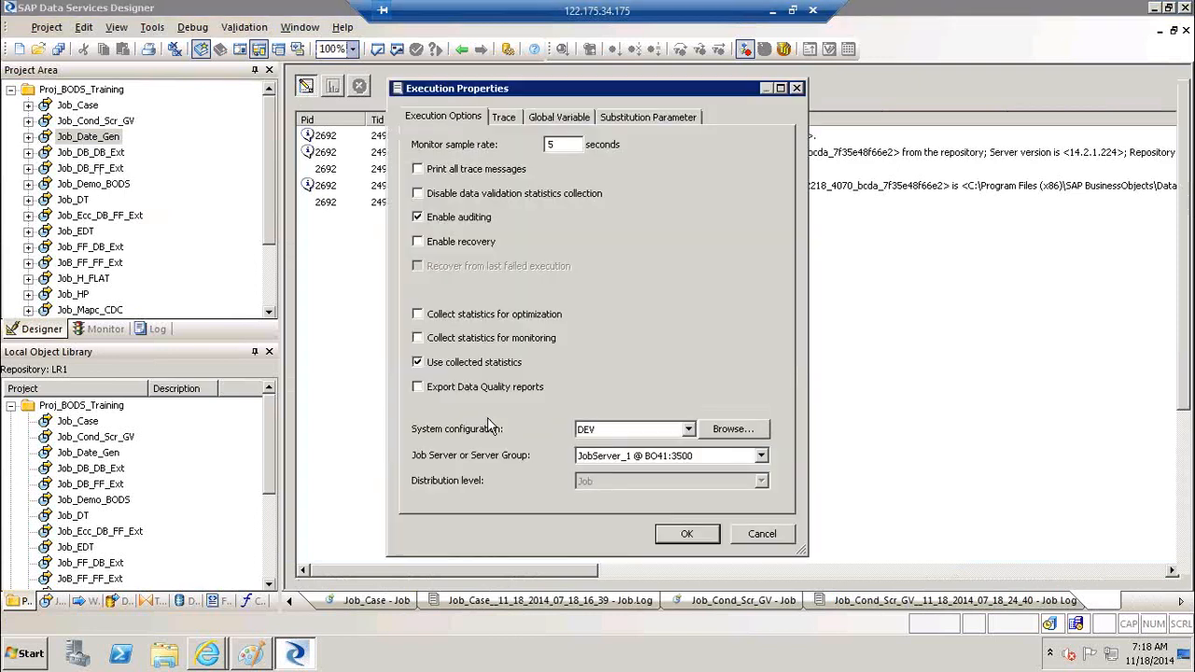
click(705, 535)
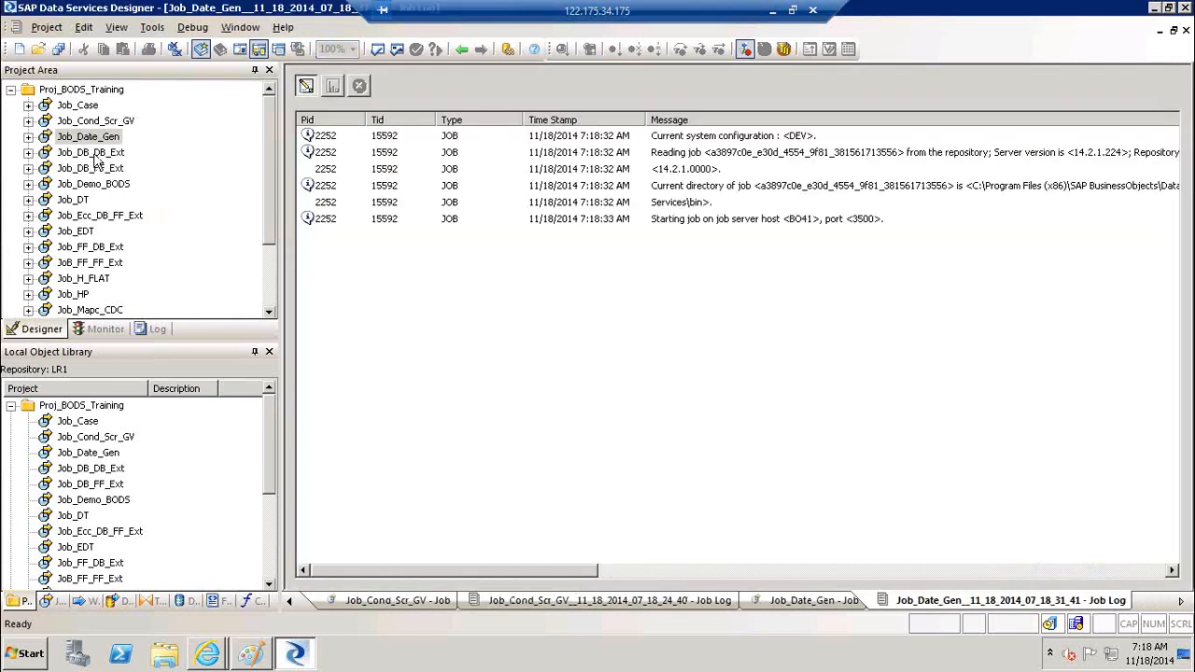
click(106, 330)
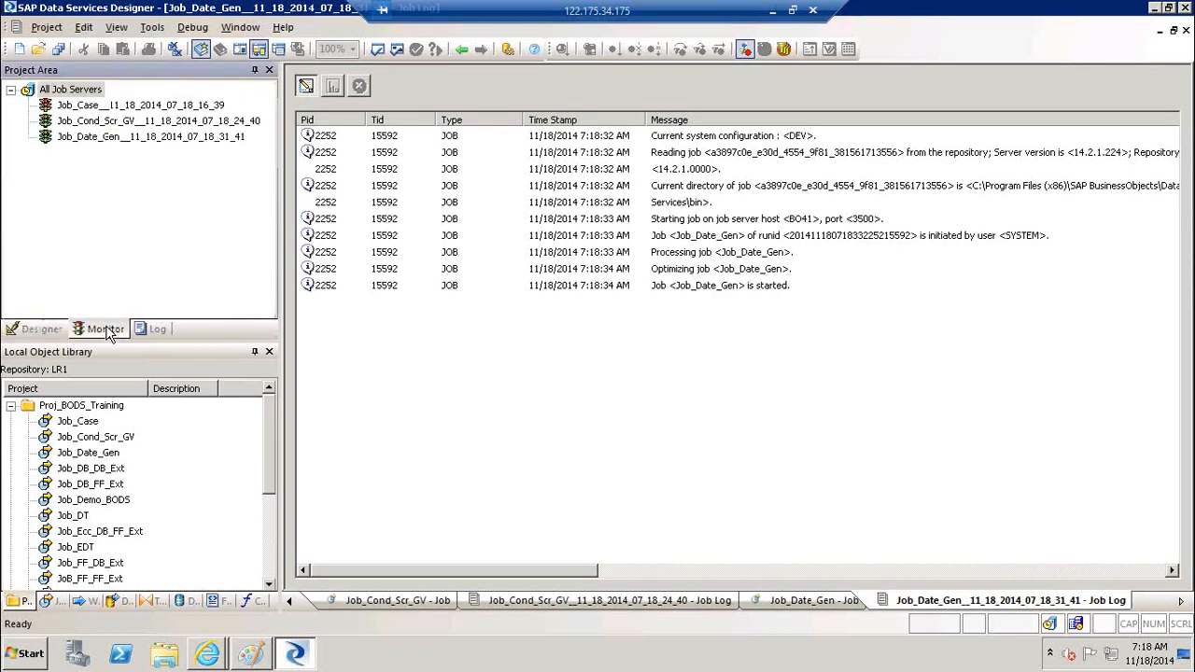
click(37, 330)
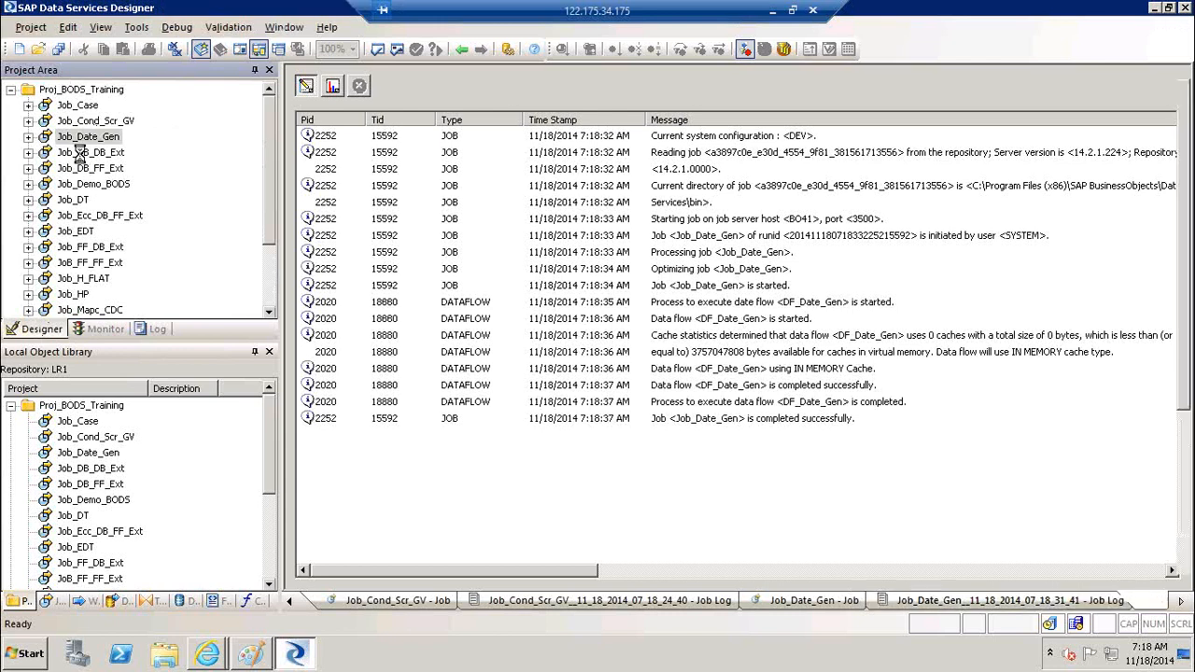
Save and run Job_DB_DB_Ext, then bring the Management Console dashboard forward
right_click(82, 153)
click(106, 163)
click(483, 416)
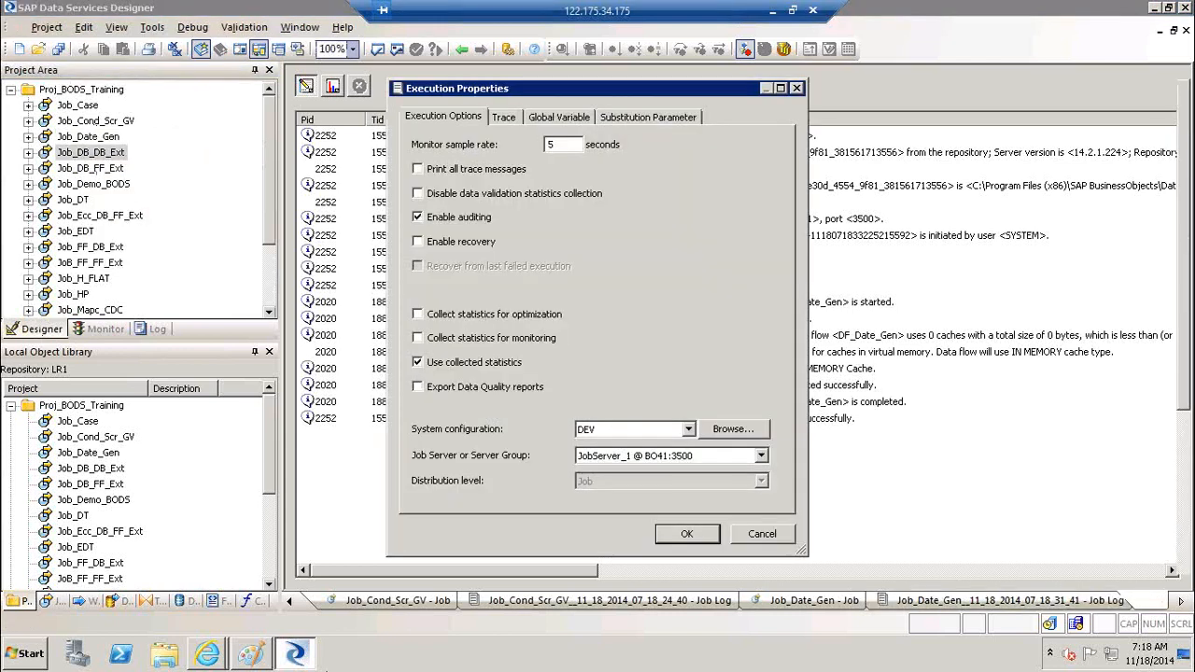
click(684, 536)
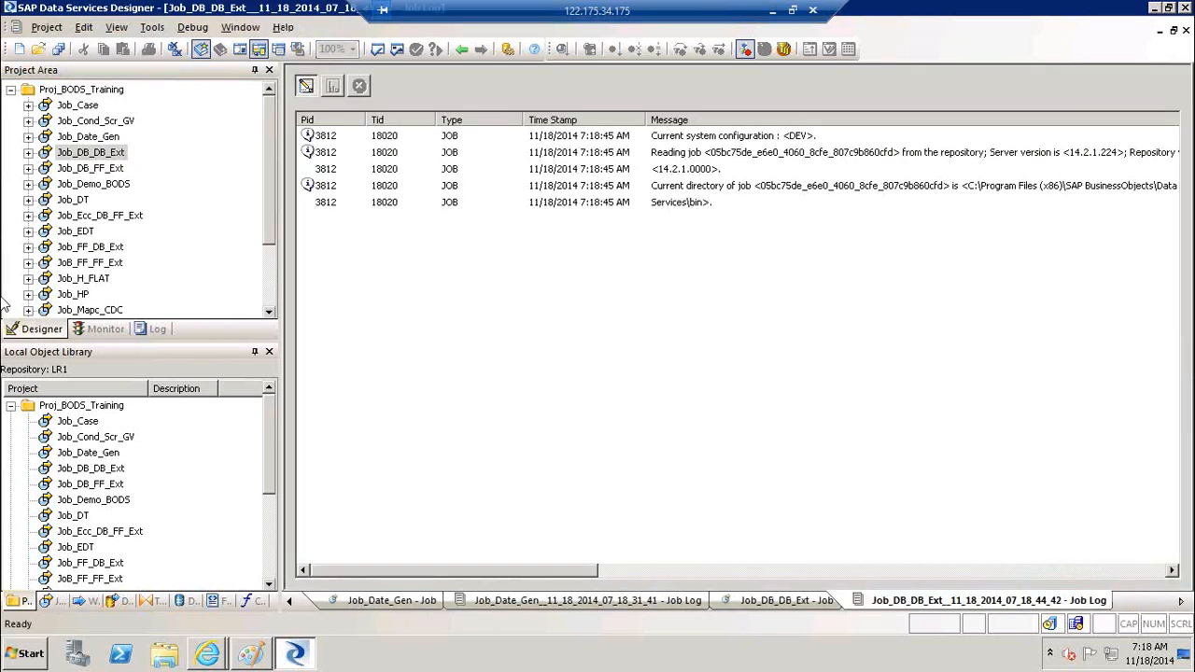
click(208, 654)
click(192, 595)
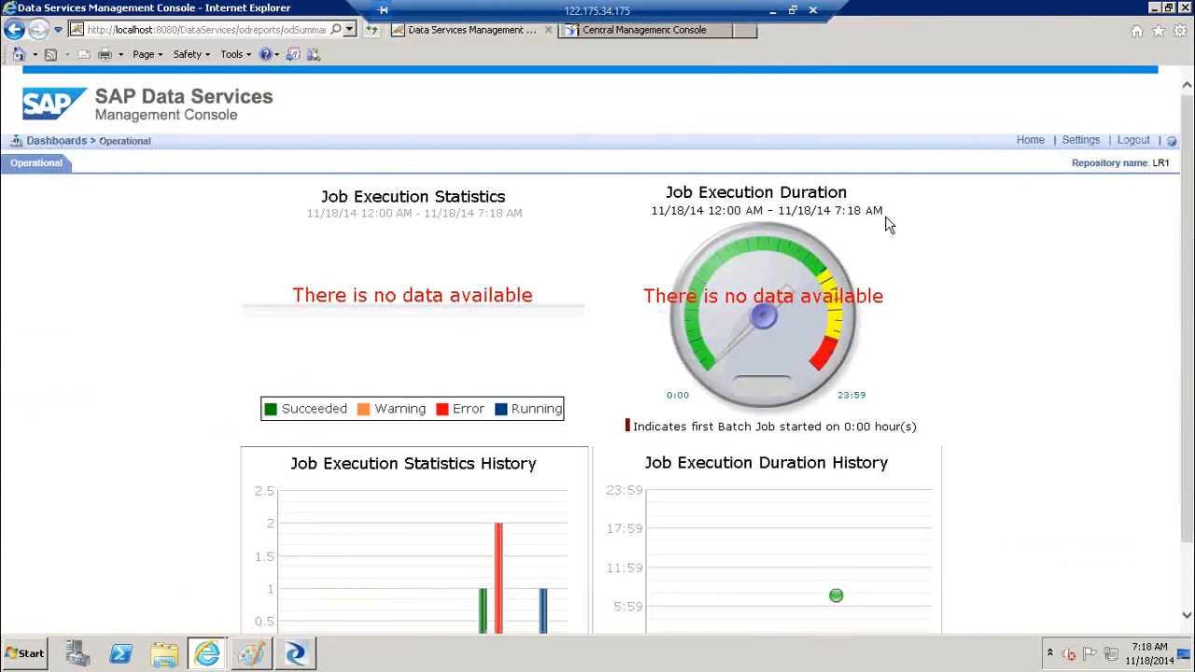
Change the job execution time window from 10 to 5 hours and check today's 75% succeeded, 25% running
click(1097, 143)
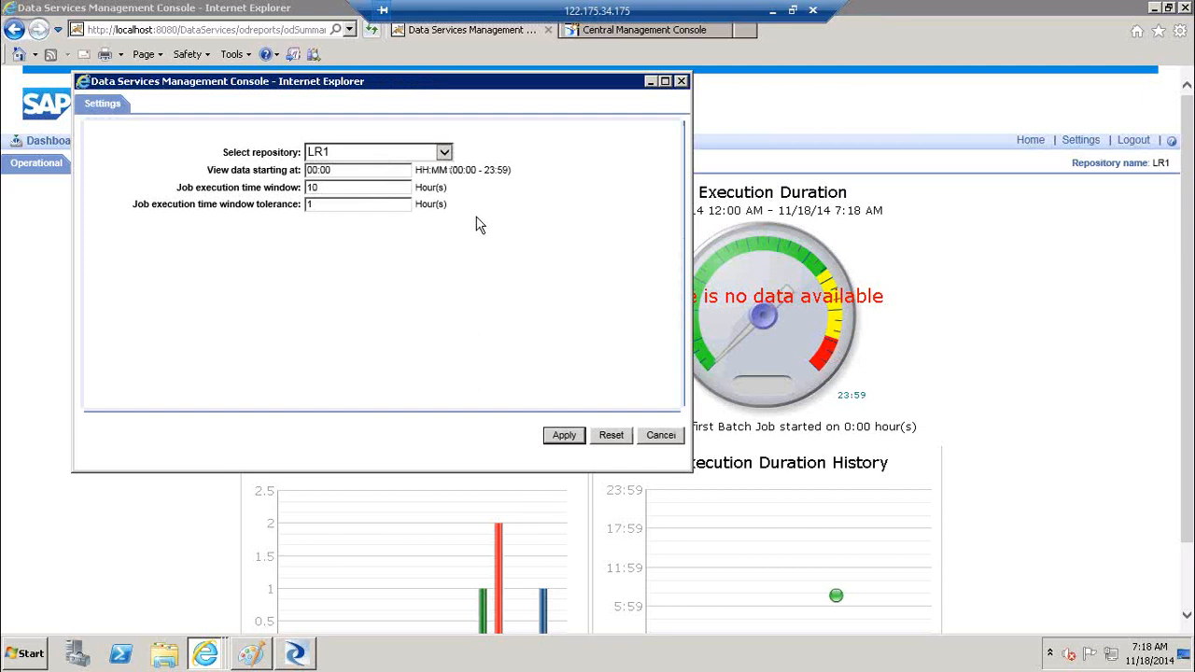
drag(375, 191, 149, 201)
text(5)
click(564, 436)
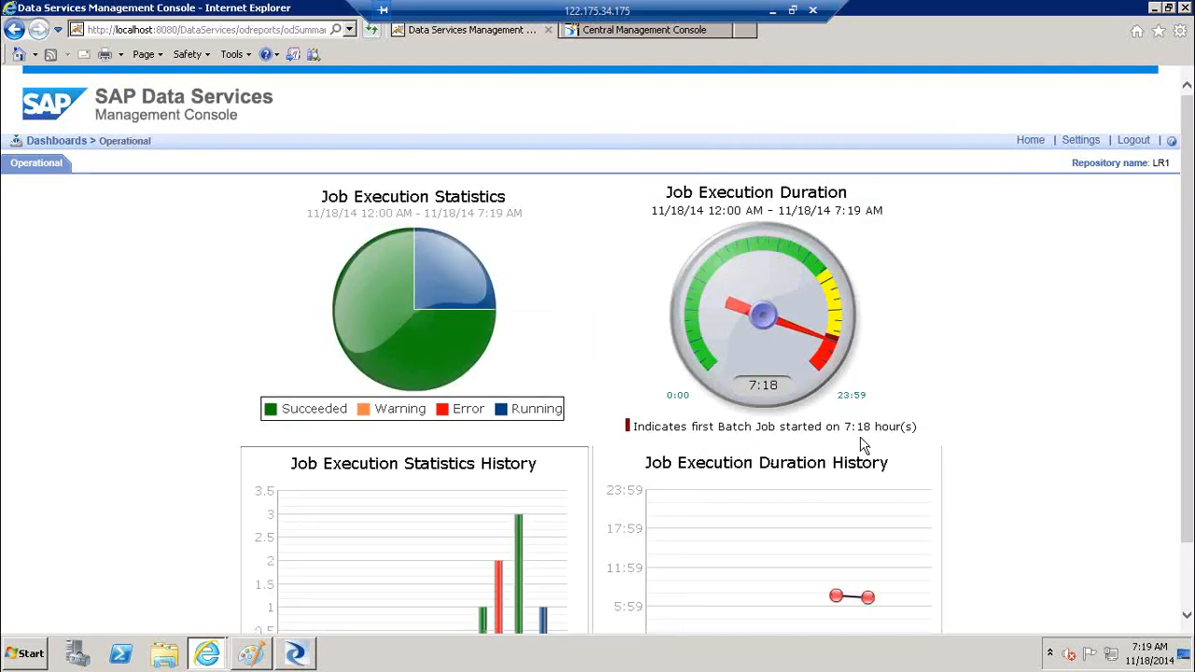
mouse_move(455, 285)
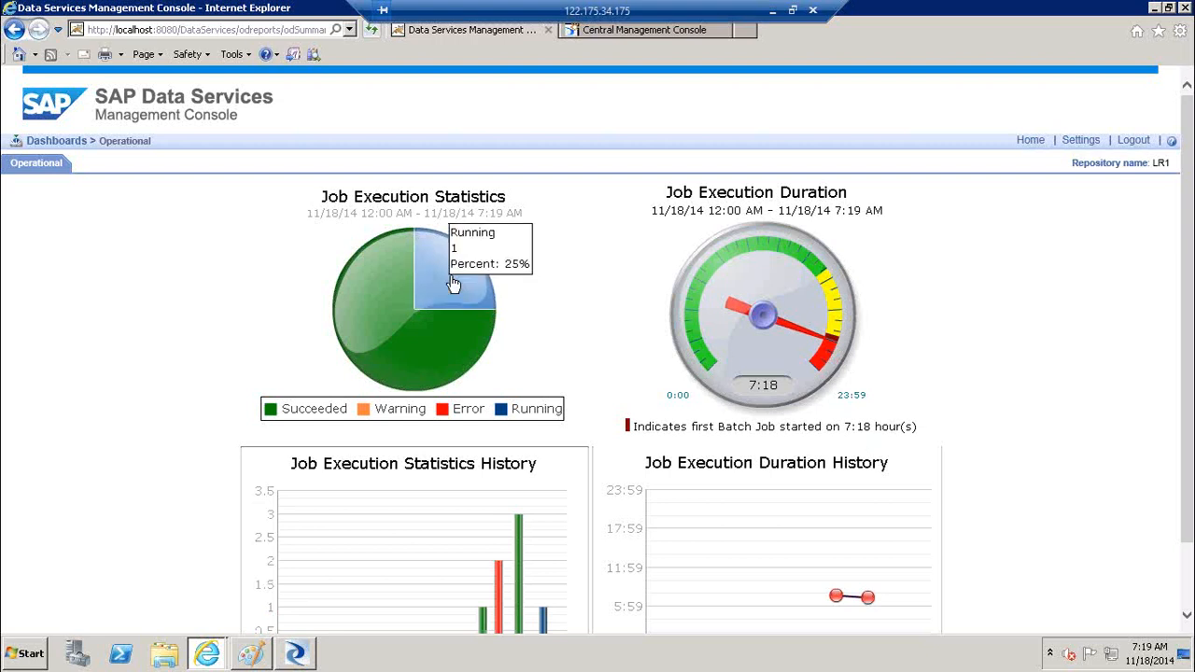
mouse_move(357, 314)
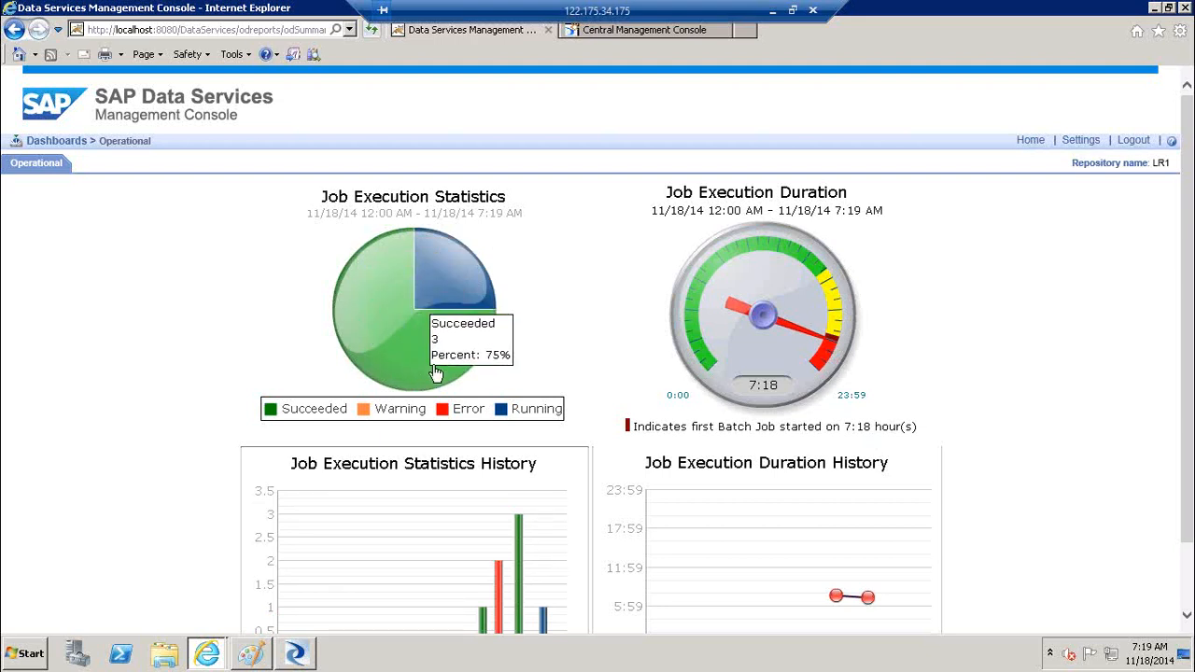
Check the monitored job runs in Designer's Monitor tab, then return to the Operational Dashboard
click(295, 656)
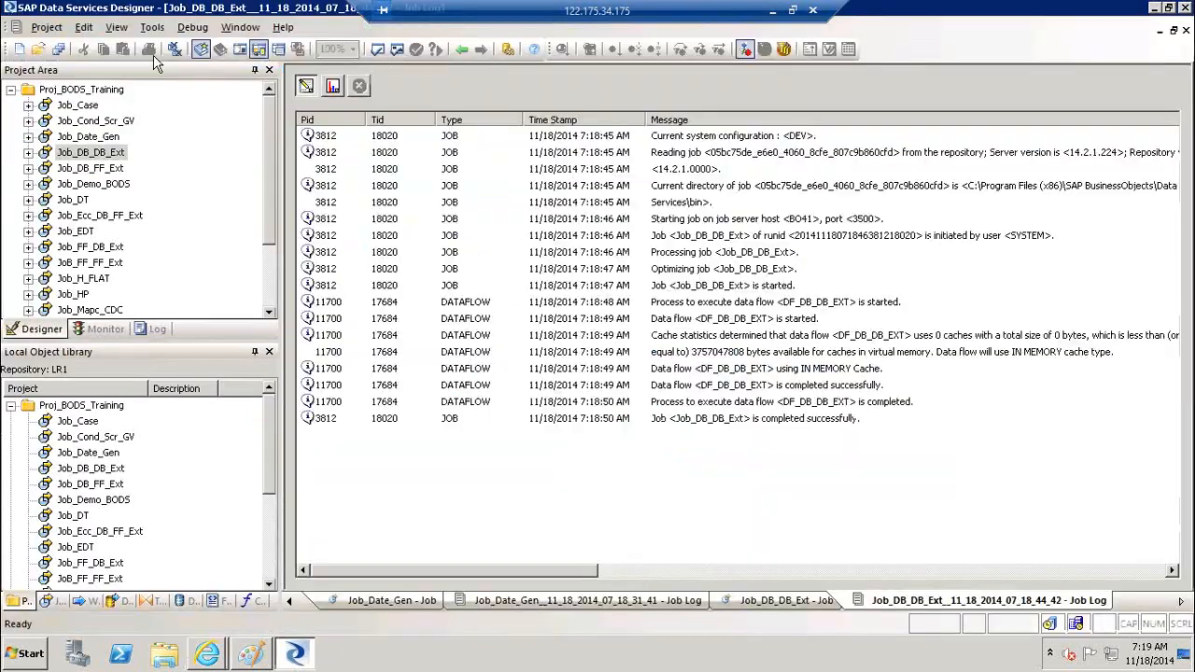
click(112, 332)
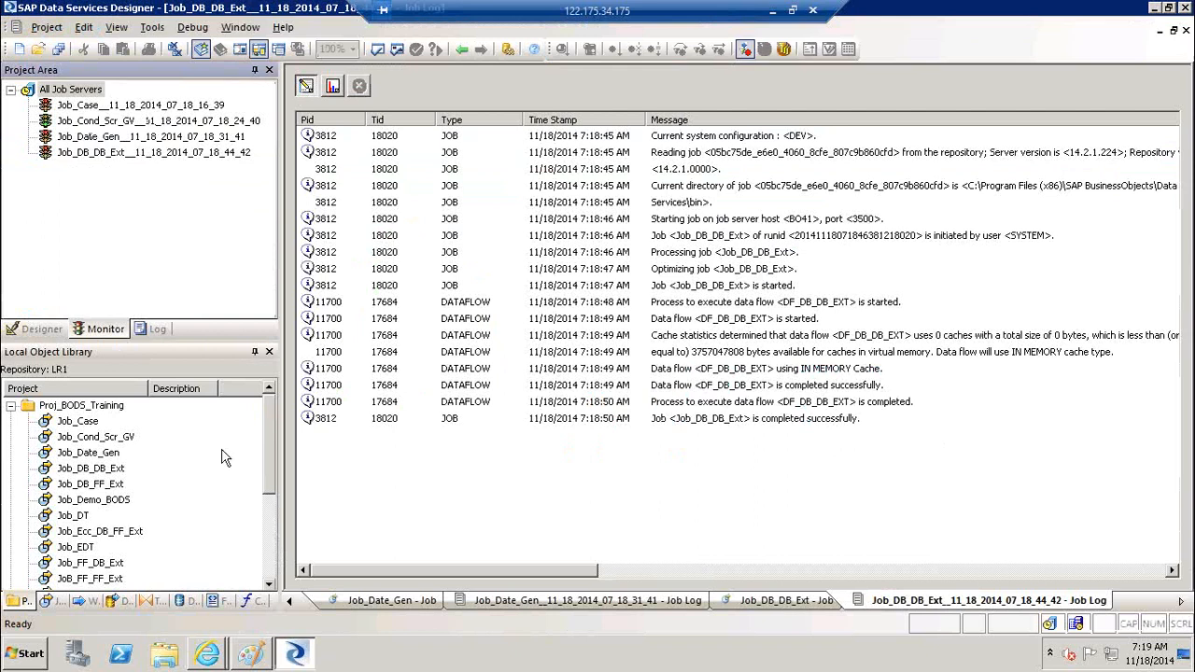
click(207, 655)
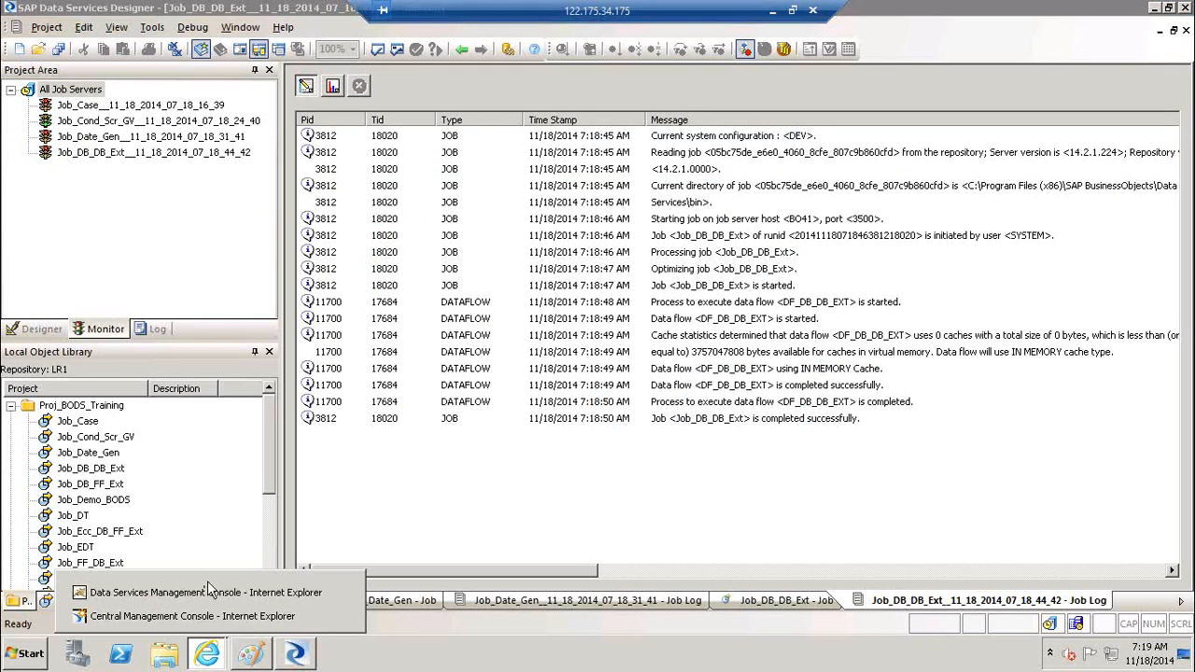
click(207, 580)
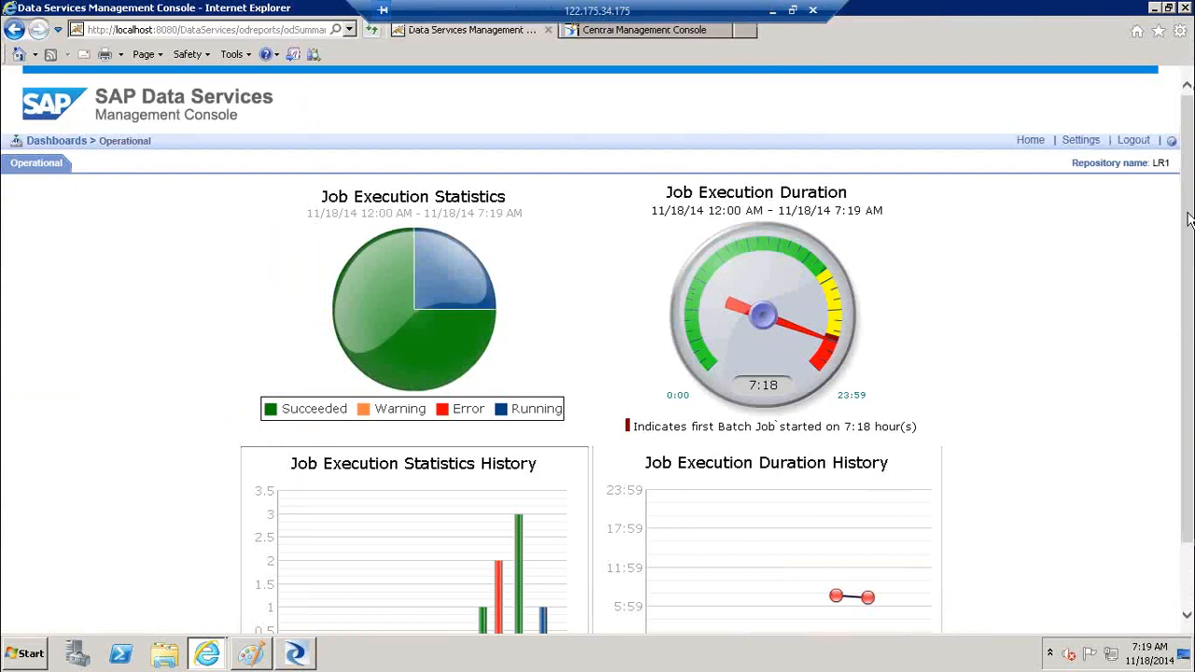
scroll(787, 269, down, 1)
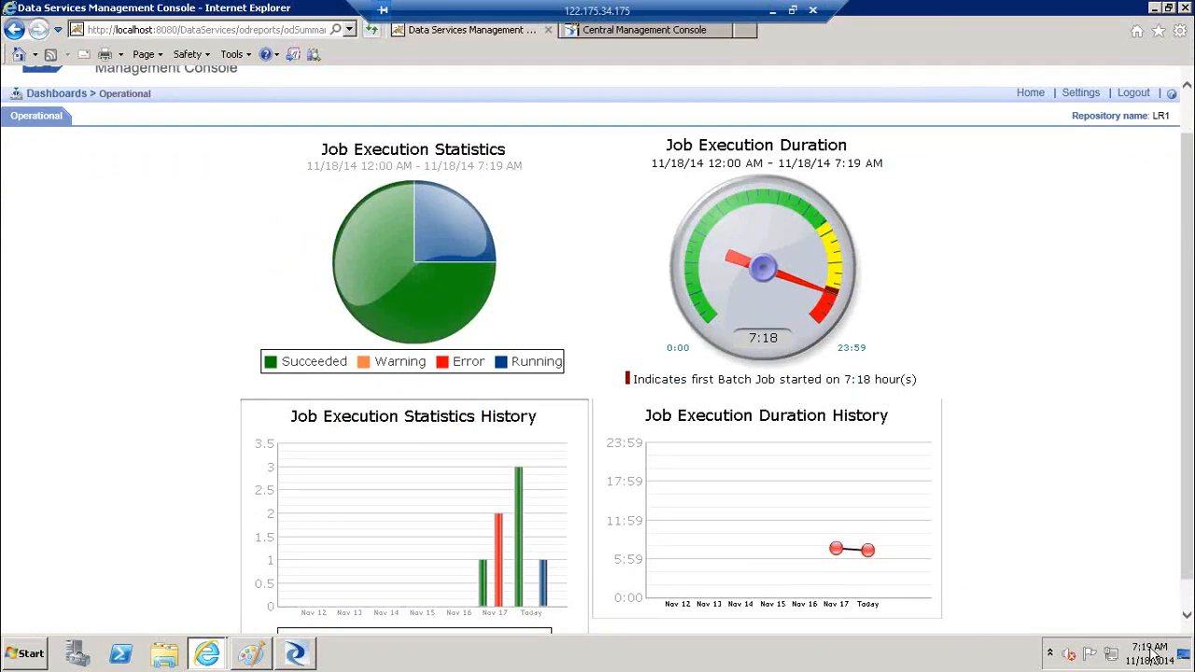
Drill into today's job durations, checking the Job_Case and Job_Date_Gen data flows (DF_Date_Gen loaded 61 rows)
click(793, 280)
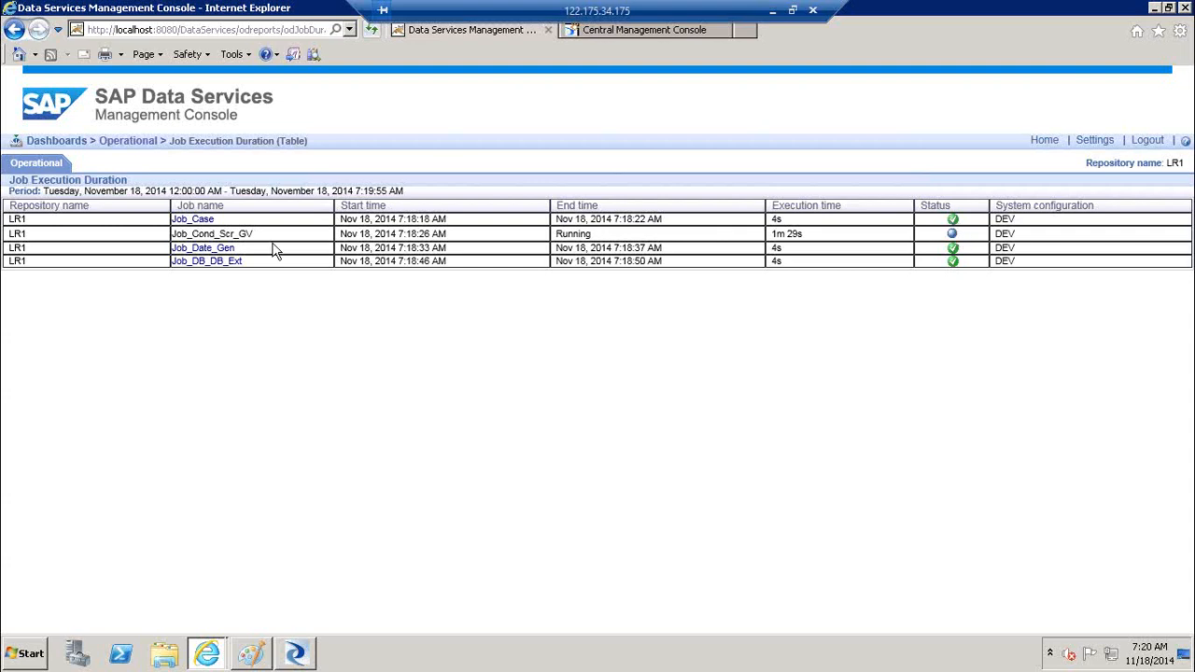
click(196, 220)
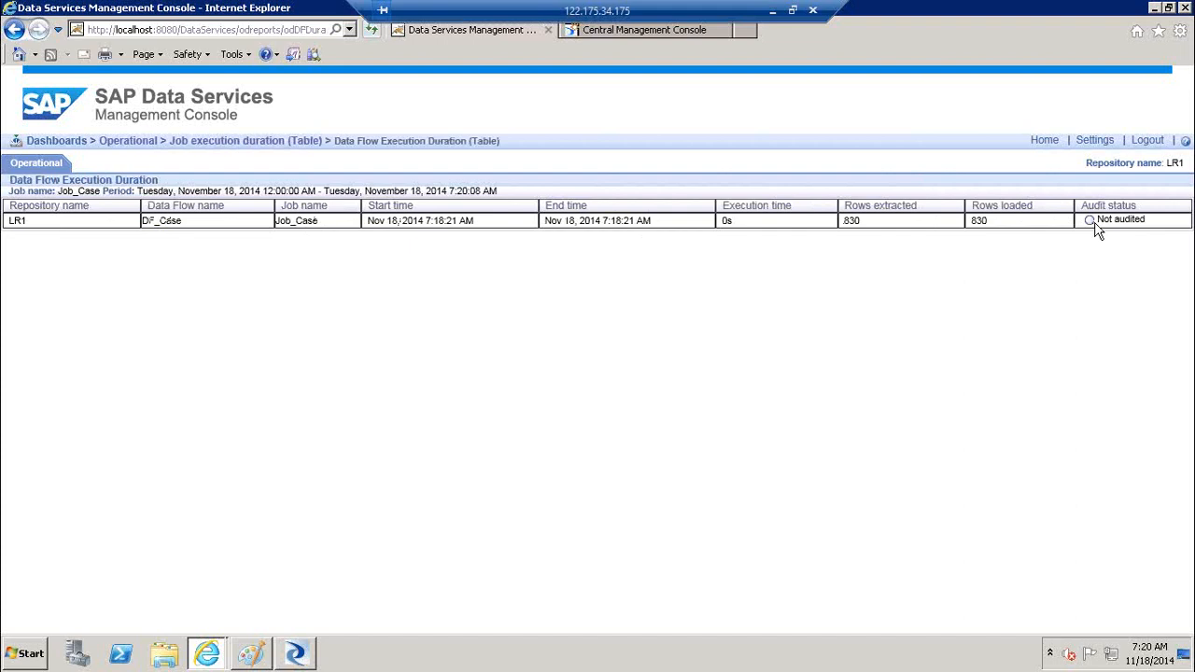
click(16, 29)
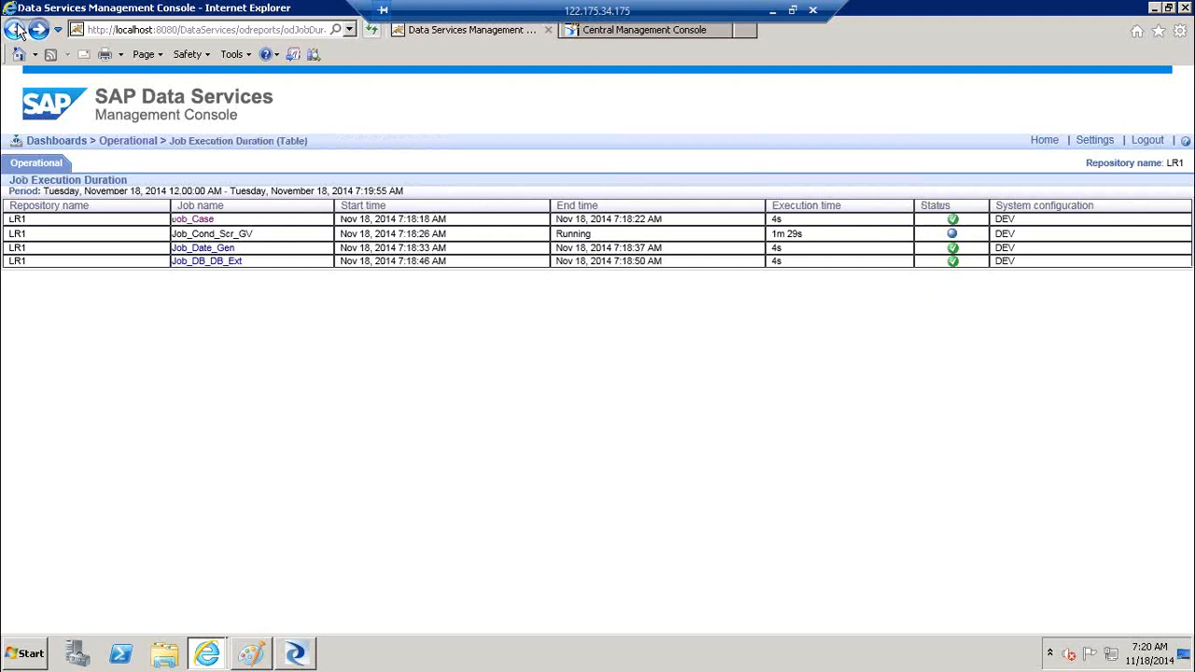
click(212, 250)
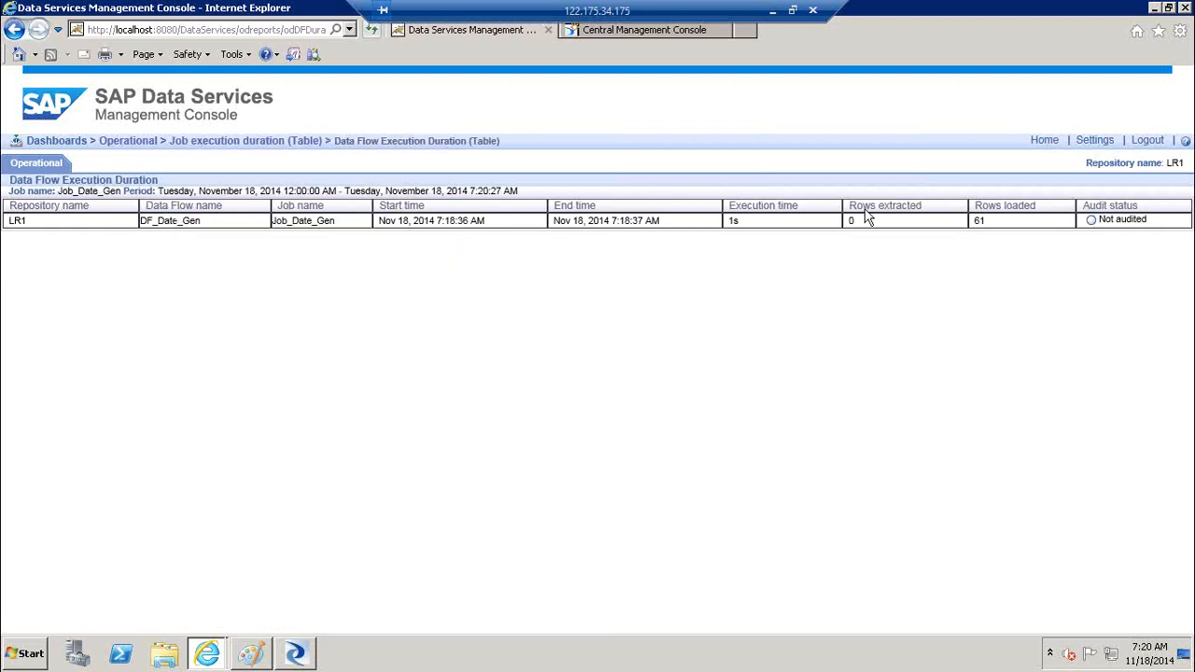
click(14, 31)
click(13, 32)
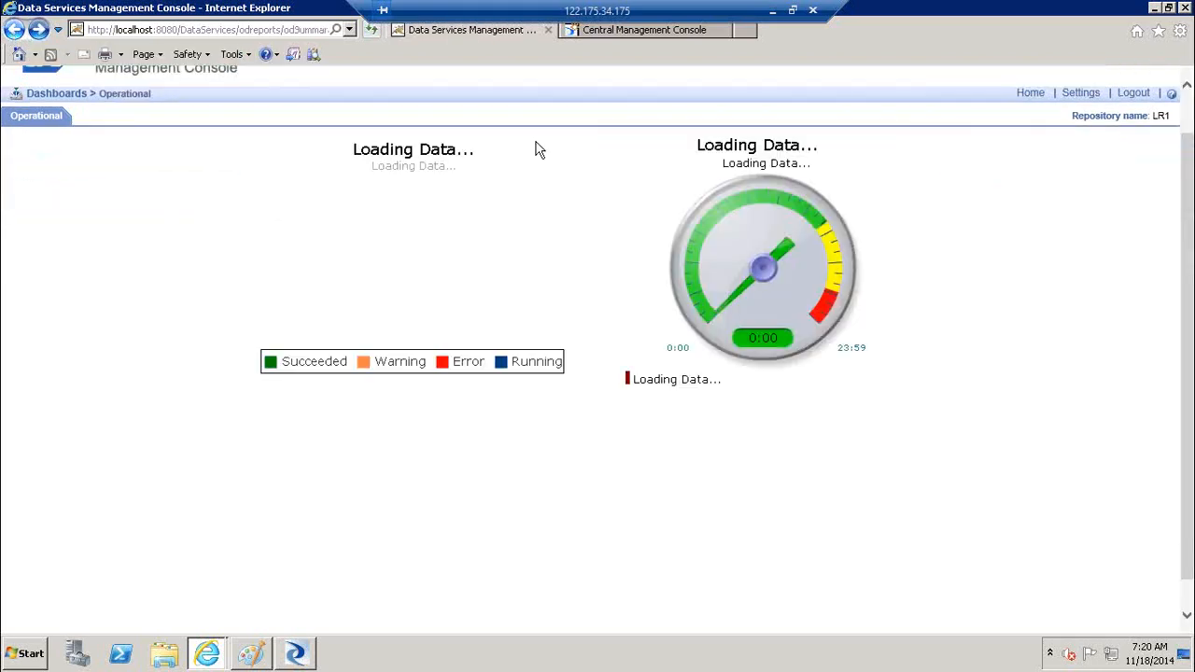
click(431, 237)
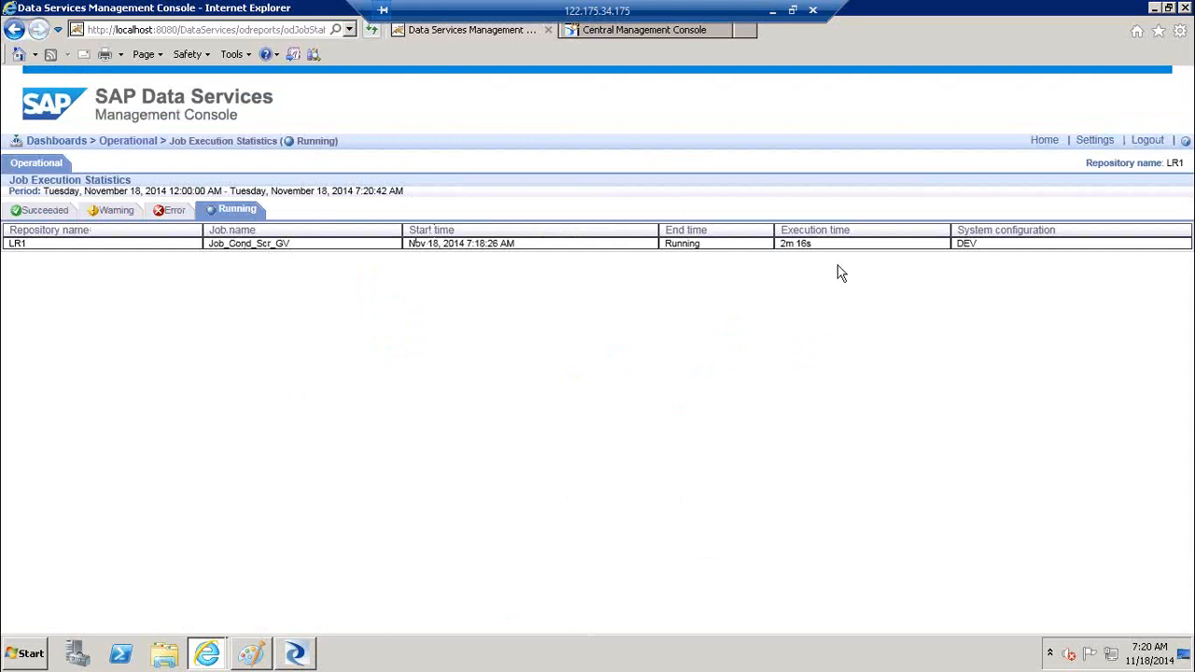
triple_click(782, 245)
click(176, 214)
click(53, 214)
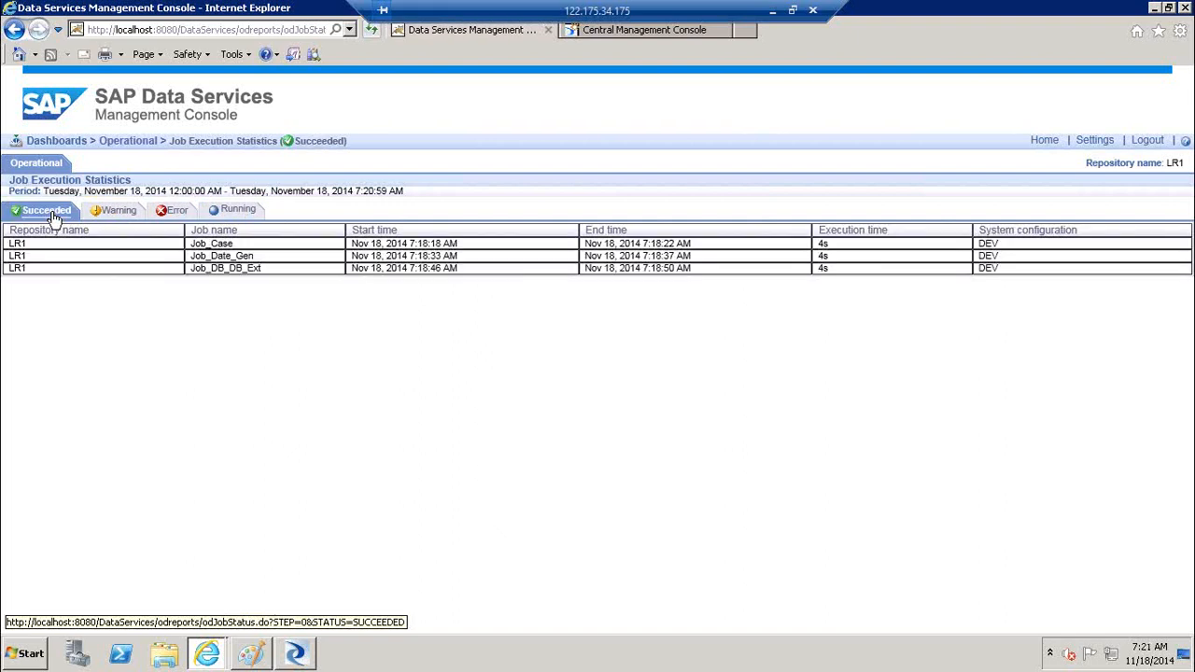
click(12, 31)
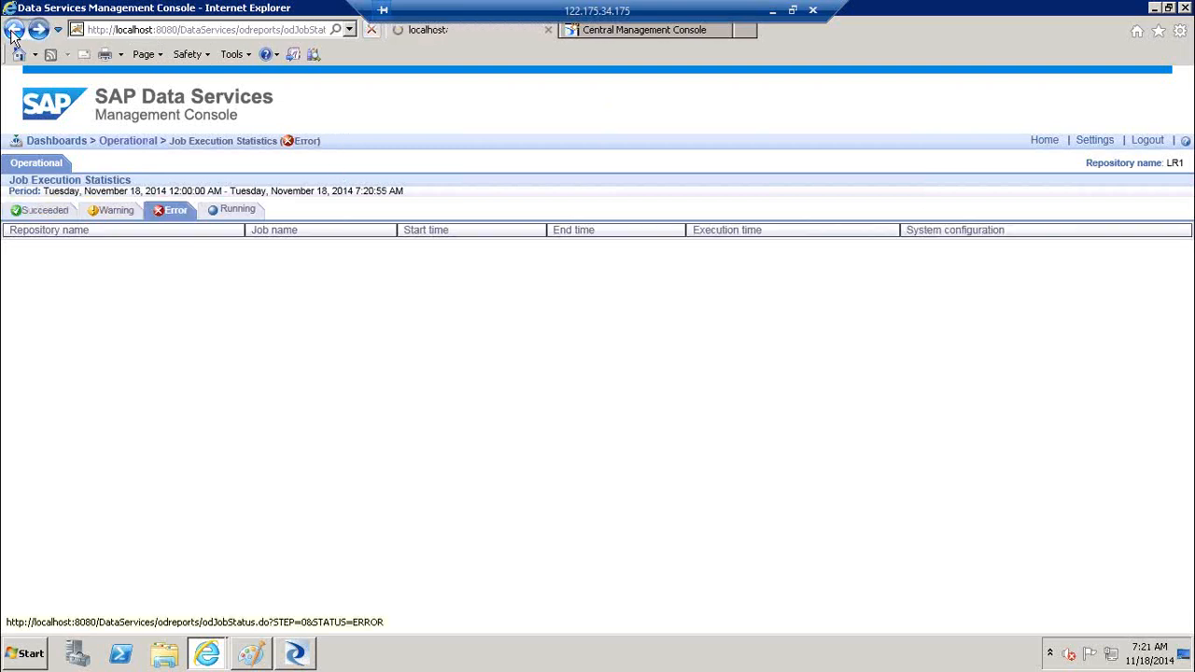
click(13, 31)
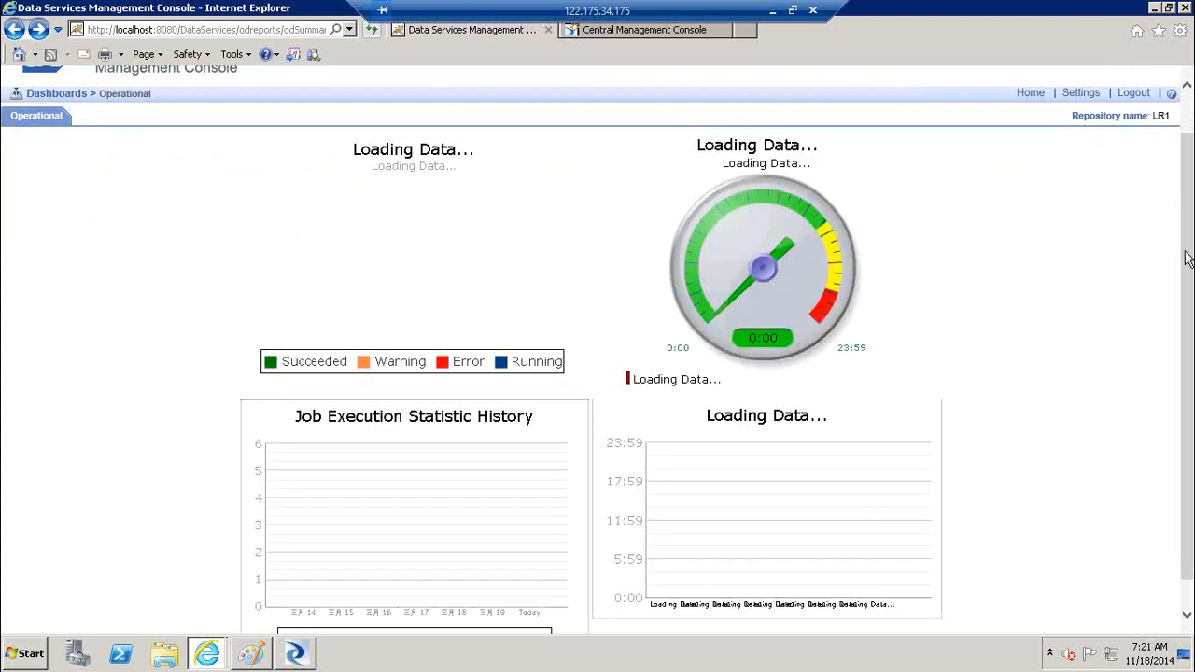
scroll(1186, 258, down, 2)
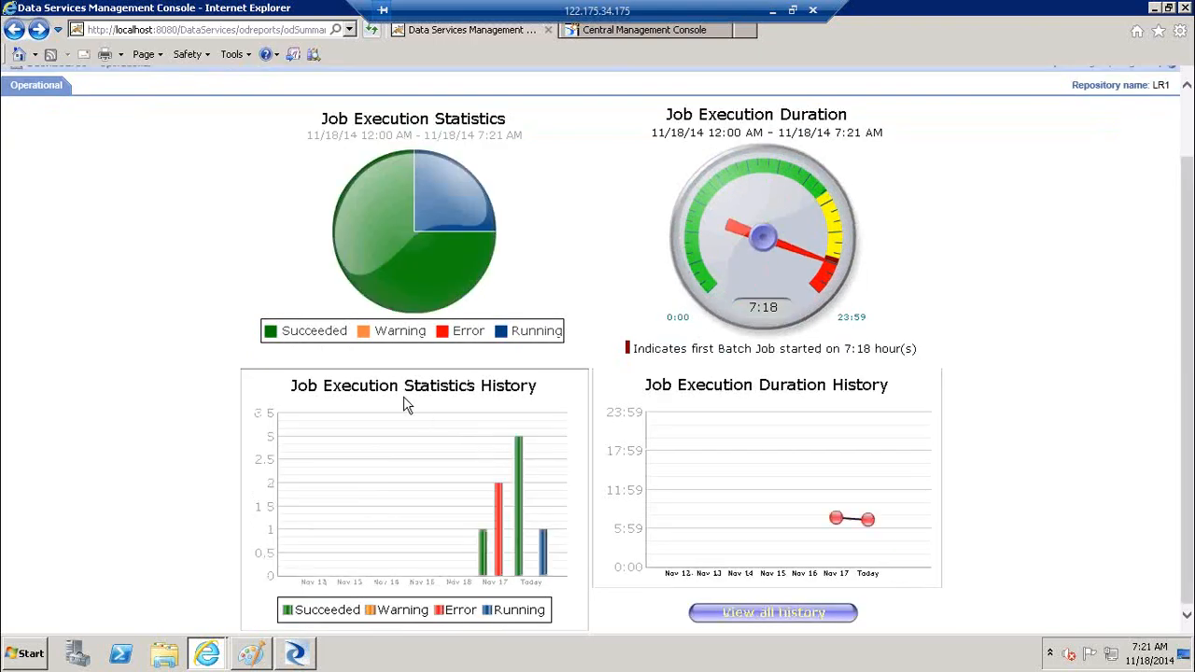
mouse_move(517, 471)
mouse_move(1156, 661)
mouse_move(483, 563)
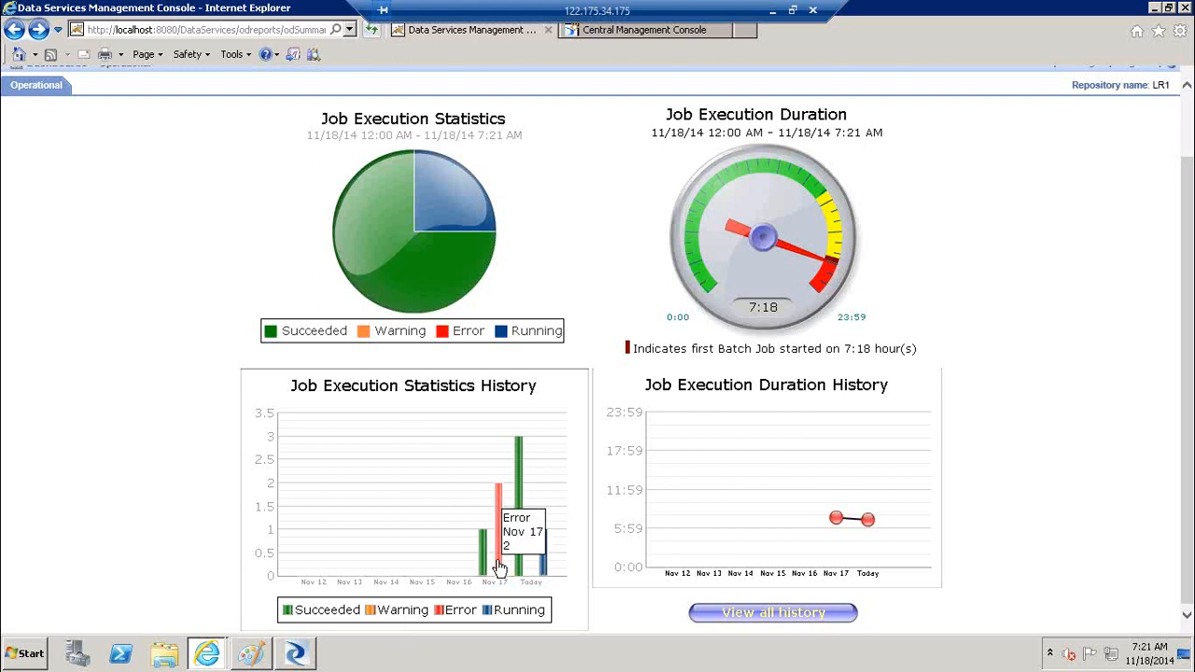
click(499, 567)
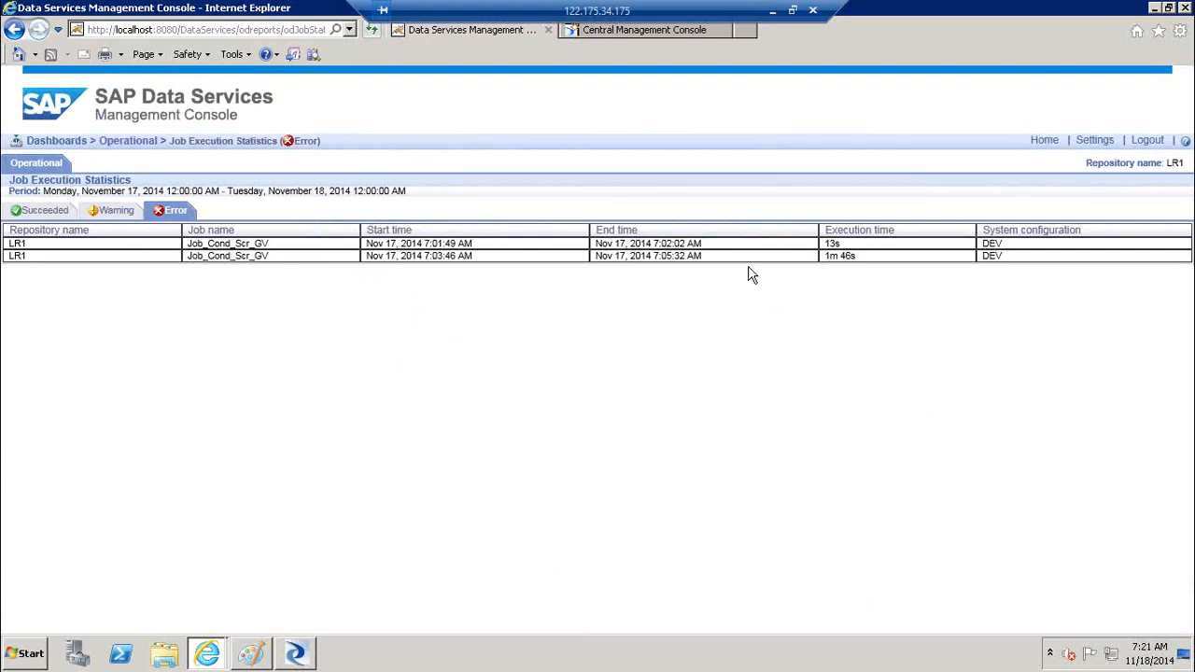
click(14, 30)
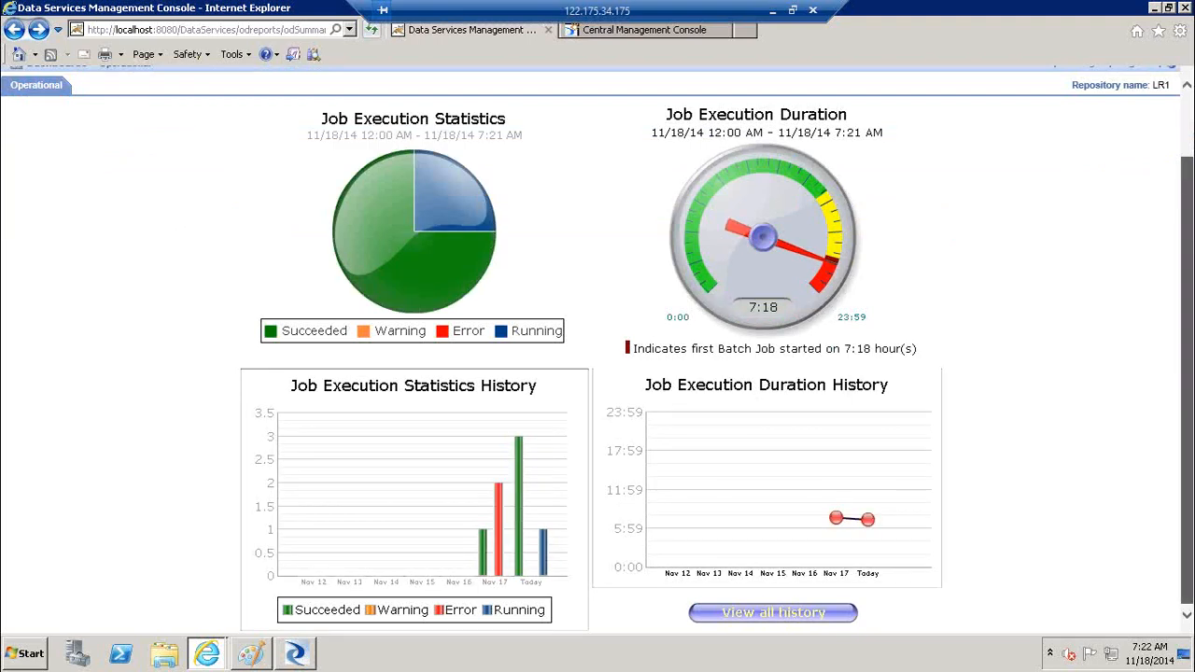
mouse_move(520, 546)
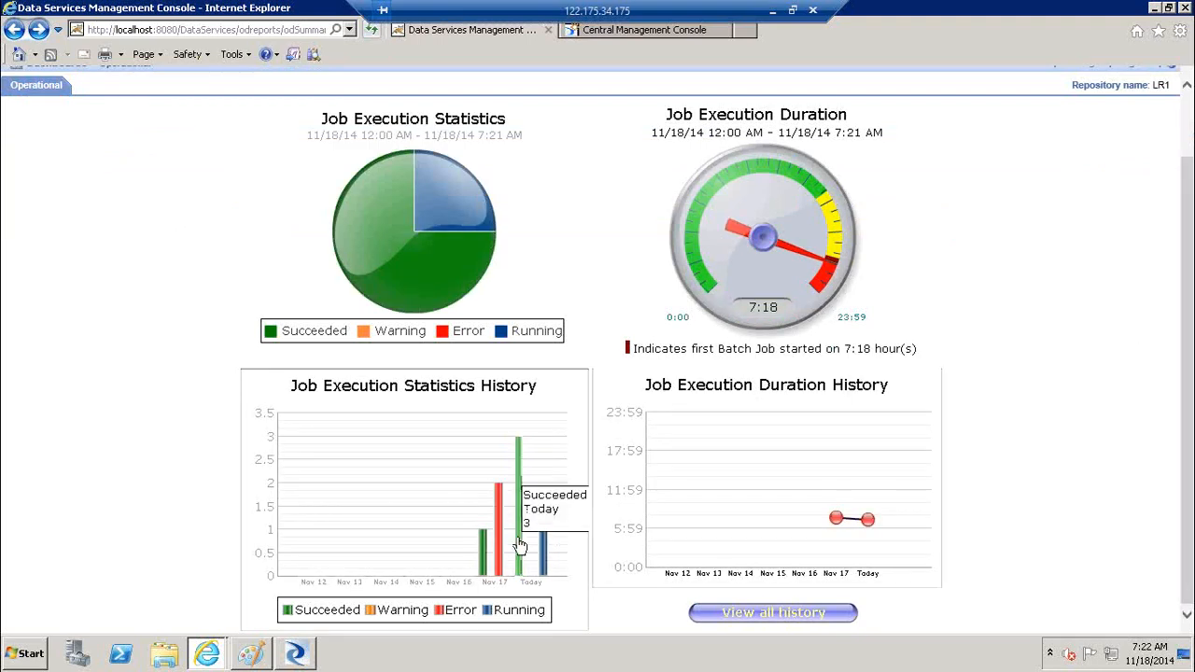
mouse_move(546, 561)
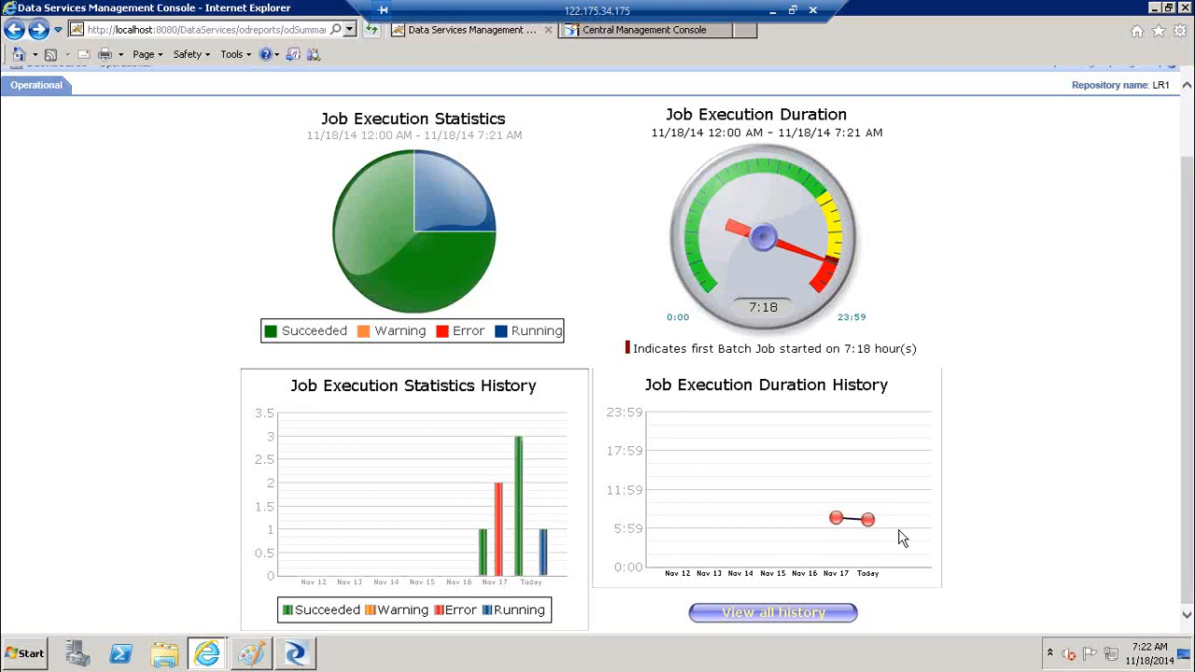
Open the full Job Execution History and scroll through its entries
mouse_move(838, 519)
click(781, 615)
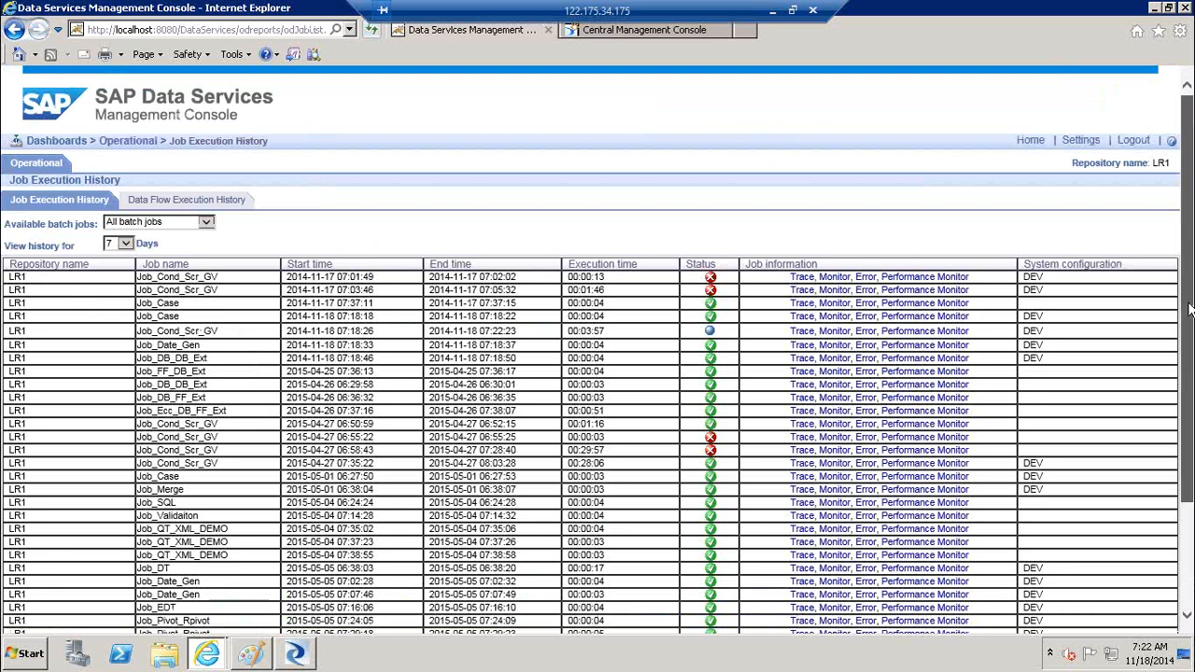
scroll(1190, 310, down, 1)
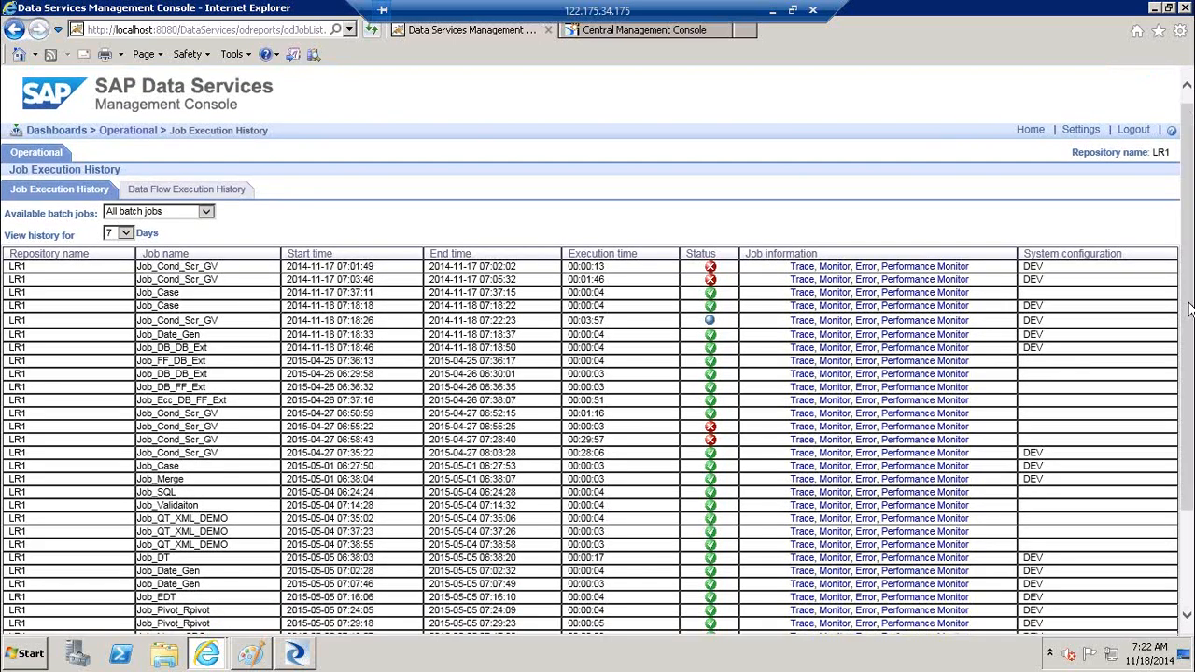
scroll(1189, 317, down, 2)
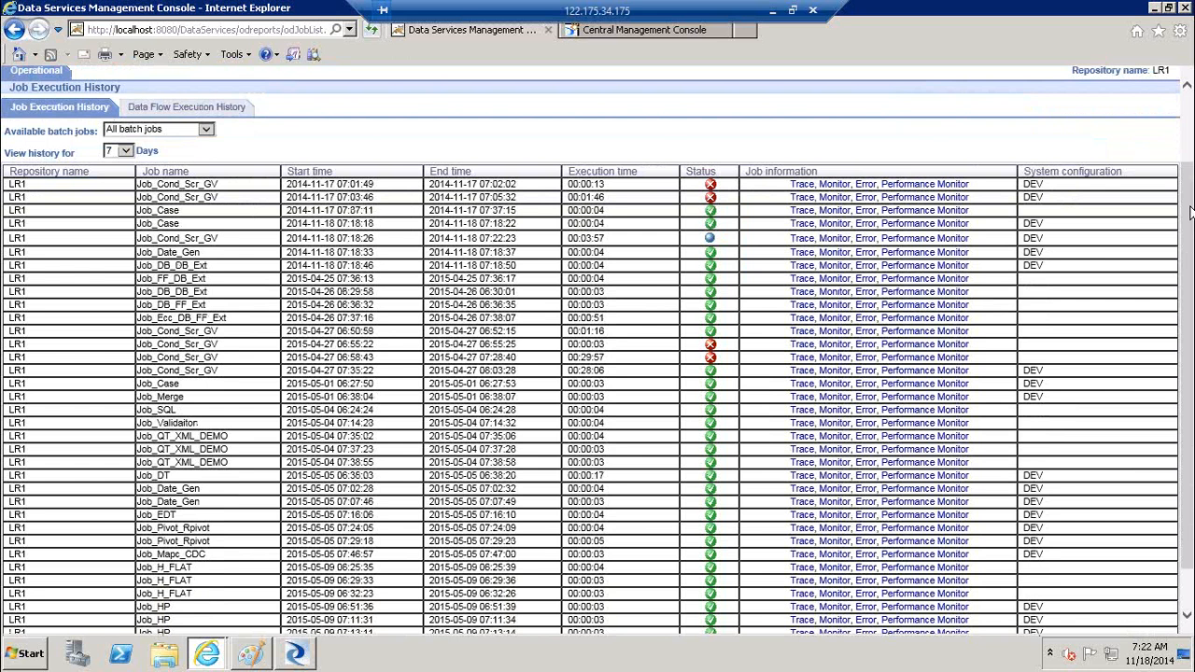
scroll(1188, 137, up, 2)
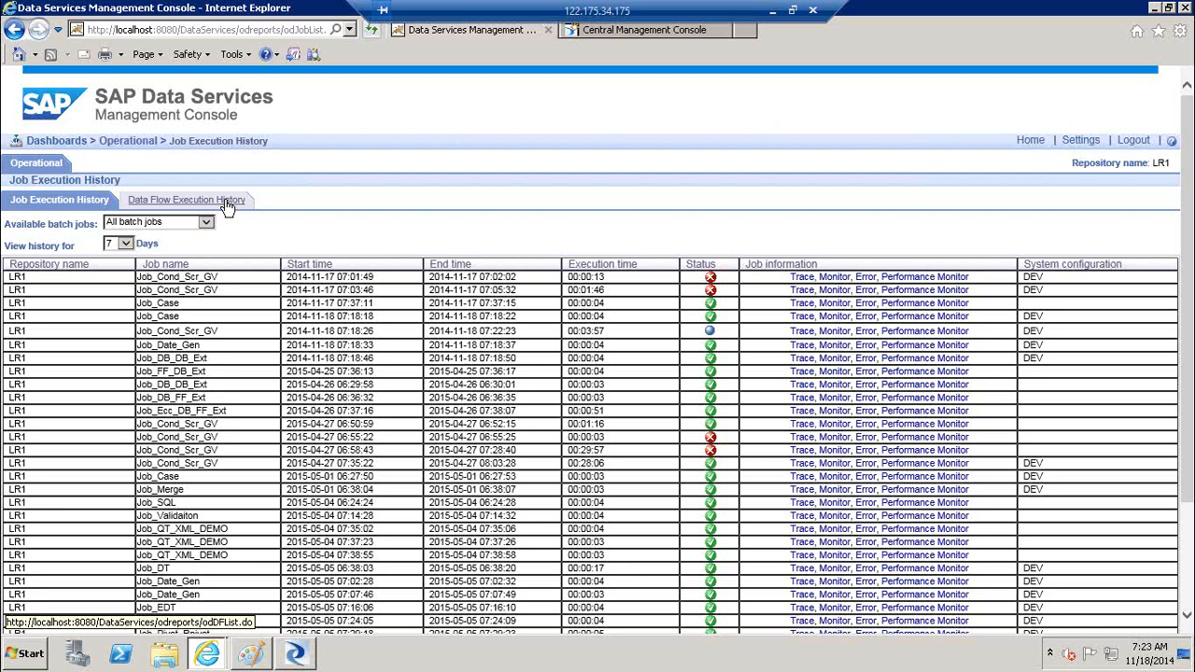
Keep the history at 7 days for all batch jobs, then switch to Data Flow Execution History
click(126, 244)
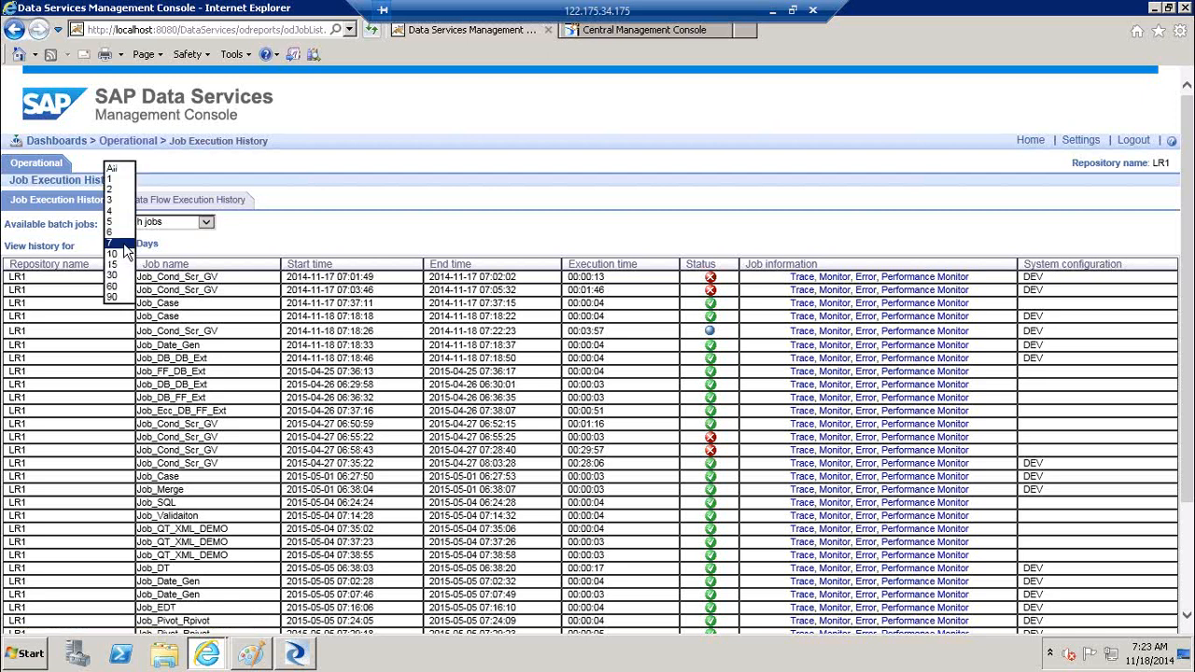
click(245, 250)
click(207, 224)
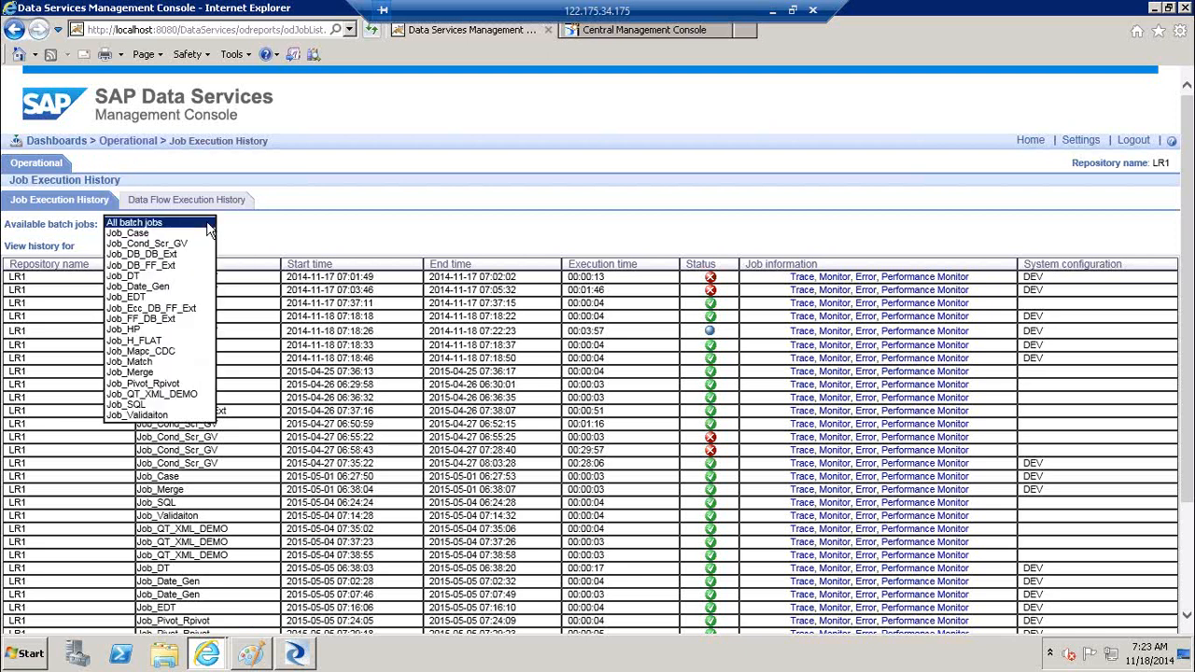
click(267, 217)
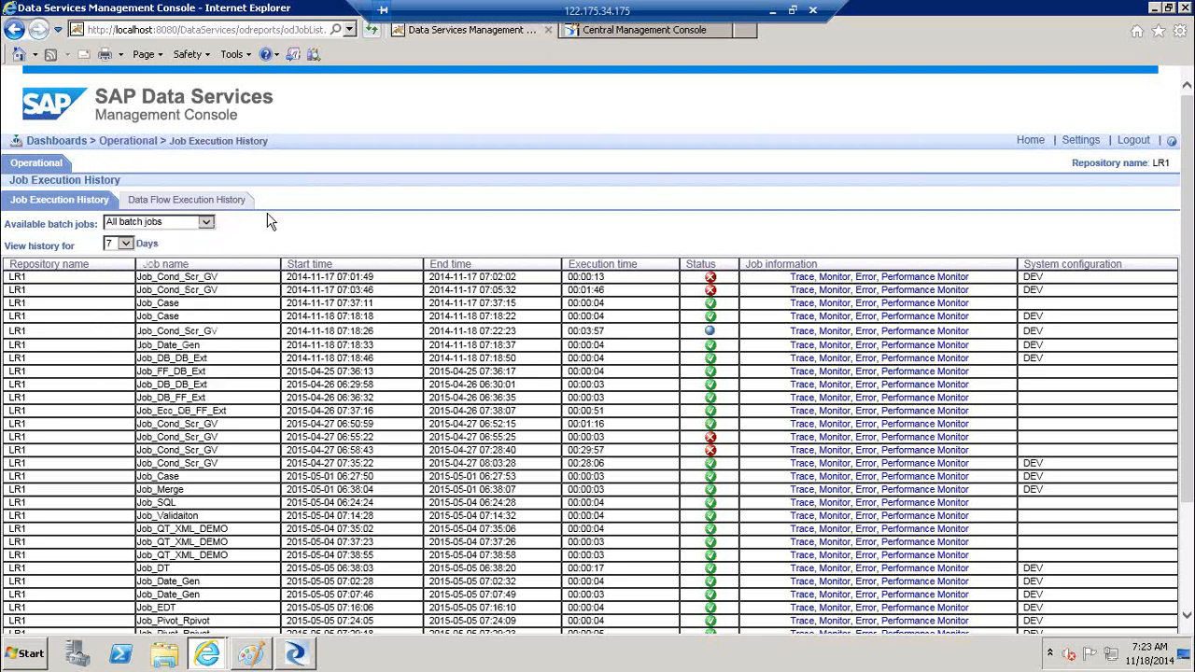
click(210, 202)
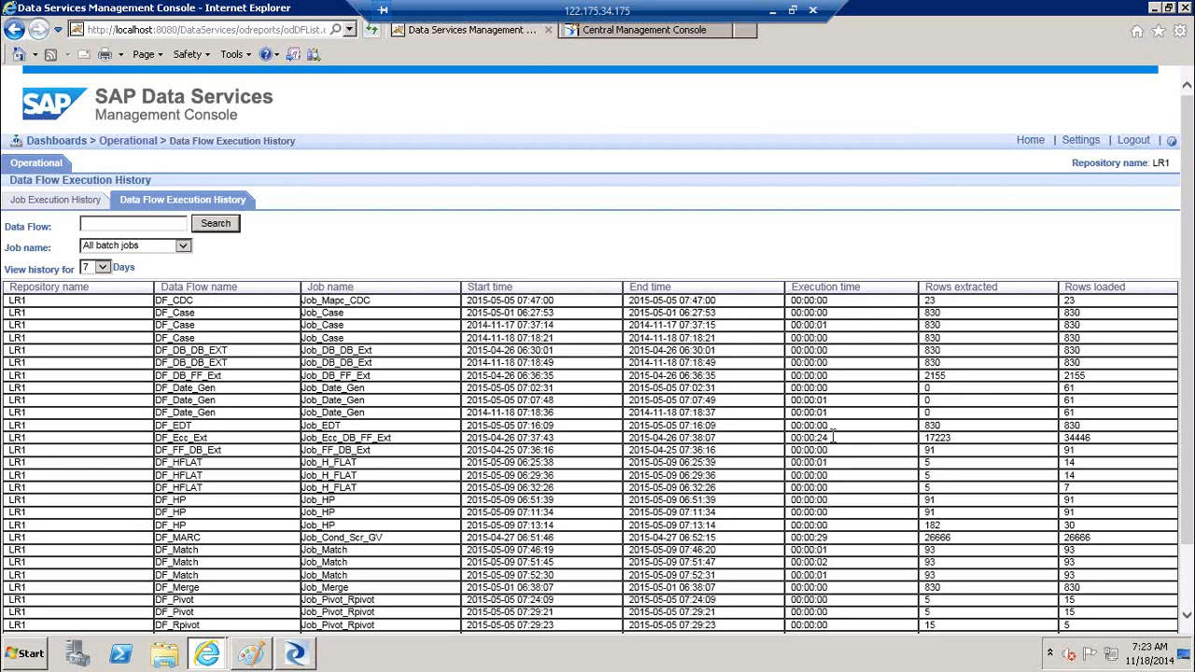
Highlight the DF_Ecc_Ext execution time, its 17223 rows extracted, and DF_MARC's 26666 rows extracted
drag(833, 437, 804, 440)
drag(954, 439, 931, 448)
drag(1095, 438, 1062, 441)
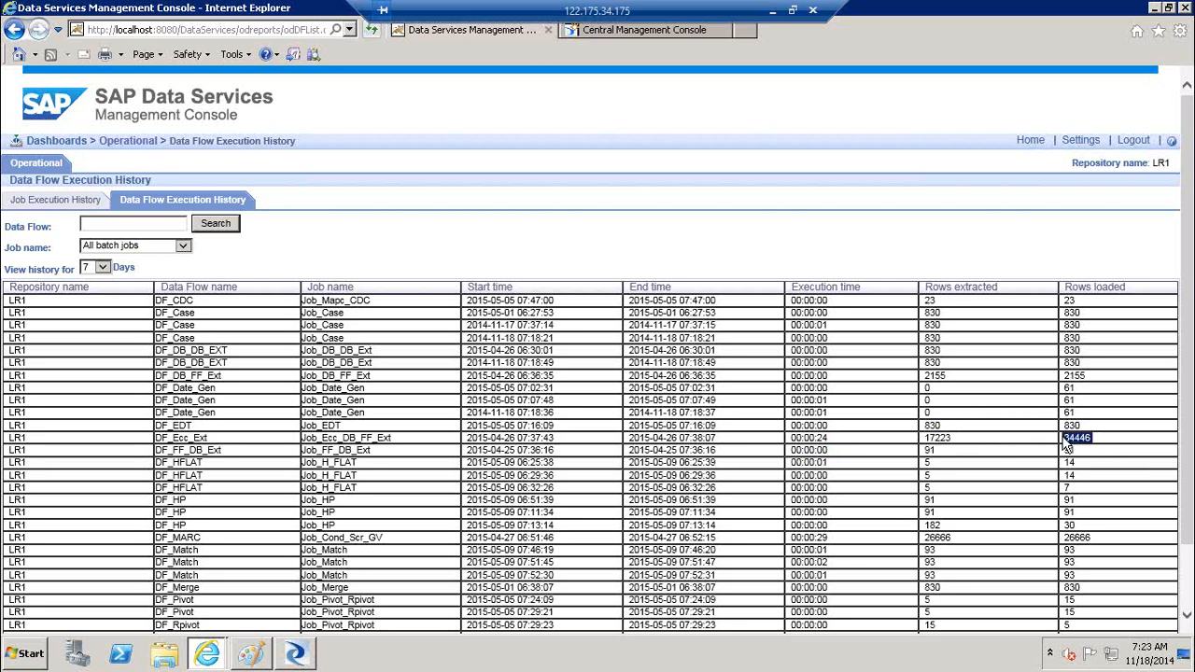
click(1189, 583)
click(838, 469)
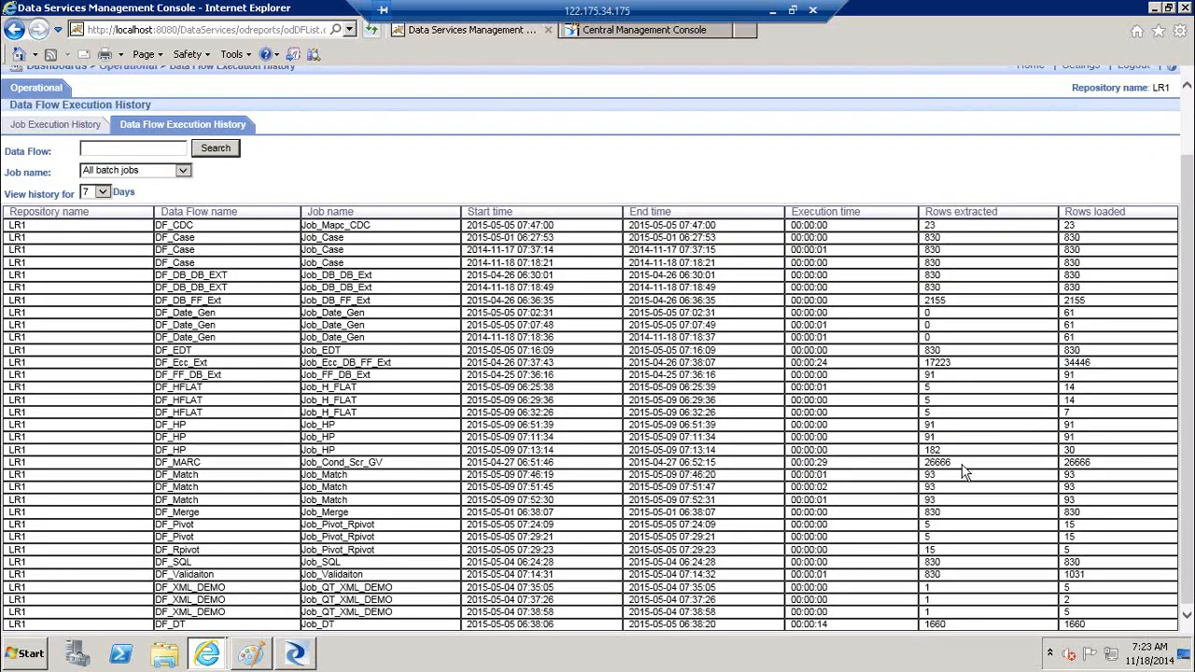
drag(963, 465, 927, 467)
scroll(1188, 374, up, 2)
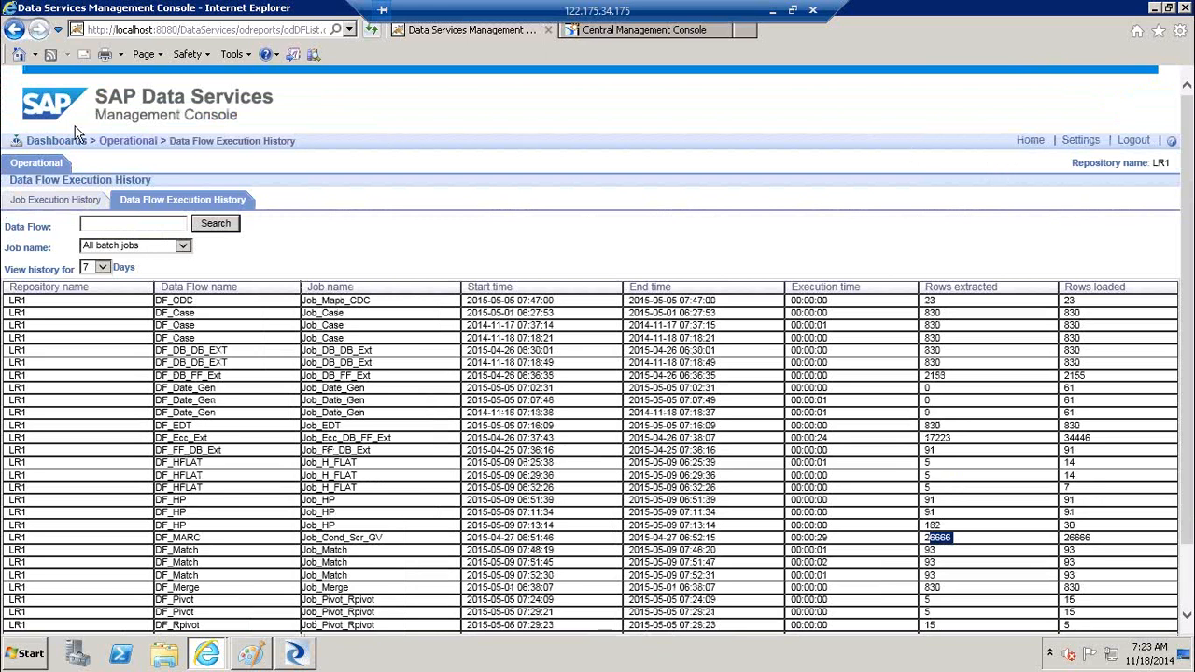
Go back through Job Execution History to the Operational dashboard
click(13, 29)
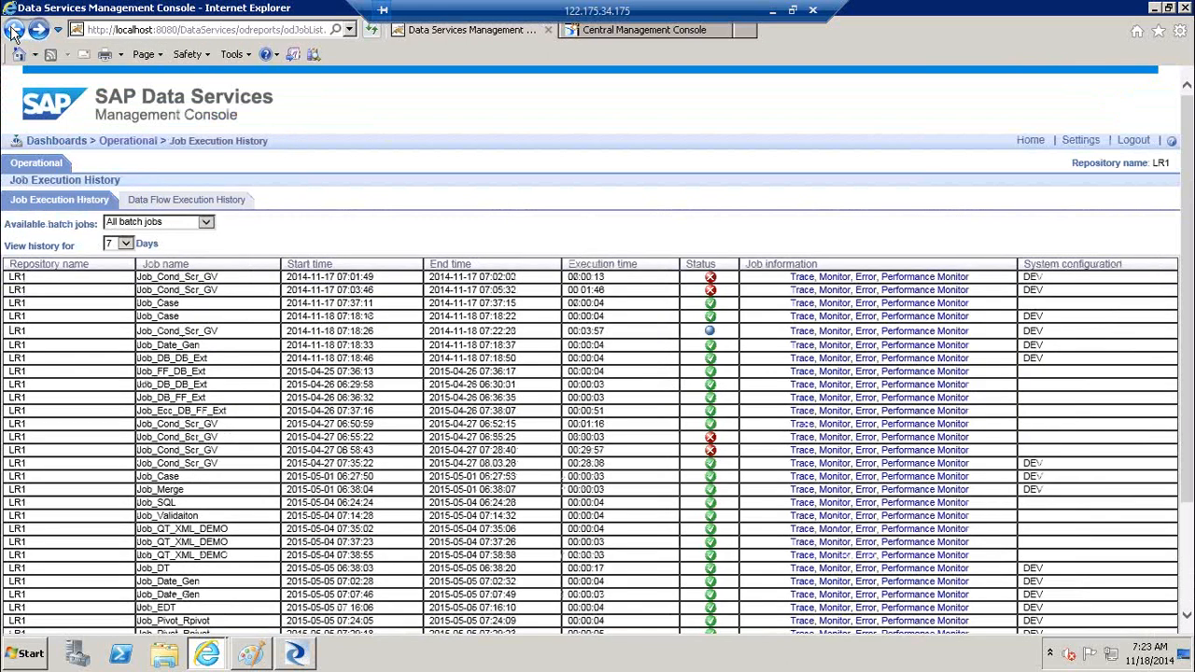
click(13, 29)
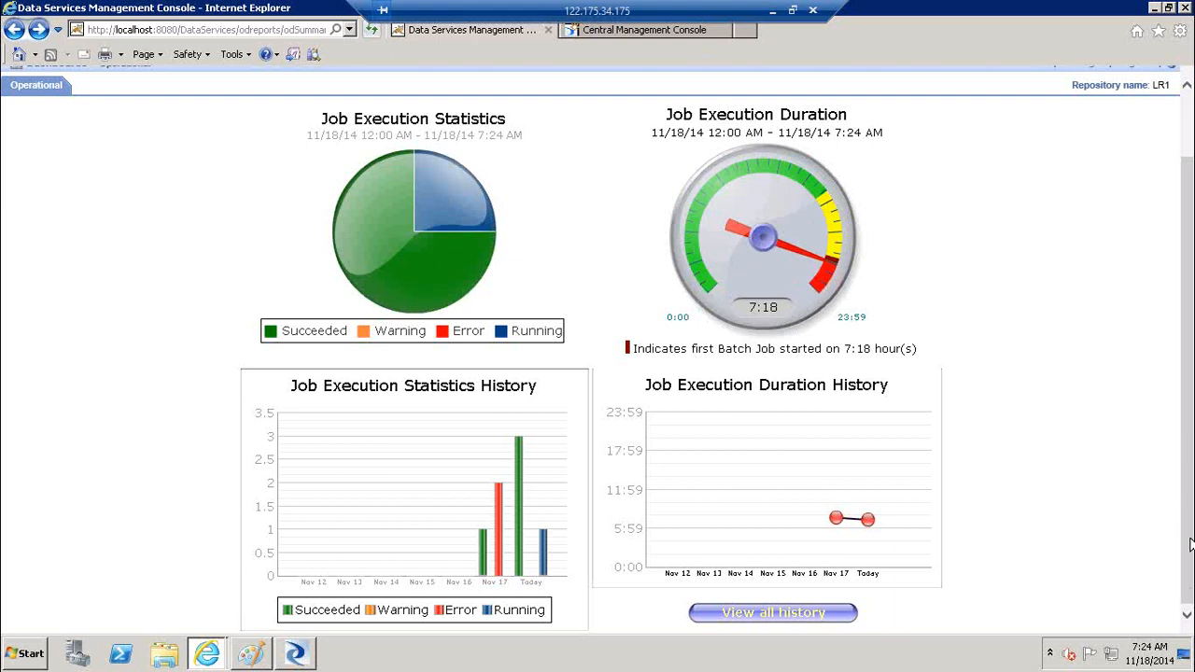
scroll(1190, 546, up, 2)
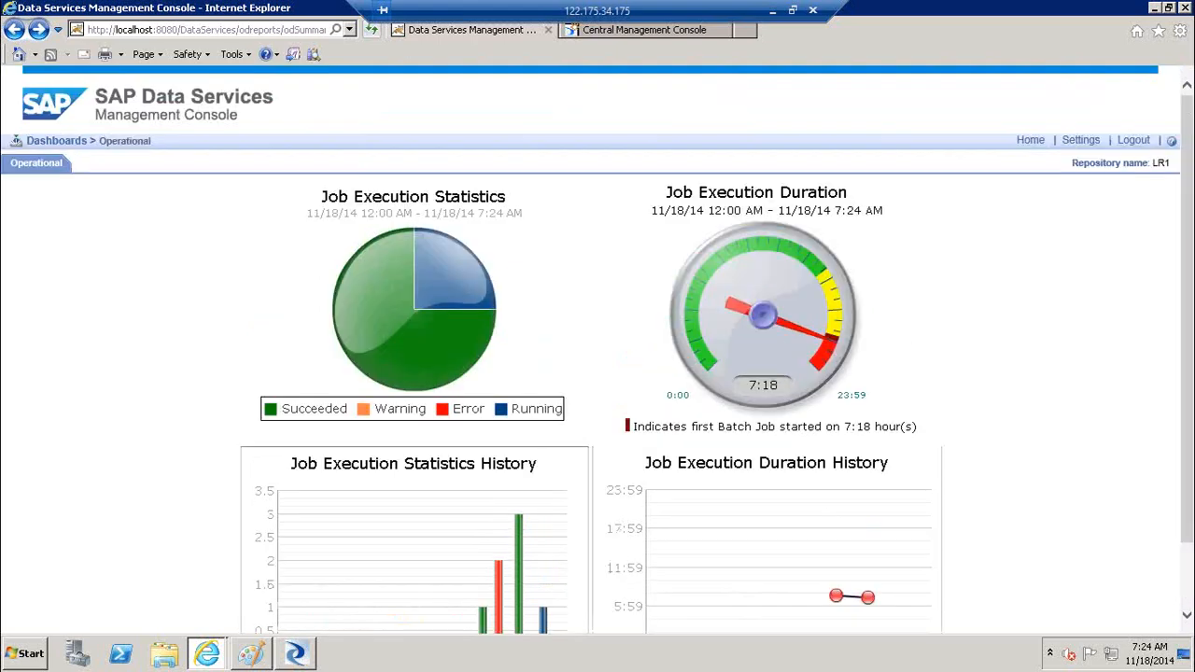
Return to the console home, read the Data Quality Reports description, and open Data Quality Reports
click(1031, 141)
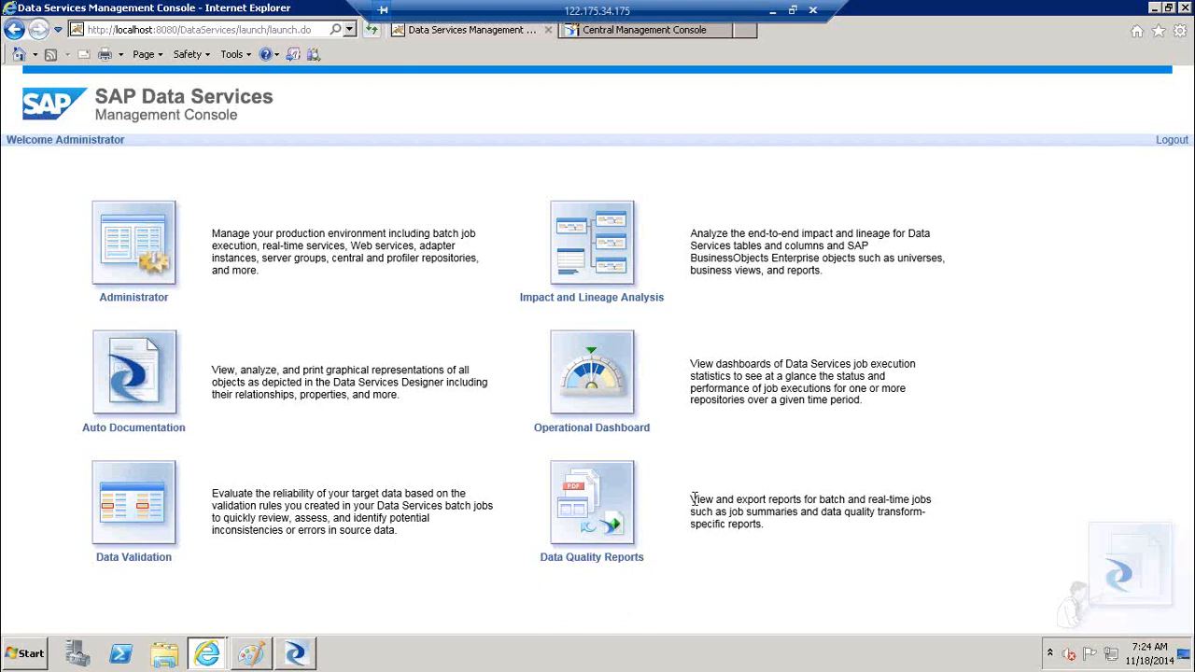
drag(691, 499, 831, 504)
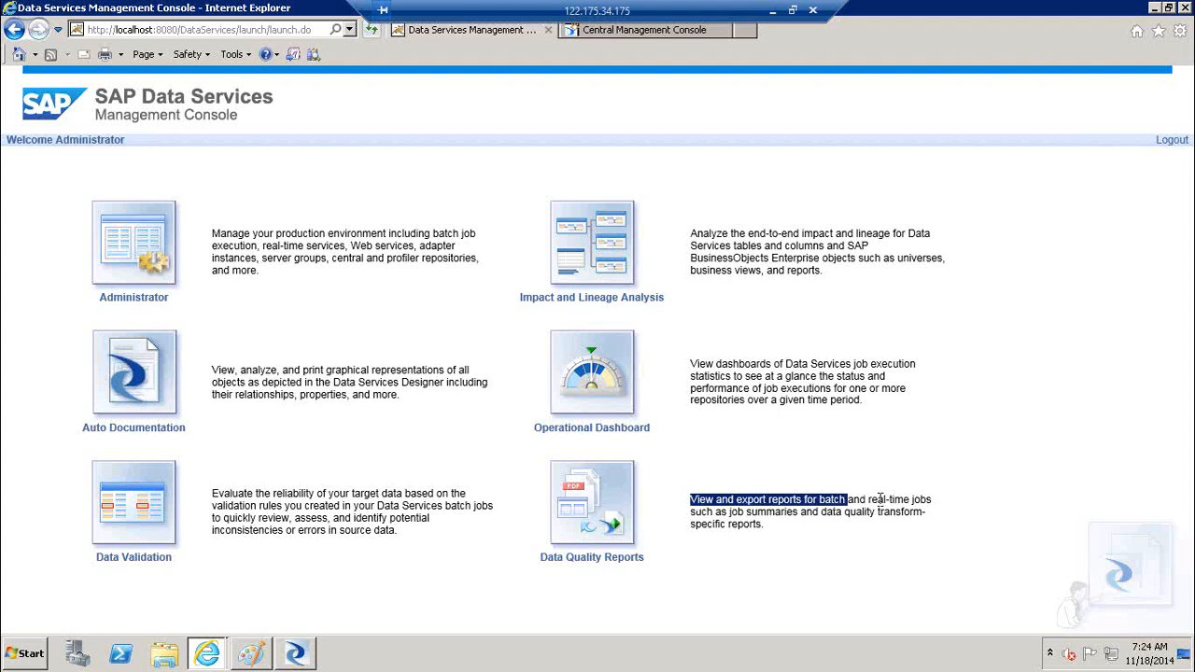
drag(744, 511, 945, 535)
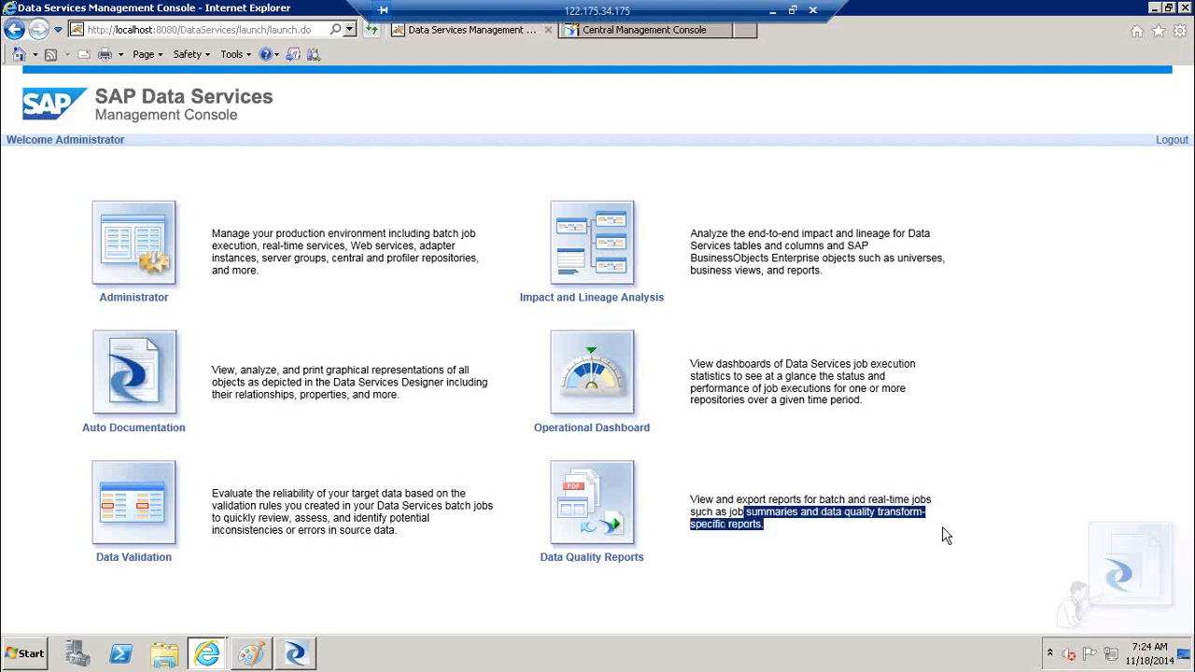
click(594, 507)
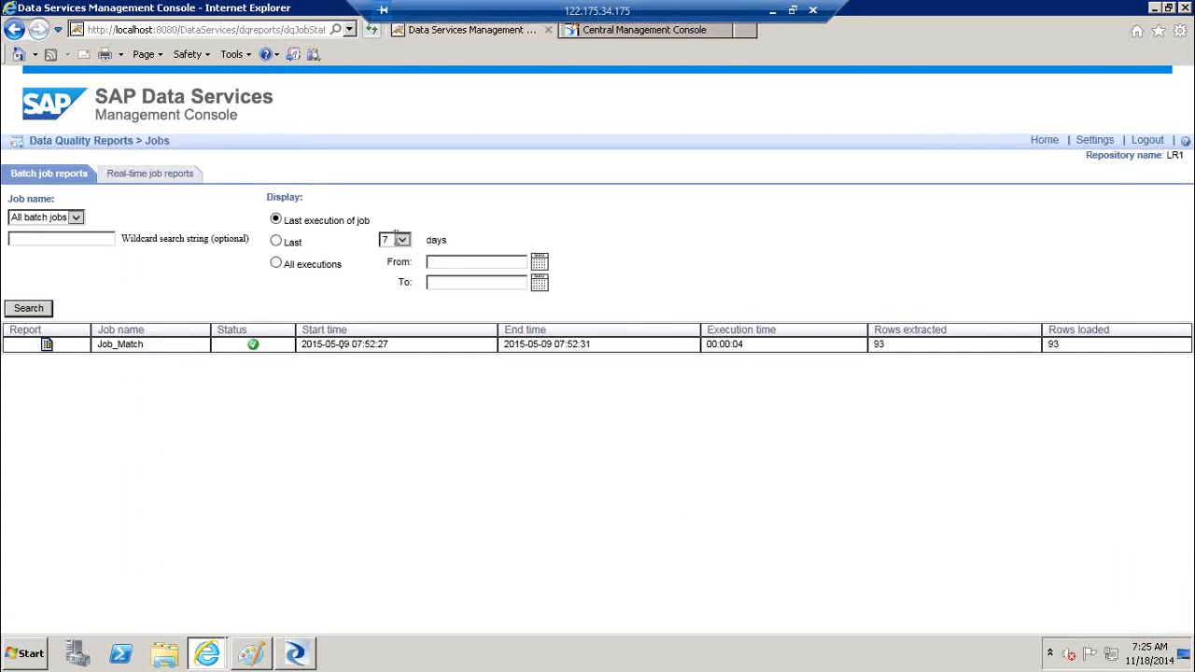
Open one of the Job_Match data quality reports and move its popup window into view
click(47, 346)
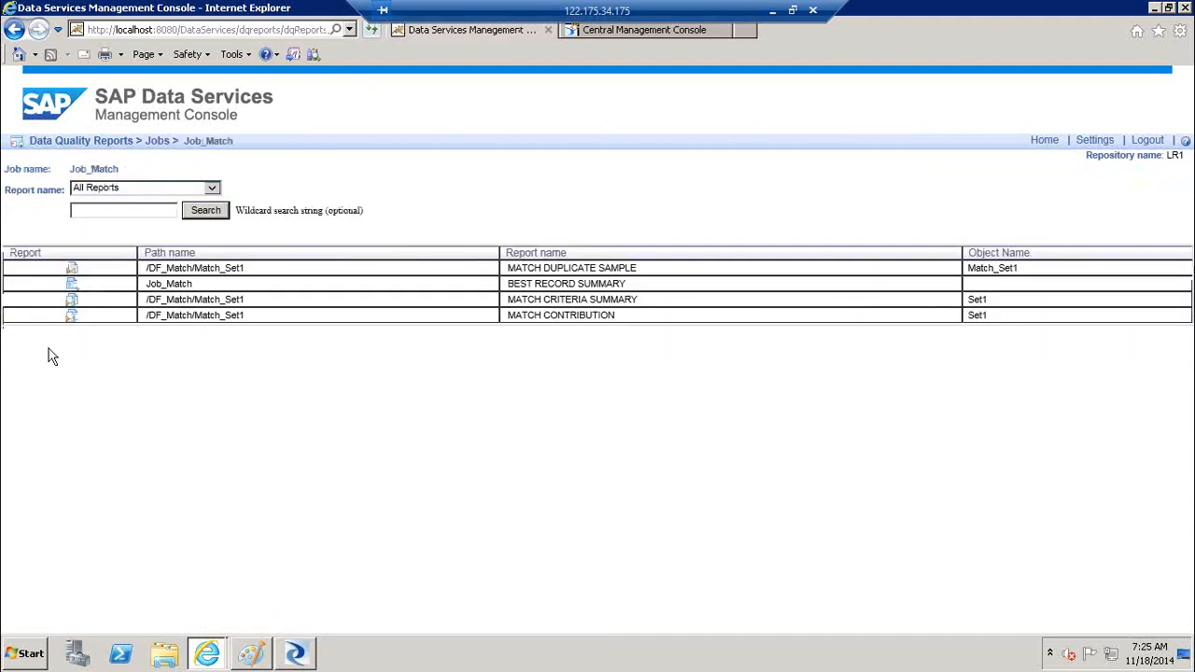
click(72, 286)
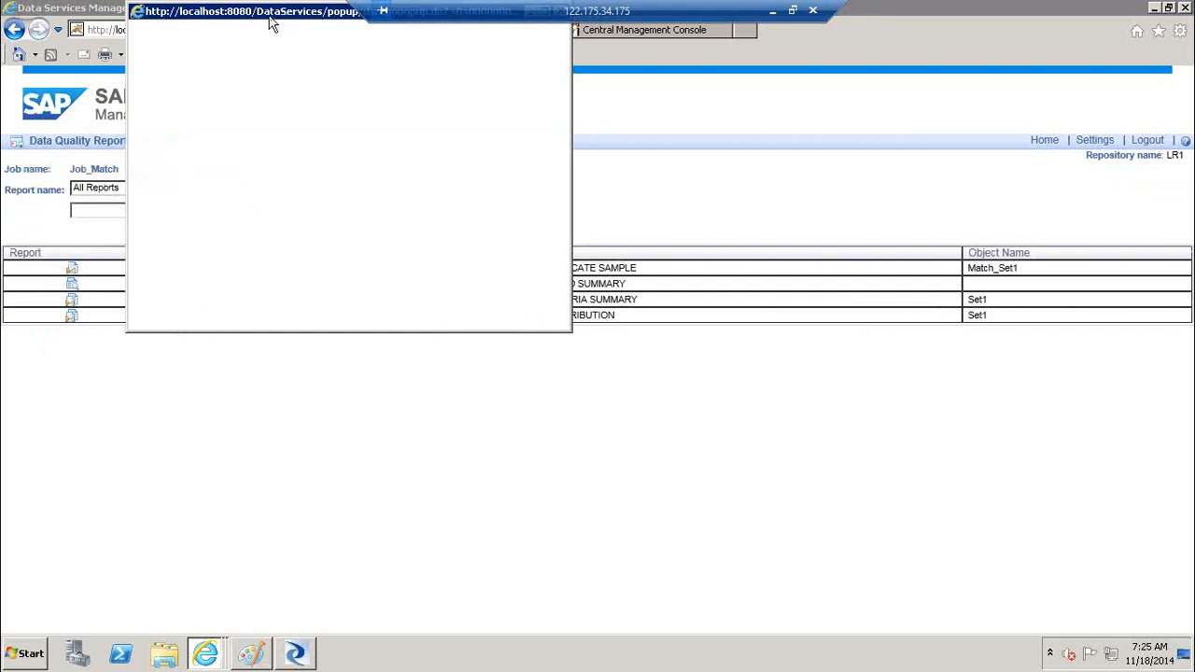
drag(280, 19, 450, 152)
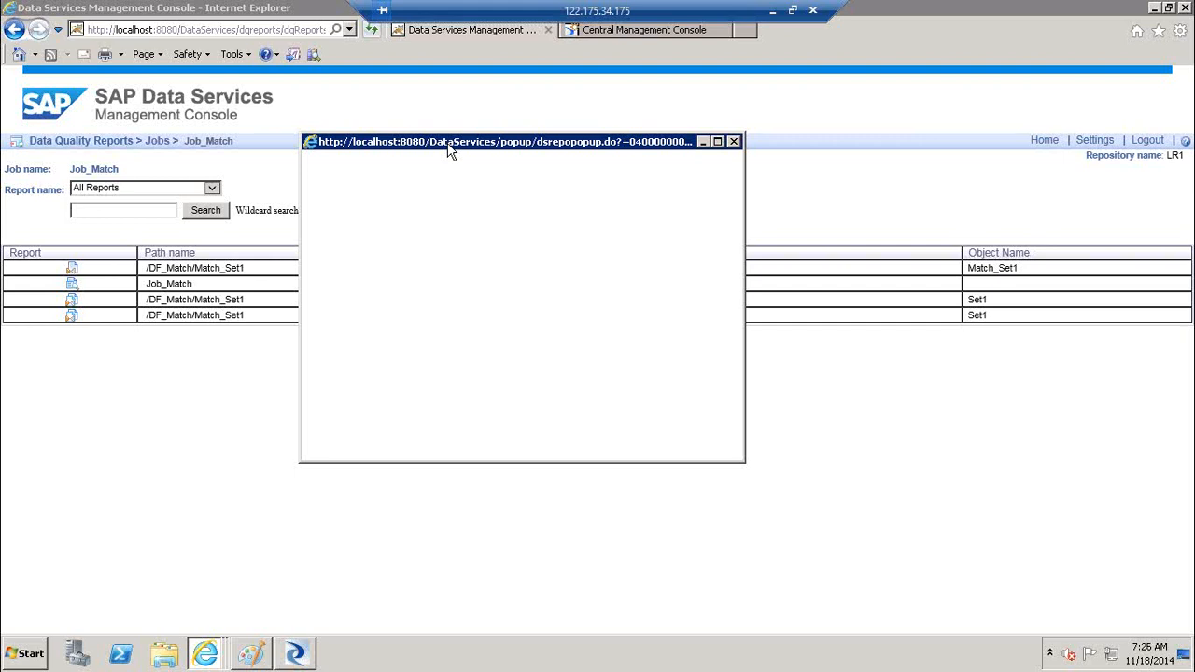
Enter a repository username and password in the popup and submit, declining to save the password
drag(442, 146, 605, 129)
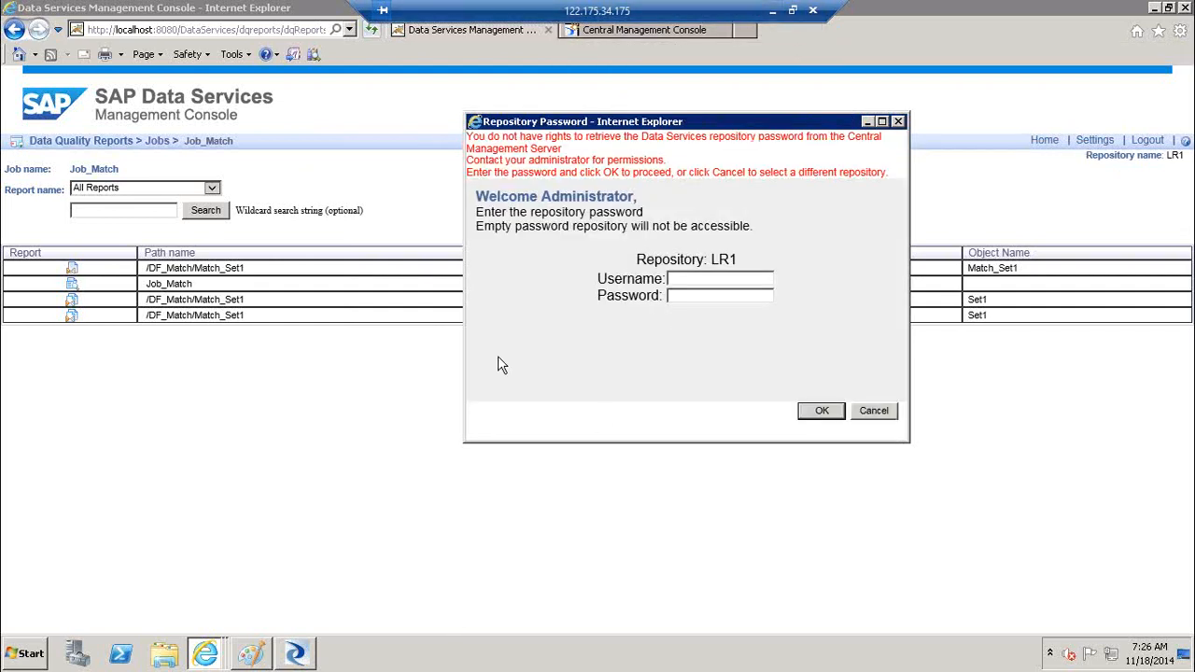
key(Tab)
key(BackSpace)
key(BackSpace)
key(BackSpace)
key(BackSpace)
key(BackSpace)
key(Tab)
click(818, 415)
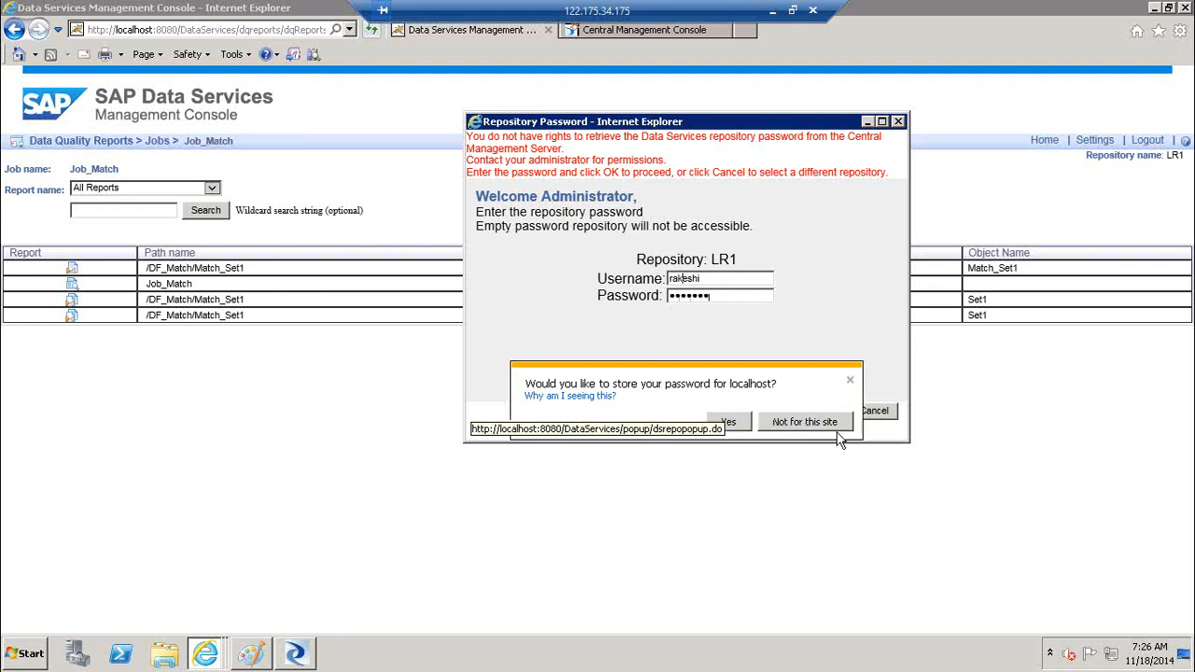
click(834, 427)
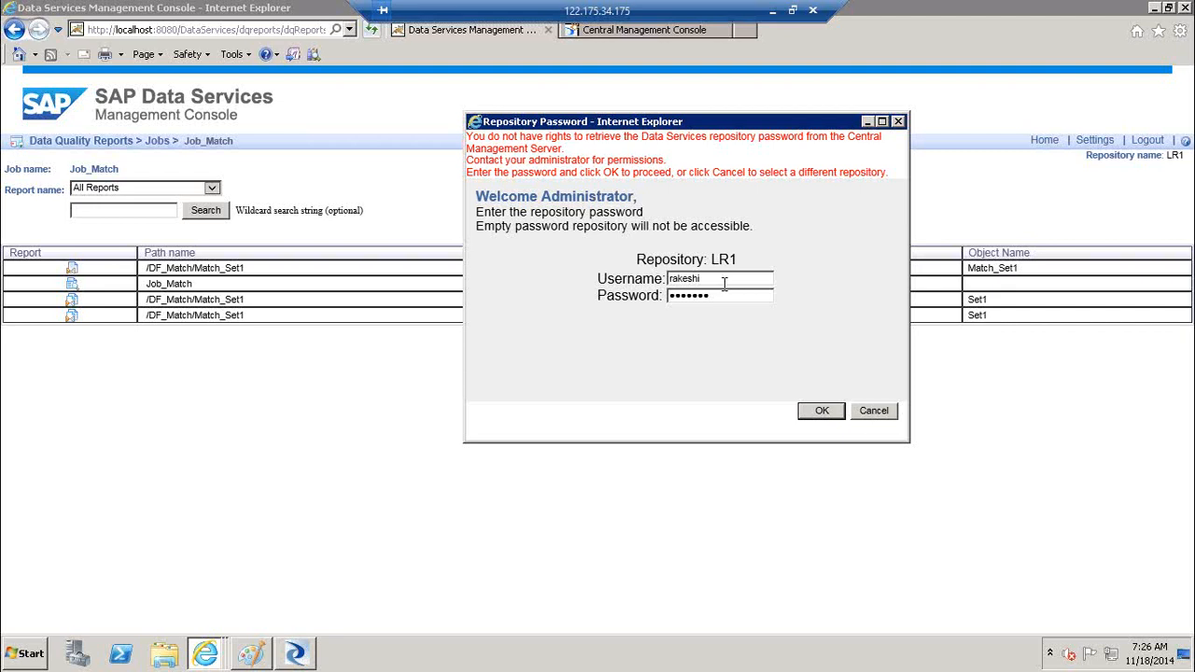
Re-enter the repository credentials with the administrator username and resubmit, again not saving the password
key(BackSpace)
key(BackSpace)
key(BackSpace)
key(BackSpace)
key(BackSpace)
key(BackSpace)
key(BackSpace)
key(Tab)
double_click(723, 278)
text(Administratoer)
key(BackSpace)
key(BackSpace)
text(r)
key(Tab)
click(821, 410)
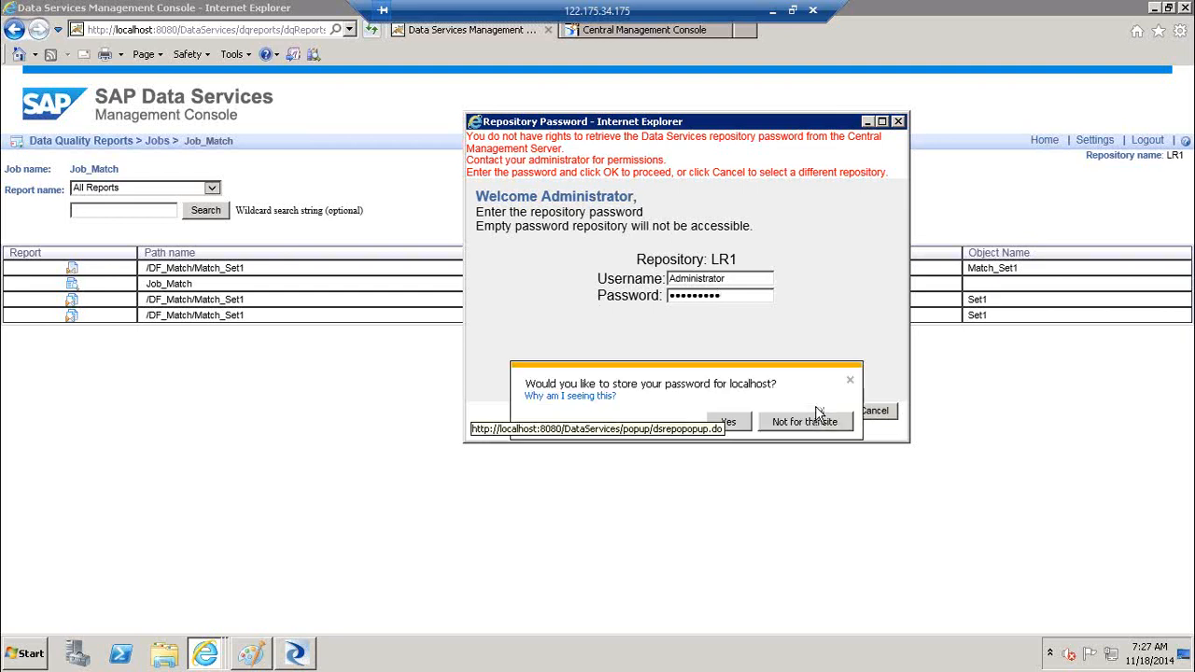
click(800, 425)
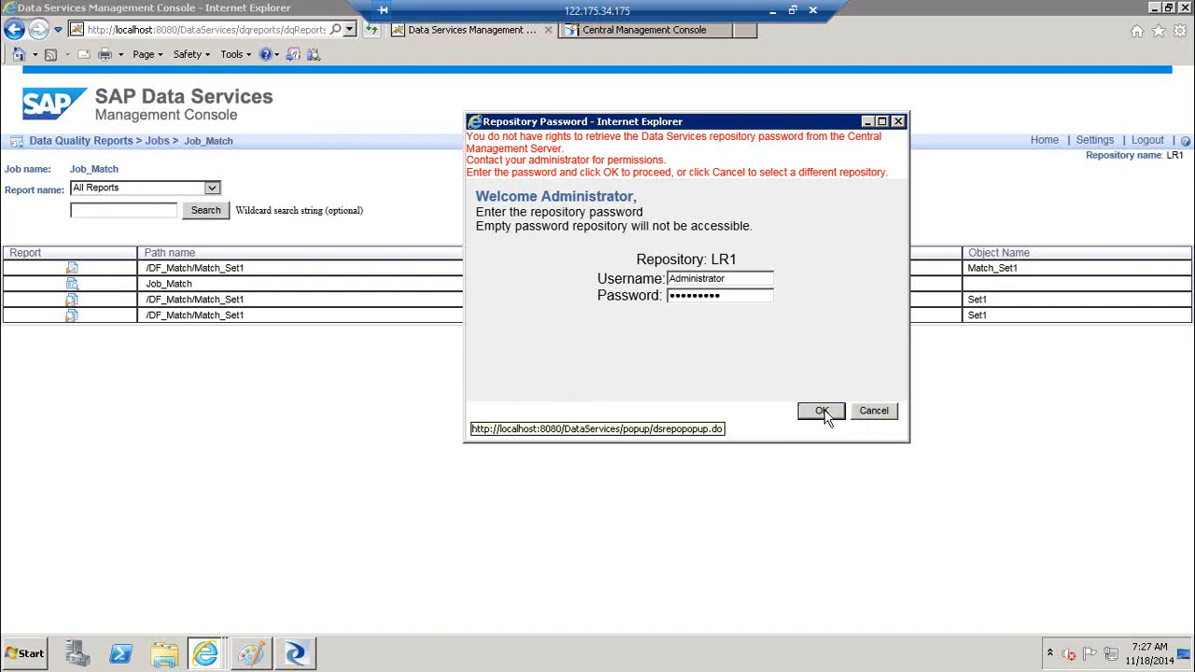
Close the Repository Password popup to leave the Job_Match report list showing
click(868, 122)
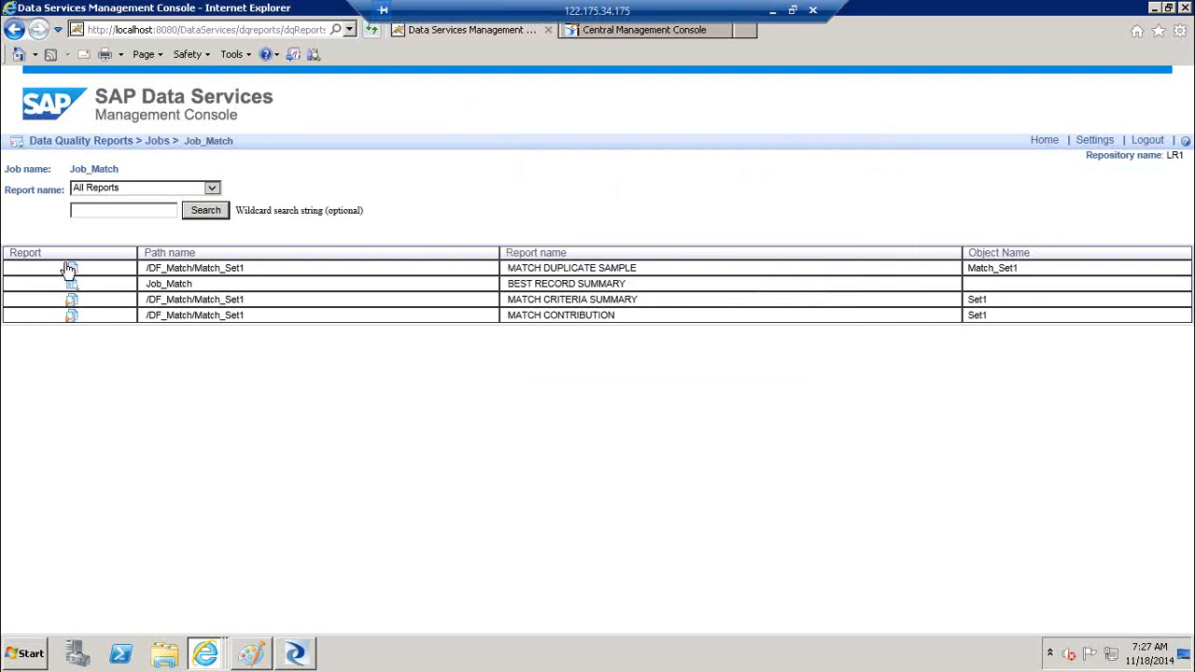
click(72, 304)
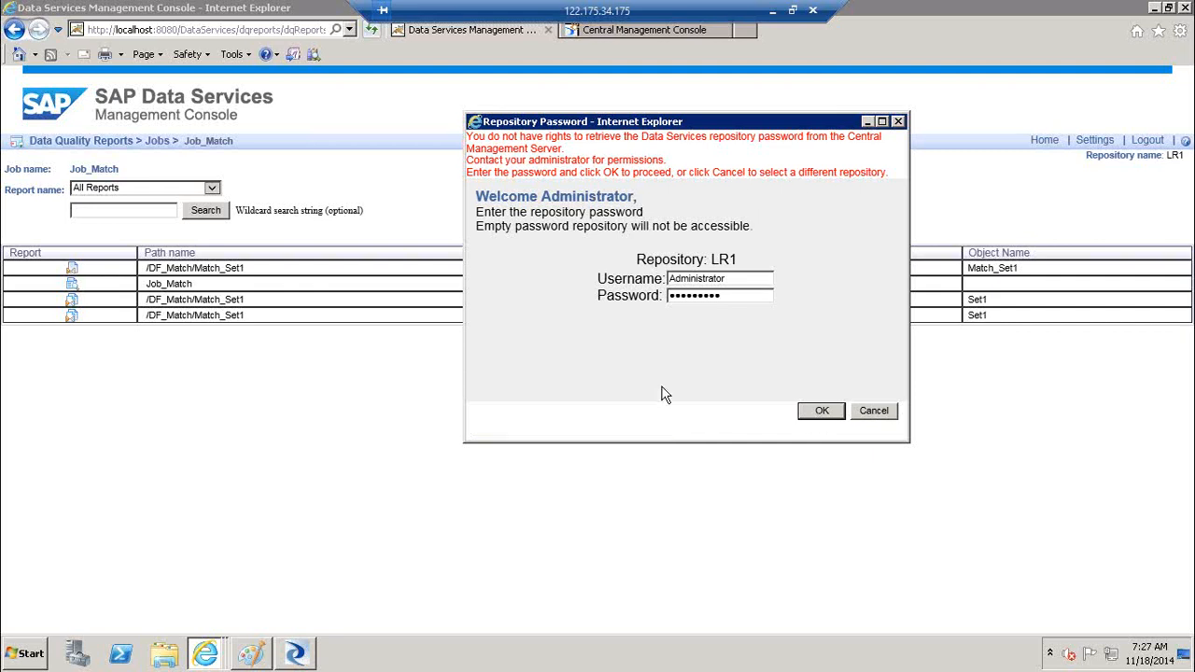
click(897, 121)
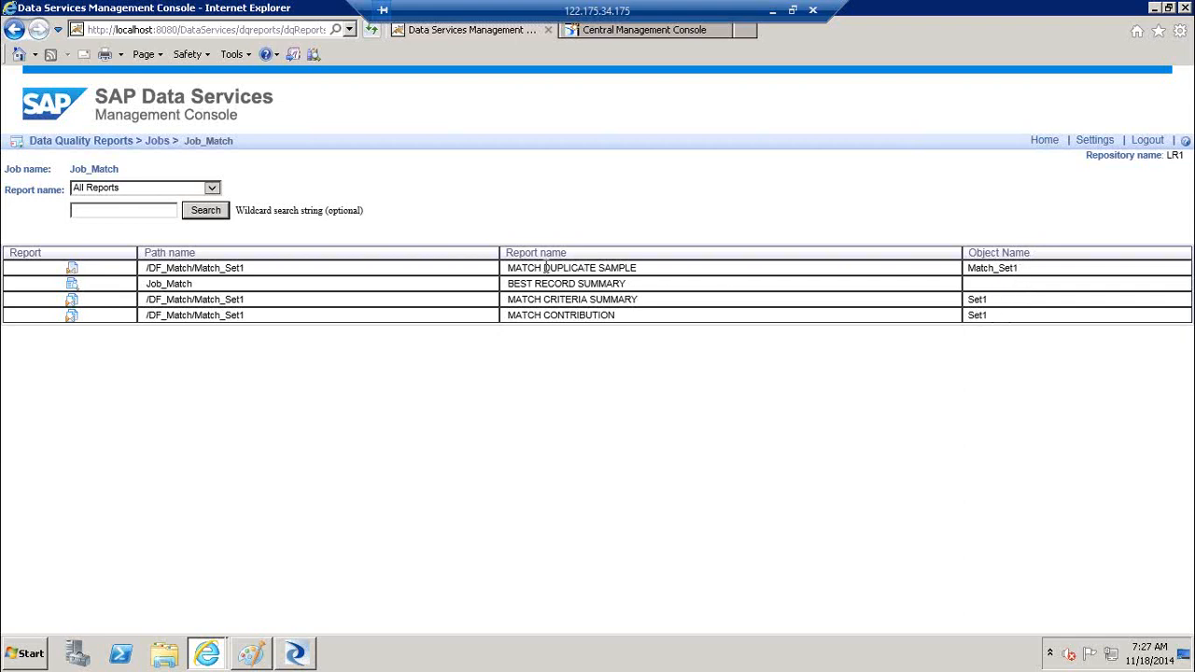
drag(510, 268, 616, 317)
click(616, 318)
click(213, 188)
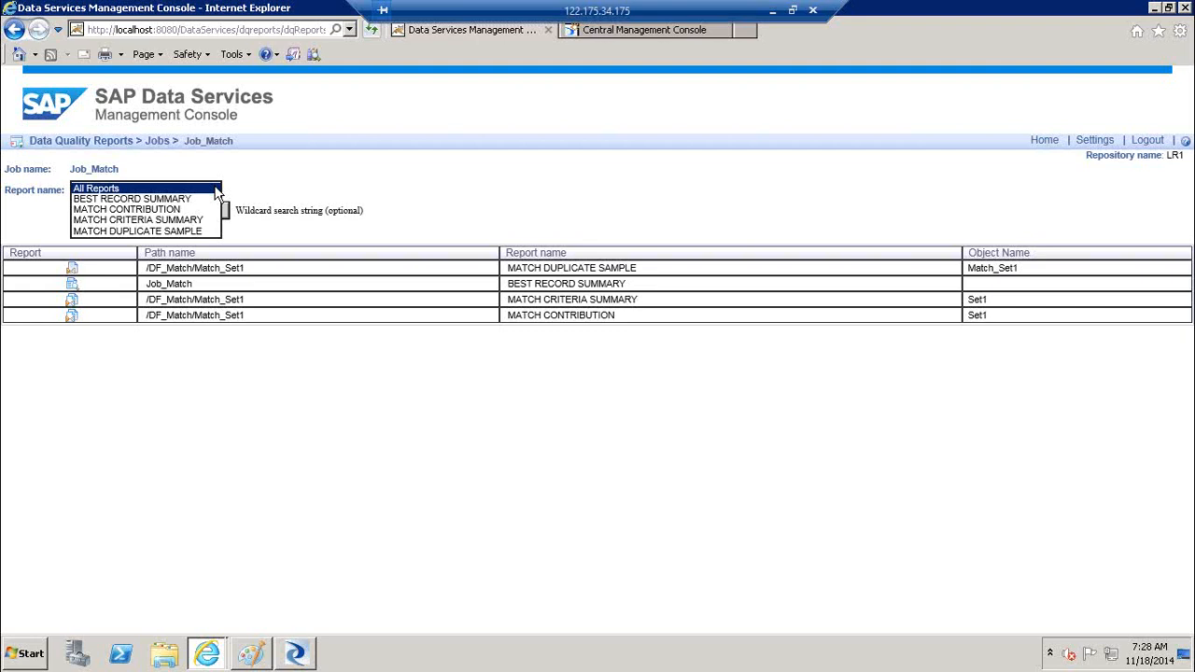
click(187, 199)
click(207, 210)
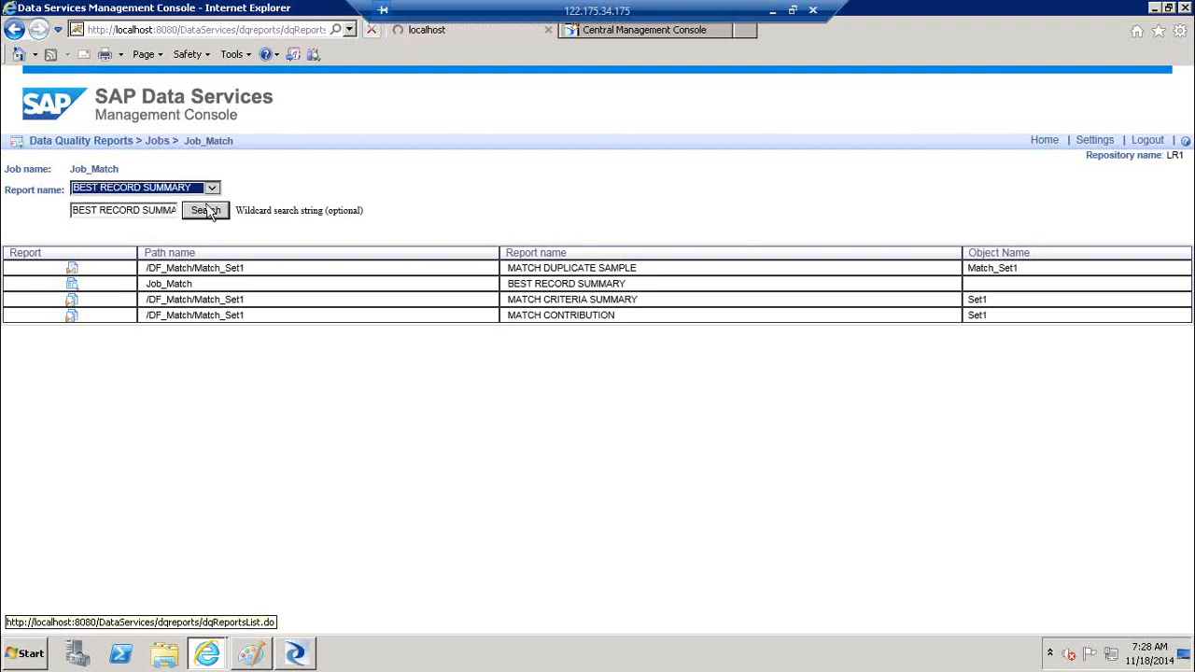
click(213, 214)
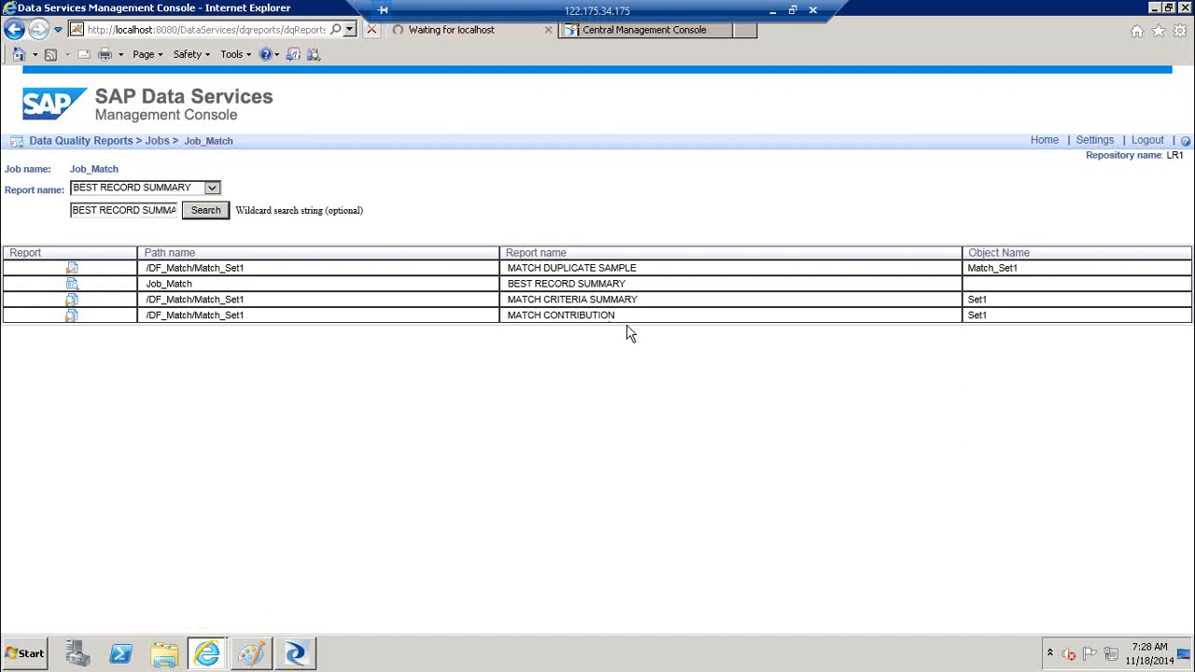
click(213, 189)
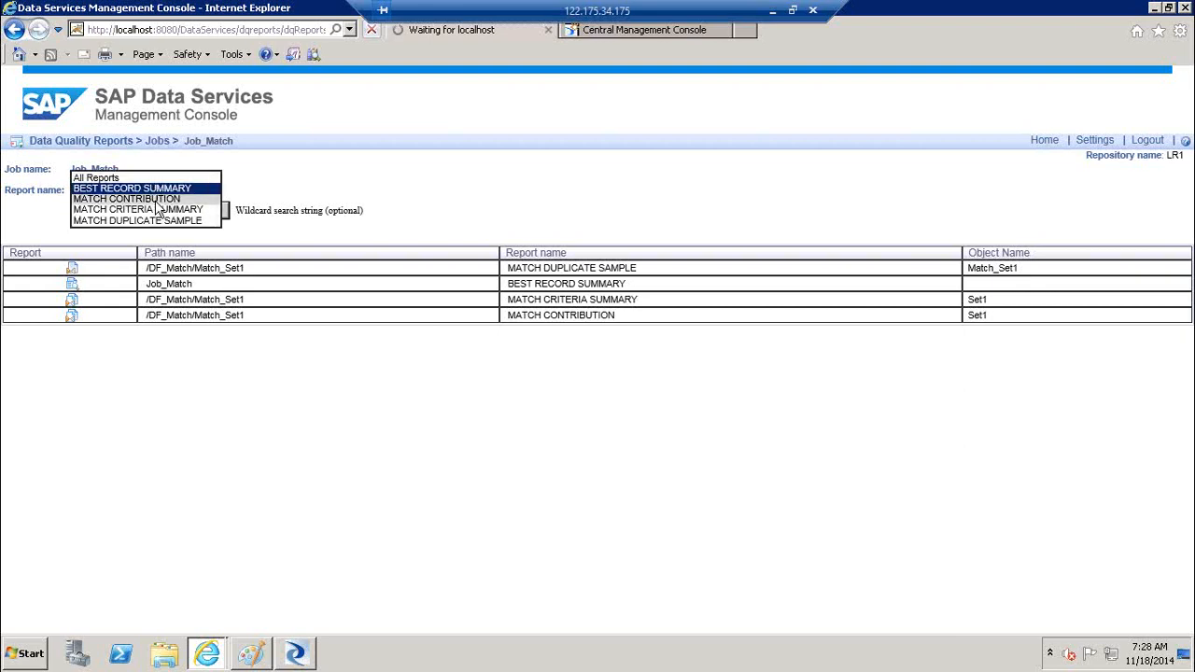
click(698, 172)
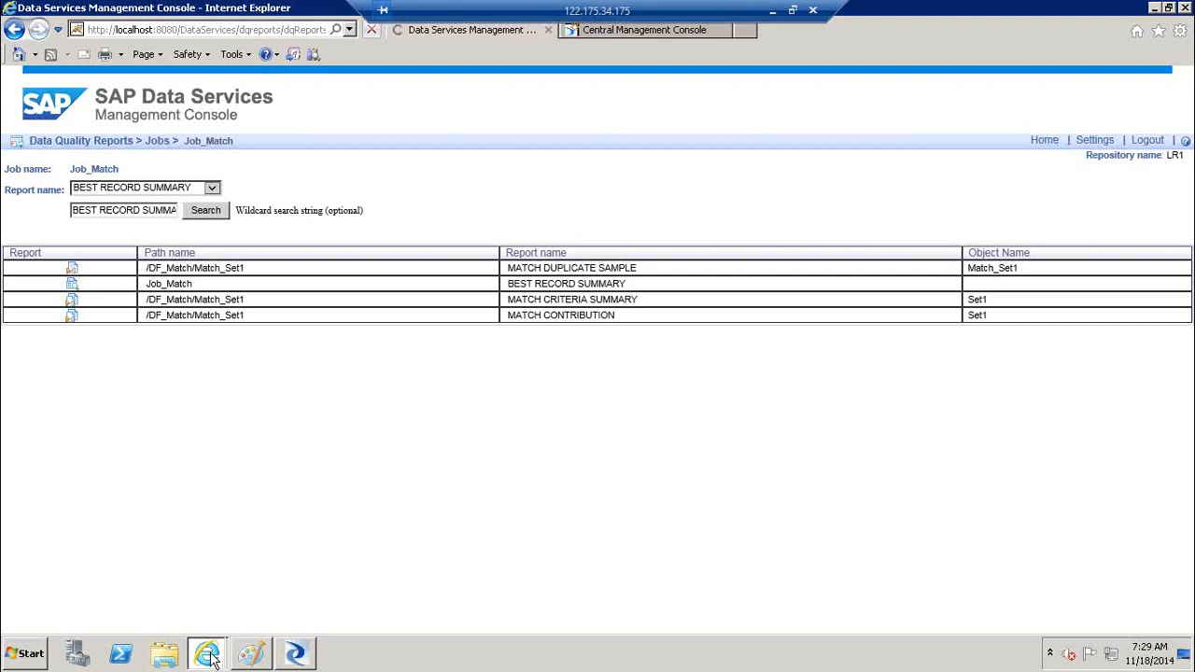
Return to the console window and dismiss the Central Management Console session timeout notice
mouse_move(211, 658)
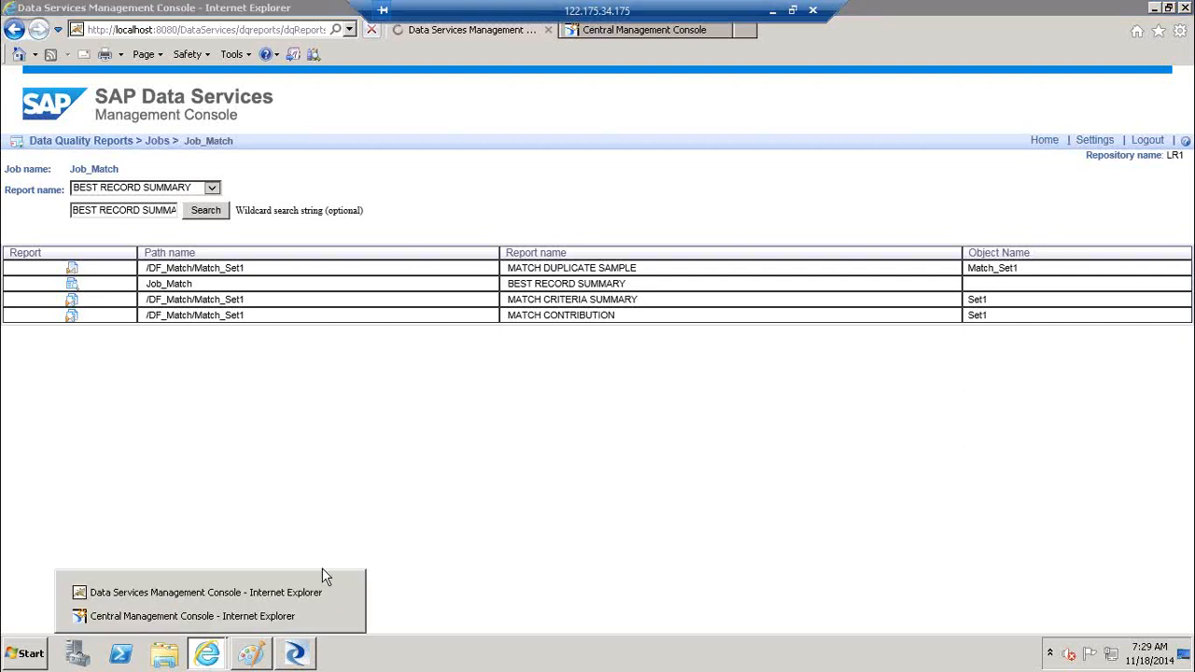
click(199, 593)
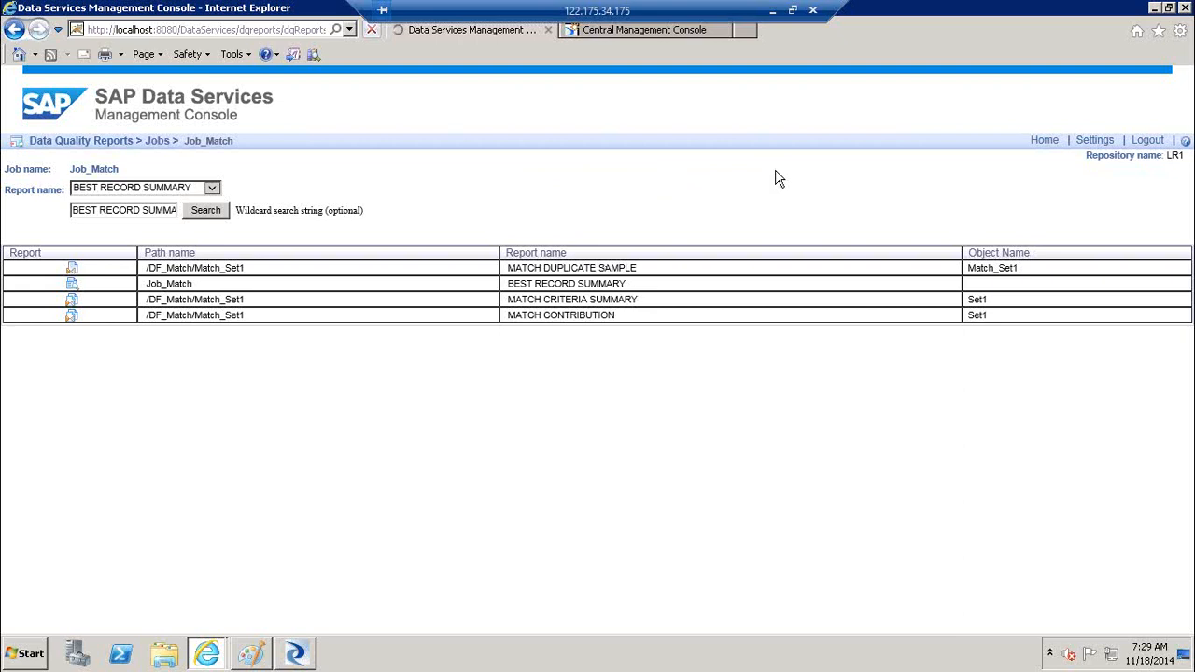
click(677, 34)
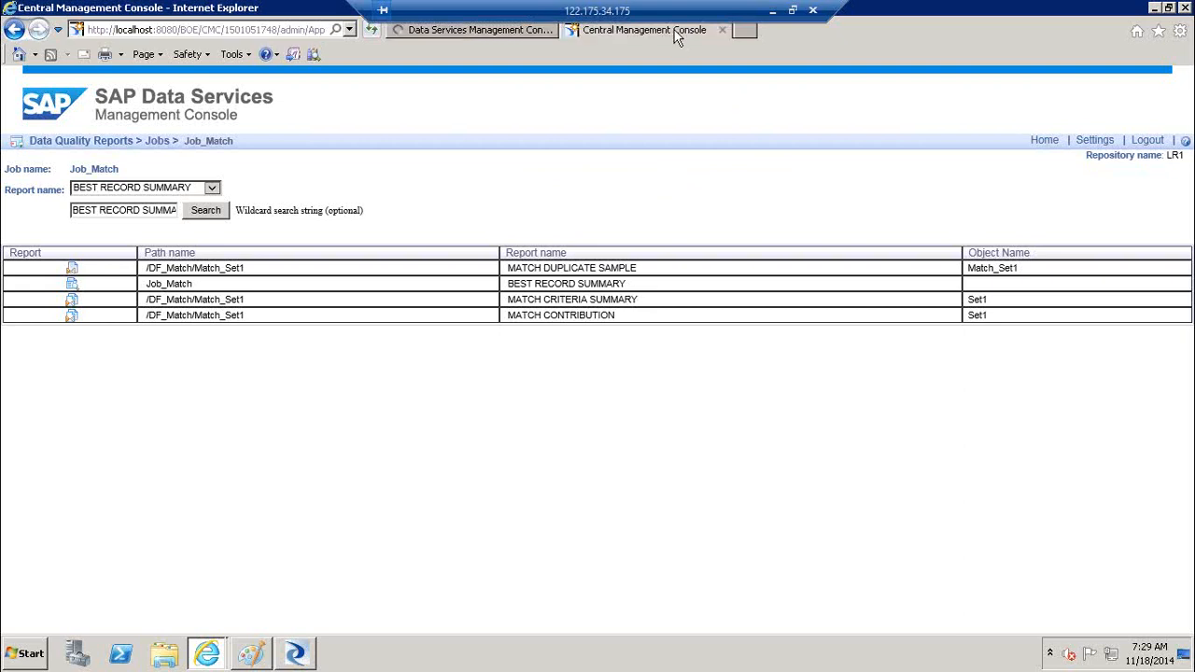
click(644, 379)
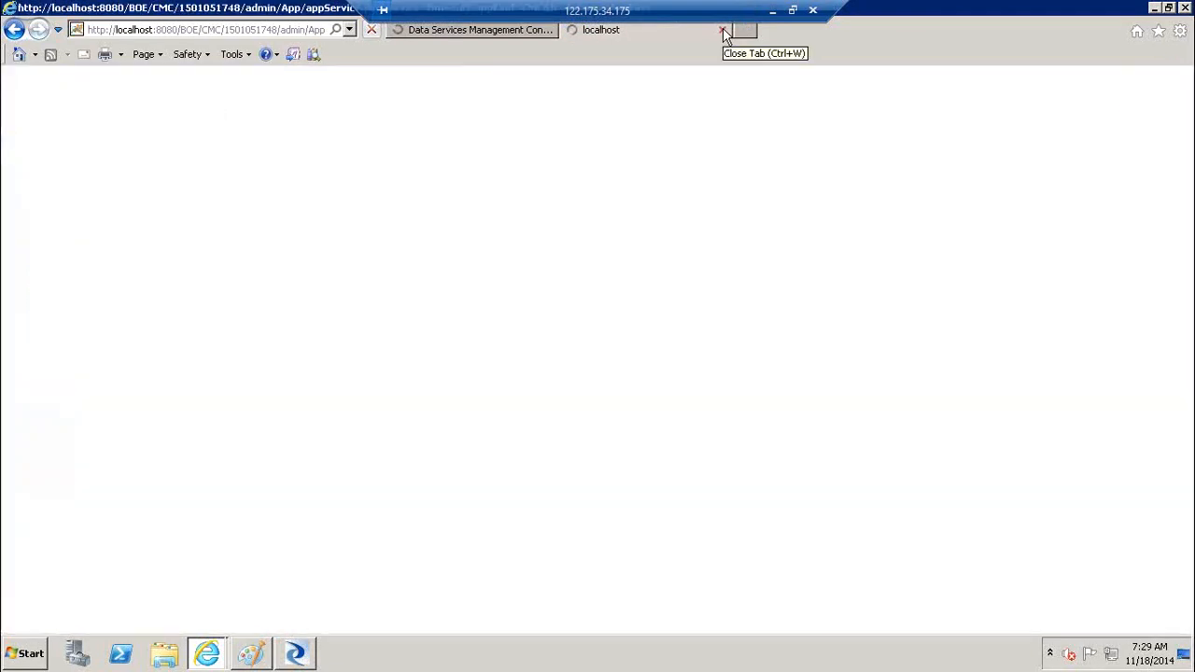
Close the Central Management Console page, open Administrator, and minimize the remote session
click(725, 33)
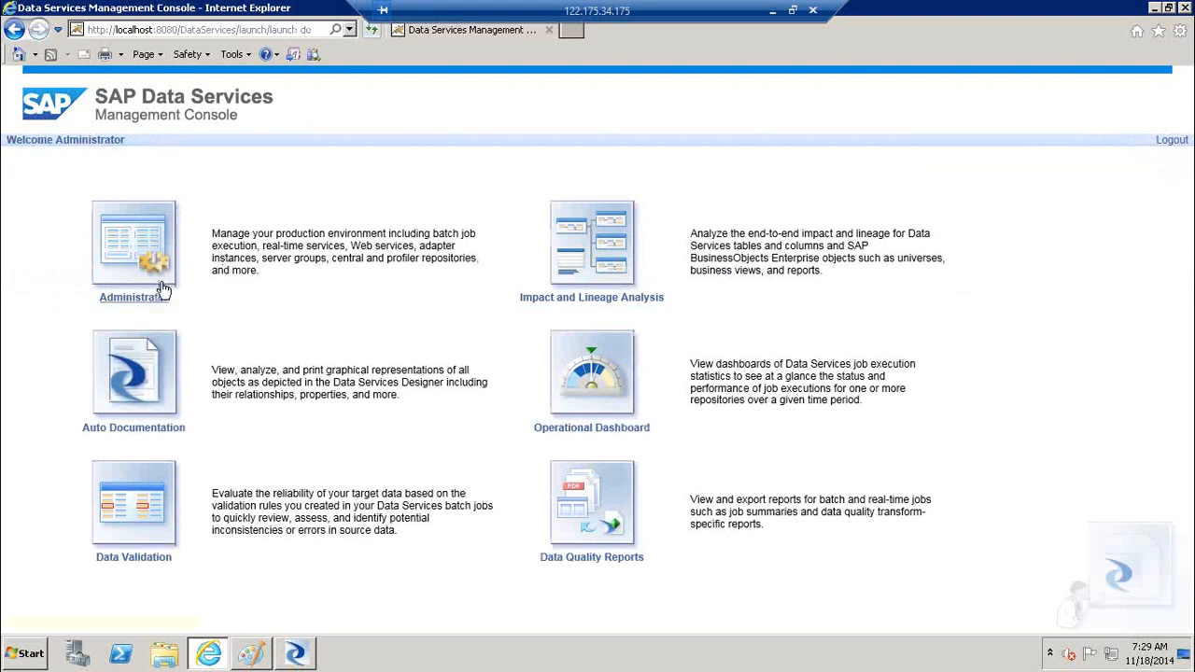
click(138, 278)
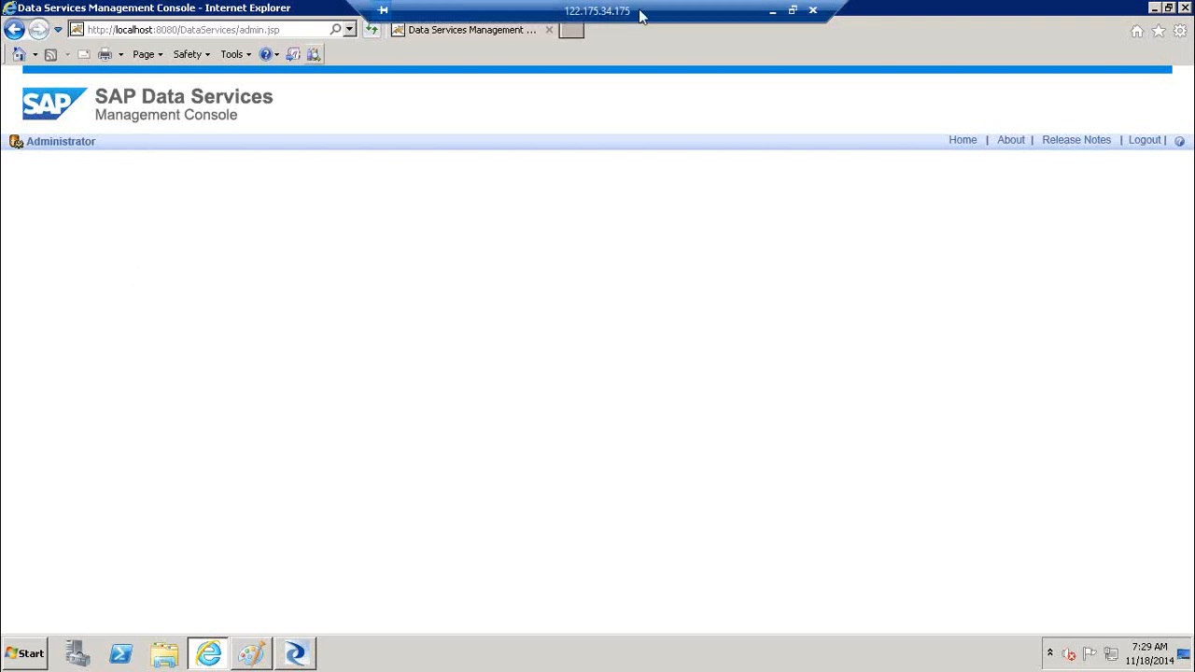
click(774, 9)
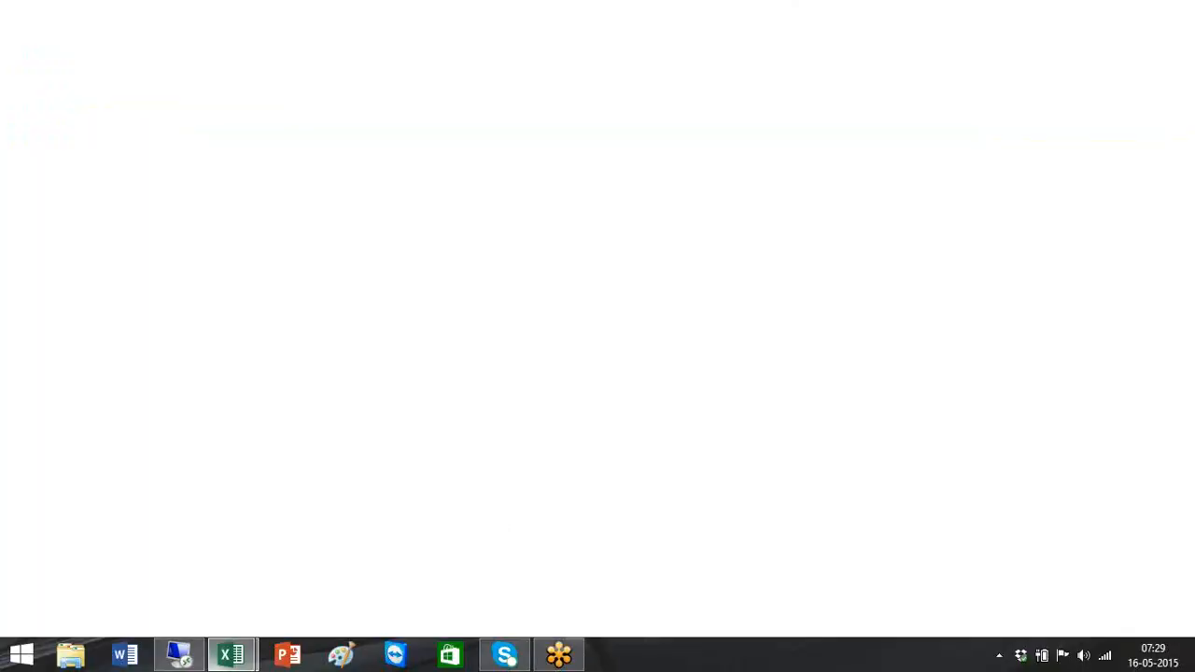
Bring up the training schedule workbook, switch to the remote session, then return to Excel
mouse_move(226, 665)
click(174, 568)
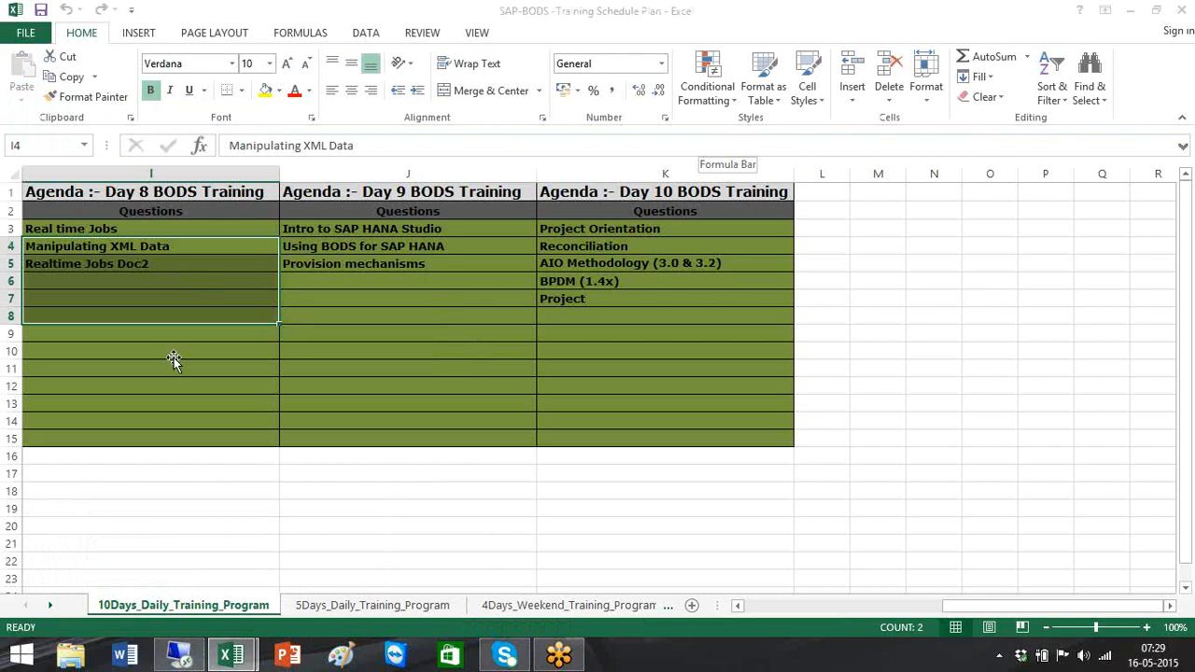
click(179, 654)
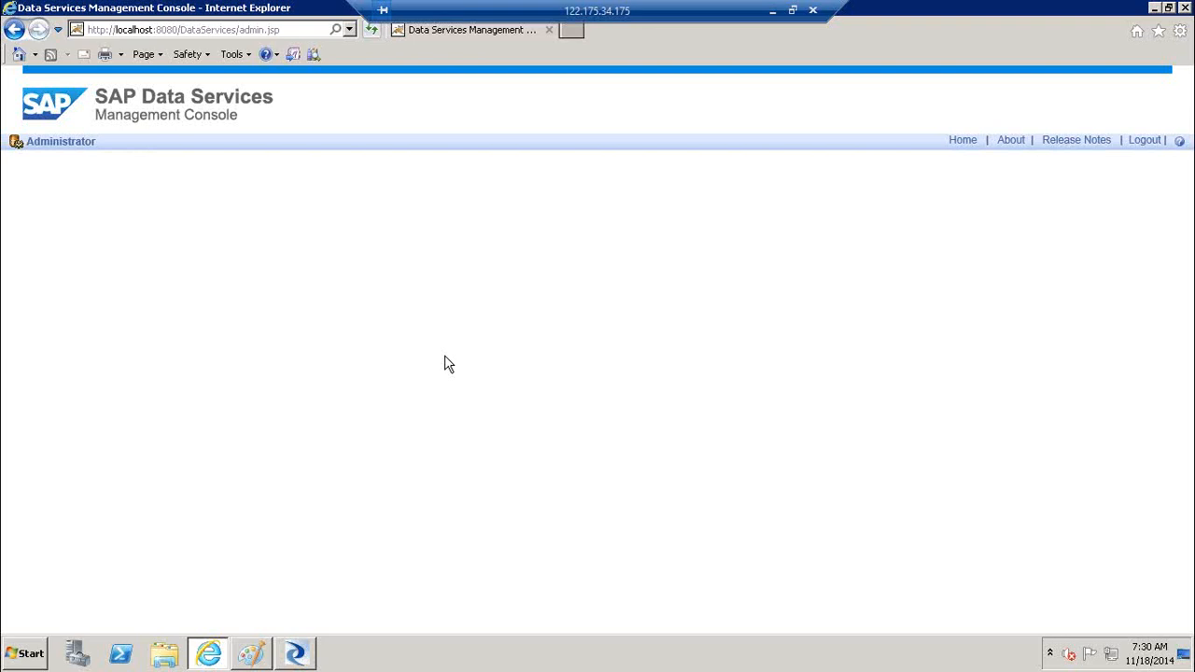
click(772, 10)
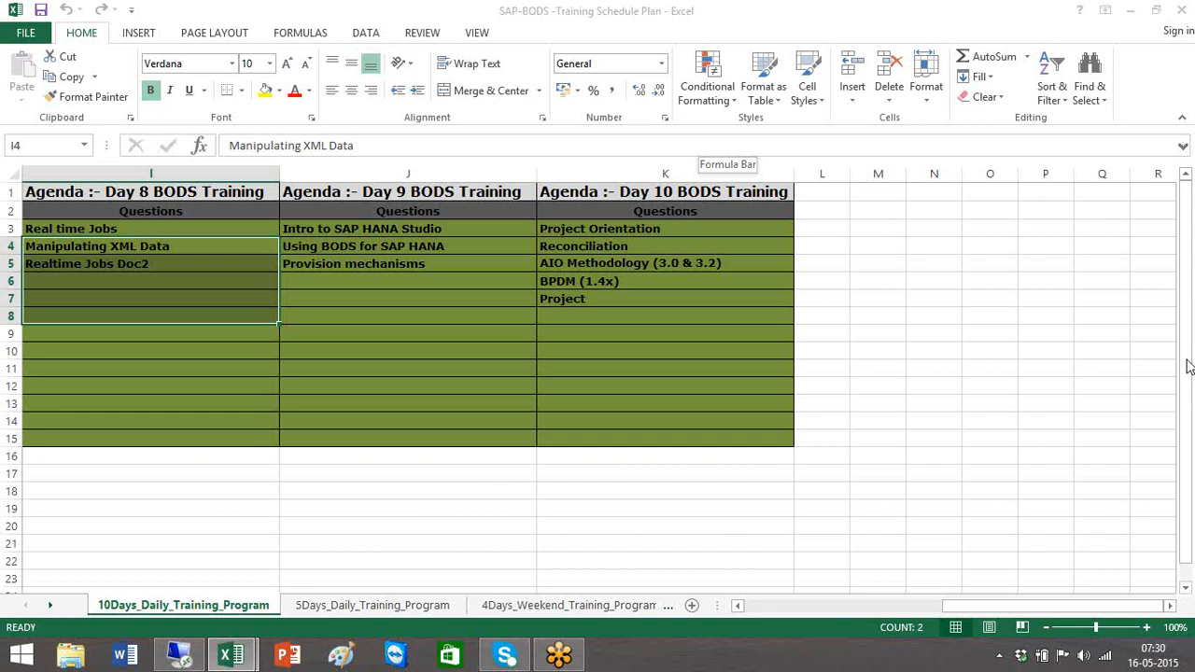
Close all Excel windows from the taskbar icon's menu
right_click(245, 656)
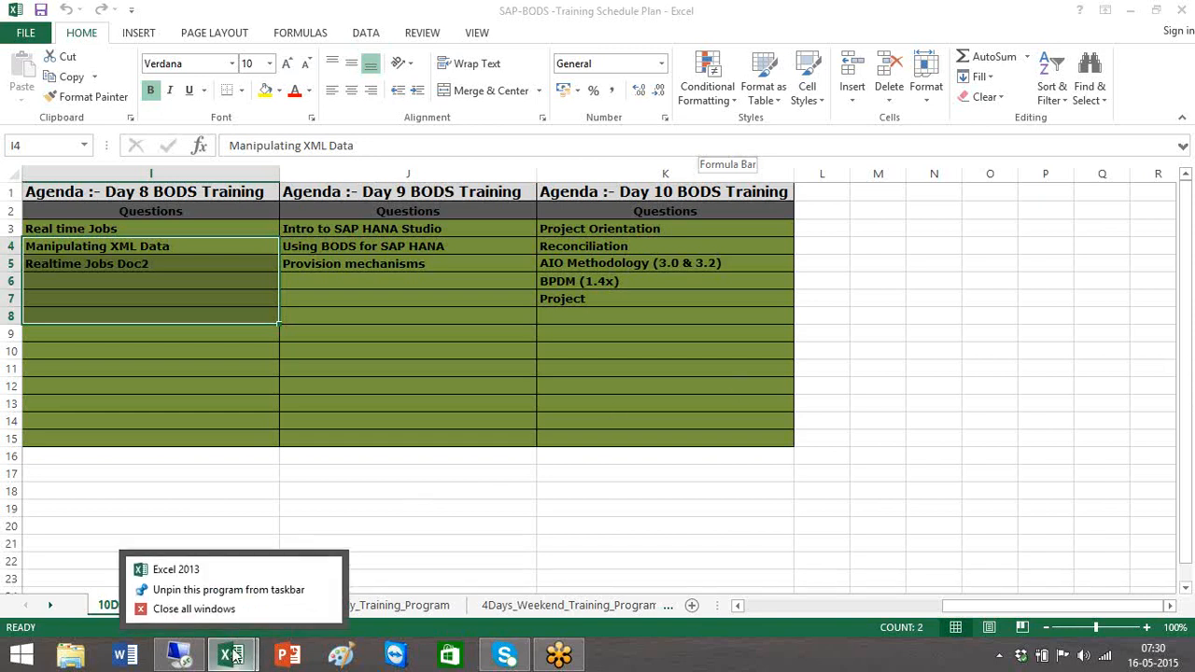
click(203, 609)
click(185, 656)
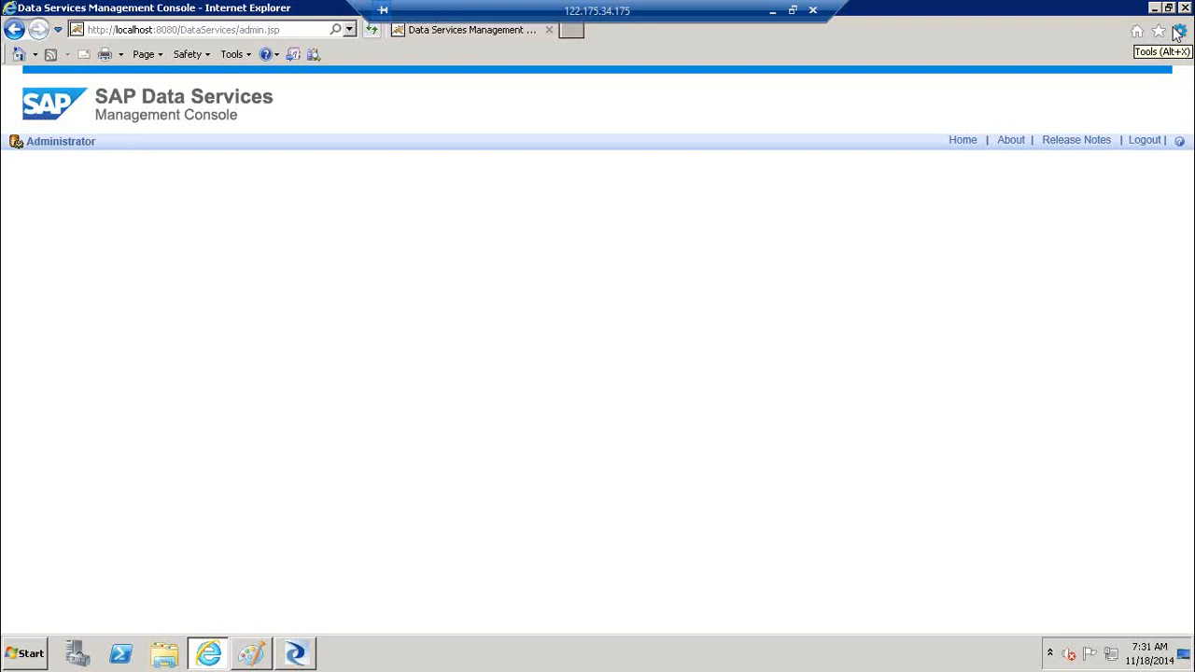
Let the Administrator status overview load, then minimize the remote session to the local desktop
click(1152, 332)
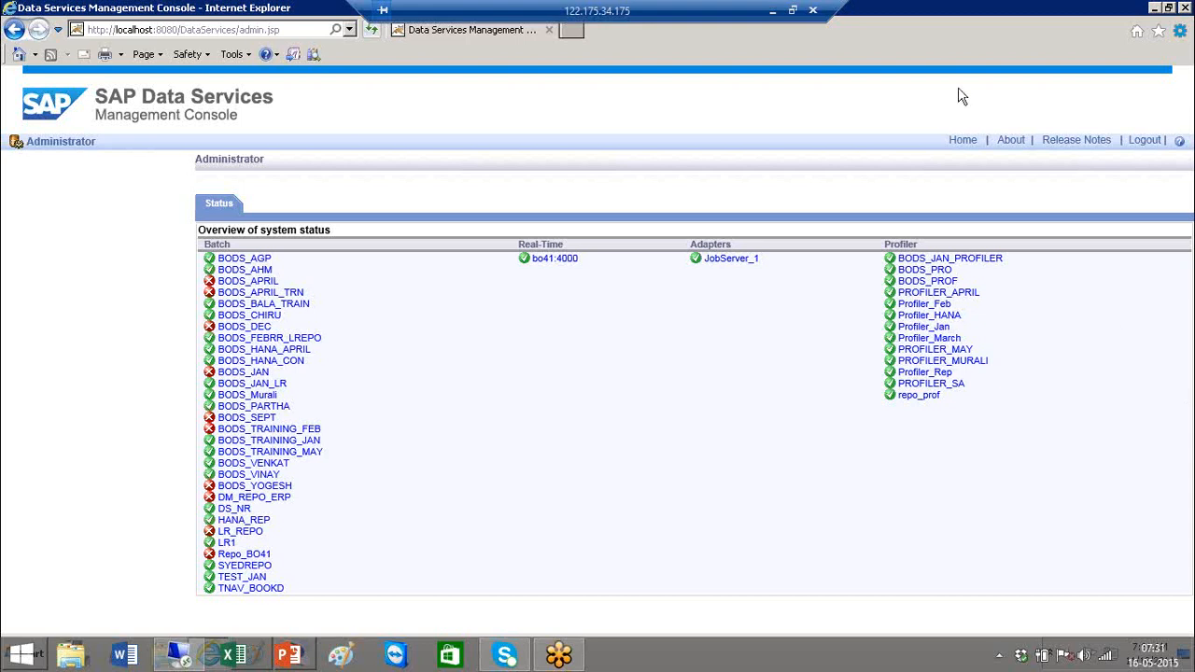
click(774, 10)
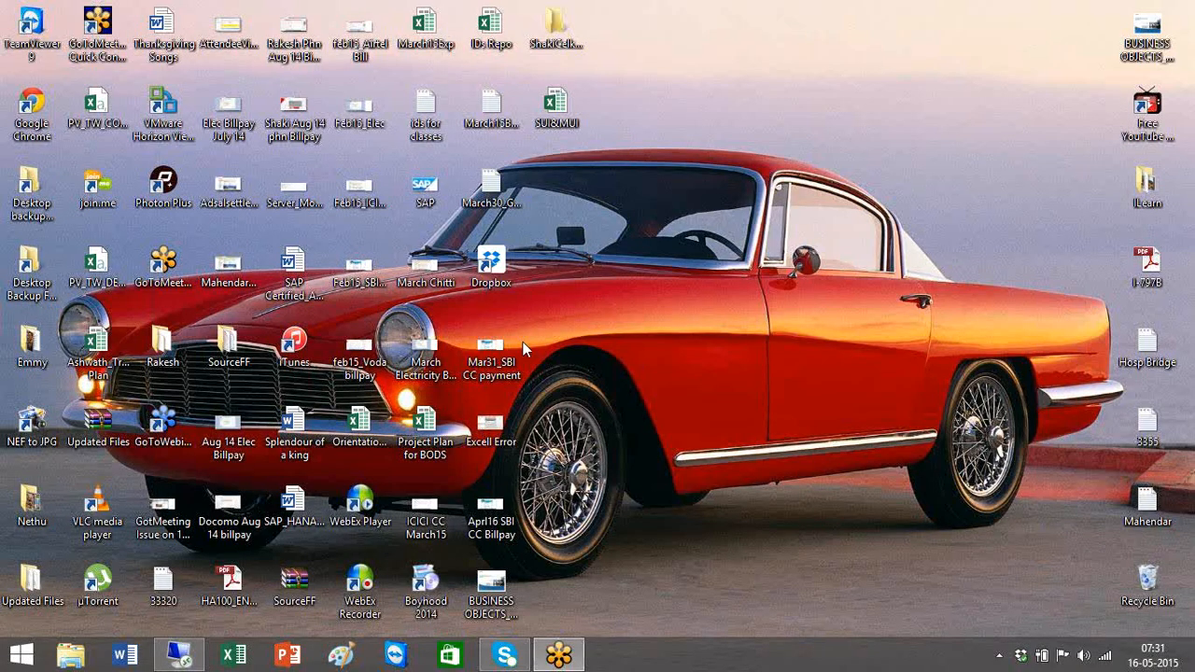
Reopen the SAP-BODS -Training Schedule Plan workbook on the 10Days_Daily_Training_Program sheet at the Day 7–10 agendas
click(233, 657)
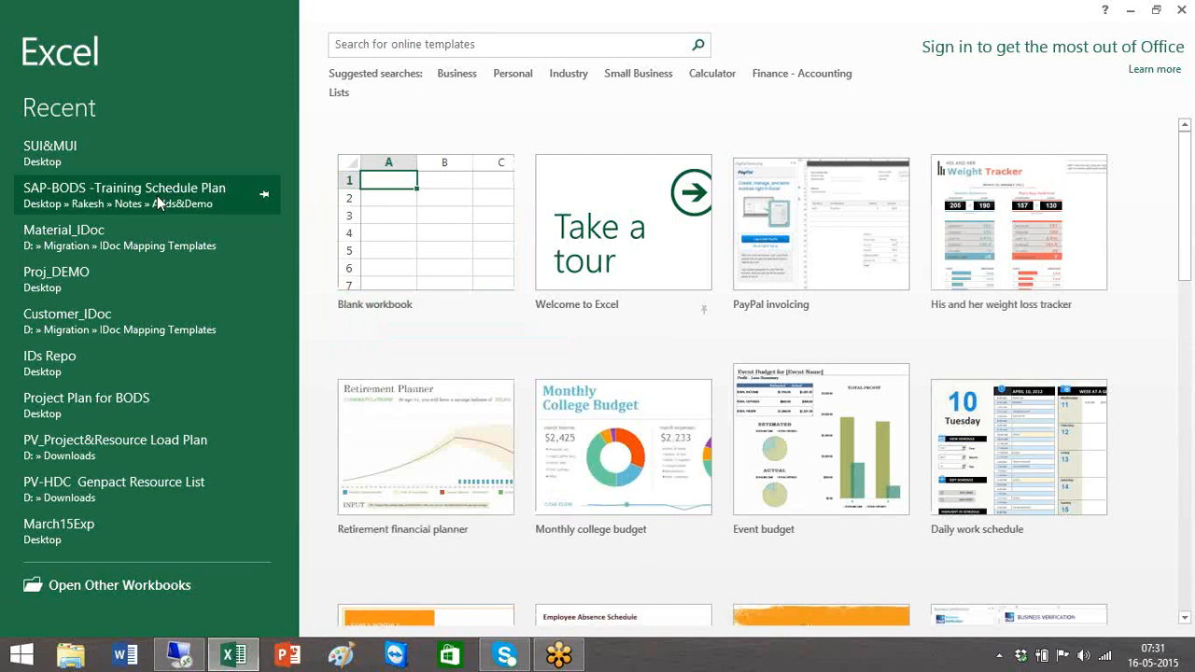
click(160, 125)
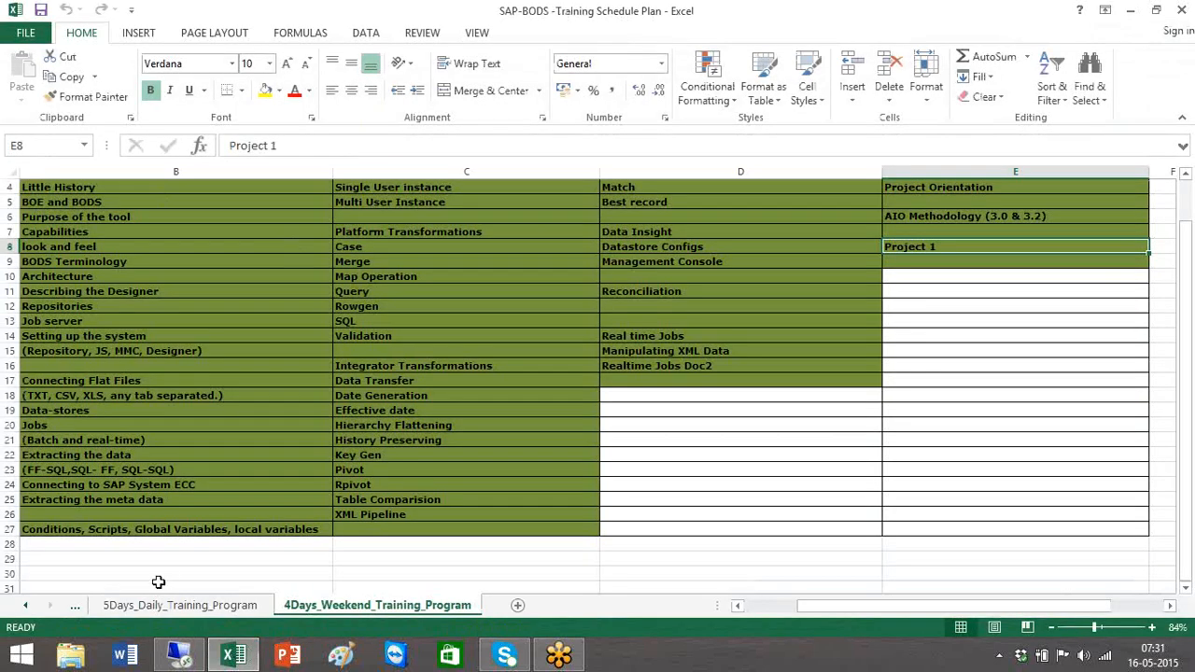
click(76, 607)
click(94, 607)
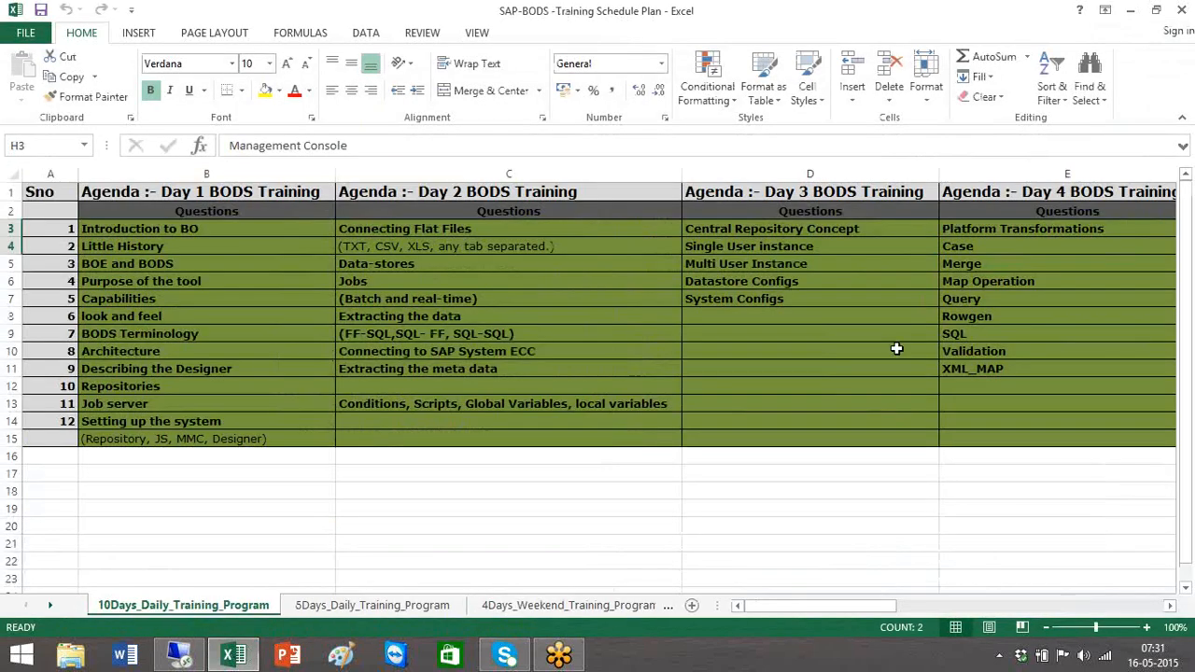
click(1096, 606)
click(1095, 606)
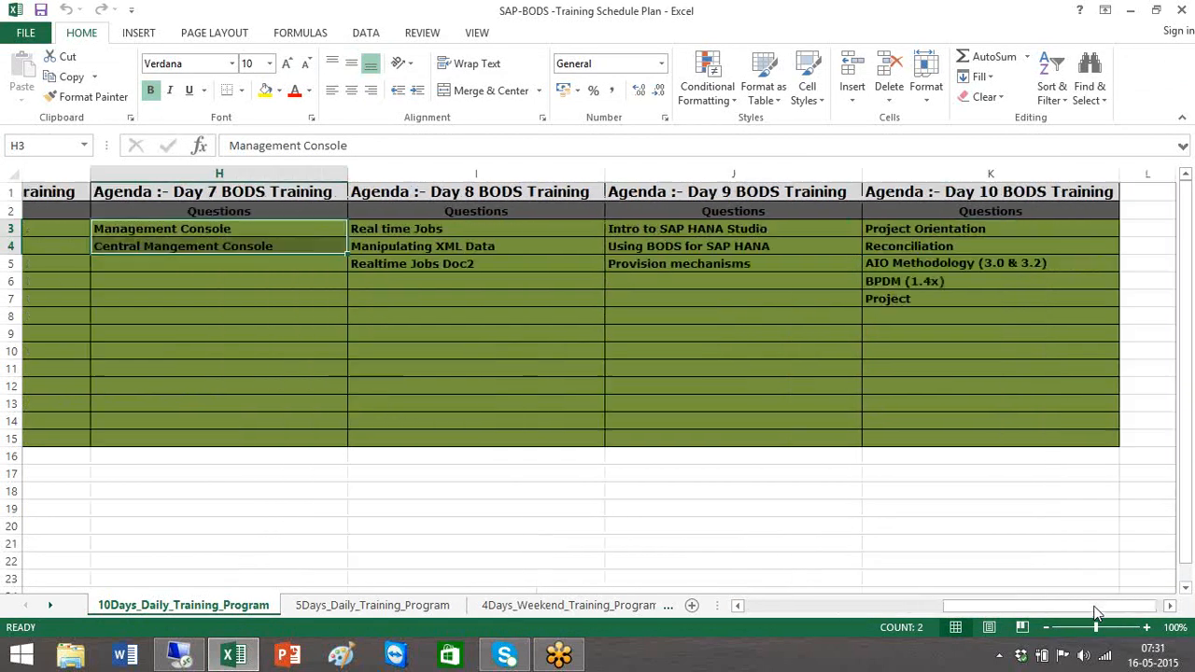
Select the Day 8 agenda items (I3:I7) and the Day 9 items, including Provision mechanisms in J5
drag(165, 232, 162, 305)
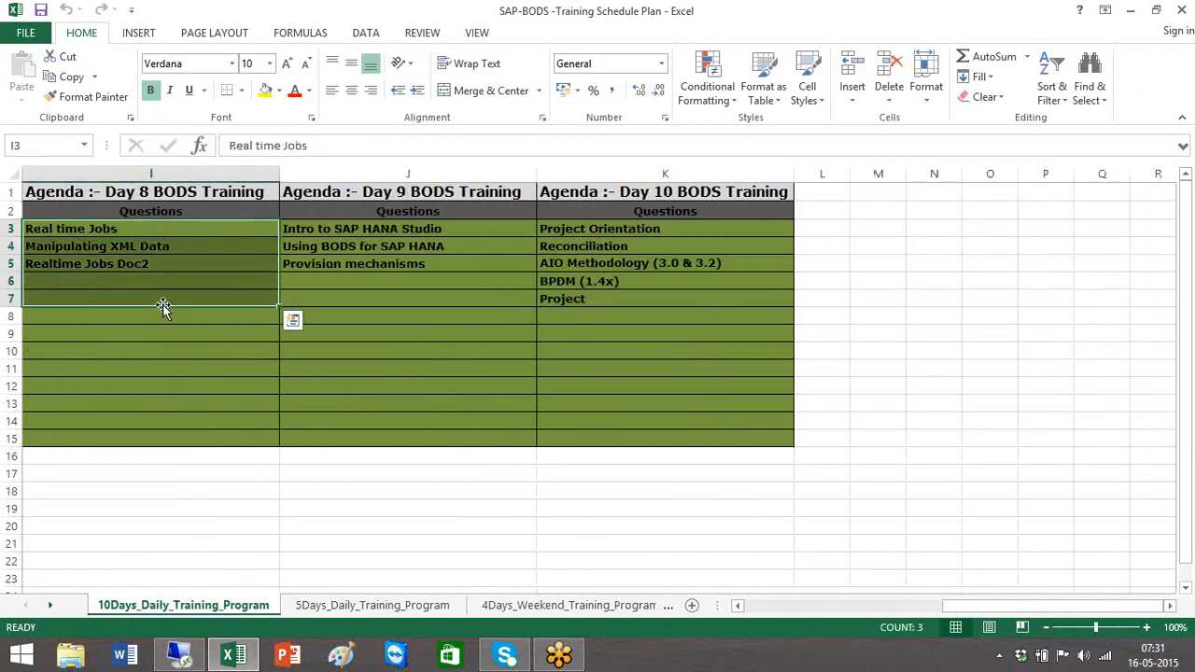
click(738, 606)
drag(682, 229, 677, 272)
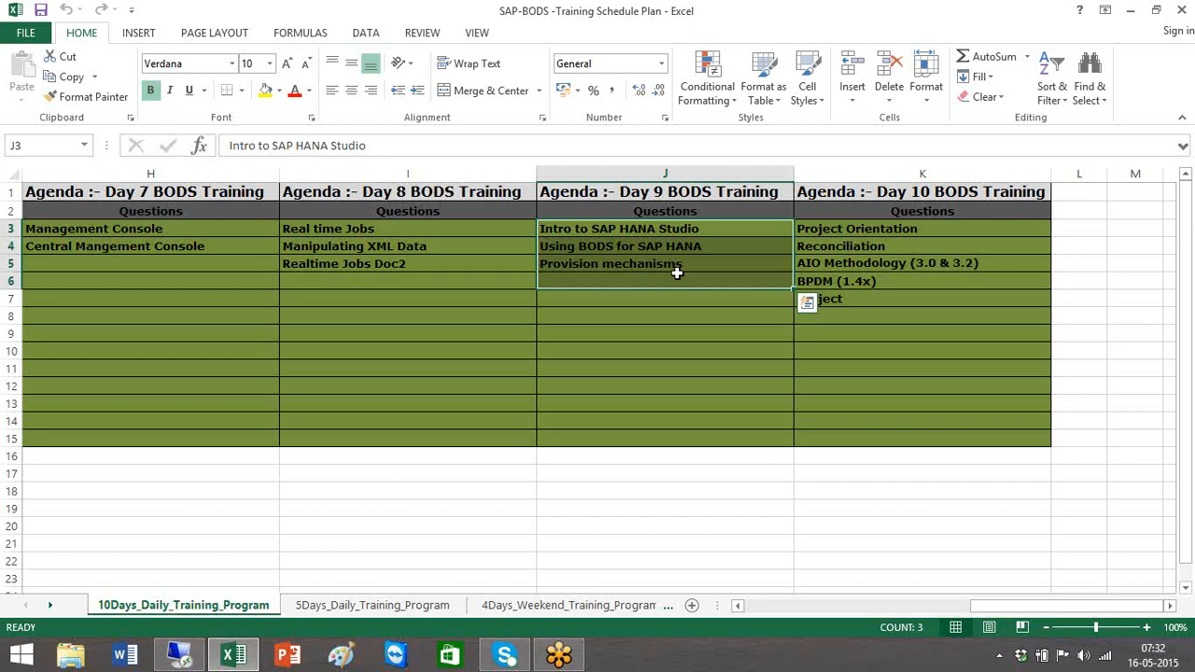
click(676, 275)
click(691, 262)
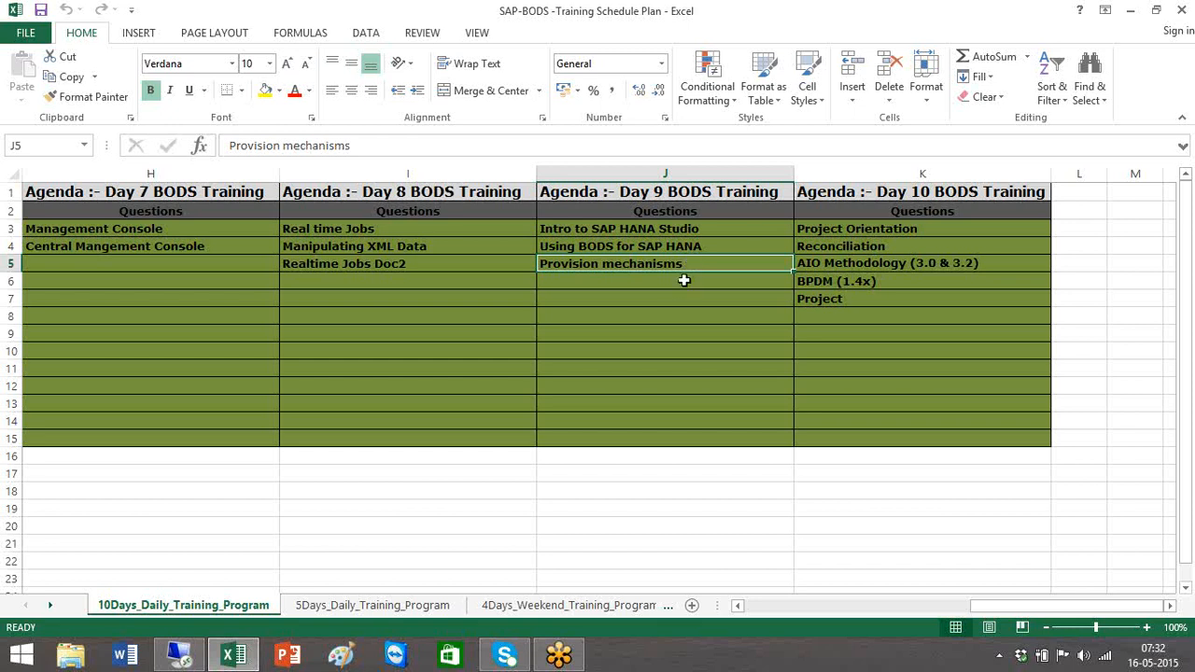
drag(709, 270, 706, 319)
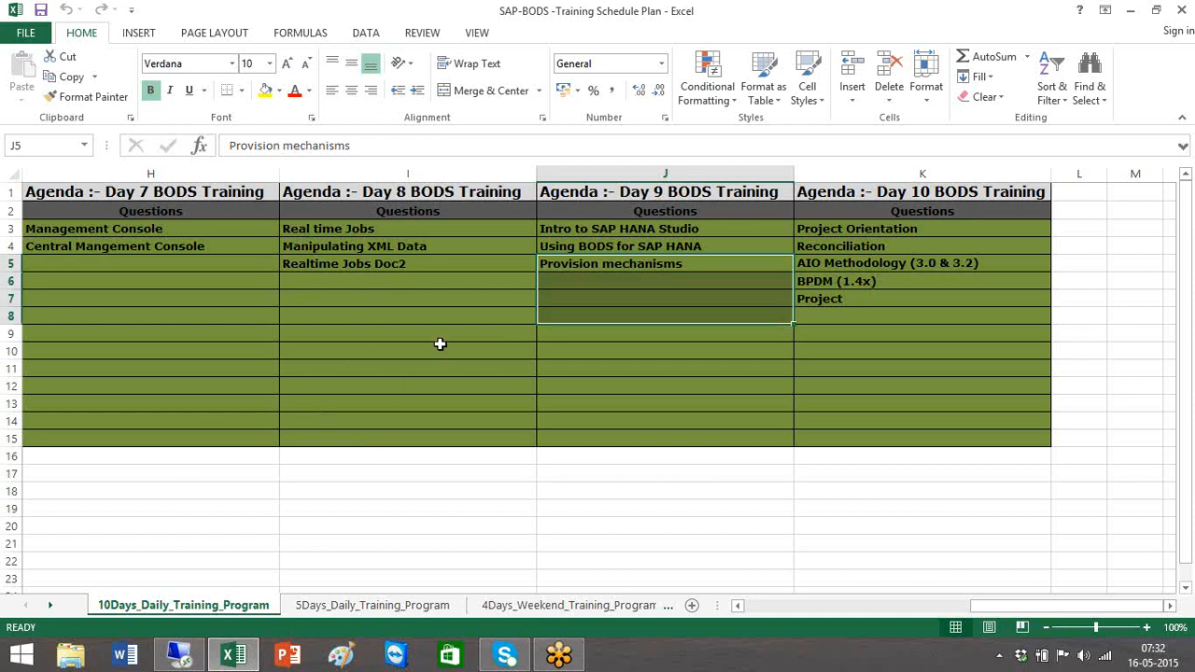
click(724, 263)
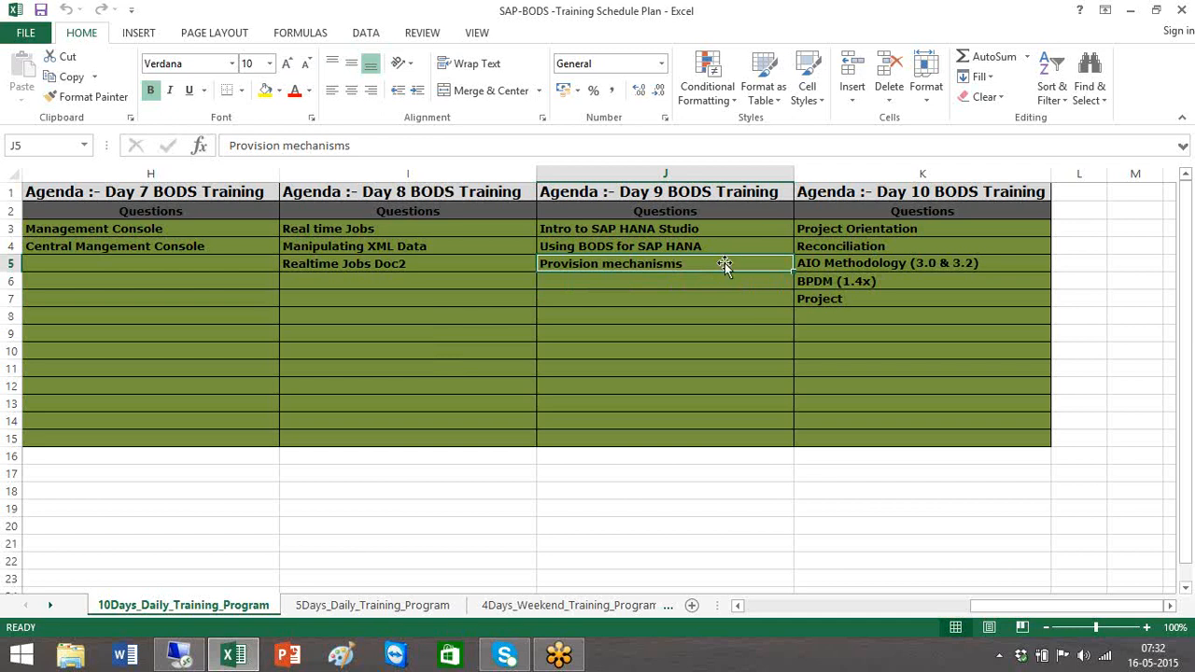
Select the Day 10 agenda range K3:K12, then the Project entry in K7
drag(964, 228, 935, 390)
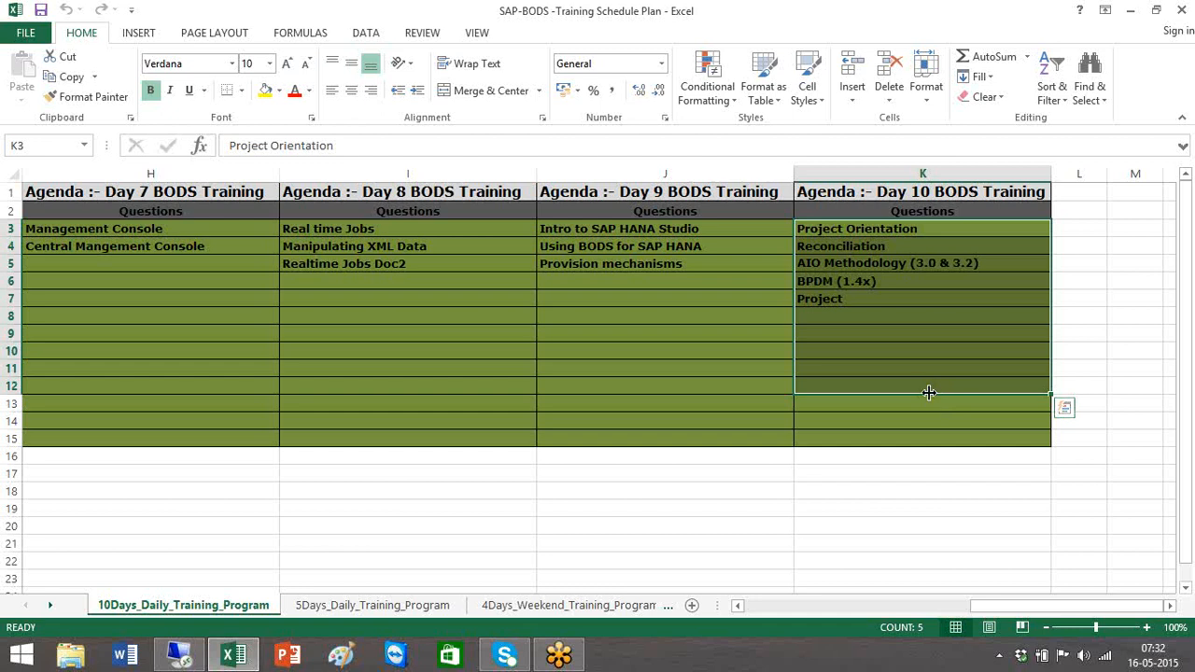
click(1118, 17)
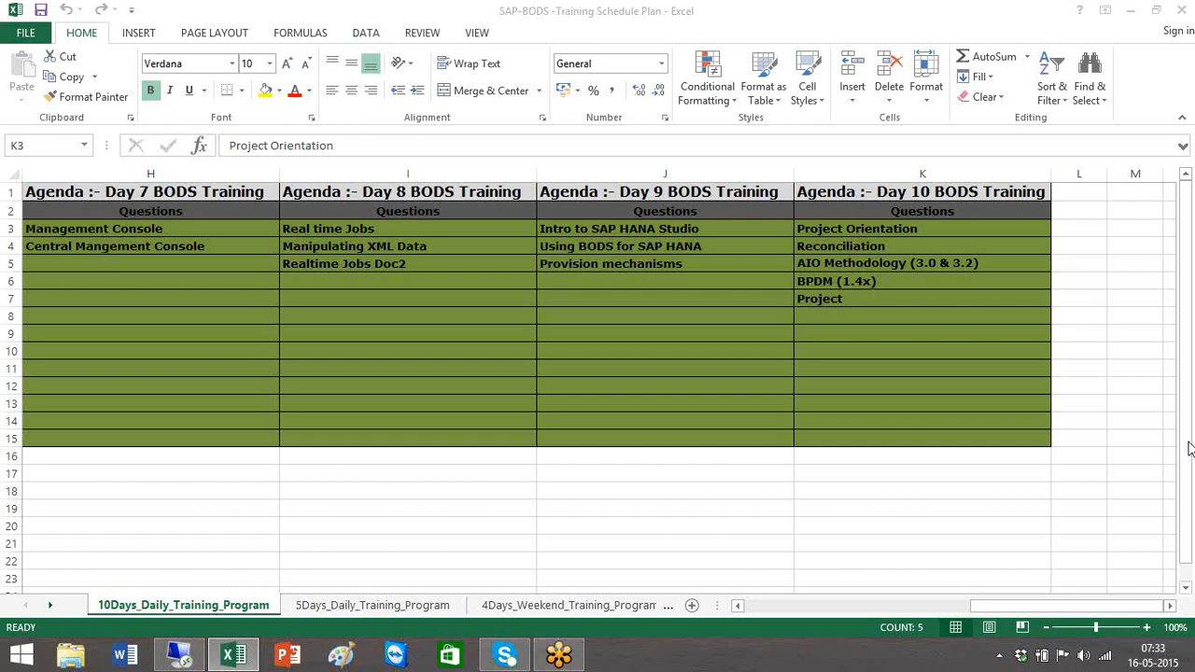
click(904, 274)
click(903, 293)
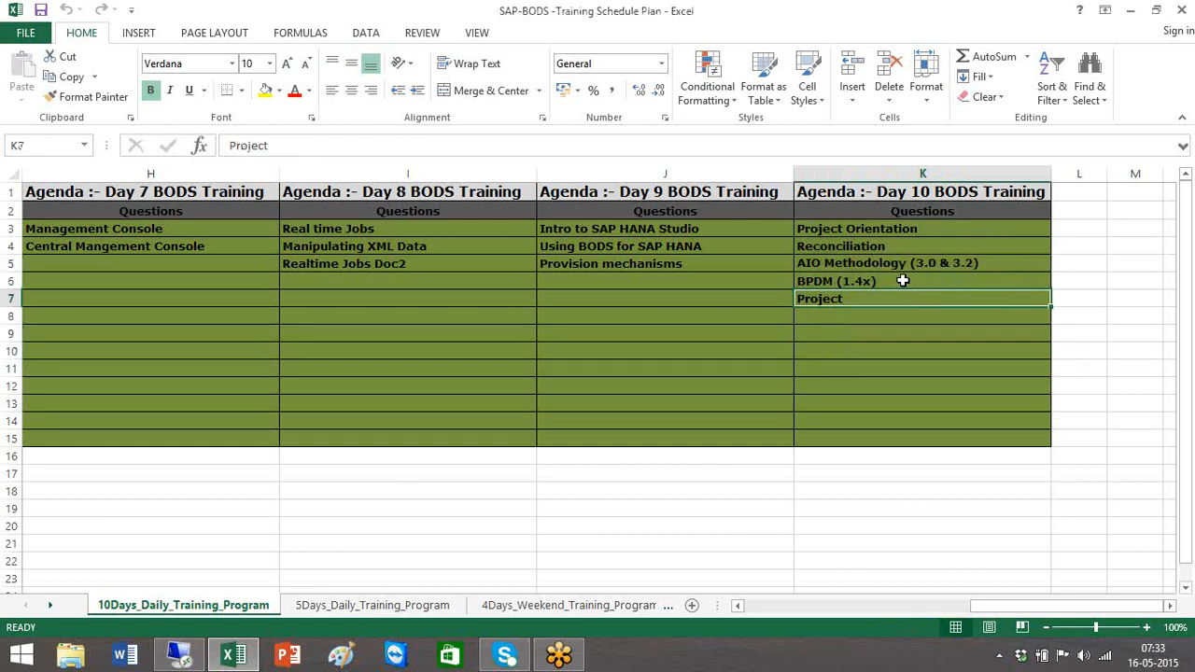
double_click(902, 281)
text(RDS)
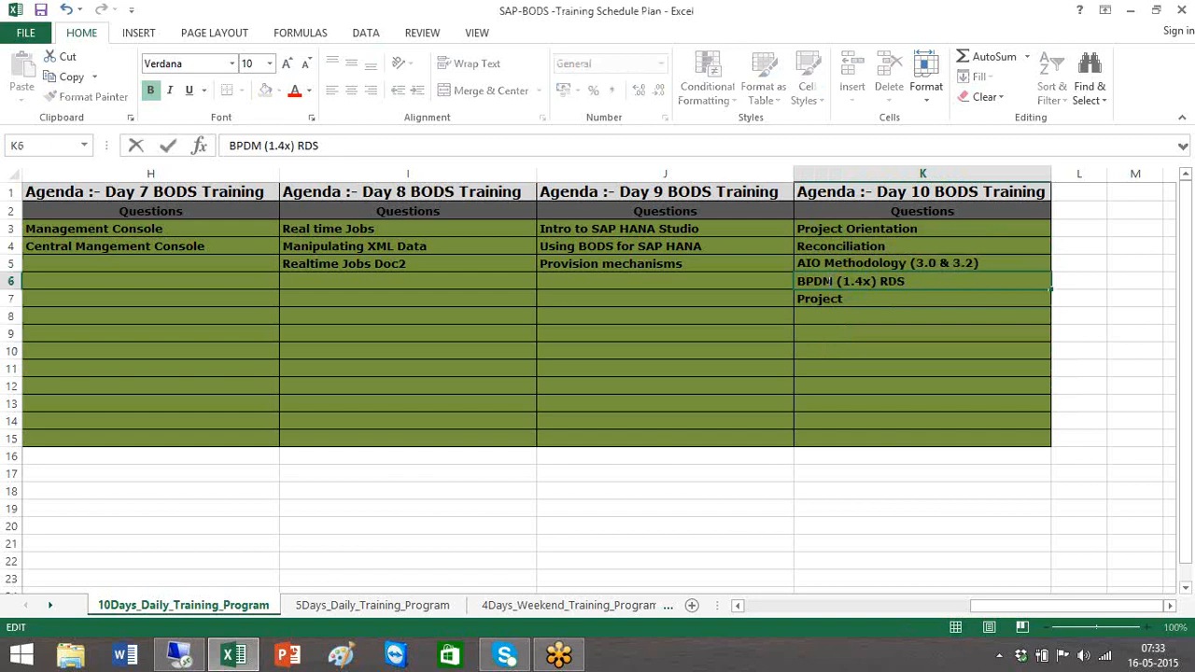
drag(835, 282, 808, 282)
click(910, 291)
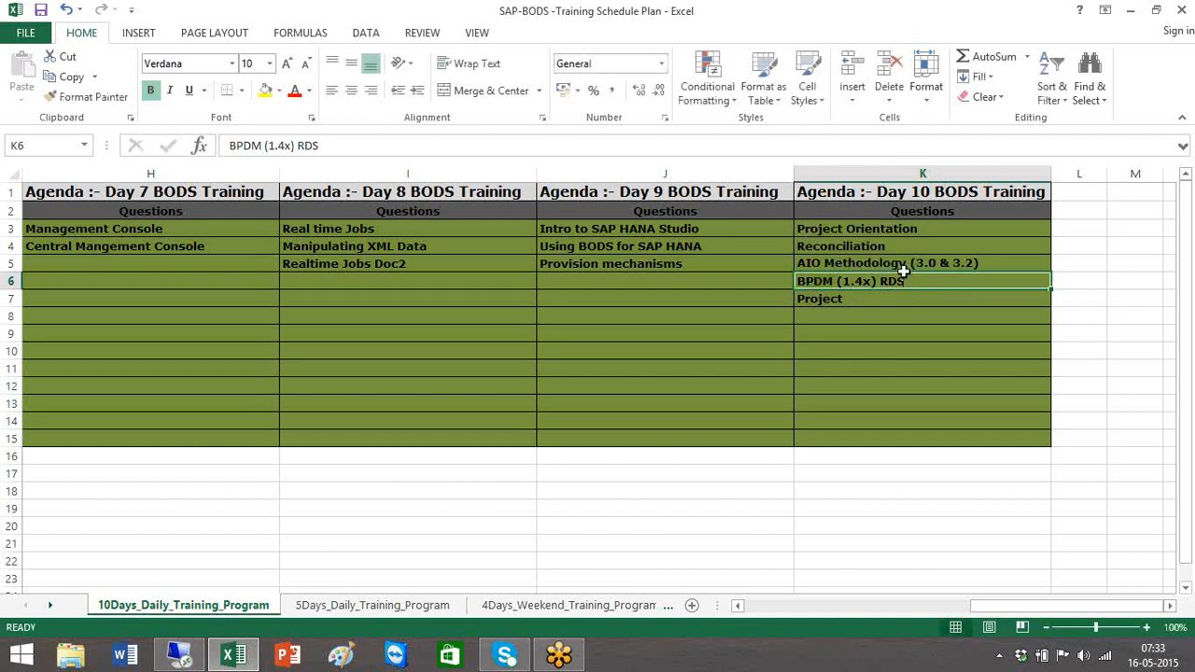
click(904, 269)
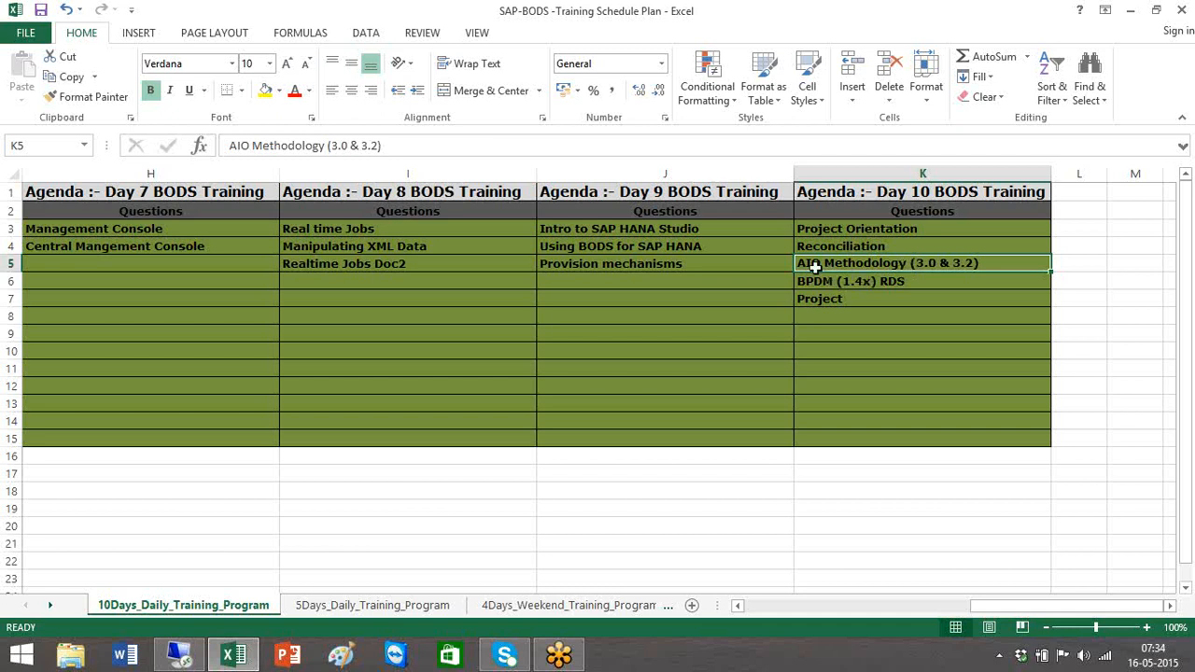
click(868, 295)
click(862, 281)
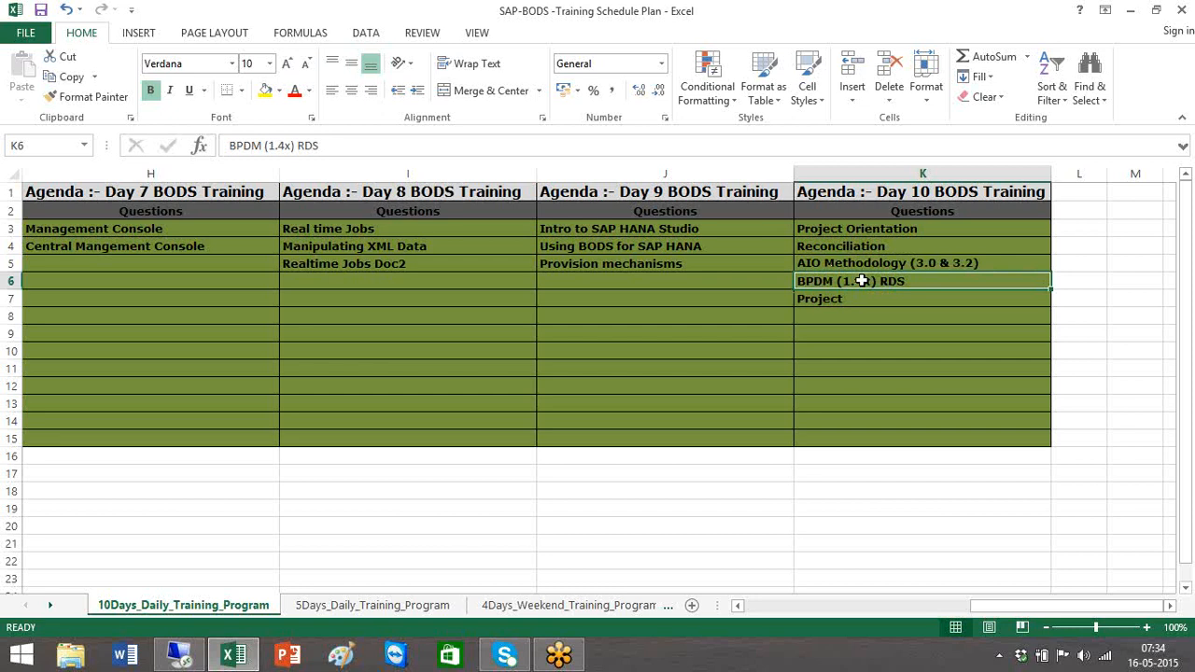
click(866, 297)
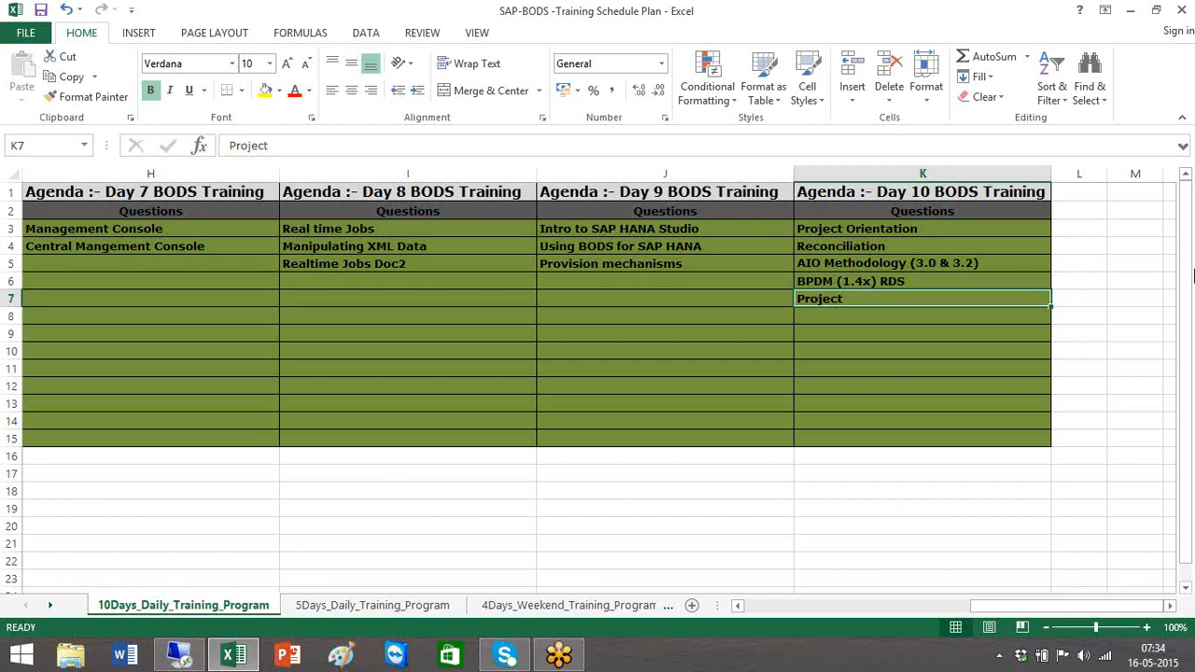
click(1186, 361)
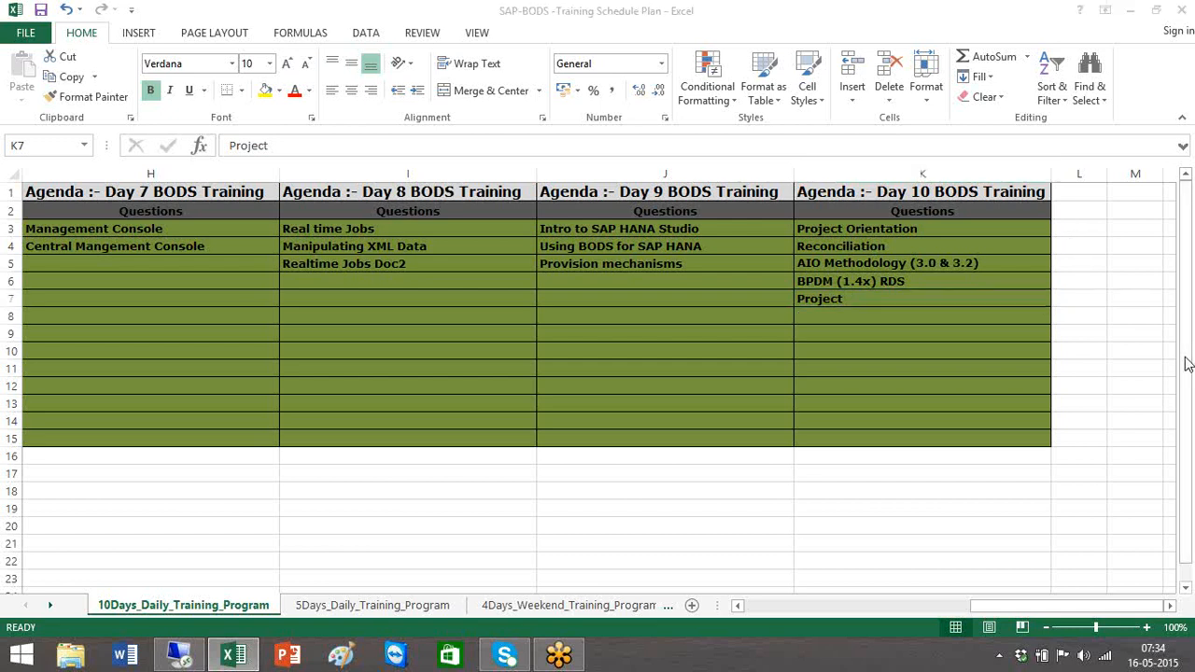
click(1186, 359)
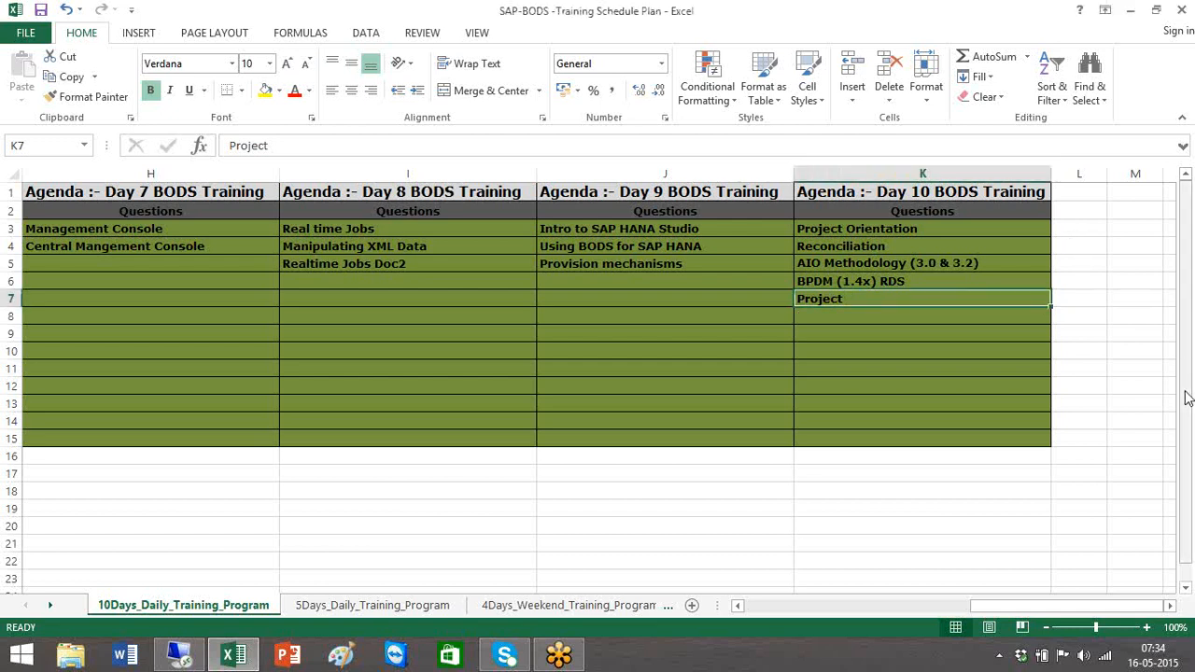
click(835, 280)
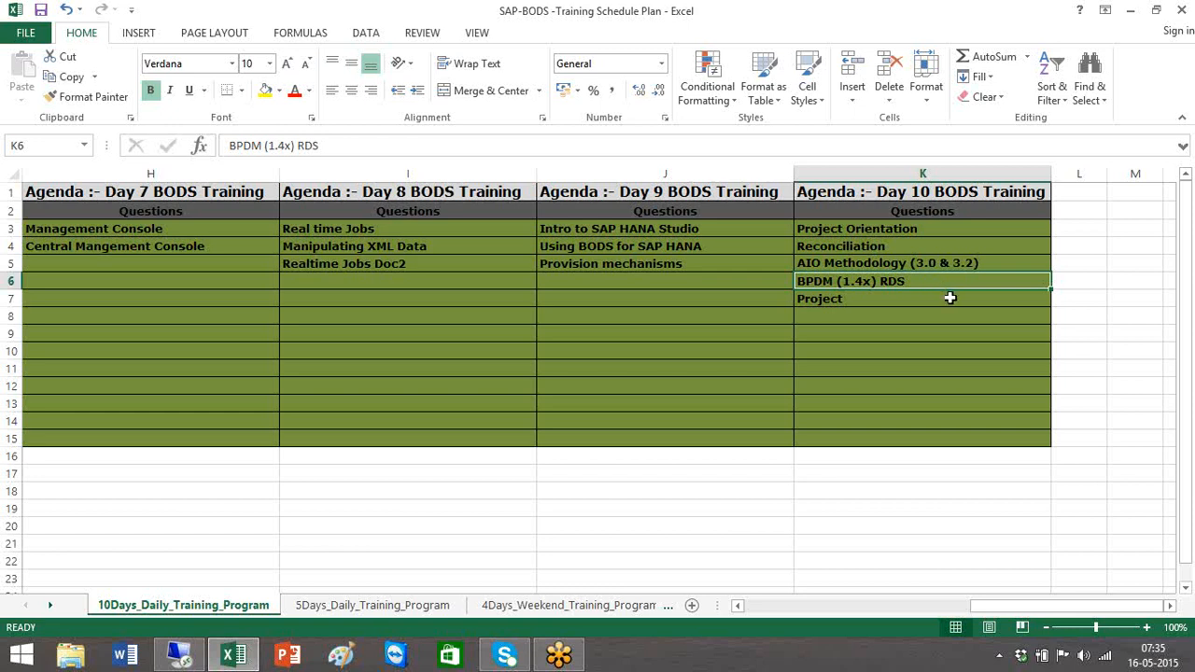
click(950, 298)
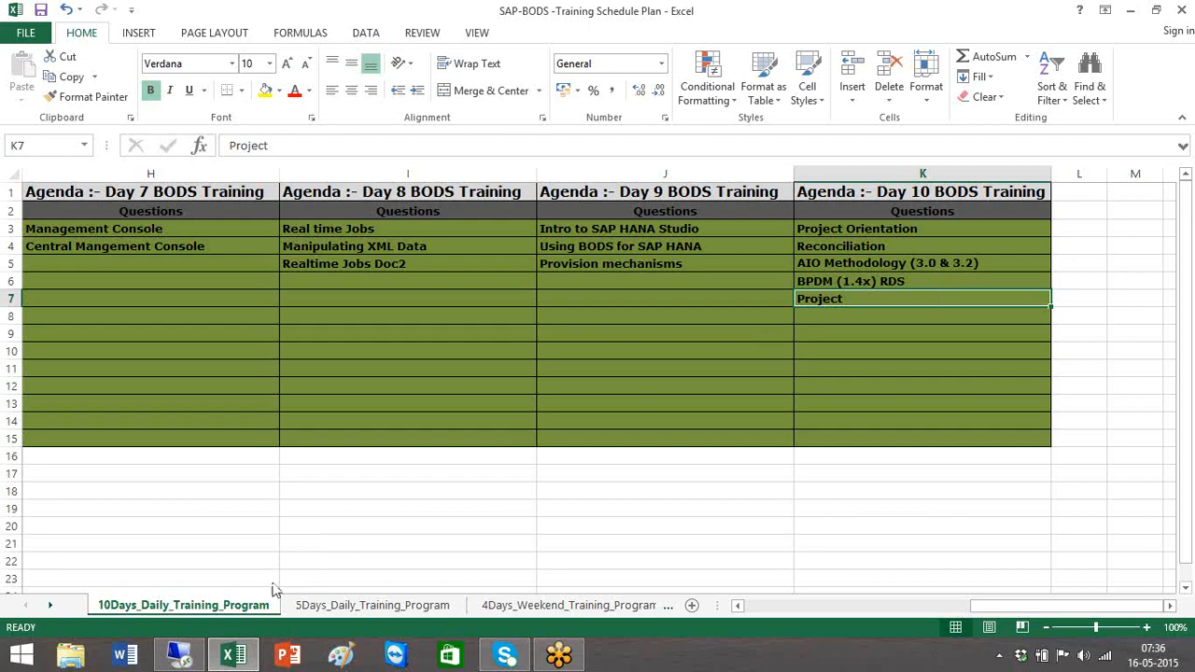
On the remote server, log out of the Management Console and close its Internet Explorer window
click(181, 658)
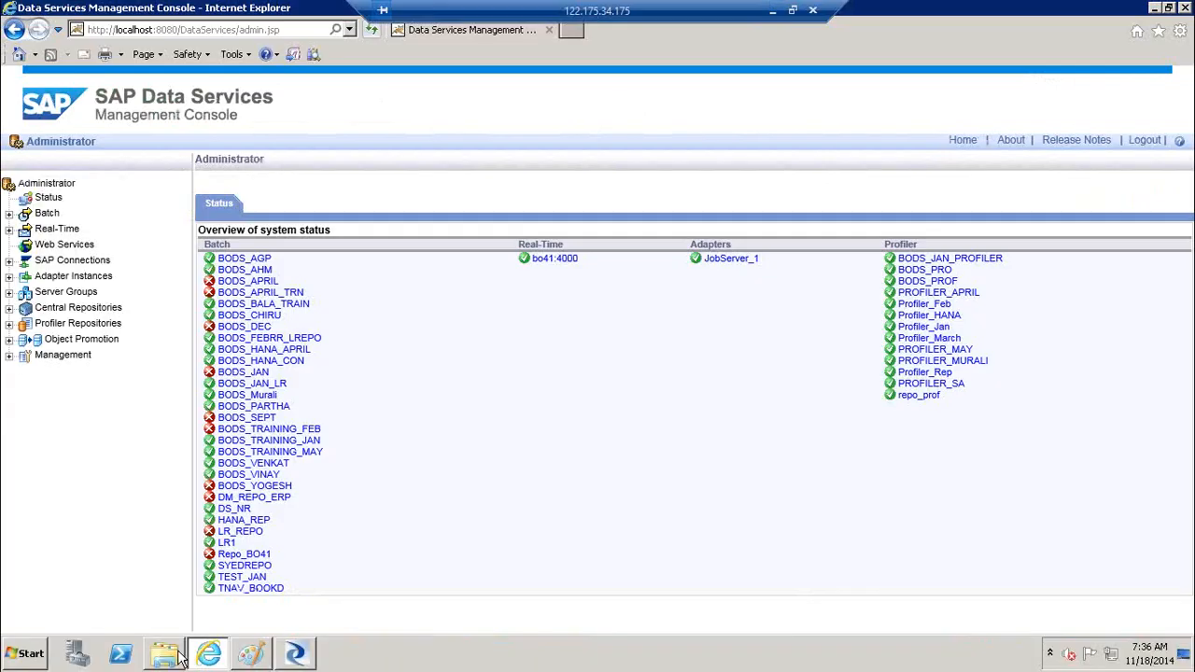
click(1151, 144)
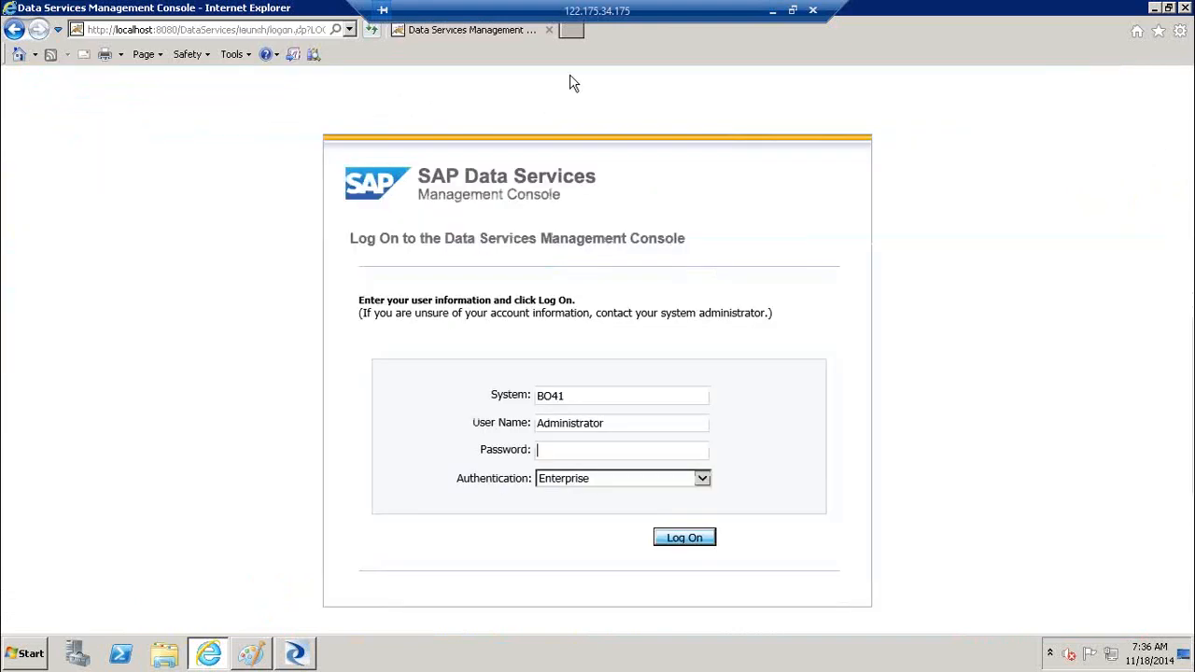
click(551, 32)
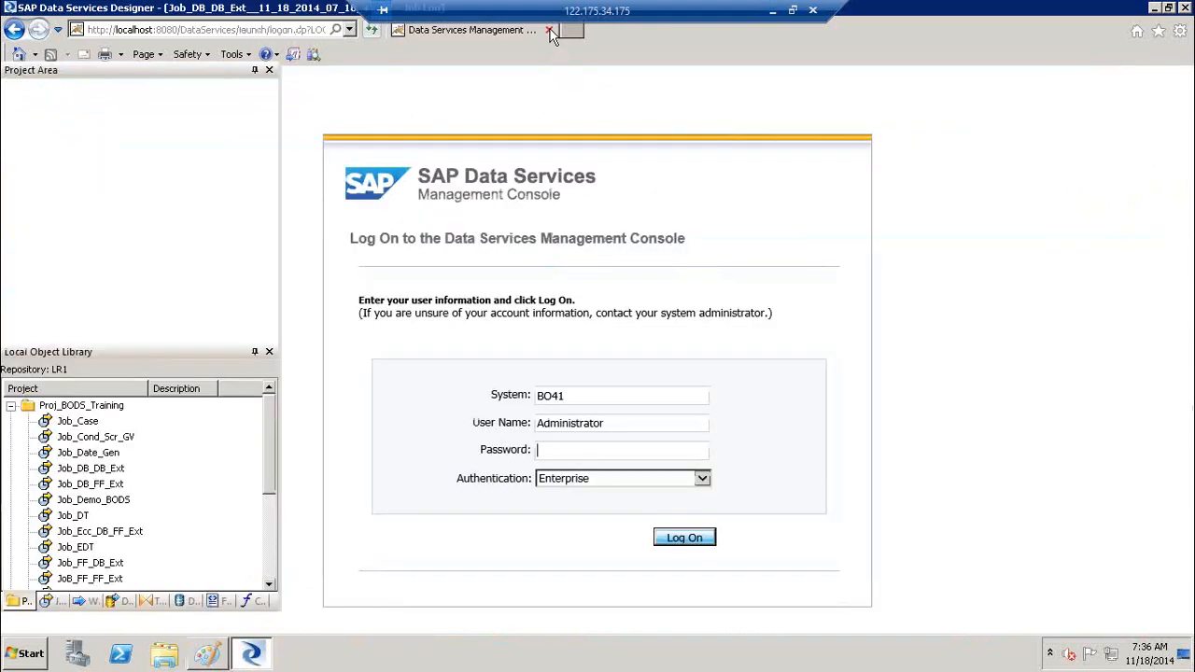
Exit SAP Data Services Designer through Project > Exit
double_click(281, 8)
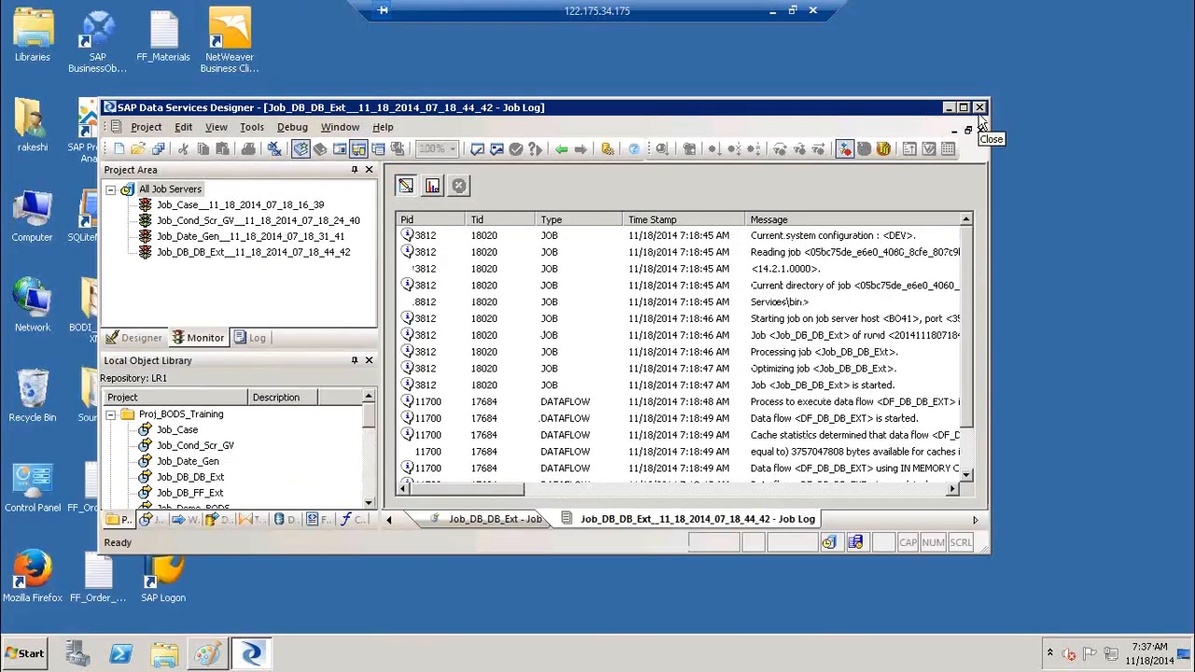
click(134, 128)
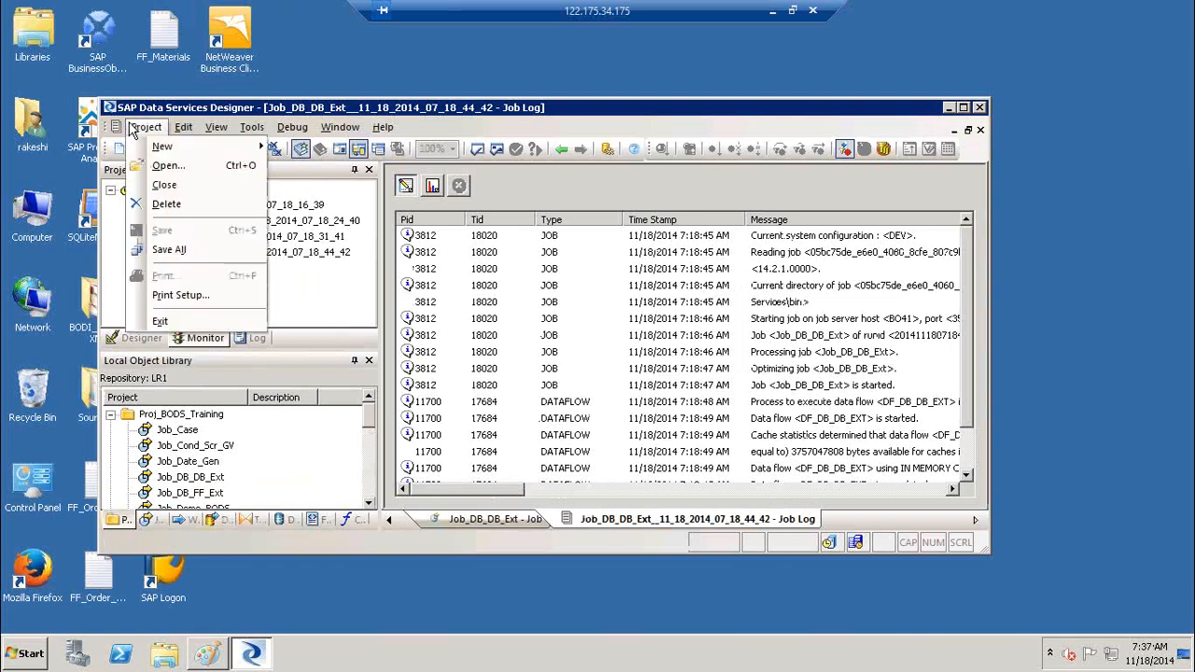
click(154, 318)
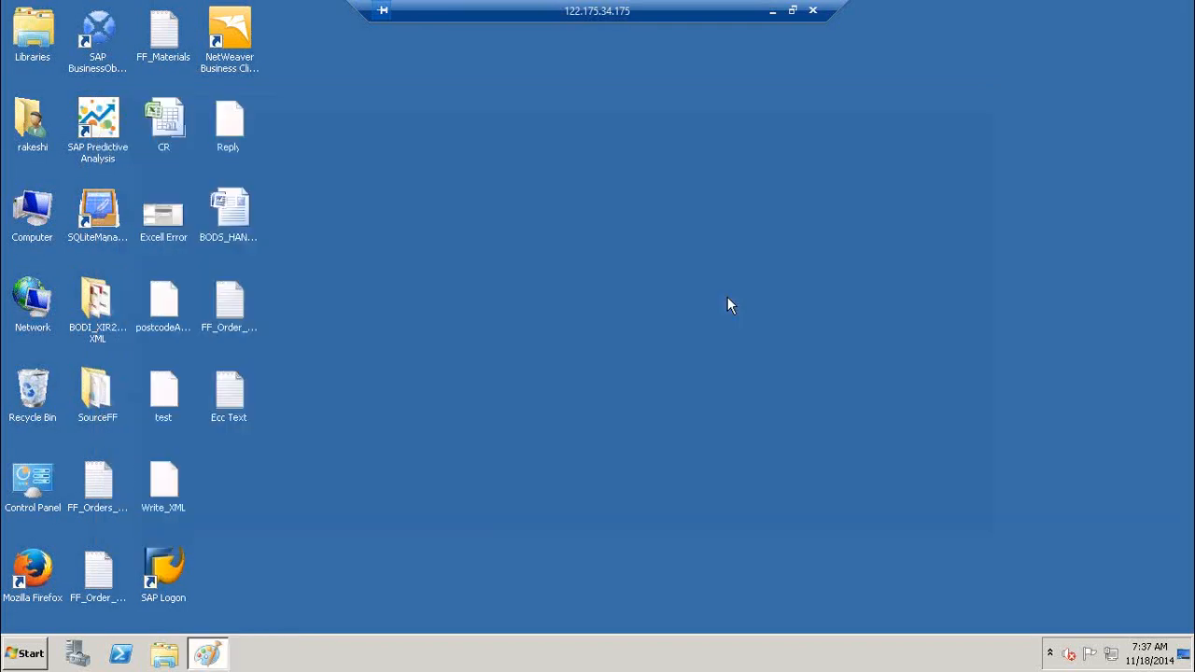
Close the Paint server diagram without saving, then minimize the remote session
click(222, 657)
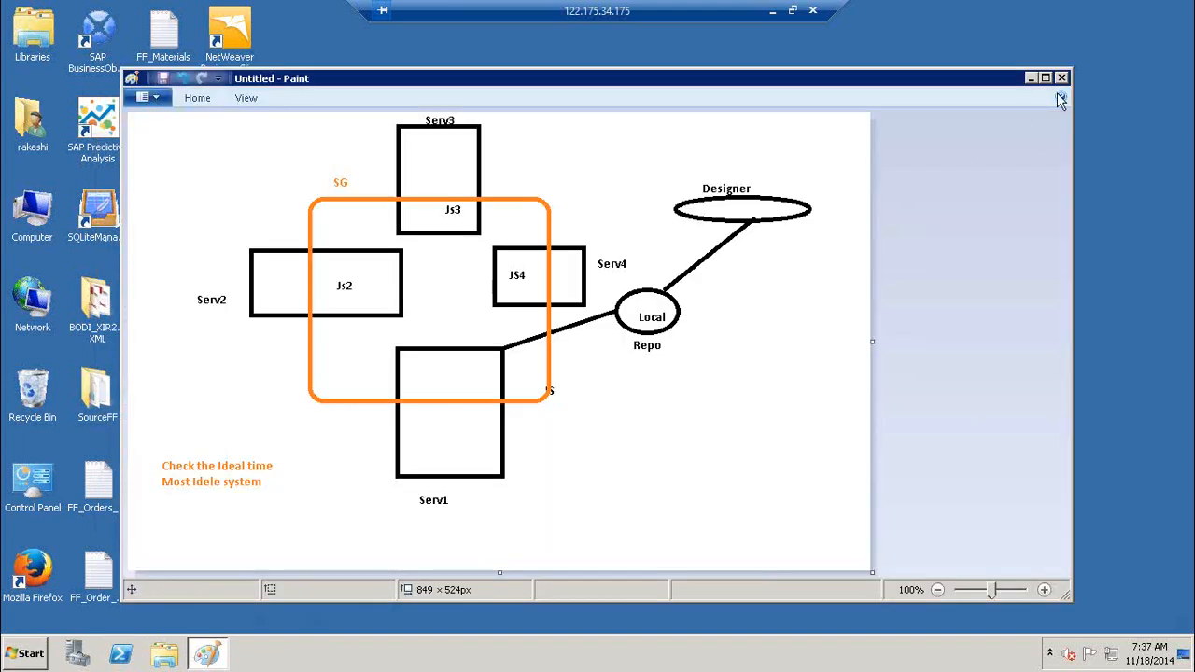
click(1063, 78)
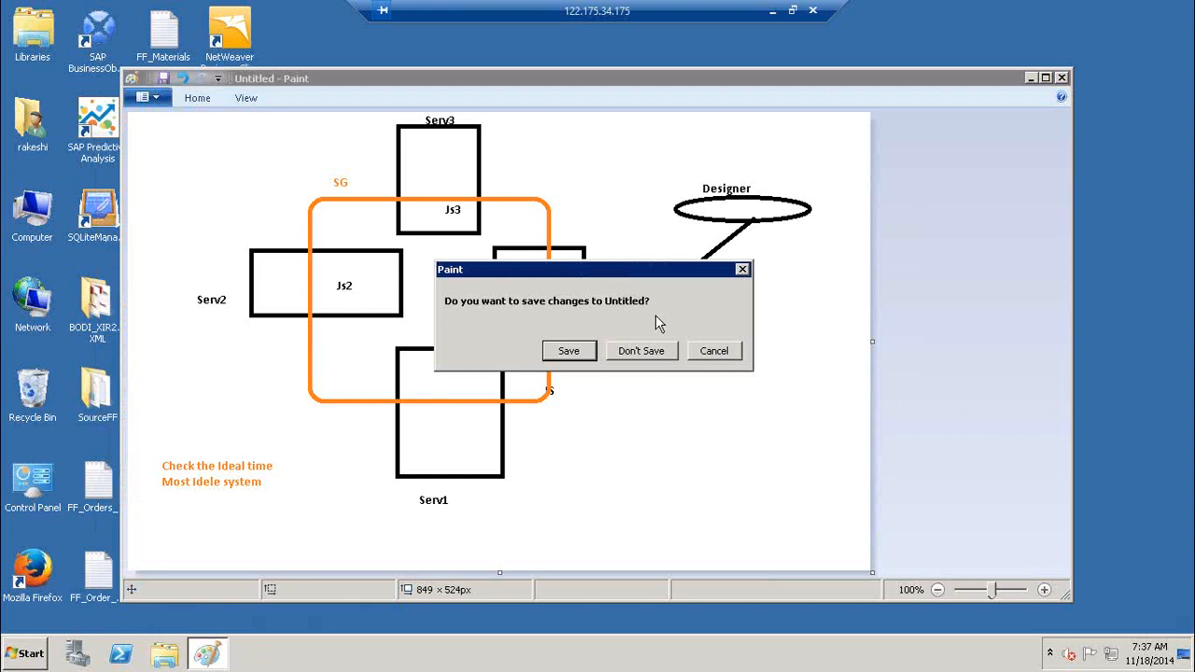
click(625, 355)
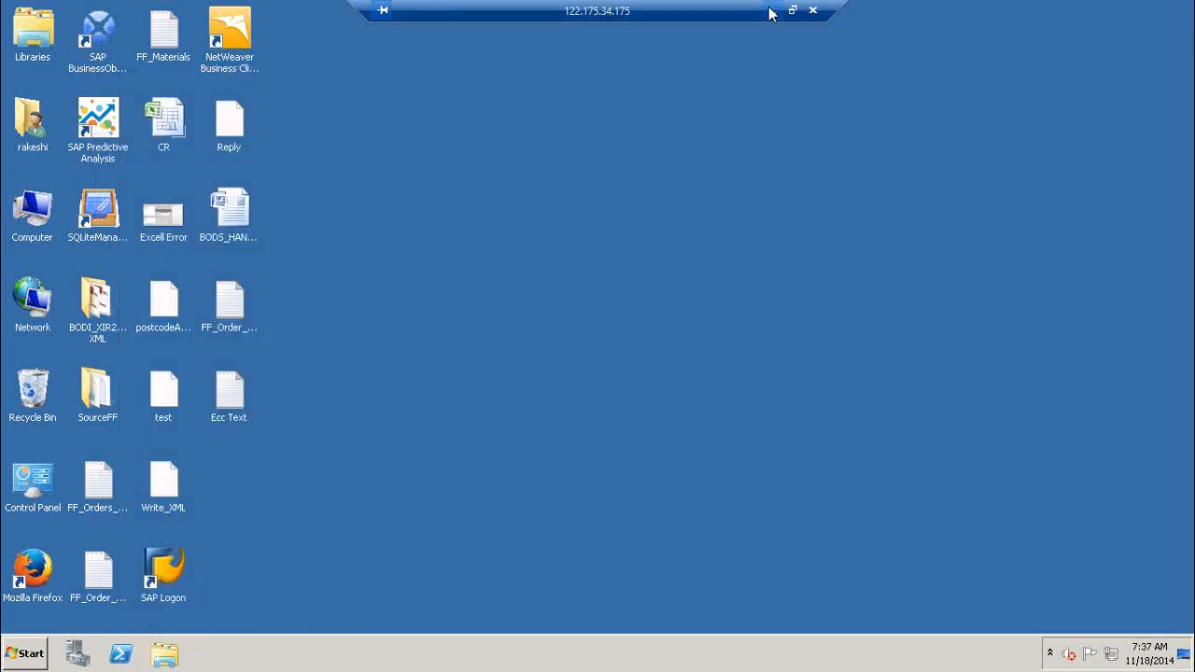
click(771, 13)
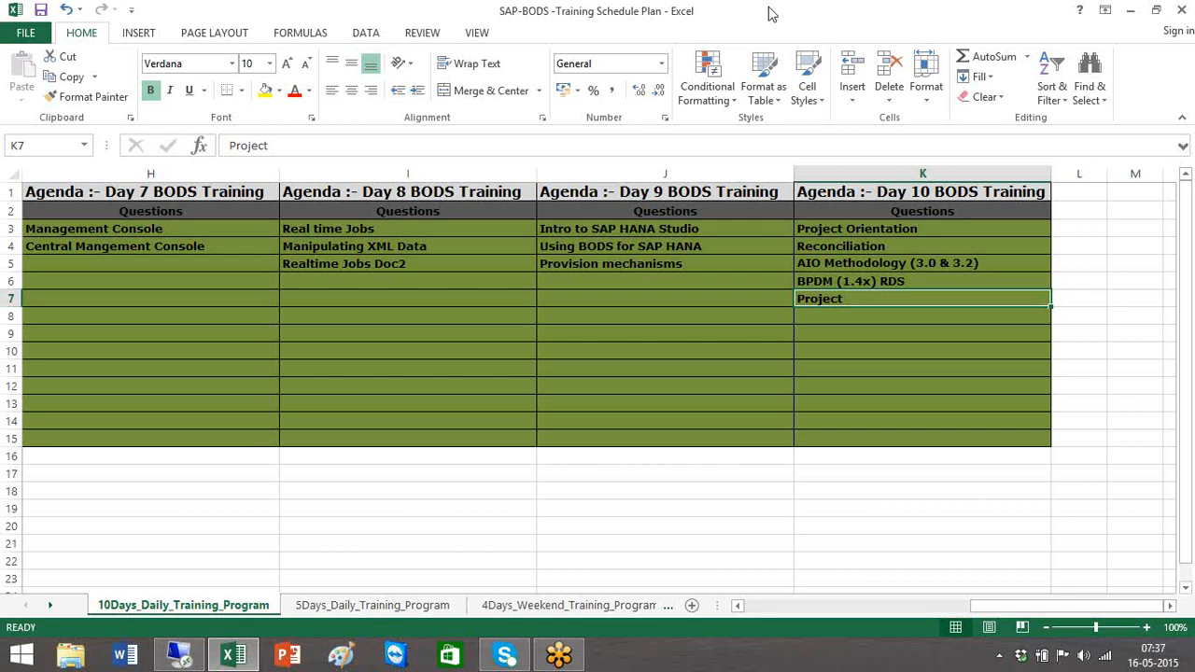
Page left and right across the Day 1–10 agenda columns, ending on Day 8–10
click(1128, 35)
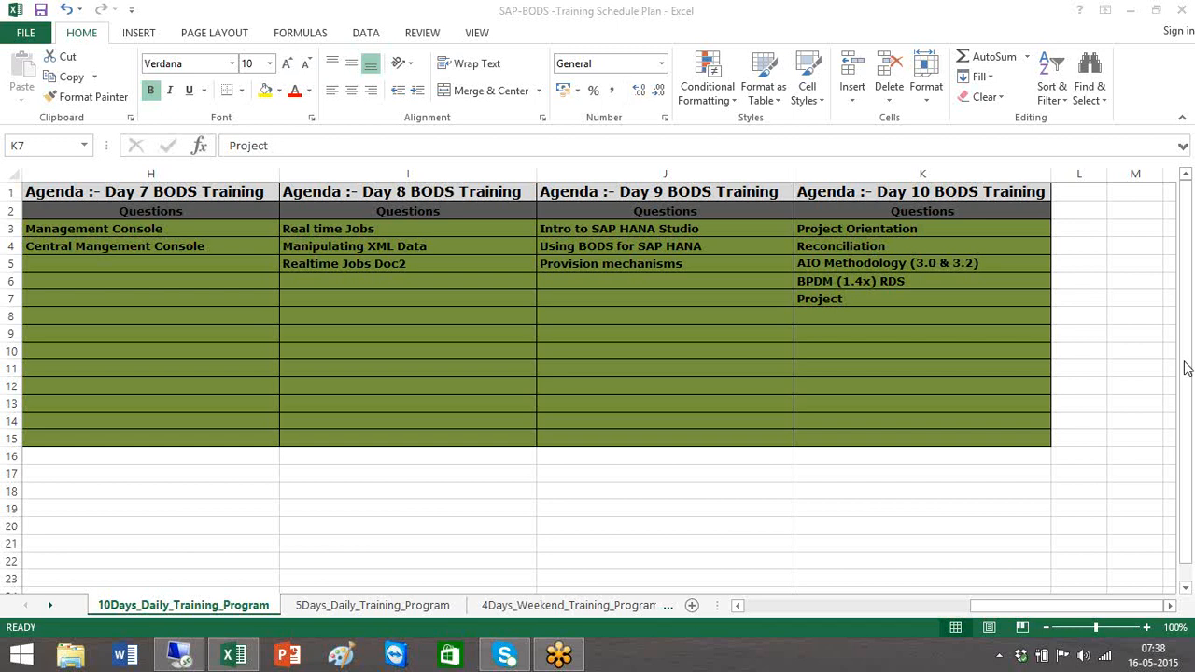
click(791, 608)
click(790, 608)
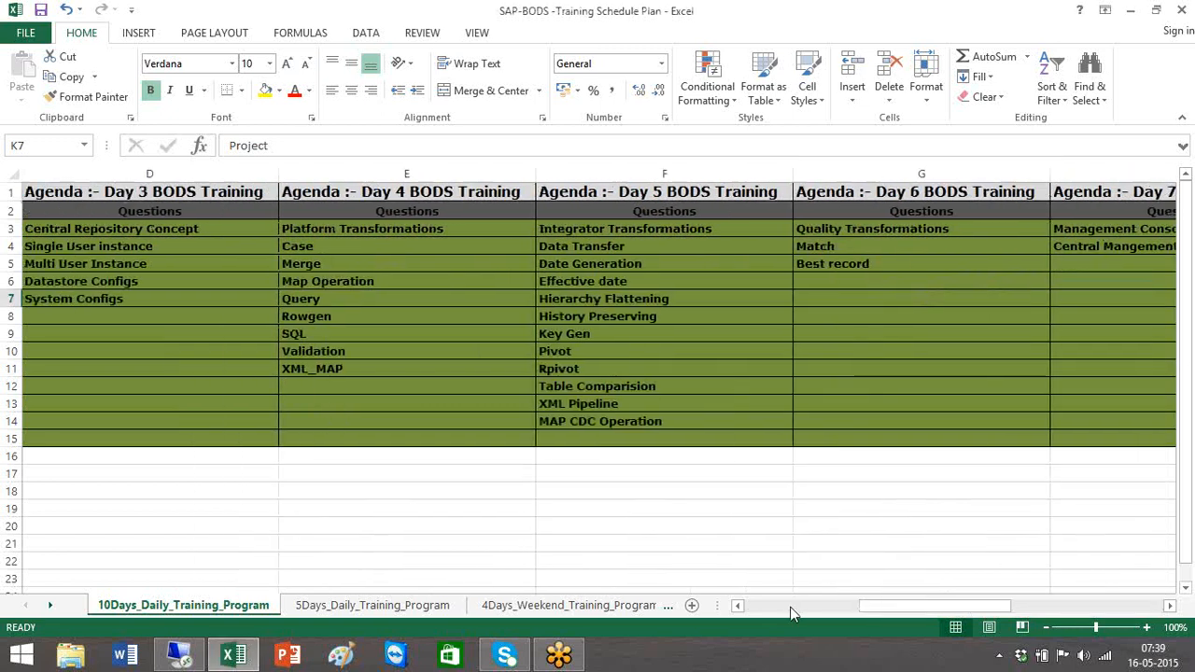
click(1085, 608)
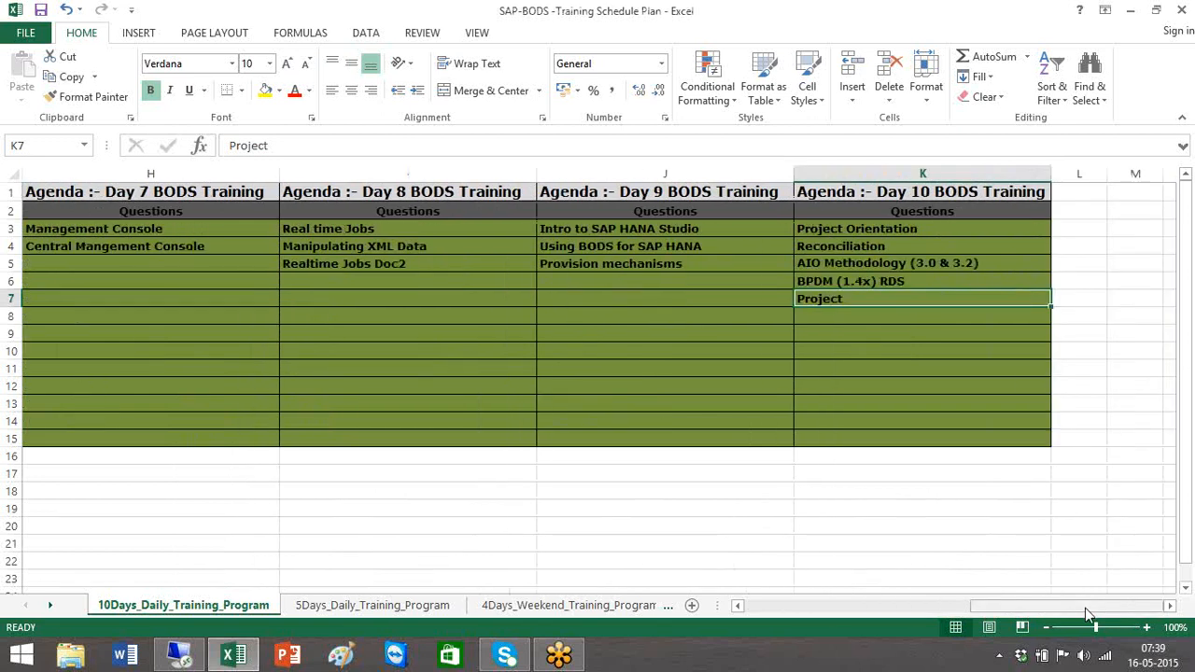
click(774, 606)
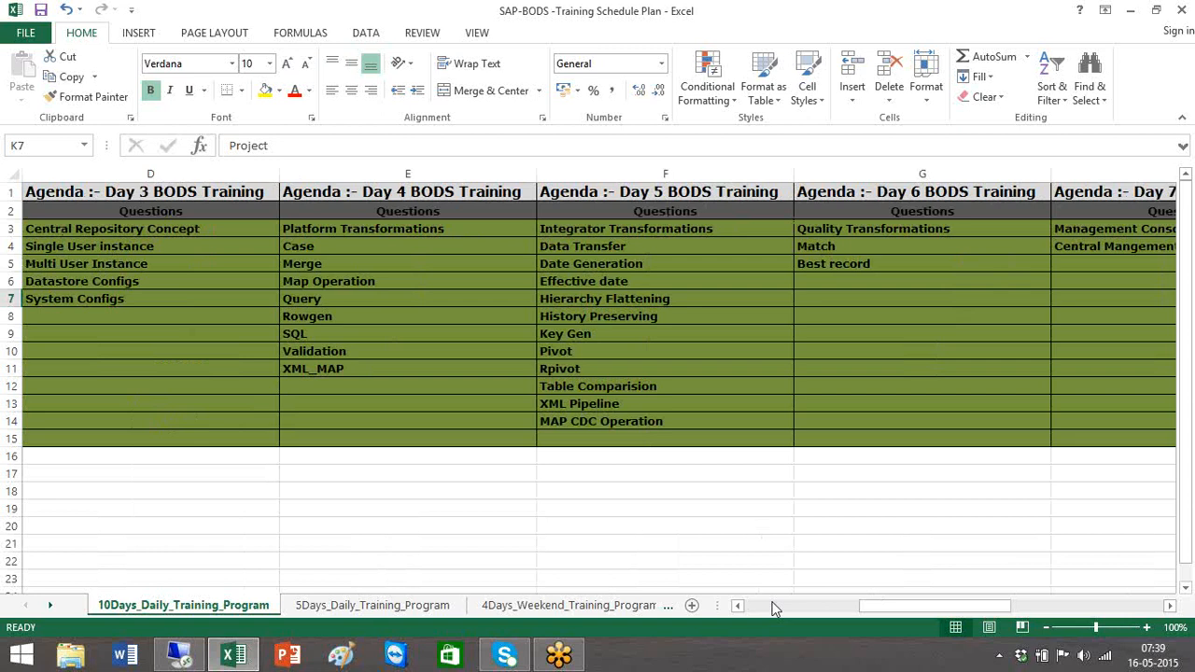
click(773, 606)
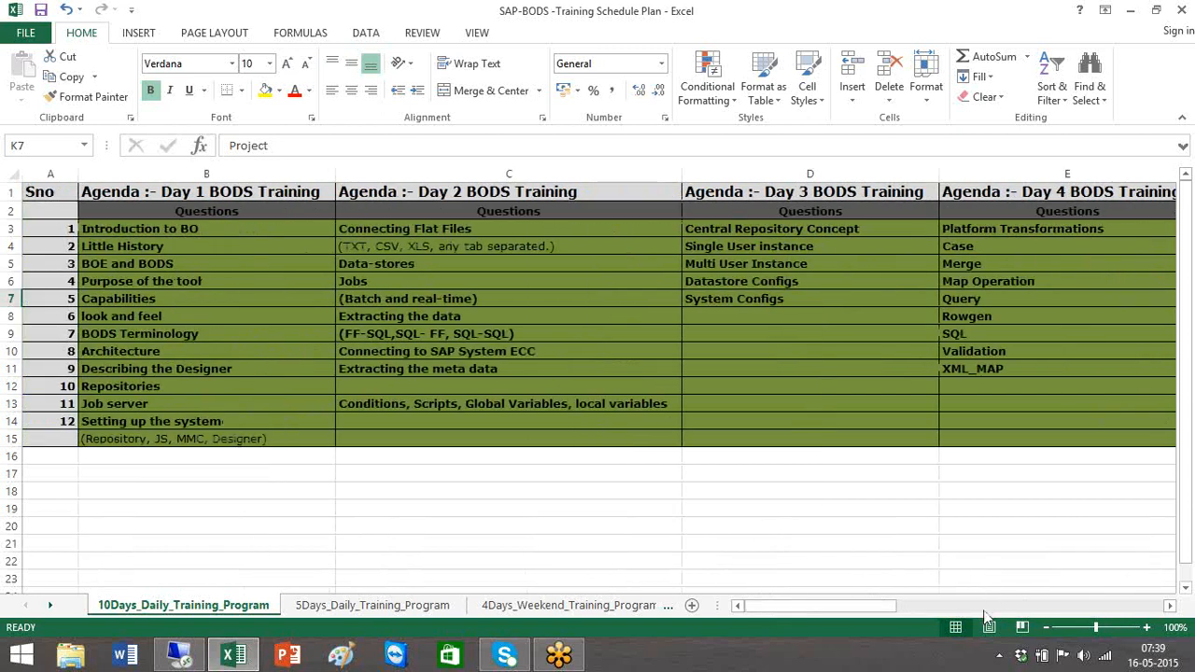
click(983, 607)
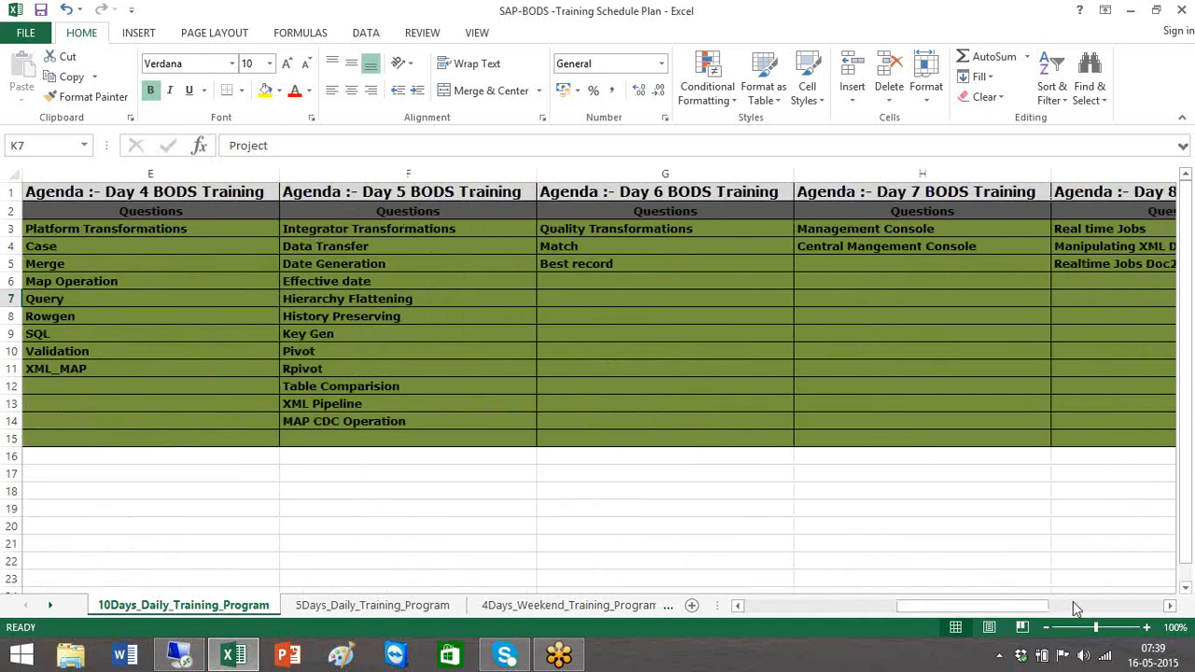
click(1080, 609)
drag(82, 236, 613, 362)
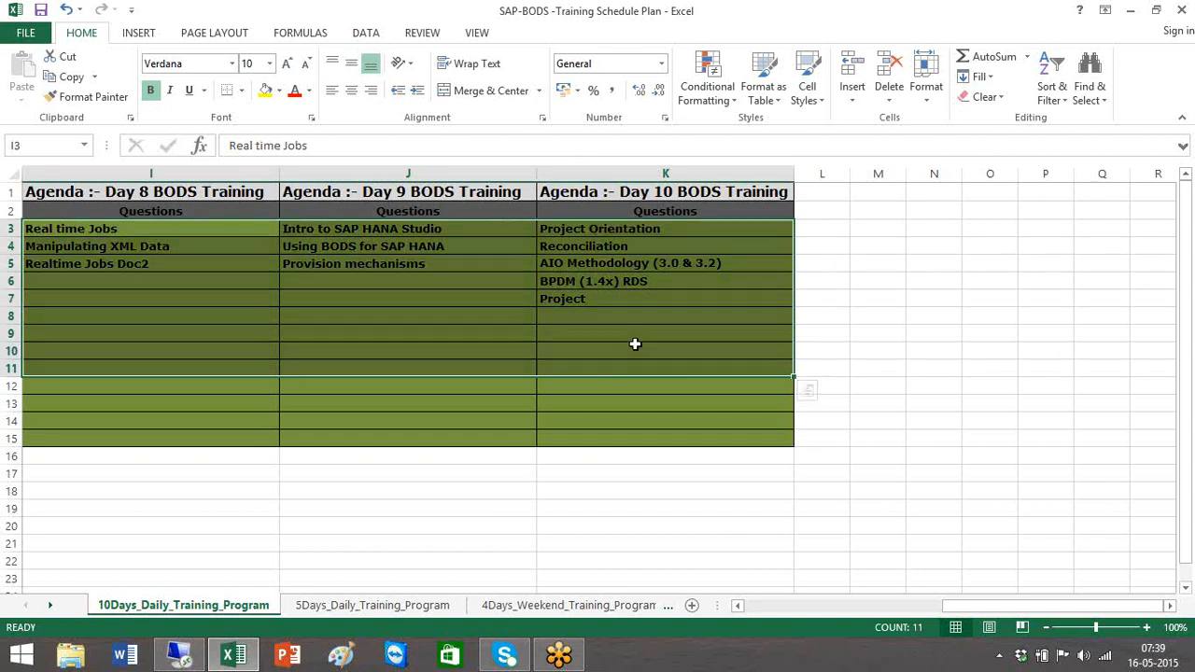
click(894, 315)
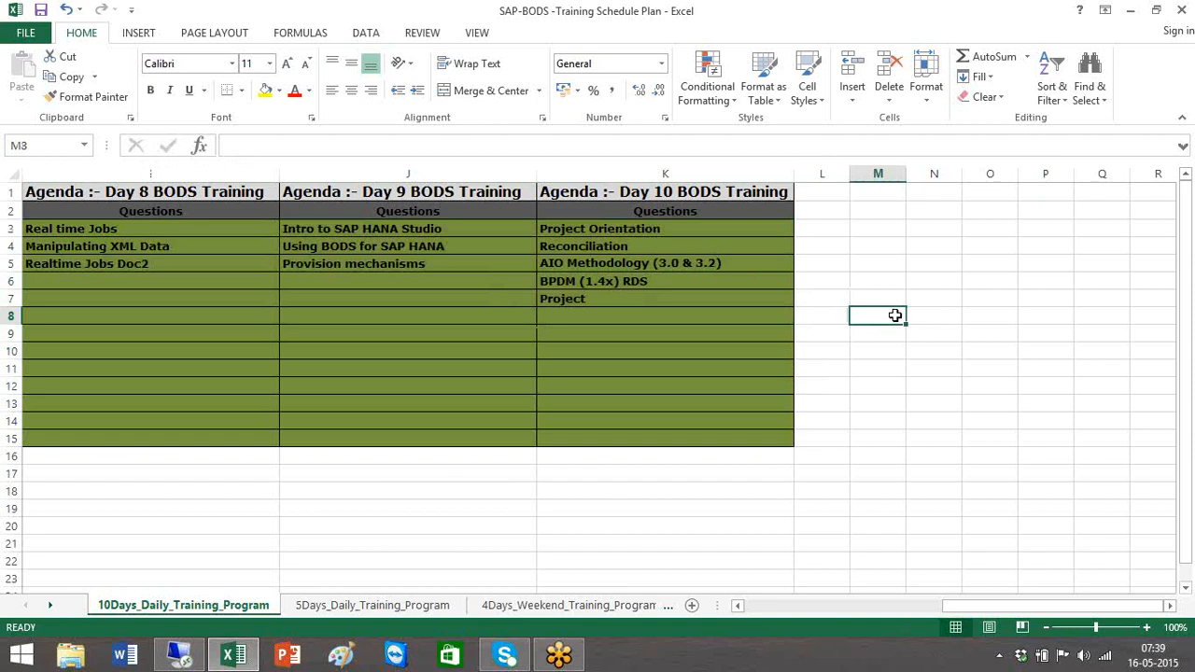
click(1130, 14)
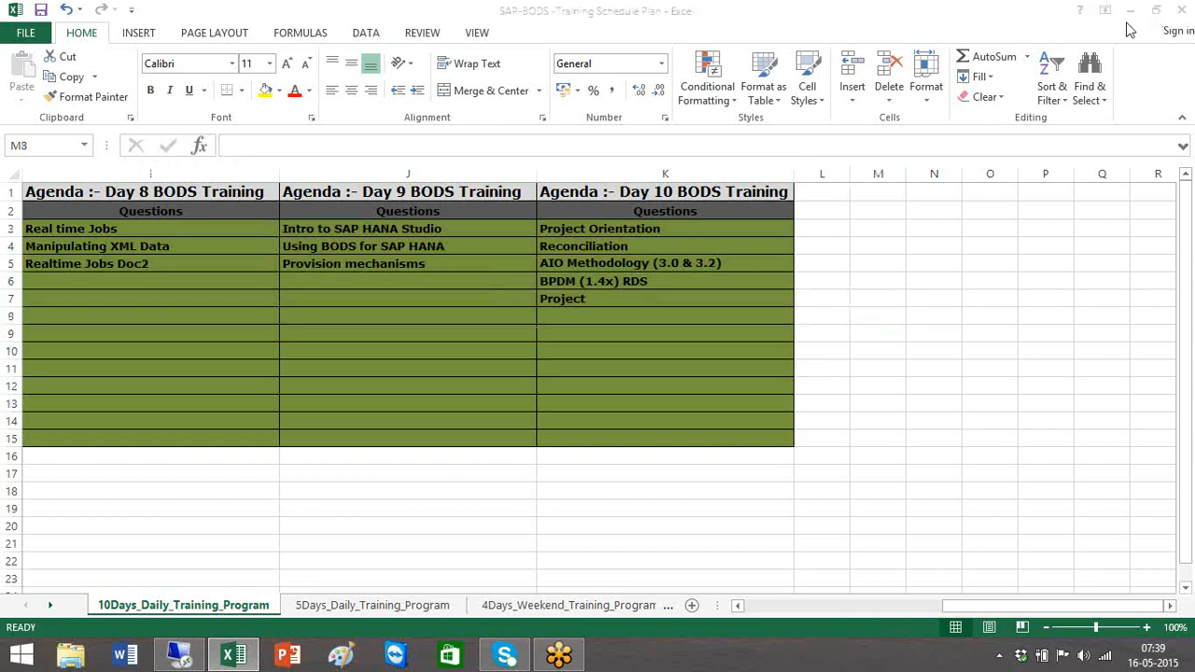